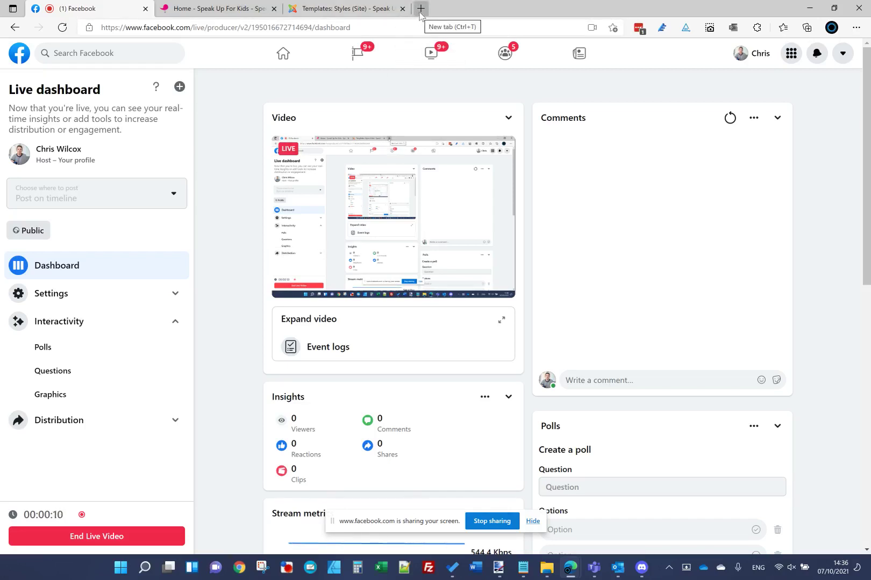
Step: Scroll through the live Speak Up For Kids homepage and dismiss the screen-sharing notice
{"action": "left_click", "coordinate": [248, 8]}
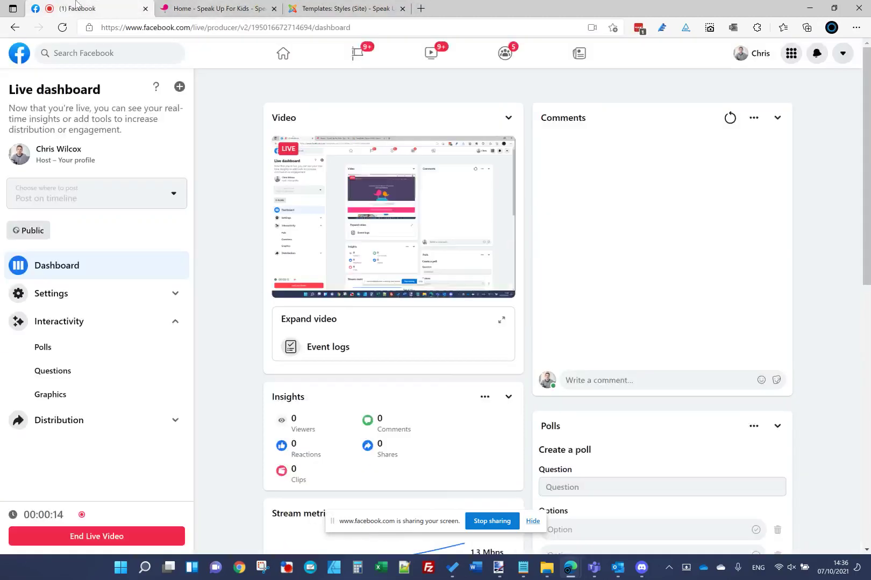
{"action": "scroll", "coordinate": [266, 236], "scroll_direction": "down", "scroll_amount": 3}
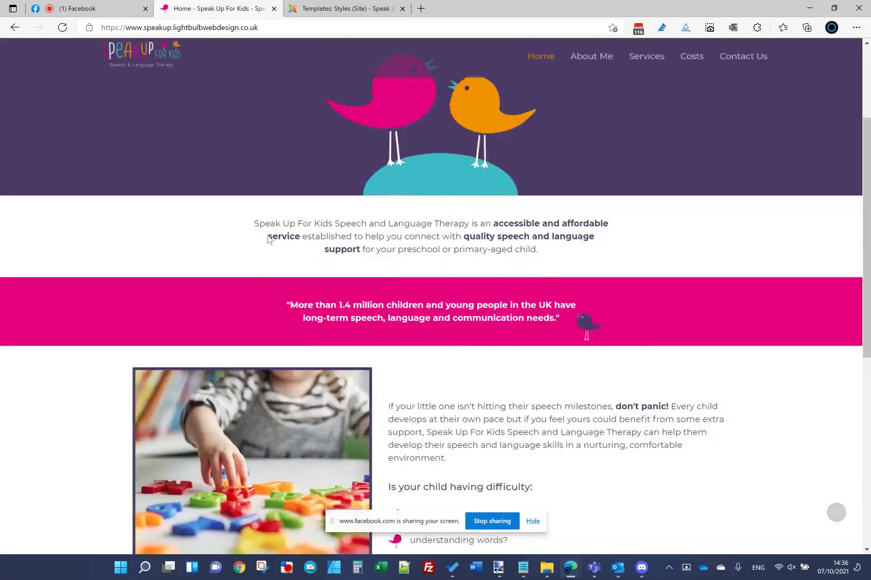
{"action": "scroll", "coordinate": [267, 236], "scroll_direction": "up", "scroll_amount": 3}
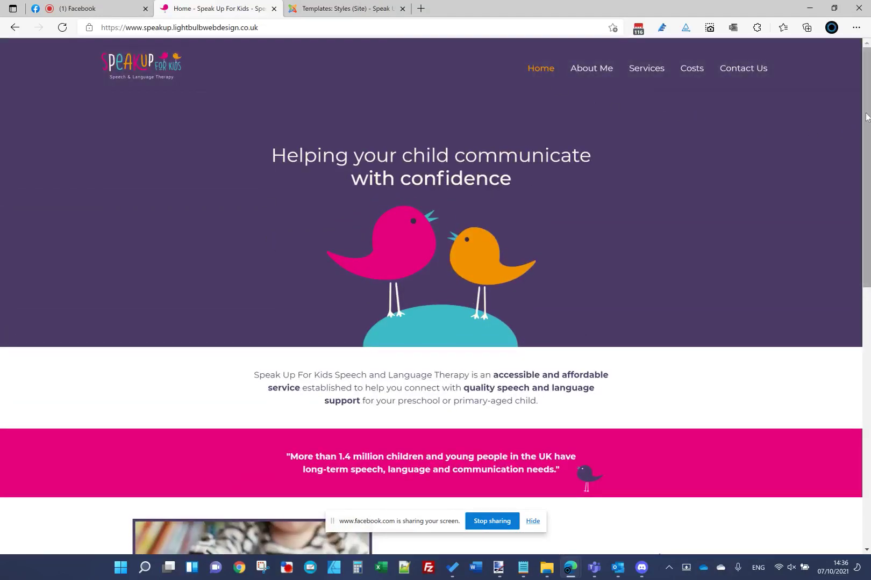
{"action": "scroll", "coordinate": [866, 118], "scroll_direction": "down", "scroll_amount": 4}
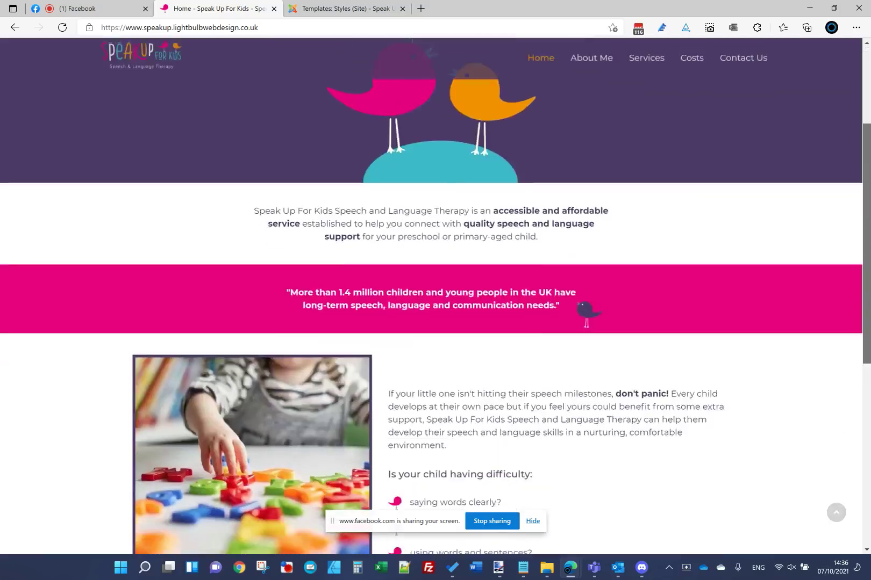
{"action": "left_click", "coordinate": [533, 521]}
{"action": "scroll", "coordinate": [869, 305], "scroll_direction": "down", "scroll_amount": 7}
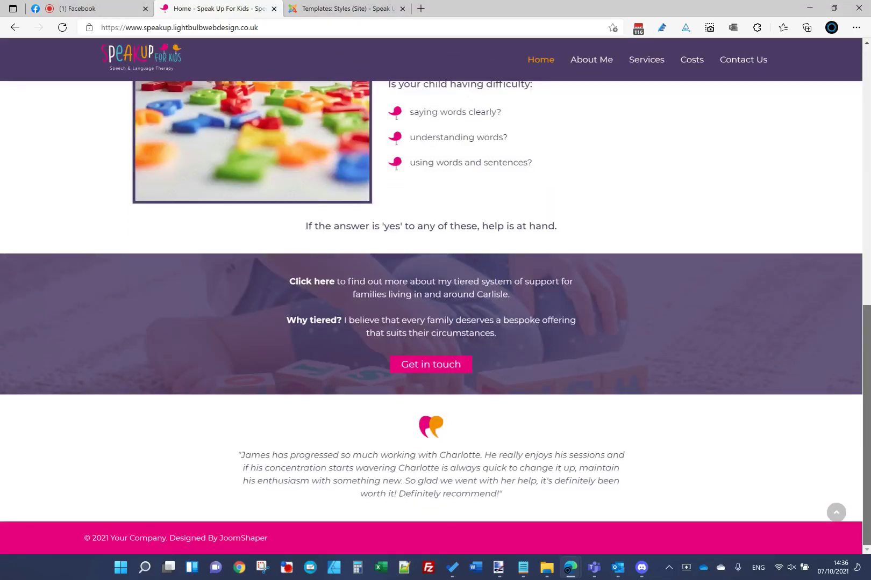
{"action": "scroll", "coordinate": [866, 305], "scroll_direction": "up", "scroll_amount": 10}
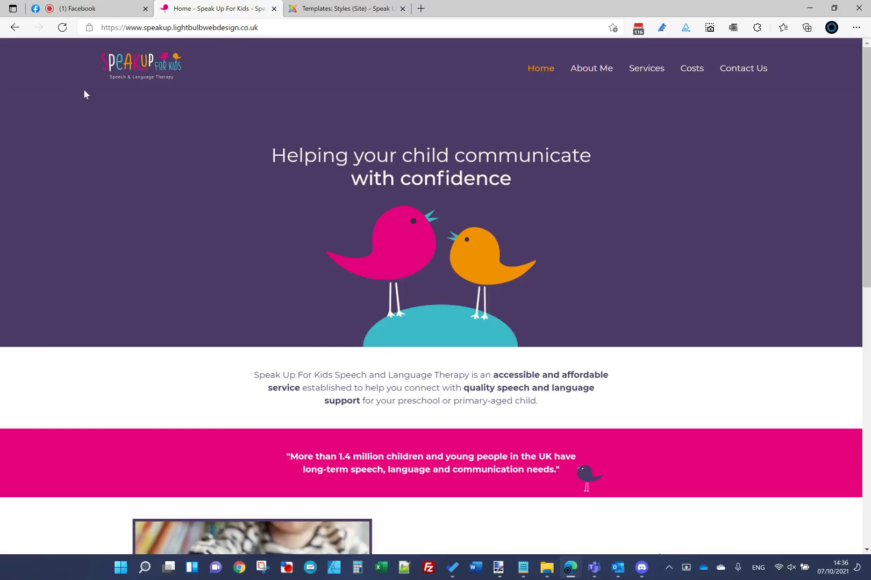
{"action": "left_click_drag", "start_coordinate": [867, 97], "coordinate": [866, 355]}
{"action": "scroll", "coordinate": [563, 349], "scroll_direction": "up", "scroll_amount": 10}
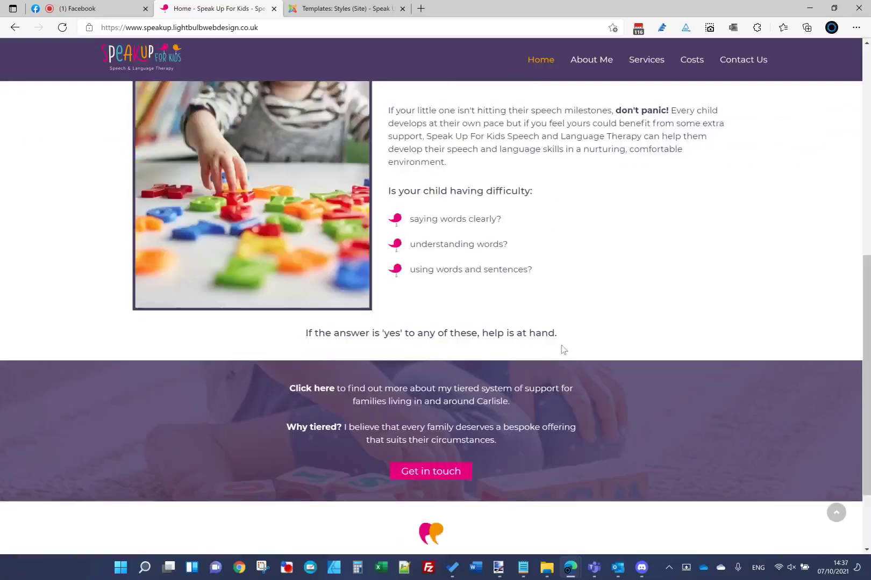
Step: View the Homepage.jpg mockup's purple footer in paint.net, then return to the live homepage
{"action": "left_click", "coordinate": [499, 567]}
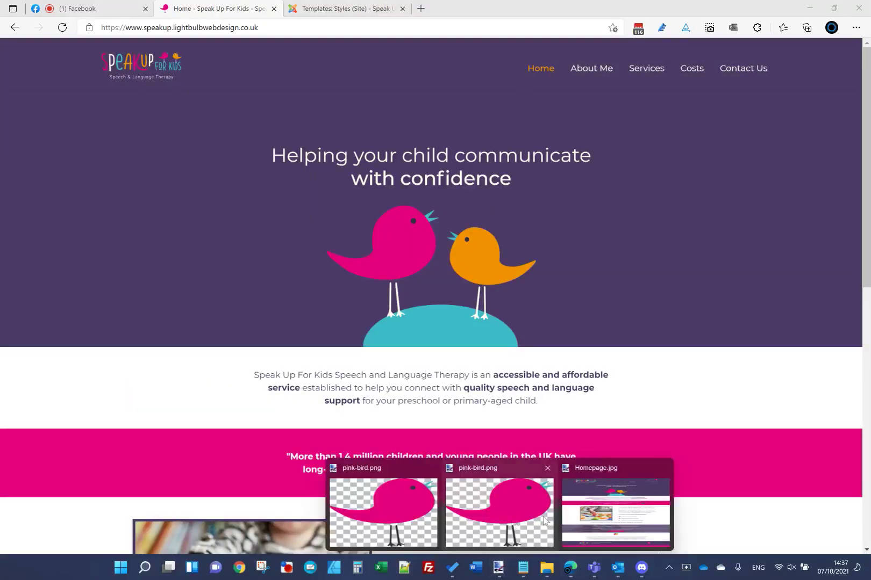
{"action": "left_click", "coordinate": [607, 467]}
{"action": "scroll", "coordinate": [407, 322], "scroll_direction": "down", "scroll_amount": 3}
{"action": "scroll", "coordinate": [407, 322], "scroll_direction": "up", "scroll_amount": 5}
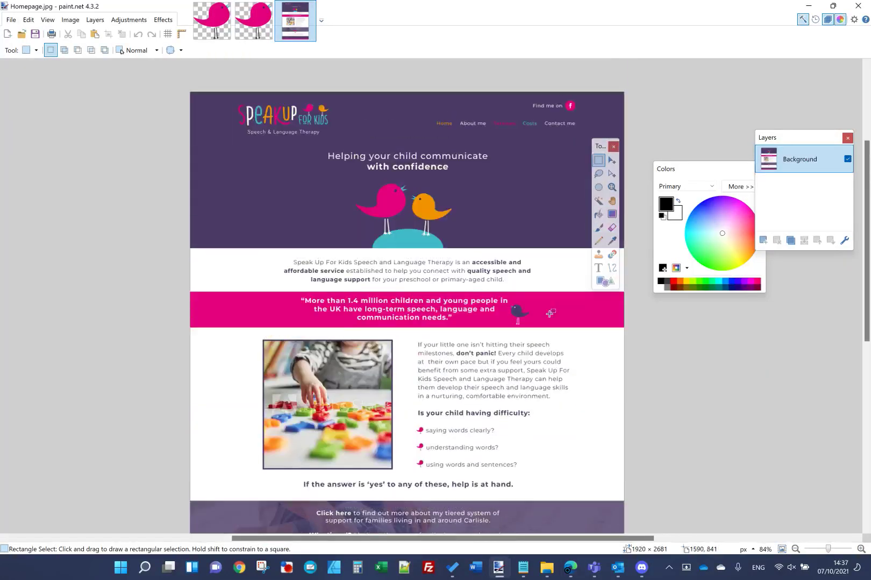
{"action": "left_click_drag", "start_coordinate": [600, 146], "coordinate": [669, 201]}
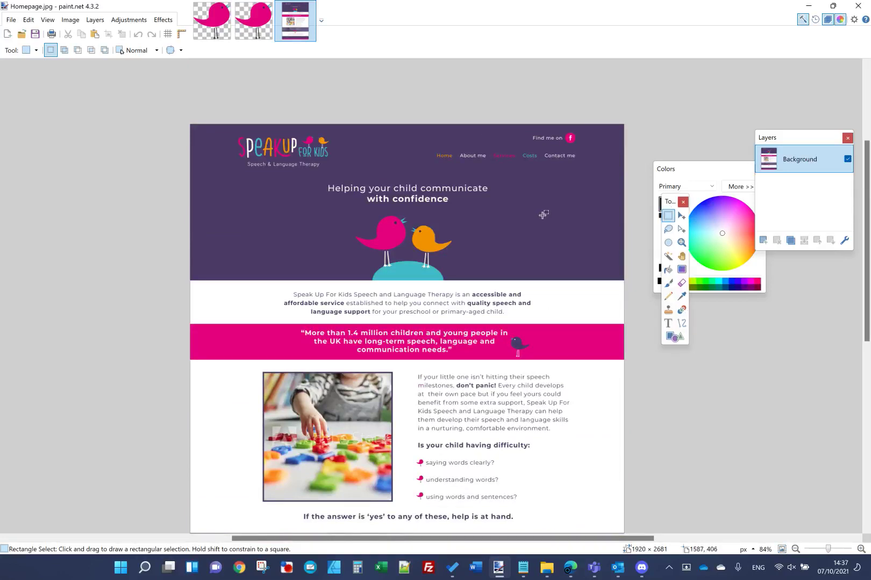
{"action": "scroll", "coordinate": [391, 276], "scroll_direction": "down", "scroll_amount": 1}
{"action": "scroll", "coordinate": [391, 275], "scroll_direction": "down", "scroll_amount": 5}
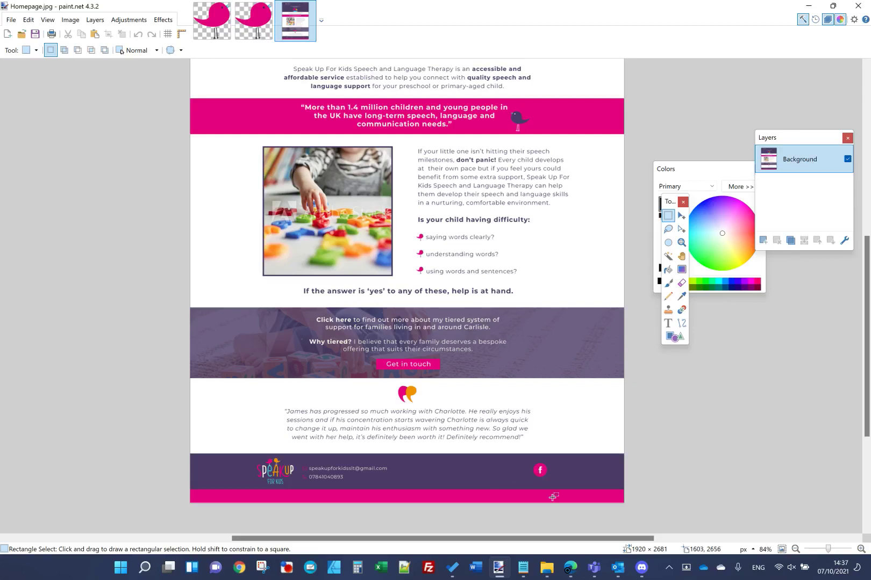
{"action": "mouse_move", "coordinate": [570, 568]}
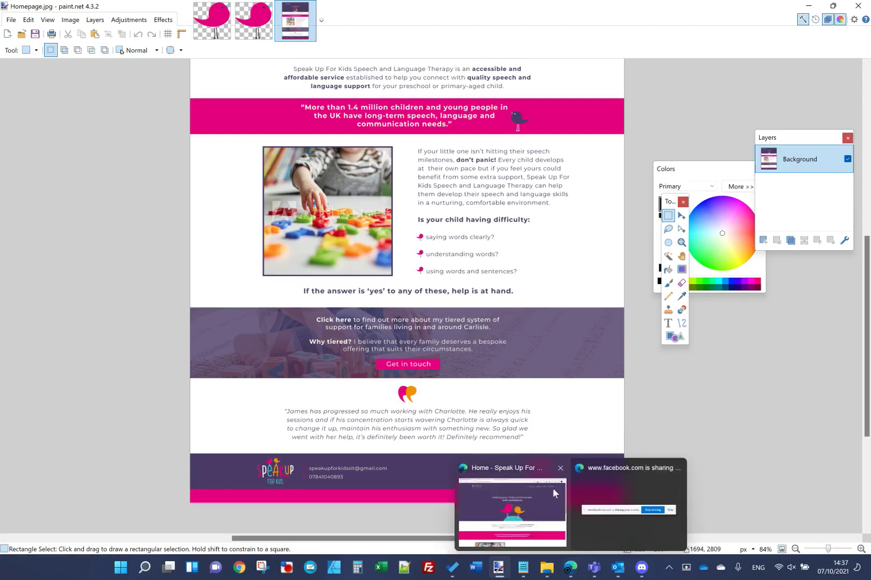
{"action": "left_click", "coordinate": [538, 473]}
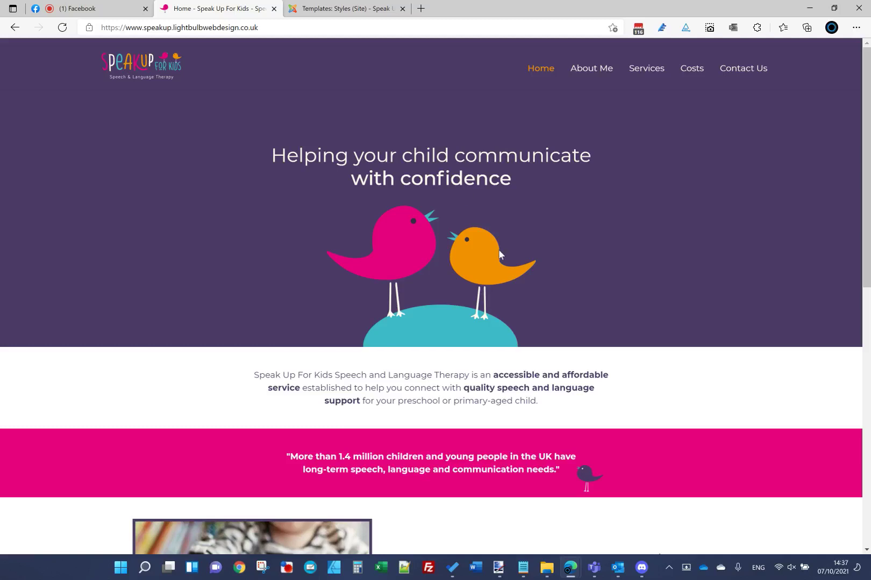
Step: Scroll to the live footer, then switch to the Joomla Templates: Styles (Site) list
{"action": "scroll", "coordinate": [499, 253], "scroll_direction": "down", "scroll_amount": 10}
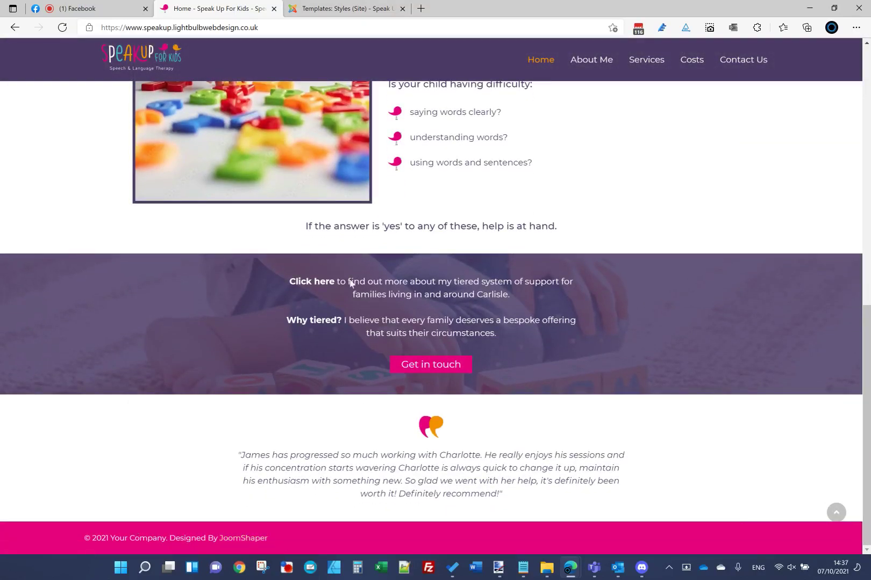
{"action": "left_click", "coordinate": [365, 10]}
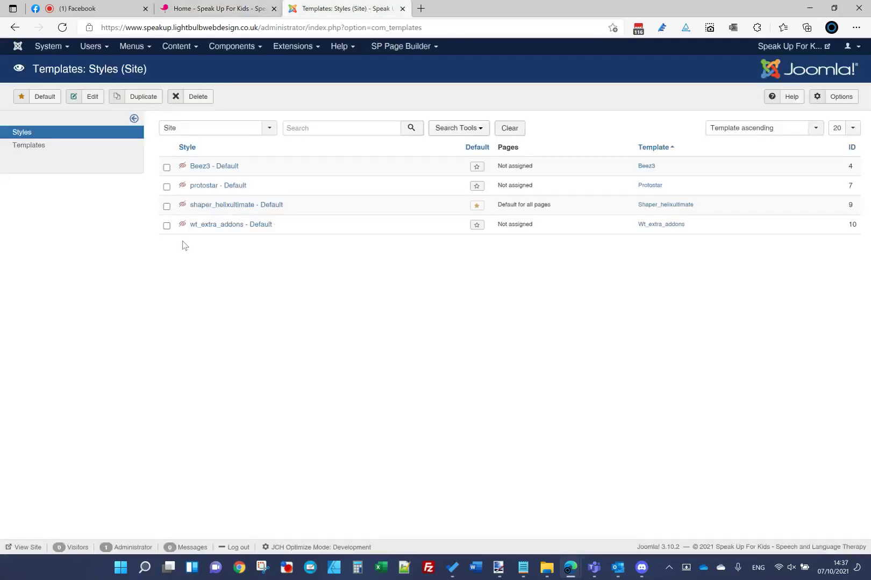
Step: Edit the shaper_helixultimate style and delete the footer's Copyright text
{"action": "left_click", "coordinate": [205, 207]}
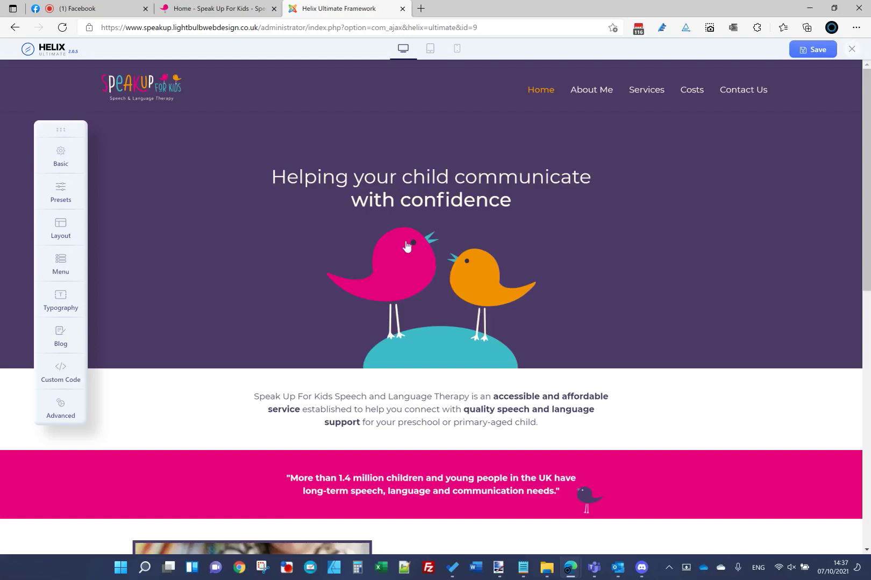
{"action": "scroll", "coordinate": [203, 336], "scroll_direction": "down", "scroll_amount": 5}
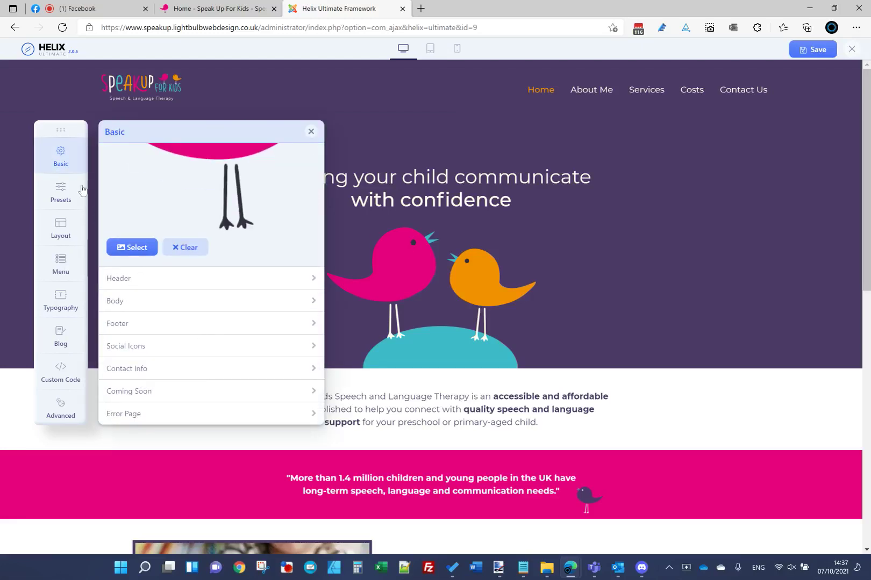
{"action": "left_click", "coordinate": [204, 323]}
{"action": "left_click_drag", "start_coordinate": [267, 330], "coordinate": [15, 330]}
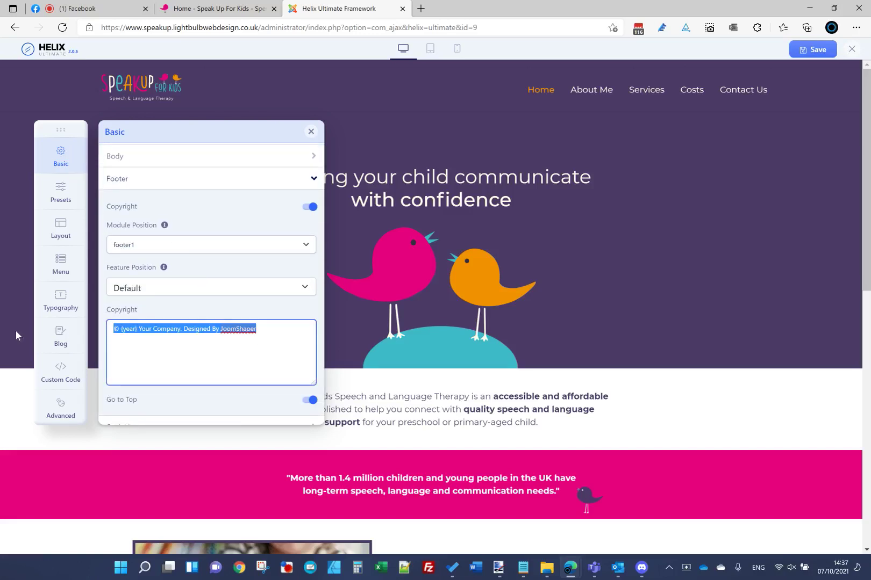
{"action": "key", "text": "BackSpace"}
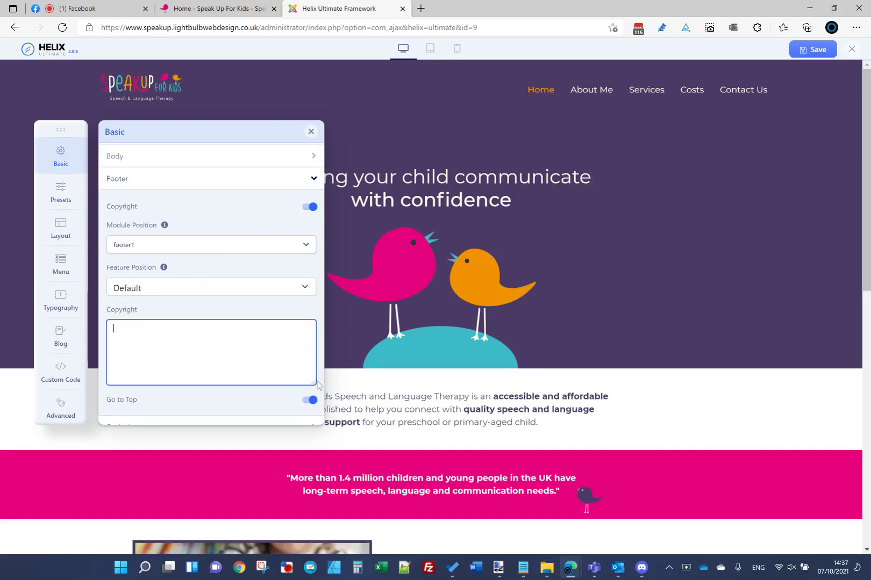
Step: Switch the footer Copyright option off, save the template and close Helix
{"action": "left_click", "coordinate": [310, 207]}
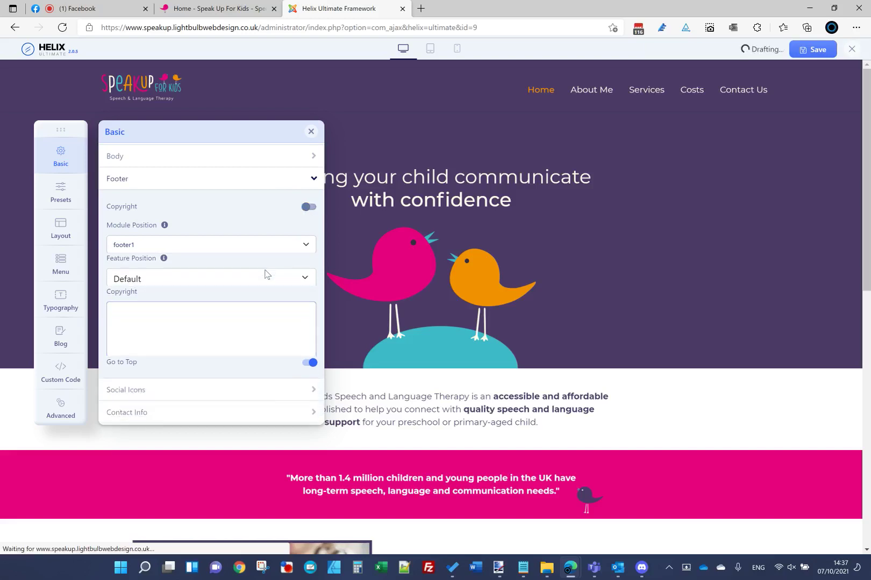
{"action": "left_click", "coordinate": [795, 54]}
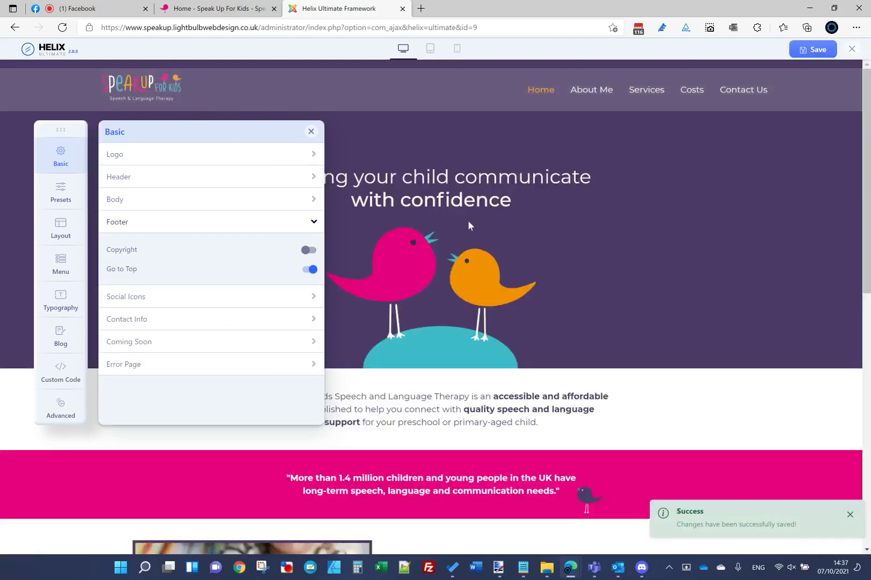
{"action": "scroll", "coordinate": [468, 223], "scroll_direction": "down", "scroll_amount": 10}
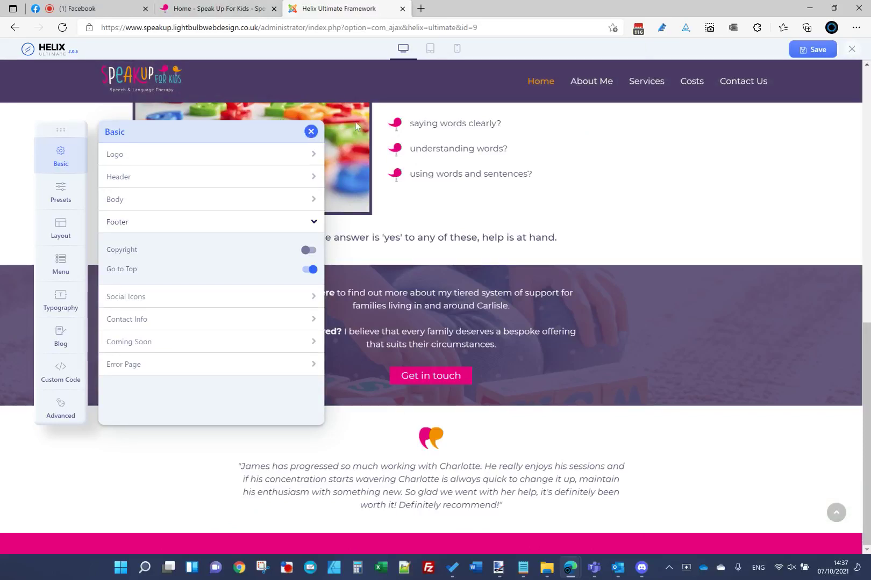
{"action": "left_click", "coordinate": [851, 49]}
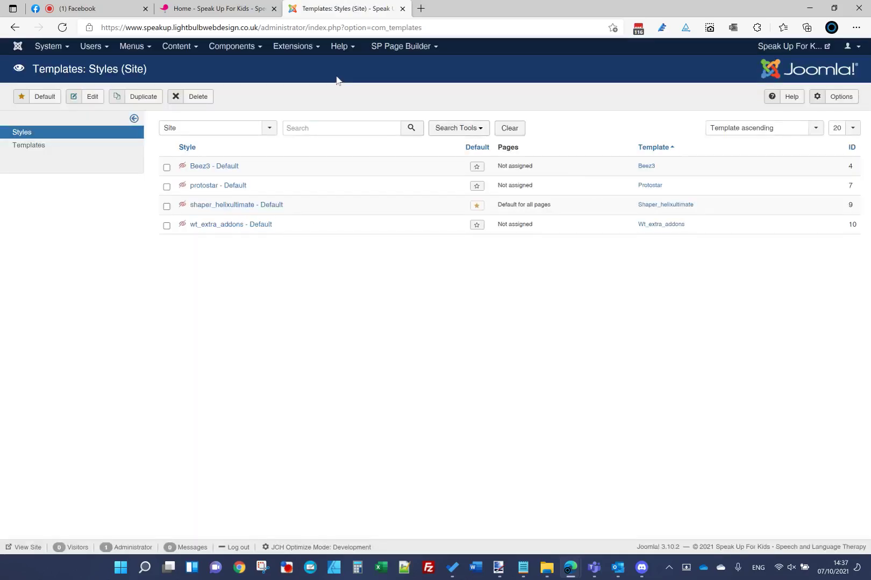
Step: Reload the Home - Speak Up For Kids tab from its address bar to show the updated footer
{"action": "left_click", "coordinate": [214, 8]}
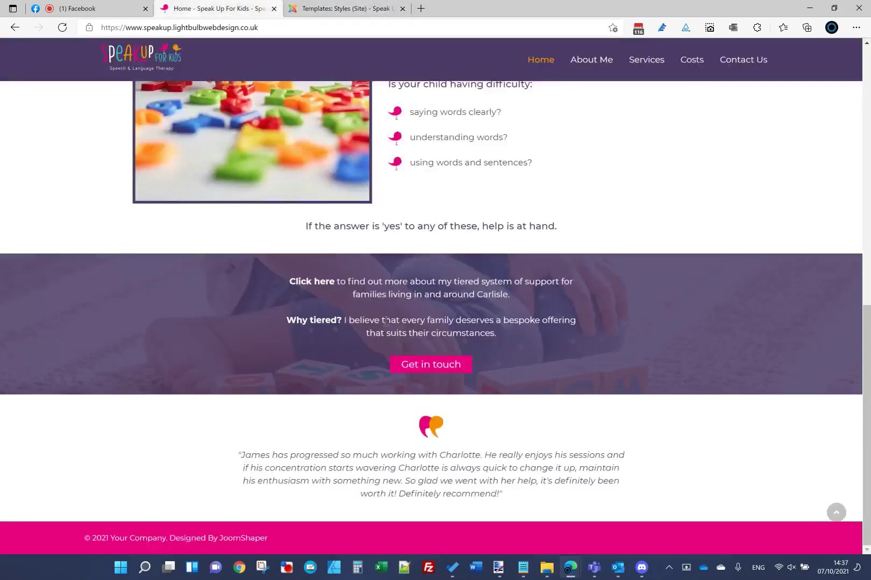
{"action": "scroll", "coordinate": [385, 322], "scroll_direction": "up", "scroll_amount": 10}
{"action": "scroll", "coordinate": [385, 326], "scroll_direction": "down", "scroll_amount": 10}
{"action": "left_click", "coordinate": [170, 28]}
{"action": "key", "text": "Return"}
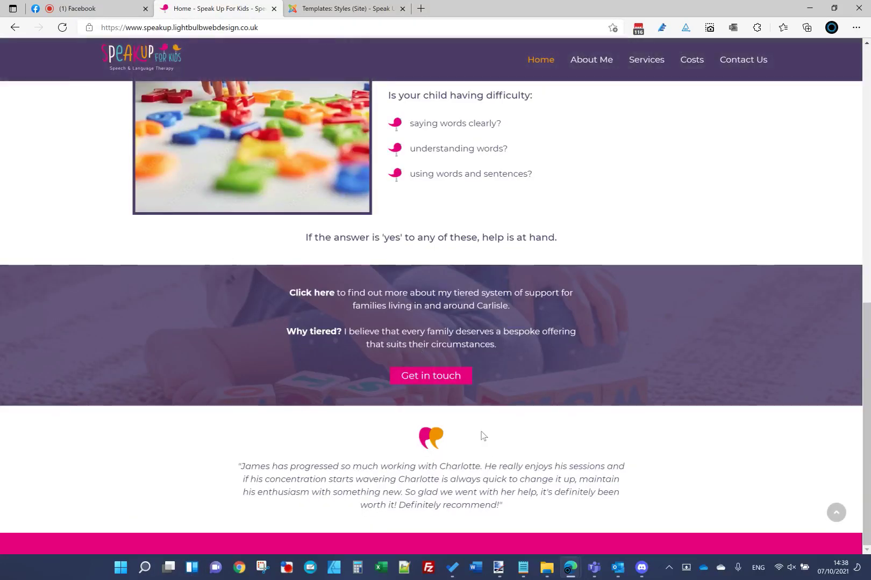
Step: Zoom into the footer of the Homepage.jpg mockup in paint.net
{"action": "mouse_move", "coordinate": [505, 571]}
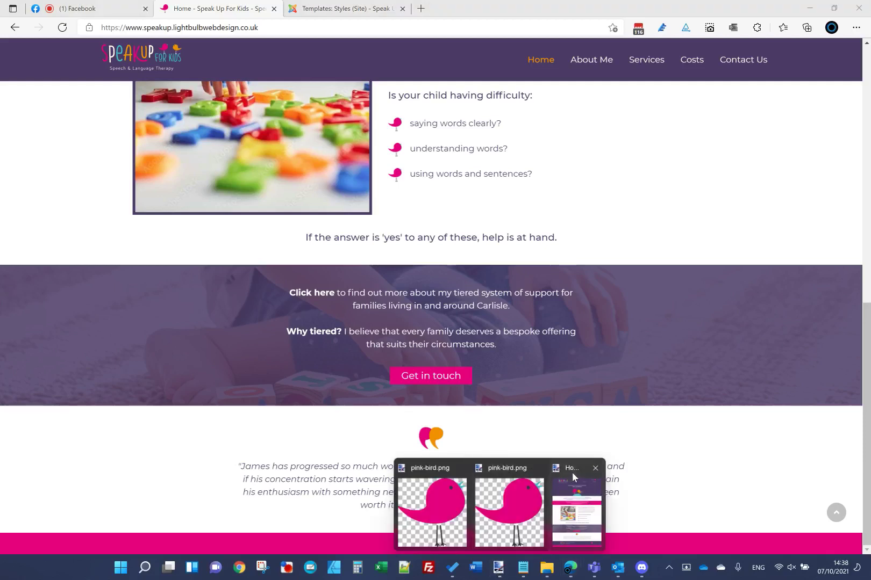
{"action": "left_click", "coordinate": [571, 471]}
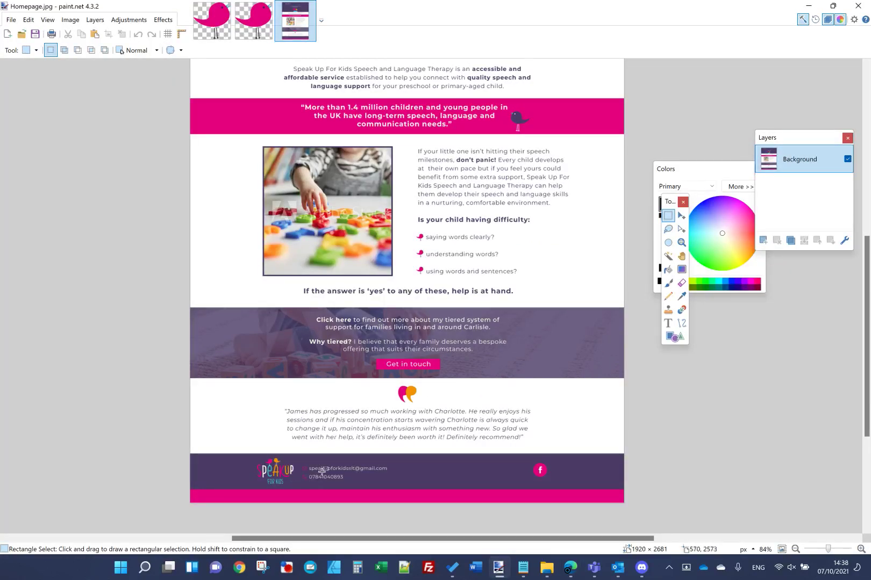
{"action": "scroll", "coordinate": [323, 471], "scroll_direction": "up", "scroll_amount": 3, "text": "ctrl"}
{"action": "scroll", "coordinate": [330, 340], "scroll_direction": "down", "scroll_amount": 1}
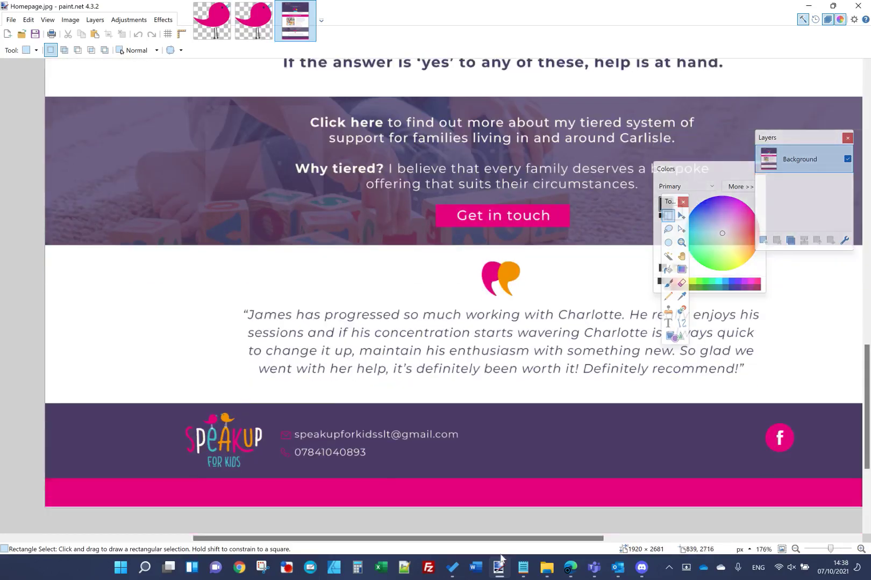
Step: Open the Final mockups folder, then go back to the Joomla Templates: Styles tab
{"action": "left_click", "coordinate": [543, 572]}
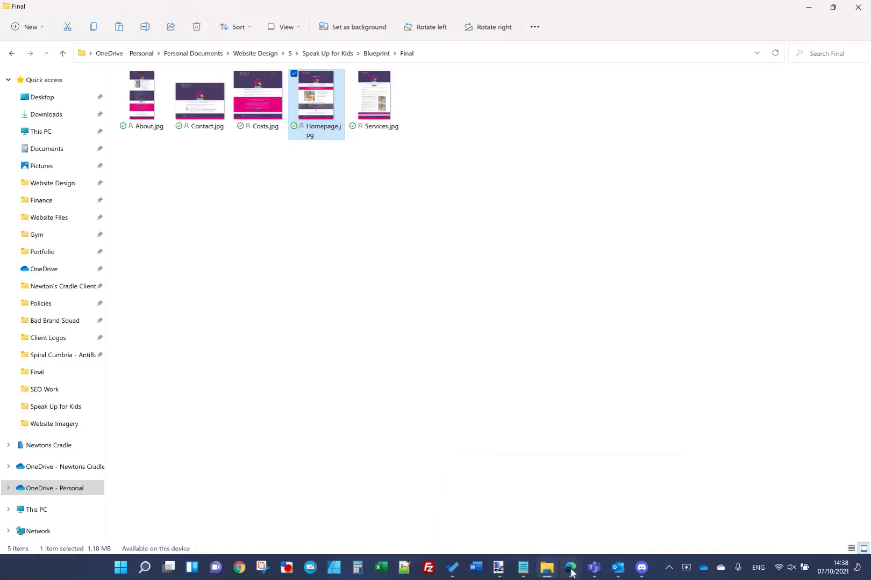
{"action": "mouse_move", "coordinate": [571, 573]}
{"action": "left_click", "coordinate": [561, 524]}
{"action": "left_click", "coordinate": [330, 11]}
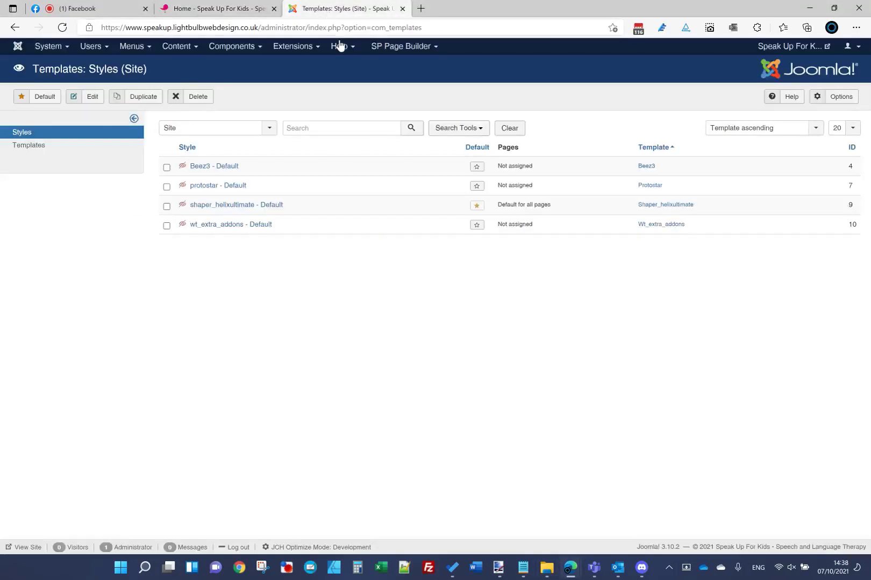
Step: From Extensions > Modules, create a new module of type SP Page Builder
{"action": "left_click", "coordinate": [298, 48]}
{"action": "left_click", "coordinate": [299, 86]}
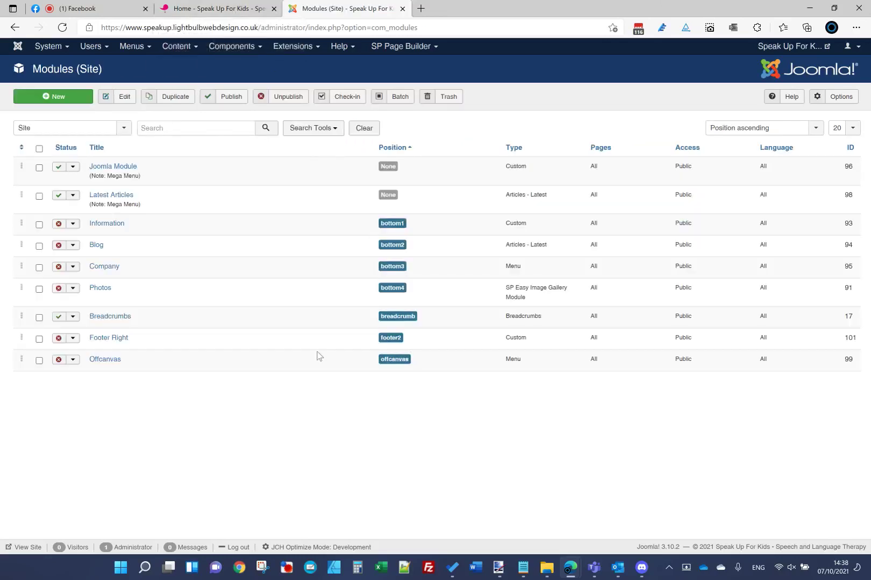
{"action": "left_click", "coordinate": [52, 98]}
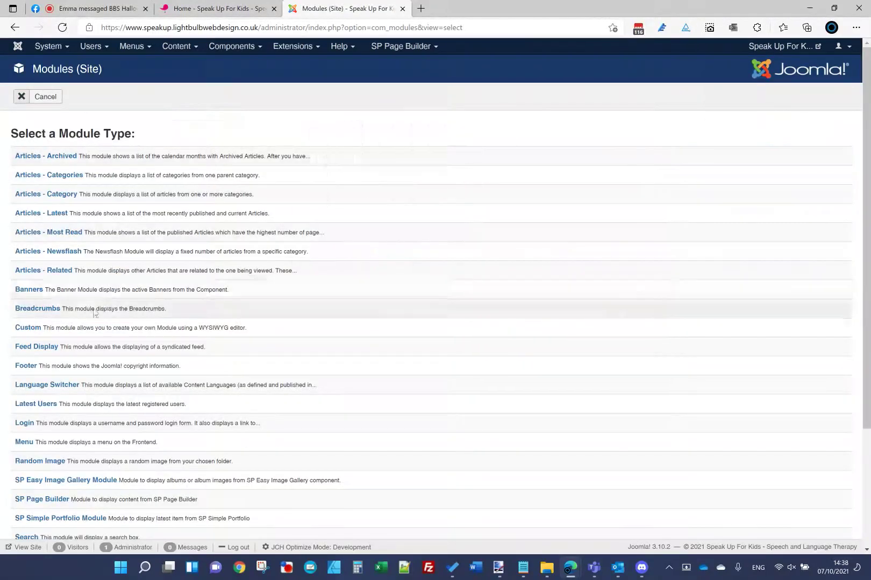
{"action": "scroll", "coordinate": [92, 365], "scroll_direction": "down", "scroll_amount": 3}
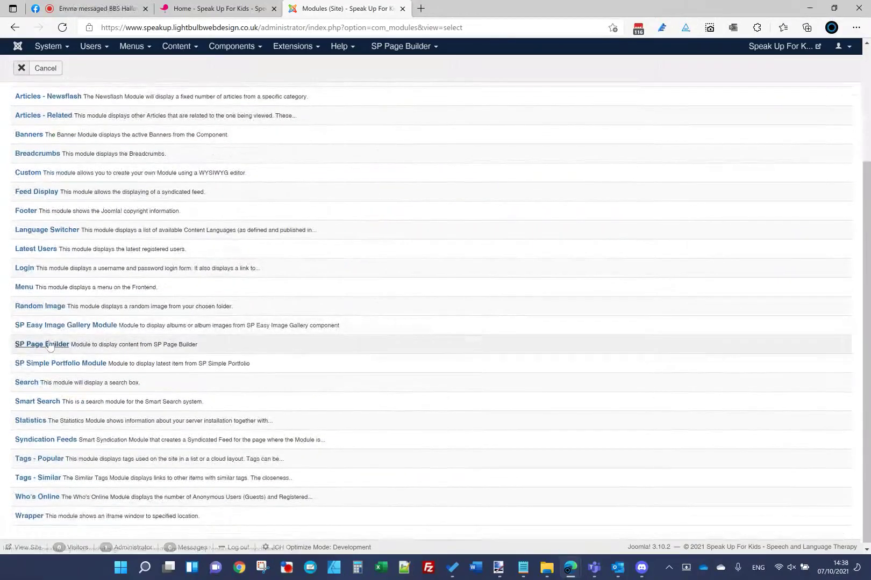
{"action": "left_click", "coordinate": [42, 345]}
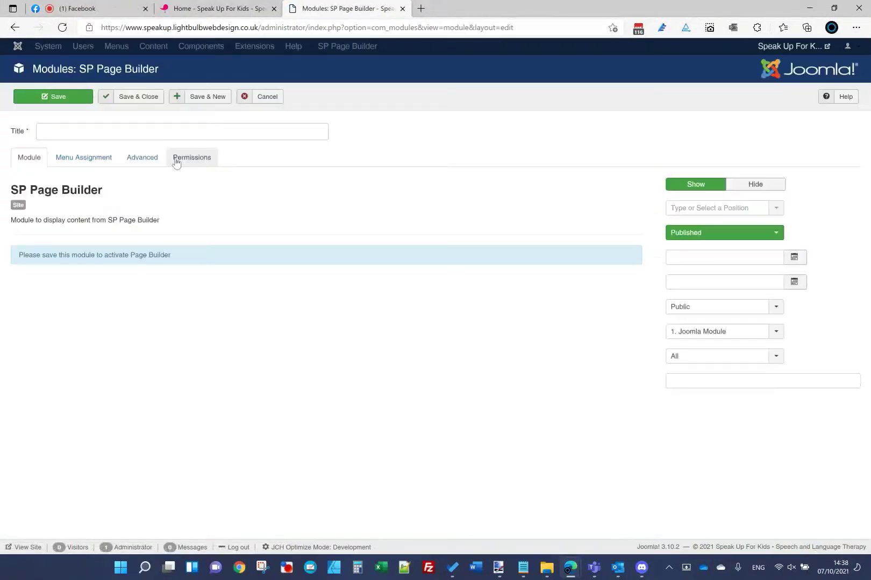
Step: Title the module 'Footer Right', hide its title, and place it in position bottom1
{"action": "left_click", "coordinate": [168, 130]}
{"action": "type", "text": "Footer Right"}
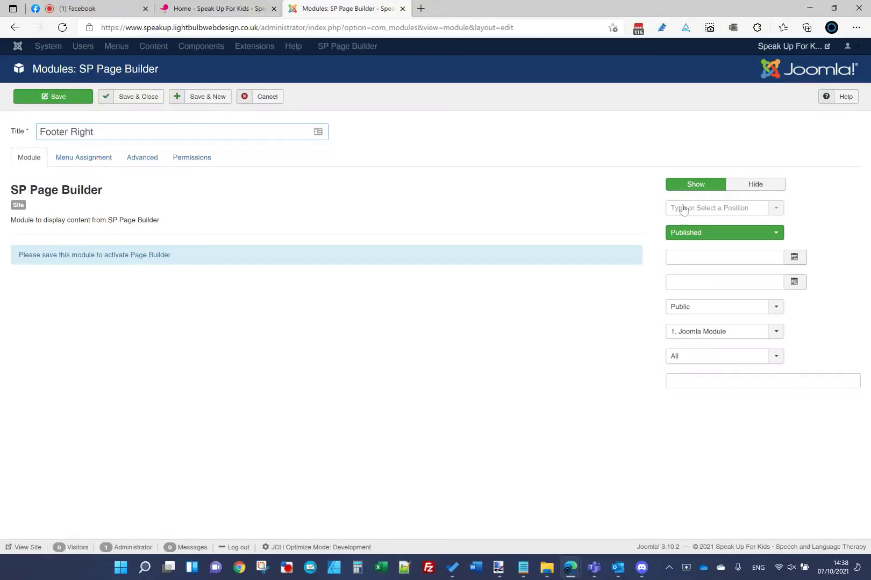
{"action": "left_click", "coordinate": [739, 186]}
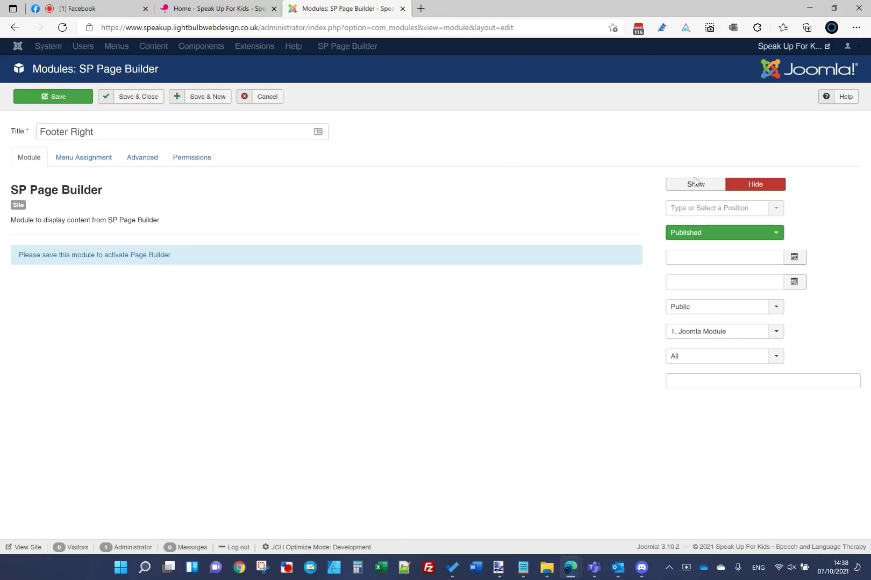
{"action": "left_click", "coordinate": [713, 214]}
{"action": "left_click", "coordinate": [660, 202]}
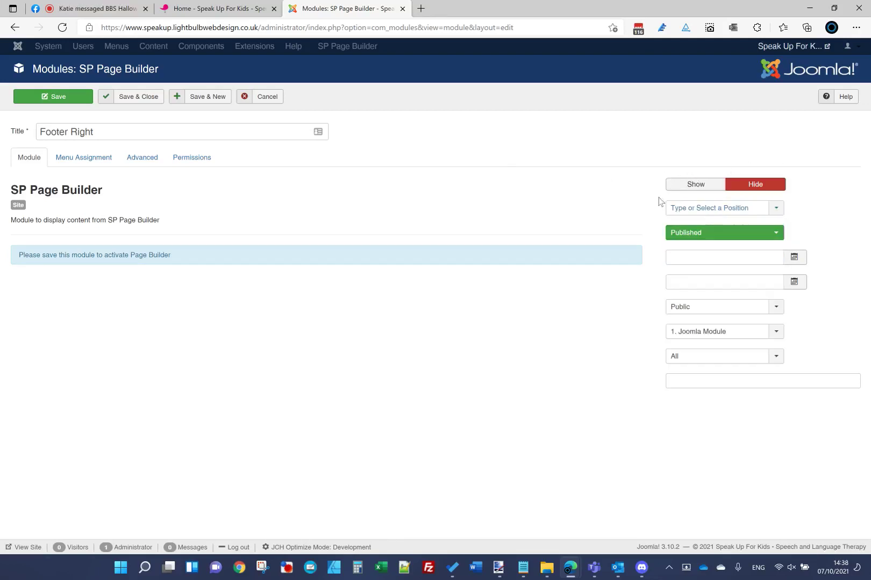
{"action": "left_click", "coordinate": [762, 214]}
{"action": "type", "text": "botto"}
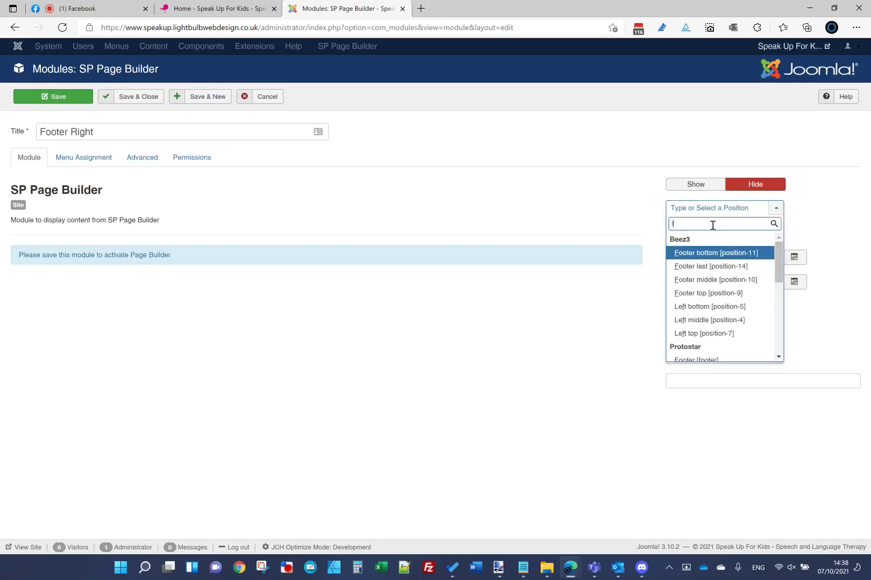
{"action": "type", "text": "m"}
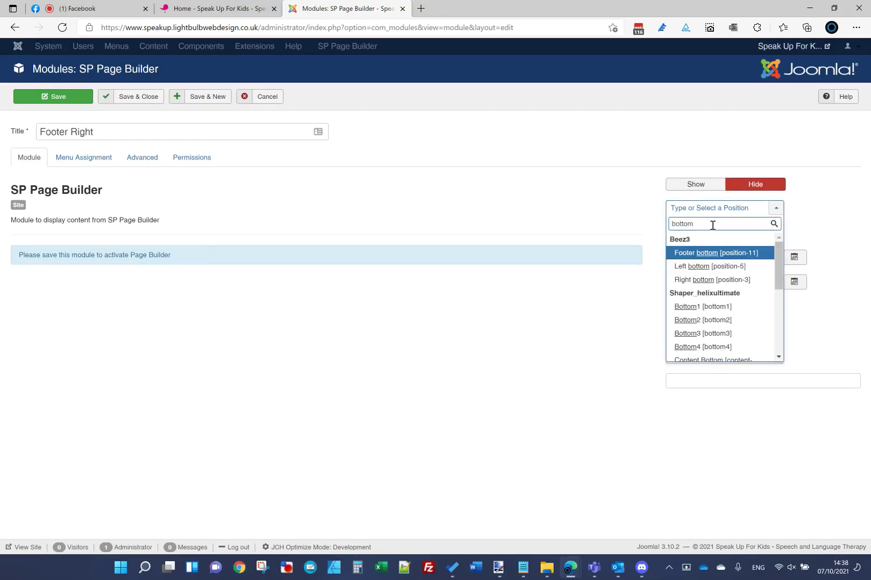
{"action": "type", "text": "1"}
{"action": "left_click", "coordinate": [715, 257]}
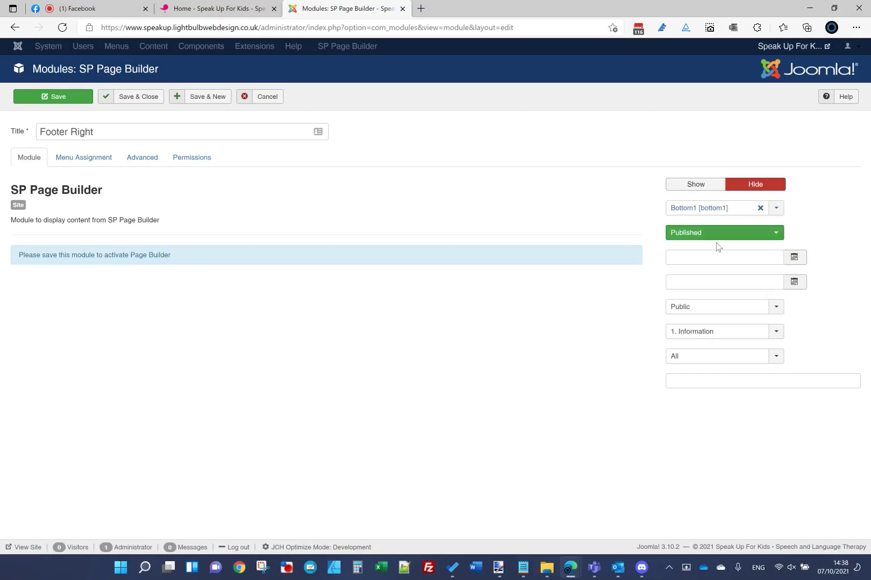
Step: Keep the module assigned to all pages and save it to activate the page builder
{"action": "left_click", "coordinate": [98, 169]}
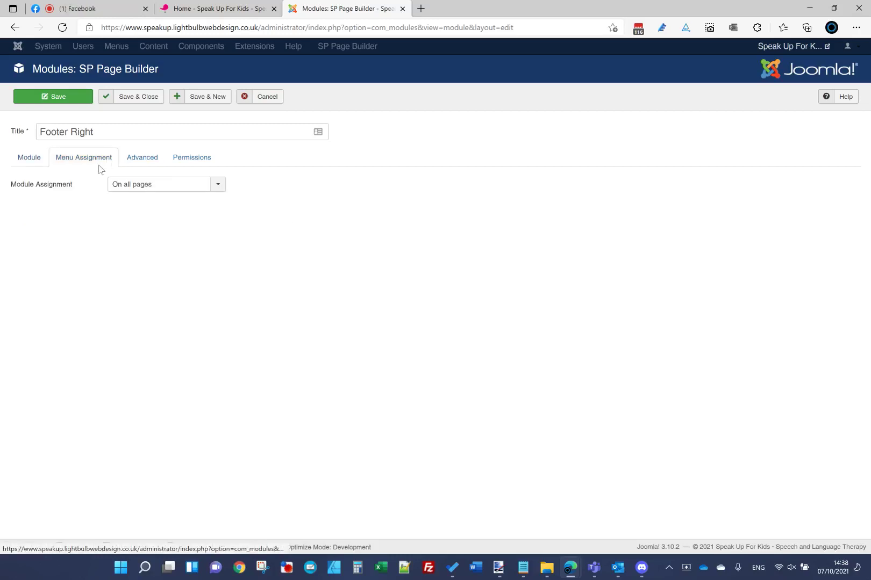
{"action": "left_click", "coordinate": [133, 191]}
{"action": "left_click", "coordinate": [136, 195]}
{"action": "left_click", "coordinate": [33, 158]}
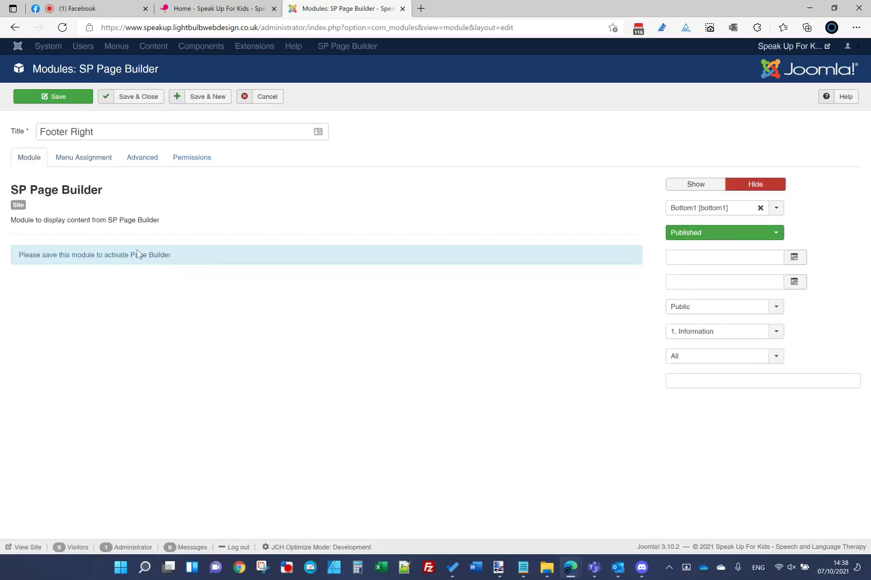
{"action": "triple_click", "coordinate": [102, 254]}
{"action": "left_click", "coordinate": [120, 288]}
{"action": "left_click", "coordinate": [76, 99]}
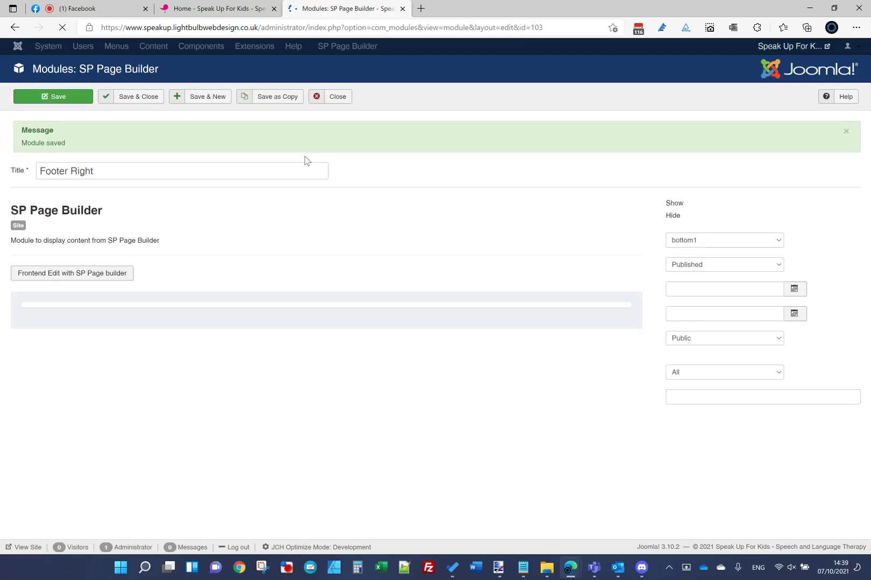
Step: Add a single-column row to the Footer Right layout and open its Row Options
{"action": "scroll", "coordinate": [370, 315], "scroll_direction": "down", "scroll_amount": 1}
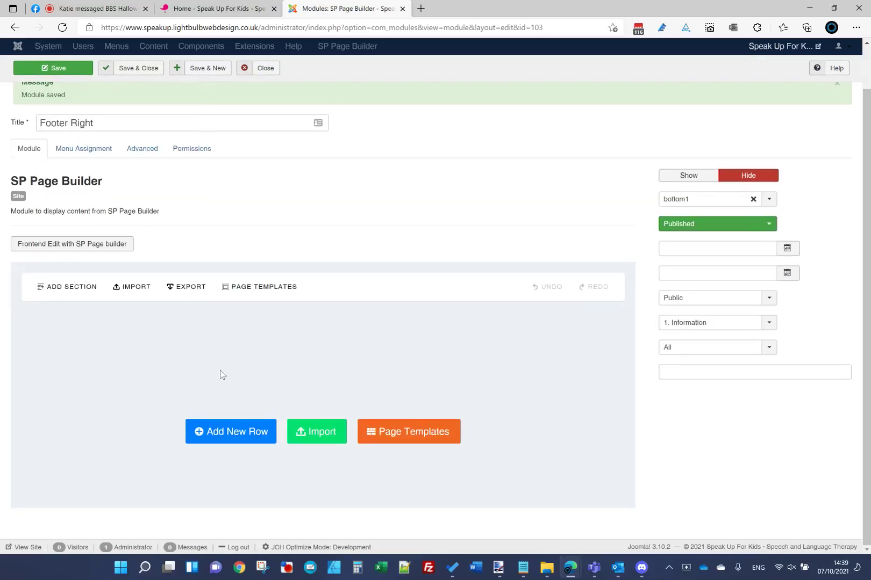
{"action": "left_click", "coordinate": [241, 438]}
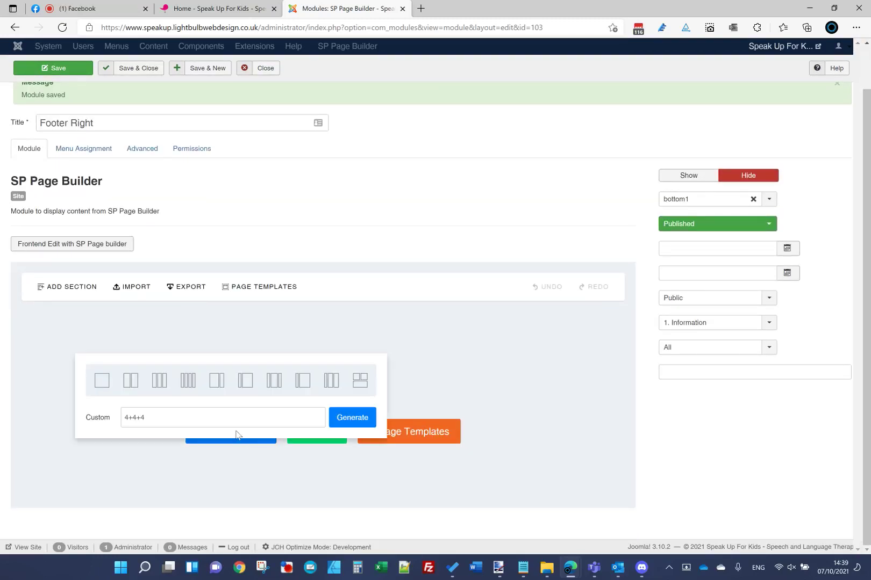
{"action": "left_click", "coordinate": [114, 391]}
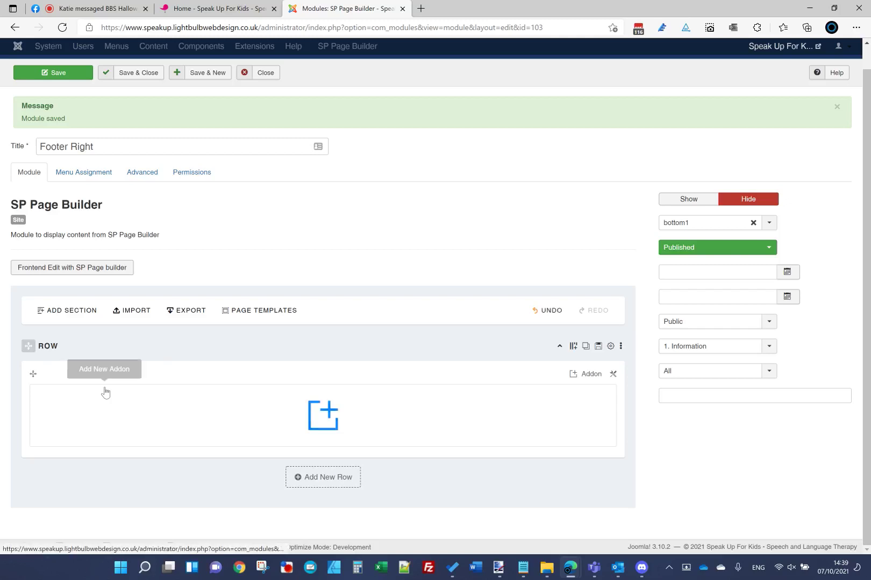
{"action": "left_click", "coordinate": [611, 346]}
Step: Link the row's padding sides, remove the 50px top padding, and apply the row options
{"action": "left_click", "coordinate": [333, 99]}
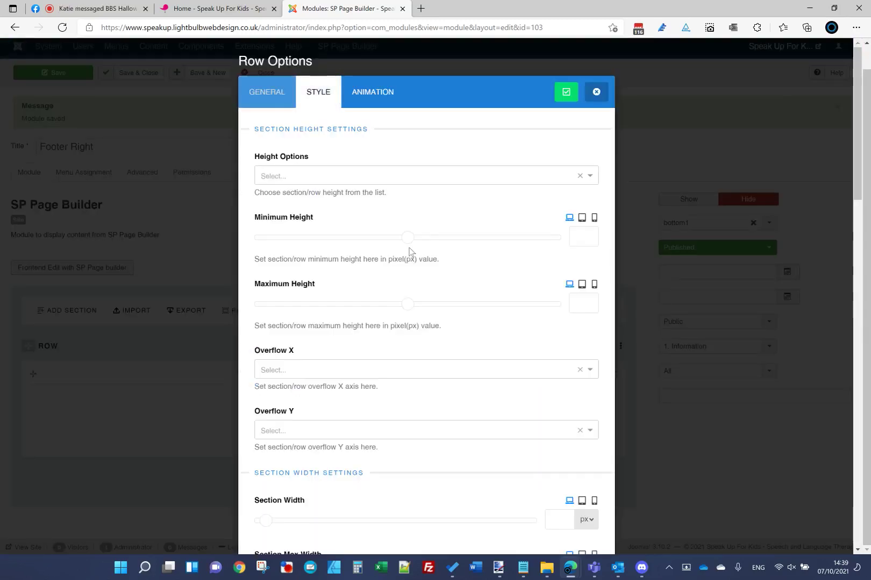
{"action": "scroll", "coordinate": [410, 252], "scroll_direction": "down", "scroll_amount": 10}
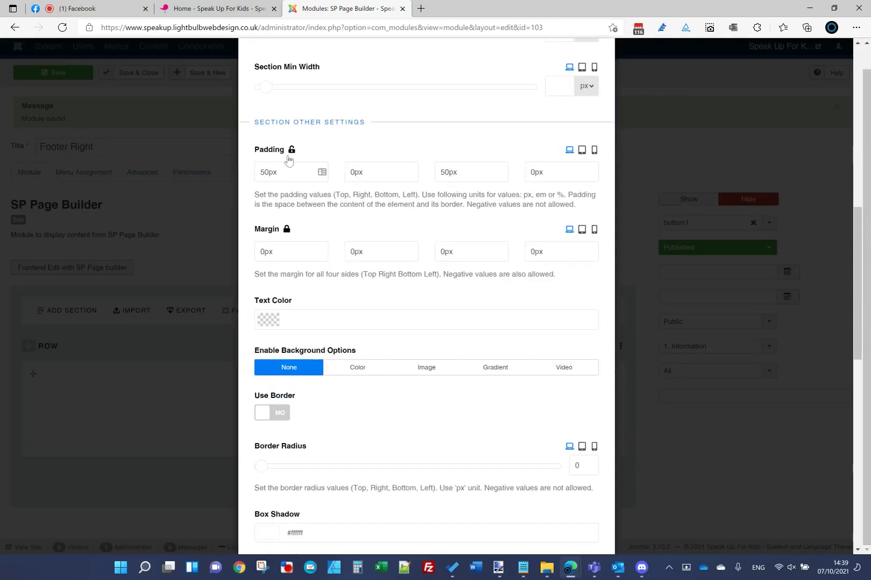
{"action": "left_click", "coordinate": [291, 150]}
{"action": "left_click_drag", "start_coordinate": [285, 172], "coordinate": [245, 173]}
{"action": "key", "text": "BackSpace"}
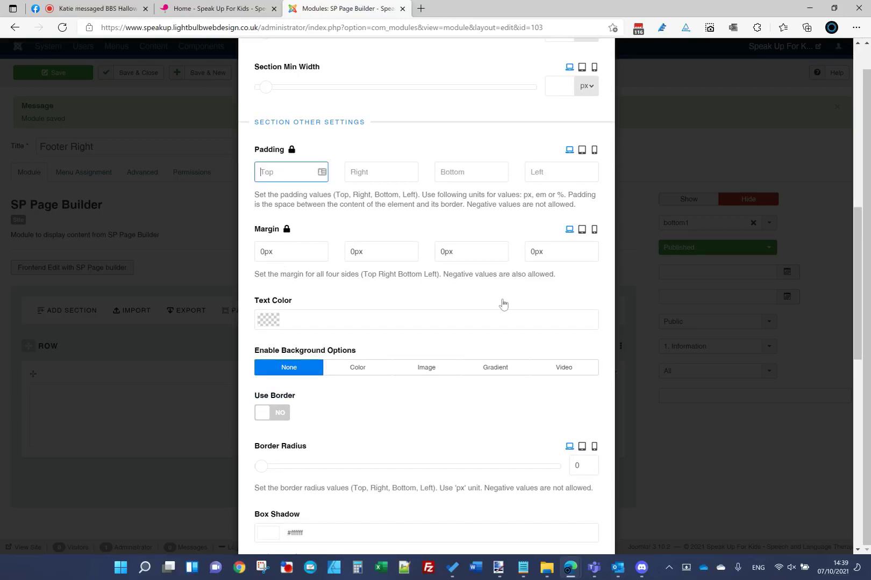
{"action": "scroll", "coordinate": [503, 305], "scroll_direction": "up", "scroll_amount": 10}
{"action": "left_click", "coordinate": [267, 91]}
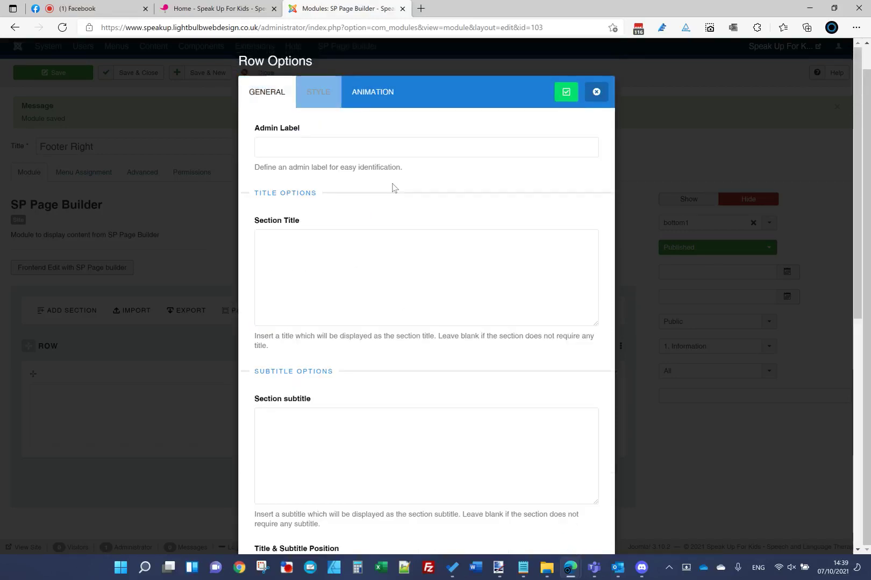
{"action": "left_click", "coordinate": [574, 93]}
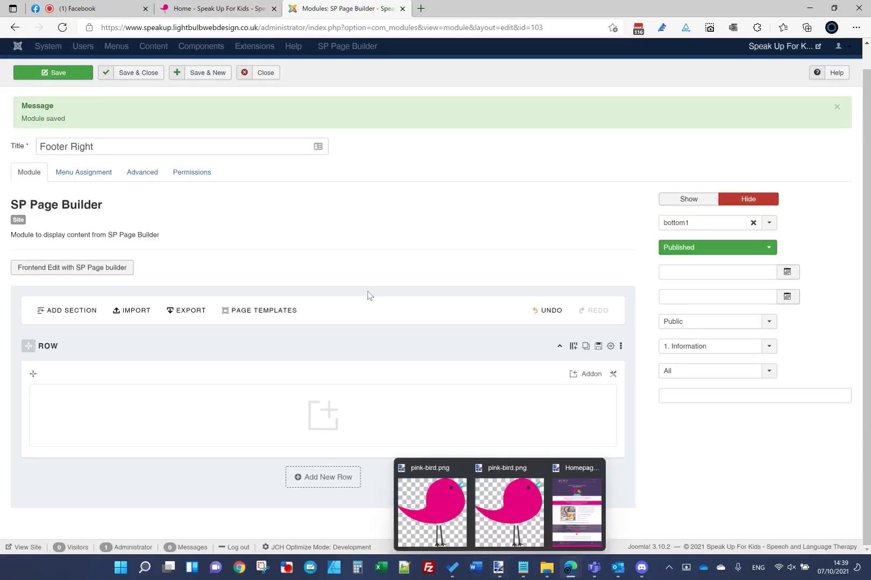
Step: Replace the row's column layout with a custom 4+8 split and generate it
{"action": "left_click", "coordinate": [575, 349]}
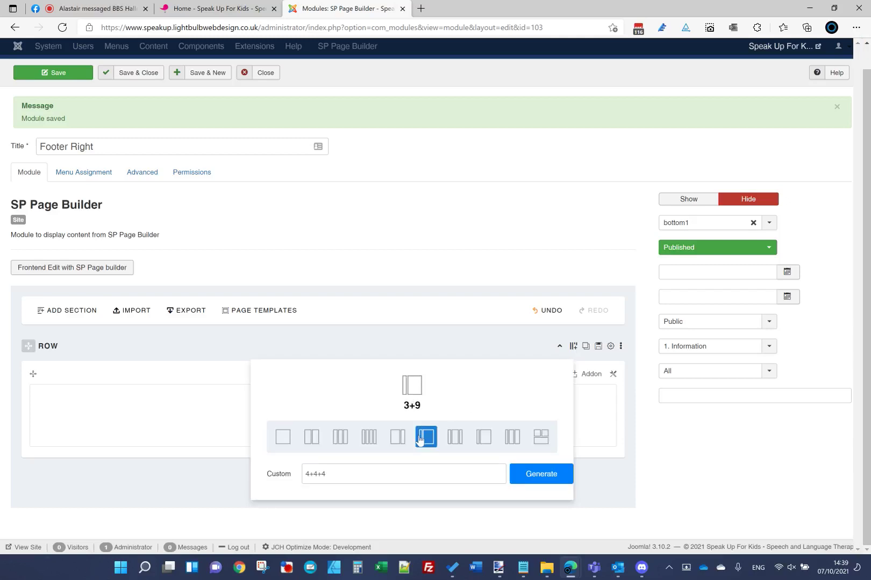
{"action": "triple_click", "coordinate": [400, 473]}
{"action": "type", "text": "4+8"}
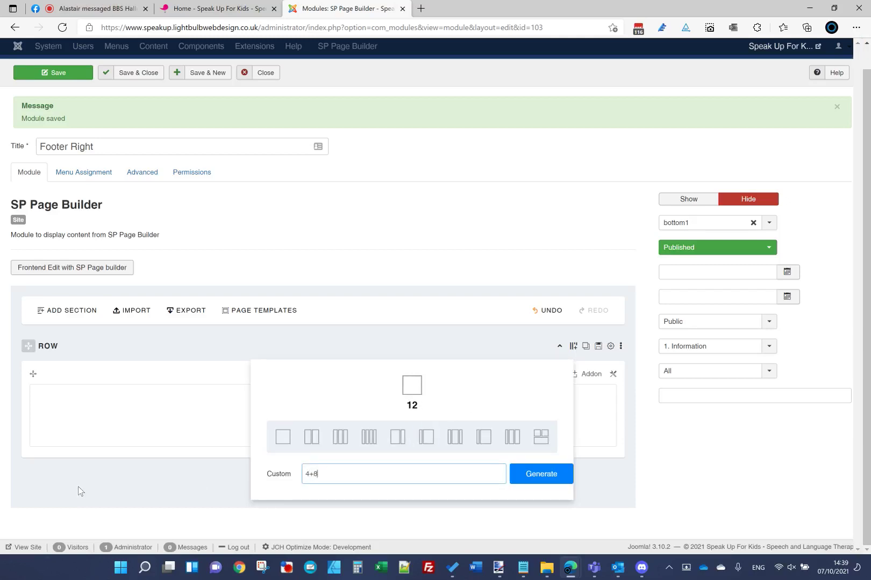
{"action": "left_click", "coordinate": [519, 480]}
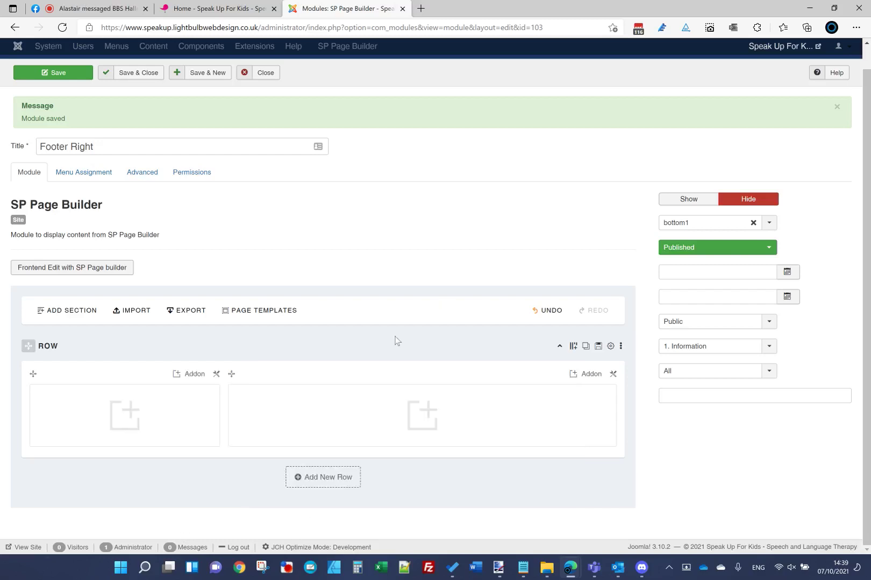
{"action": "left_click", "coordinate": [248, 6]}
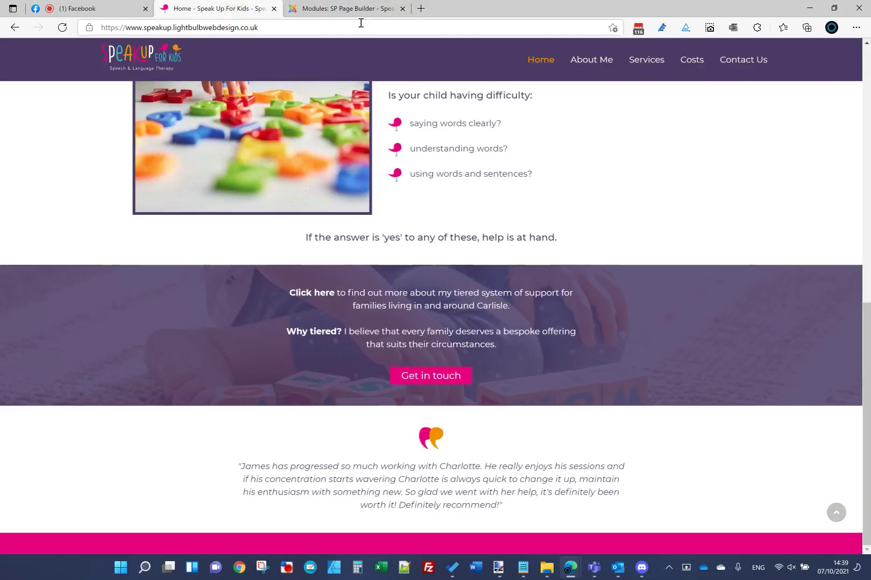
Step: Switch between the module editor and Homepage.jpg, ending on the mockup's purple footer
{"action": "left_click", "coordinate": [353, 5]}
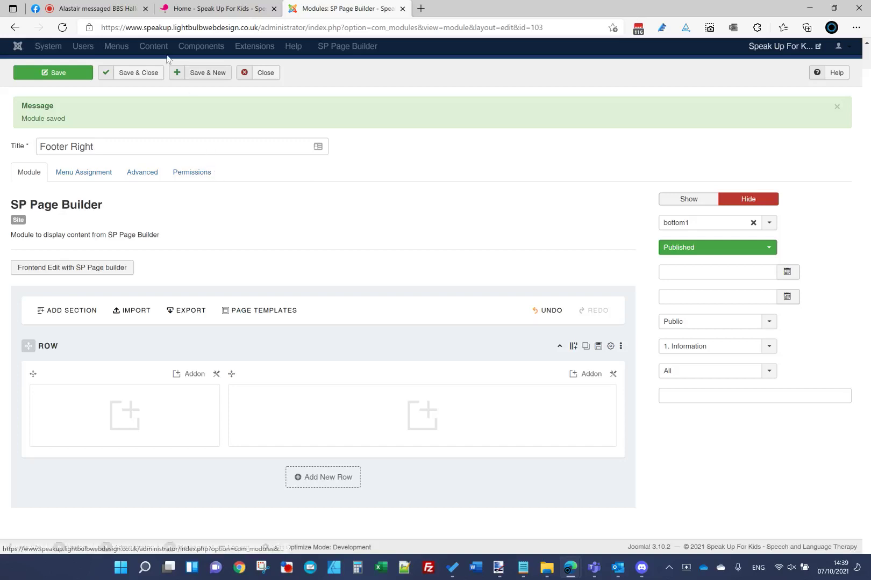
{"action": "left_click", "coordinate": [498, 567]}
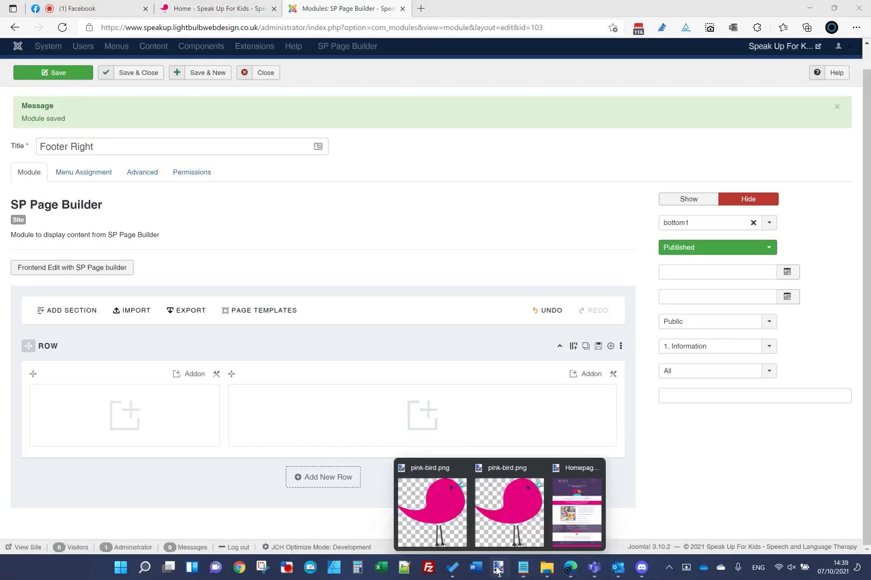
{"action": "left_click", "coordinate": [569, 498]}
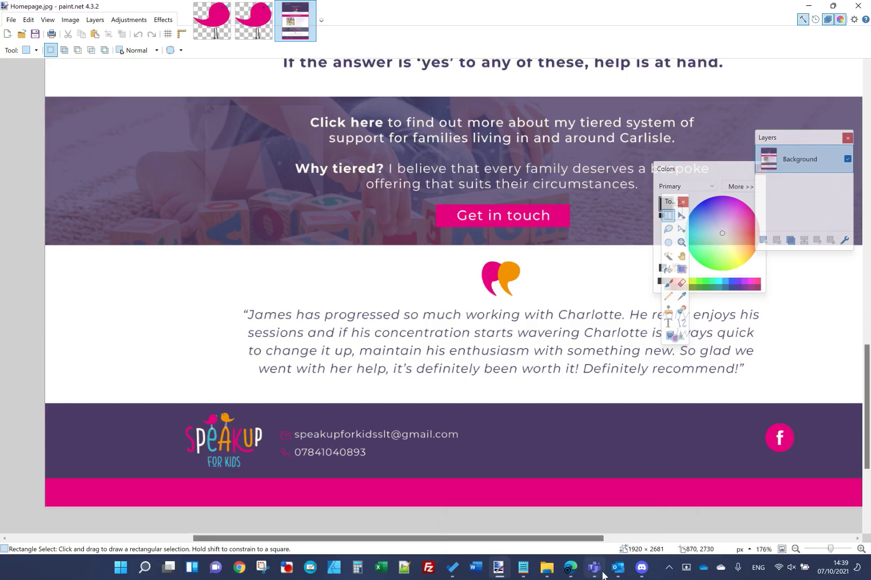
{"action": "mouse_move", "coordinate": [577, 575]}
{"action": "left_click", "coordinate": [512, 485]}
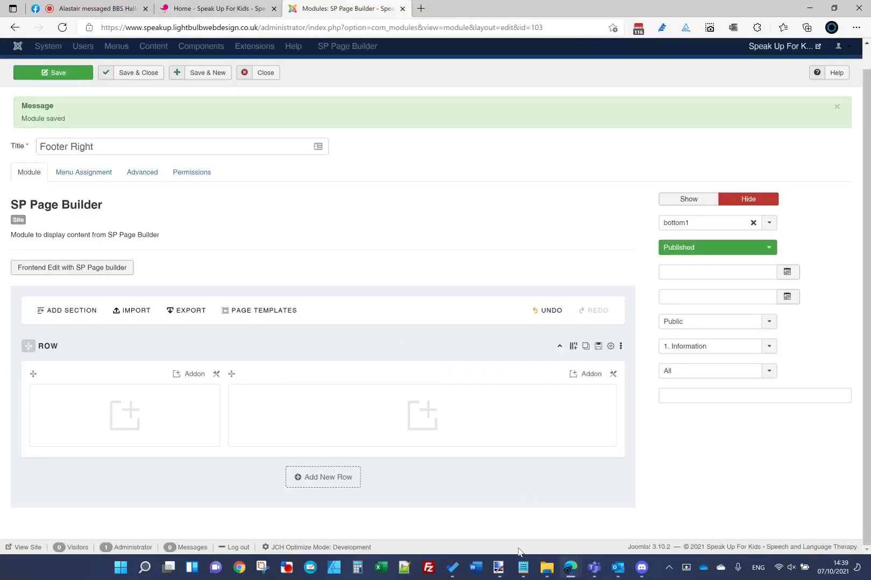
{"action": "mouse_move", "coordinate": [508, 569]}
{"action": "left_click", "coordinate": [576, 510]}
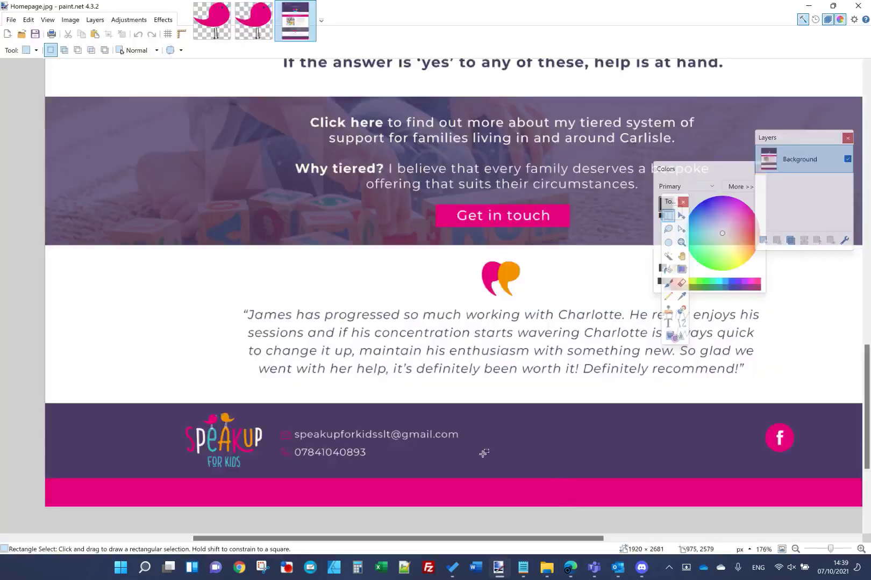
Step: Go from the Final folder to Speak Up for Kids > Website Imagery and open the footer logo SVG in Affinity Designer
{"action": "left_click", "coordinate": [546, 568]}
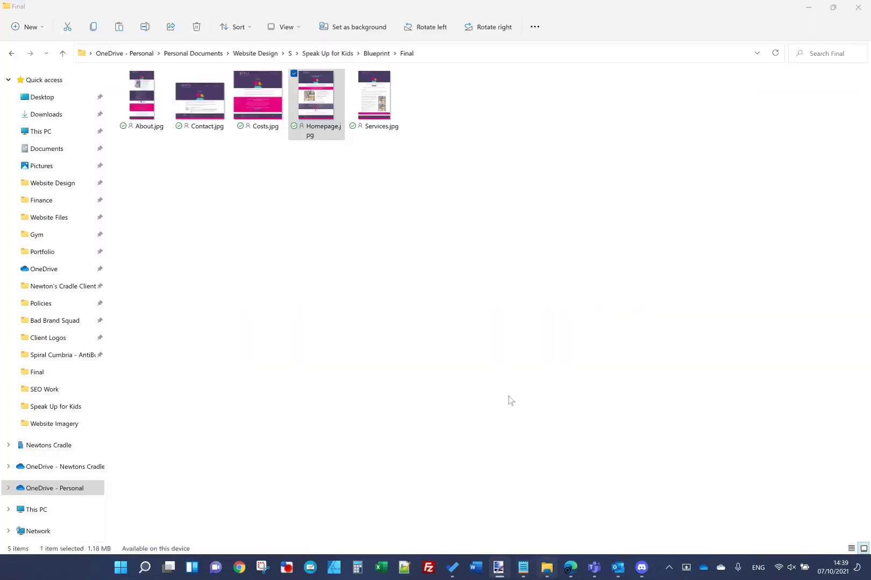
{"action": "left_click", "coordinate": [343, 54]}
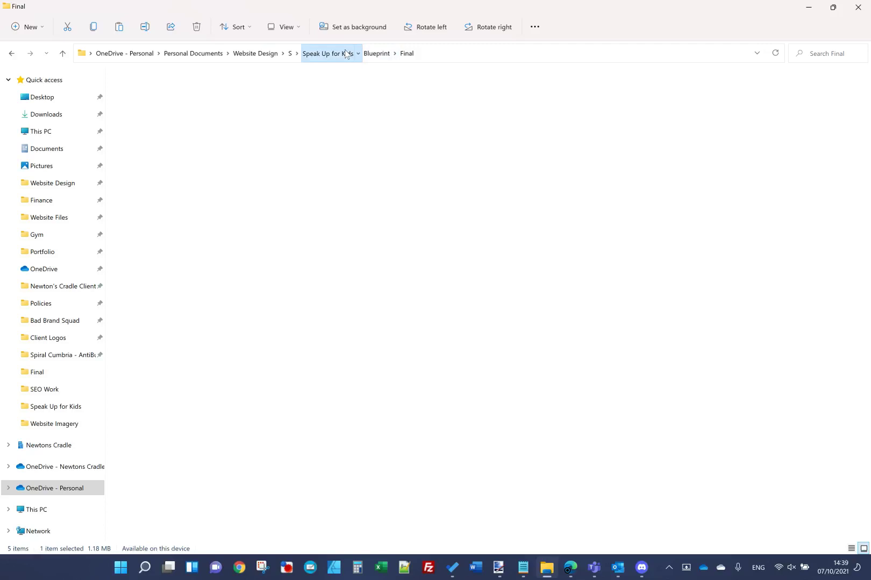
{"action": "left_click", "coordinate": [209, 103]}
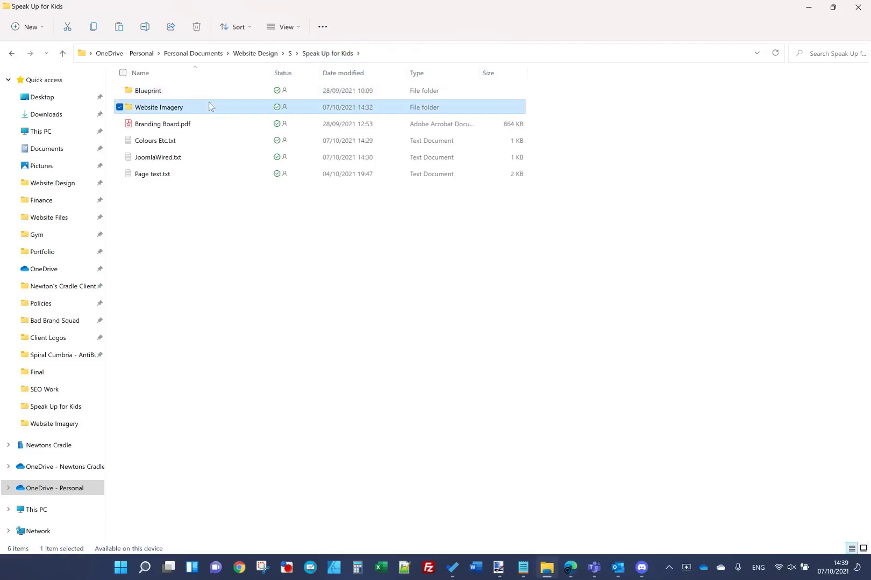
{"action": "double_click", "coordinate": [208, 109]}
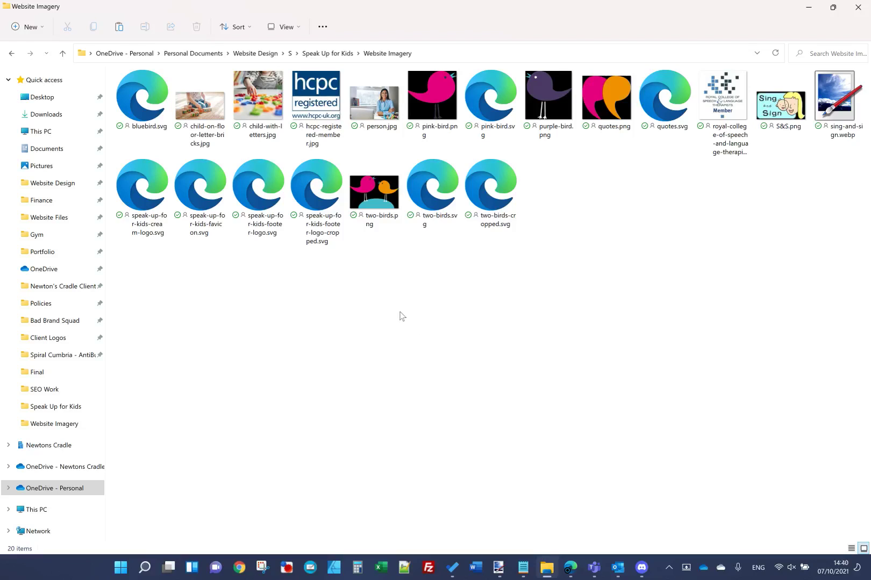
{"action": "right_click", "coordinate": [270, 218]}
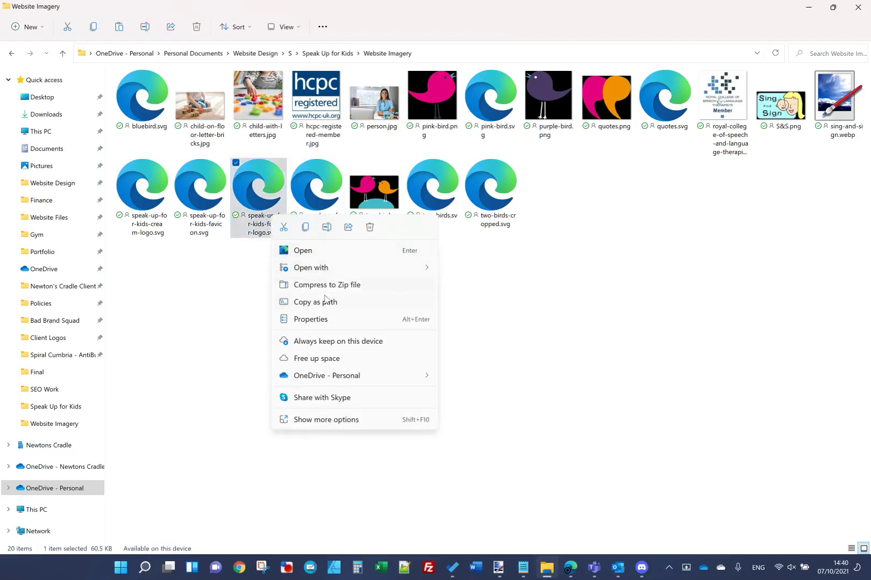
{"action": "mouse_move", "coordinate": [317, 268]}
{"action": "left_click", "coordinate": [466, 272]}
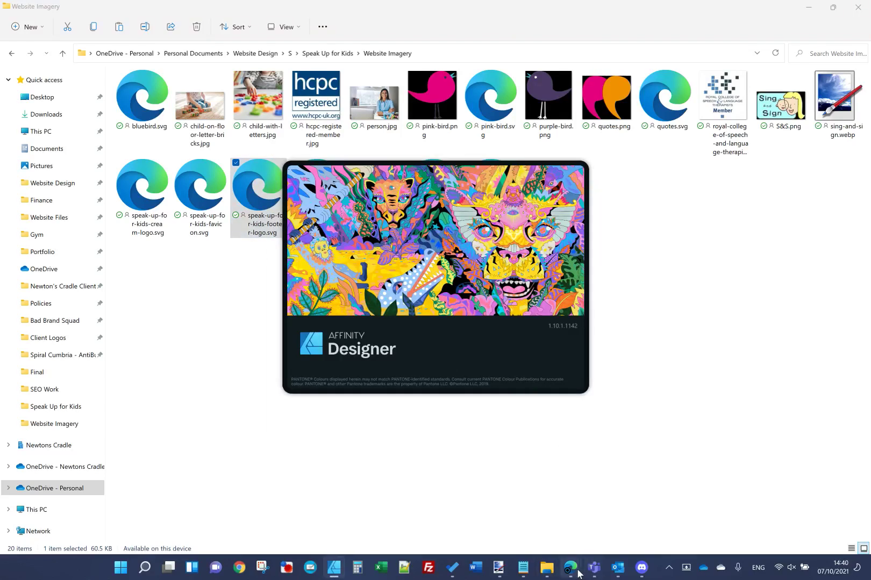
Step: Add an Image addon to the left footer column and clear its style margins
{"action": "mouse_move", "coordinate": [570, 567]}
{"action": "left_click", "coordinate": [514, 505]}
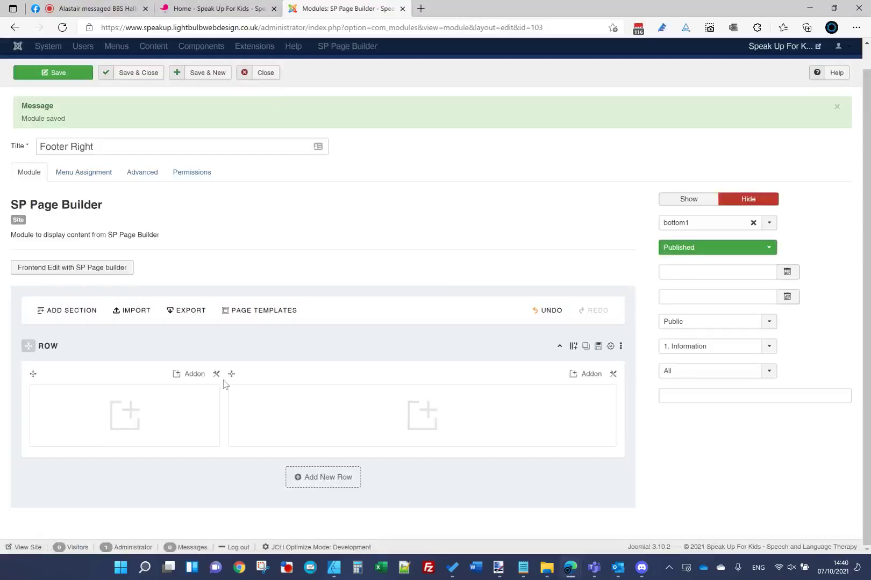
{"action": "left_click", "coordinate": [189, 405]}
{"action": "scroll", "coordinate": [602, 307], "scroll_direction": "down", "scroll_amount": 1}
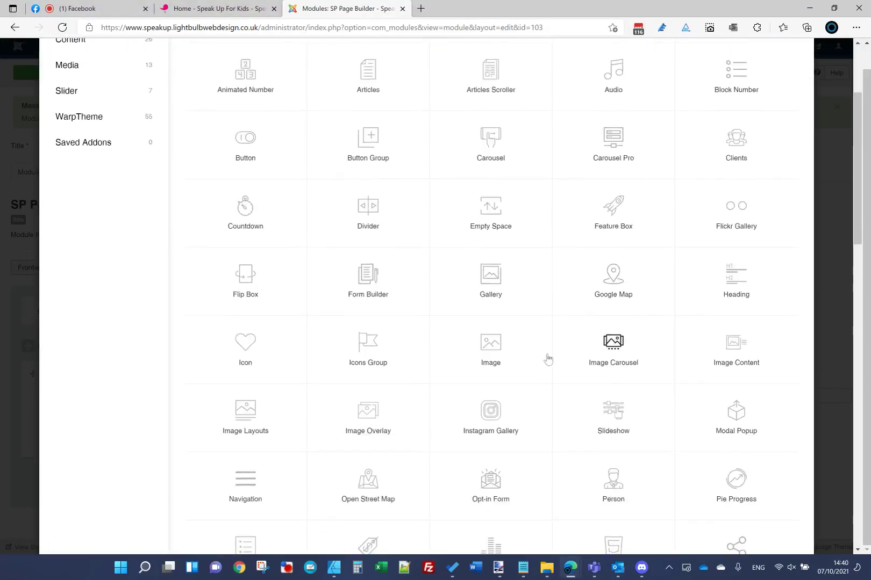
{"action": "left_click", "coordinate": [487, 336]}
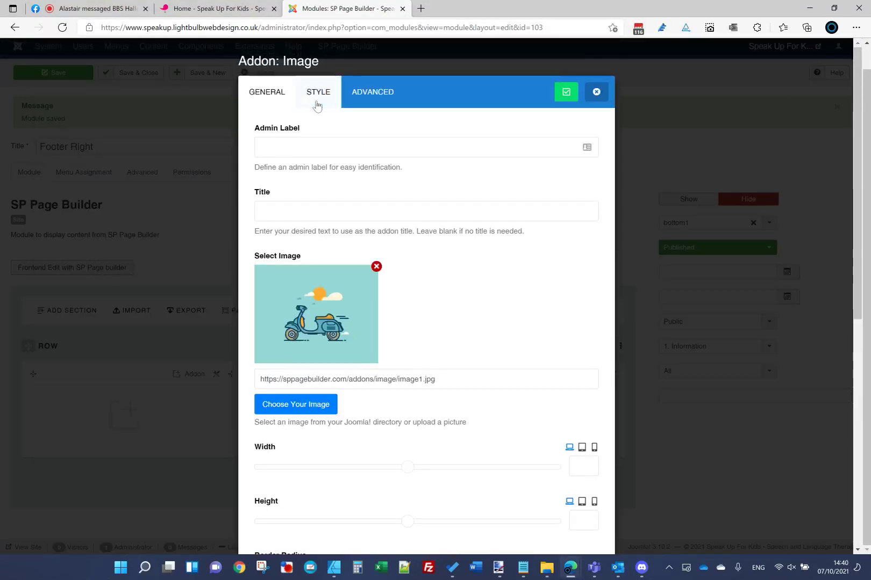
{"action": "left_click", "coordinate": [319, 86]}
{"action": "scroll", "coordinate": [307, 287], "scroll_direction": "down", "scroll_amount": 3}
{"action": "left_click_drag", "start_coordinate": [293, 328], "coordinate": [116, 334]}
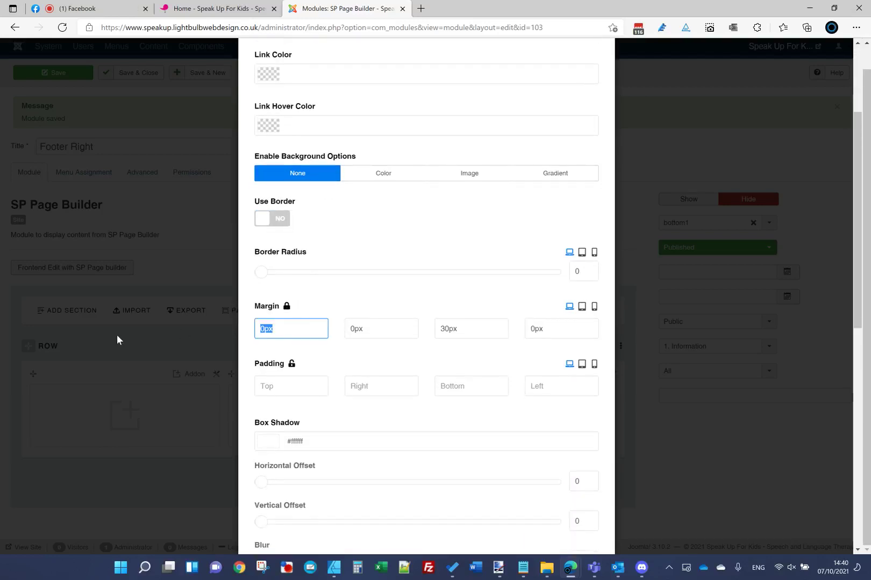
{"action": "key", "text": "BackSpace"}
Step: Set the image alt text to 'Speak Up For Kids' and position Left, then confirm the addon
{"action": "scroll", "coordinate": [405, 298], "scroll_direction": "up", "scroll_amount": 3}
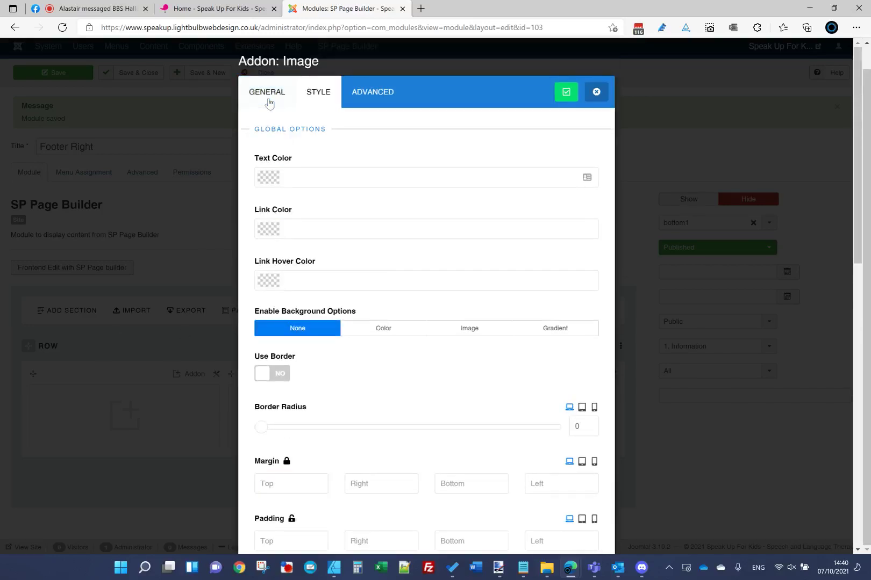
{"action": "left_click", "coordinate": [285, 93]}
{"action": "scroll", "coordinate": [347, 430], "scroll_direction": "down", "scroll_amount": 3}
{"action": "left_click_drag", "start_coordinate": [340, 394], "coordinate": [0, 428]}
{"action": "type", "text": "Speak Up"}
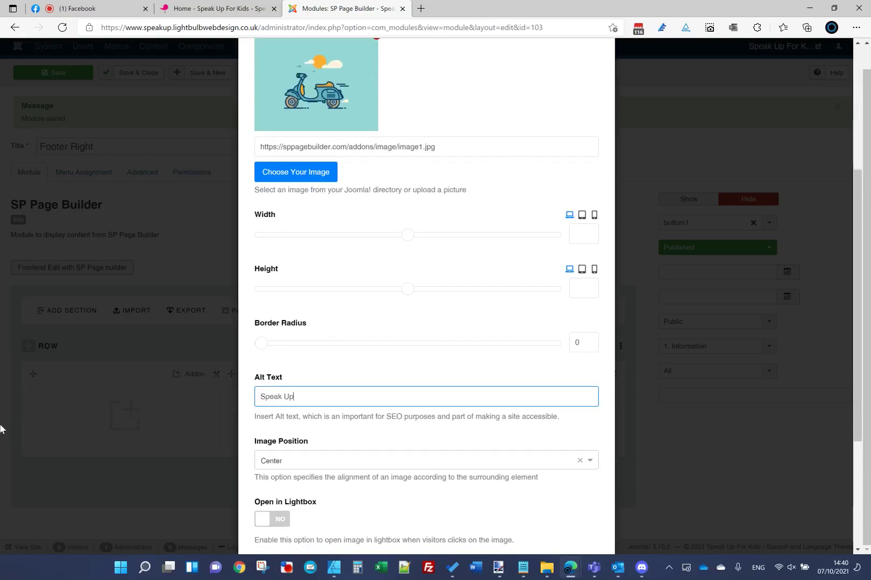
{"action": "type", "text": " For Kids "}
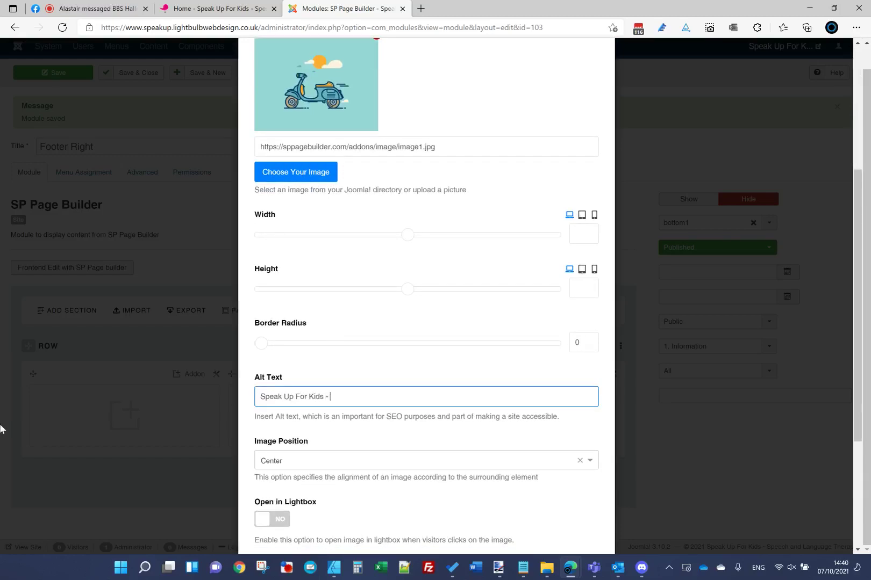
{"action": "type", "text": "-"}
{"action": "left_click", "coordinate": [328, 464]}
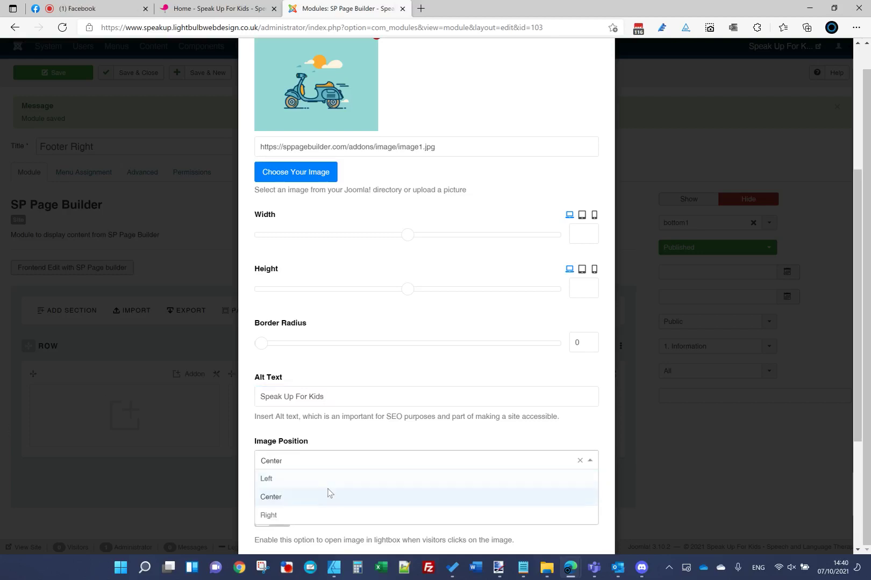
{"action": "left_click", "coordinate": [326, 492]}
{"action": "left_click", "coordinate": [315, 459]}
{"action": "left_click", "coordinate": [316, 479]}
{"action": "scroll", "coordinate": [381, 394], "scroll_direction": "up", "scroll_amount": 5}
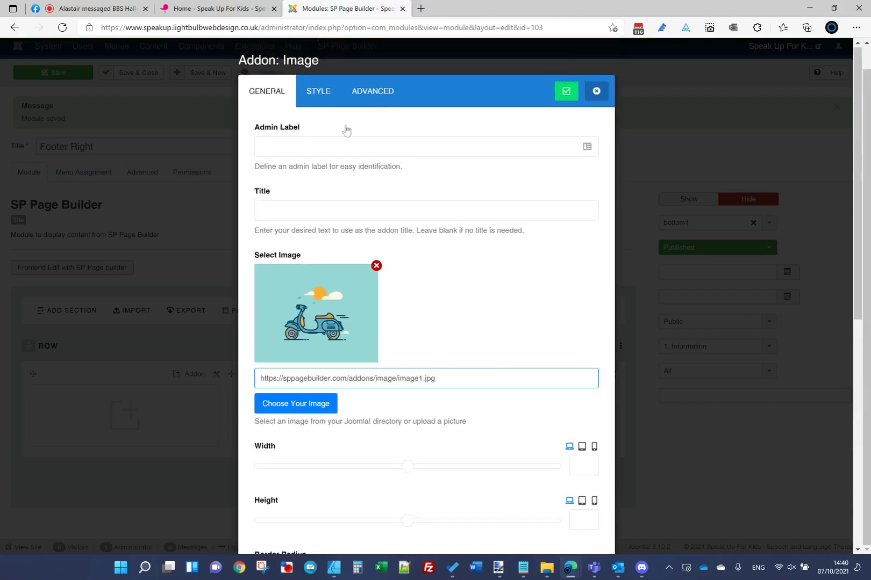
{"action": "left_click", "coordinate": [566, 93]}
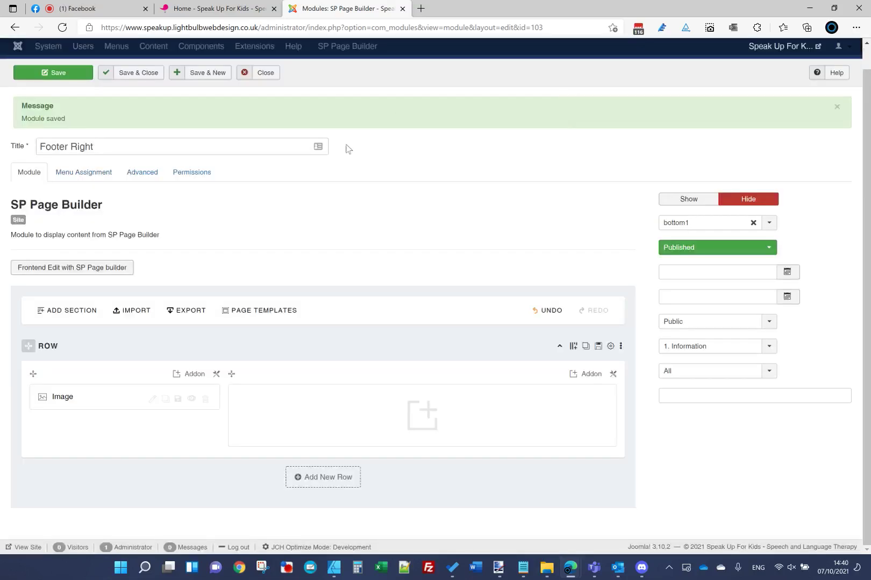
Step: Export the selected logo artwork as a 1242 × 887 px PNG, Selection Only, into Website Imagery
{"action": "left_click", "coordinate": [333, 567]}
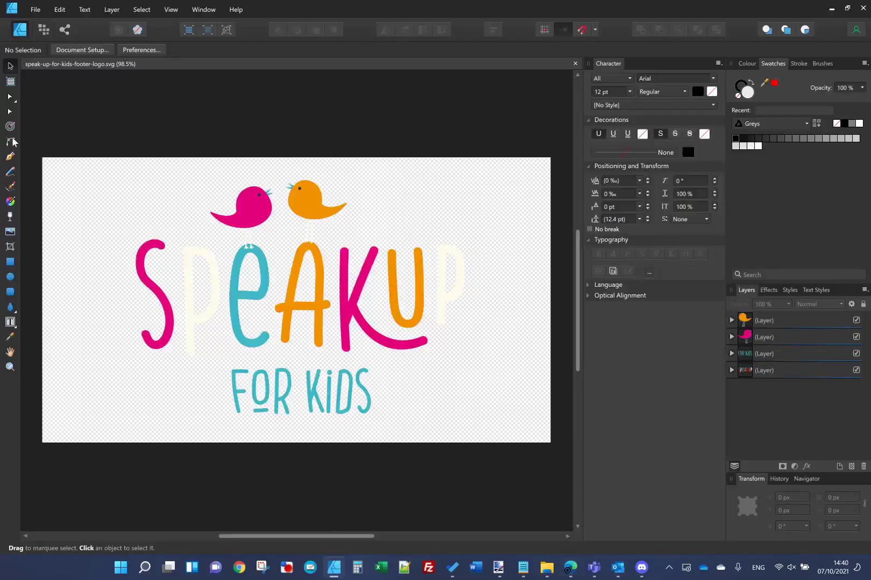
{"action": "left_click_drag", "start_coordinate": [46, 121], "coordinate": [527, 460]}
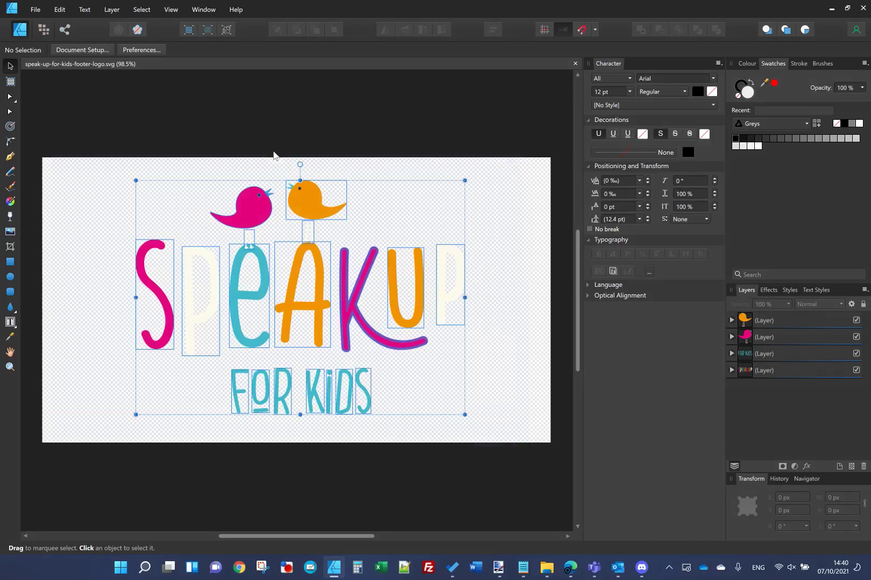
{"action": "left_click", "coordinate": [35, 9]}
{"action": "left_click", "coordinate": [87, 198]}
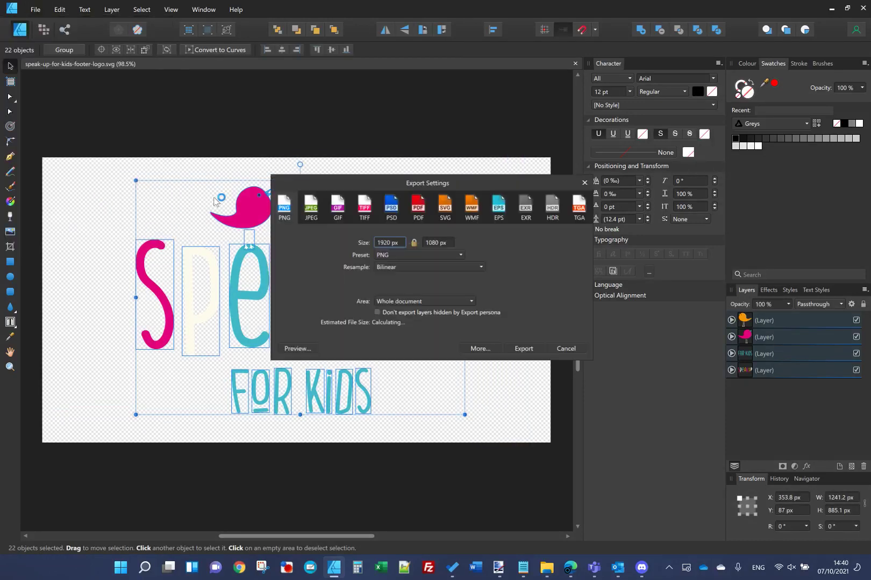
{"action": "left_click", "coordinate": [400, 243]}
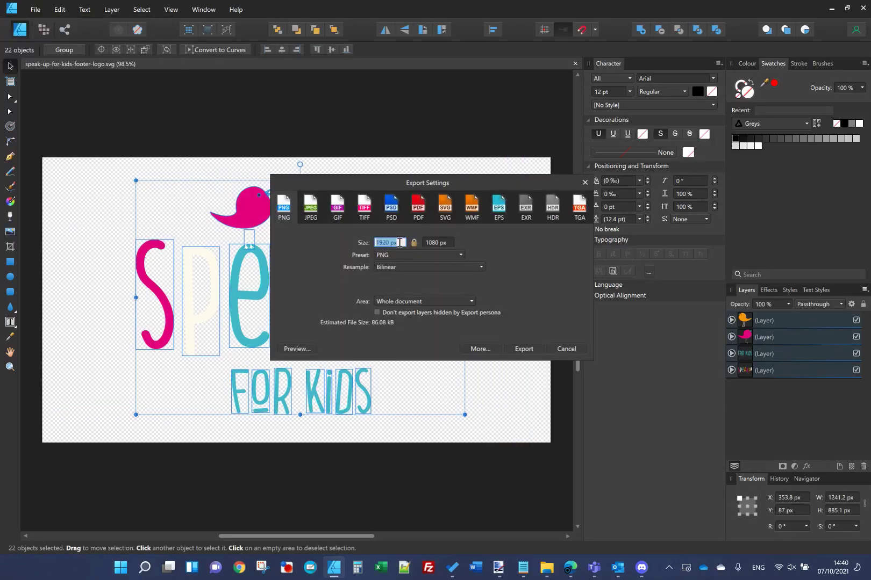
{"action": "type", "text": "60"}
{"action": "left_click", "coordinate": [428, 301]}
{"action": "left_click", "coordinate": [434, 336]}
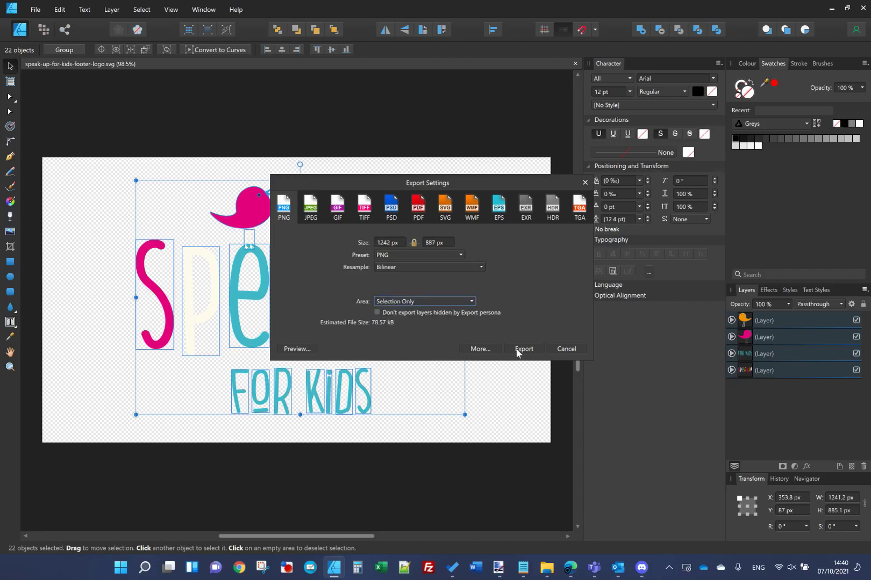
{"action": "left_click", "coordinate": [517, 352]}
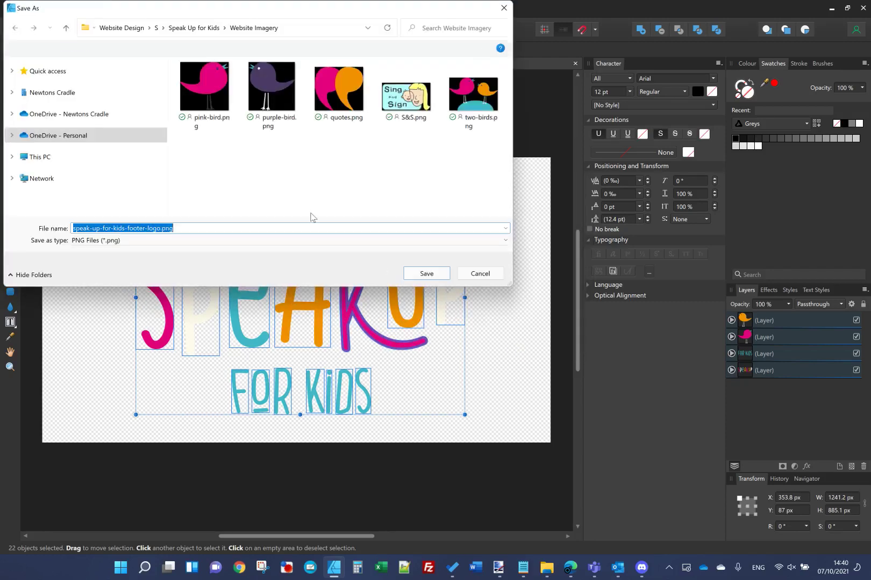
{"action": "left_click", "coordinate": [424, 273]}
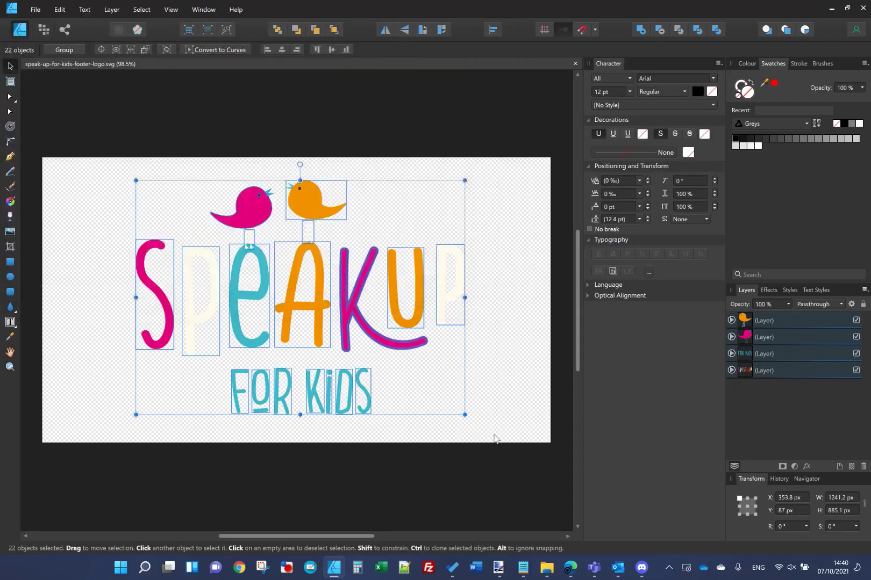
{"action": "left_click", "coordinate": [543, 568]}
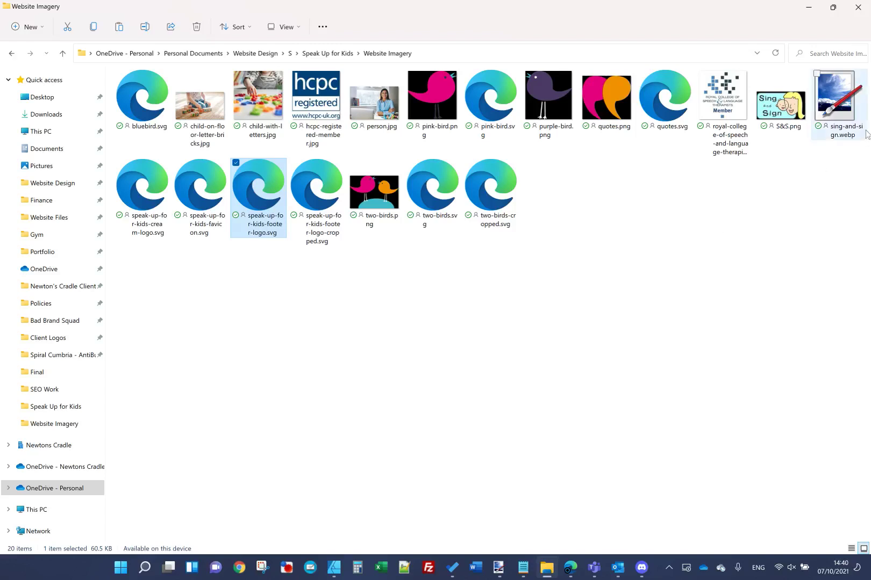
Step: Reopen the Website Imagery folder and select the new footer logo PNG
{"action": "left_click", "coordinate": [520, 286]}
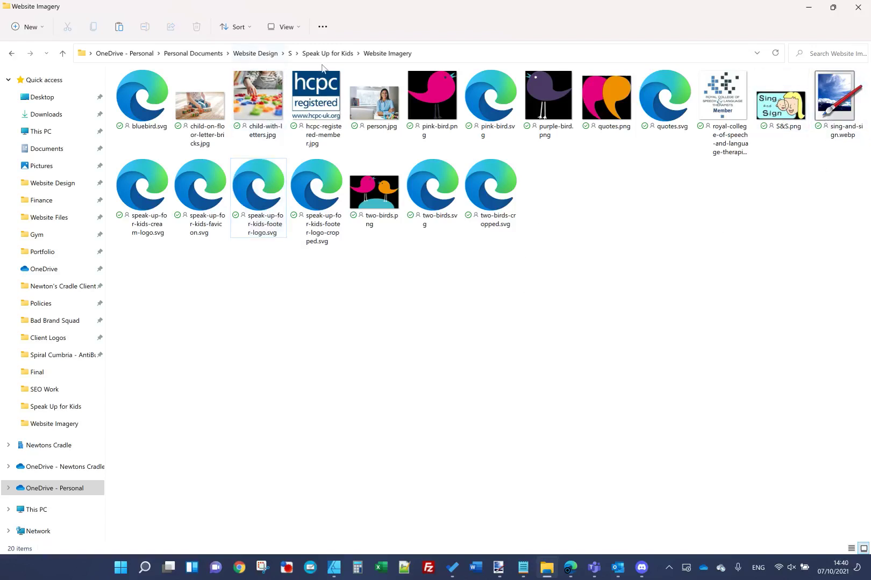
{"action": "left_click", "coordinate": [327, 54]}
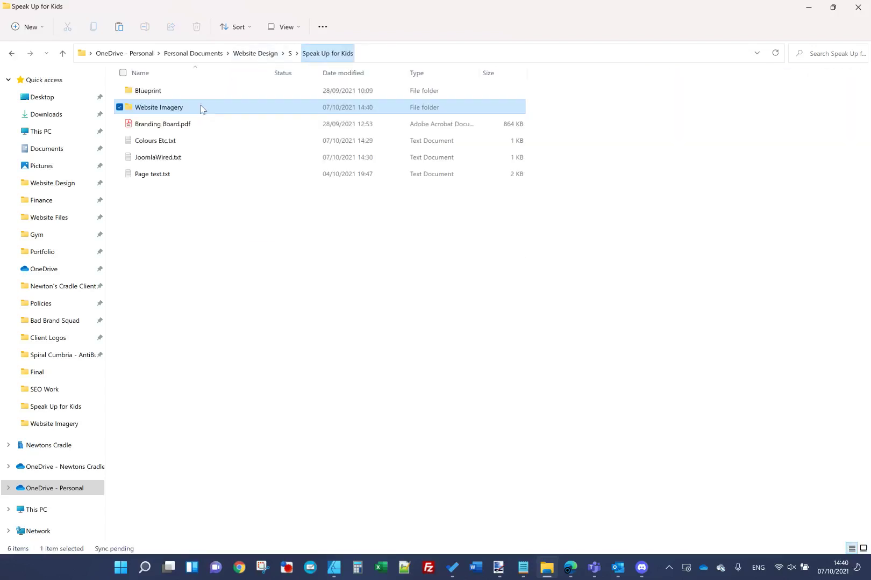
{"action": "key", "text": "F2"}
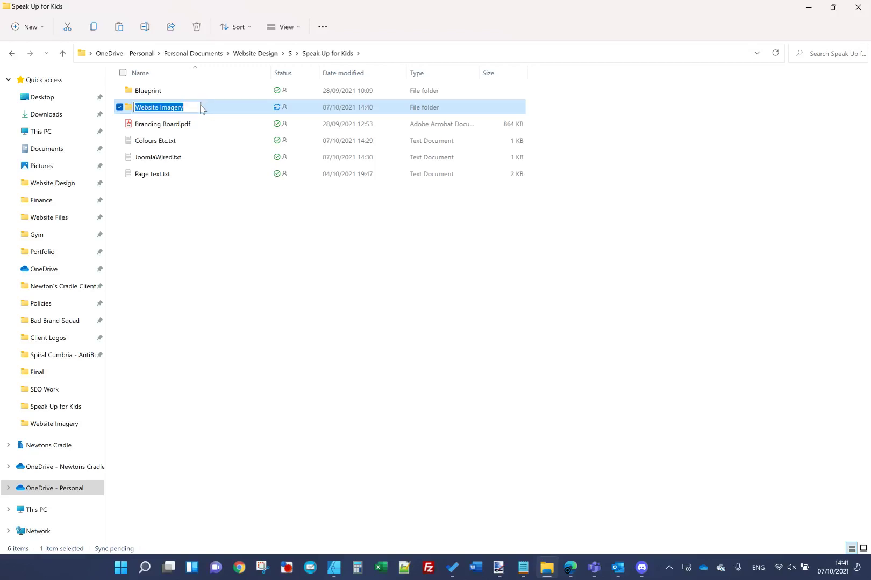
{"action": "key", "text": "Return"}
{"action": "key", "text": "Return"}
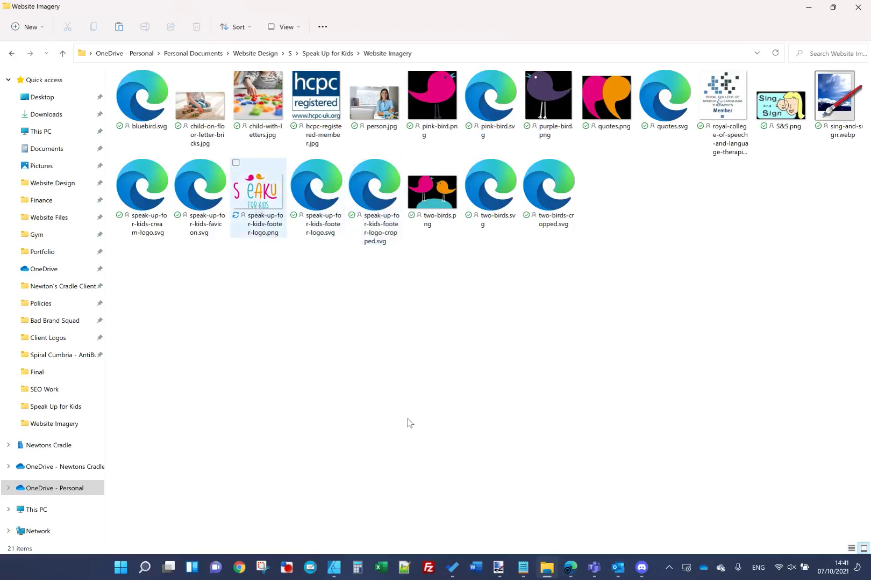
{"action": "left_click", "coordinate": [257, 223]}
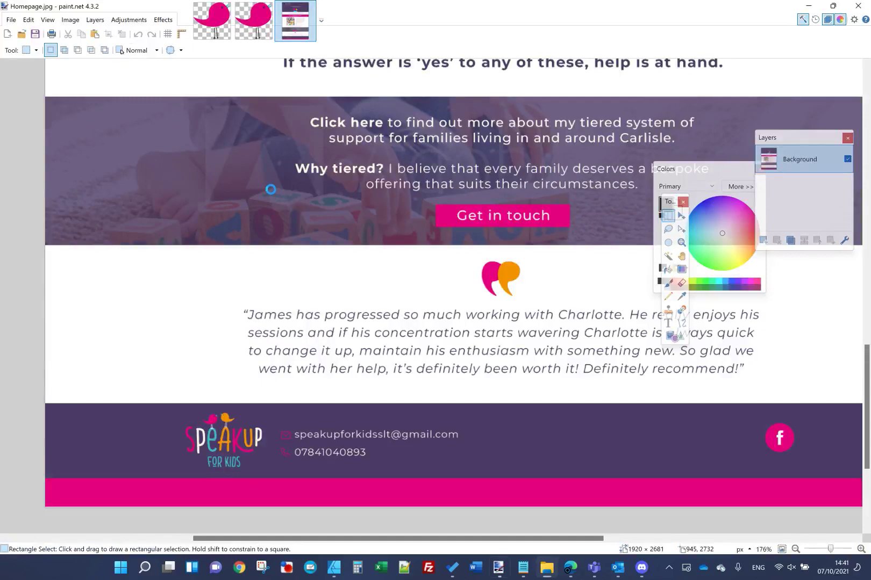
Step: Re-save the footer logo PNG in paint.net and return to the Footer Right module editor
{"action": "key", "text": "ctrl+s"}
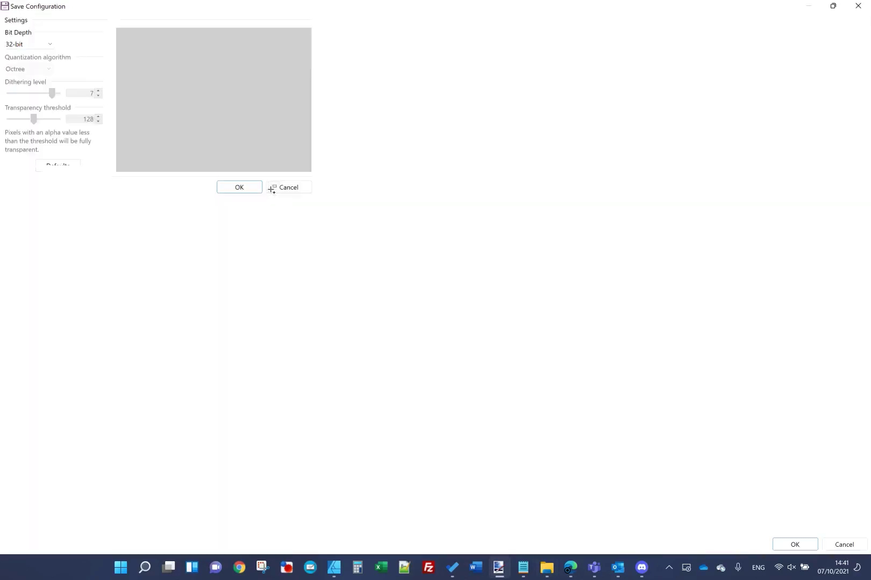
{"action": "key", "text": "Return"}
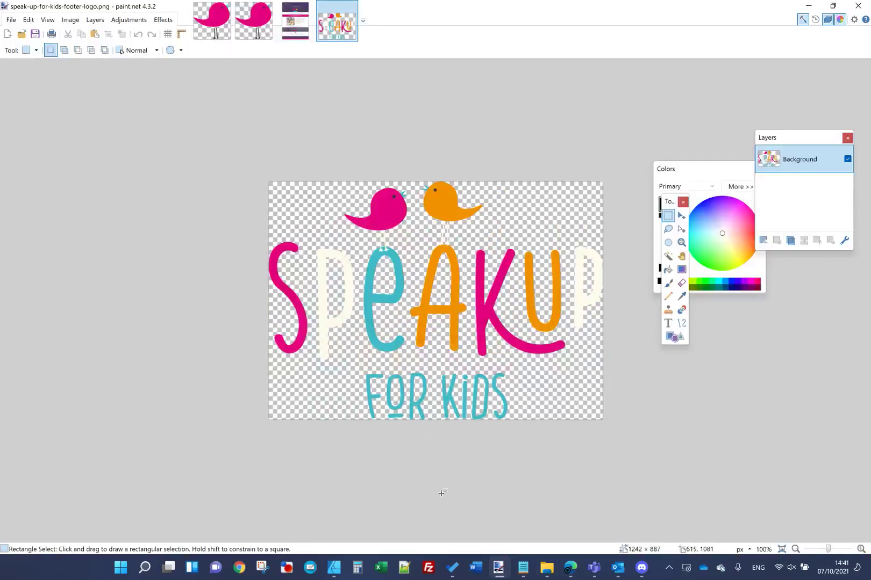
{"action": "left_click", "coordinate": [546, 567]}
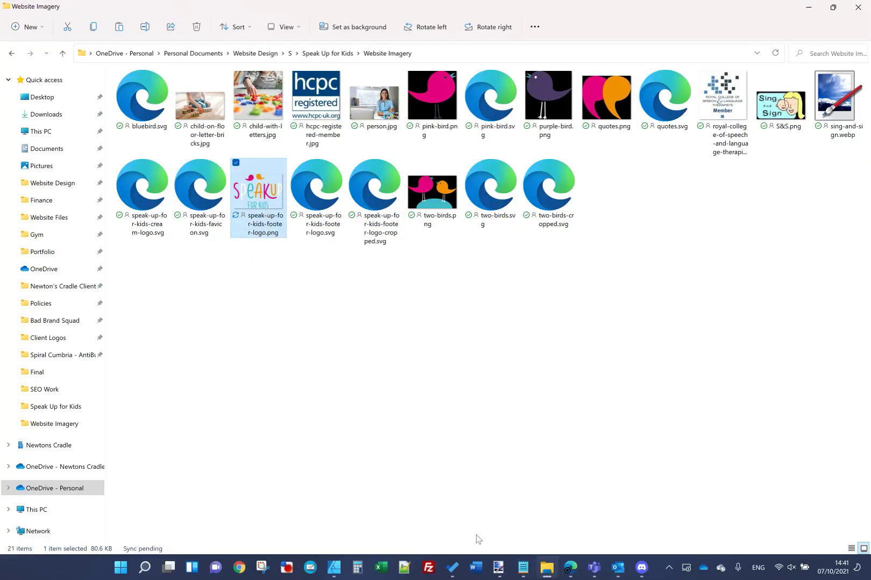
{"action": "left_click", "coordinate": [508, 518]}
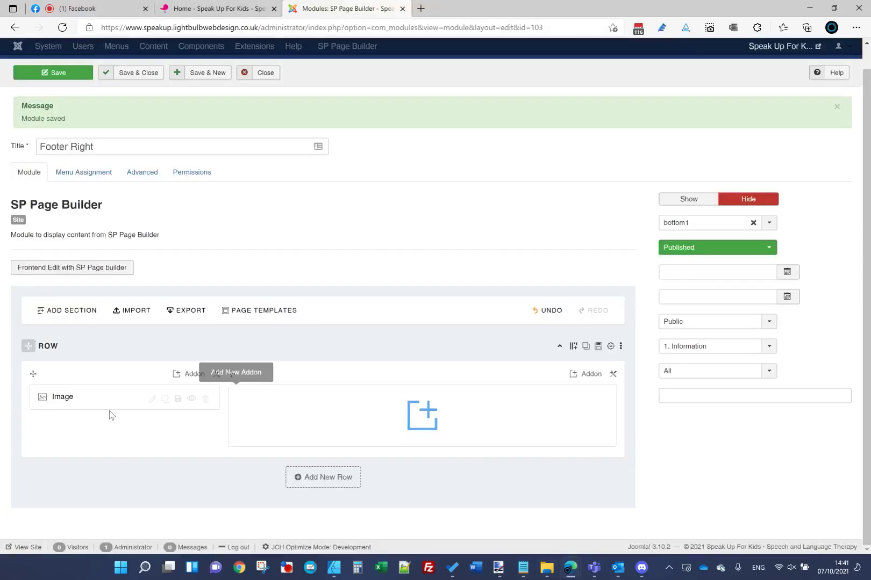
Step: Upload speak-up-for-kids-footer-logo.png, insert it into the Image addon, and save the Footer Right module
{"action": "left_click", "coordinate": [152, 398]}
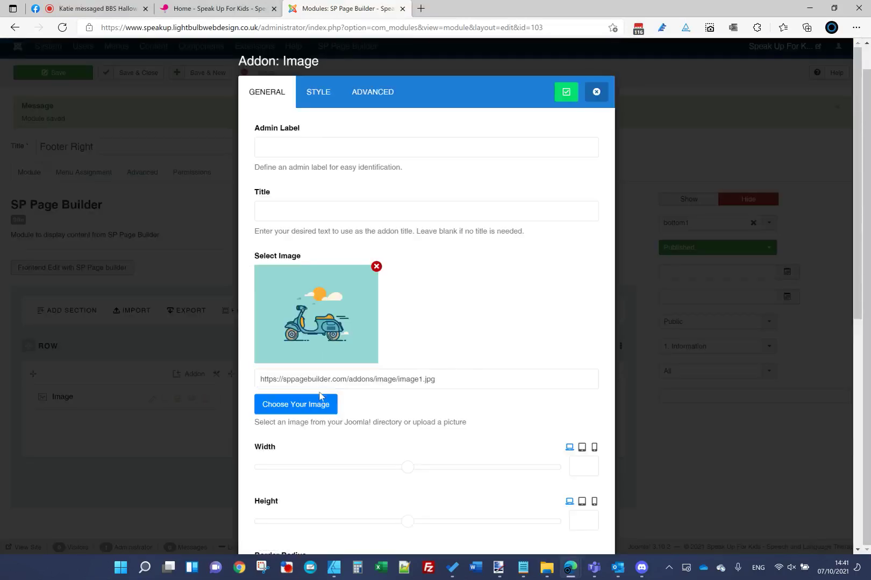
{"action": "left_click", "coordinate": [318, 411]}
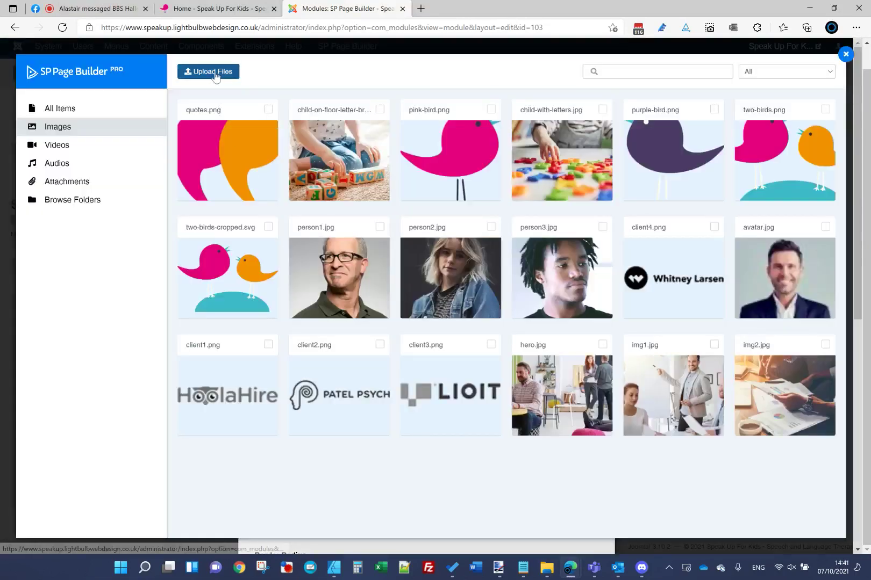
{"action": "left_click", "coordinate": [212, 72]}
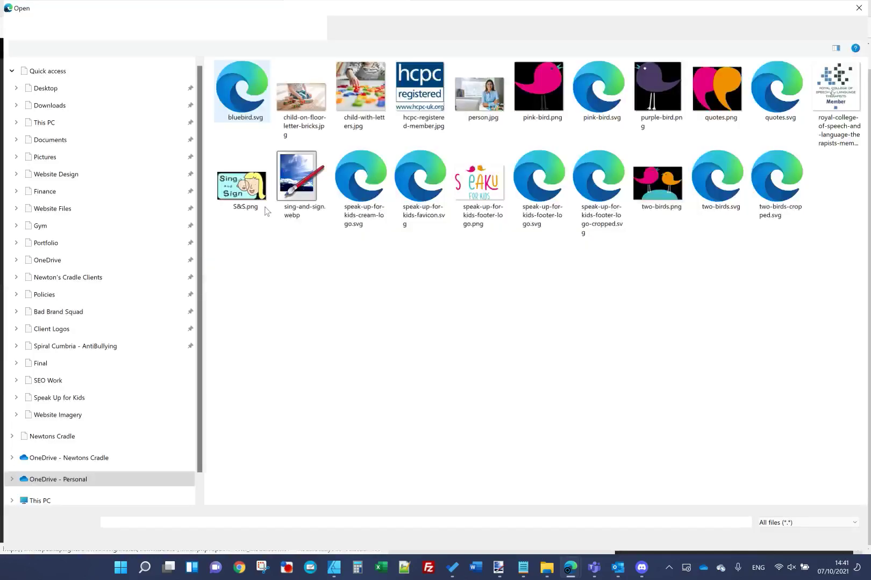
{"action": "double_click", "coordinate": [479, 183]}
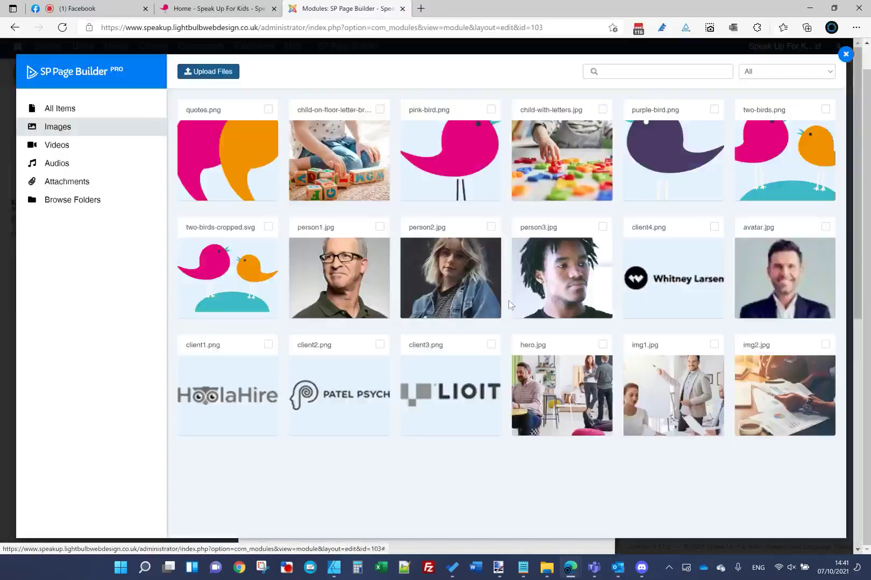
{"action": "left_click", "coordinate": [225, 149]}
{"action": "left_click", "coordinate": [195, 71]}
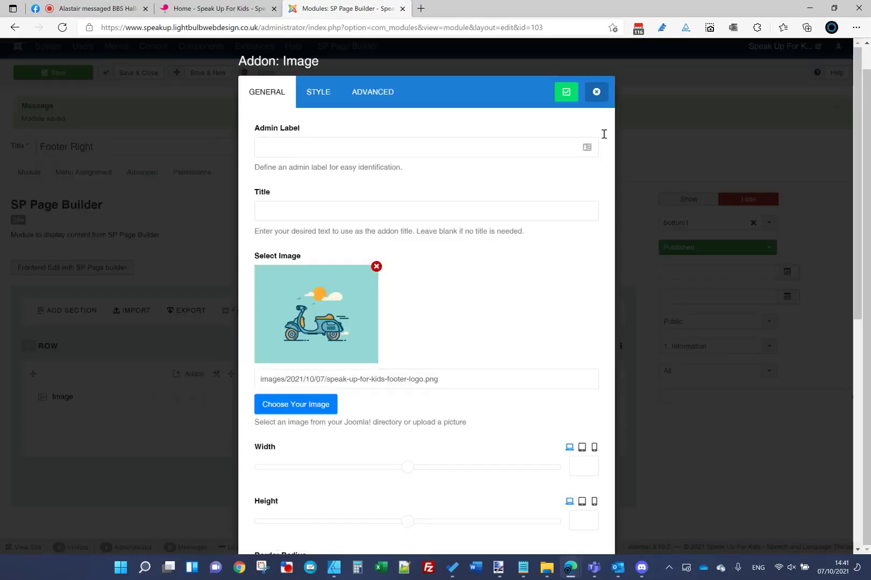
{"action": "left_click", "coordinate": [566, 91]}
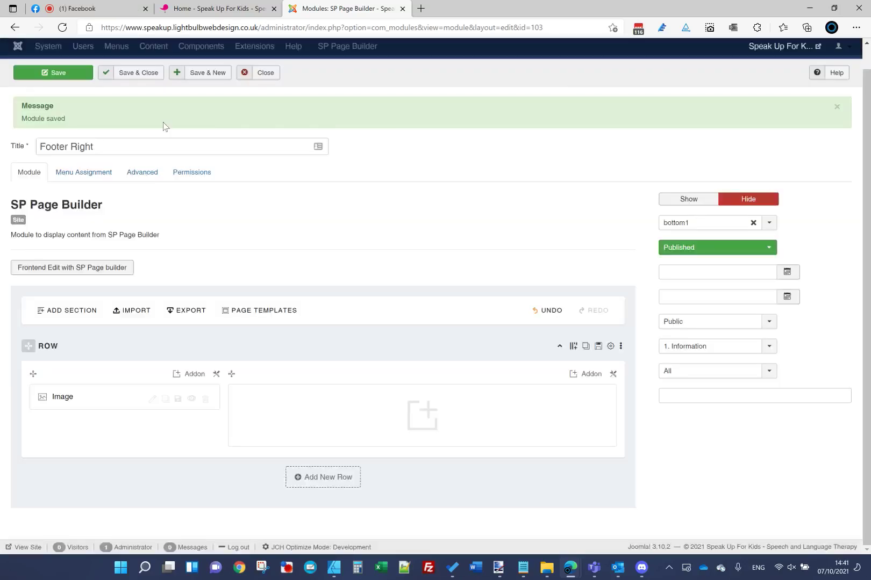
{"action": "left_click", "coordinate": [86, 73]}
Step: Reload the live home page and scroll down to check the footer logo
{"action": "left_click", "coordinate": [186, 11]}
{"action": "left_click", "coordinate": [200, 28]}
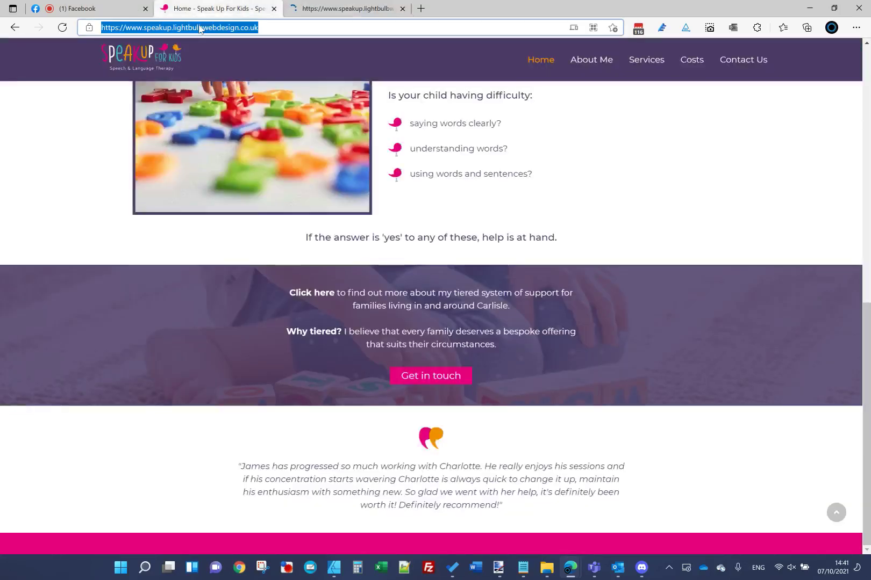
{"action": "key", "text": "Return"}
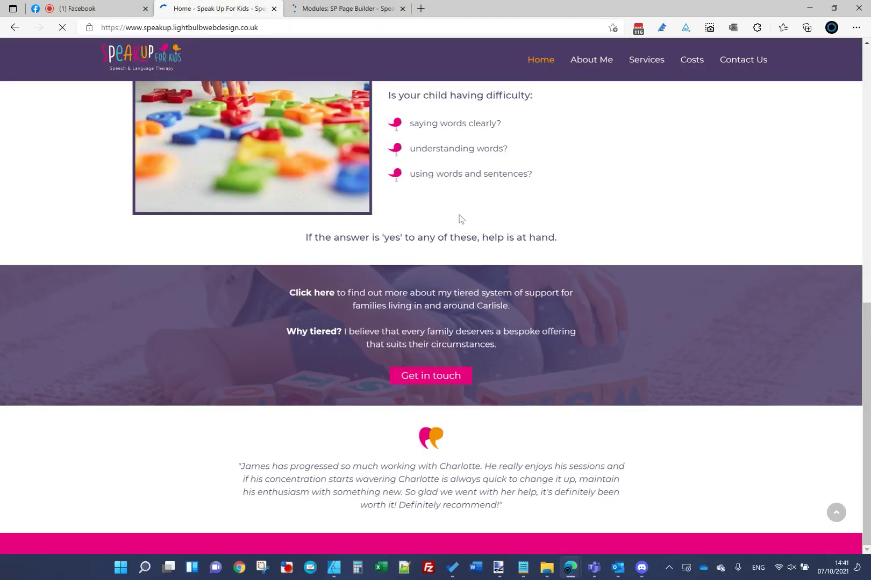
{"action": "scroll", "coordinate": [459, 218], "scroll_direction": "down", "scroll_amount": 4}
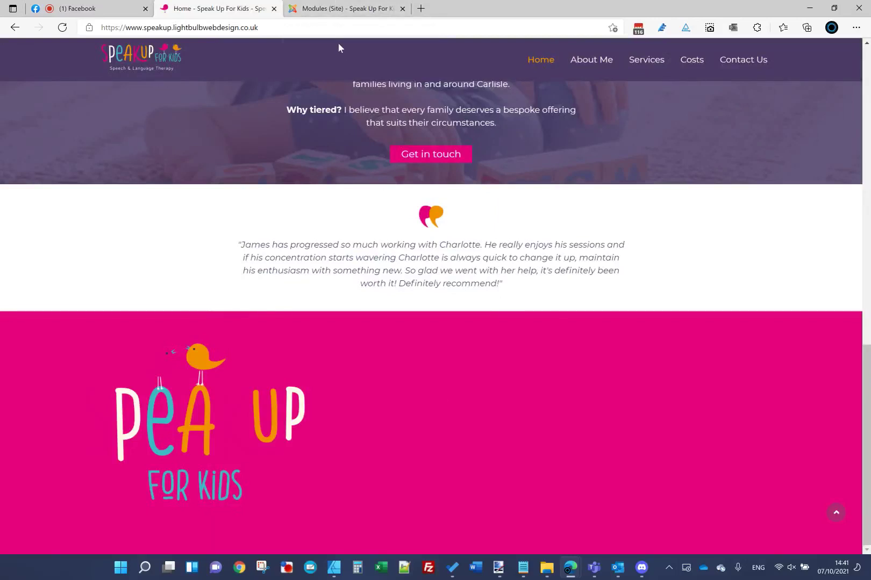
Step: Go to Extensions > Templates in the Joomla admin
{"action": "left_click", "coordinate": [338, 8]}
{"action": "left_click", "coordinate": [293, 47]}
{"action": "left_click", "coordinate": [307, 113]}
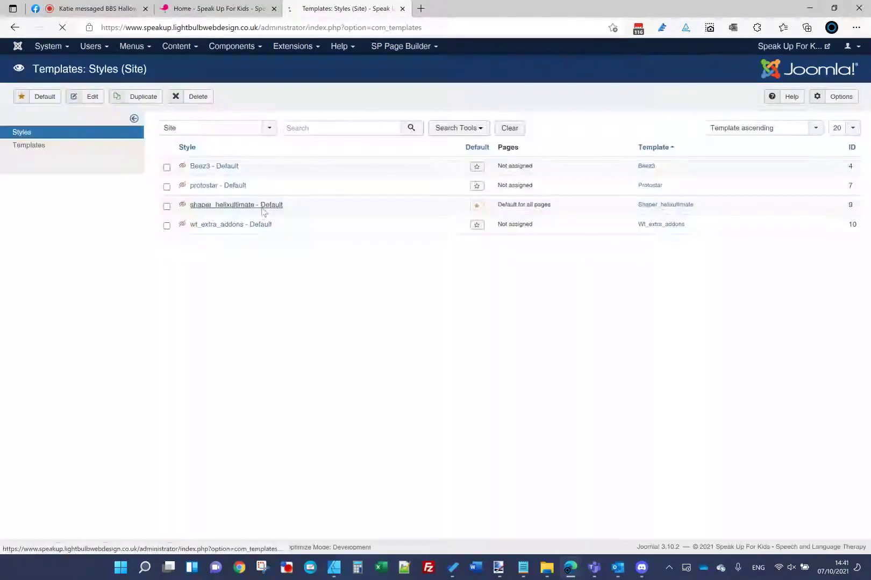
Step: Open the Layout settings of the shaper_helixultimate - Default template style
{"action": "left_click", "coordinate": [260, 205]}
{"action": "left_click", "coordinate": [127, 282]}
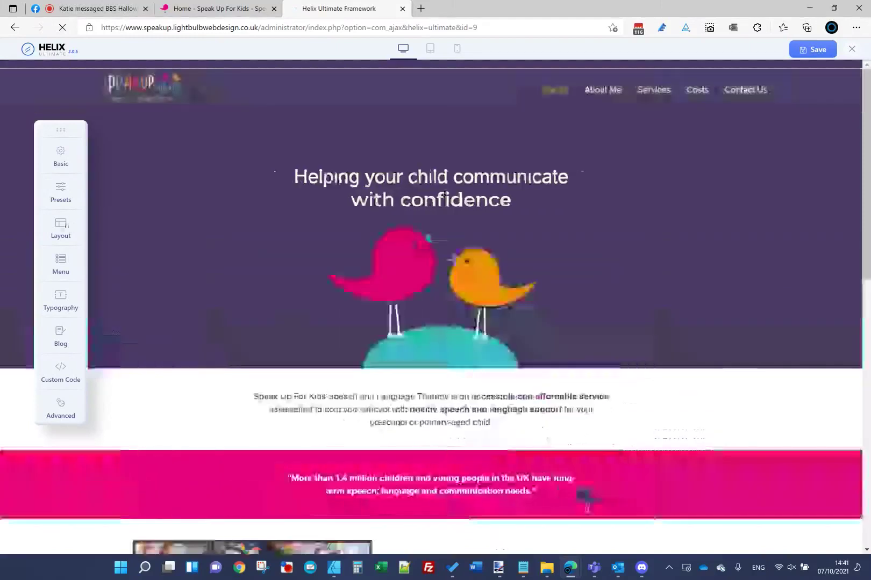
{"action": "left_click", "coordinate": [64, 226]}
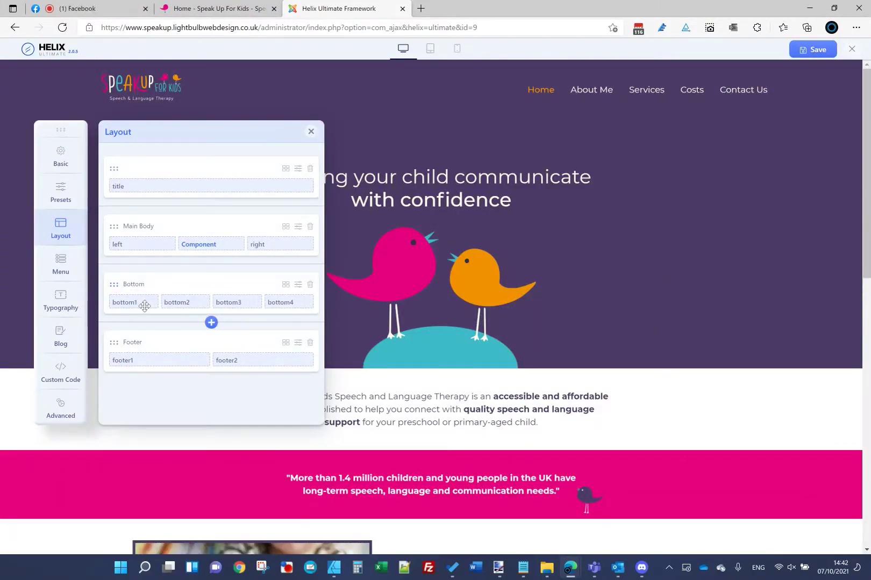
Step: Set the Bottom row to a single 12-width column and view the live home page footer
{"action": "left_click", "coordinate": [299, 286]}
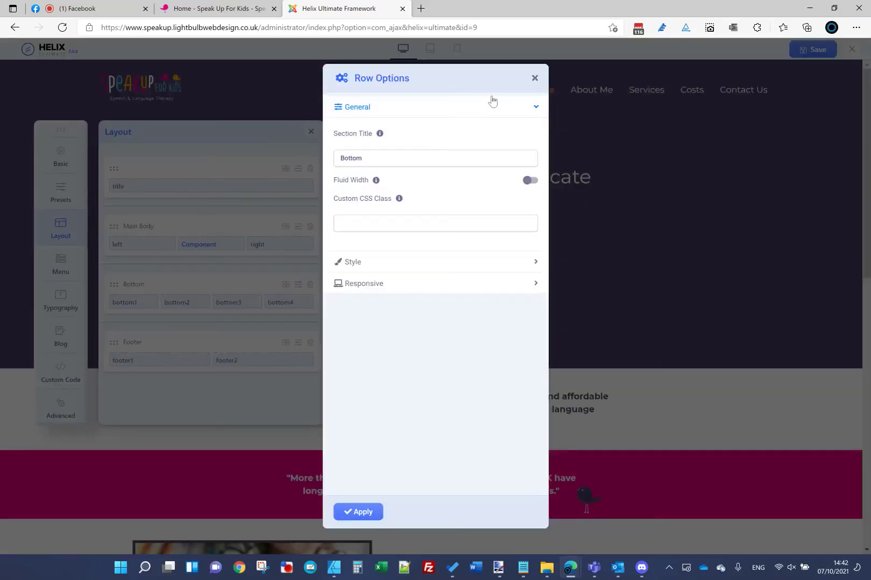
{"action": "left_click", "coordinate": [534, 78]}
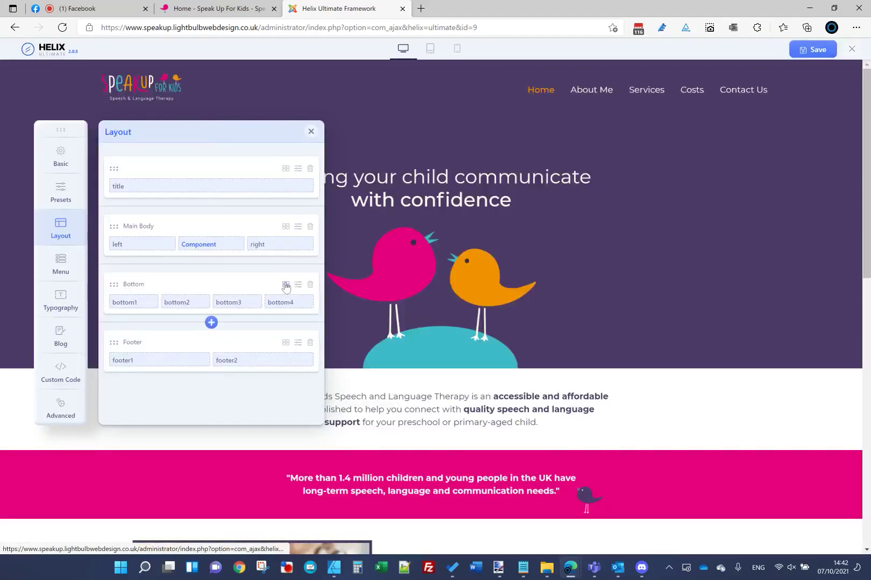
{"action": "left_click", "coordinate": [285, 285]}
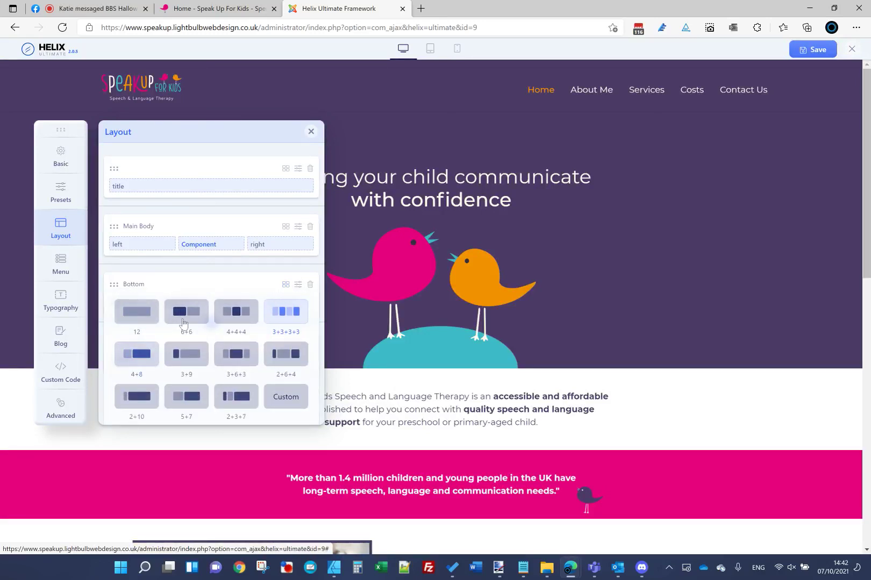
{"action": "left_click", "coordinate": [148, 316]}
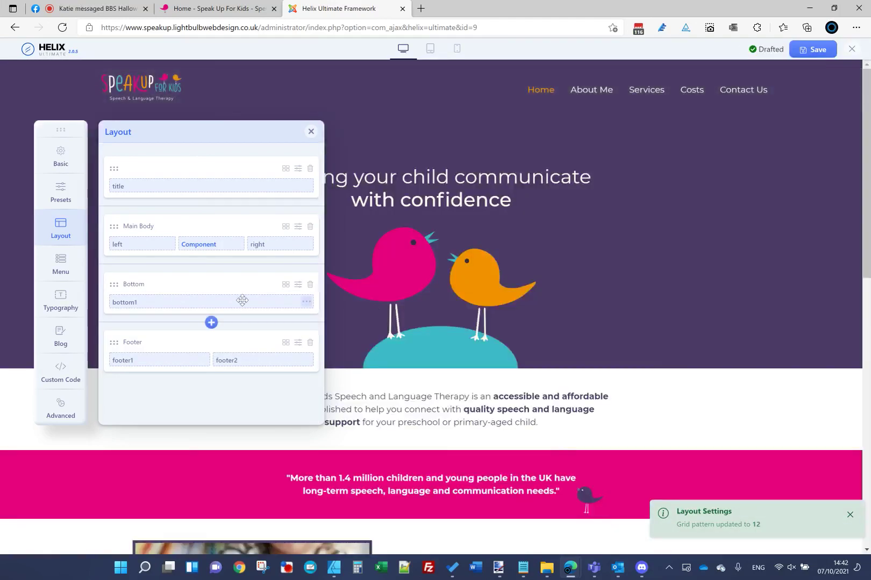
{"action": "left_click", "coordinate": [267, 7]}
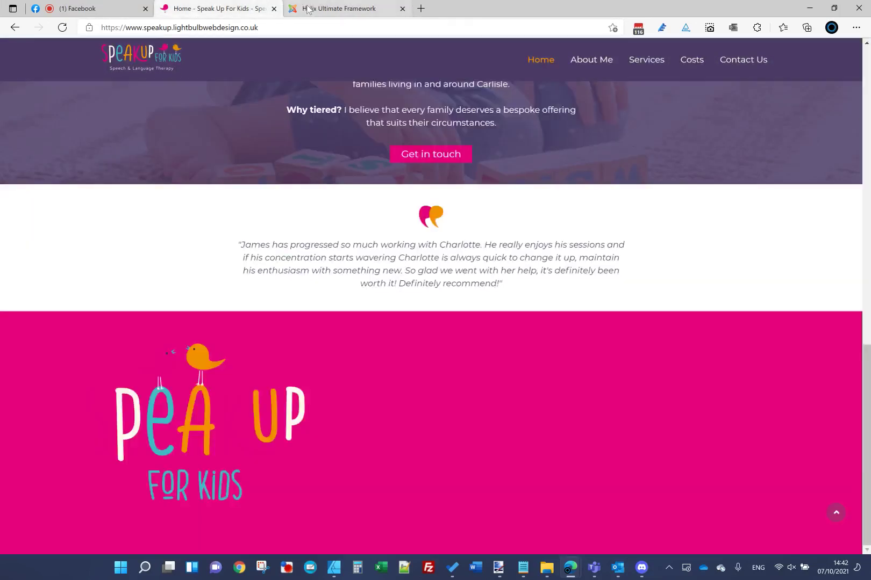
Step: Give the Bottom row a #4B3A66 purple background colour
{"action": "left_click", "coordinate": [309, 8]}
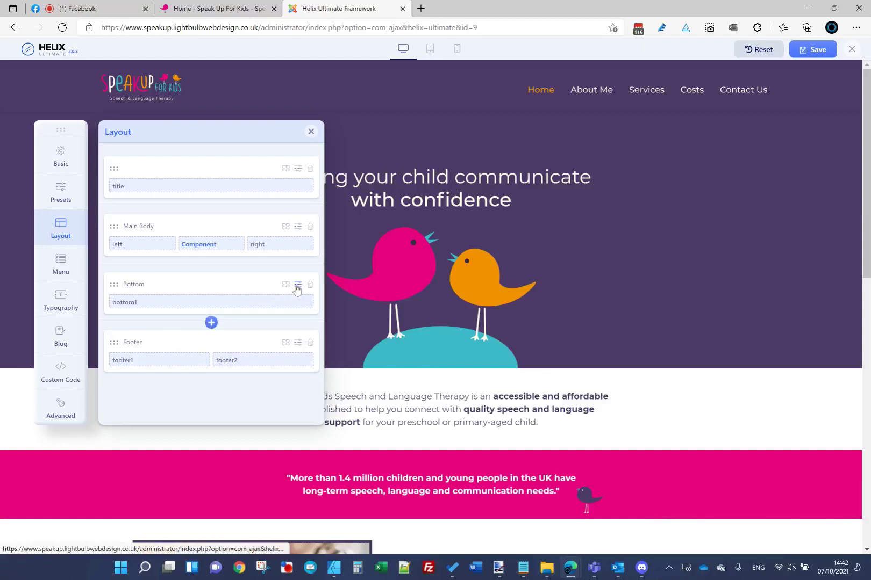
{"action": "left_click", "coordinate": [297, 284]}
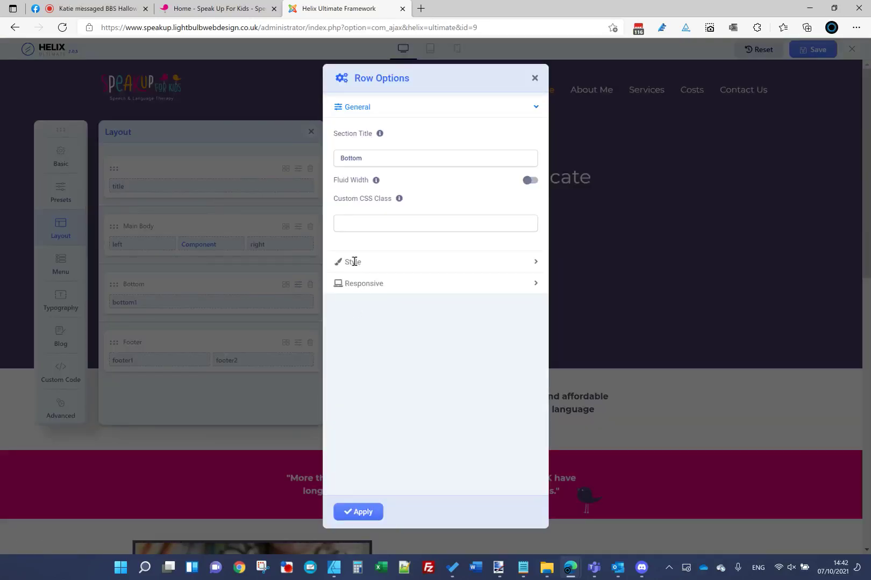
{"action": "left_click", "coordinate": [353, 265]}
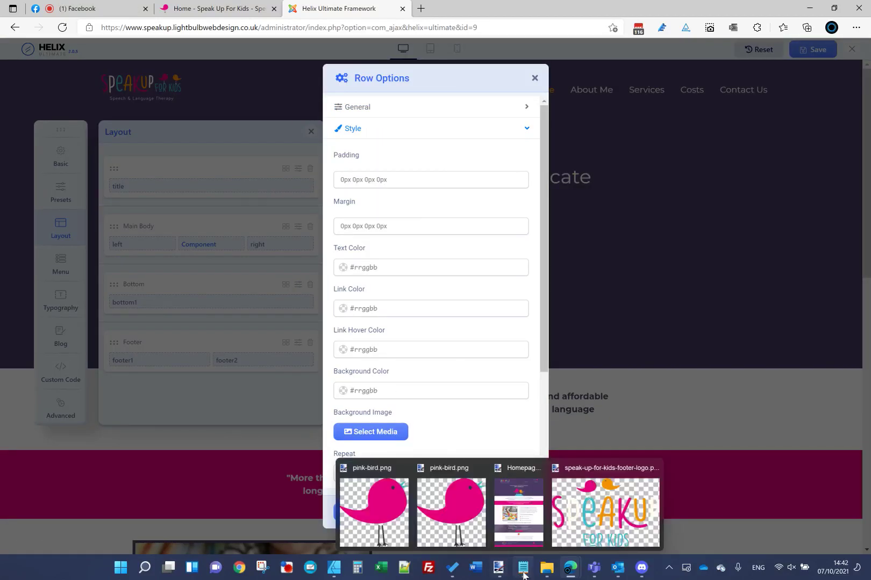
{"action": "left_click", "coordinate": [523, 568]}
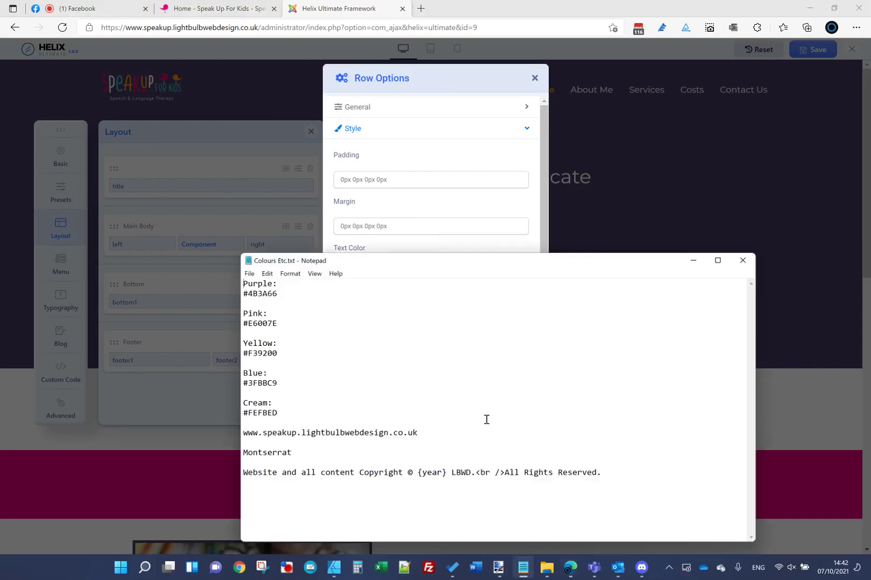
{"action": "double_click", "coordinate": [271, 293]}
{"action": "key", "text": "ctrl+c"}
{"action": "left_click", "coordinate": [387, 94]}
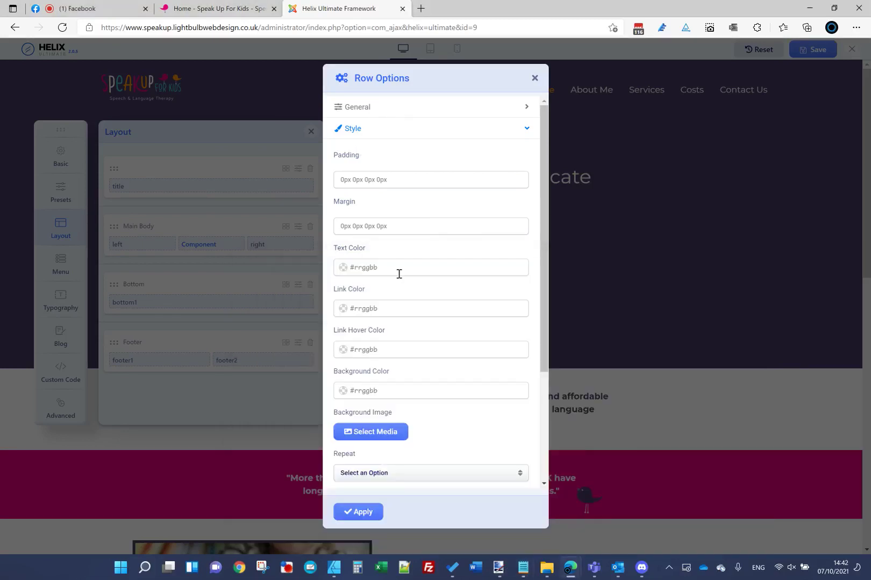
{"action": "left_click", "coordinate": [398, 387]}
{"action": "key", "text": "ctrl+v"}
{"action": "left_click", "coordinate": [424, 374]}
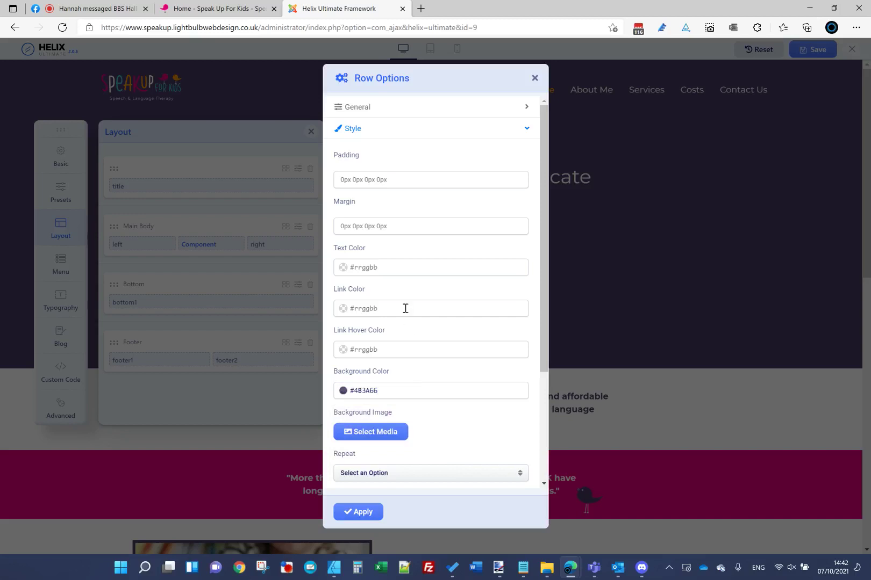
{"action": "left_click", "coordinate": [374, 512]}
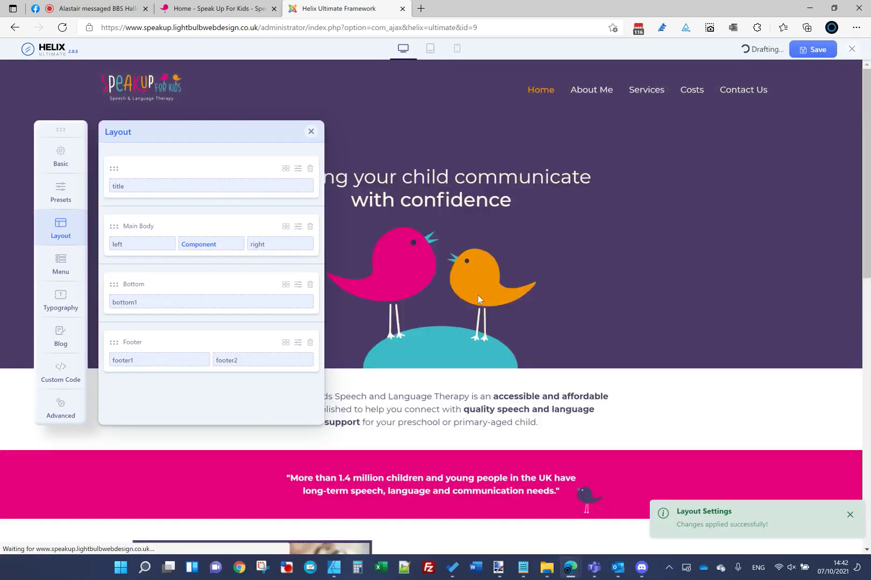
Step: Save the Helix Ultimate template layout changes
{"action": "scroll", "coordinate": [463, 322], "scroll_direction": "down", "scroll_amount": 15}
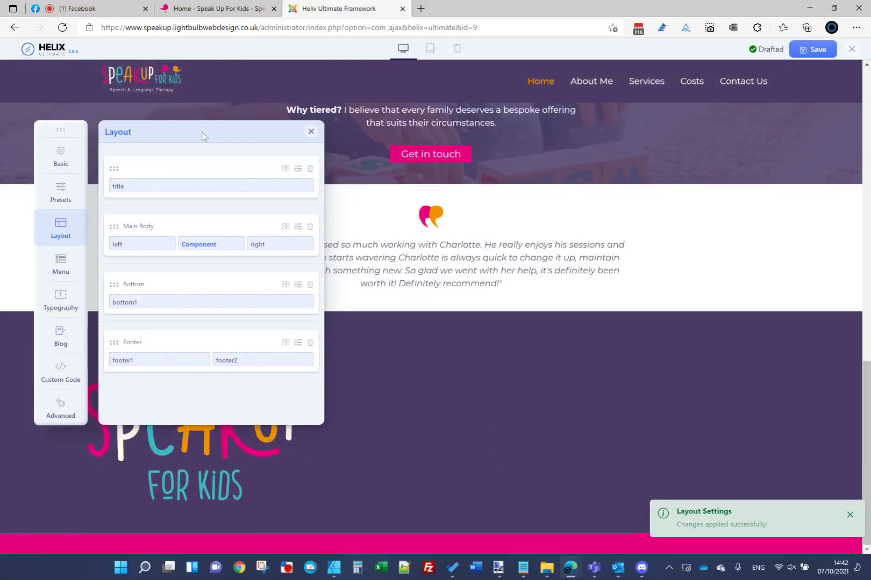
{"action": "left_click_drag", "start_coordinate": [55, 132], "coordinate": [218, 151]}
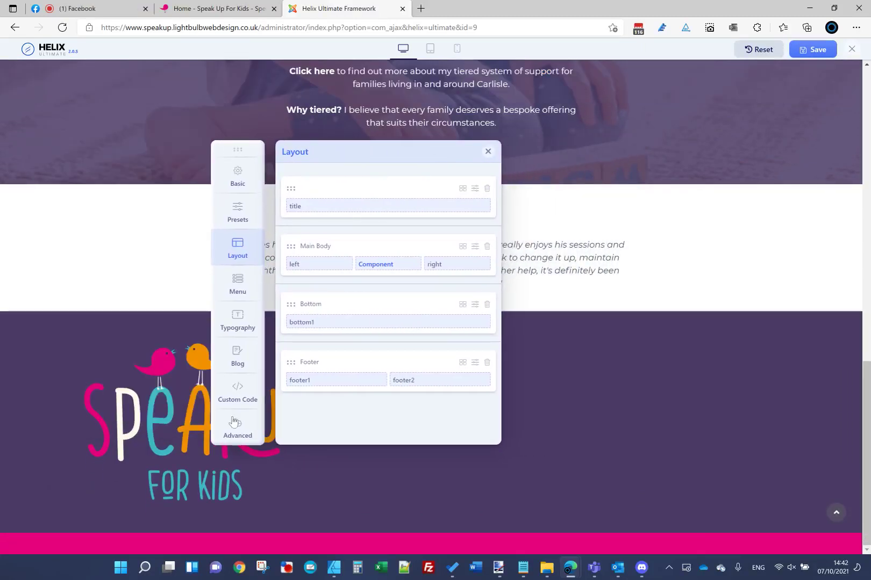
{"action": "left_click", "coordinate": [824, 46]}
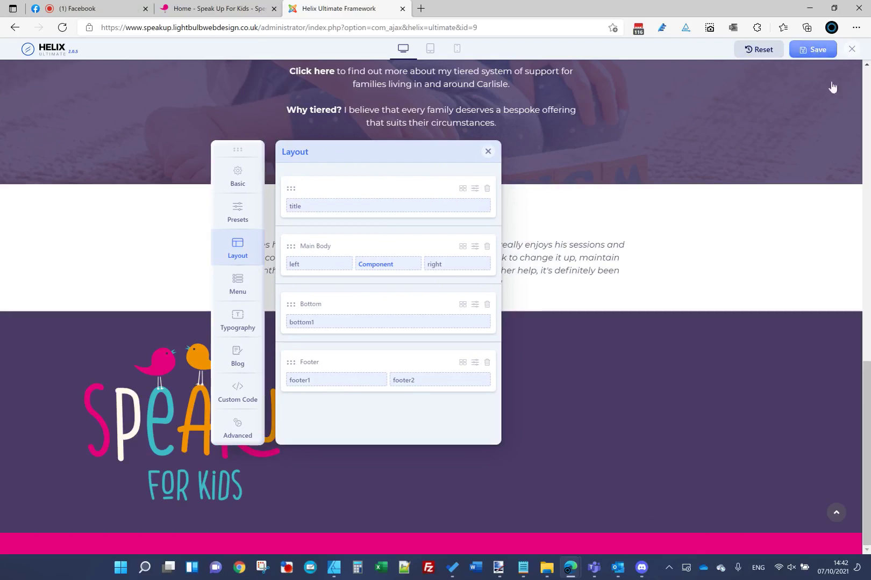
{"action": "left_click", "coordinate": [852, 50]}
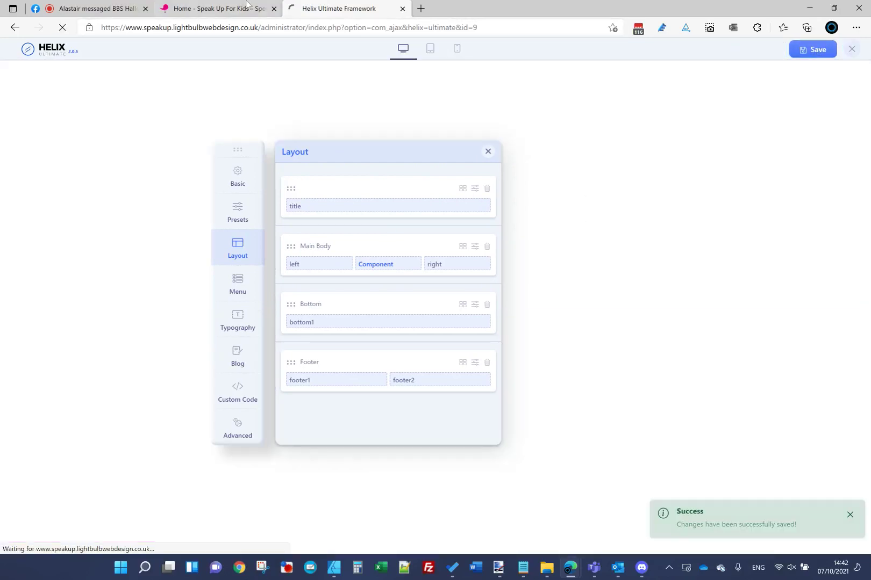
Step: Open the Footer Right SP Page Builder module (id 103) from Extensions > Modules for editing
{"action": "key", "text": "ctrl+shift+Tab"}
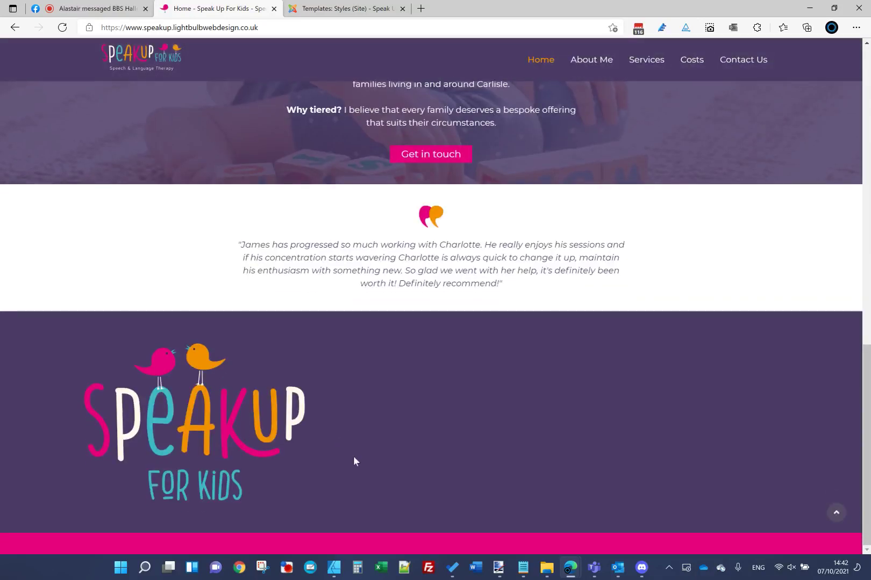
{"action": "left_click", "coordinate": [338, 11]}
{"action": "left_click", "coordinate": [293, 46]}
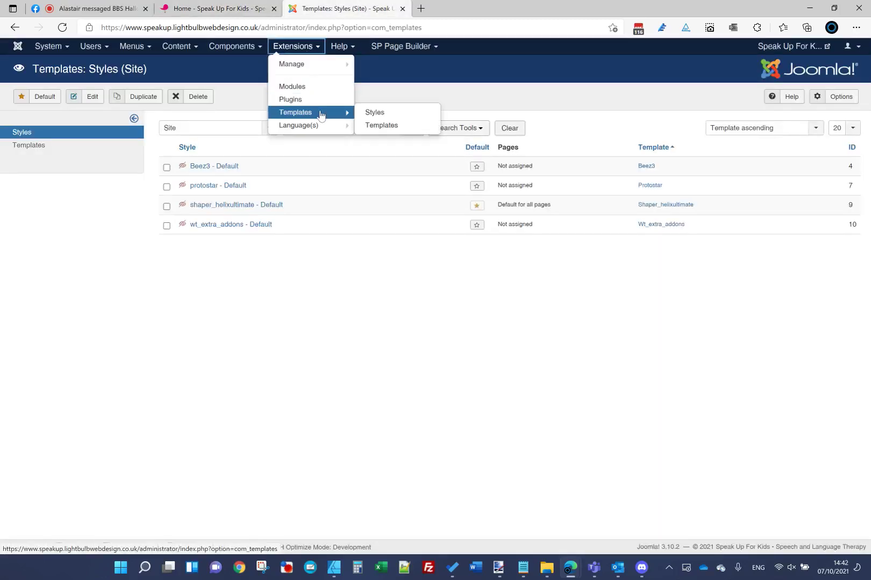
{"action": "left_click", "coordinate": [312, 92]}
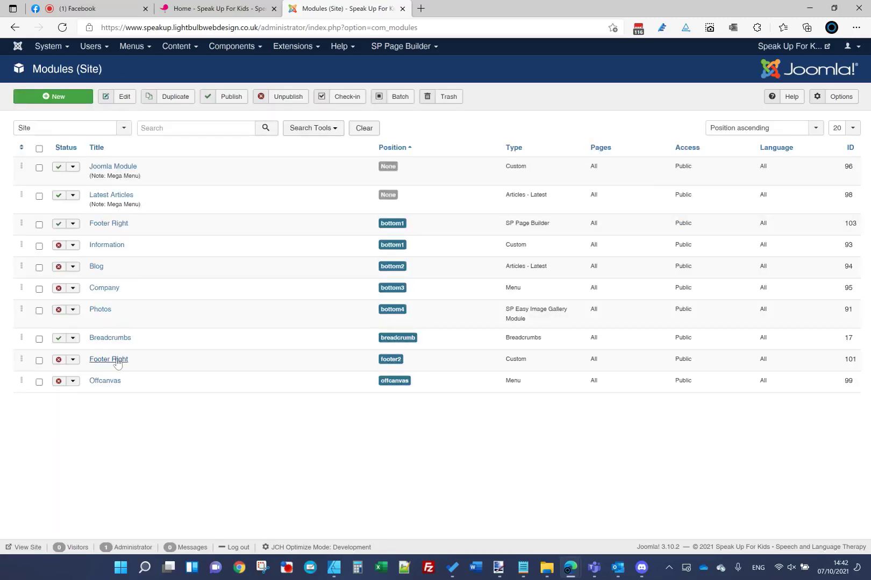
{"action": "left_click", "coordinate": [108, 222]}
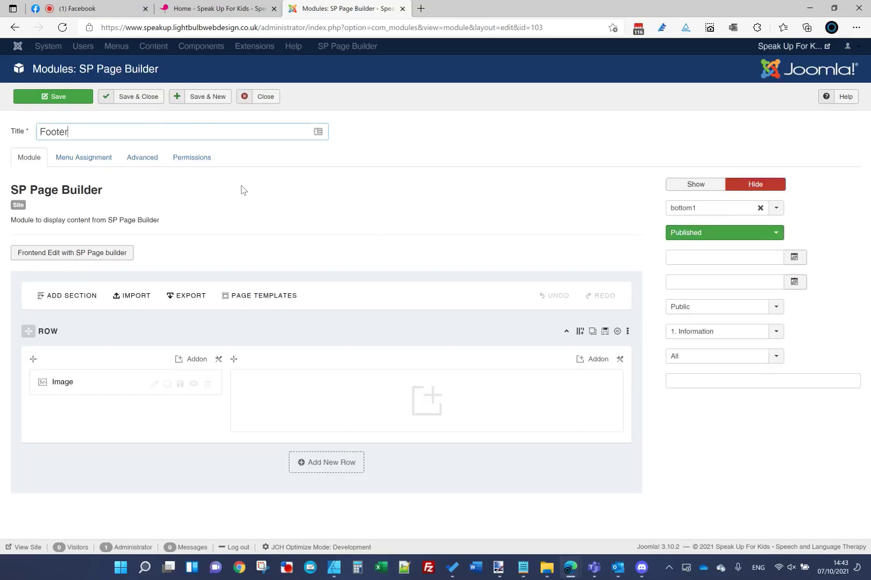
Step: Save the Footer module and give its row a custom 2+4+5+1 column layout, then reload the homepage
{"action": "left_click", "coordinate": [36, 94]}
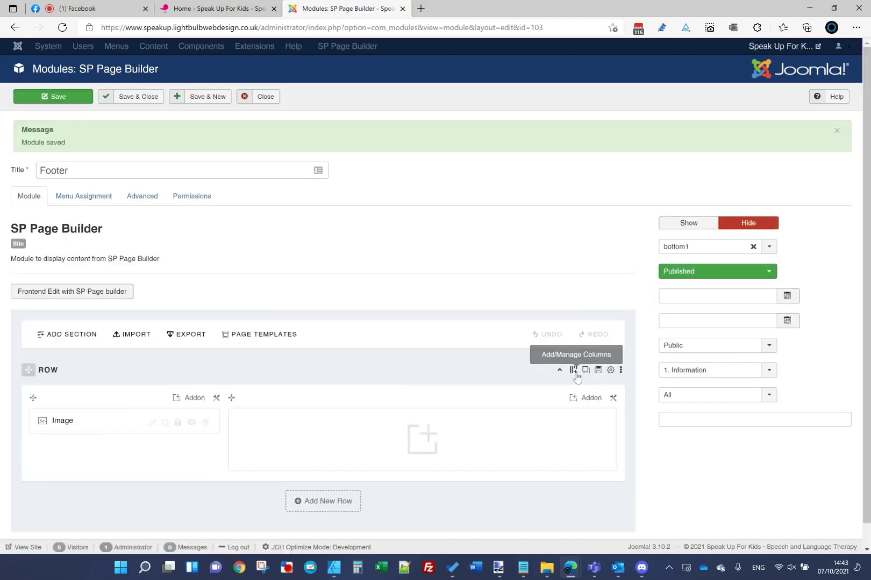
{"action": "left_click", "coordinate": [573, 371]}
{"action": "left_click", "coordinate": [359, 498]}
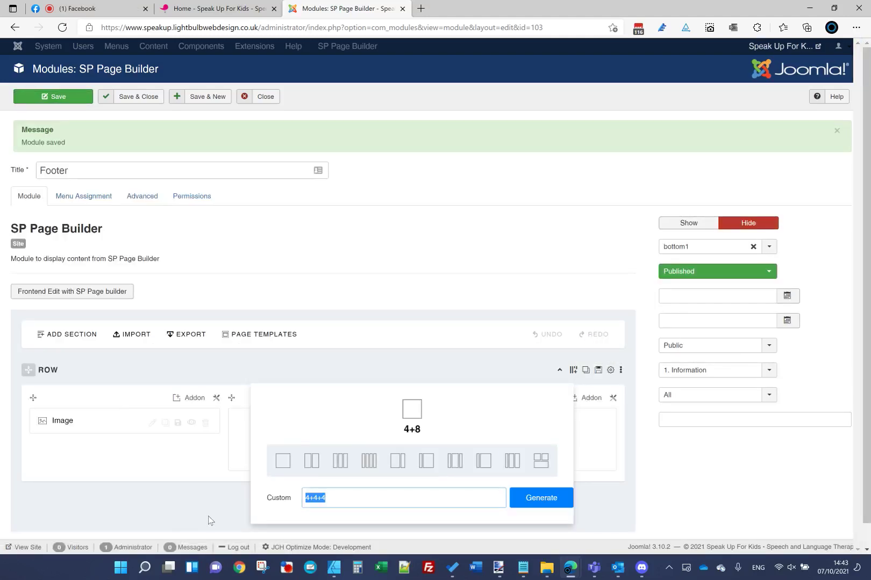
{"action": "type", "text": "2"}
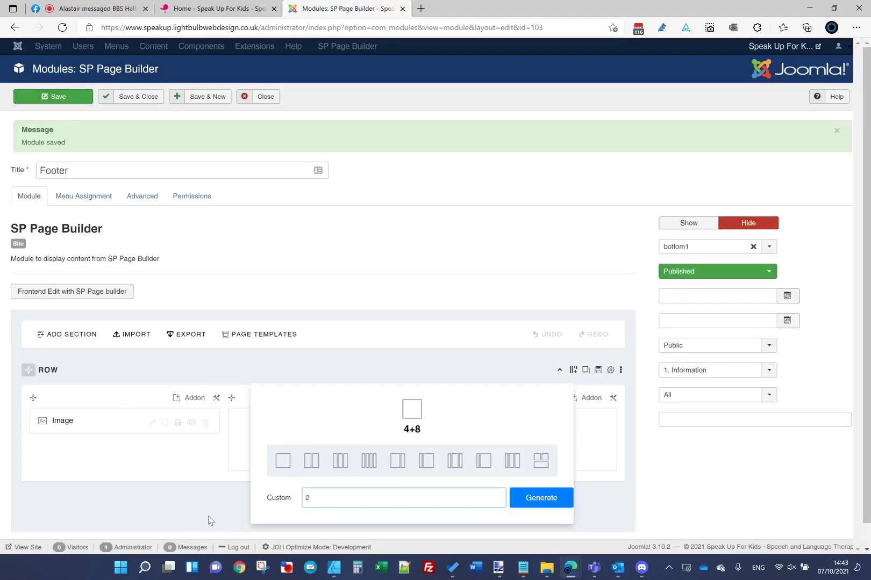
{"action": "type", "text": "+4+5+1"}
{"action": "left_click", "coordinate": [524, 501]}
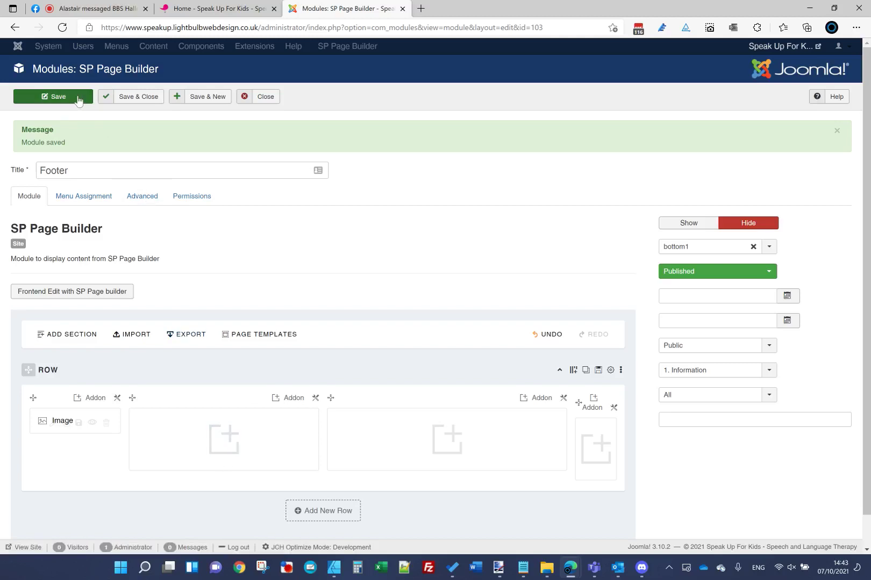
{"action": "left_click", "coordinate": [214, 14]}
{"action": "left_click", "coordinate": [228, 27]}
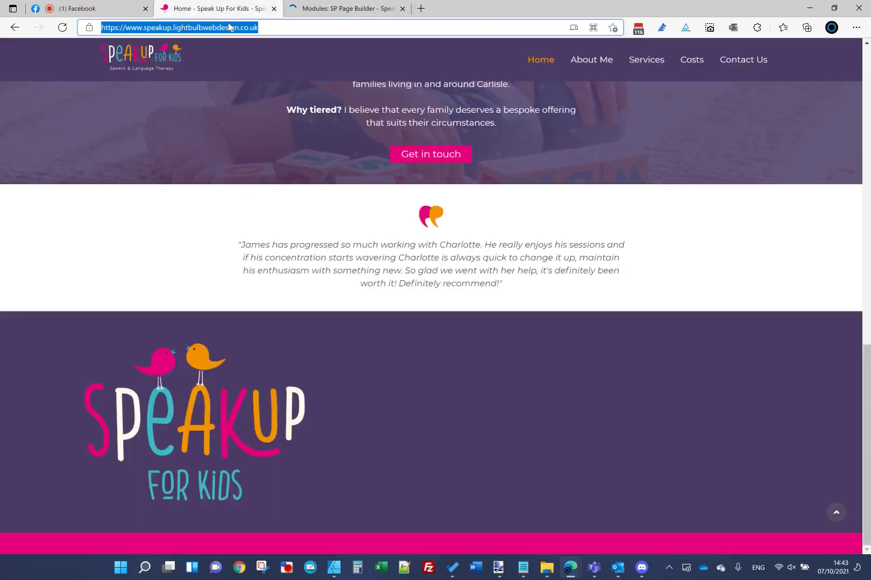
Step: Compare the reloaded homepage footer with the Homepage.jpg mockup, then return to the module editor
{"action": "key", "text": "Return"}
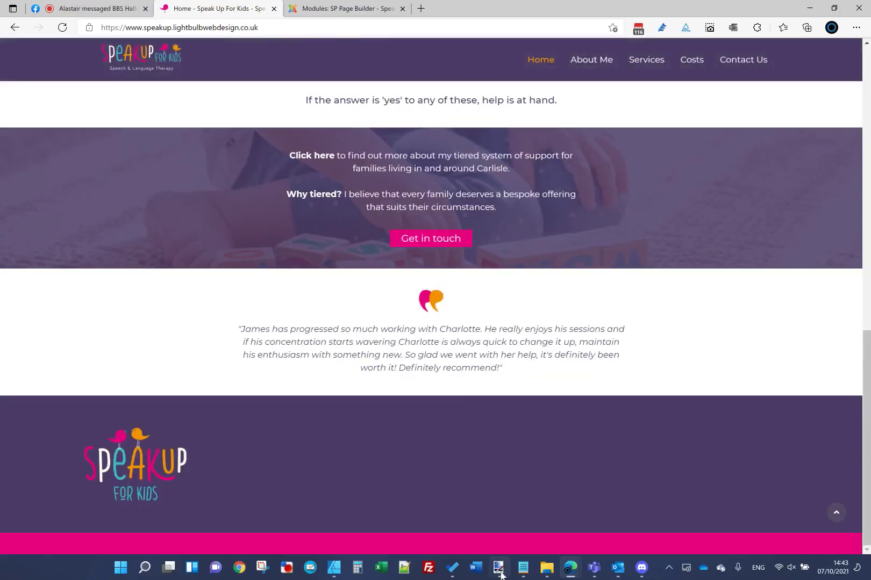
{"action": "mouse_move", "coordinate": [498, 567]}
{"action": "left_click", "coordinate": [522, 515]}
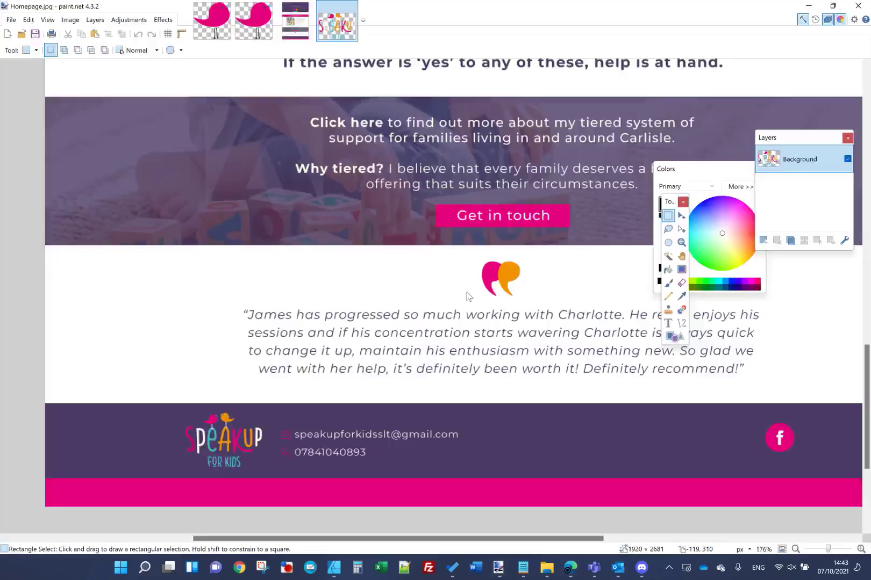
{"action": "double_click", "coordinate": [406, 9]}
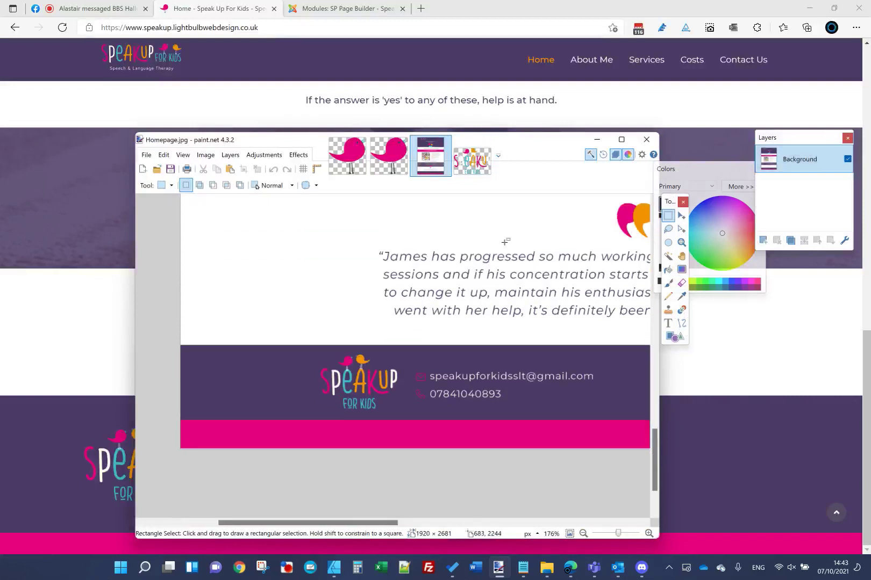
{"action": "scroll", "coordinate": [508, 325], "scroll_direction": "down", "scroll_amount": 2}
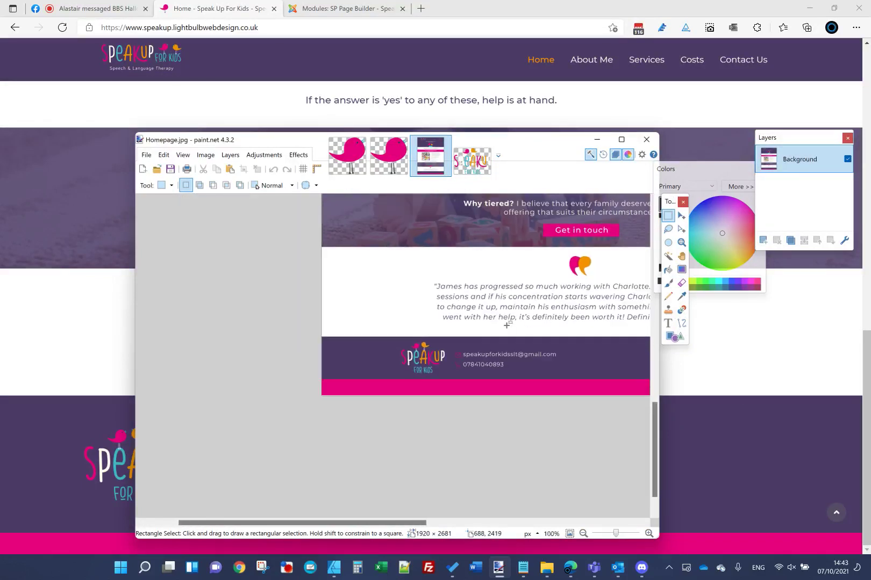
{"action": "left_click", "coordinate": [597, 141]}
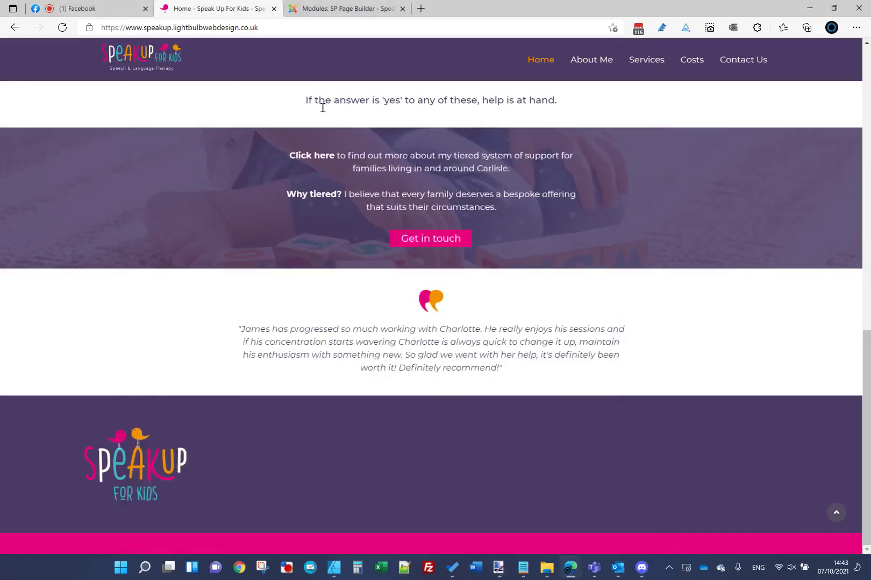
{"action": "key", "text": "ctrl+Tab"}
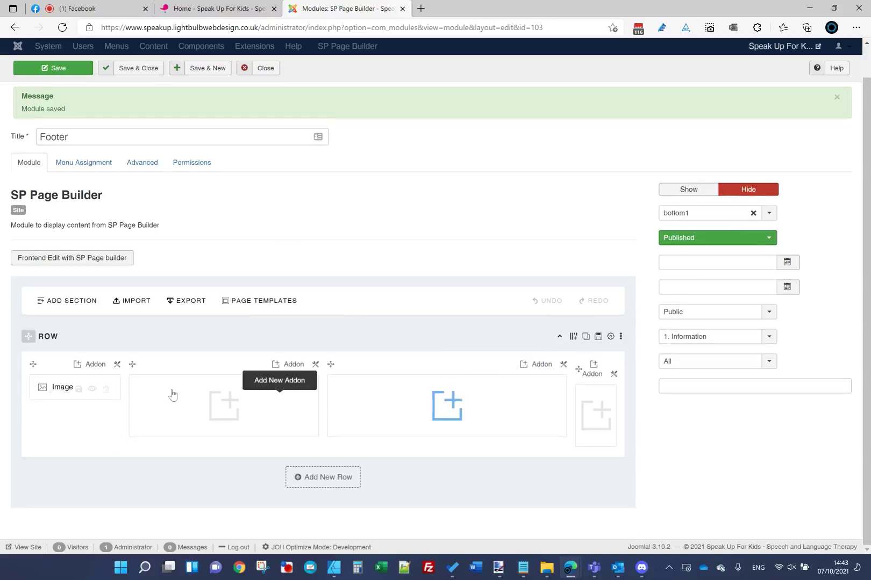
Step: Re-split the footer row into a custom 1+5+5+1 column layout and save the module
{"action": "left_click", "coordinate": [573, 337]}
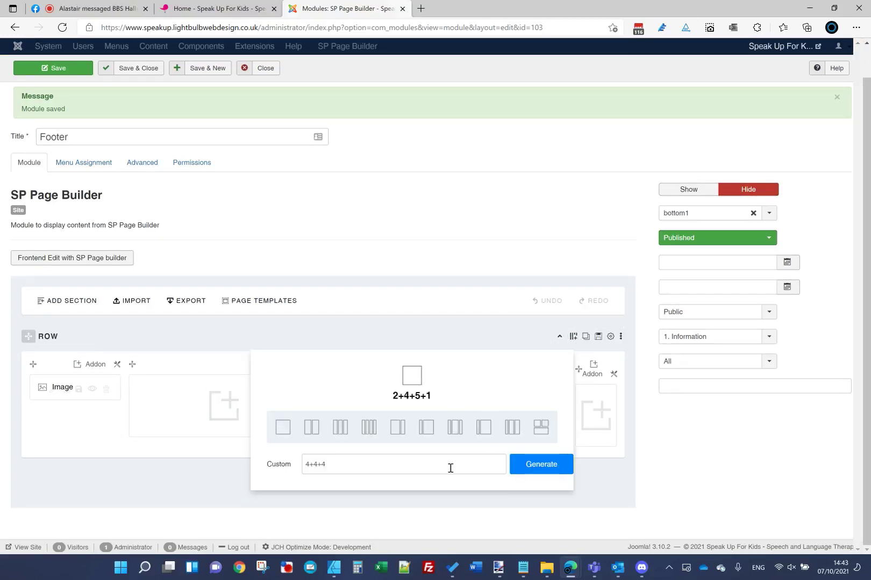
{"action": "left_click_drag", "start_coordinate": [436, 463], "coordinate": [66, 481]}
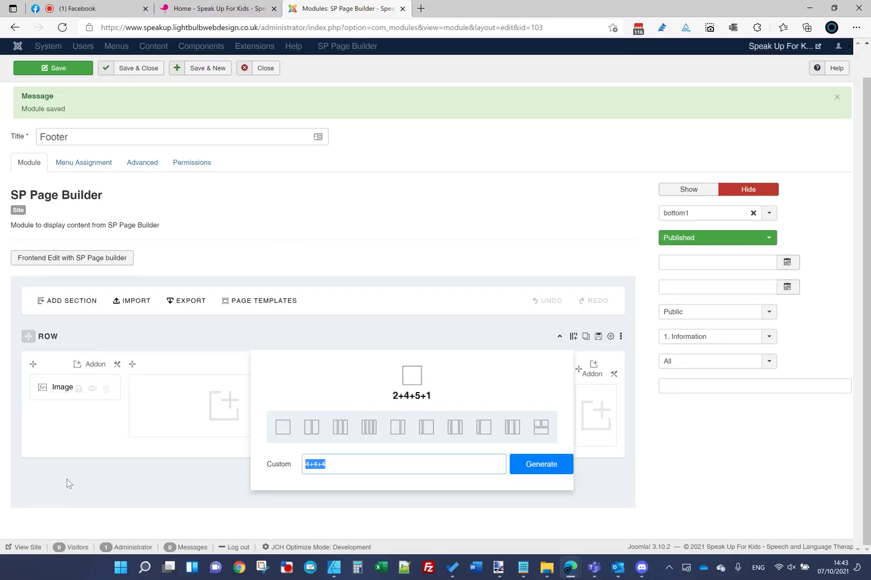
{"action": "type", "text": "1+5"}
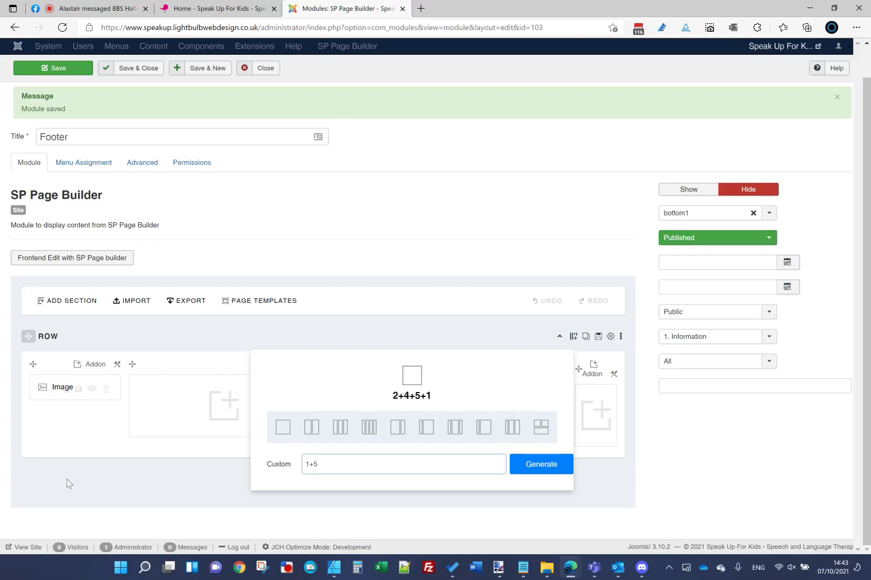
{"action": "type", "text": "+5+1"}
{"action": "left_click", "coordinate": [511, 472]}
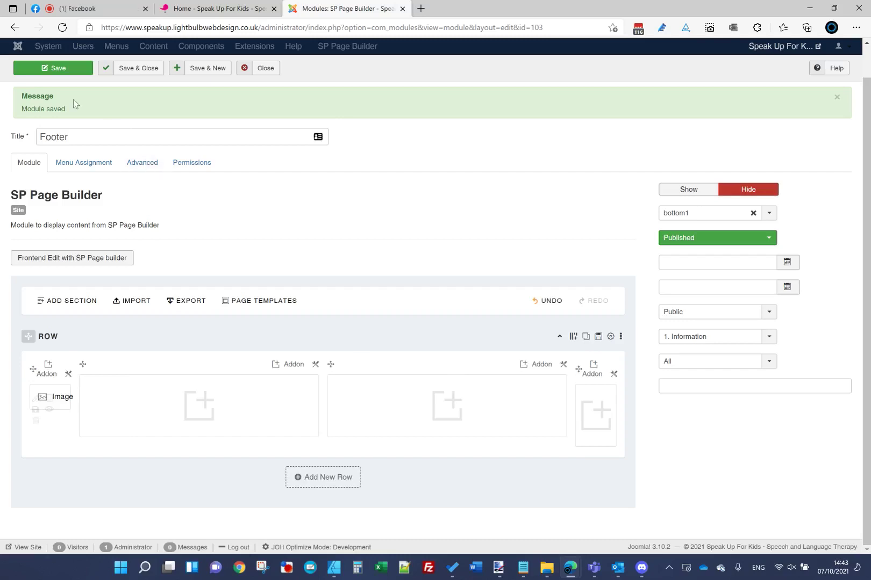
{"action": "left_click", "coordinate": [59, 68]}
Step: Reload the live homepage to check the footer and compare it with the full homepage mockup
{"action": "left_click", "coordinate": [193, 10]}
{"action": "left_click", "coordinate": [205, 28]}
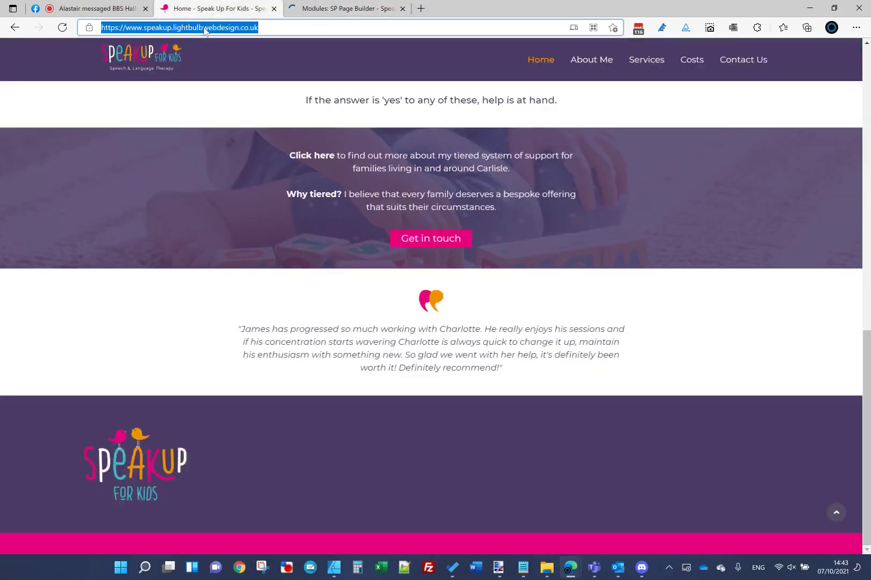
{"action": "key", "text": "Return"}
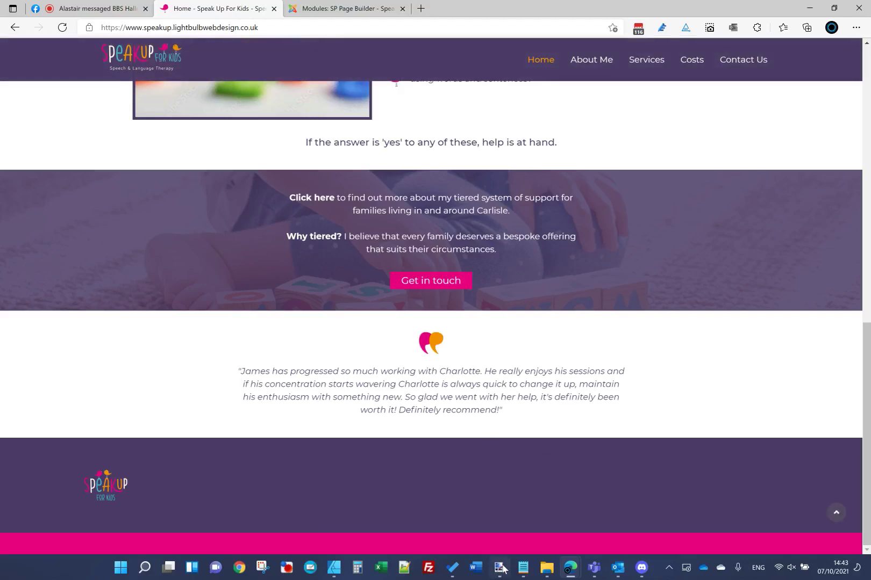
{"action": "mouse_move", "coordinate": [500, 565]}
{"action": "left_click", "coordinate": [490, 515]}
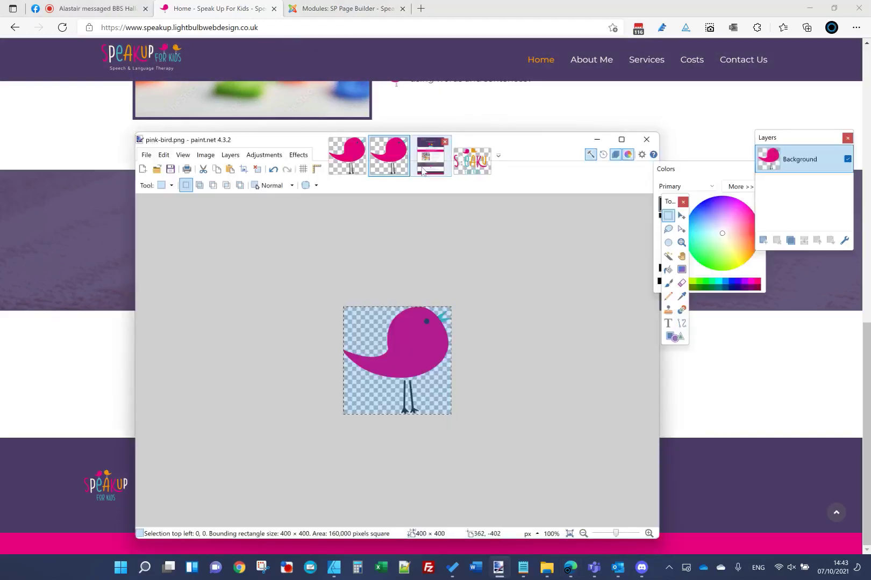
{"action": "left_click", "coordinate": [430, 155]}
Step: Change the footer row columns back to a 2+4+5+1 layout
{"action": "left_click", "coordinate": [338, 3]}
{"action": "left_click", "coordinate": [339, 4]}
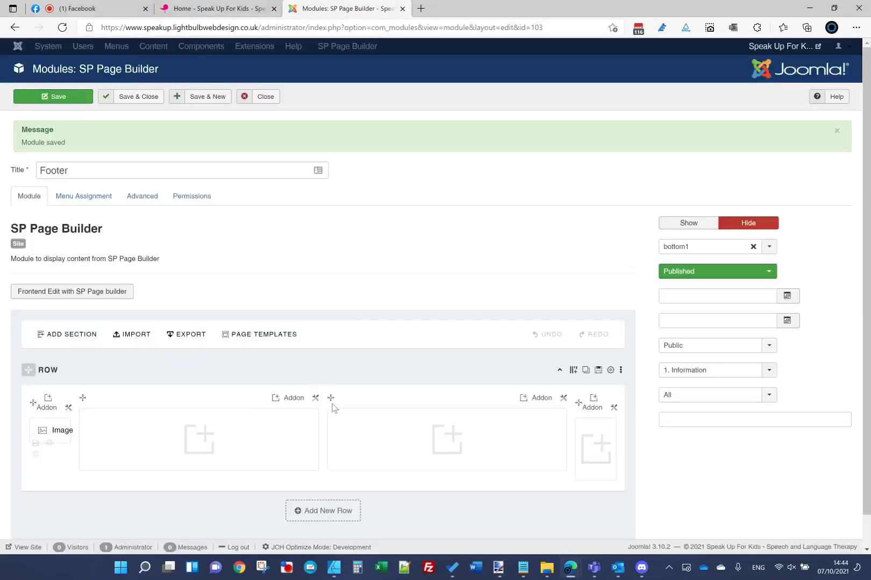
{"action": "left_click", "coordinate": [571, 371]}
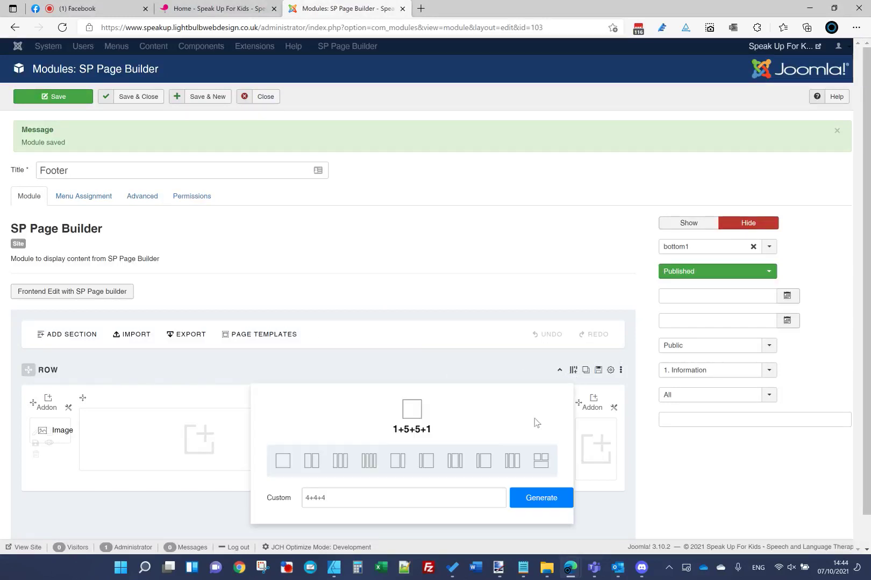
{"action": "left_click_drag", "start_coordinate": [358, 497], "coordinate": [64, 505]}
{"action": "type", "text": "2"}
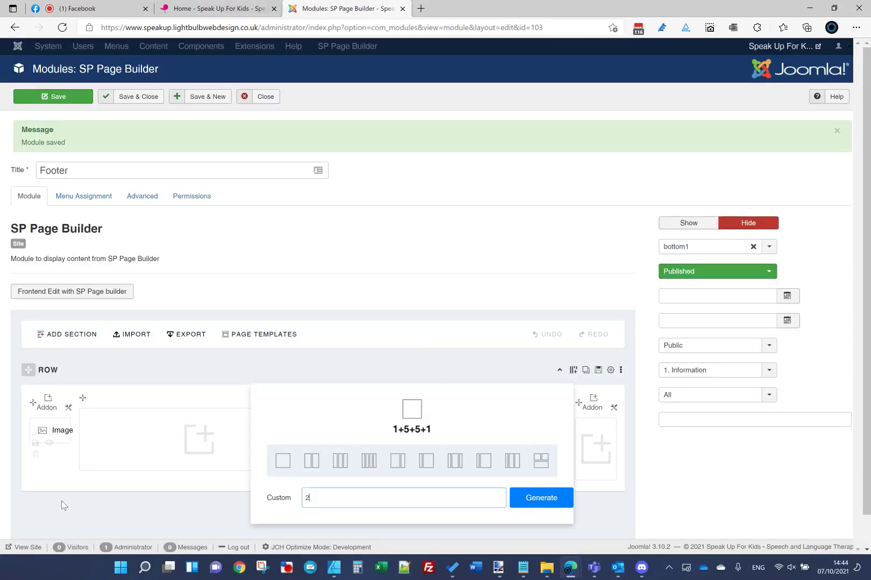
{"action": "type", "text": "+4+5+1"}
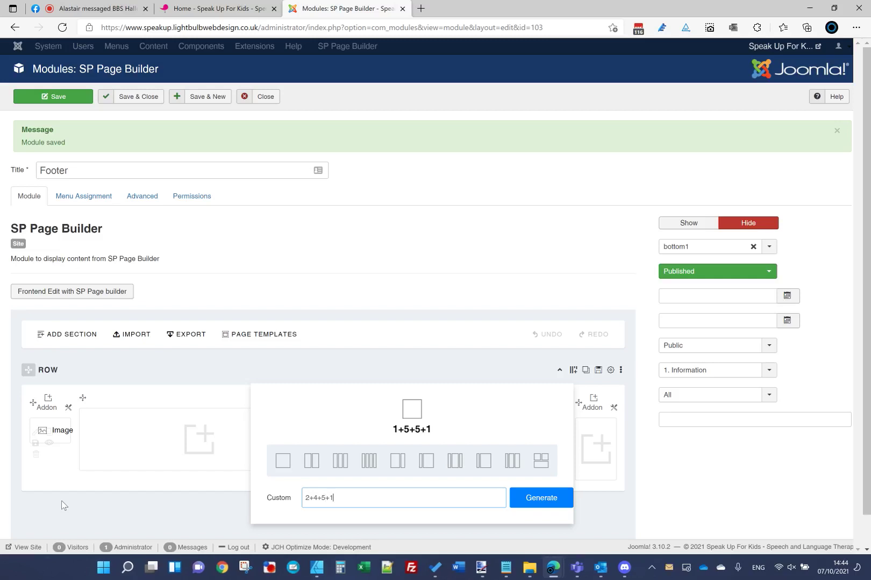
{"action": "left_click", "coordinate": [517, 498]}
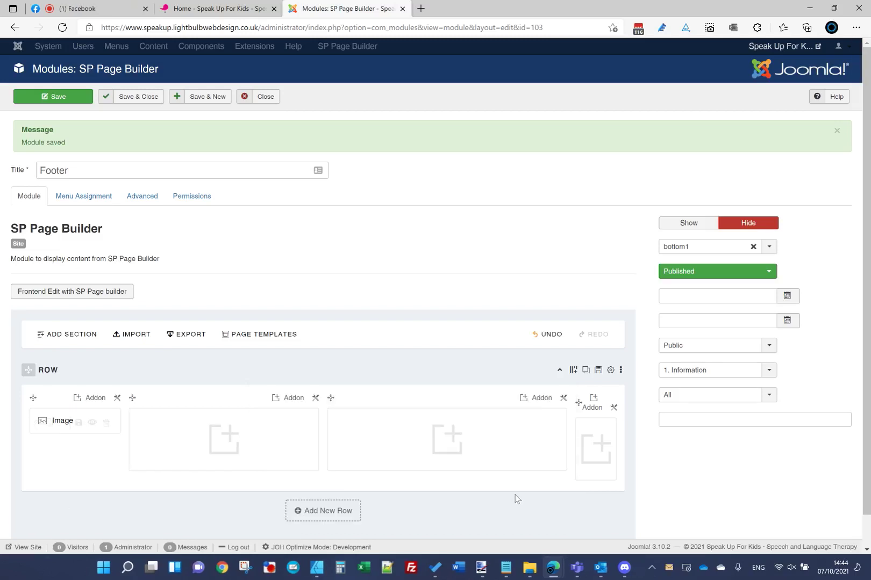
Step: Reload the live homepage again, then return to the Footer module editor
{"action": "left_click", "coordinate": [80, 8]}
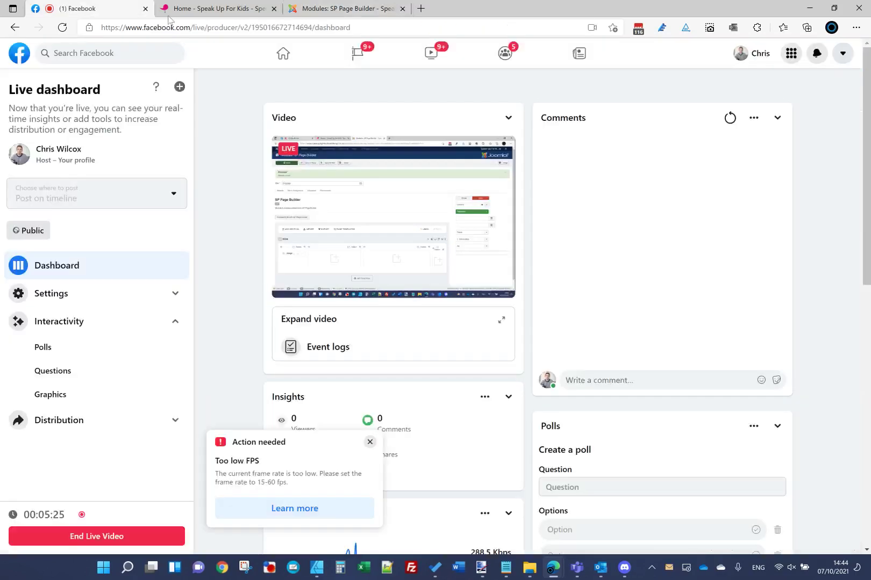
{"action": "left_click", "coordinate": [214, 9]}
{"action": "left_click", "coordinate": [273, 28]}
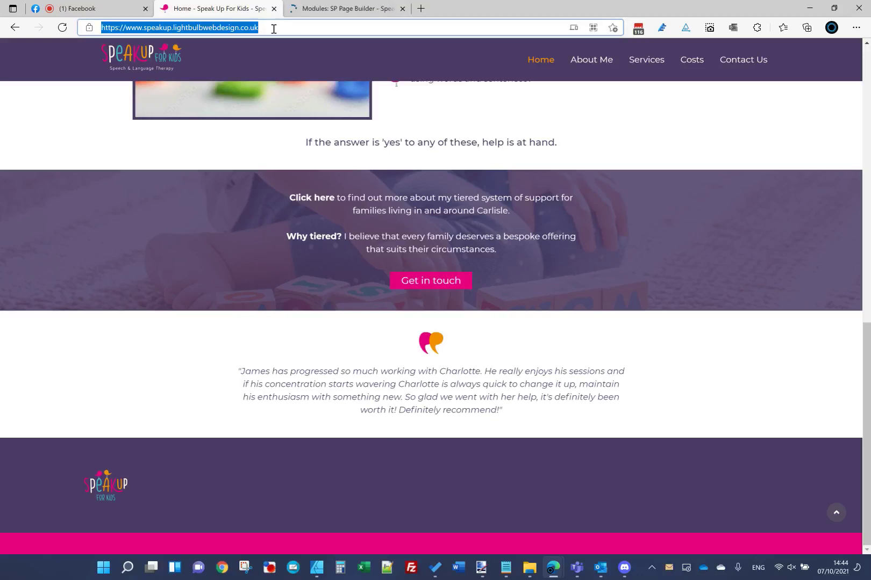
{"action": "key", "text": "Return"}
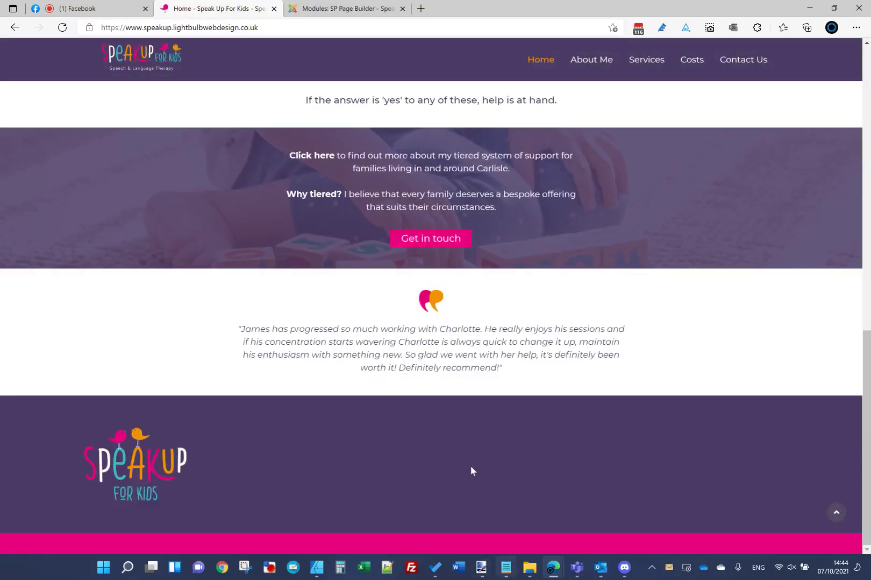
{"action": "left_click", "coordinate": [313, 13]}
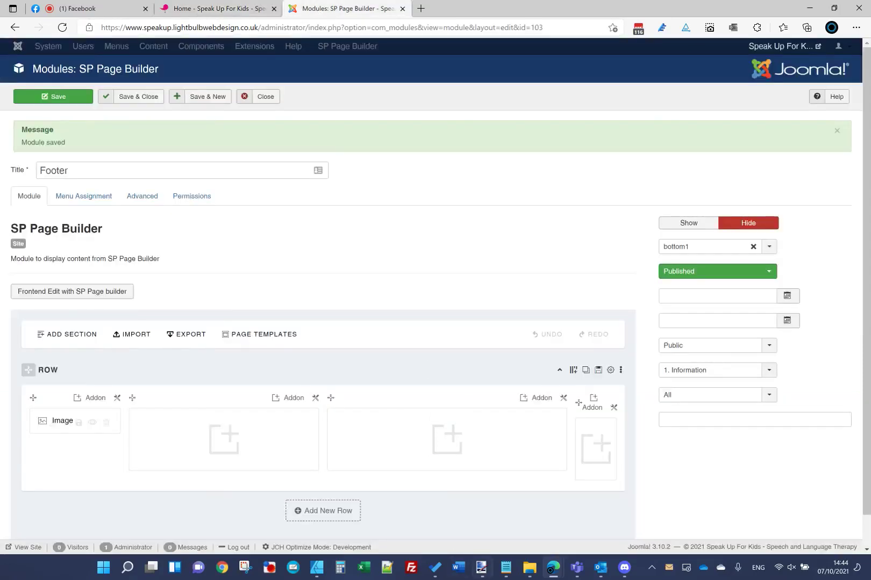
Step: Check the homepage mockup, then add a Feature Box addon to the footer's second column
{"action": "mouse_move", "coordinate": [496, 571]}
{"action": "left_click", "coordinate": [507, 508]}
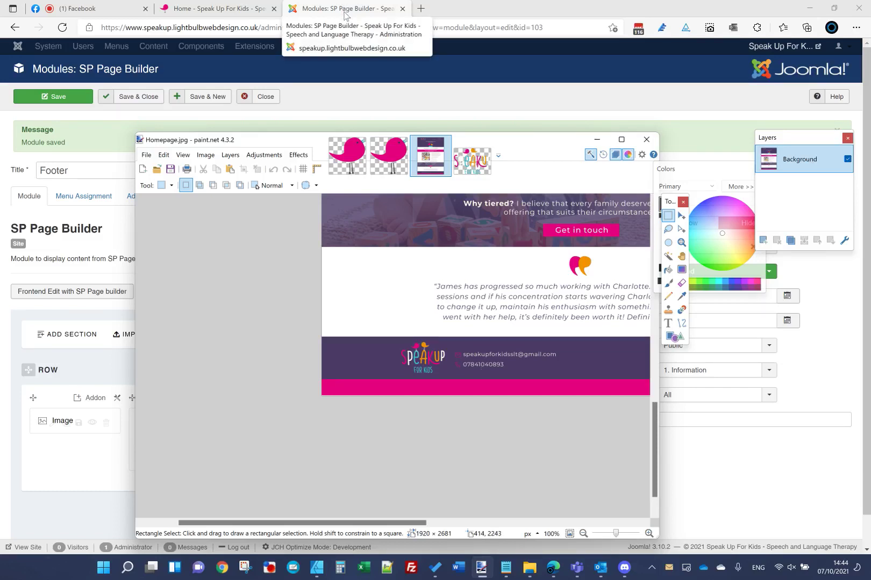
{"action": "left_click", "coordinate": [301, 20]}
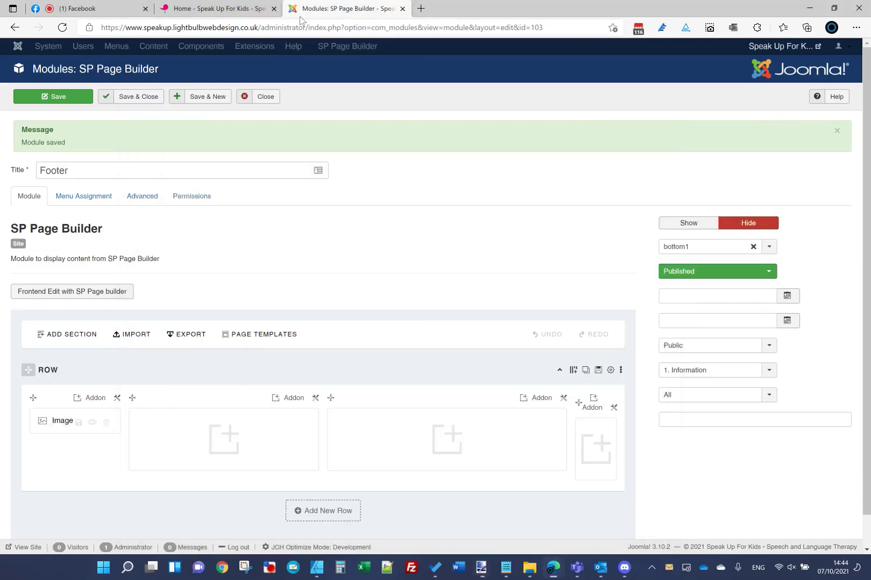
{"action": "left_click", "coordinate": [288, 399]}
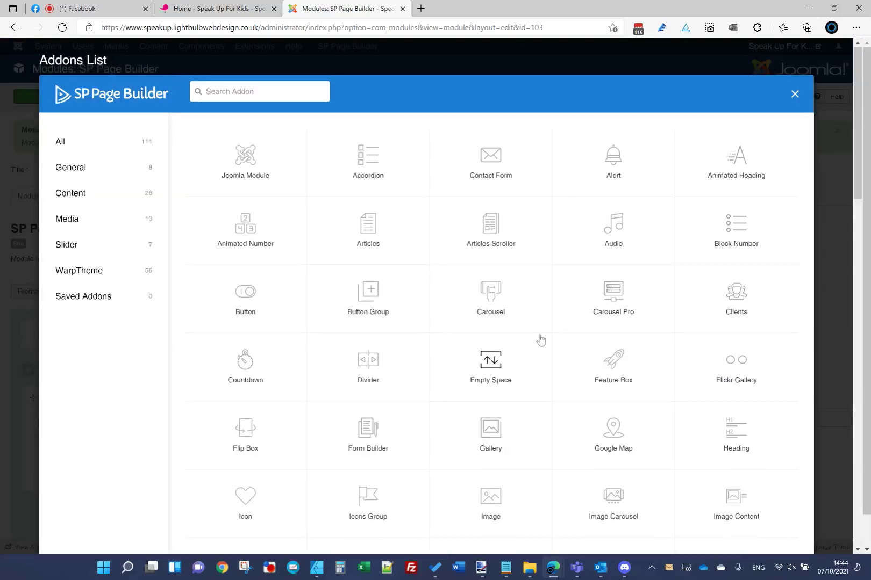
{"action": "scroll", "coordinate": [540, 340], "scroll_direction": "down", "scroll_amount": 4}
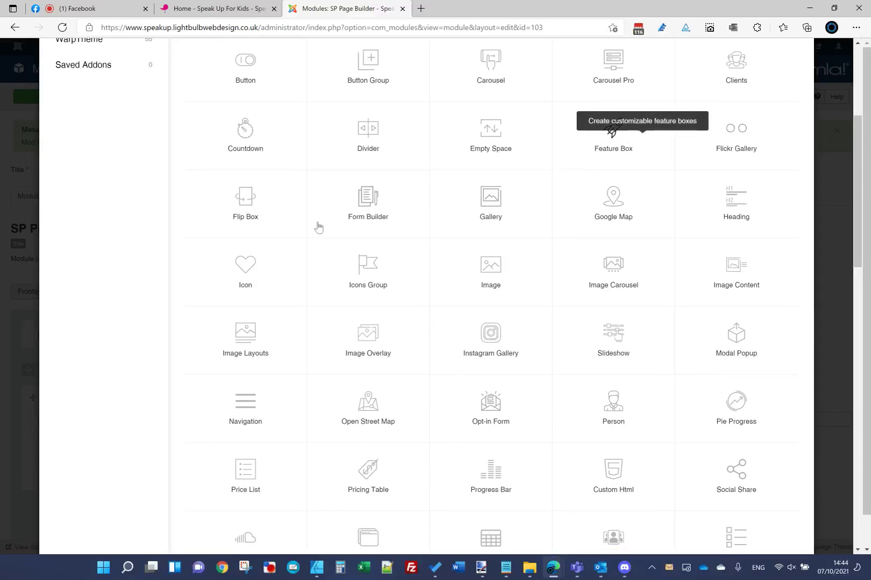
{"action": "scroll", "coordinate": [313, 177], "scroll_direction": "up", "scroll_amount": 4}
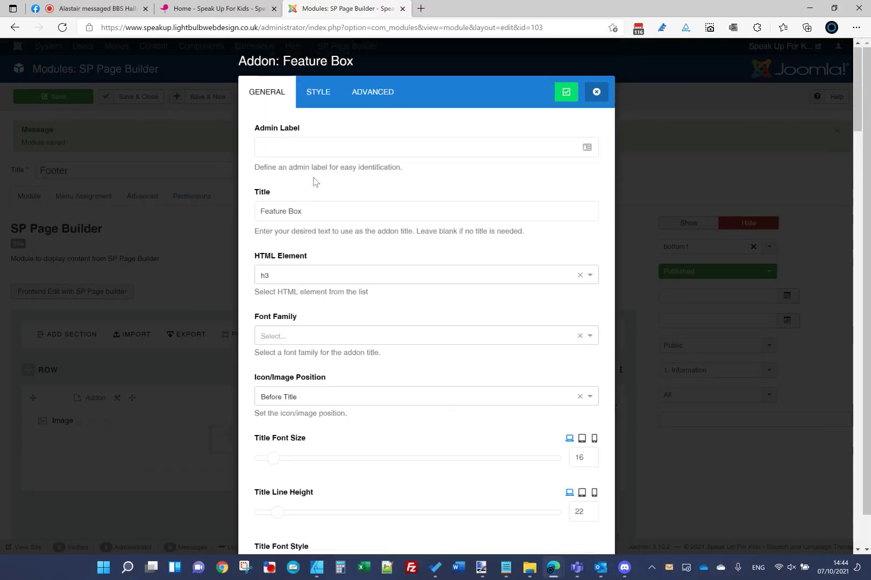
Step: Enter 'Email' as the feature box admin label and move to the Title field
{"action": "left_click", "coordinate": [320, 210]}
{"action": "key", "text": "ctrl+a"}
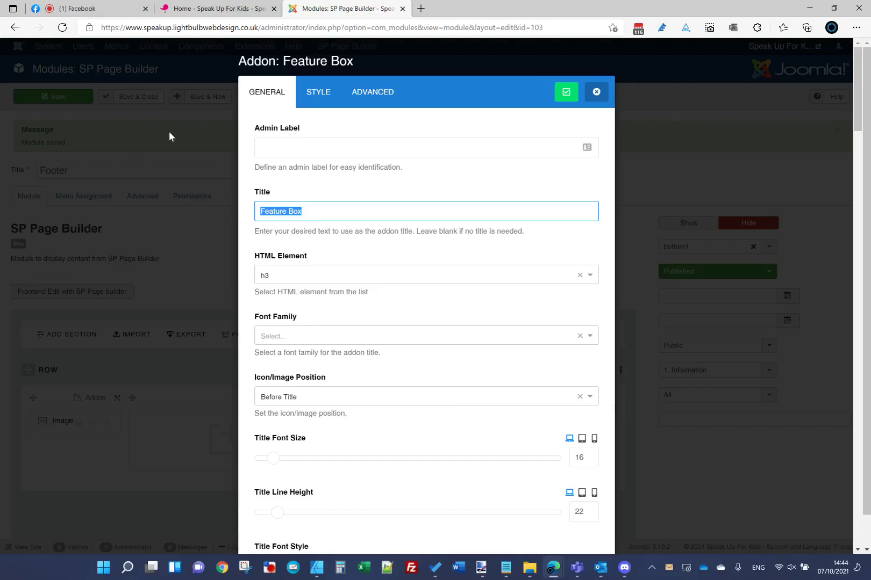
{"action": "left_click", "coordinate": [298, 153]}
{"action": "type", "text": "Email"}
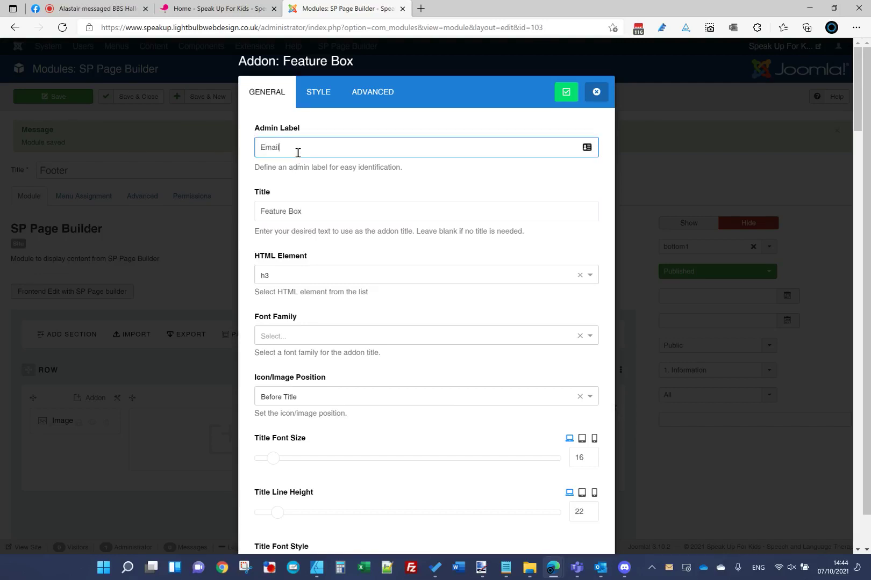
{"action": "key", "text": "Tab"}
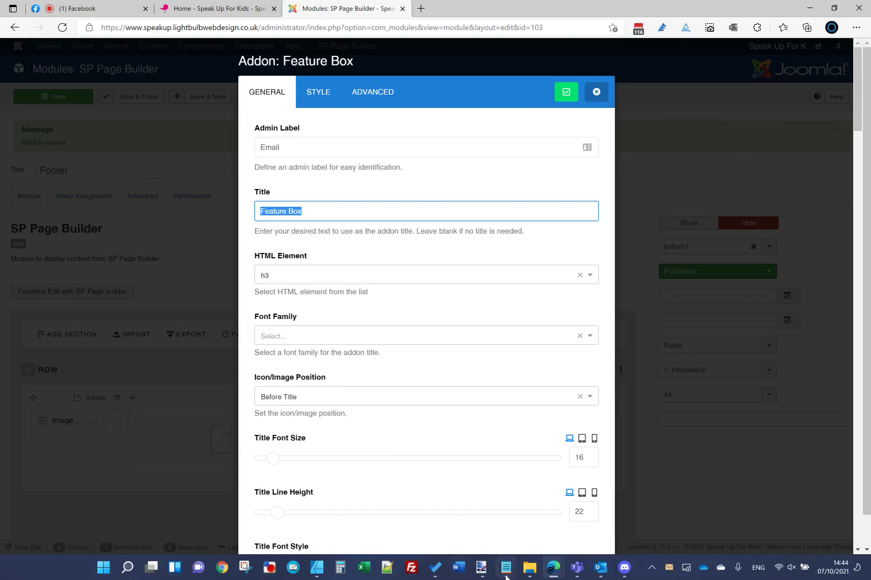
Step: Review the colour notes and homepage mockup, then open the project files in File Explorer
{"action": "left_click", "coordinate": [505, 578]}
{"action": "left_click", "coordinate": [506, 578]}
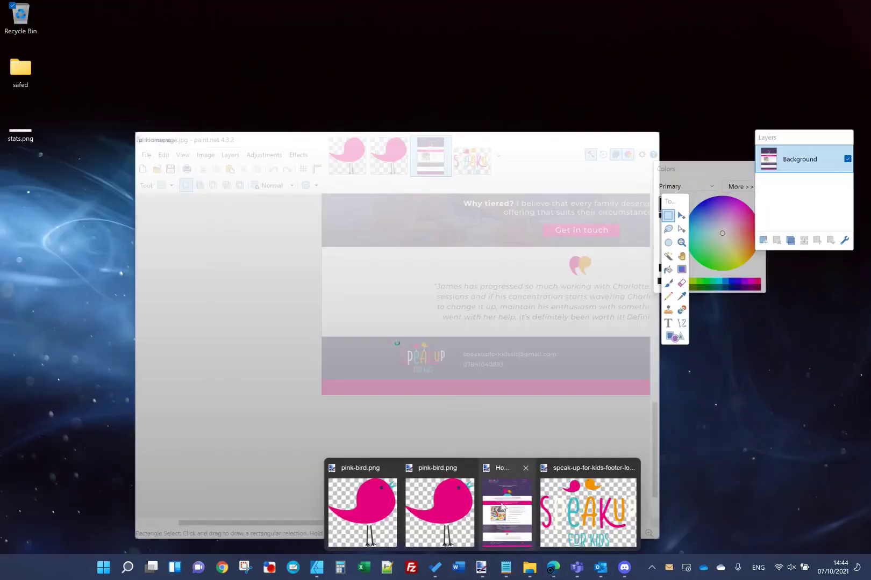
{"action": "left_click", "coordinate": [507, 505]}
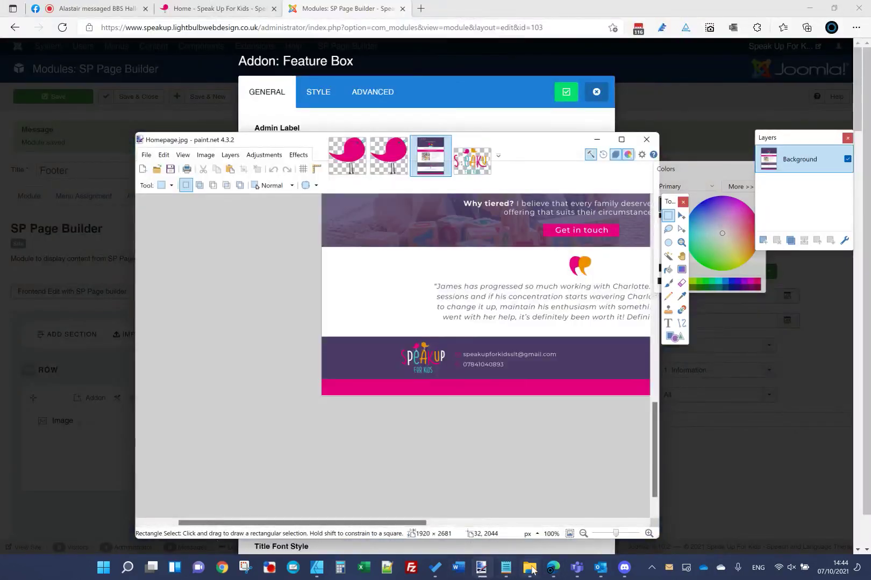
{"action": "left_click", "coordinate": [529, 567]}
Step: Open Page text.txt from the Speak Up for Kids folder and copy the contact e-mail line
{"action": "left_click", "coordinate": [325, 53]}
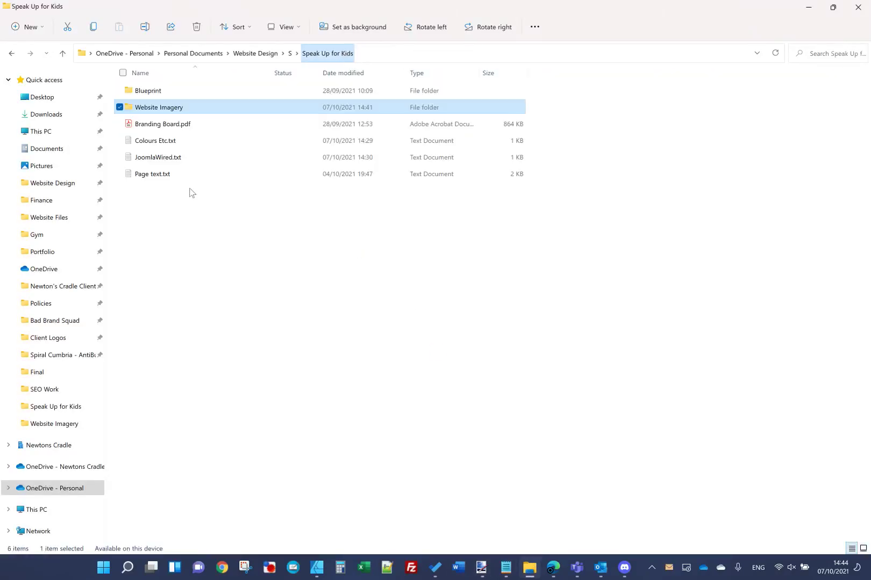
{"action": "left_click", "coordinate": [184, 179]}
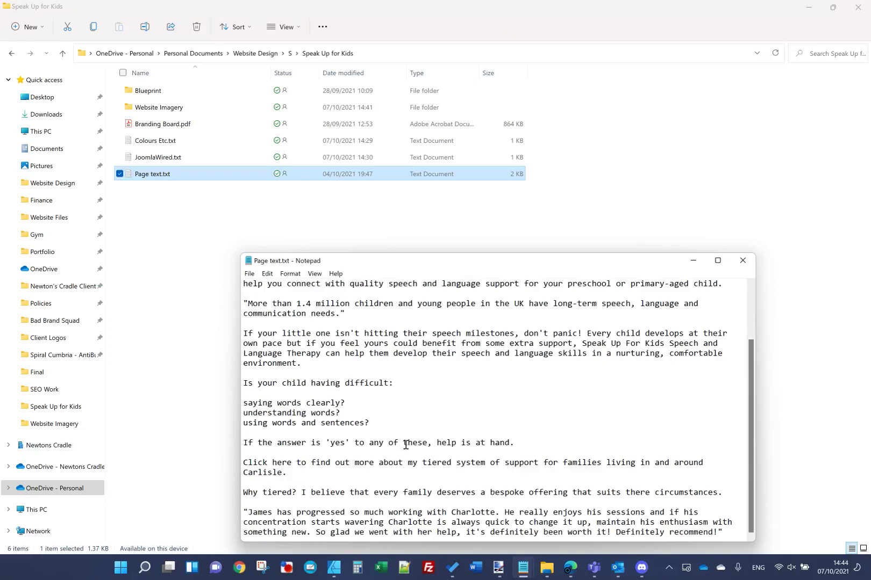
{"action": "scroll", "coordinate": [406, 445], "scroll_direction": "up", "scroll_amount": 3}
{"action": "left_click_drag", "start_coordinate": [387, 282], "coordinate": [200, 274]}
{"action": "key", "text": "ctrl+c"}
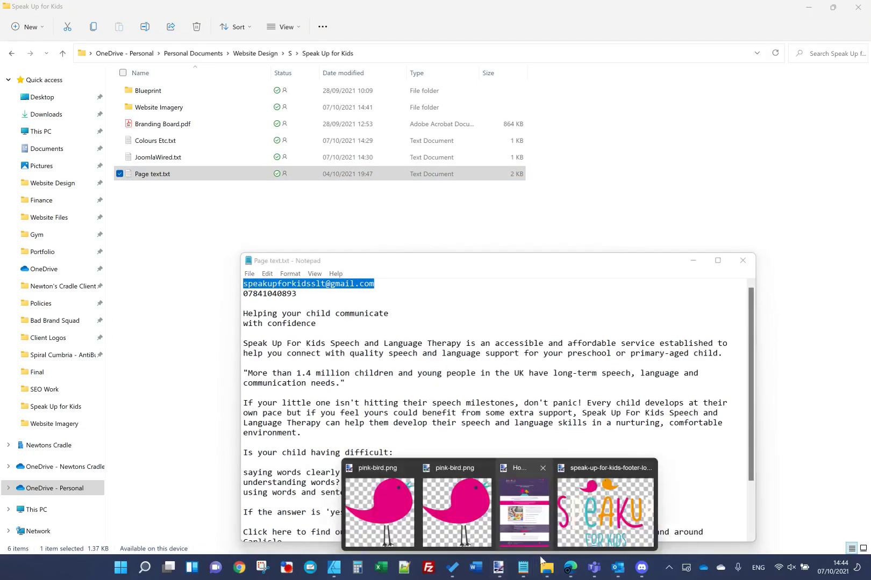
{"action": "mouse_move", "coordinate": [571, 567]}
{"action": "left_click", "coordinate": [512, 494]}
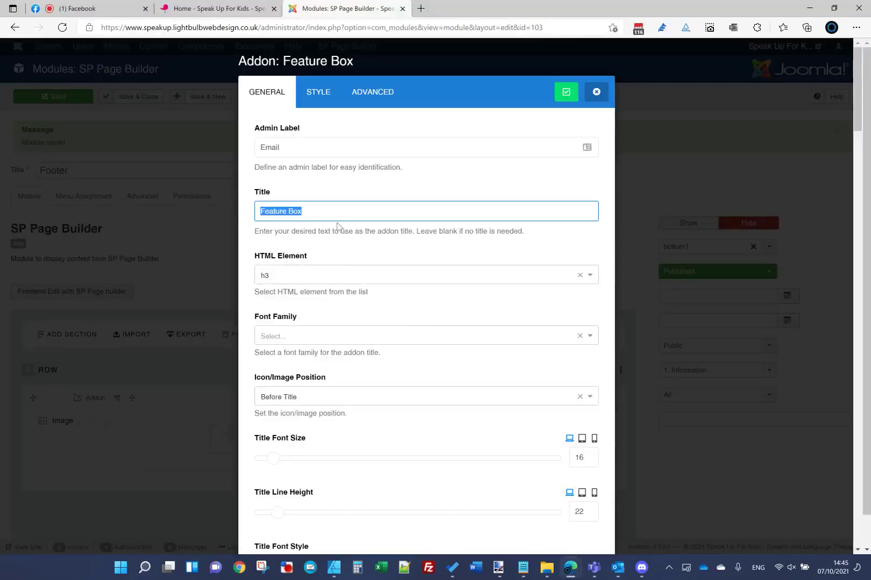
Step: Paste the contact e-mail as the feature box title and place the icon on the left
{"action": "key", "text": "ctrl+v"}
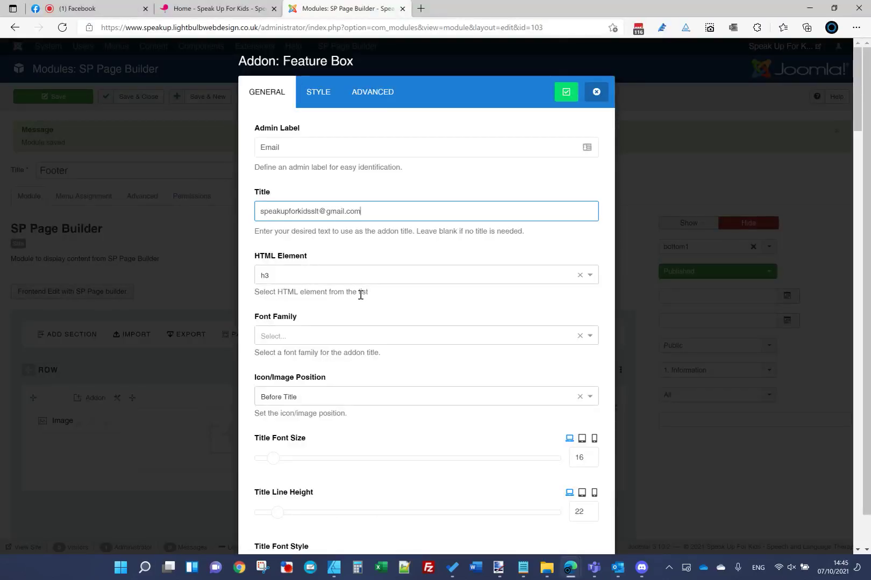
{"action": "scroll", "coordinate": [360, 295], "scroll_direction": "down", "scroll_amount": 3}
{"action": "left_click", "coordinate": [333, 245]}
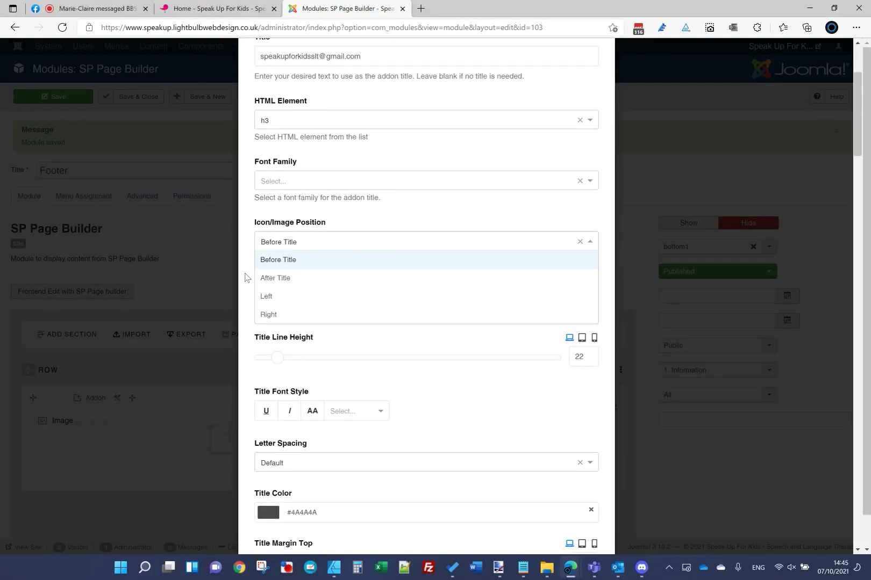
{"action": "left_click", "coordinate": [284, 299]}
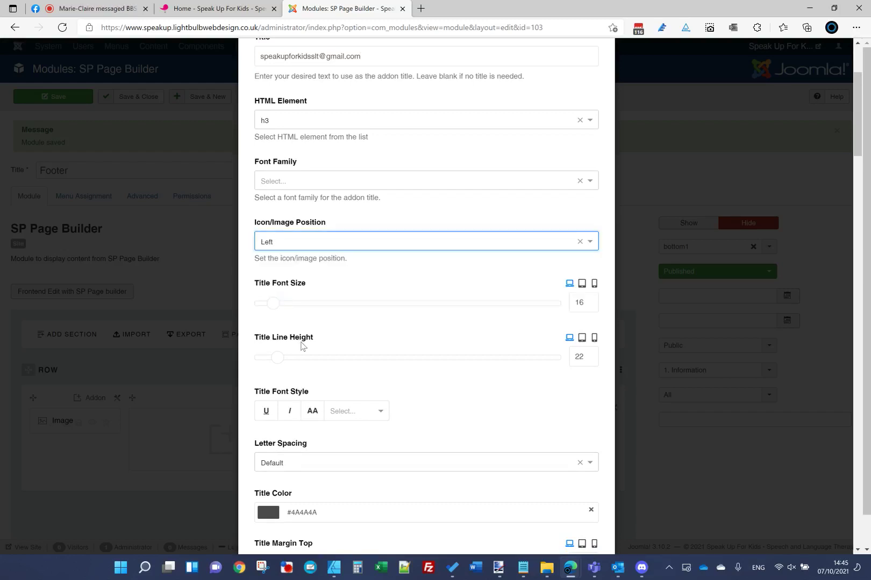
Step: Link both title and icon to a mailto: URL with the contact e-mail
{"action": "scroll", "coordinate": [301, 344], "scroll_direction": "down", "scroll_amount": 3}
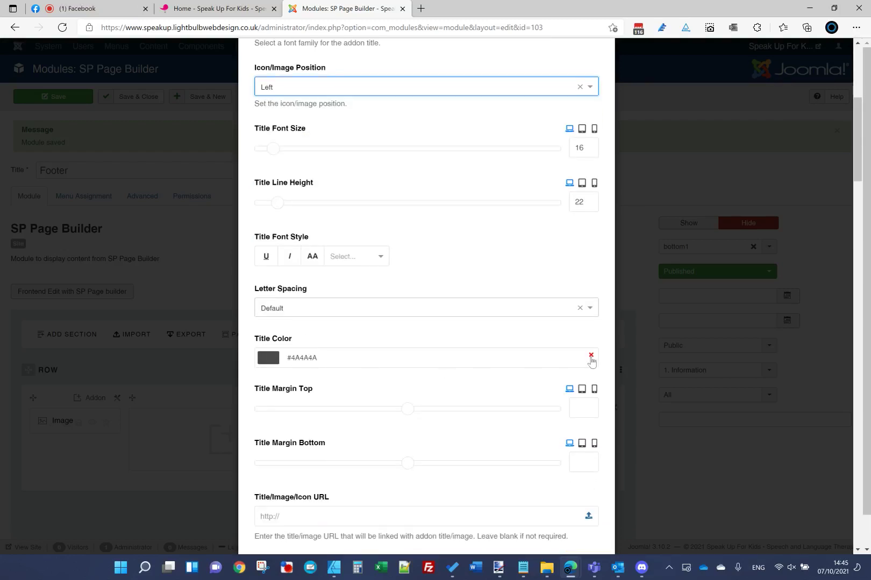
{"action": "scroll", "coordinate": [432, 400], "scroll_direction": "down", "scroll_amount": 3}
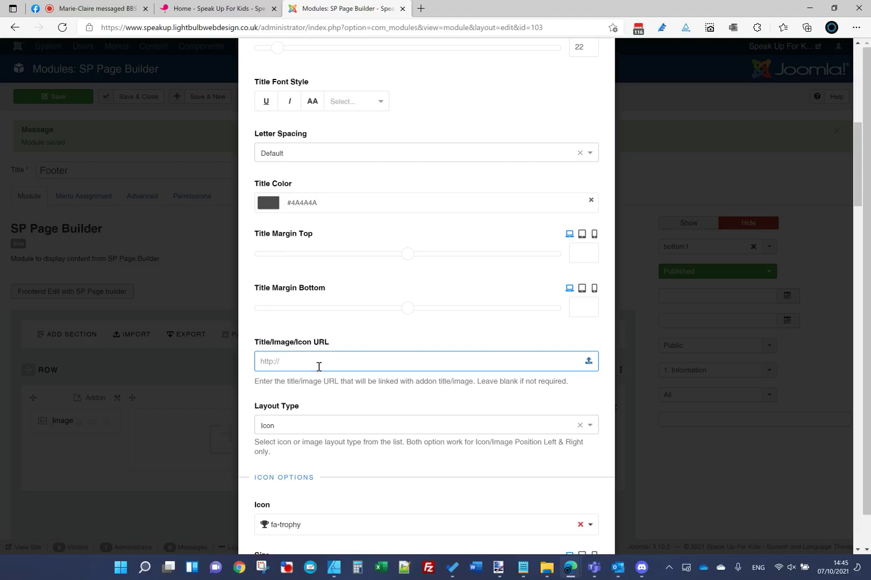
{"action": "type", "text": "mailto:"}
{"action": "key", "text": "ctrl+v"}
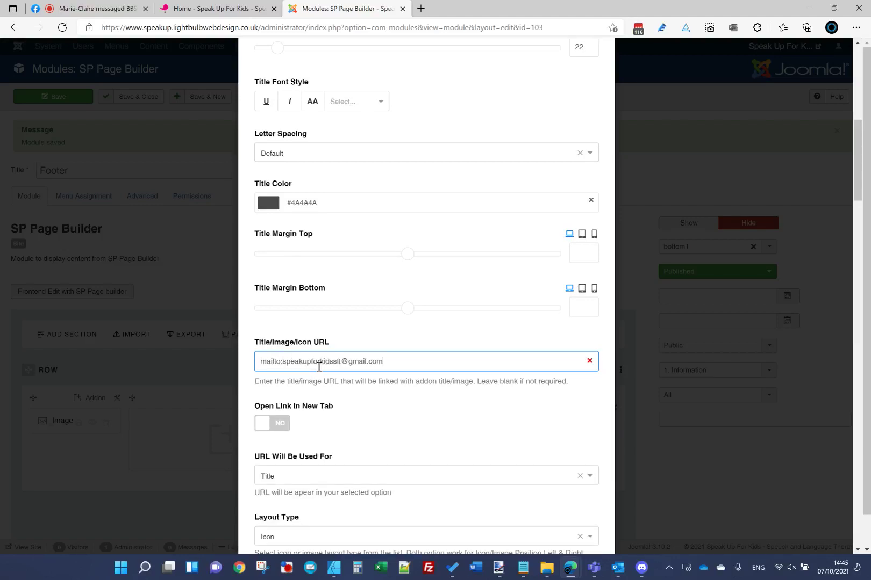
{"action": "scroll", "coordinate": [331, 459], "scroll_direction": "down", "scroll_amount": 3}
{"action": "left_click", "coordinate": [303, 321]}
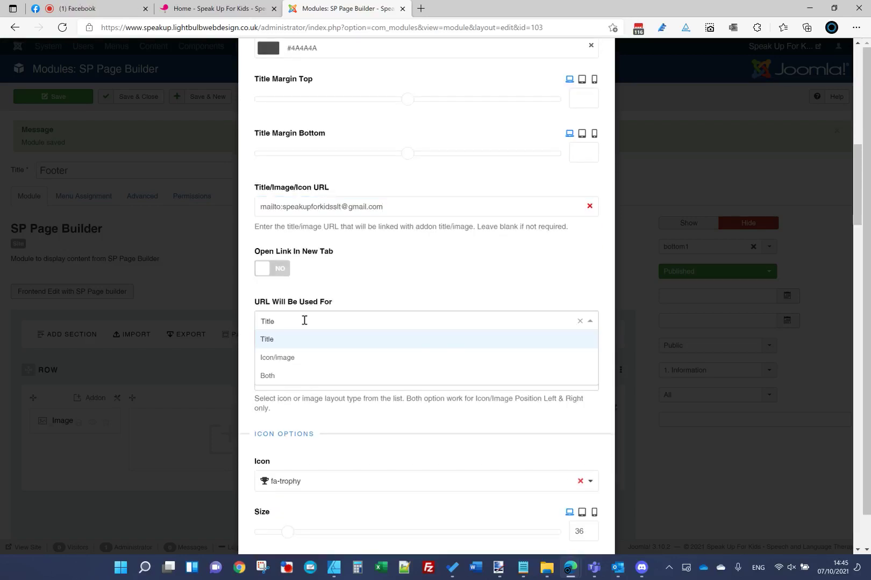
{"action": "left_click", "coordinate": [305, 376]}
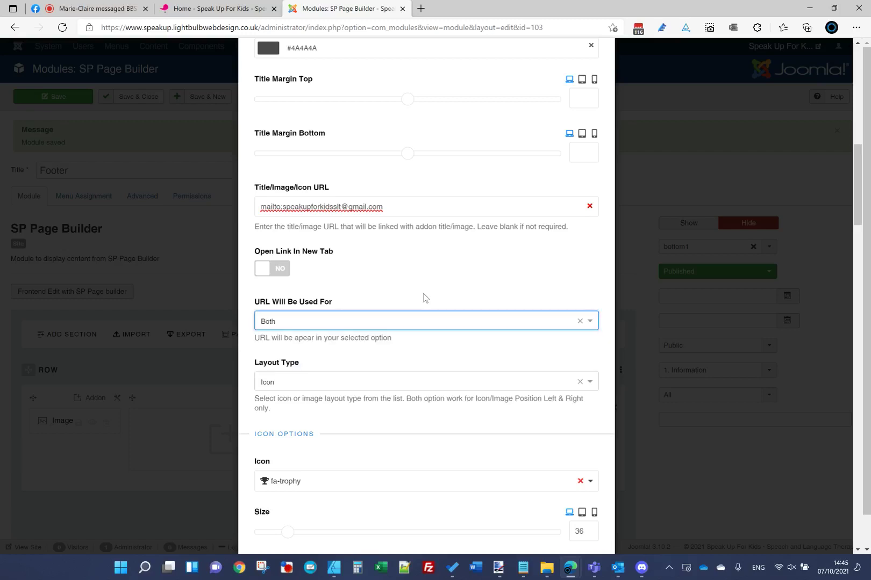
Step: Keep the Icon layout type and compare the box against the homepage mockup
{"action": "left_click", "coordinate": [370, 379]}
{"action": "left_click", "coordinate": [360, 363]}
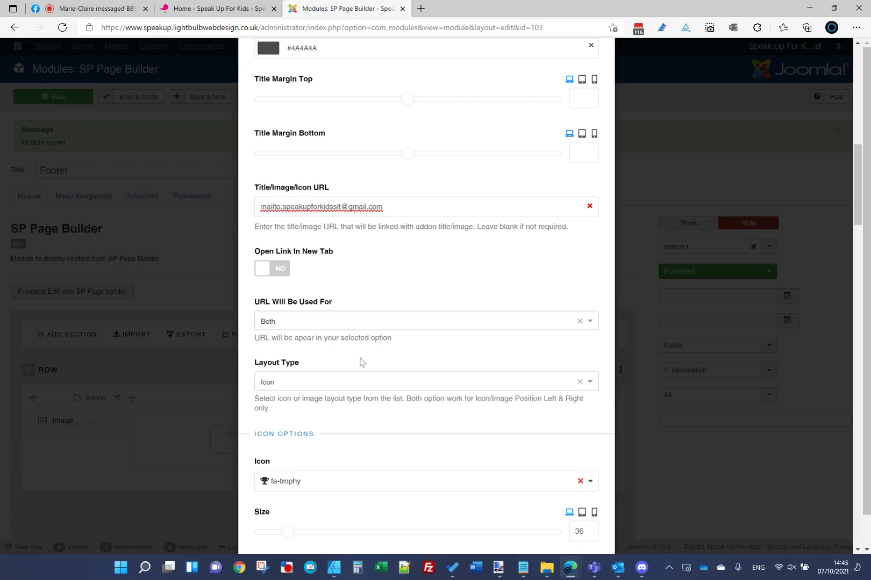
{"action": "scroll", "coordinate": [445, 511], "scroll_direction": "down", "scroll_amount": 3}
{"action": "mouse_move", "coordinate": [496, 568]}
{"action": "left_click", "coordinate": [535, 516]}
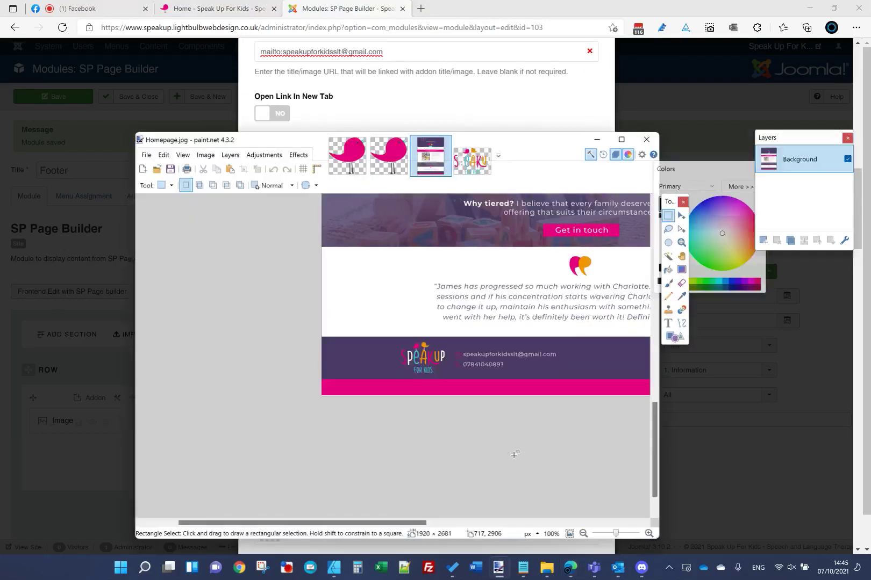
Step: Choose an envelope icon for the feature box by searching 'env' in the icon picker
{"action": "left_click", "coordinate": [439, 51]}
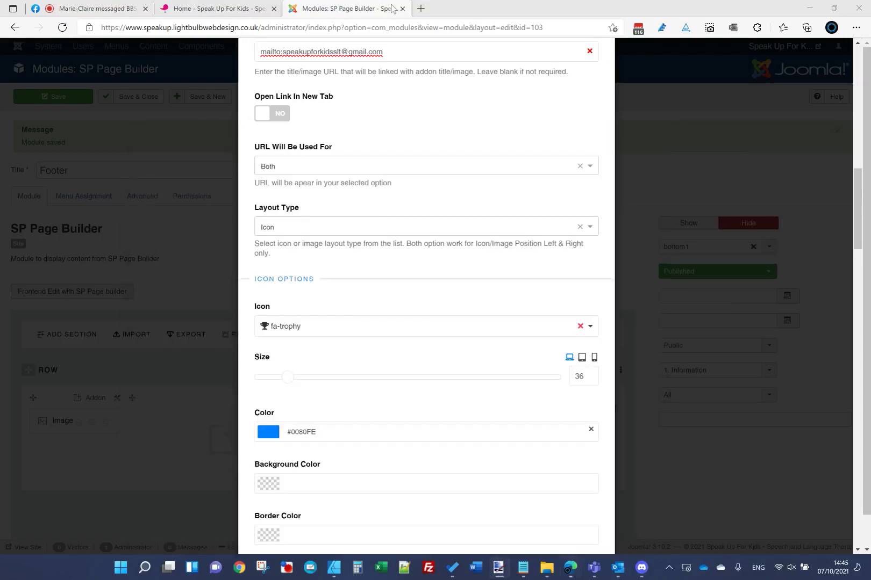
{"action": "left_click", "coordinate": [317, 334]}
{"action": "left_click", "coordinate": [312, 364]}
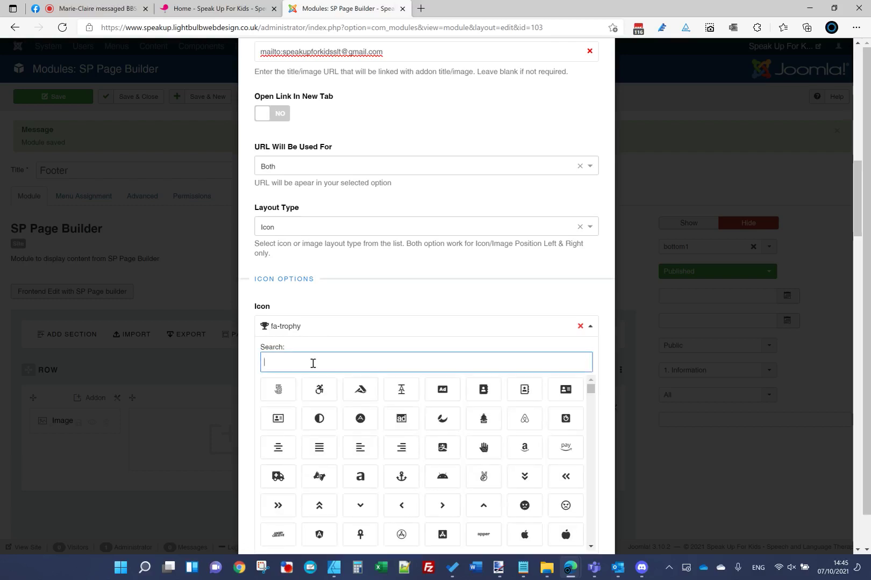
{"action": "type", "text": "env"}
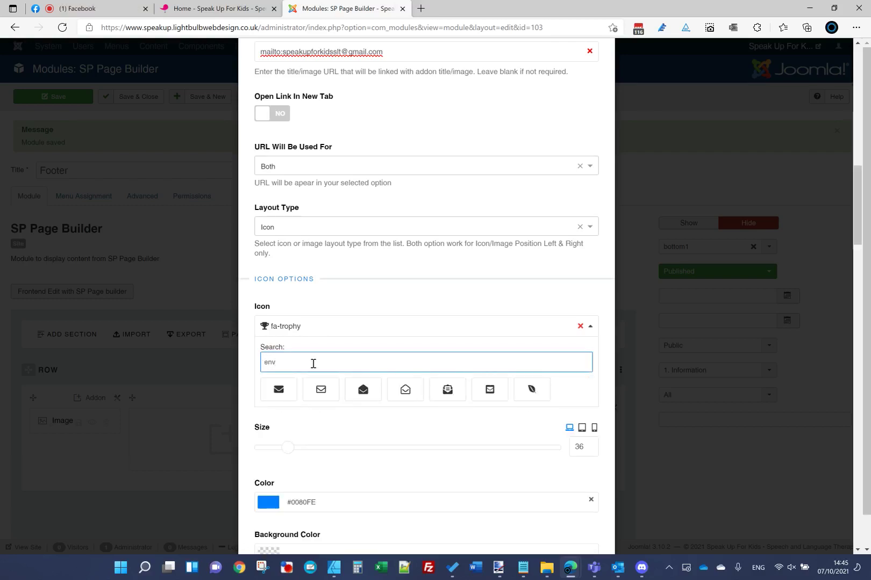
{"action": "left_click", "coordinate": [320, 396]}
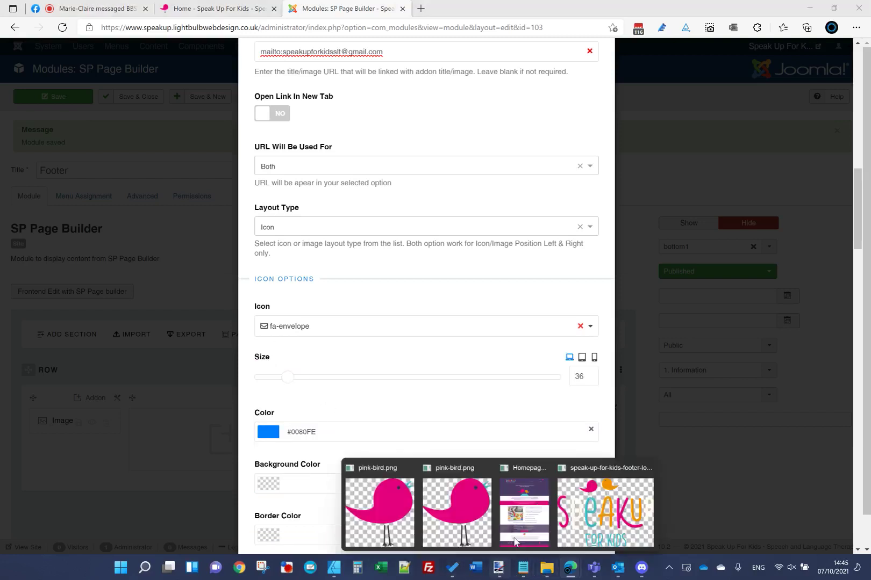
Step: Set the icon colour to the brand Pink #E6007E from the colour notes
{"action": "left_click", "coordinate": [521, 520]}
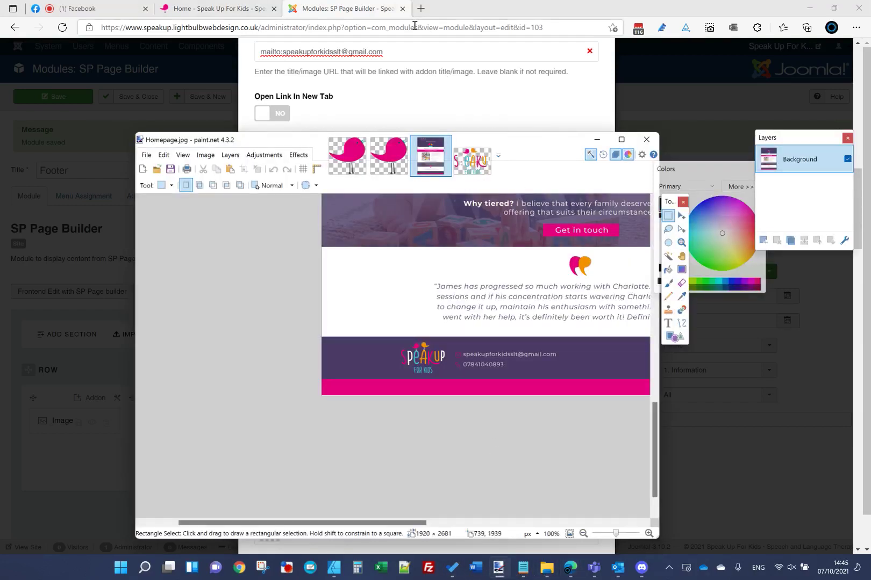
{"action": "left_click", "coordinate": [363, 11]}
{"action": "mouse_move", "coordinate": [519, 573]}
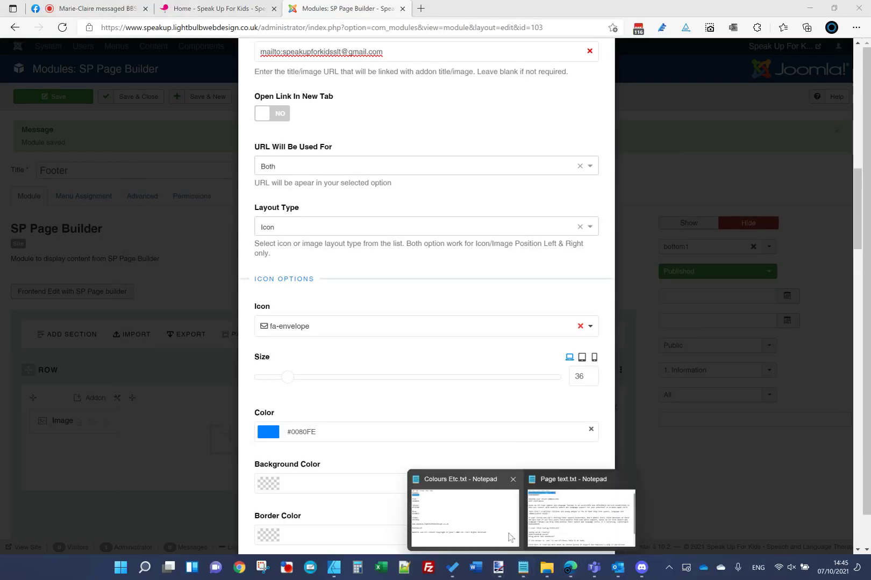
{"action": "left_click", "coordinate": [491, 524]}
{"action": "left_click_drag", "start_coordinate": [277, 324], "coordinate": [254, 324]}
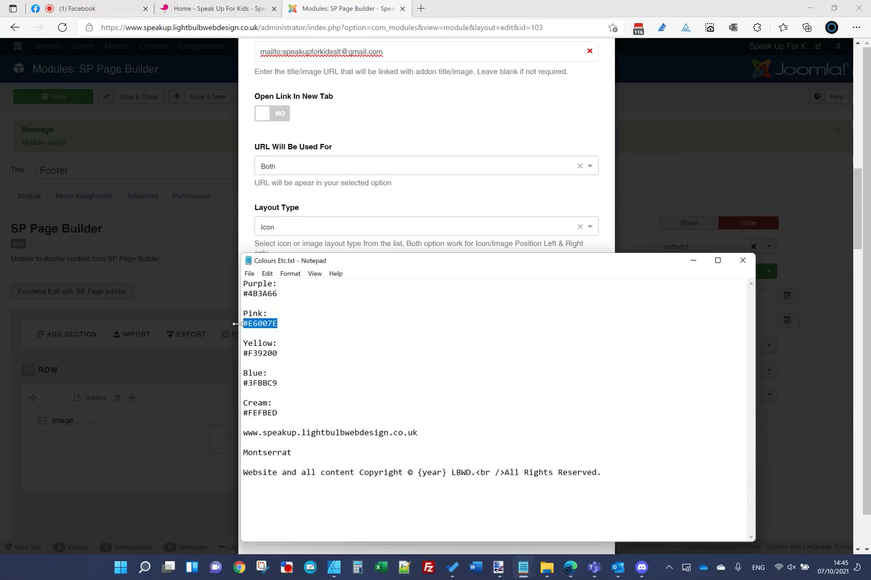
{"action": "left_click", "coordinate": [317, 7]}
{"action": "triple_click", "coordinate": [338, 430]}
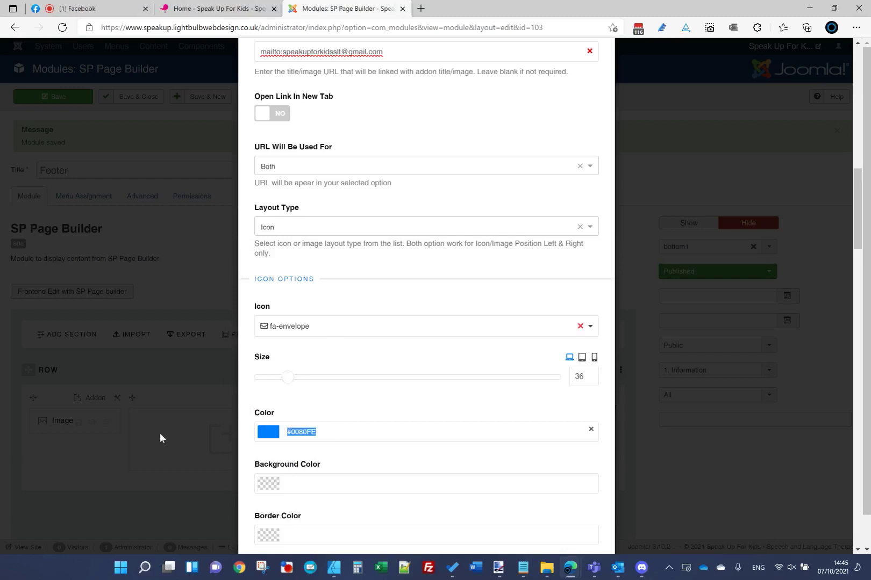
{"action": "type", "text": "#E6007E"}
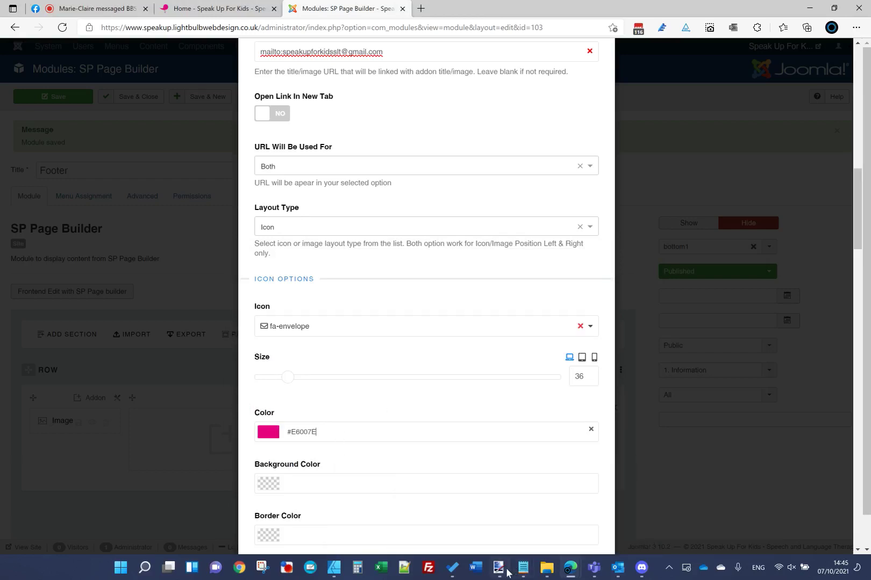
Step: Select the Cream colour code #FEFBED in the brand notes for the next colour fields
{"action": "mouse_move", "coordinate": [499, 569]}
{"action": "left_click", "coordinate": [525, 534]}
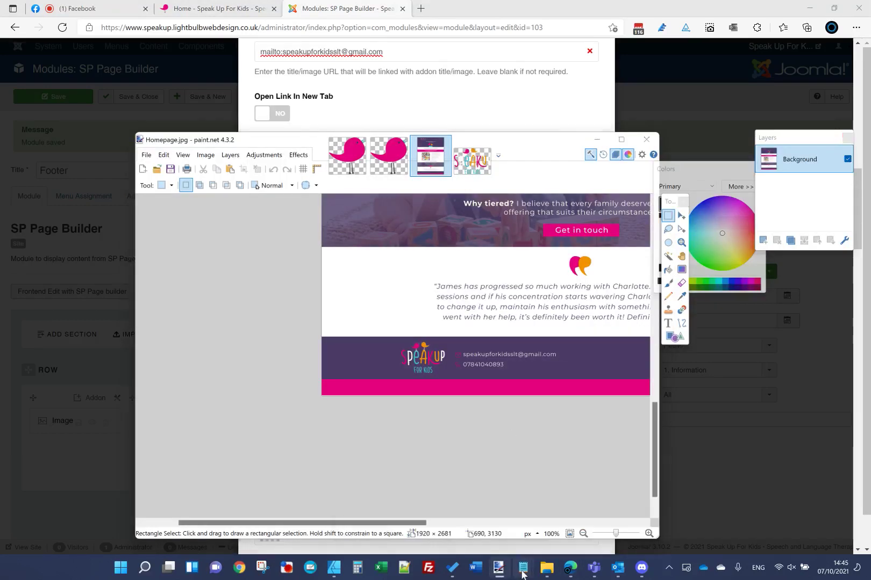
{"action": "left_click", "coordinate": [462, 508]}
{"action": "left_click_drag", "start_coordinate": [289, 413], "coordinate": [206, 417]}
{"action": "key", "text": "ctrl+c"}
{"action": "left_click", "coordinate": [326, 21]}
{"action": "scroll", "coordinate": [438, 317], "scroll_direction": "up", "scroll_amount": 10}
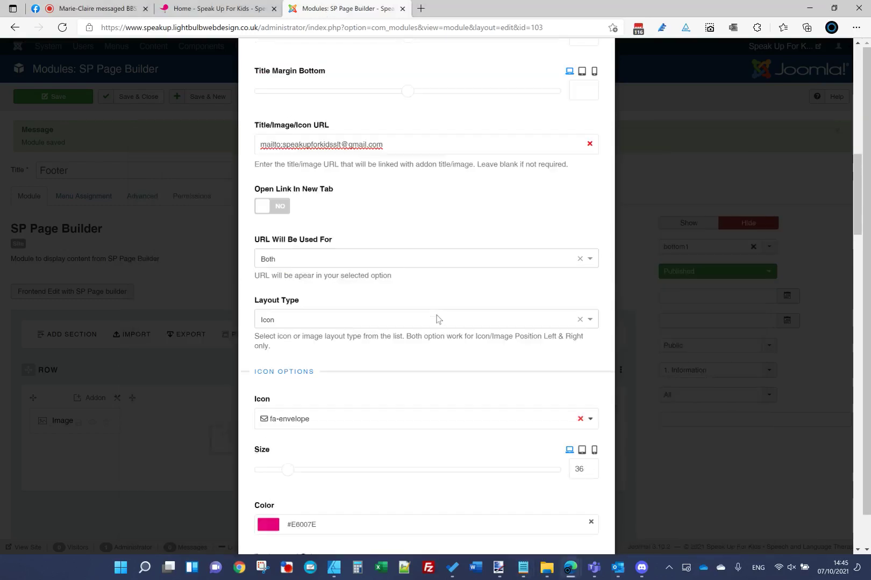
Step: Set the title colour and Style link colour to cream #FEFBED
{"action": "triple_click", "coordinate": [326, 439]}
{"action": "key", "text": "ctrl+v"}
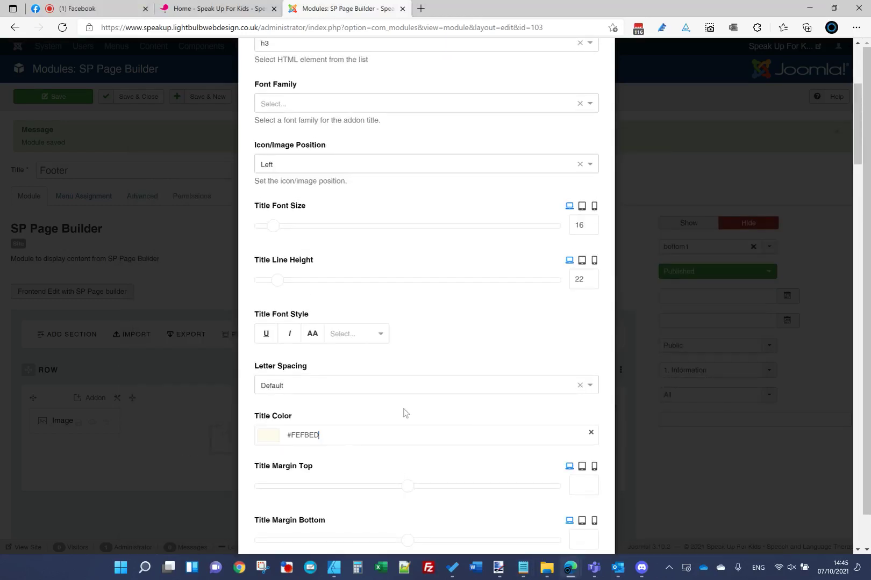
{"action": "scroll", "coordinate": [404, 414], "scroll_direction": "up", "scroll_amount": 5}
{"action": "left_click", "coordinate": [321, 106]}
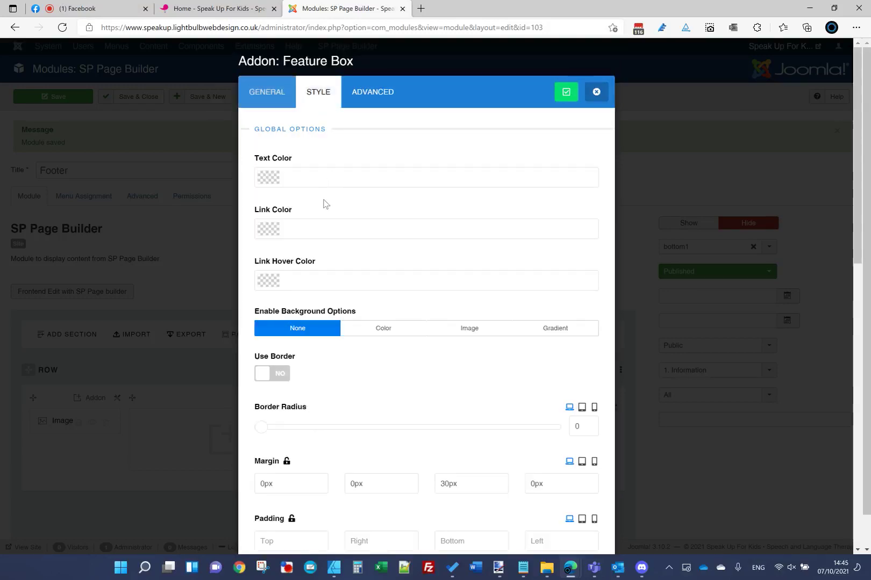
{"action": "left_click", "coordinate": [321, 228]}
{"action": "key", "text": "ctrl+v"}
{"action": "left_click", "coordinate": [327, 210]}
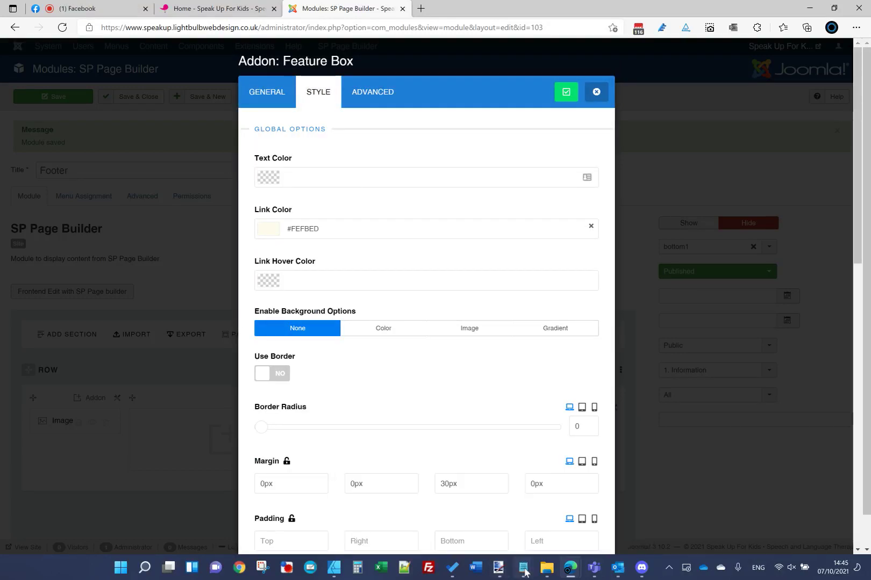
Step: Set the link hover colour to the brand Yellow #F39200 from the colour notes
{"action": "mouse_move", "coordinate": [523, 568]}
{"action": "left_click", "coordinate": [484, 511]}
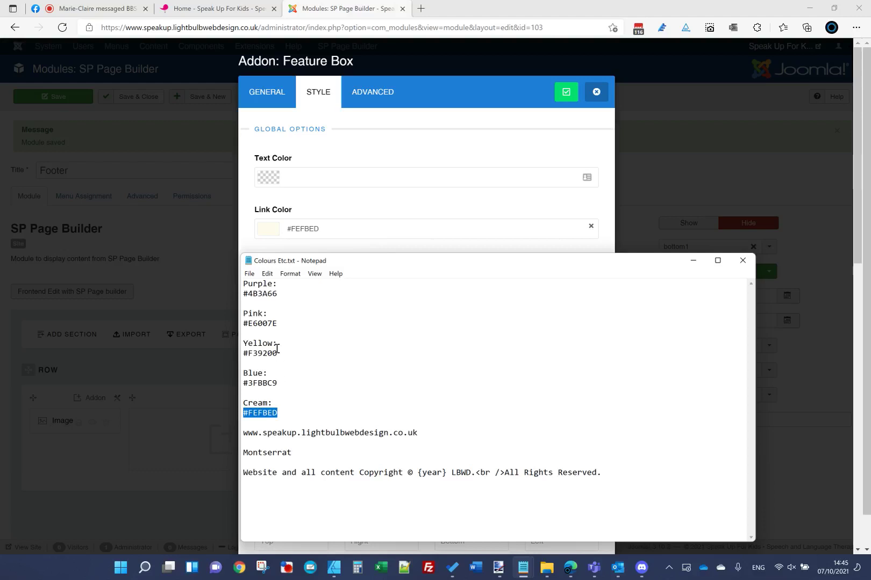
{"action": "left_click", "coordinate": [278, 323]}
{"action": "left_click_drag", "start_coordinate": [278, 353], "coordinate": [238, 353]}
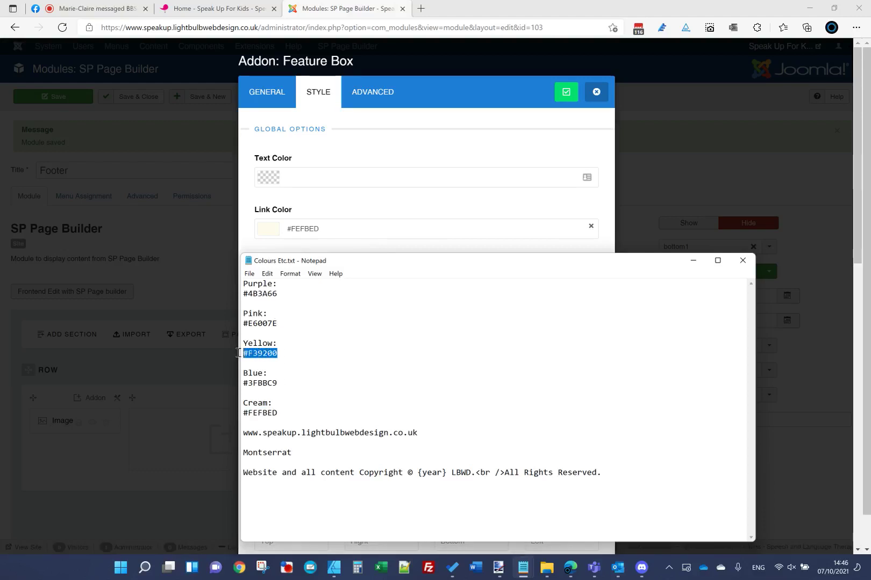
{"action": "key", "text": "ctrl+c"}
{"action": "left_click", "coordinate": [334, 194]}
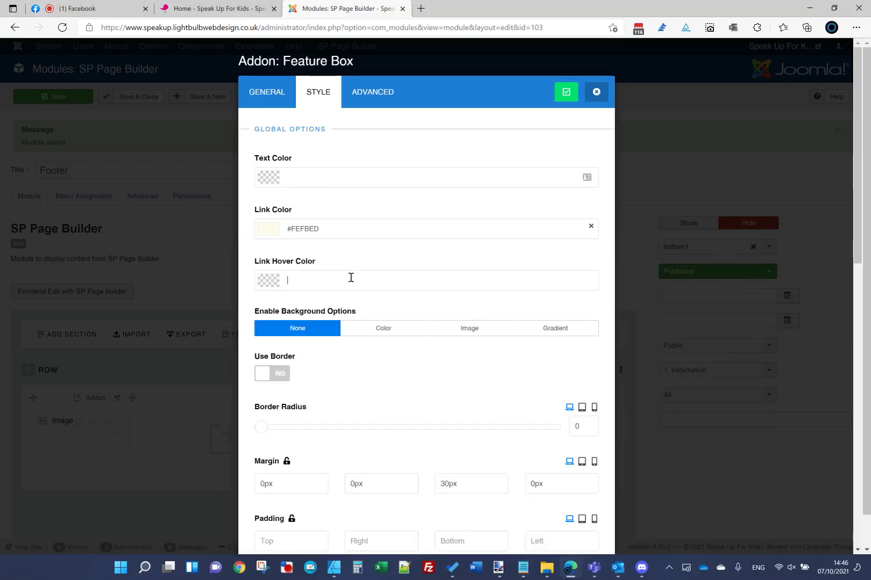
{"action": "left_click", "coordinate": [349, 279]}
{"action": "key", "text": "ctrl+v"}
{"action": "left_click", "coordinate": [363, 267]}
Step: Apply the feature box settings and save the footer module
{"action": "left_click", "coordinate": [558, 99]}
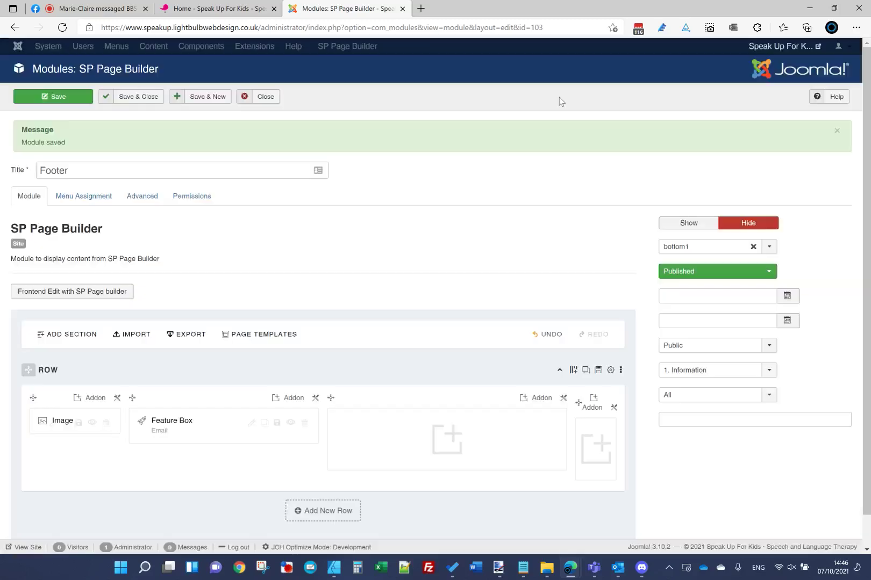
{"action": "left_click", "coordinate": [63, 102]}
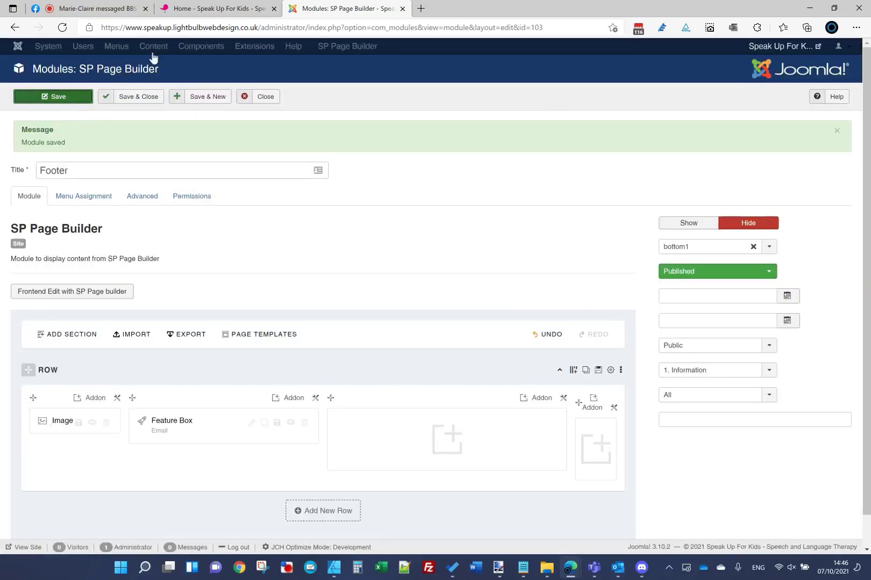
{"action": "left_click", "coordinate": [221, 9]}
Step: Reload the live homepage, then delete the placeholder paragraph from the feature box content
{"action": "left_click", "coordinate": [234, 31]}
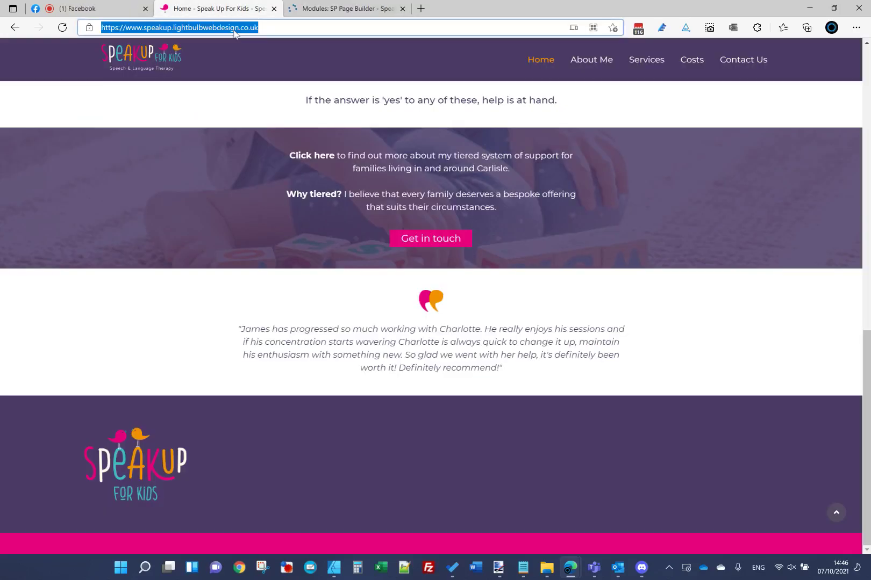
{"action": "key", "text": "Return"}
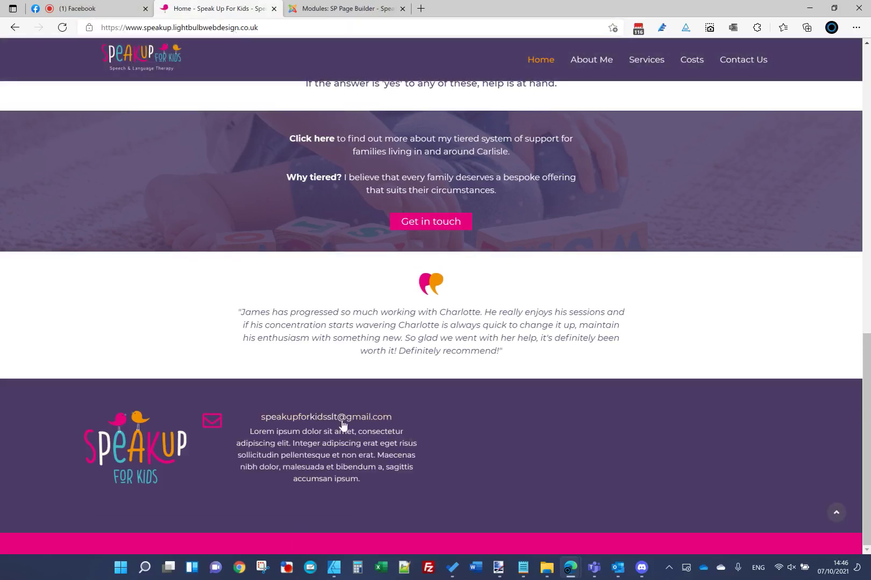
{"action": "left_click", "coordinate": [343, 10]}
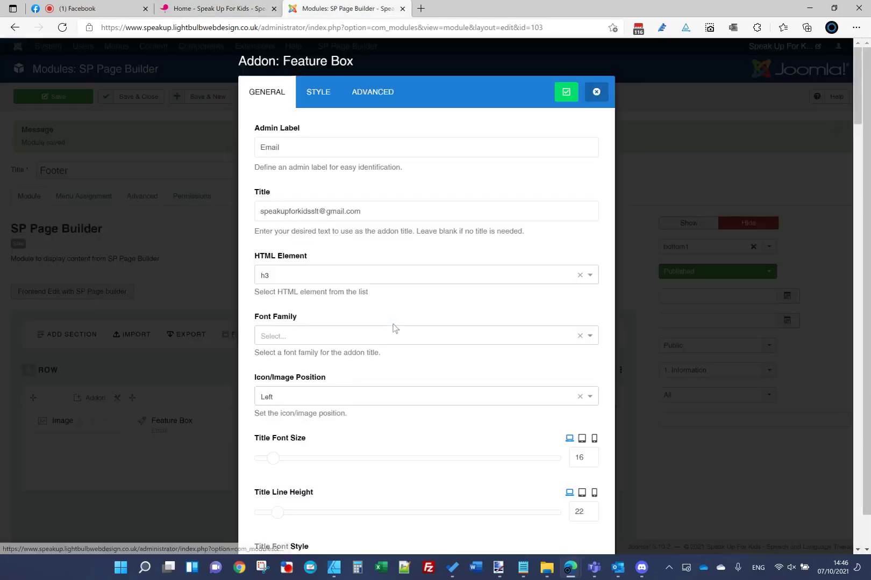
{"action": "scroll", "coordinate": [393, 329], "scroll_direction": "down", "scroll_amount": 20}
{"action": "scroll", "coordinate": [392, 328], "scroll_direction": "down", "scroll_amount": 8}
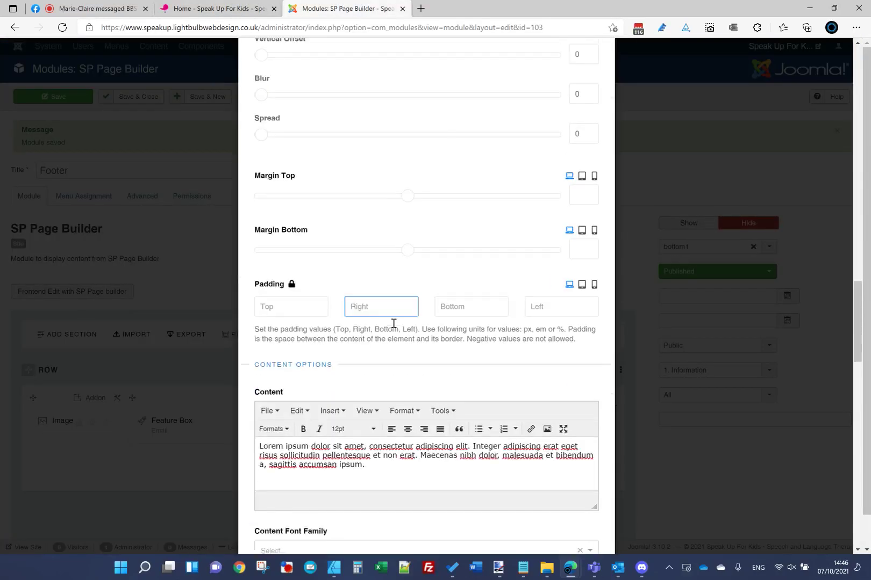
{"action": "right_click", "coordinate": [434, 396]}
{"action": "left_click", "coordinate": [434, 396]}
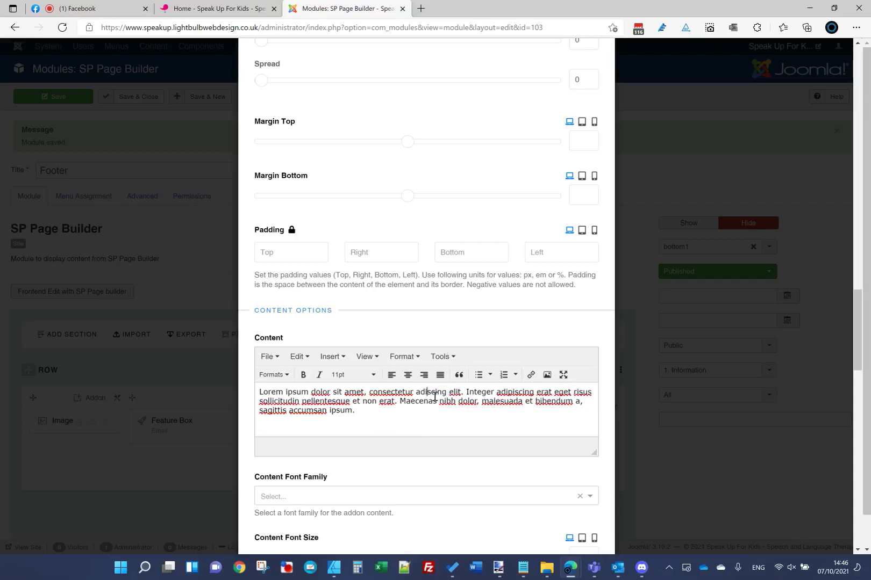
{"action": "key", "text": "ctrl+a"}
{"action": "key", "text": "BackSpace"}
Step: Set the feature box content alignment to Left, apply, and save the footer module
{"action": "scroll", "coordinate": [581, 183], "scroll_direction": "up", "scroll_amount": 20}
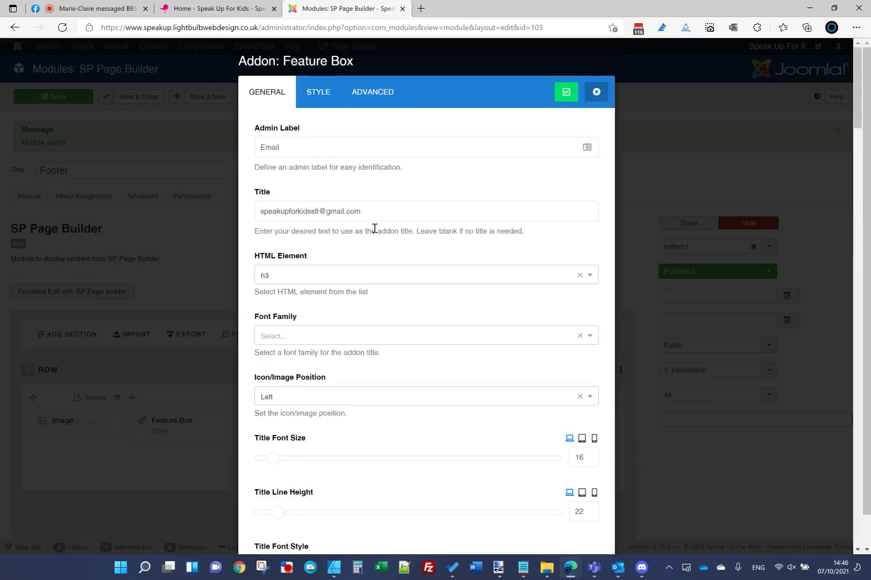
{"action": "scroll", "coordinate": [374, 228], "scroll_direction": "down", "scroll_amount": 12}
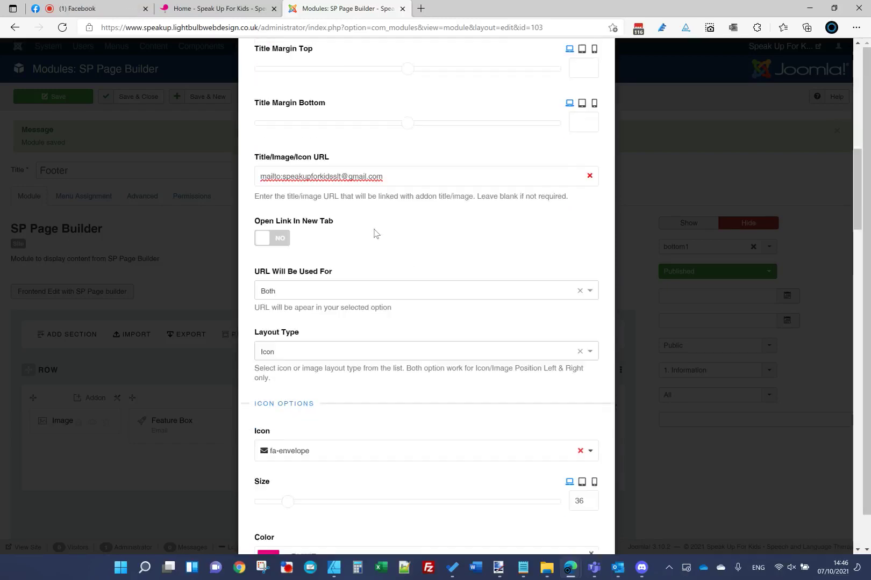
{"action": "scroll", "coordinate": [374, 233], "scroll_direction": "down", "scroll_amount": 14}
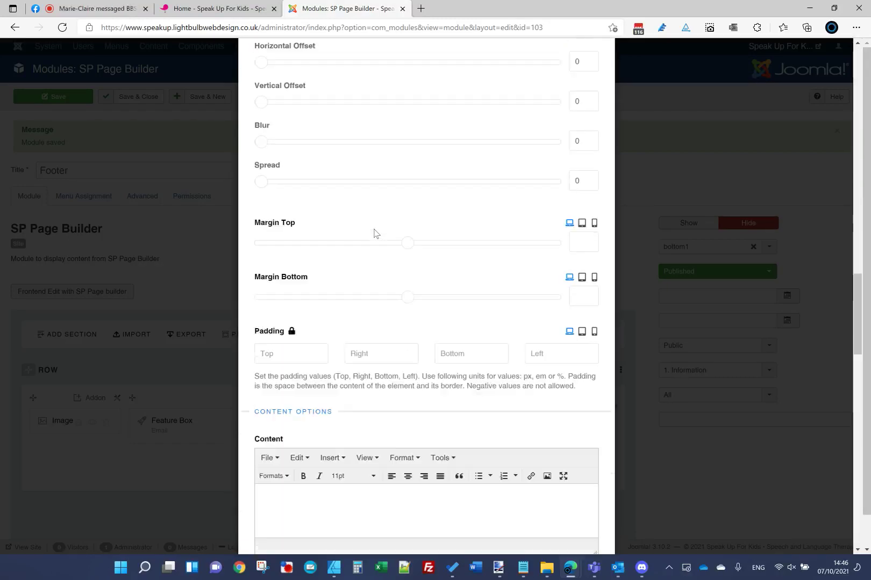
{"action": "scroll", "coordinate": [374, 232], "scroll_direction": "down", "scroll_amount": 10}
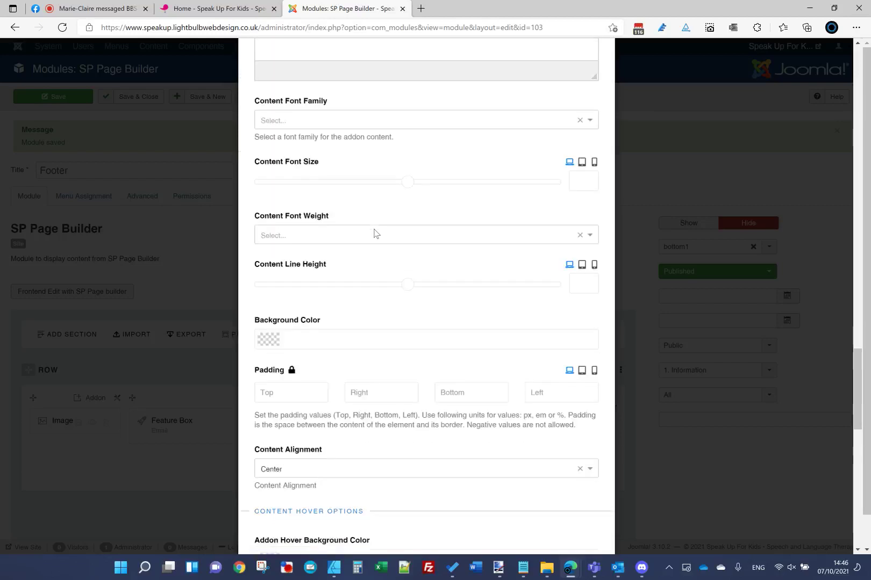
{"action": "scroll", "coordinate": [375, 233], "scroll_direction": "down", "scroll_amount": 3}
{"action": "left_click", "coordinate": [374, 303]}
{"action": "left_click", "coordinate": [375, 321]}
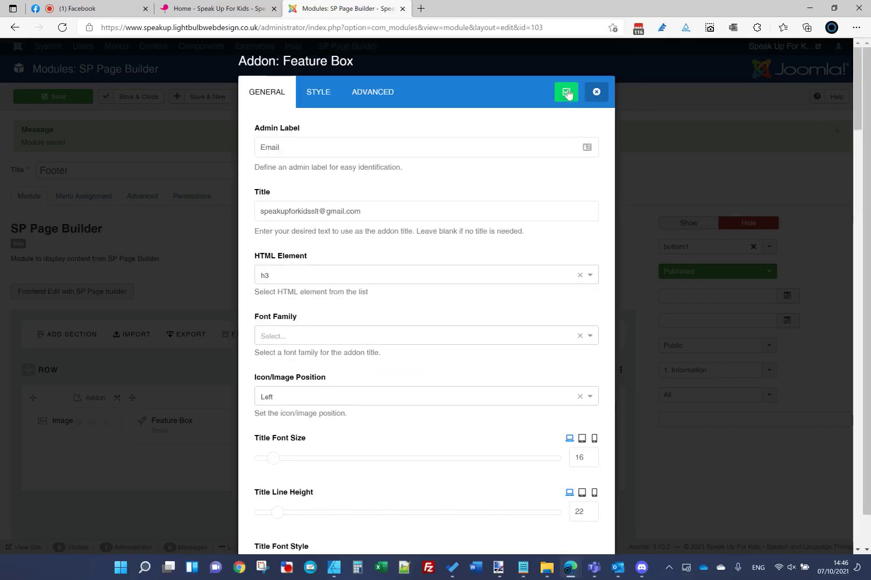
{"action": "left_click", "coordinate": [565, 90]}
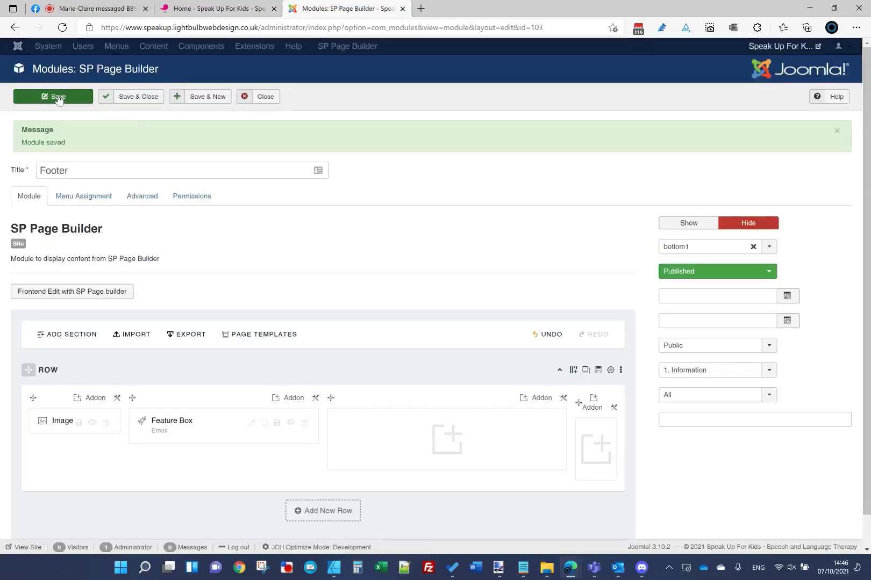
{"action": "left_click", "coordinate": [208, 8]}
Step: Reload the Home - Speak Up For Kids page and compare its footer with the mockup
{"action": "left_click", "coordinate": [211, 27]}
{"action": "left_click", "coordinate": [211, 27]}
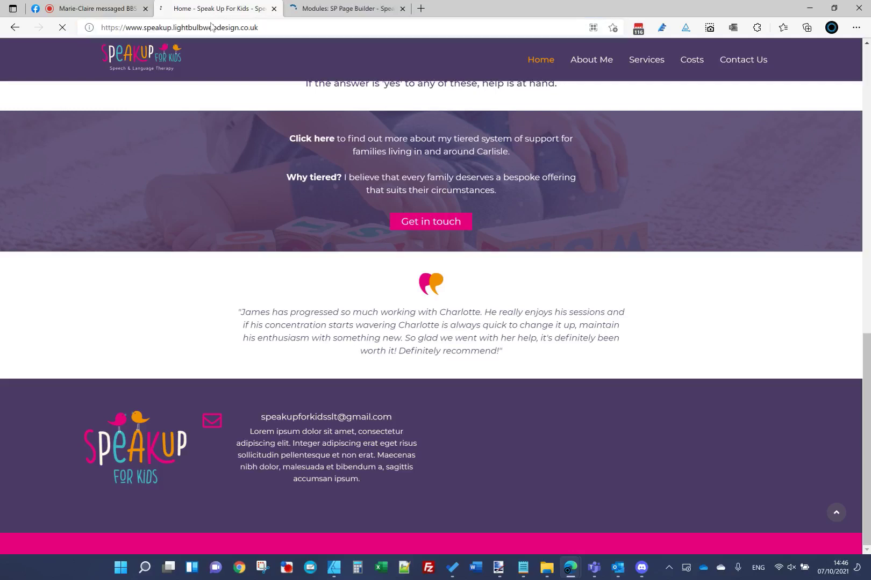
{"action": "key", "text": "Return"}
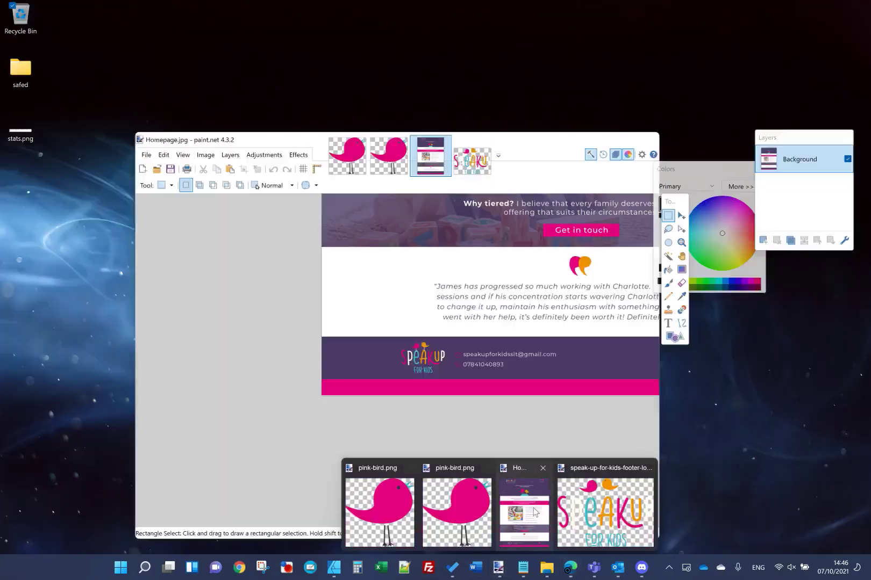
{"action": "left_click", "coordinate": [524, 540]}
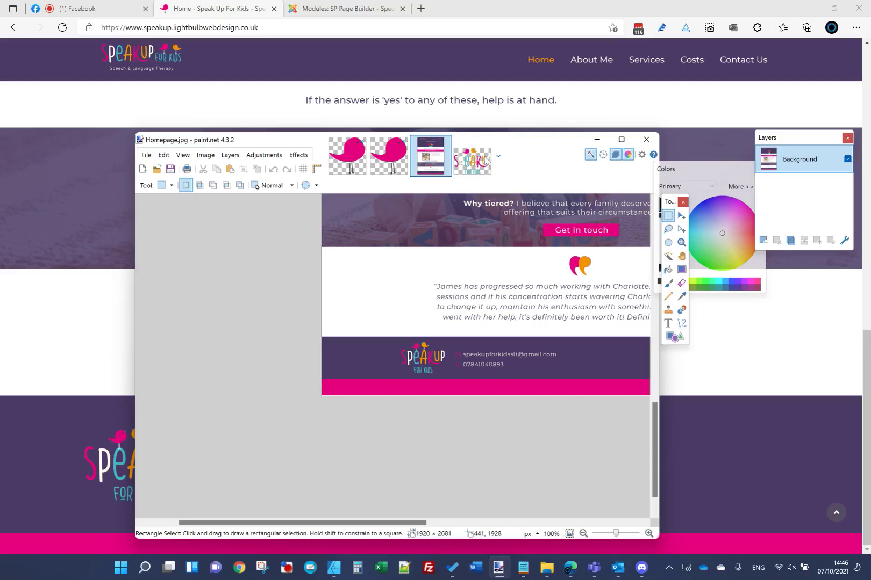
Step: Move the paint.net mockup aside and bring the 'Modules: SP Page Builder' tab to the front
{"action": "left_click_drag", "start_coordinate": [525, 151], "coordinate": [692, 160]}
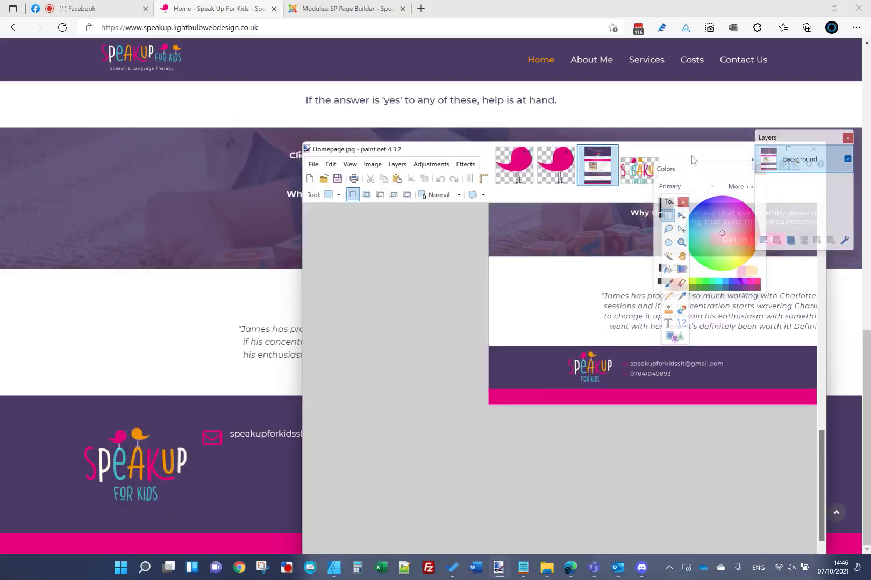
{"action": "left_click", "coordinate": [409, 6]}
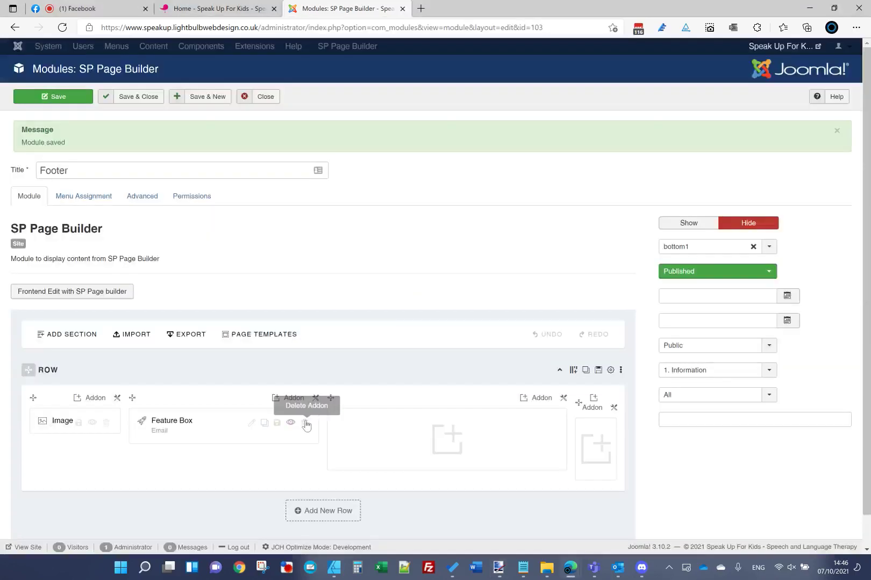
Step: Set the email Feature Box's Title Margin Top to 0 and apply the change
{"action": "left_click", "coordinate": [252, 424]}
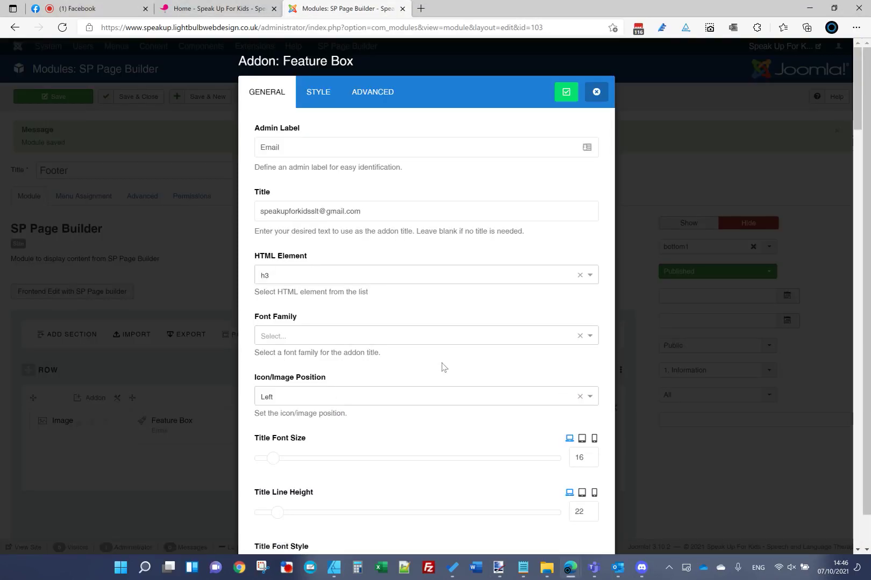
{"action": "scroll", "coordinate": [443, 367], "scroll_direction": "down", "scroll_amount": 7}
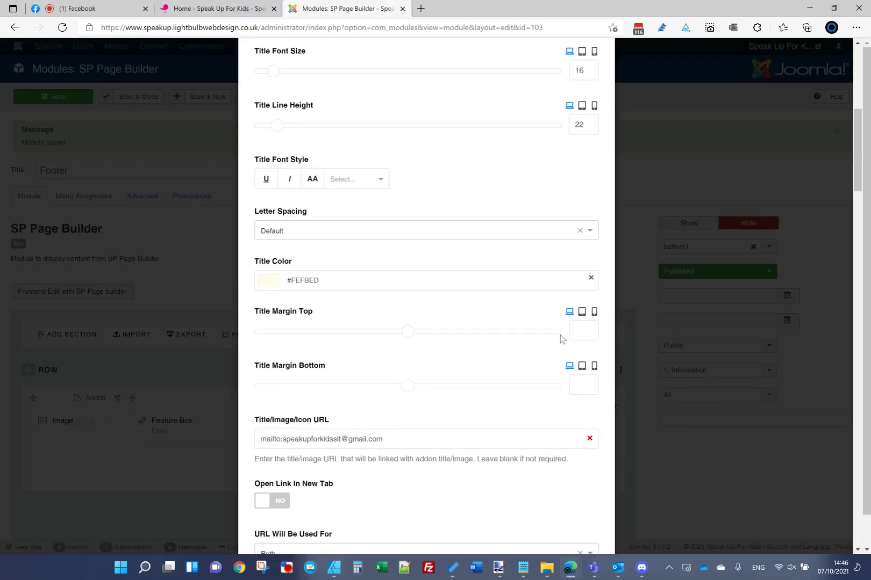
{"action": "left_click", "coordinate": [583, 328]}
{"action": "type", "text": "0"}
{"action": "scroll", "coordinate": [537, 205], "scroll_direction": "up", "scroll_amount": 7}
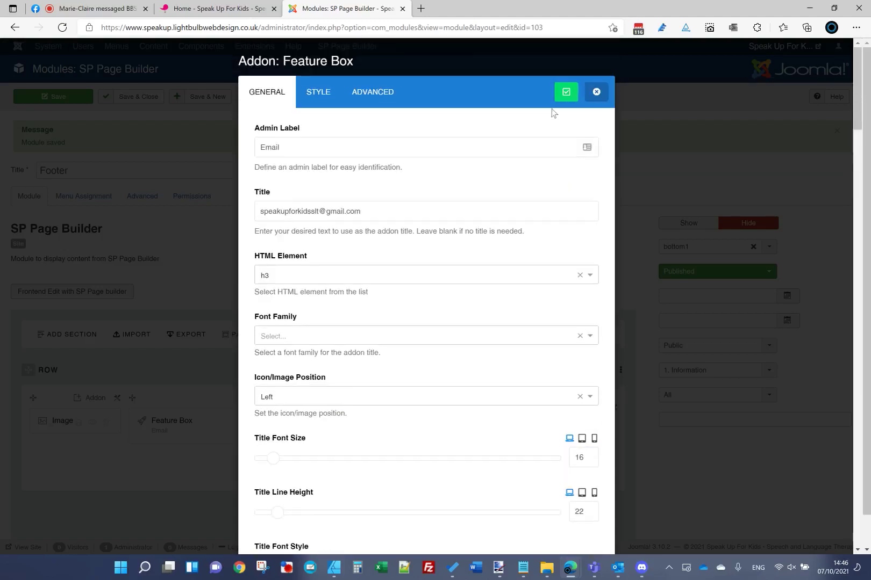
{"action": "left_click", "coordinate": [564, 92]}
Step: Save the Footer module, reload the live homepage, then return to the Modules tab
{"action": "left_click", "coordinate": [63, 102]}
{"action": "left_click", "coordinate": [218, 9]}
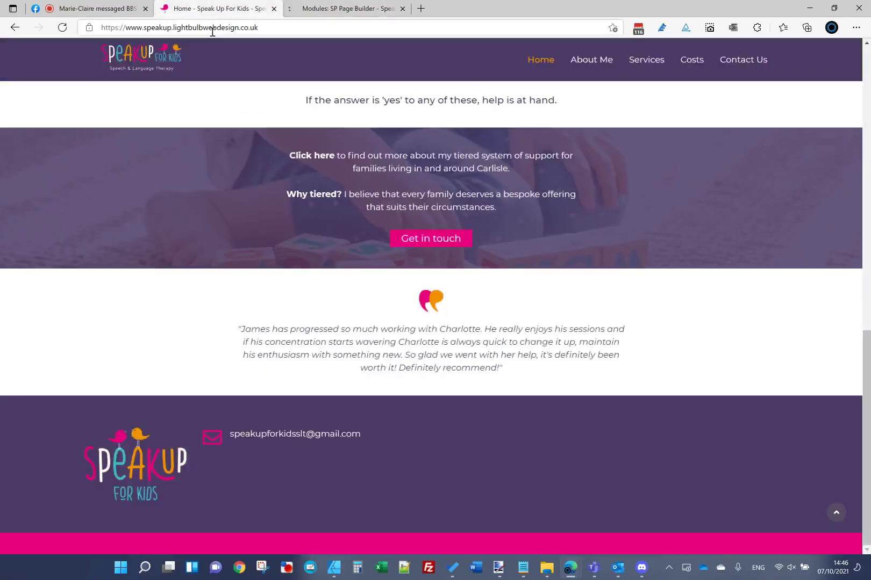
{"action": "left_click", "coordinate": [213, 28]}
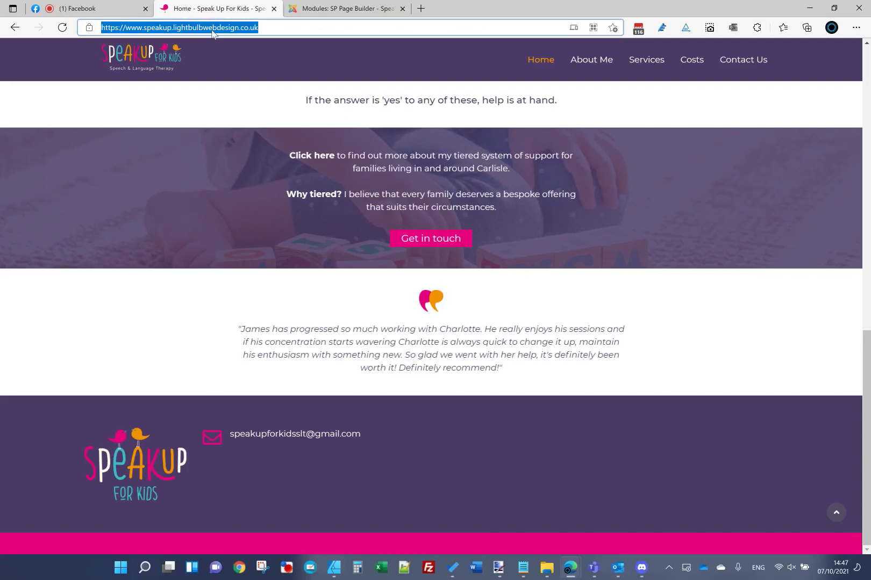
{"action": "key", "text": "Return"}
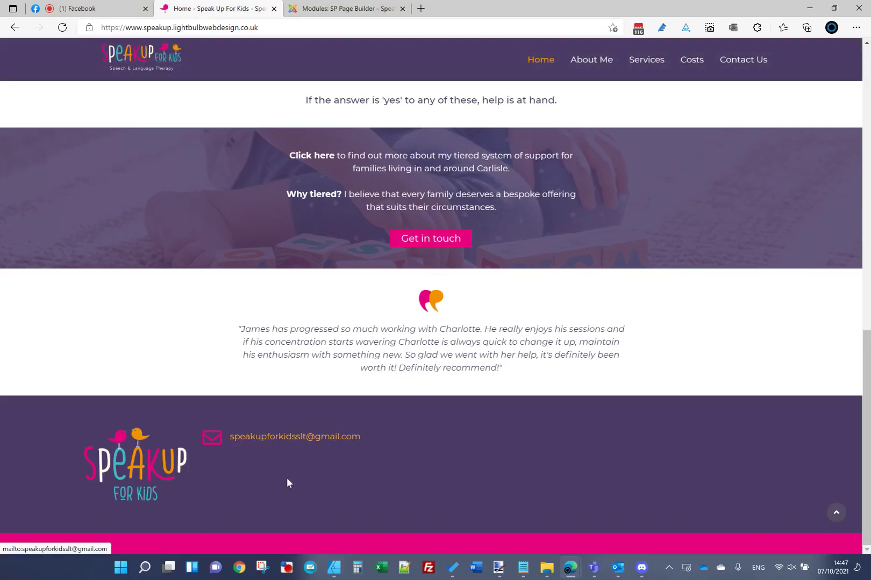
{"action": "left_click", "coordinate": [344, 9]}
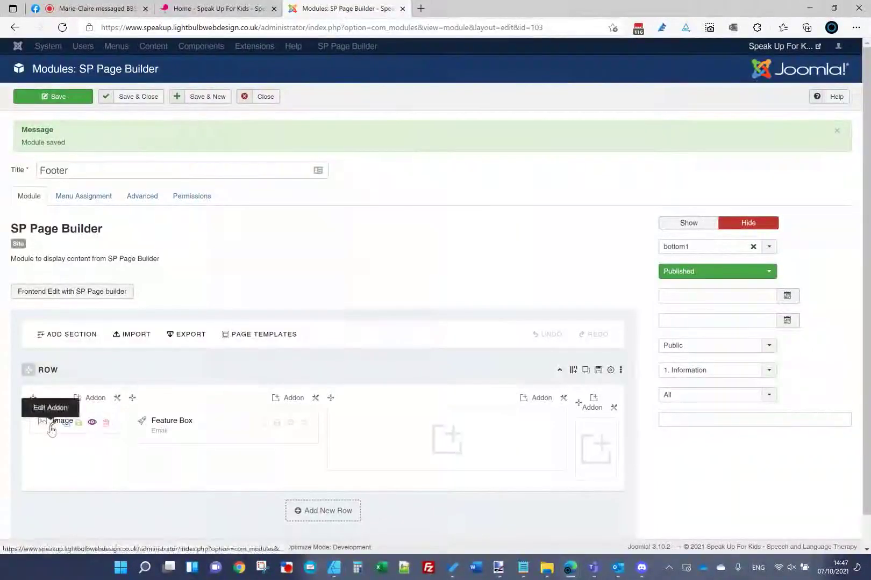
Step: Set the footer logo Image addon's style margins to 0 auto 0 0
{"action": "left_click", "coordinate": [52, 425]}
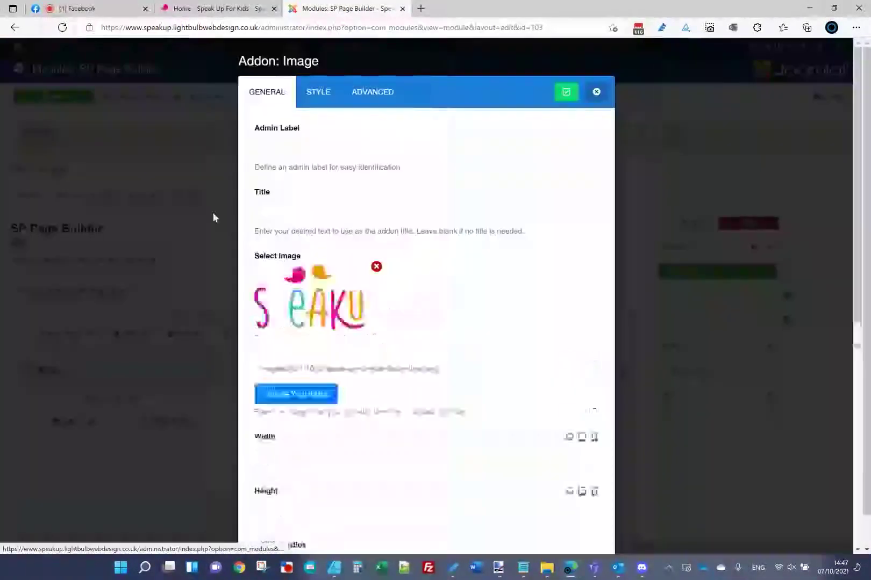
{"action": "left_click", "coordinate": [321, 97]}
{"action": "scroll", "coordinate": [278, 403], "scroll_direction": "down", "scroll_amount": 2}
{"action": "left_click", "coordinate": [292, 403]}
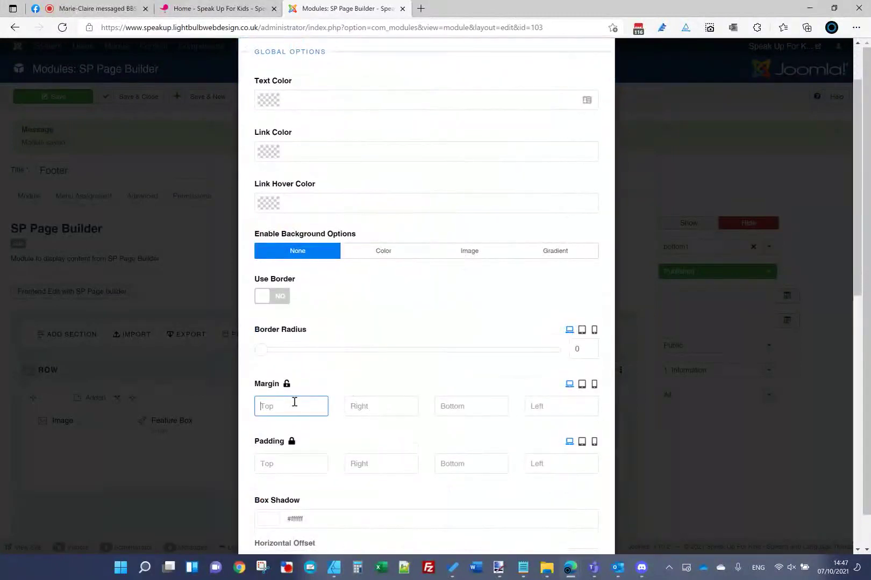
{"action": "type", "text": "auto"}
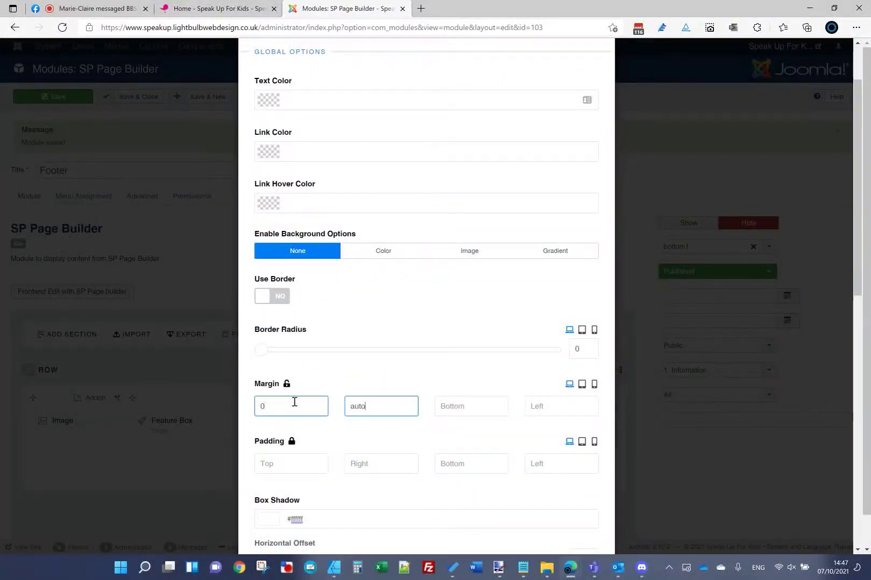
{"action": "key", "text": "Tab"}
{"action": "type", "text": "0"}
{"action": "key", "text": "Tab"}
{"action": "type", "text": "a"}
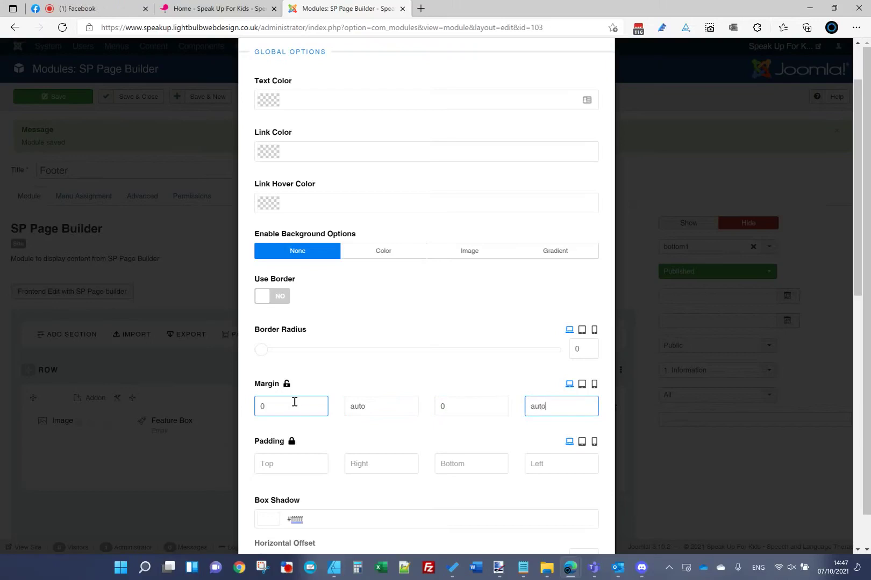
{"action": "scroll", "coordinate": [346, 388], "scroll_direction": "up", "scroll_amount": 3}
Step: Turn on Custom Addon Width for the logo image and set the width to 70
{"action": "left_click", "coordinate": [376, 92]}
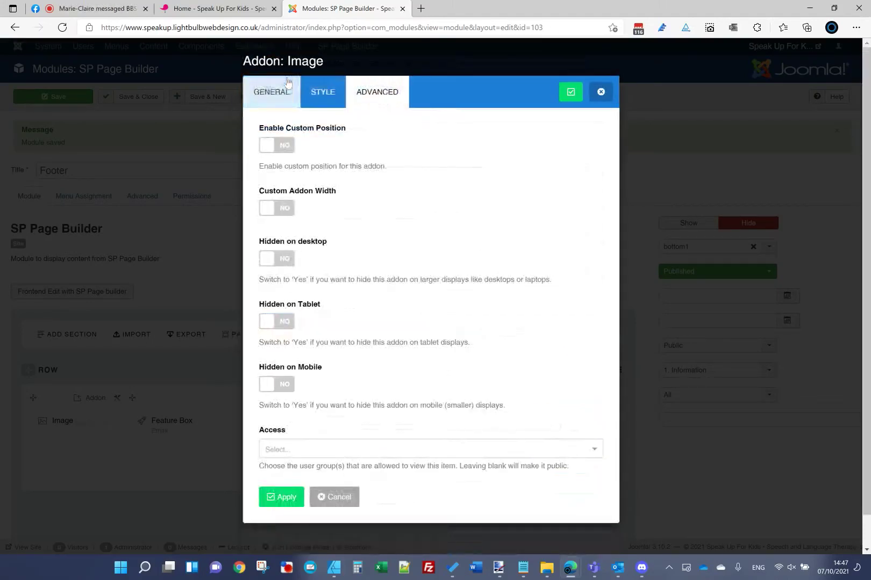
{"action": "left_click", "coordinate": [292, 212]}
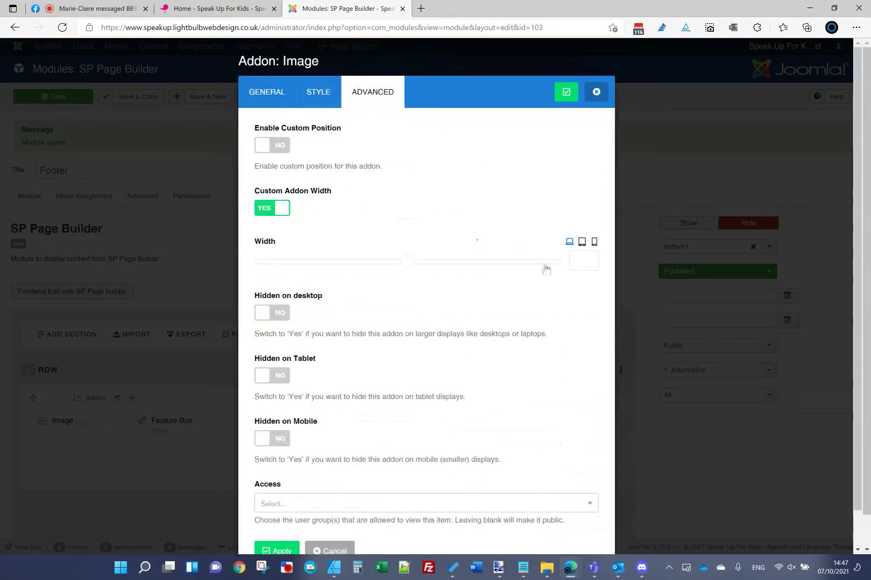
{"action": "left_click", "coordinate": [581, 262]}
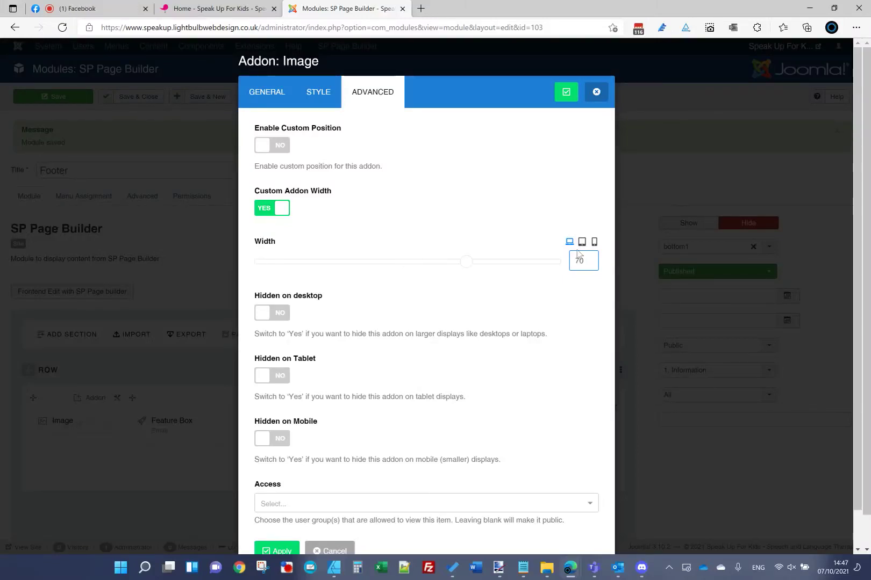
{"action": "left_click", "coordinate": [582, 243]}
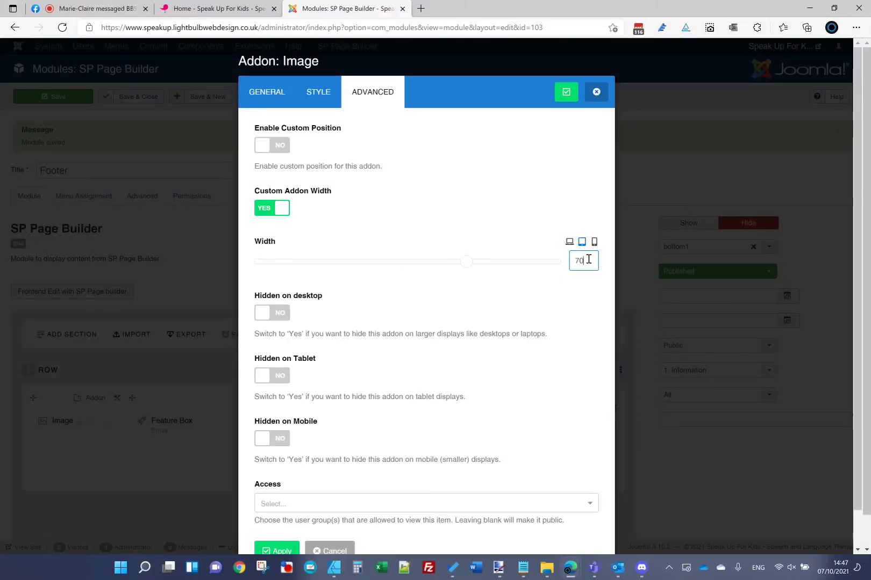
{"action": "left_click", "coordinate": [594, 242]}
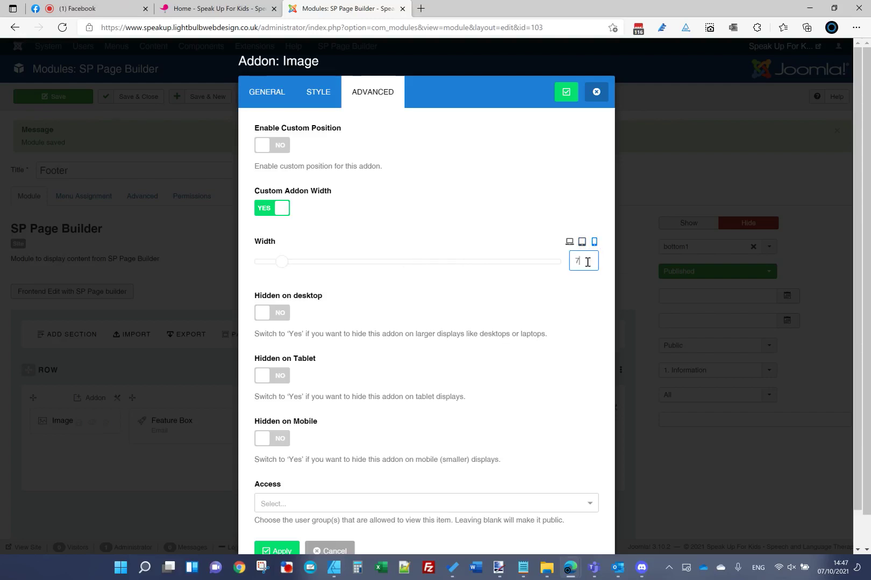
{"action": "double_click", "coordinate": [577, 263]}
{"action": "key", "text": "BackSpace"}
{"action": "left_click", "coordinate": [571, 244]}
{"action": "left_click", "coordinate": [587, 258]}
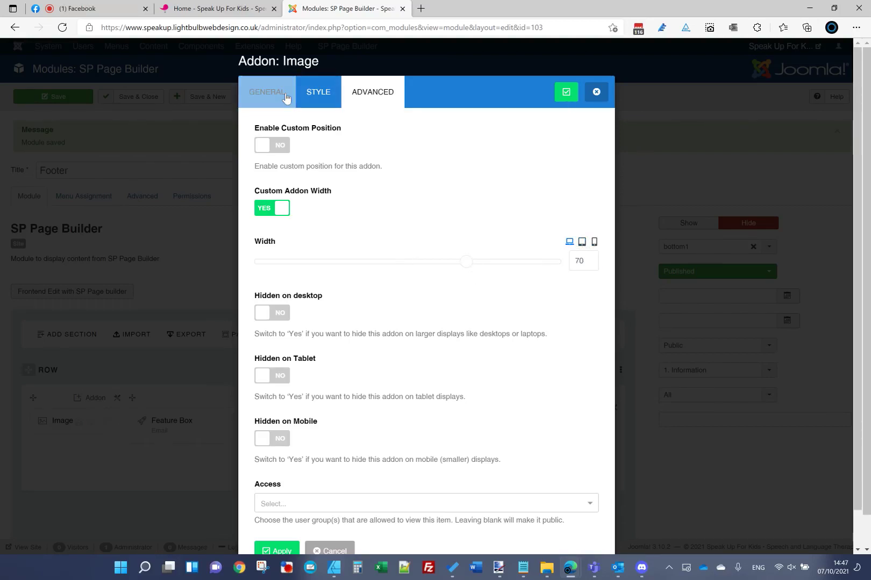
Step: Correct the image's left margin, apply, save the Footer module and reload the homepage
{"action": "left_click", "coordinate": [318, 91]}
{"action": "scroll", "coordinate": [404, 267], "scroll_direction": "down", "scroll_amount": 3}
{"action": "scroll", "coordinate": [404, 267], "scroll_direction": "down", "scroll_amount": 2}
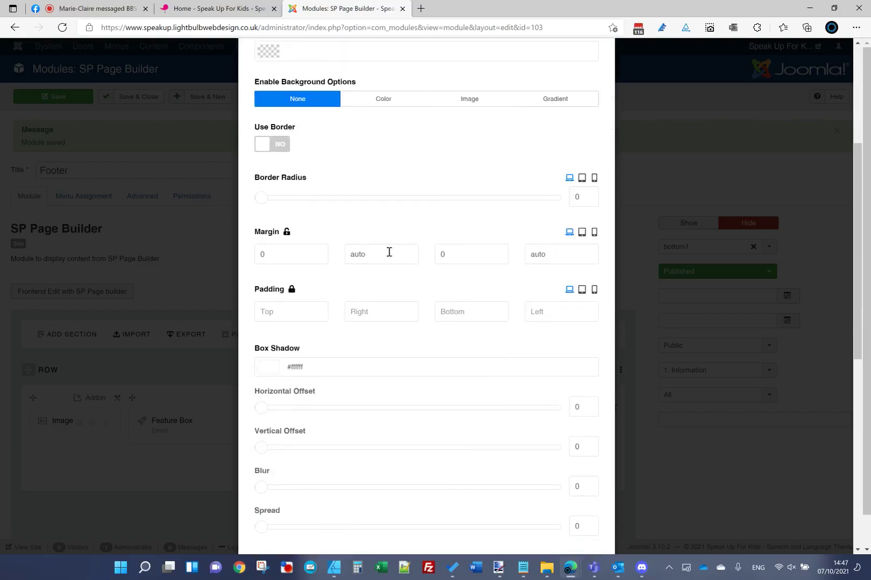
{"action": "left_click", "coordinate": [552, 251]}
{"action": "key", "text": "ctrl+a"}
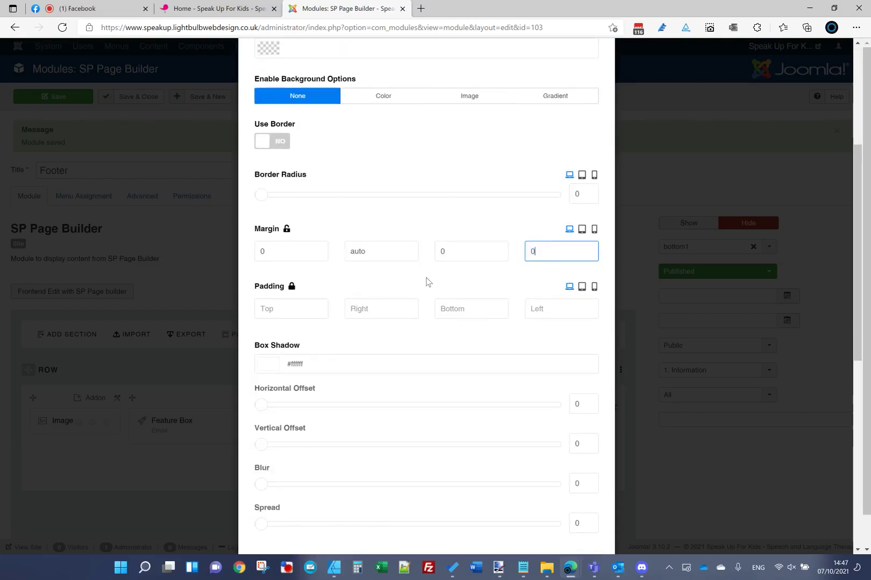
{"action": "scroll", "coordinate": [578, 128], "scroll_direction": "up", "scroll_amount": 5}
{"action": "left_click", "coordinate": [567, 97]}
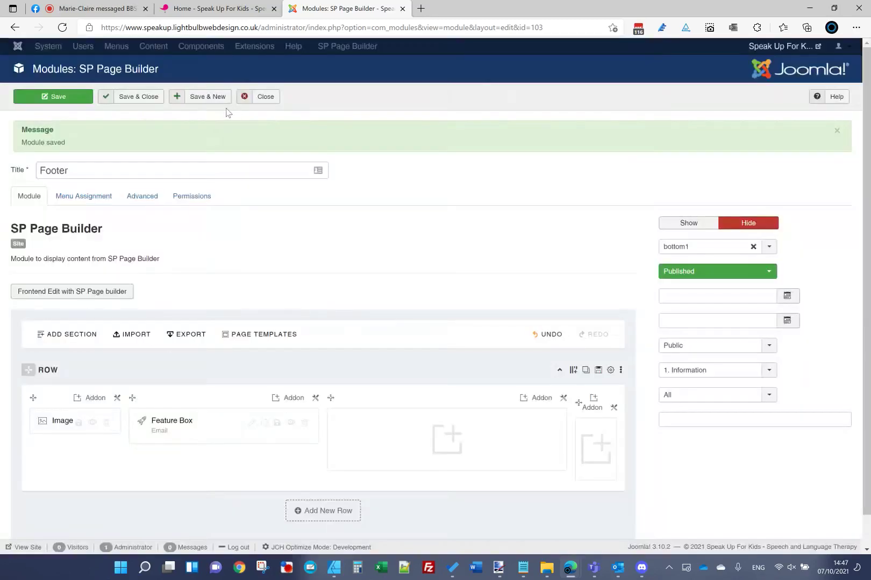
{"action": "left_click", "coordinate": [59, 98]}
{"action": "left_click", "coordinate": [217, 8]}
{"action": "left_click", "coordinate": [220, 27]}
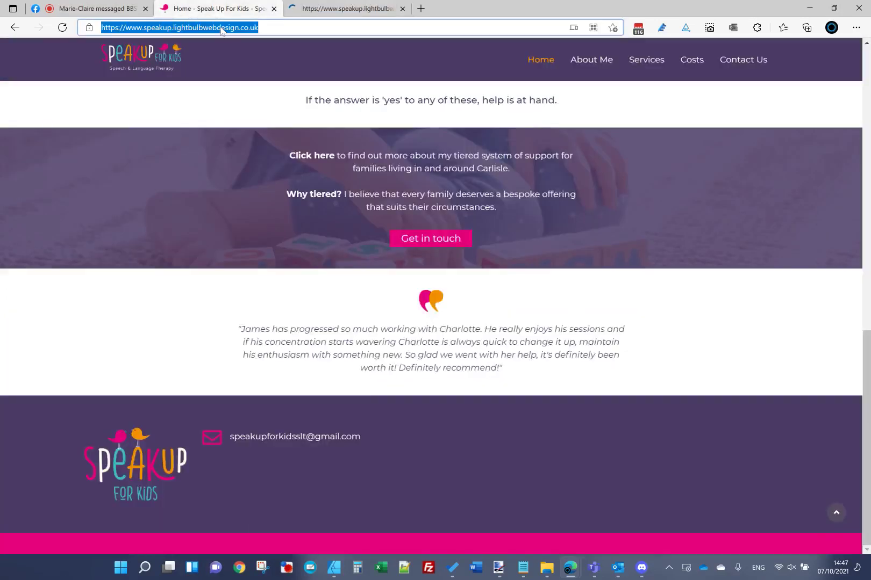
{"action": "key", "text": "Return"}
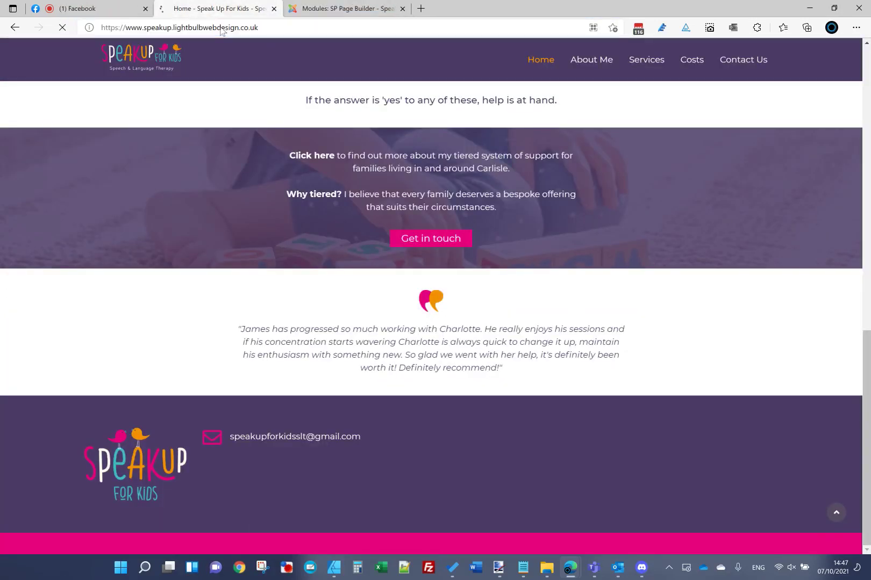
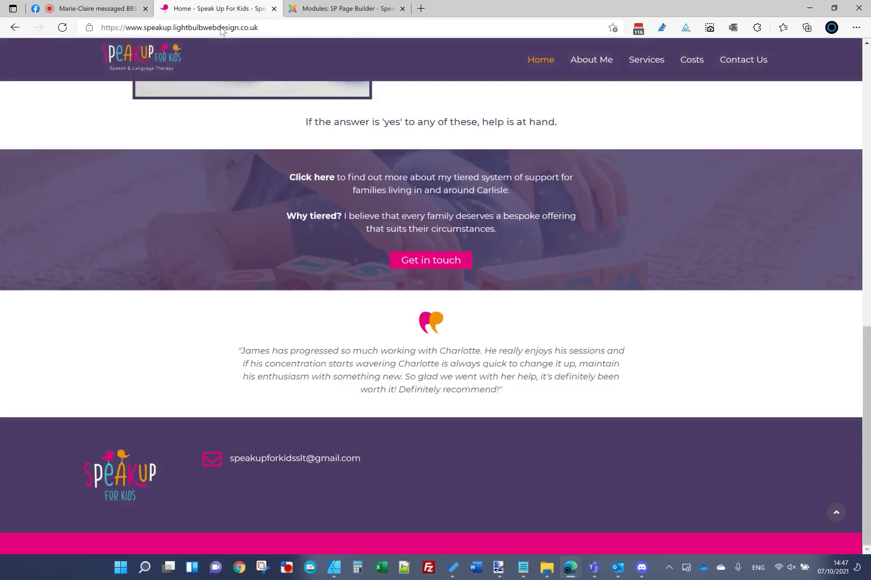
Step: Set the footer logo Image addon's Advanced width to 85 and save the module
{"action": "left_click", "coordinate": [323, 12]}
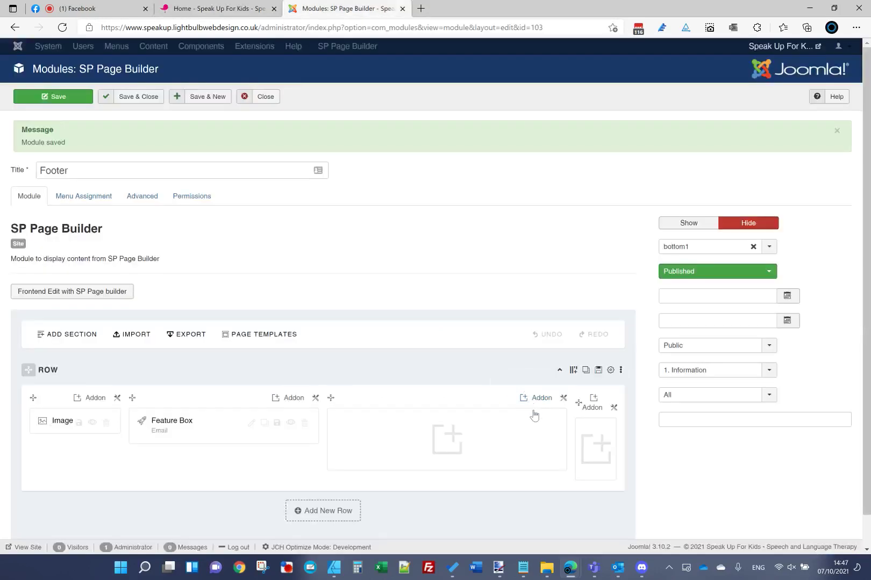
{"action": "left_click", "coordinate": [56, 425]}
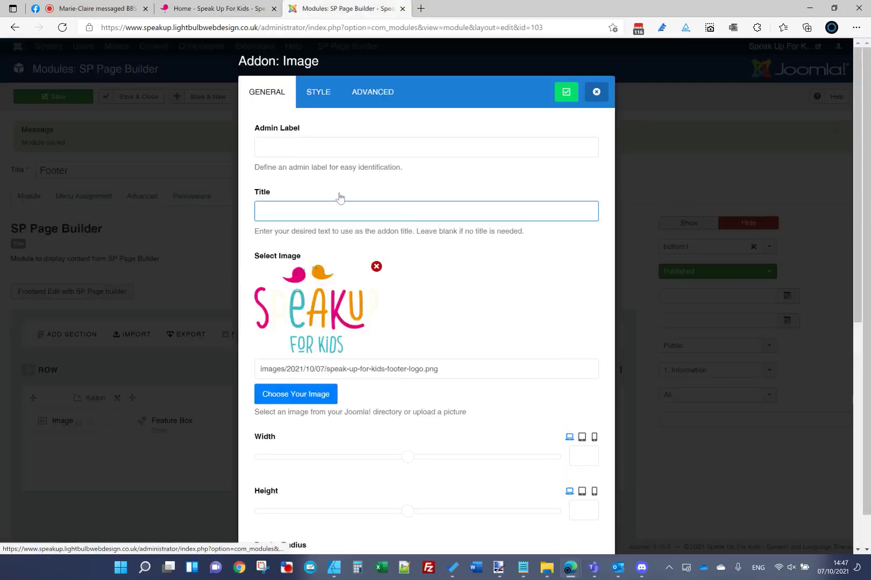
{"action": "left_click", "coordinate": [333, 94]}
{"action": "left_click", "coordinate": [371, 92]}
{"action": "double_click", "coordinate": [578, 266]}
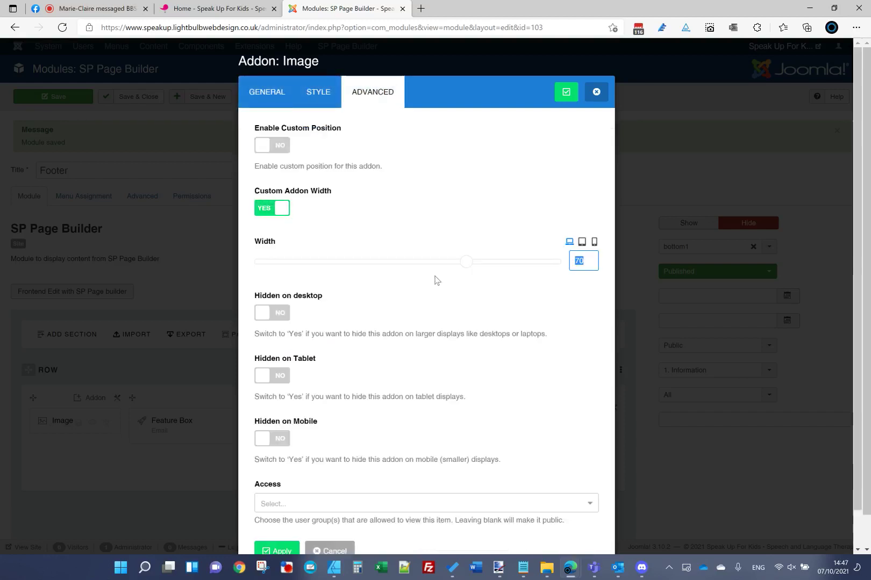
{"action": "type", "text": "85"}
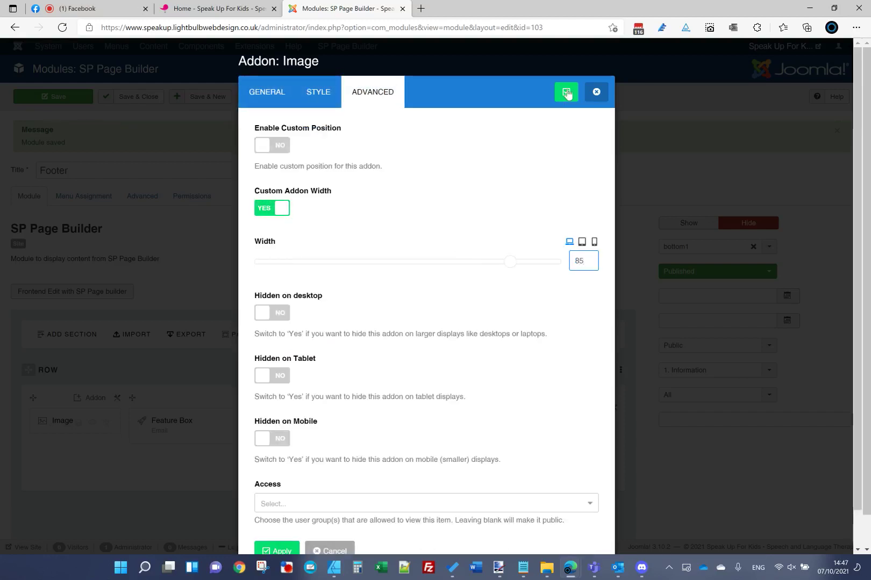
{"action": "left_click", "coordinate": [567, 92]}
{"action": "left_click", "coordinate": [57, 96]}
Step: Reload the live homepage to check the larger logo
{"action": "left_click", "coordinate": [206, 9]}
{"action": "left_click", "coordinate": [204, 33]}
{"action": "key", "text": "Return"}
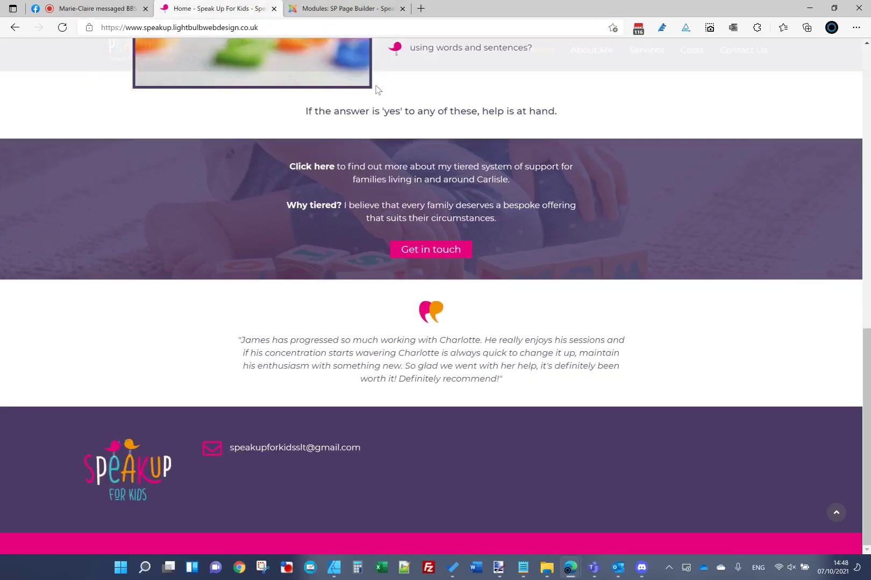
{"action": "key", "text": "ctrl+Tab"}
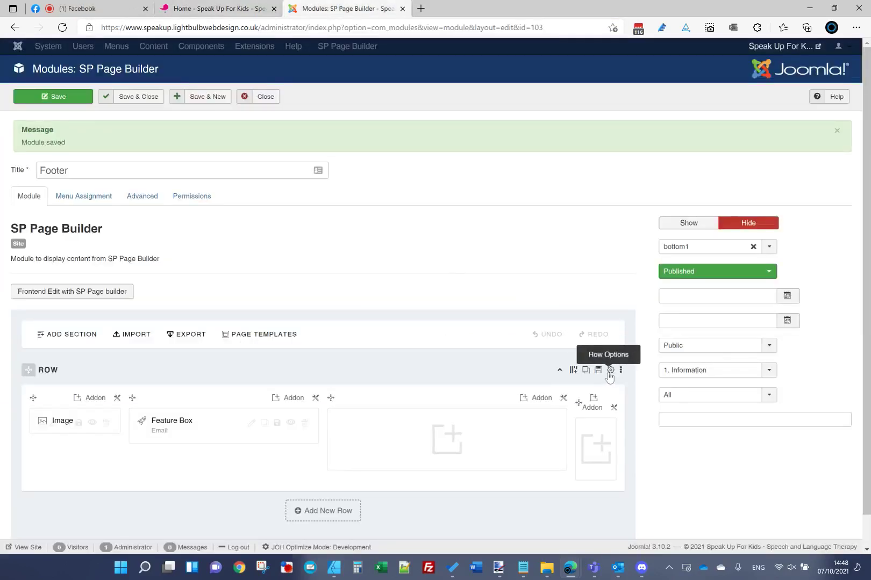
Step: Turn on Vertical Align in the footer row options and set content alignment to Center
{"action": "left_click", "coordinate": [610, 369]}
{"action": "scroll", "coordinate": [385, 352], "scroll_direction": "down", "scroll_amount": 4}
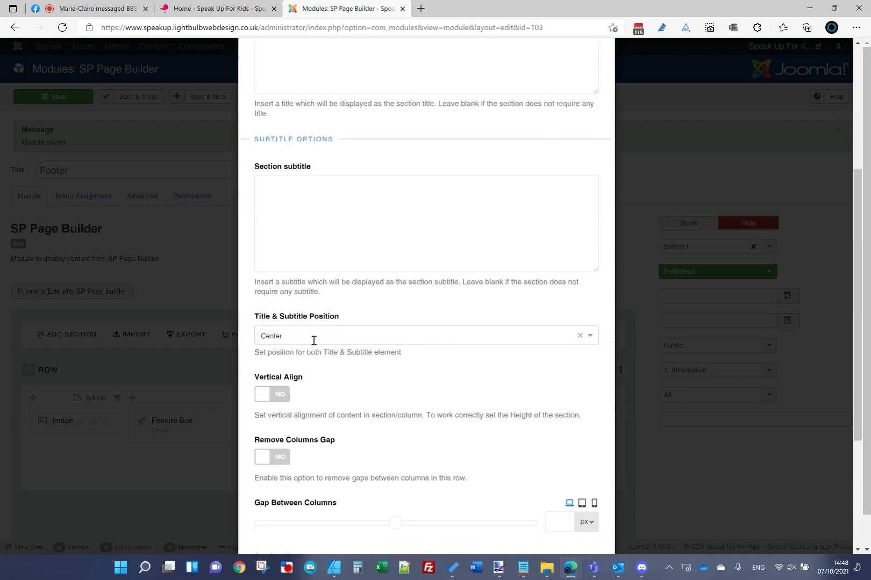
{"action": "scroll", "coordinate": [316, 383], "scroll_direction": "down", "scroll_amount": 1}
{"action": "left_click", "coordinate": [271, 317]}
{"action": "left_click", "coordinate": [325, 382]}
{"action": "left_click", "coordinate": [311, 417]}
{"action": "scroll", "coordinate": [514, 135], "scroll_direction": "up", "scroll_amount": 6}
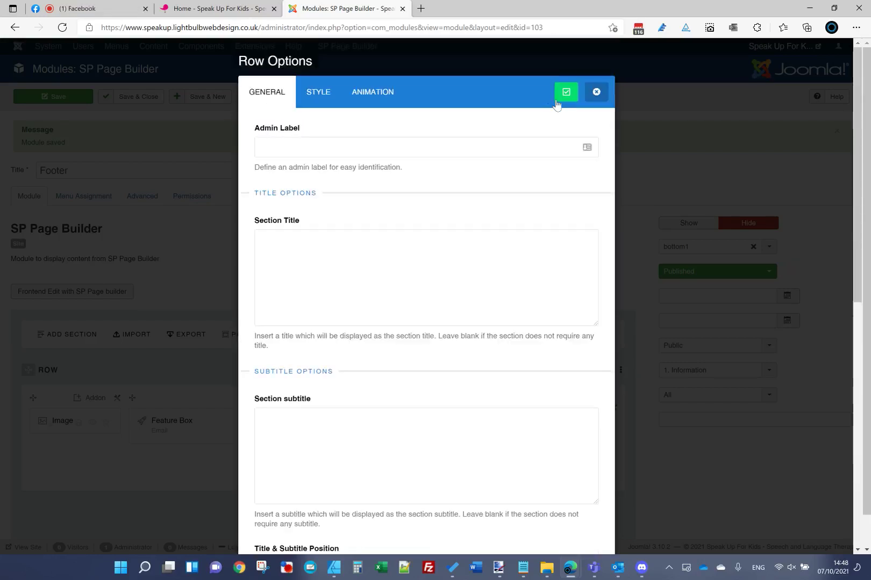
{"action": "left_click", "coordinate": [565, 92]}
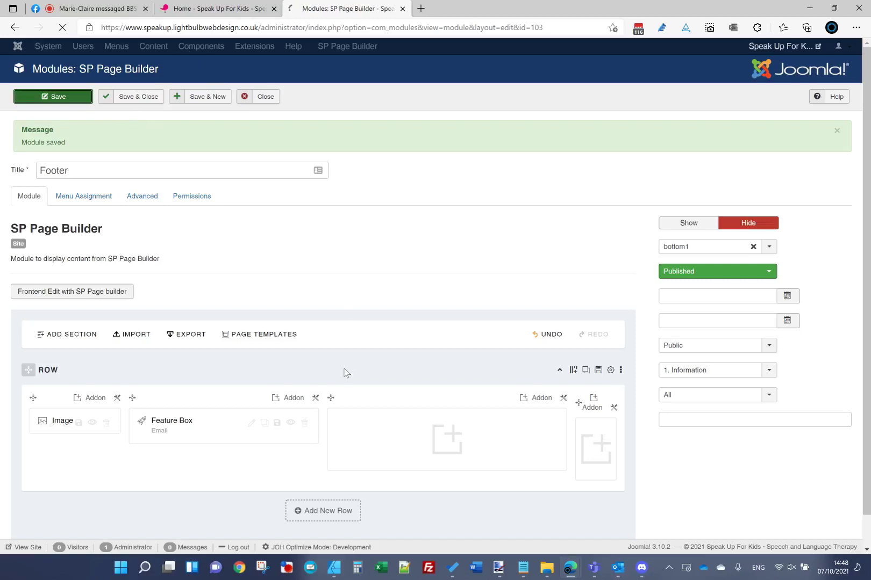
Step: Duplicate the email Feature Box and clear the copy's linked margin values
{"action": "left_click", "coordinate": [265, 424]}
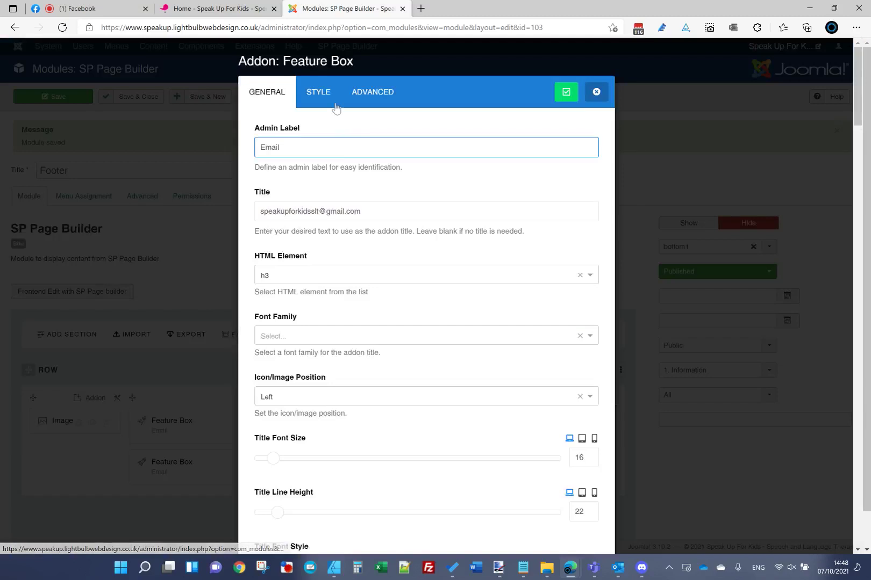
{"action": "left_click", "coordinate": [317, 91]}
{"action": "scroll", "coordinate": [392, 200], "scroll_direction": "down", "scroll_amount": 4}
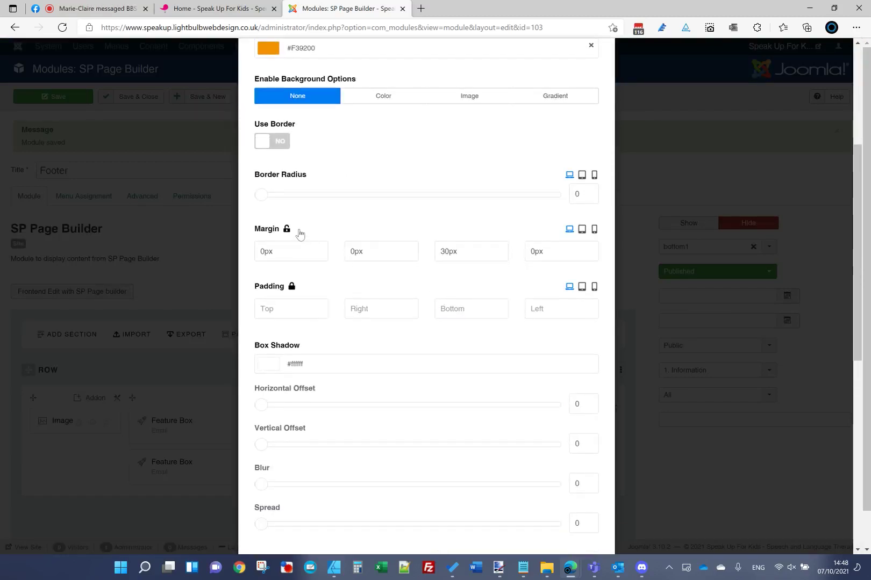
{"action": "left_click", "coordinate": [286, 229]}
{"action": "key", "text": "BackSpace"}
{"action": "scroll", "coordinate": [541, 132], "scroll_direction": "up", "scroll_amount": 5}
{"action": "left_click", "coordinate": [566, 91]}
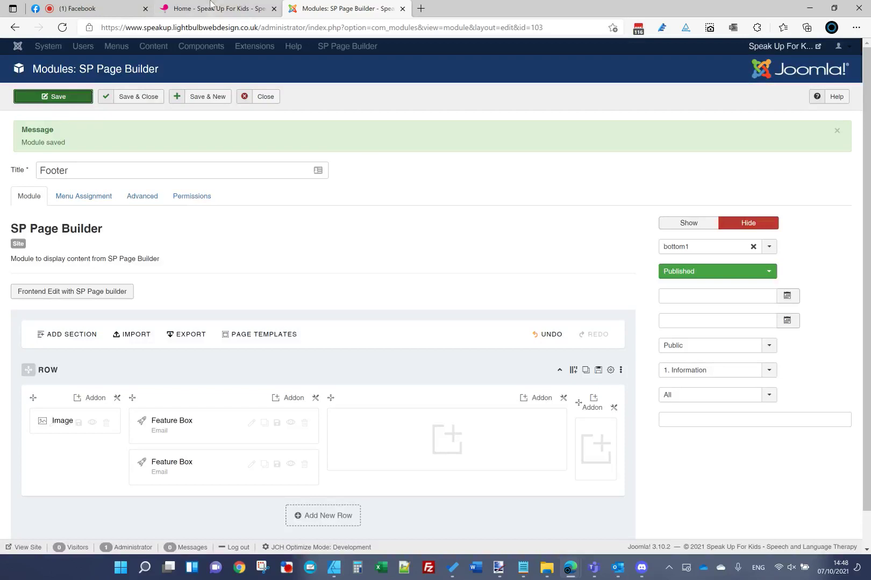
Step: Save the module, reload the live homepage and compare it with the mockup
{"action": "left_click", "coordinate": [218, 8]}
{"action": "left_click", "coordinate": [221, 27]}
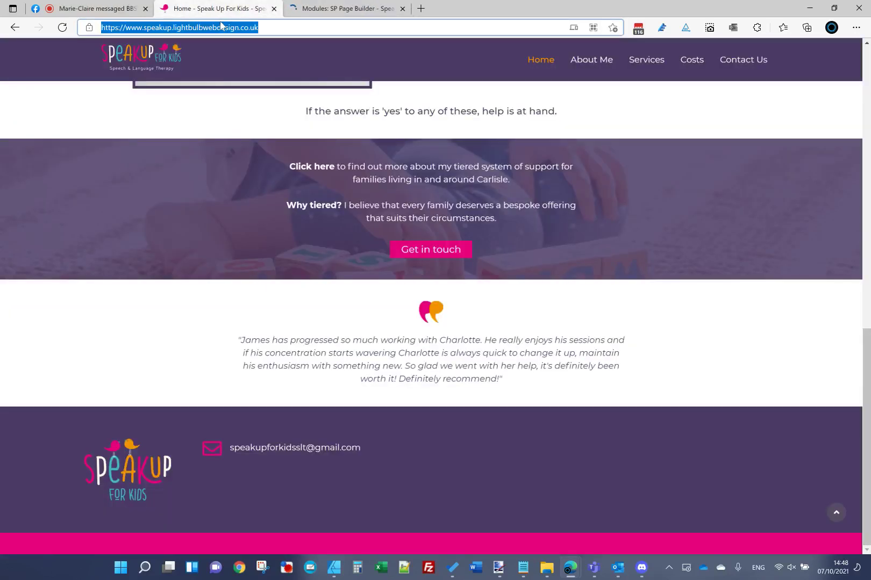
{"action": "key", "text": "Return"}
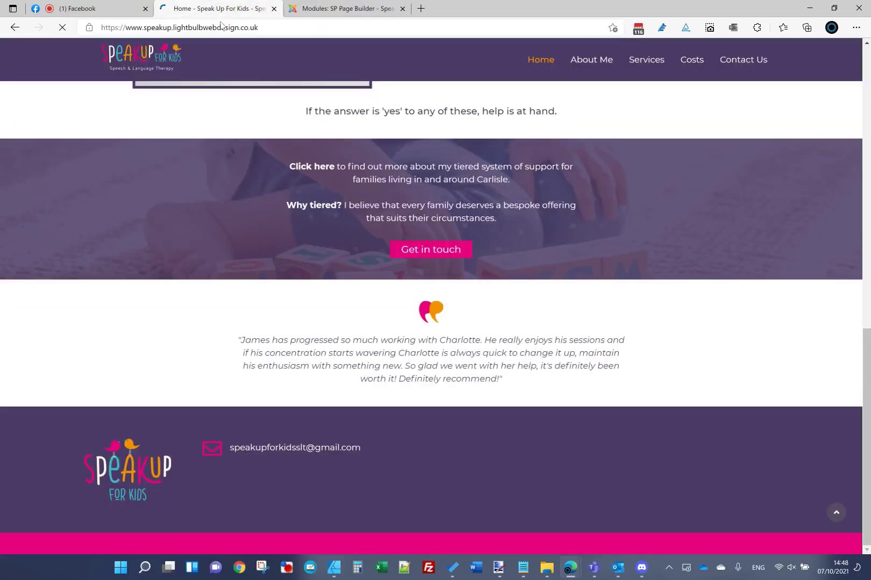
{"action": "mouse_move", "coordinate": [499, 566]}
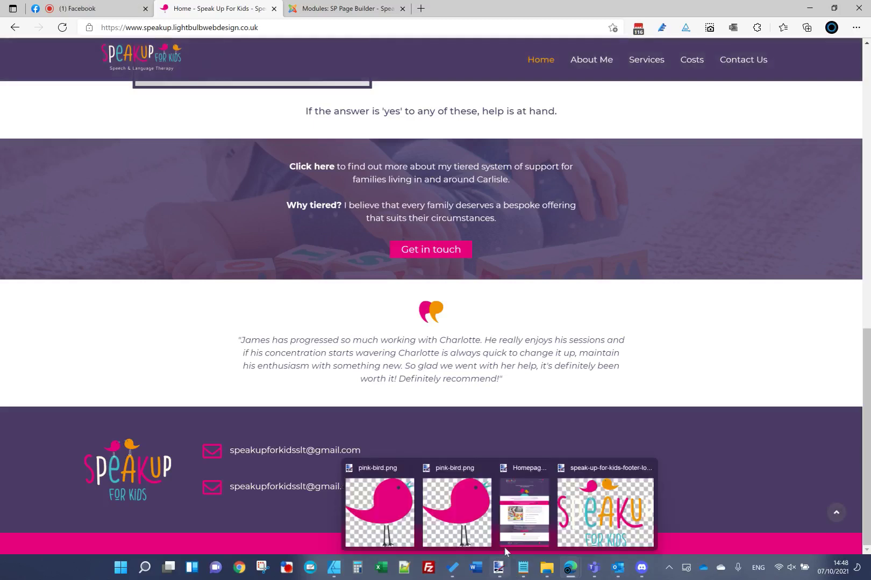
{"action": "left_click", "coordinate": [524, 462]}
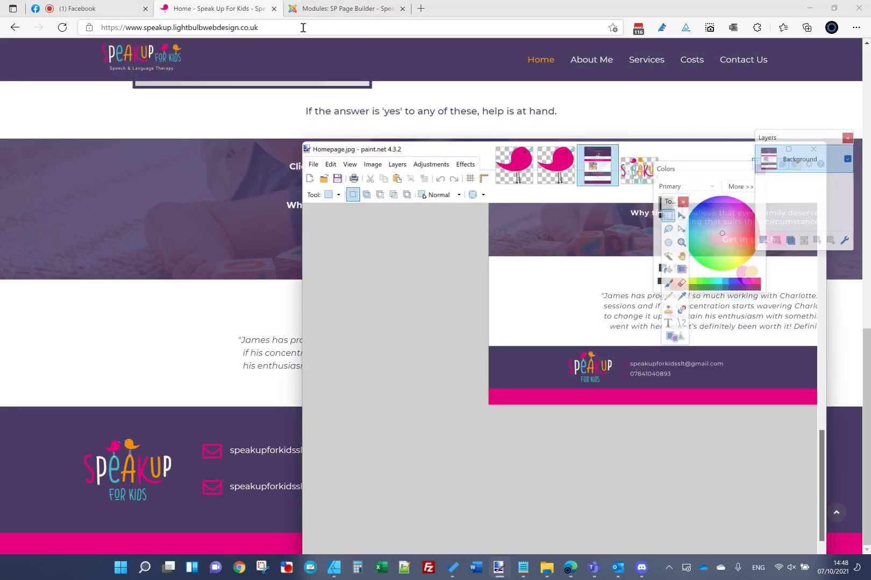
{"action": "left_click", "coordinate": [215, 9]}
{"action": "left_click", "coordinate": [344, 9]}
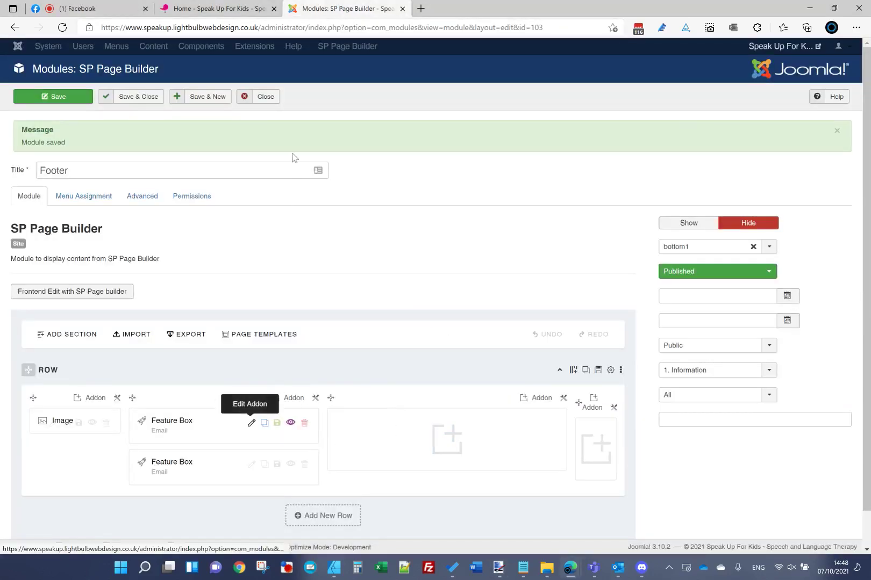
Step: Reduce the first email Feature Box's bottom margin, save, and check the live site
{"action": "left_click", "coordinate": [251, 428]}
{"action": "left_click", "coordinate": [318, 92]}
{"action": "left_click_drag", "start_coordinate": [440, 480], "coordinate": [445, 483]}
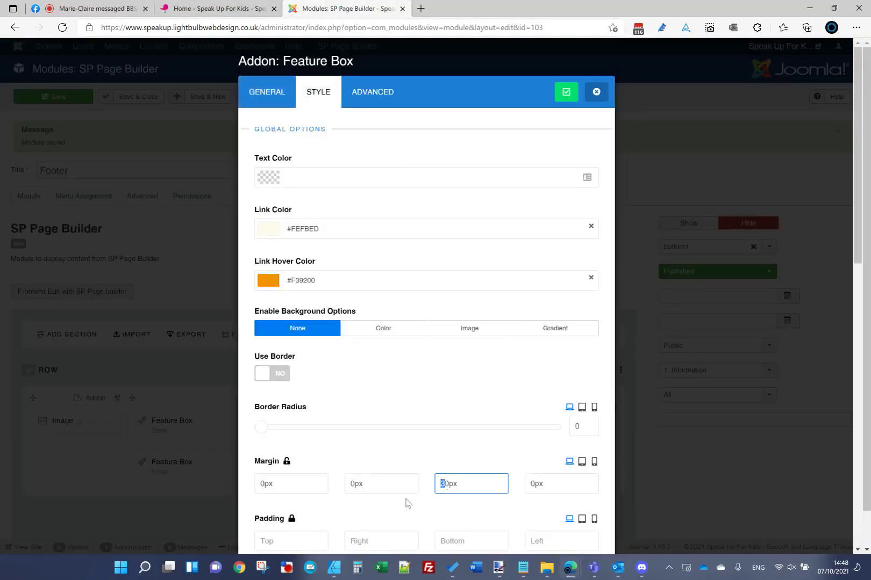
{"action": "left_click", "coordinate": [566, 92]}
{"action": "left_click", "coordinate": [57, 98]}
{"action": "left_click", "coordinate": [164, 11]}
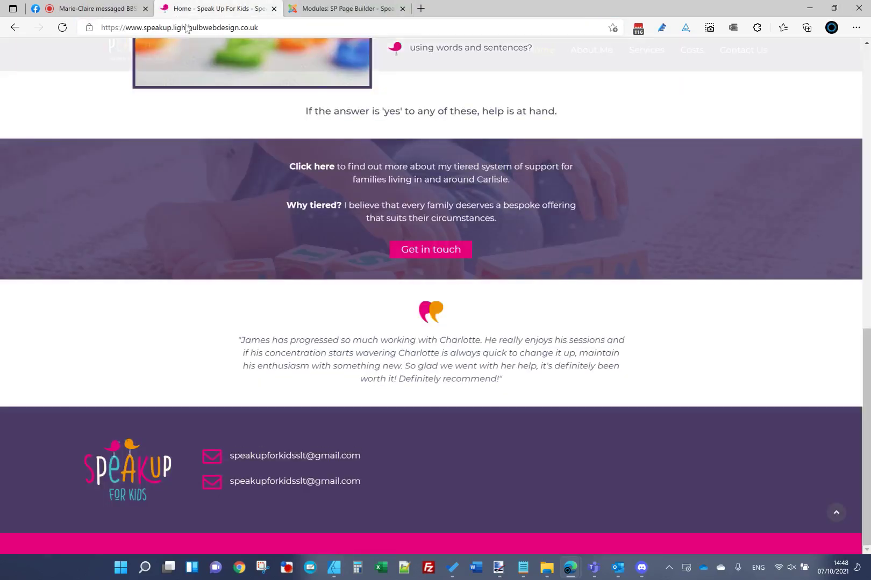
{"action": "left_click", "coordinate": [347, 9]}
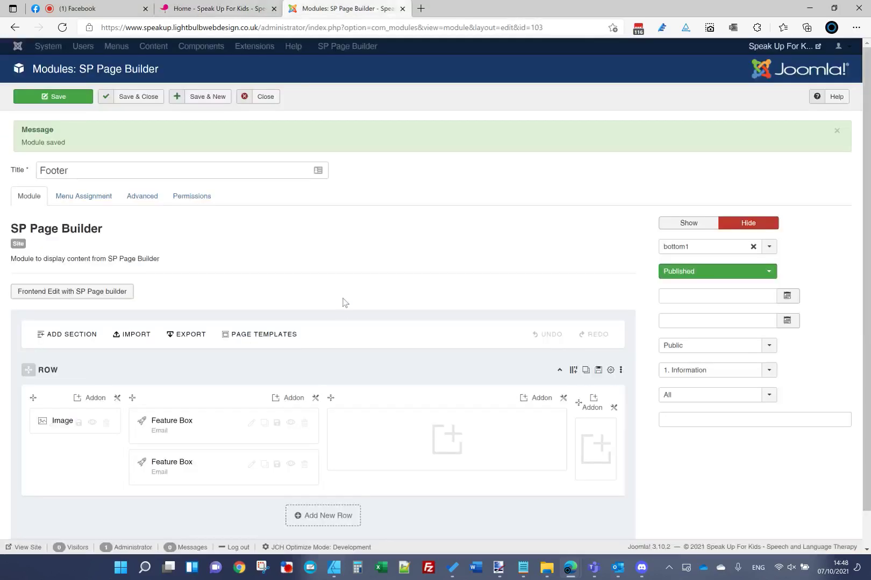
Step: Label the second Feature Box Phone and paste the phone number as its title
{"action": "left_click", "coordinate": [252, 464]}
{"action": "left_click_drag", "start_coordinate": [301, 146], "coordinate": [6, 165]}
{"action": "type", "text": "Phone"}
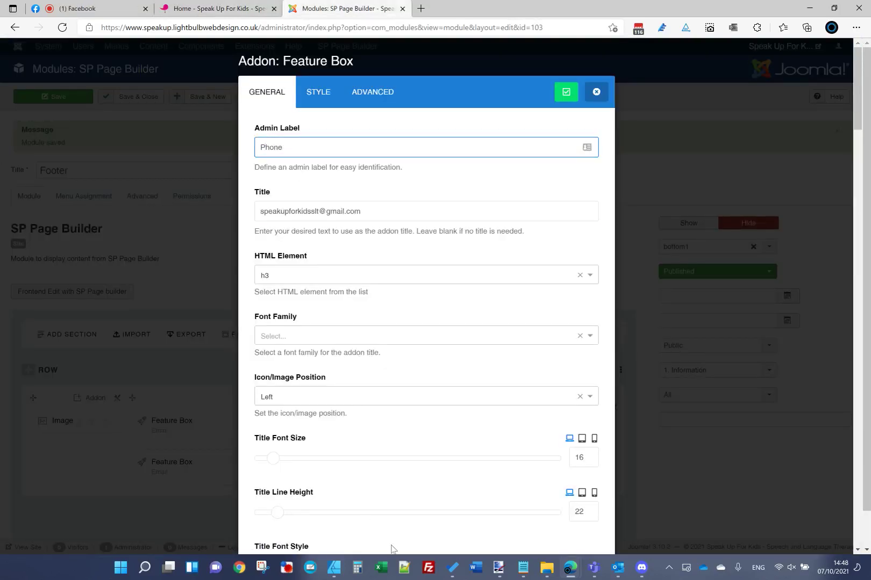
{"action": "mouse_move", "coordinate": [523, 567]}
{"action": "left_click", "coordinate": [580, 510]}
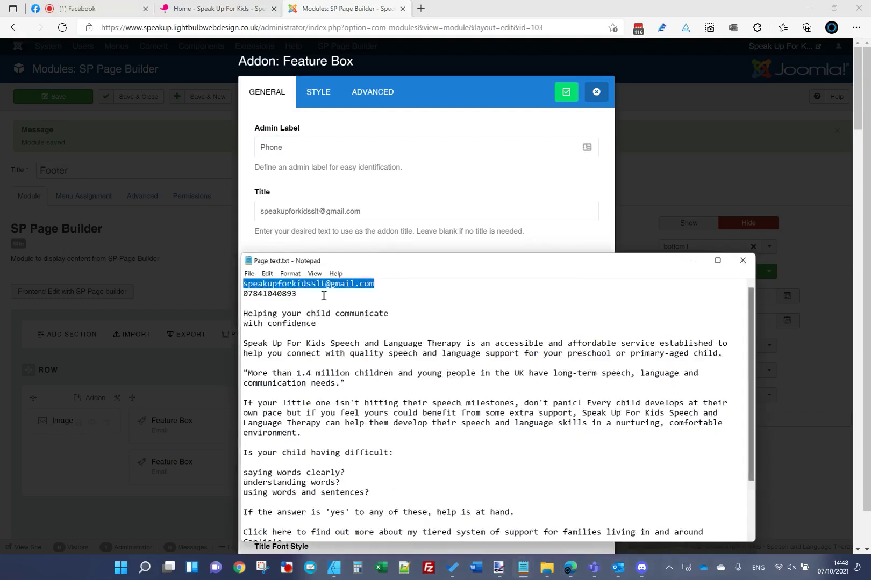
{"action": "left_click_drag", "start_coordinate": [324, 296], "coordinate": [220, 291]}
{"action": "key", "text": "ctrl+c"}
{"action": "left_click", "coordinate": [353, 210]}
{"action": "left_click_drag", "start_coordinate": [354, 210], "coordinate": [2, 252]}
{"action": "key", "text": "ctrl+v"}
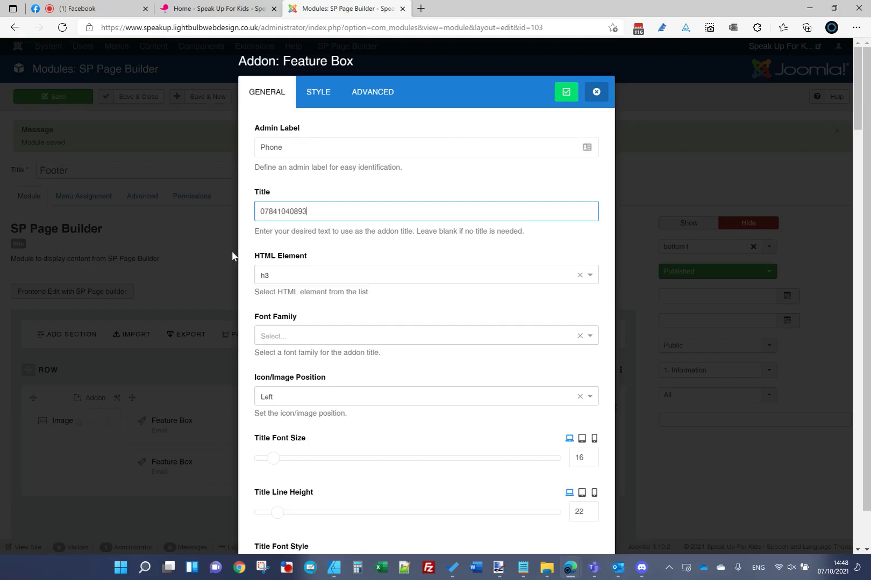
{"action": "key", "text": "Left"}
{"action": "key", "text": "Left"}
{"action": "key", "text": "Left"}
Step: Replace the email link address with a tel: link to the phone number
{"action": "scroll", "coordinate": [324, 389], "scroll_direction": "down", "scroll_amount": 1}
{"action": "scroll", "coordinate": [324, 389], "scroll_direction": "down", "scroll_amount": 8}
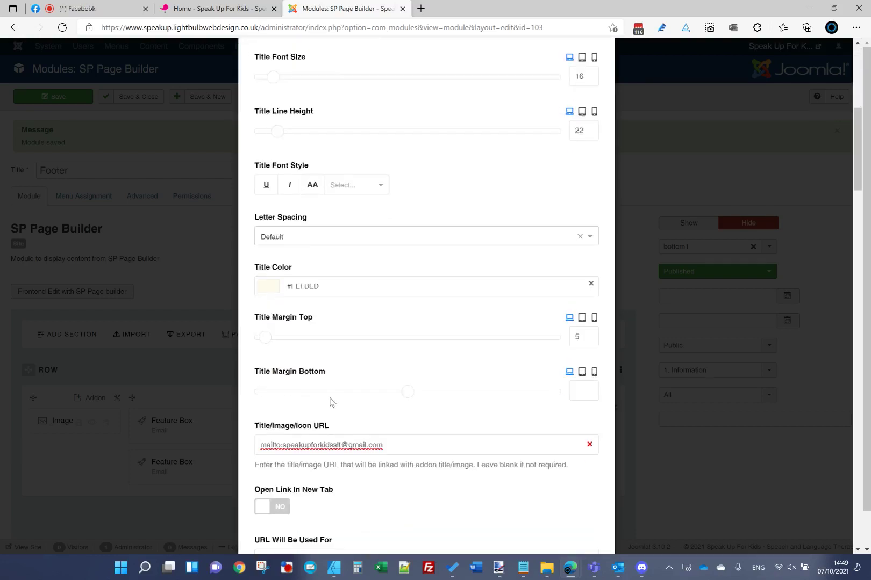
{"action": "left_click", "coordinate": [385, 368]}
{"action": "key", "text": "ctrl+a"}
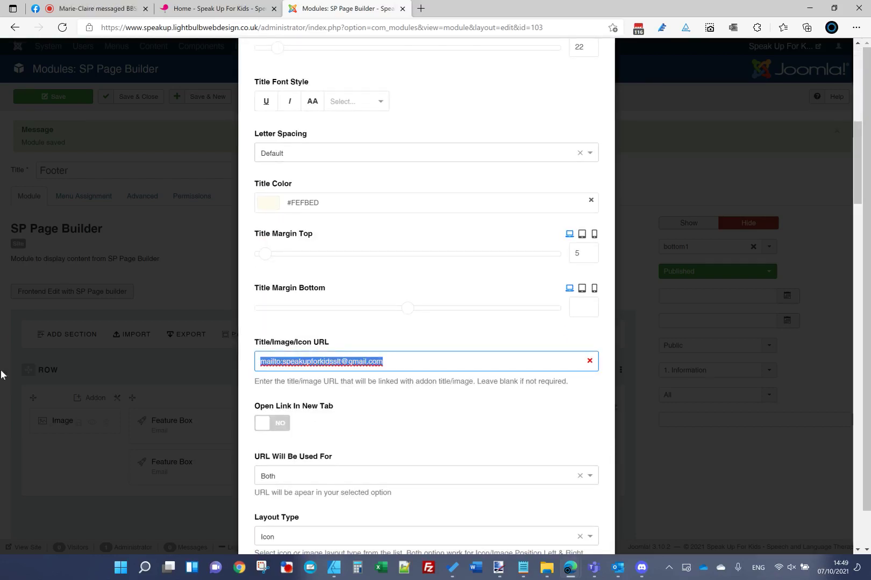
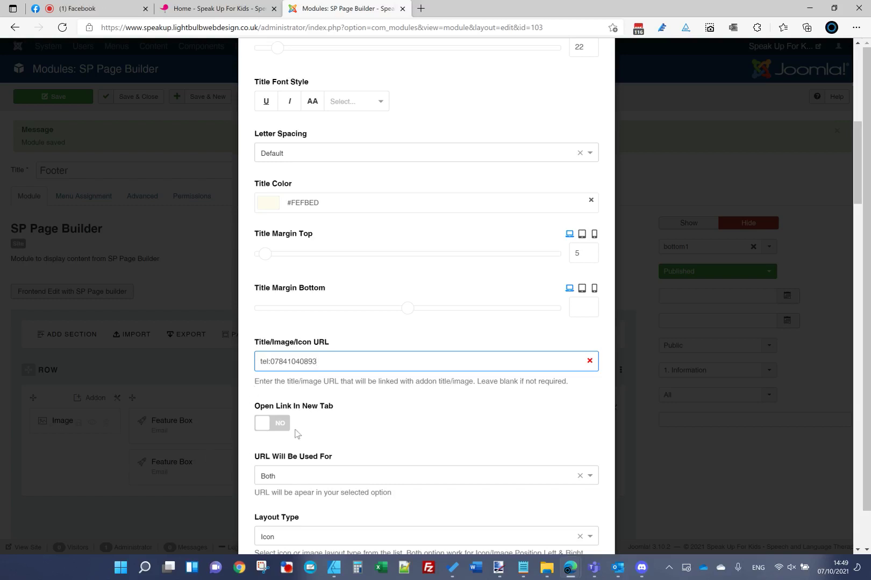
{"action": "scroll", "coordinate": [263, 364], "scroll_direction": "down", "scroll_amount": 4}
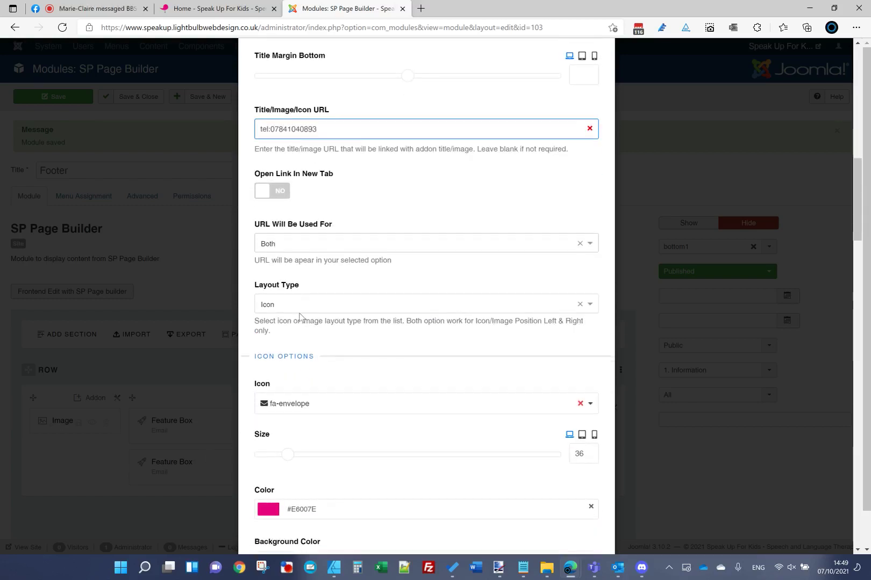
{"action": "left_click", "coordinate": [532, 513]}
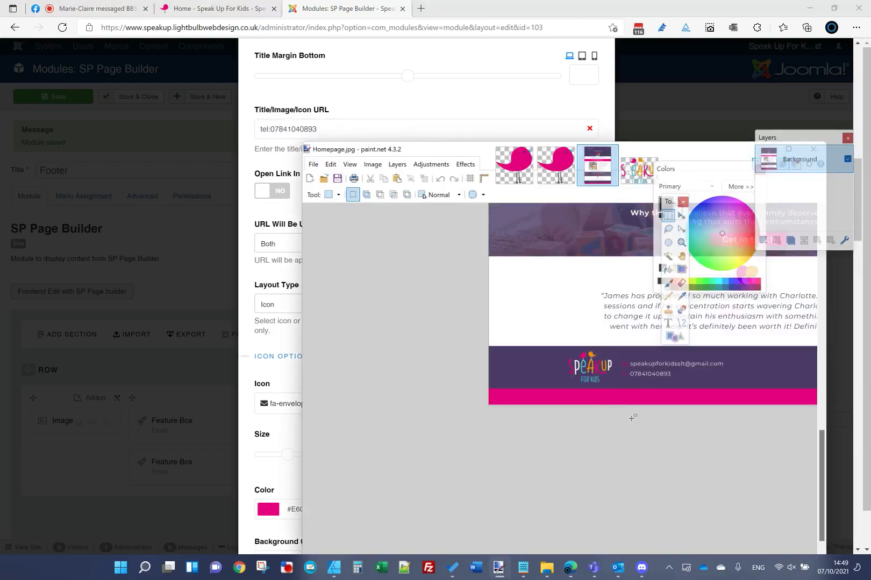
{"action": "key", "text": "alt+Tab"}
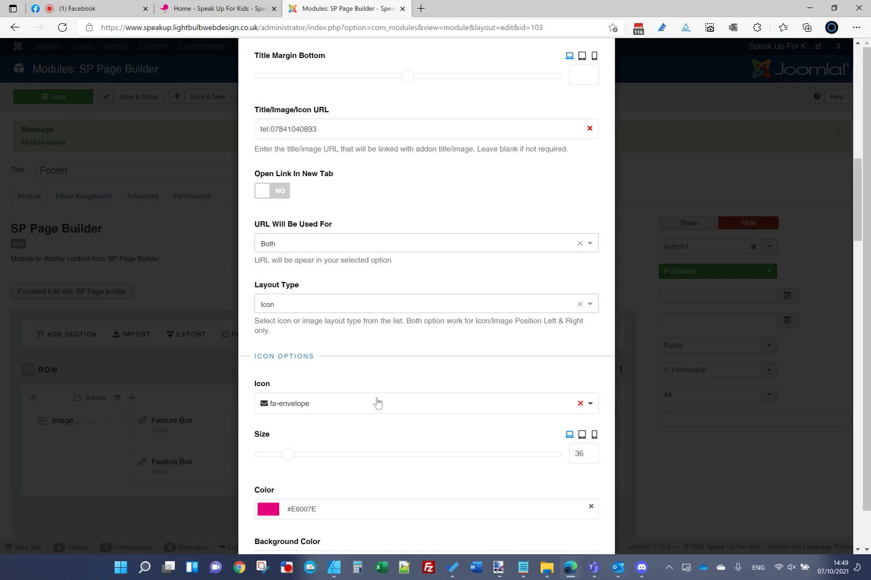
Step: Choose the fa-phone-alt icon and apply the Phone Feature Box settings
{"action": "left_click", "coordinate": [352, 404]}
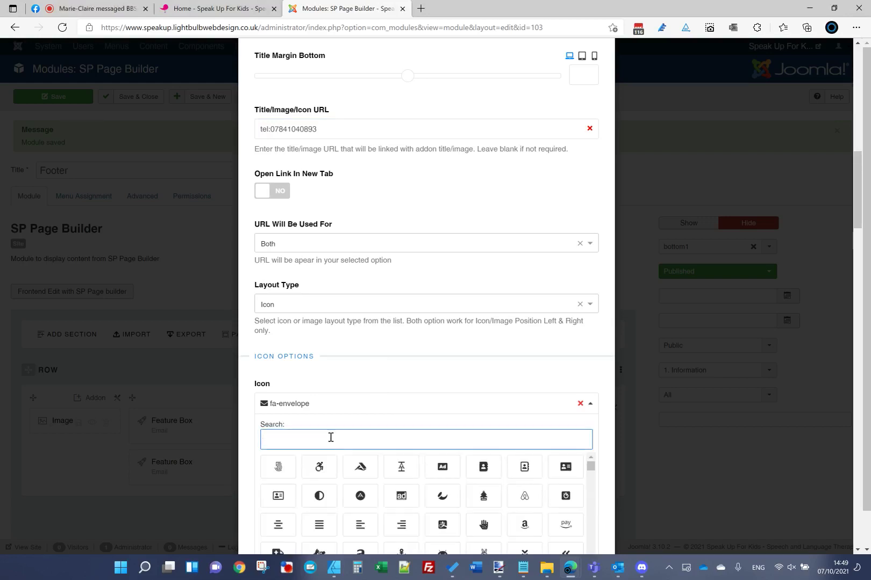
{"action": "type", "text": "pho"}
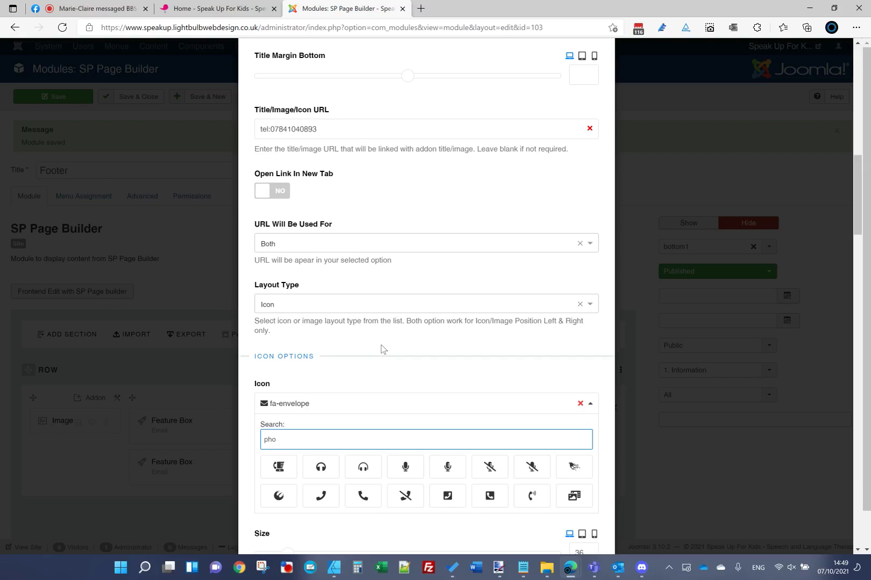
{"action": "left_click", "coordinate": [360, 499]}
{"action": "scroll", "coordinate": [596, 167], "scroll_direction": "up", "scroll_amount": 12}
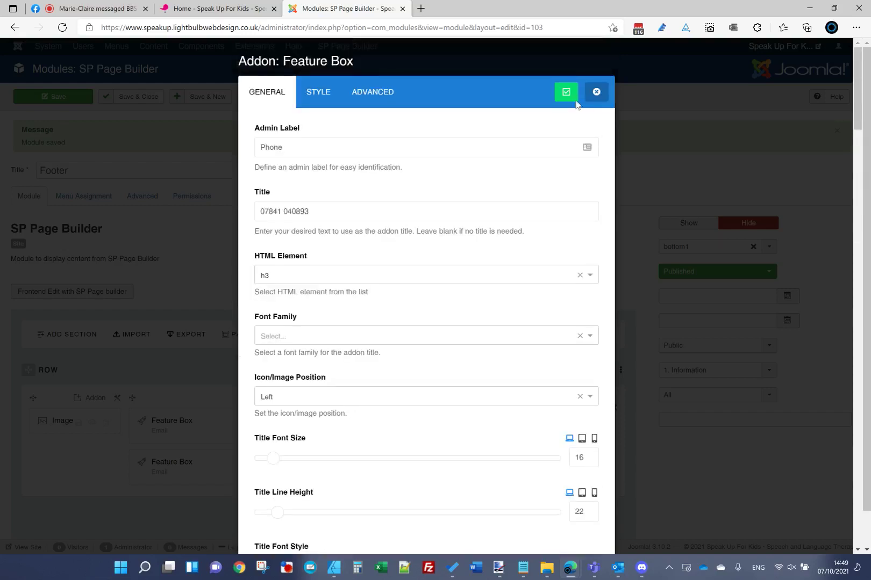
{"action": "left_click", "coordinate": [566, 92]}
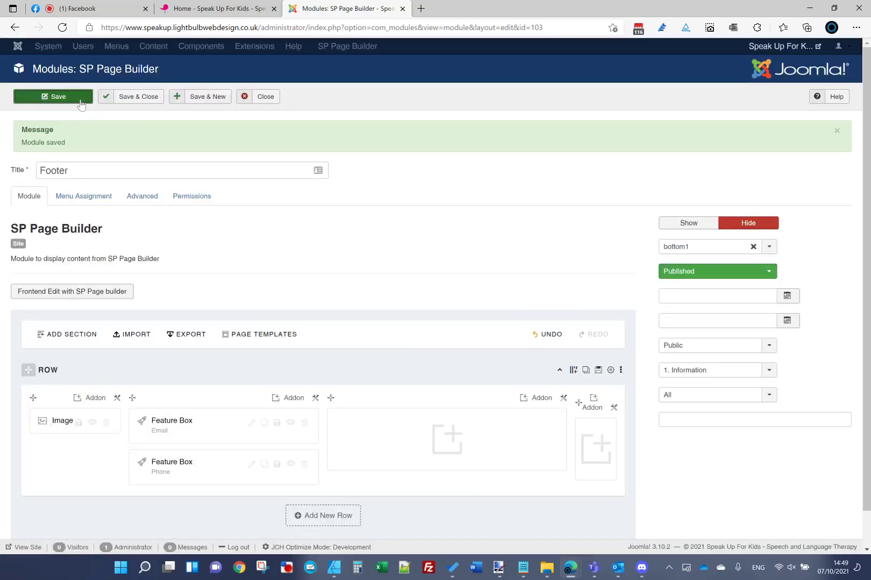
Step: Reload the live homepage, compare the phone line with the mockup, then reopen the Email box
{"action": "left_click", "coordinate": [202, 12]}
{"action": "left_click", "coordinate": [202, 27]}
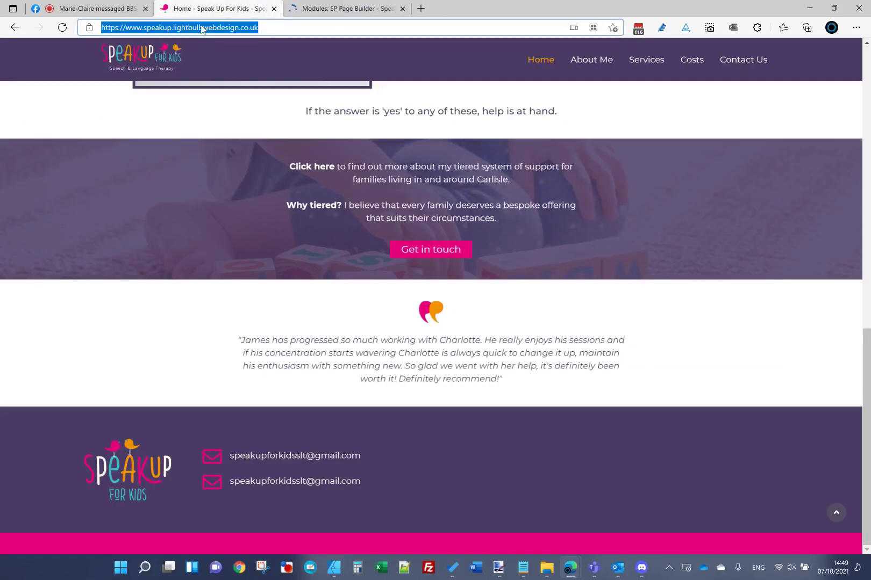
{"action": "key", "text": "Return"}
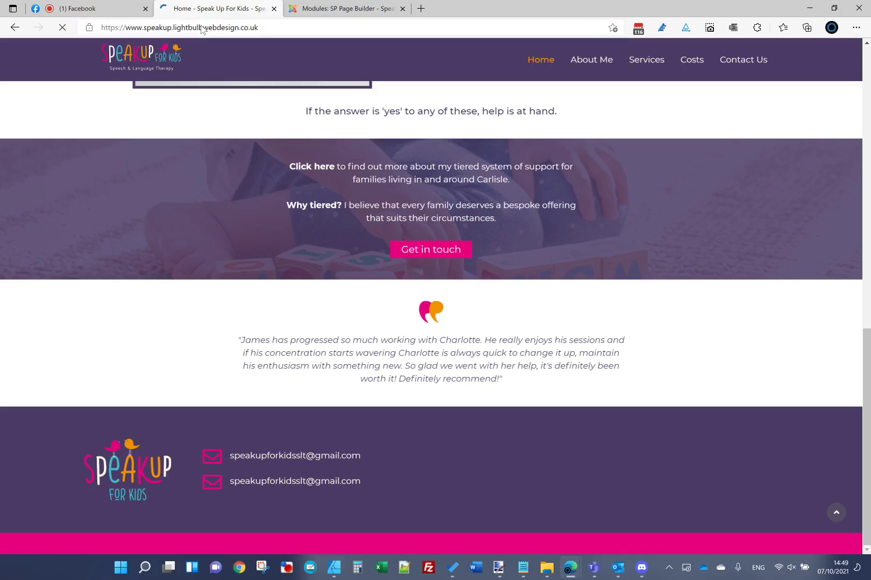
{"action": "mouse_move", "coordinate": [498, 567]}
{"action": "left_click", "coordinate": [527, 511]}
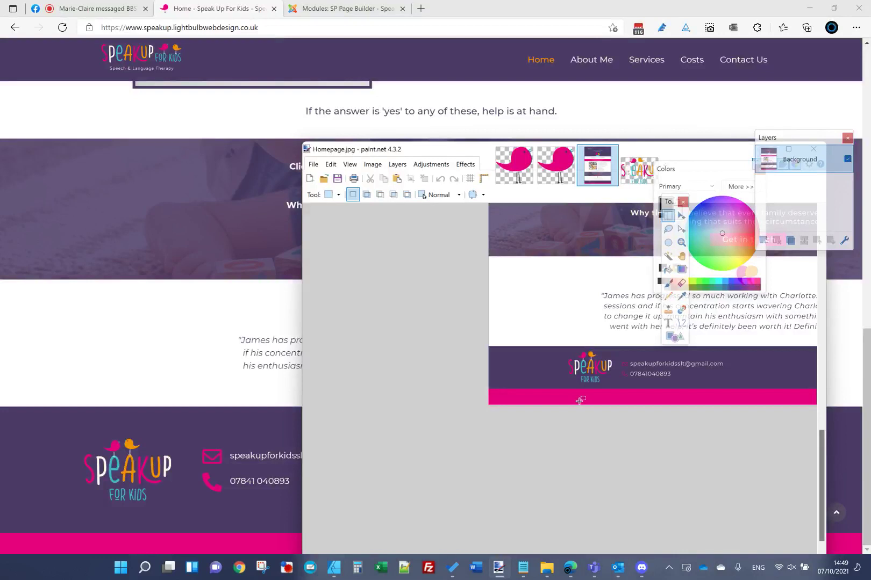
{"action": "scroll", "coordinate": [579, 400], "scroll_direction": "up", "scroll_amount": 2}
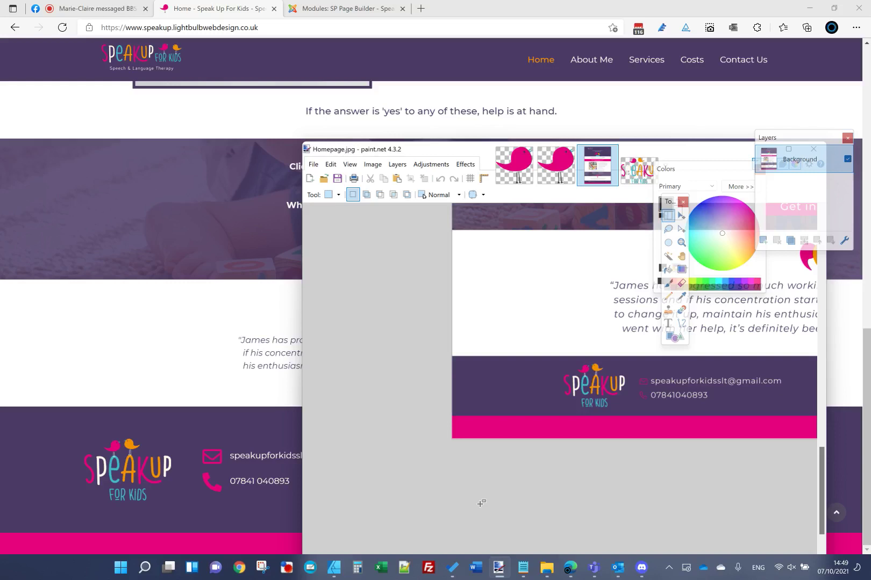
{"action": "left_click", "coordinate": [352, 8]}
{"action": "left_click", "coordinate": [250, 423]}
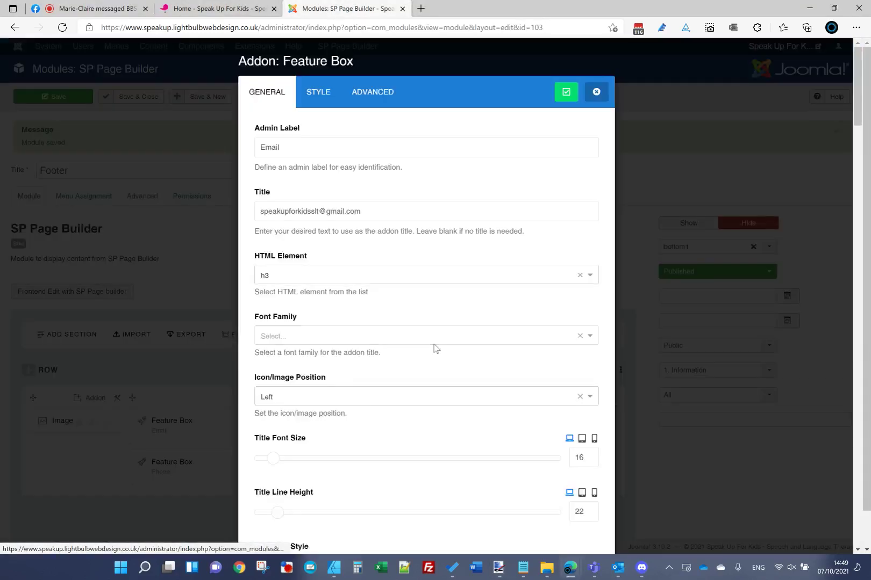
Step: Adjust the Email Feature Box's icon size
{"action": "scroll", "coordinate": [439, 386], "scroll_direction": "down", "scroll_amount": 9}
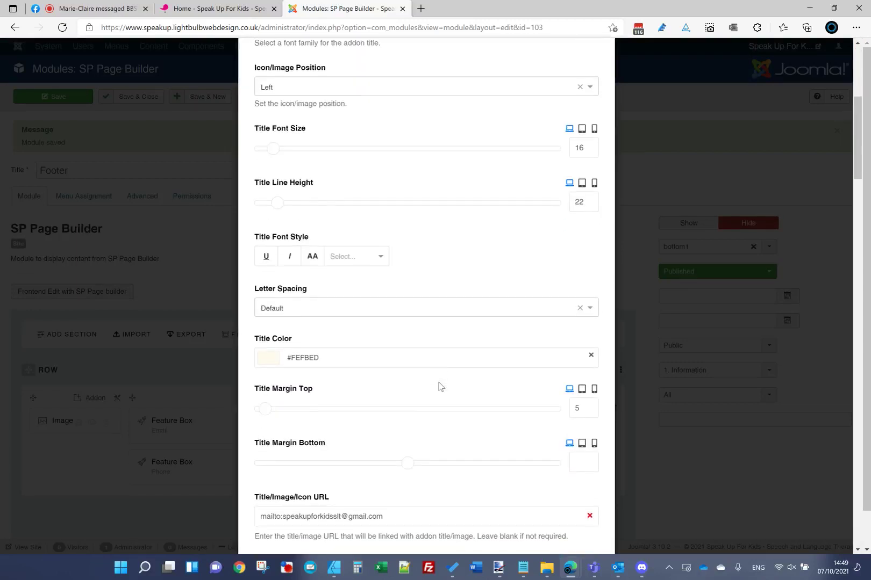
{"action": "scroll", "coordinate": [439, 383], "scroll_direction": "down", "scroll_amount": 5}
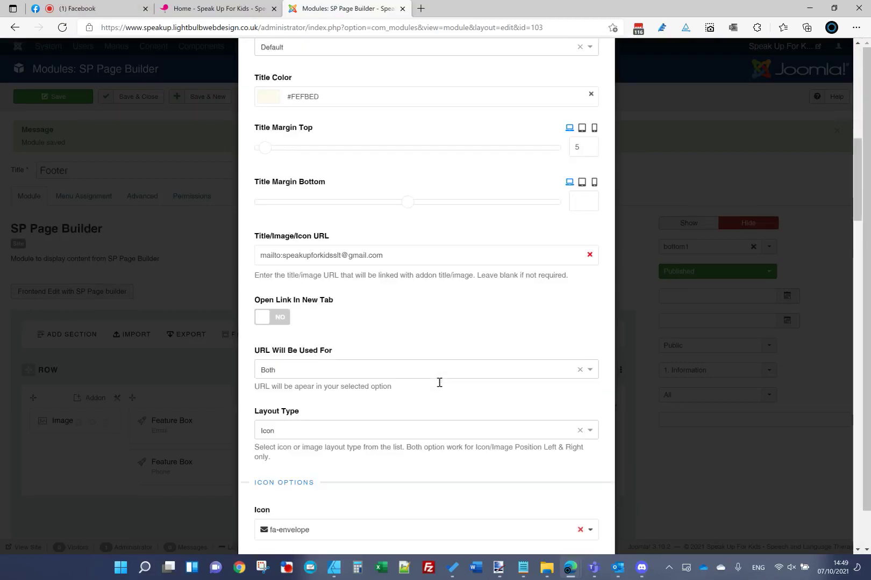
{"action": "left_click", "coordinate": [586, 454]}
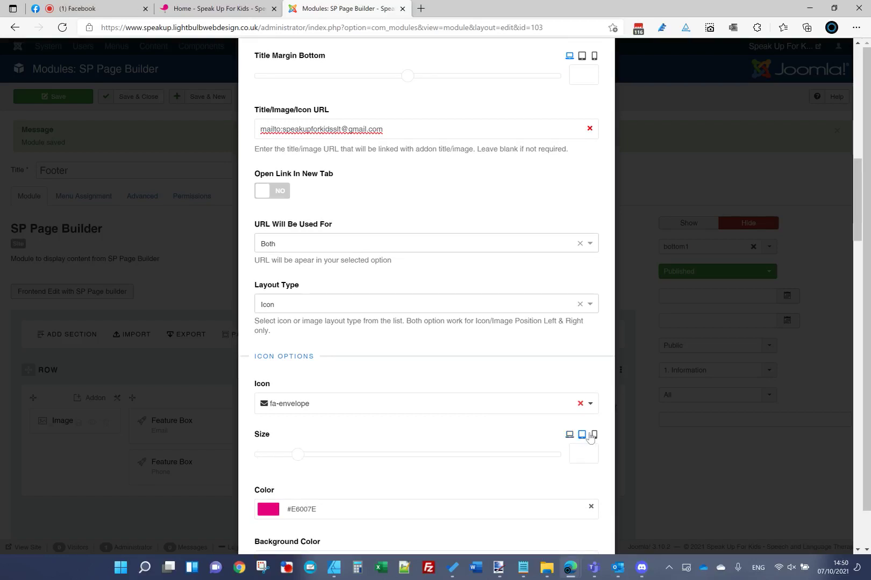
{"action": "scroll", "coordinate": [550, 352], "scroll_direction": "up", "scroll_amount": 15}
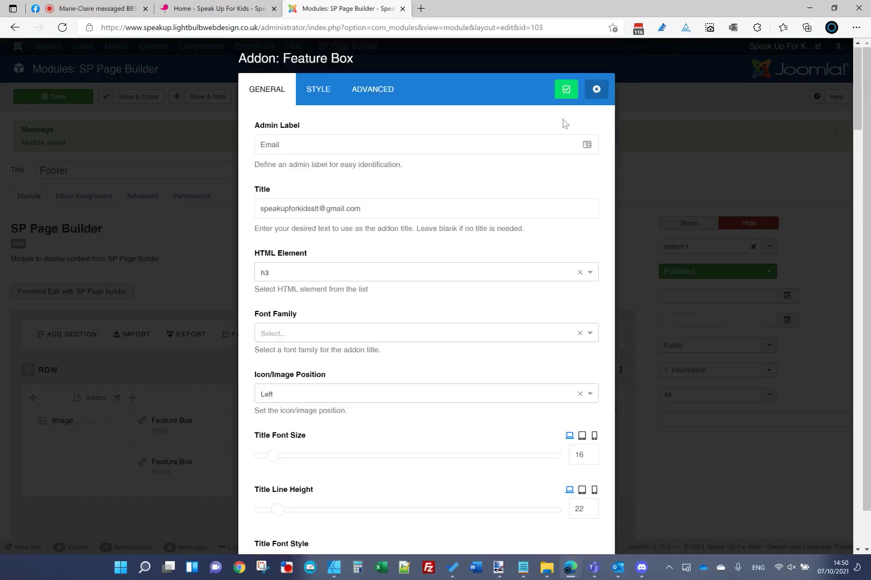
{"action": "left_click", "coordinate": [564, 89]}
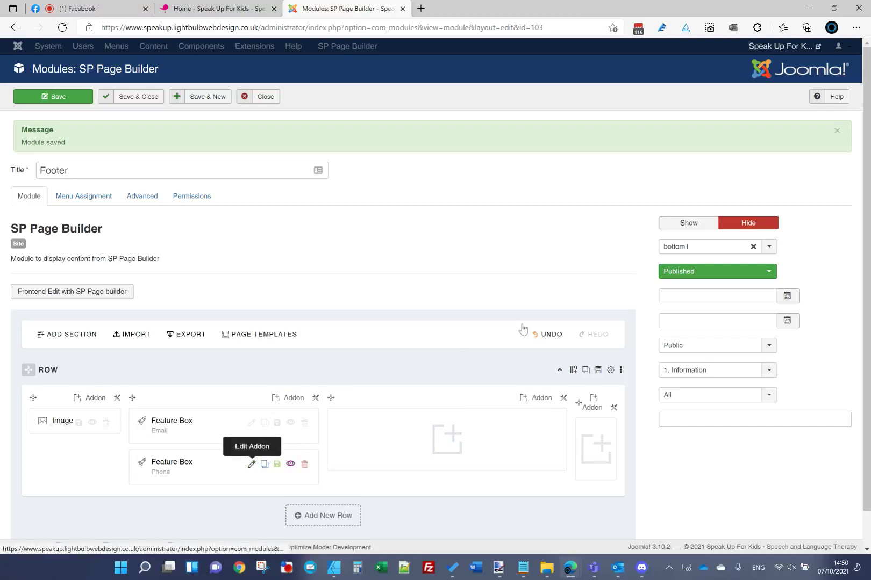
Step: Set the Phone Feature Box's icon size to 2 and check the live page
{"action": "left_click", "coordinate": [251, 464]}
{"action": "scroll", "coordinate": [450, 441], "scroll_direction": "down", "scroll_amount": 15}
{"action": "left_click", "coordinate": [590, 296]}
{"action": "type", "text": "2"}
{"action": "scroll", "coordinate": [465, 202], "scroll_direction": "up", "scroll_amount": 15}
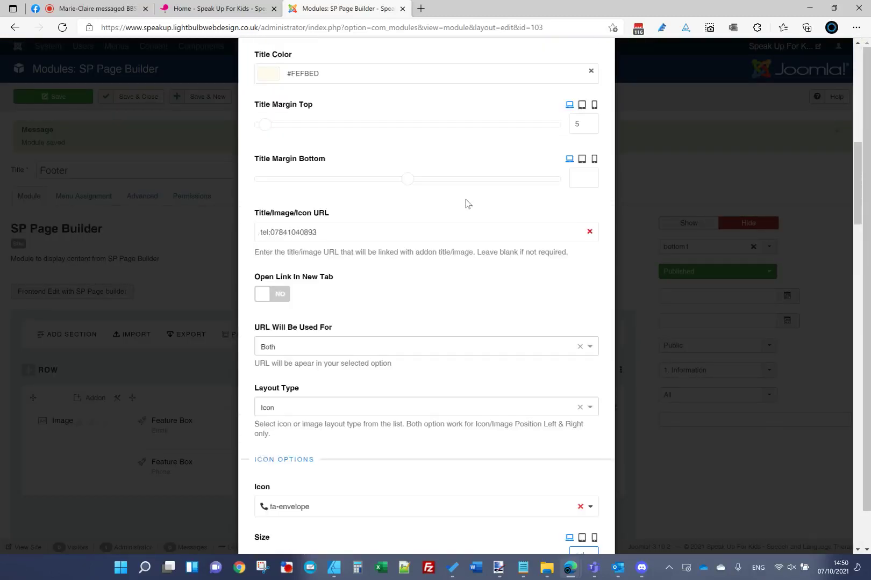
{"action": "left_click", "coordinate": [563, 92]}
{"action": "left_click", "coordinate": [218, 8]}
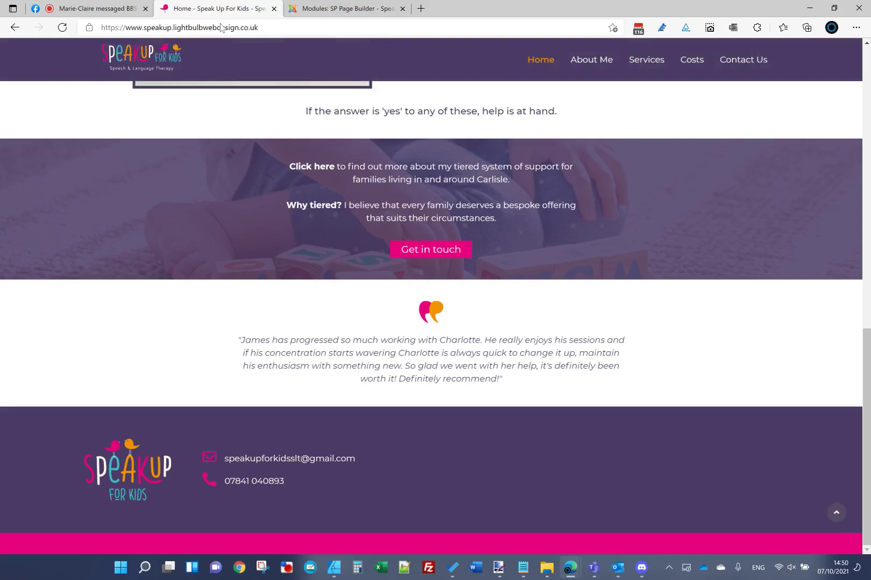
{"action": "left_click", "coordinate": [346, 11]}
Step: Change the Email Feature Box's Title Margin Top and reload the live page
{"action": "left_click", "coordinate": [291, 421]}
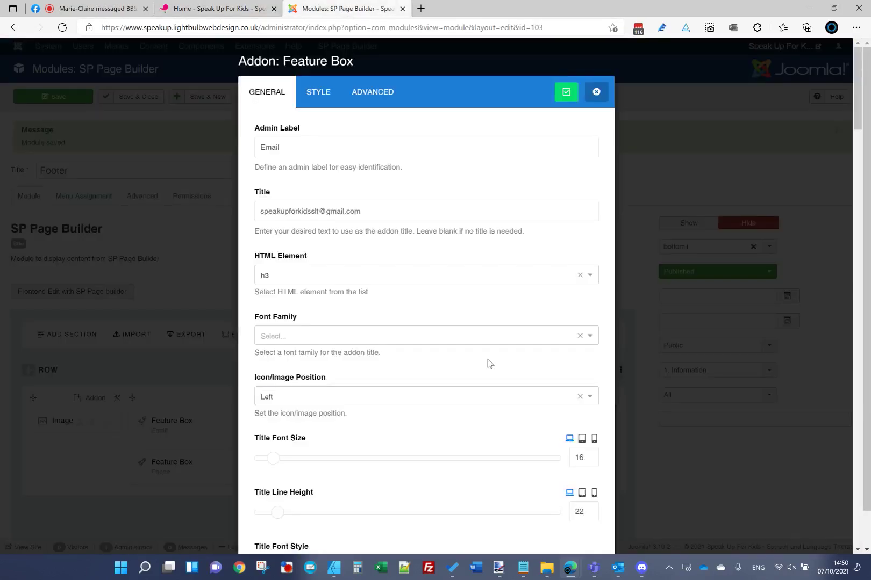
{"action": "scroll", "coordinate": [489, 364], "scroll_direction": "down", "scroll_amount": 10}
{"action": "scroll", "coordinate": [550, 307], "scroll_direction": "down", "scroll_amount": 1}
{"action": "double_click", "coordinate": [583, 175]}
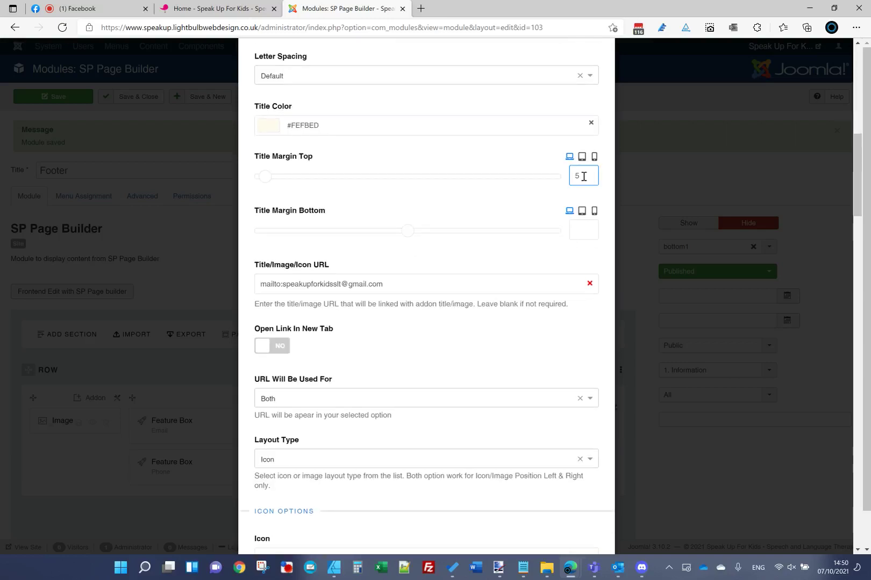
{"action": "scroll", "coordinate": [391, 226], "scroll_direction": "up", "scroll_amount": 15}
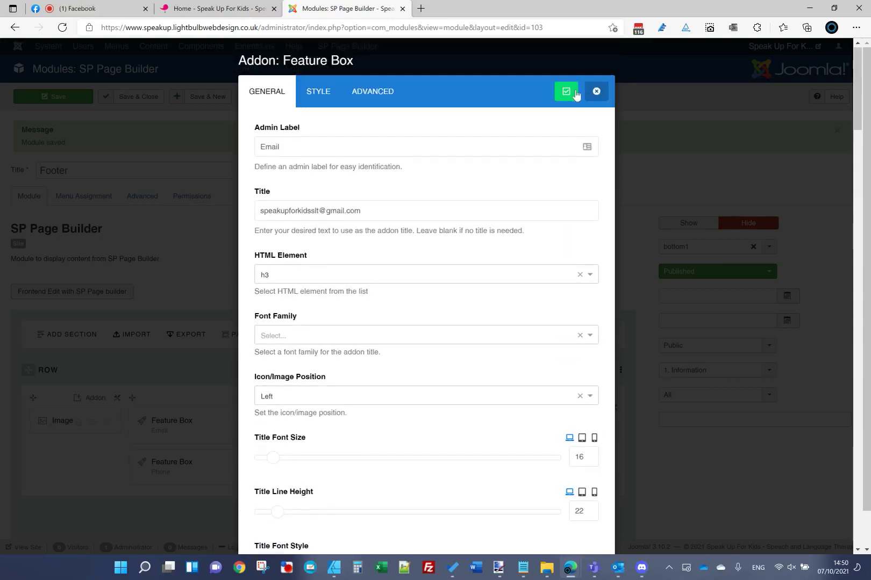
{"action": "left_click", "coordinate": [564, 91]}
{"action": "left_click", "coordinate": [189, 5]}
{"action": "left_click", "coordinate": [212, 28]}
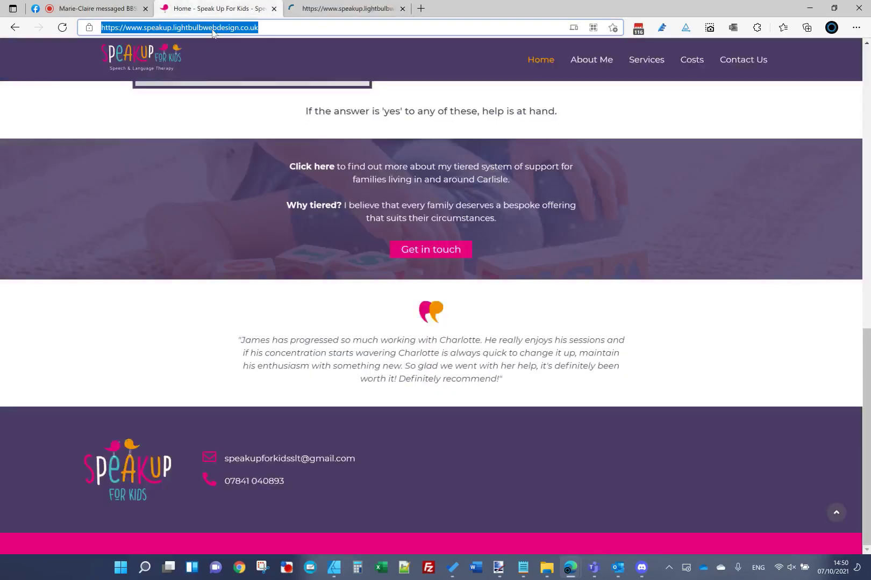
{"action": "key", "text": "Return"}
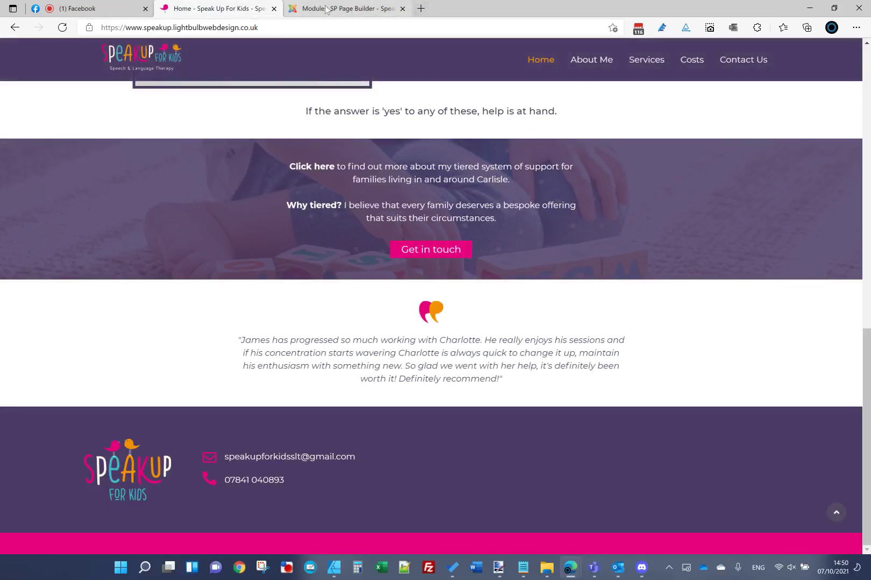
{"action": "left_click", "coordinate": [347, 9]}
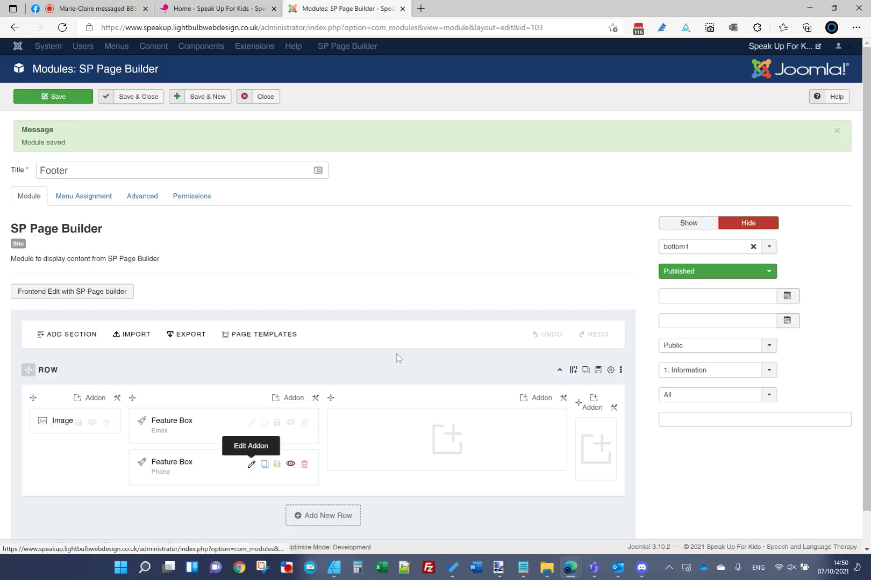
Step: Give the Phone Feature Box a small Title Margin Top and reload the live footer
{"action": "left_click", "coordinate": [251, 464]}
{"action": "scroll", "coordinate": [513, 382], "scroll_direction": "down", "scroll_amount": 10}
{"action": "left_click", "coordinate": [577, 175]}
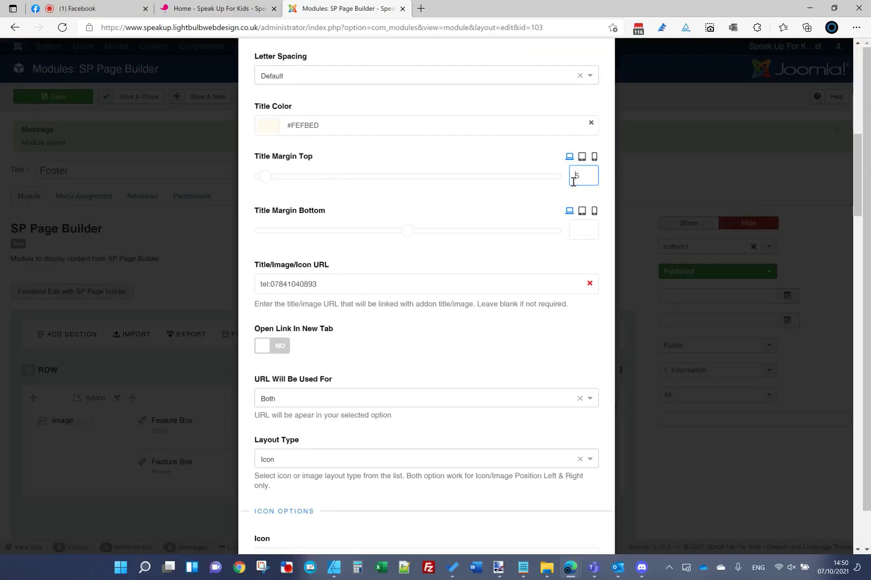
{"action": "scroll", "coordinate": [460, 208], "scroll_direction": "up", "scroll_amount": 10}
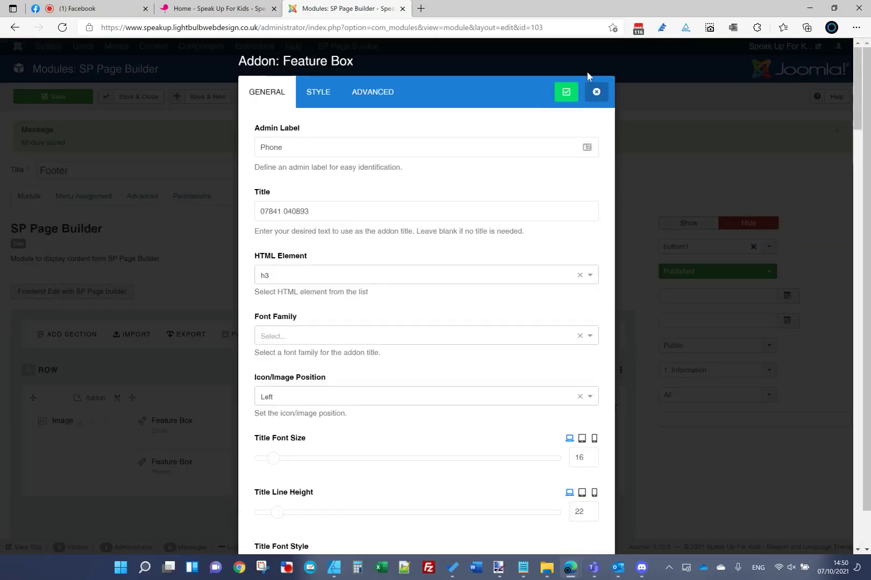
{"action": "left_click", "coordinate": [566, 93]}
{"action": "left_click", "coordinate": [215, 9]}
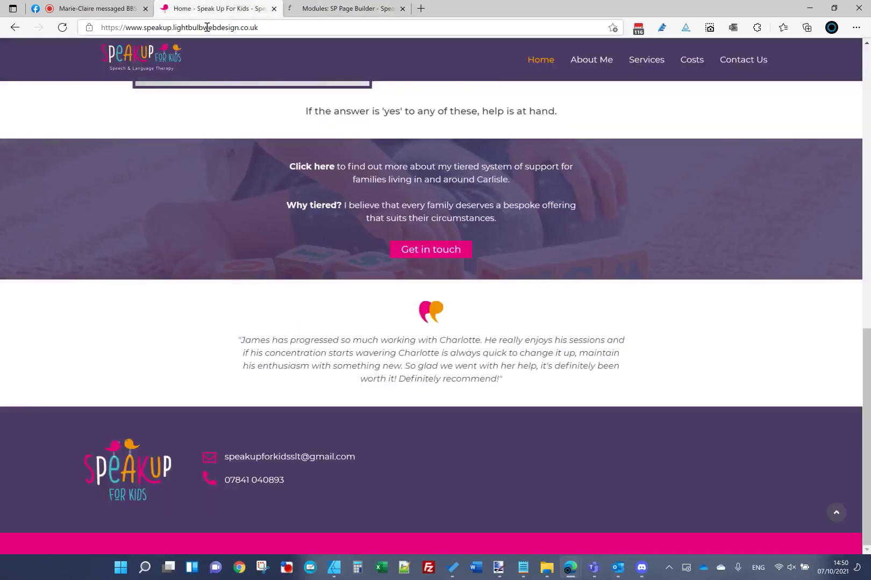
{"action": "left_click", "coordinate": [207, 27]}
{"action": "key", "text": "Return"}
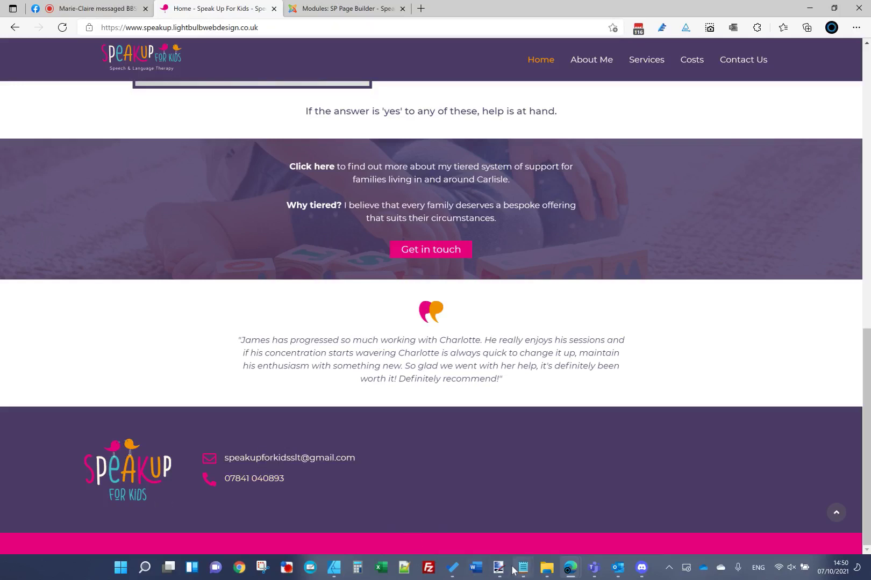
Step: View the paint.net mockup's footer out to the round pink Facebook icon
{"action": "left_click", "coordinate": [524, 505]}
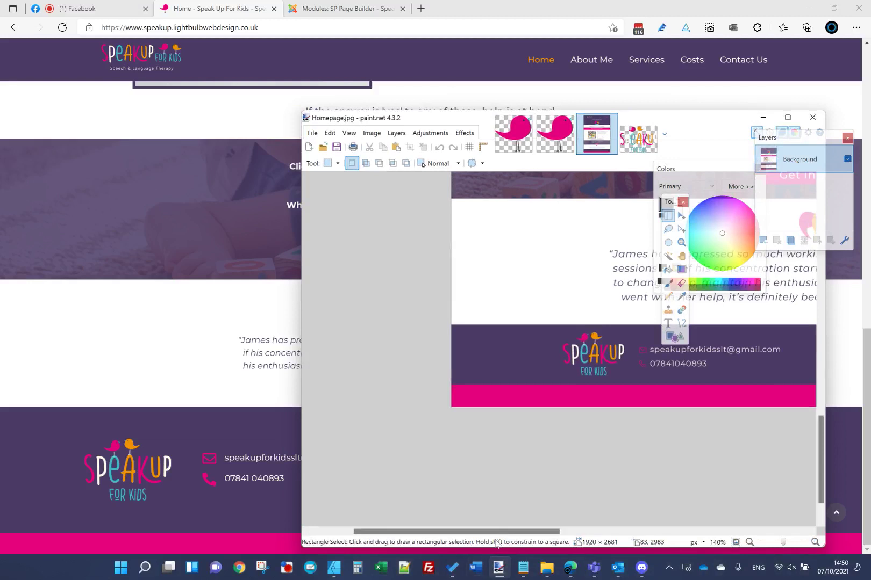
{"action": "scroll", "coordinate": [499, 532], "scroll_direction": "right", "scroll_amount": 5}
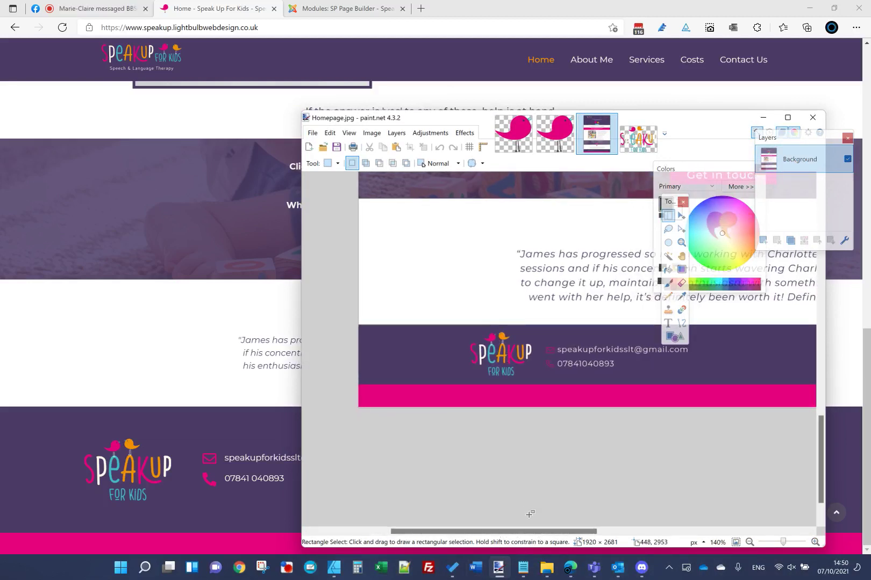
{"action": "left_click_drag", "start_coordinate": [537, 531], "coordinate": [670, 532]}
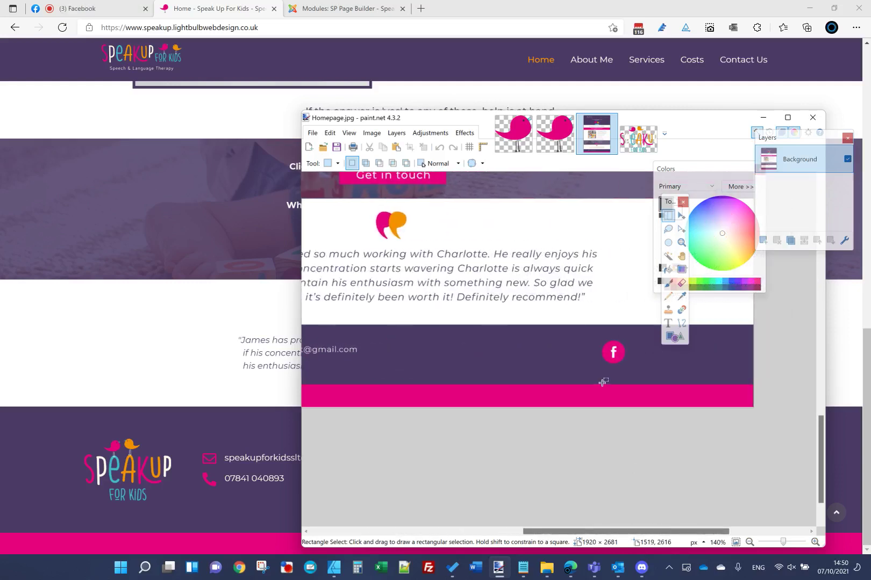
{"action": "left_click", "coordinate": [363, 10]}
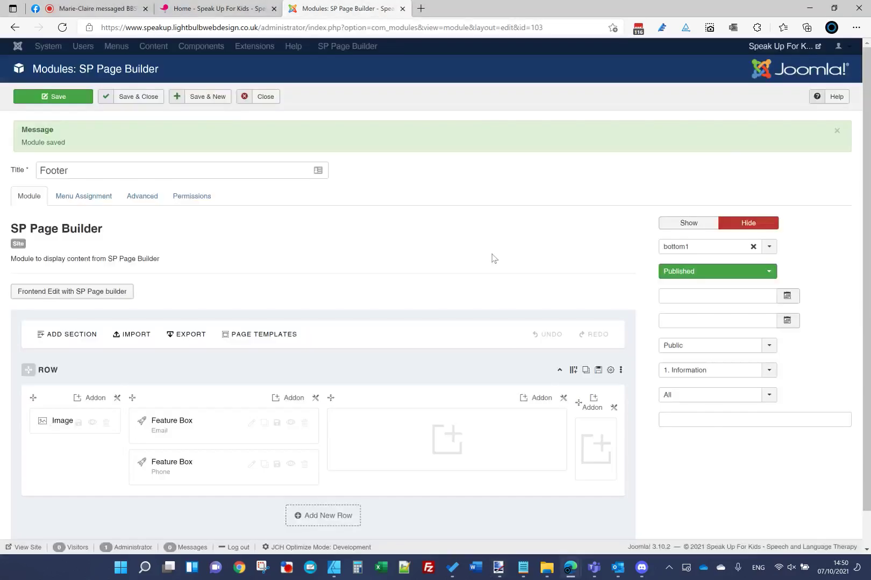
Step: Add an Icon addon with the fa-facebook-f icon to the last footer column
{"action": "left_click", "coordinate": [514, 411]}
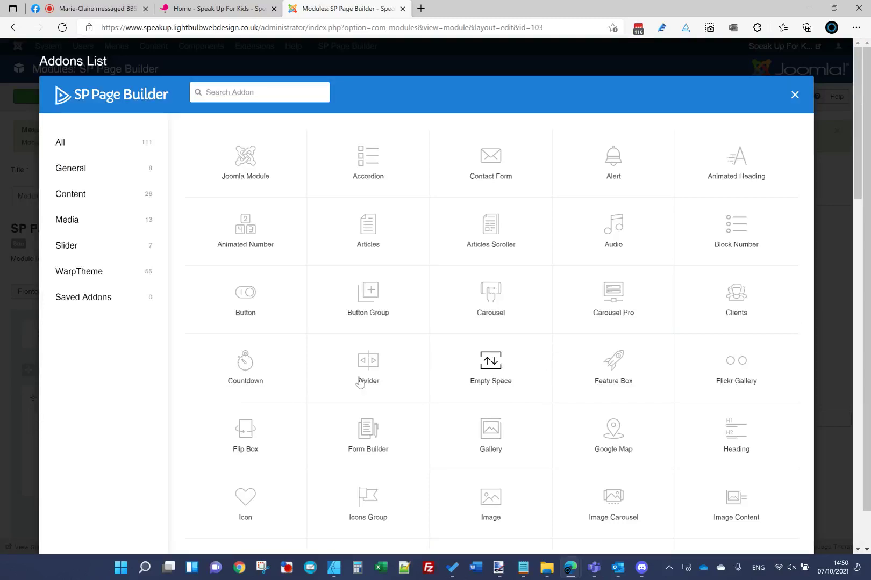
{"action": "left_click", "coordinate": [245, 497]}
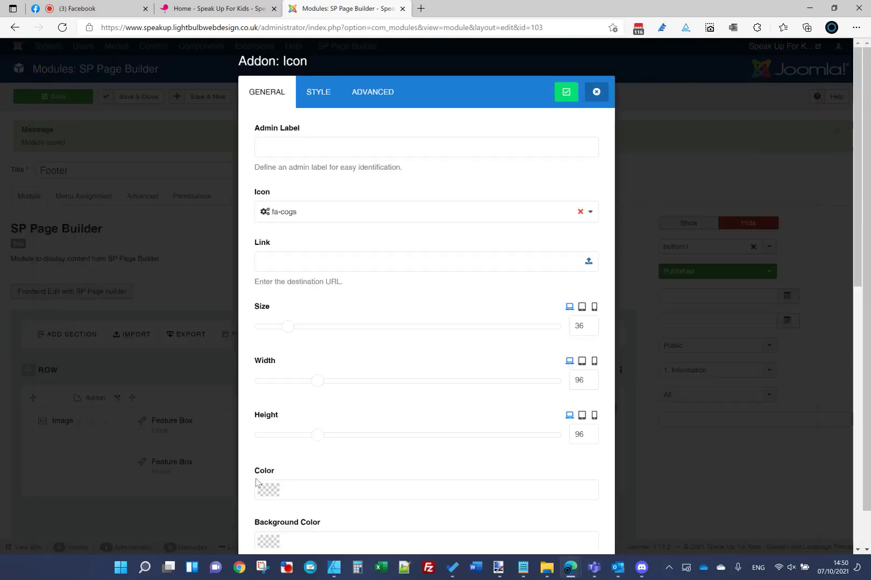
{"action": "left_click", "coordinate": [326, 223]}
{"action": "left_click", "coordinate": [332, 251]}
{"action": "type", "text": "face"}
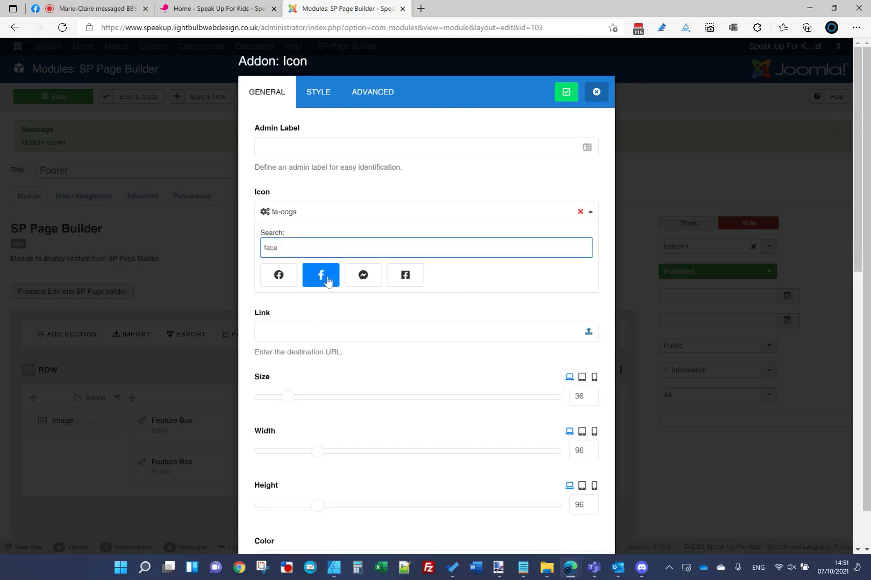
{"action": "left_click", "coordinate": [327, 278]}
Step: Close the extra pink bird image windows
{"action": "left_click", "coordinate": [489, 516]}
{"action": "left_click", "coordinate": [571, 119]}
{"action": "left_click", "coordinate": [525, 132]}
{"action": "left_click", "coordinate": [546, 120]}
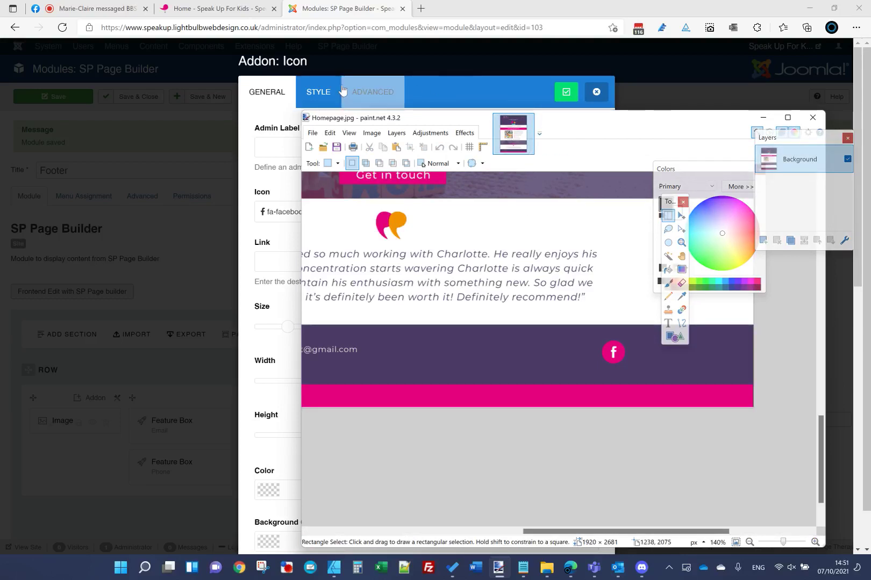
{"action": "left_click", "coordinate": [269, 93]}
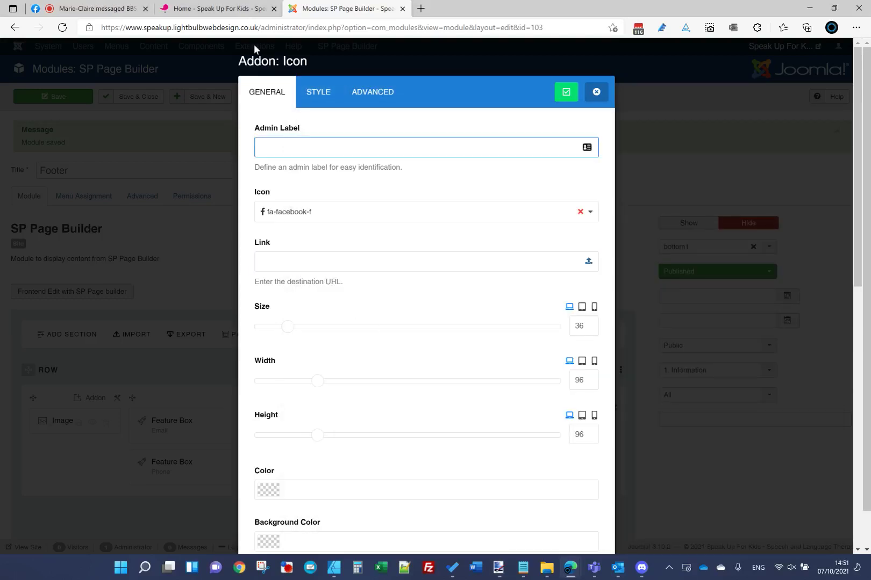
Step: Link the Facebook icon to # and set it to open in New Window
{"action": "left_click", "coordinate": [342, 261]}
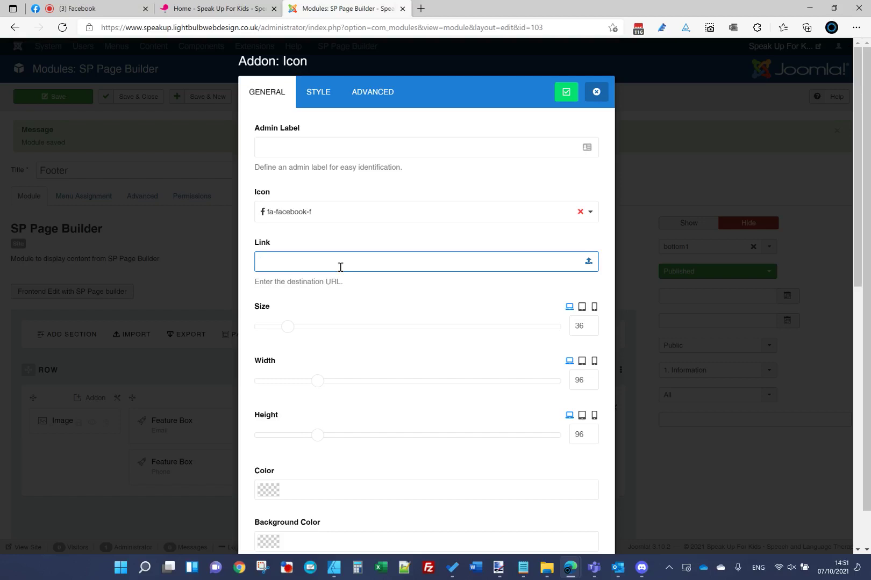
{"action": "type", "text": "#"}
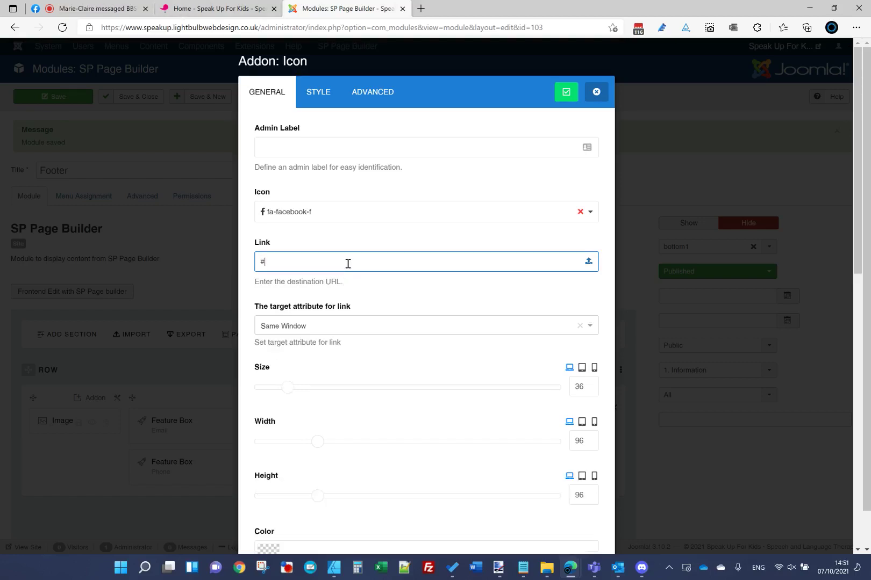
{"action": "left_click", "coordinate": [372, 328]}
{"action": "left_click", "coordinate": [326, 367]}
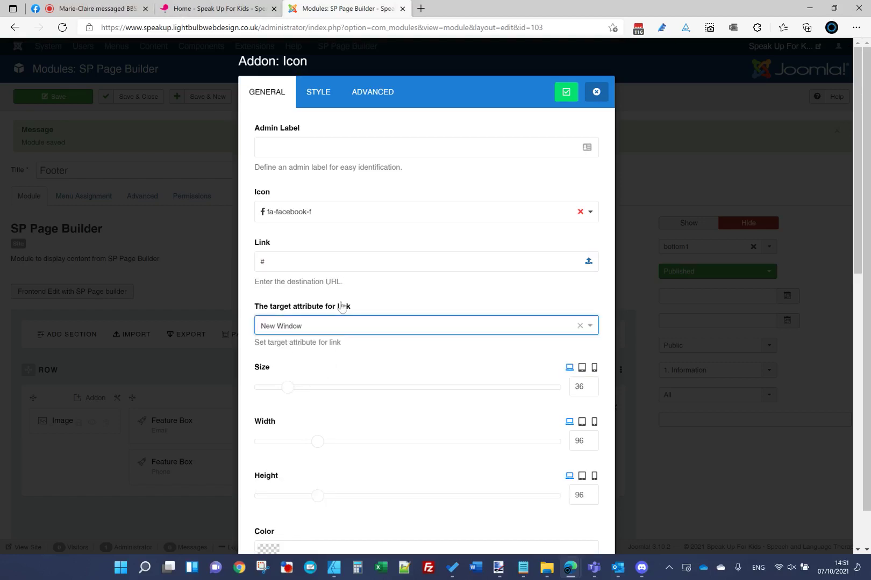
{"action": "scroll", "coordinate": [417, 333], "scroll_direction": "down", "scroll_amount": 3}
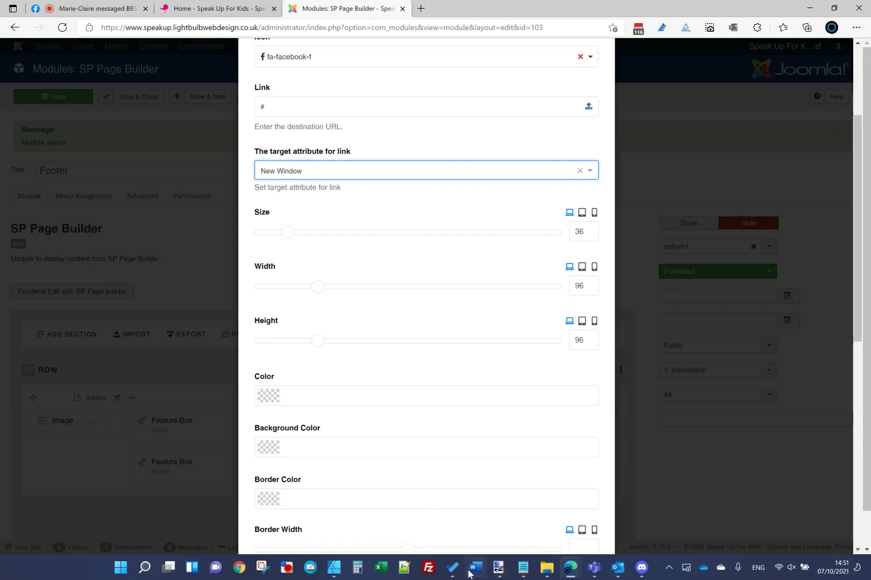
Step: Keep the icon colour white and set its background colour to pink #E6007E from the notes file
{"action": "left_click", "coordinate": [274, 398]}
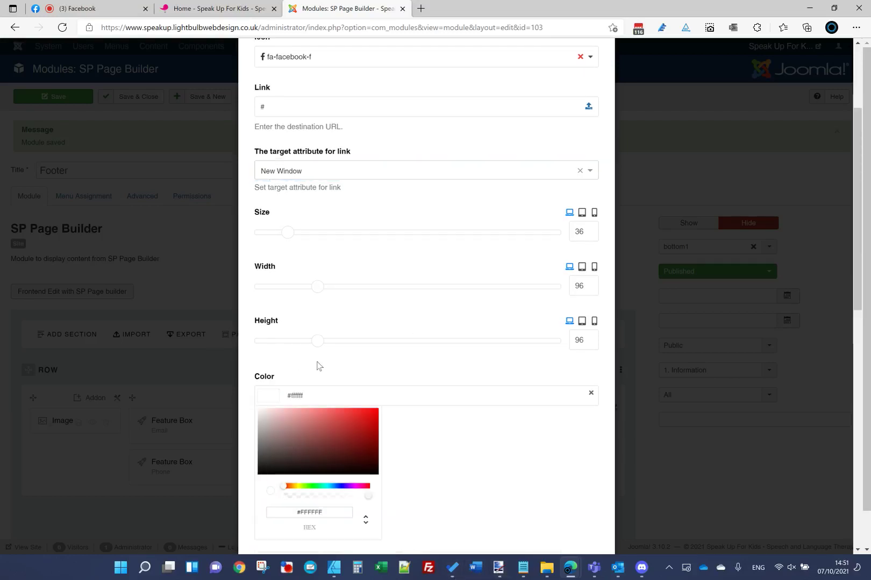
{"action": "left_click", "coordinate": [361, 435]}
{"action": "scroll", "coordinate": [361, 436], "scroll_direction": "down", "scroll_amount": 3}
{"action": "mouse_move", "coordinate": [523, 567]}
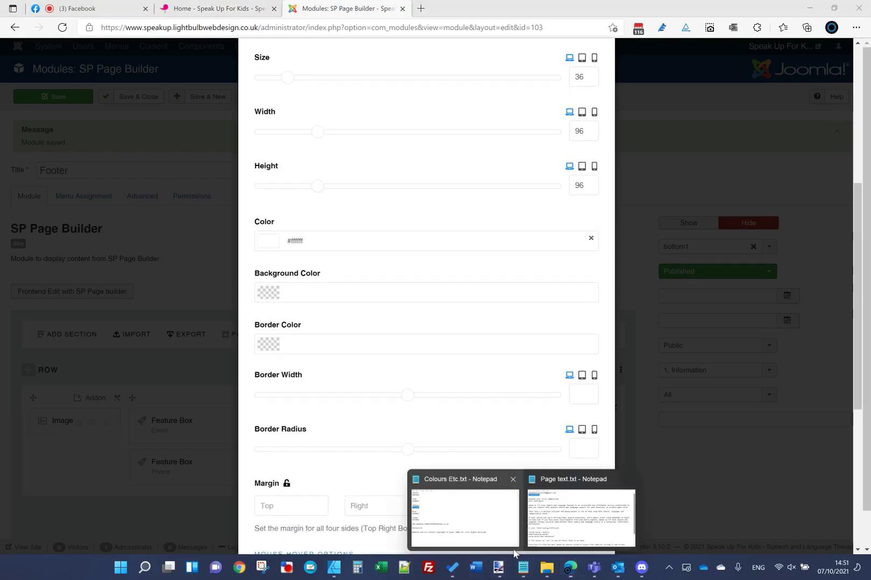
{"action": "left_click", "coordinate": [503, 523]}
{"action": "left_click", "coordinate": [255, 325]}
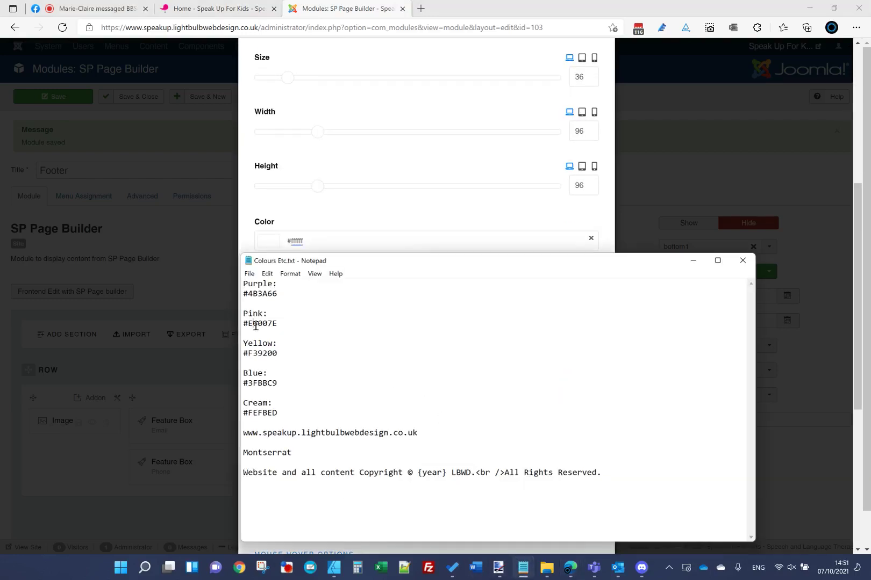
{"action": "double_click", "coordinate": [255, 326]}
{"action": "key", "text": "ctrl+c"}
{"action": "left_click", "coordinate": [338, 214]}
{"action": "left_click", "coordinate": [348, 290]}
{"action": "key", "text": "ctrl+v"}
{"action": "key", "text": "Return"}
Step: Drag Border Radius to maximum for a round background and enable hover styling
{"action": "scroll", "coordinate": [336, 347], "scroll_direction": "down", "scroll_amount": 2}
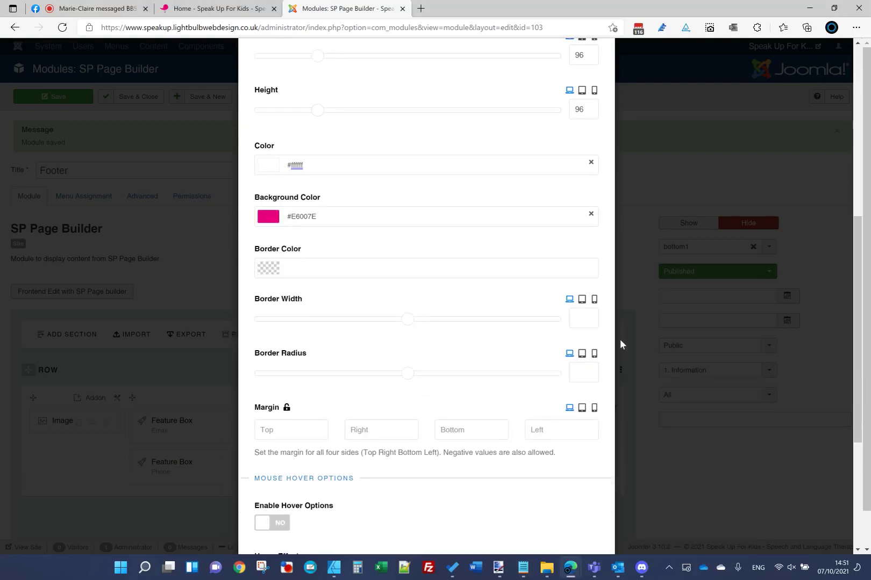
{"action": "left_click_drag", "start_coordinate": [420, 374], "coordinate": [533, 379]}
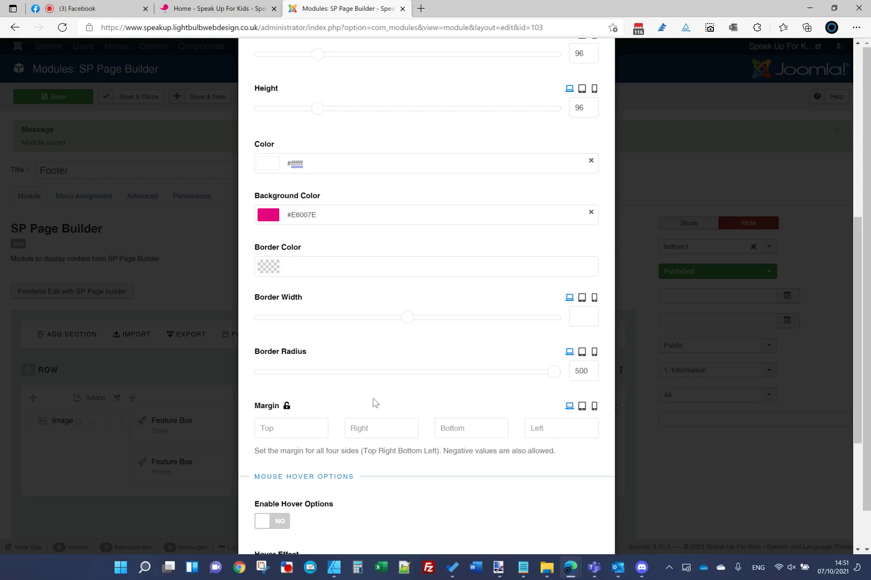
{"action": "scroll", "coordinate": [375, 403], "scroll_direction": "down", "scroll_amount": 4}
{"action": "left_click", "coordinate": [283, 369]}
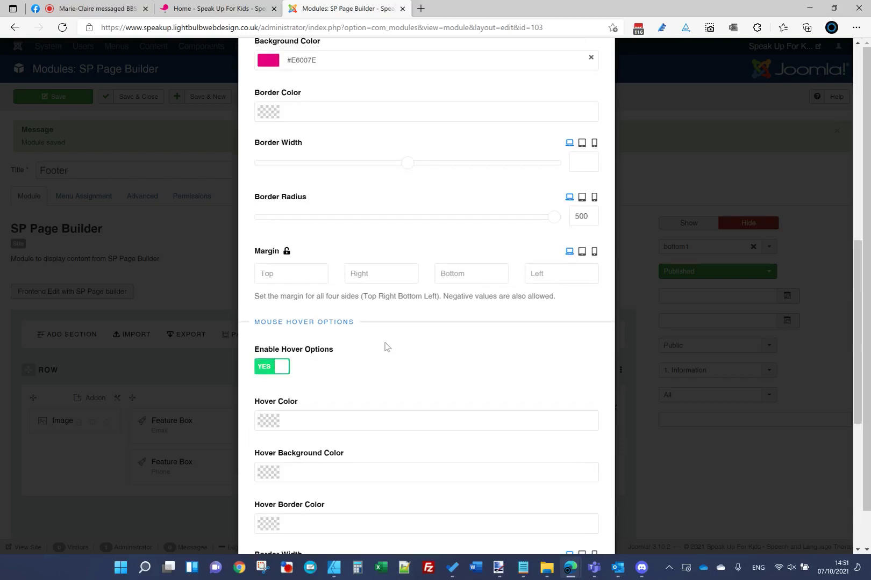
{"action": "scroll", "coordinate": [384, 349], "scroll_direction": "down", "scroll_amount": 4}
{"action": "scroll", "coordinate": [347, 309], "scroll_direction": "up", "scroll_amount": 7}
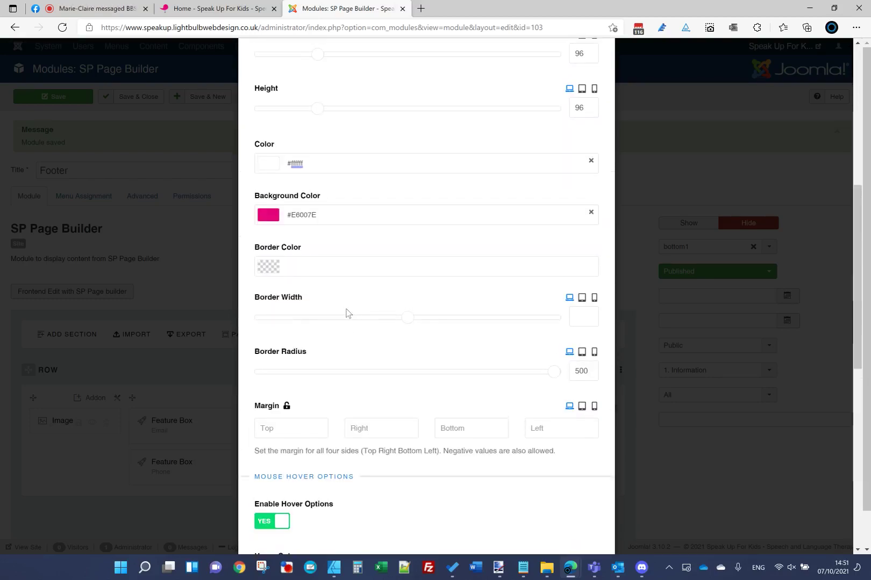
{"action": "scroll", "coordinate": [346, 311], "scroll_direction": "down", "scroll_amount": 5}
Step: Set the hover background colour to yellow #F39200, copied from the notes file
{"action": "mouse_move", "coordinate": [521, 569]}
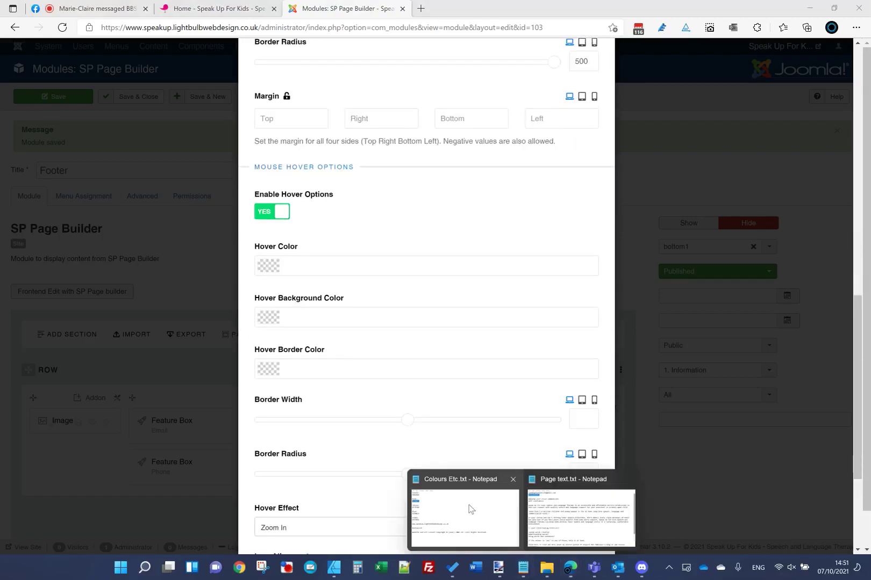
{"action": "left_click", "coordinate": [468, 507]}
{"action": "left_click", "coordinate": [274, 355]}
{"action": "double_click", "coordinate": [273, 353]}
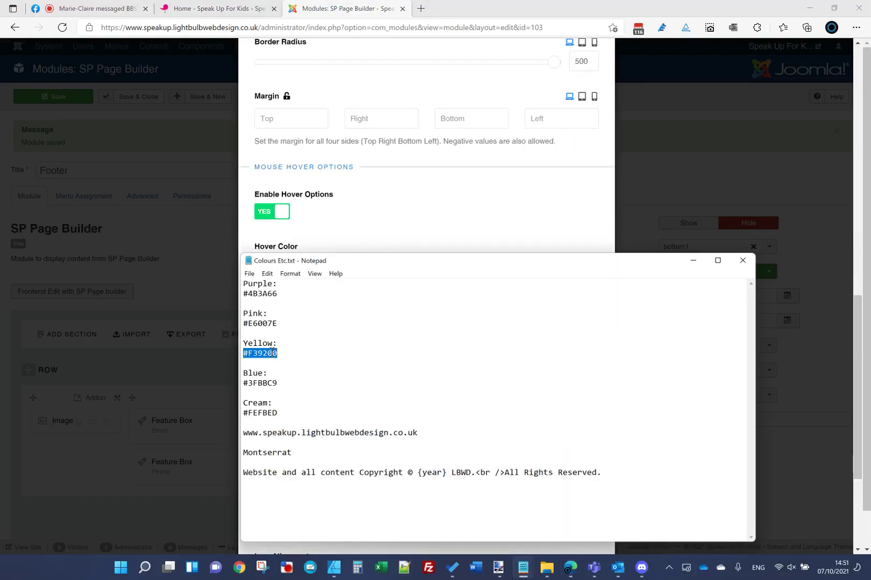
{"action": "key", "text": "ctrl+c"}
{"action": "left_click", "coordinate": [385, 238]}
{"action": "left_click", "coordinate": [336, 316]}
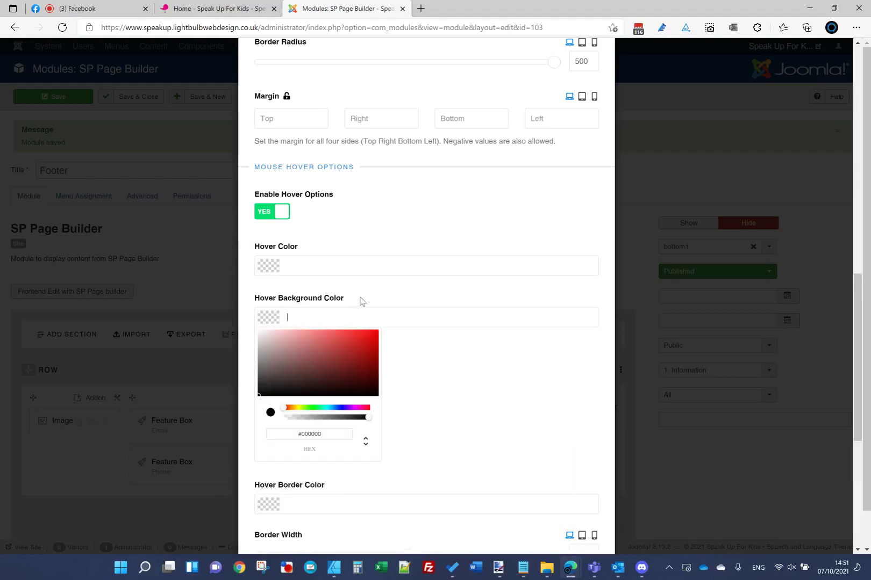
{"action": "key", "text": "ctrl+v"}
Step: Set the icon's Hover Effect to None to remove the zoom
{"action": "scroll", "coordinate": [390, 365], "scroll_direction": "down", "scroll_amount": 3}
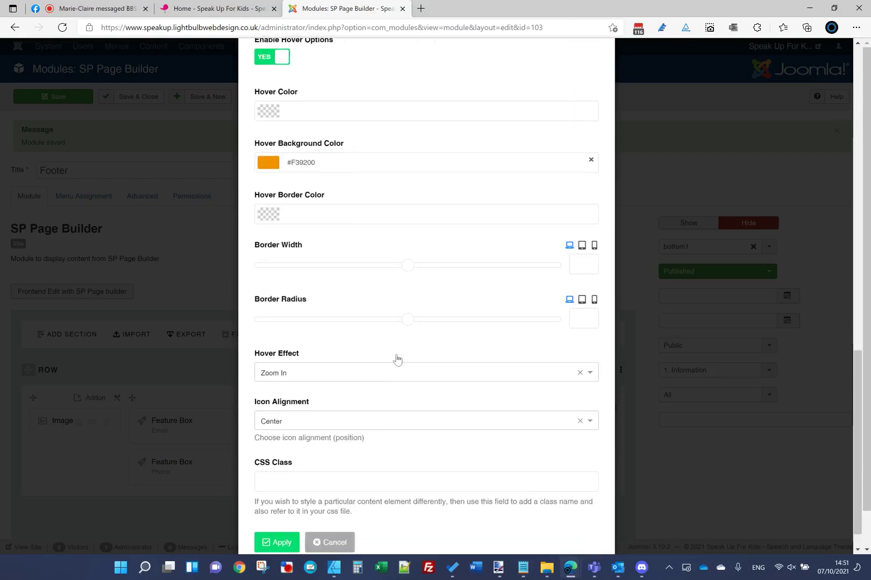
{"action": "left_click", "coordinate": [362, 376]}
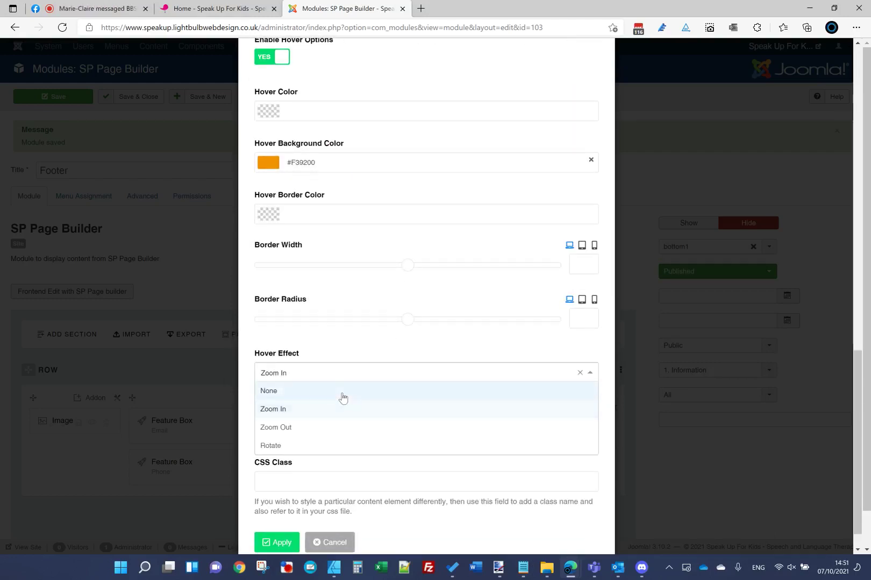
{"action": "left_click", "coordinate": [342, 391]}
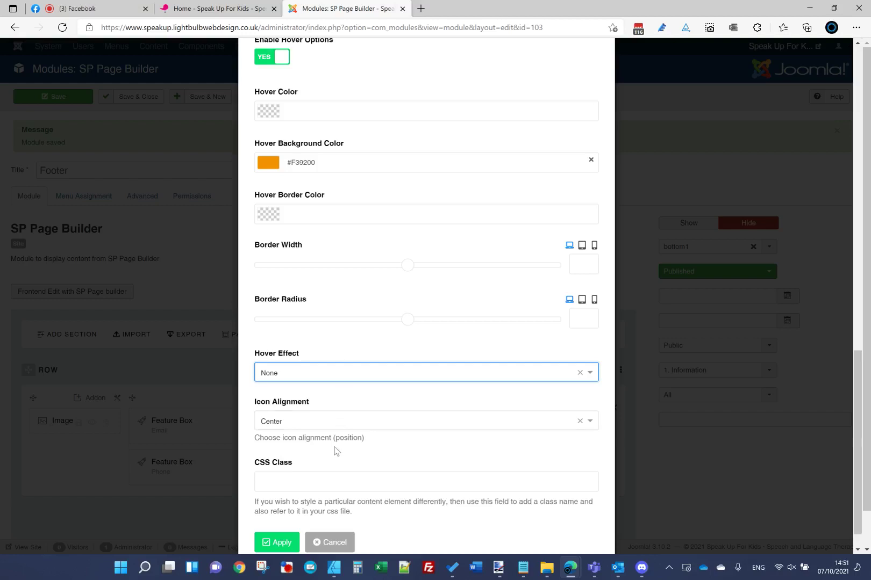
Step: Clear the icon's margins on all four sides and apply the icon settings
{"action": "scroll", "coordinate": [336, 357], "scroll_direction": "up", "scroll_amount": 10}
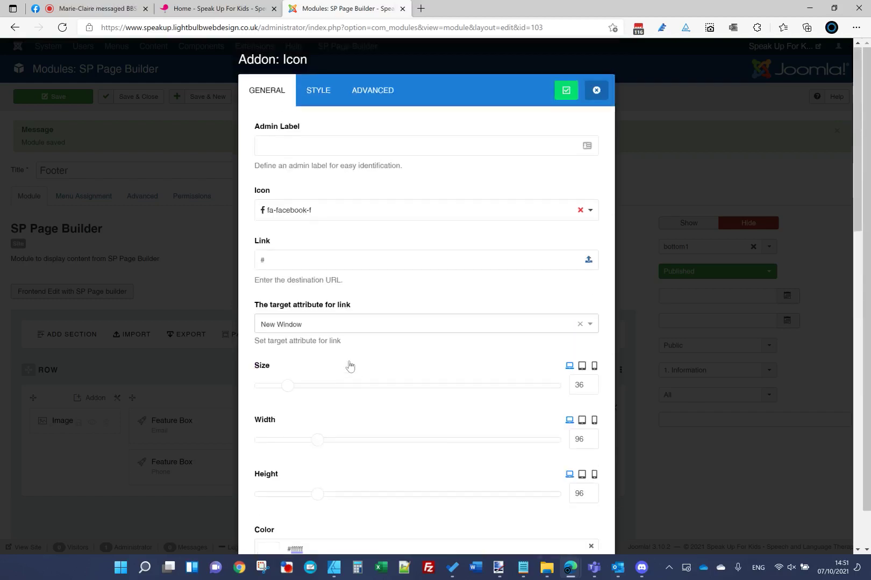
{"action": "scroll", "coordinate": [309, 226], "scroll_direction": "down", "scroll_amount": 4}
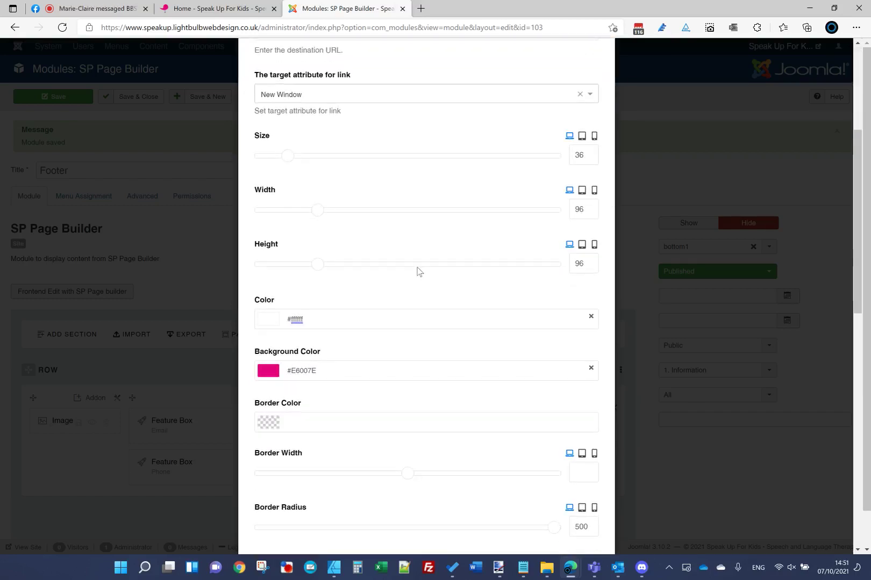
{"action": "scroll", "coordinate": [416, 272], "scroll_direction": "up", "scroll_amount": 4}
{"action": "left_click", "coordinate": [314, 92]}
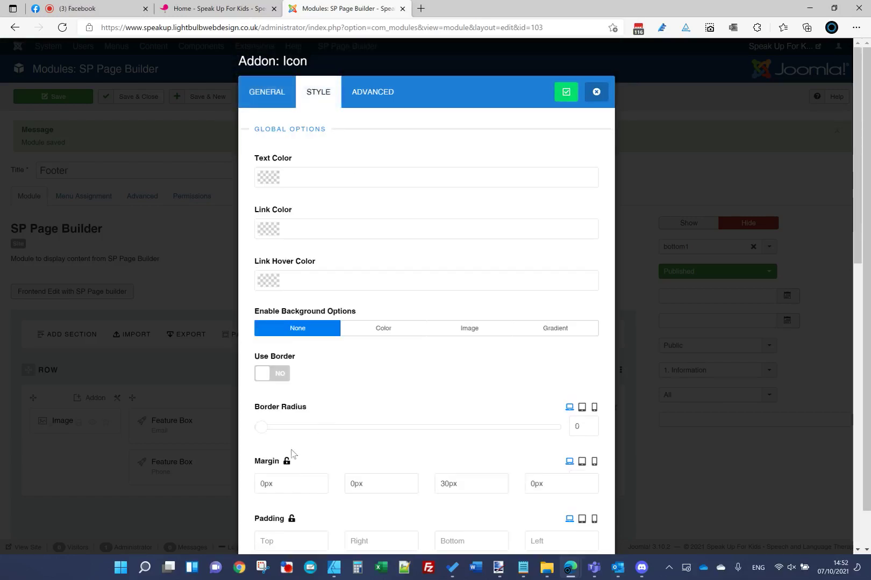
{"action": "left_click", "coordinate": [287, 461]}
{"action": "key", "text": "BackSpace"}
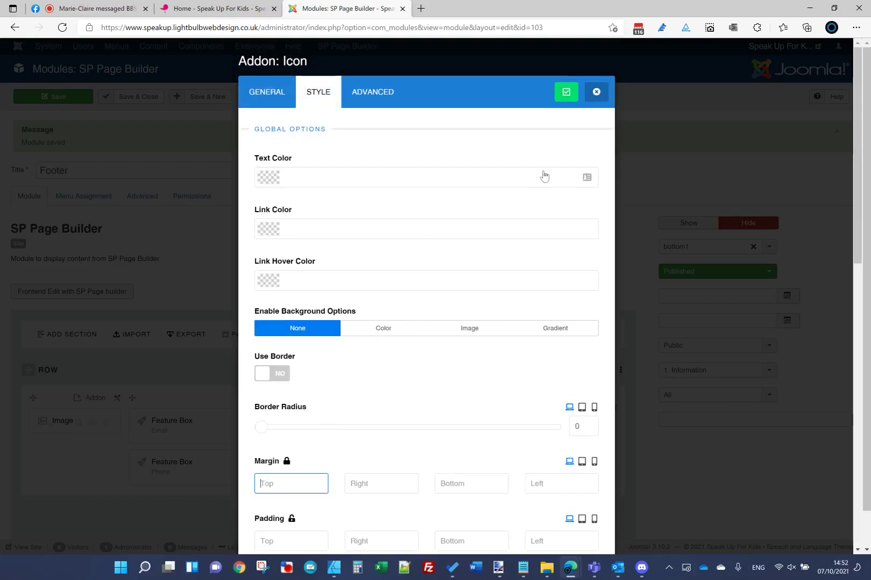
{"action": "left_click", "coordinate": [588, 97]}
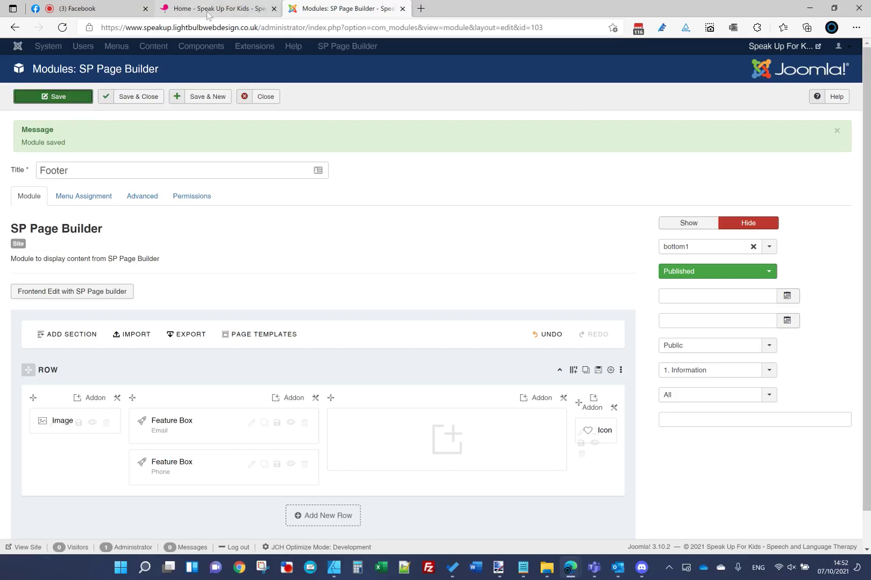
Step: Reload the live homepage to check the new round Facebook icon
{"action": "left_click", "coordinate": [203, 6]}
{"action": "left_click", "coordinate": [225, 28]}
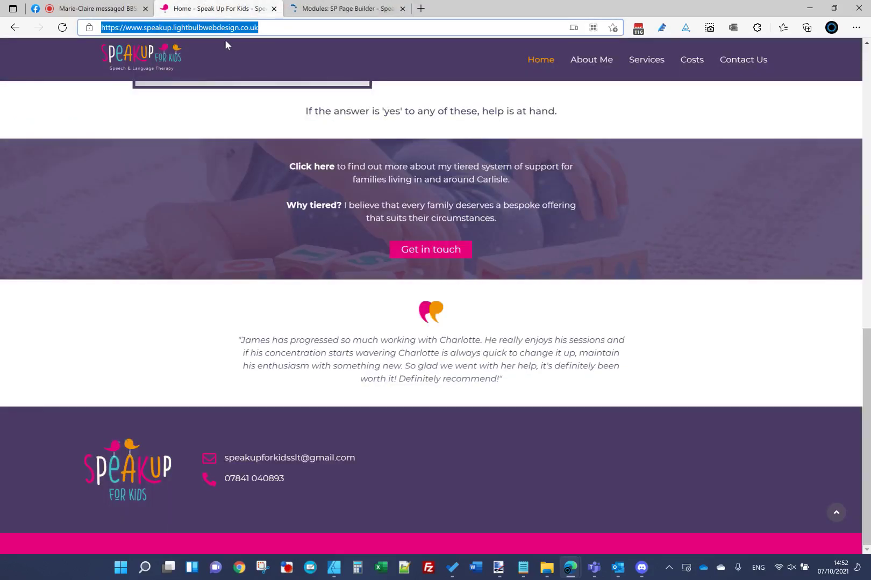
{"action": "key", "text": "Return"}
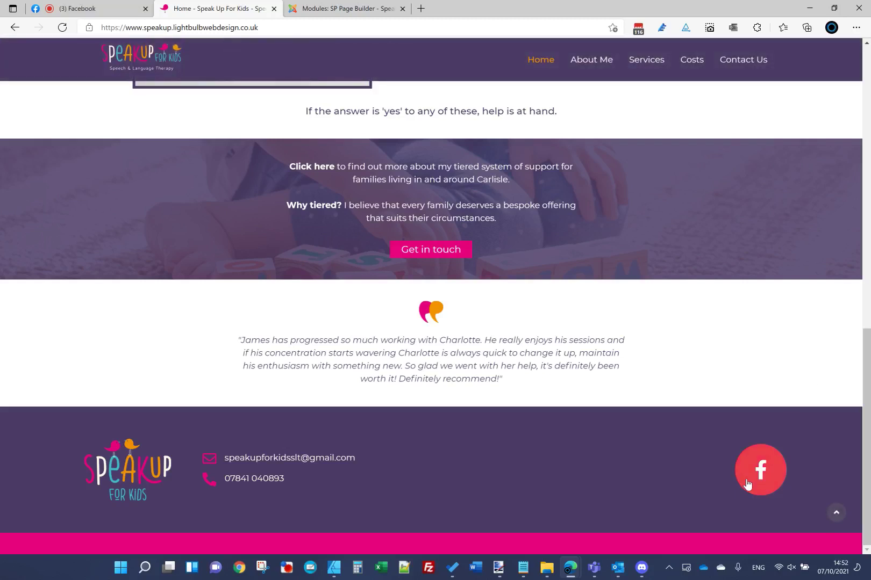
Step: Set the Facebook icon's width and height to 60 and apply the change
{"action": "left_click", "coordinate": [339, 10]}
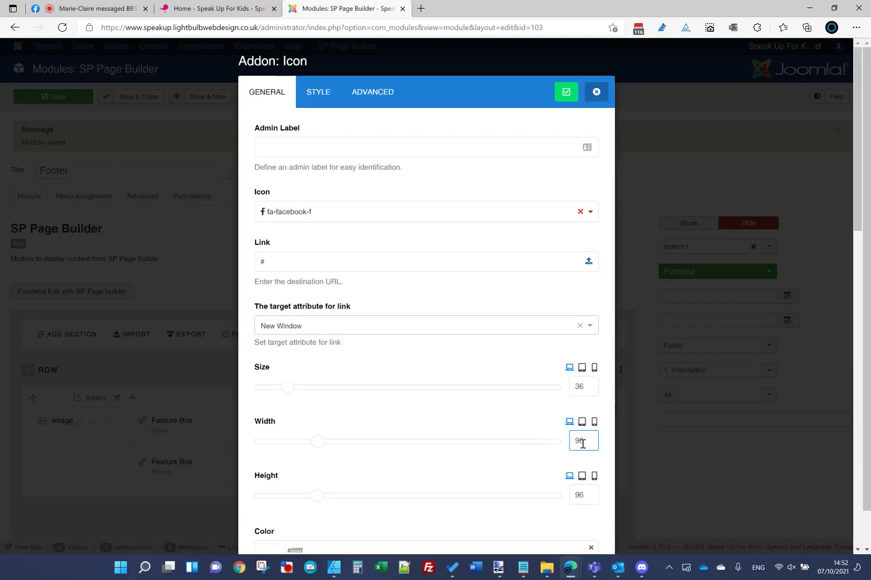
{"action": "left_click_drag", "start_coordinate": [582, 444], "coordinate": [515, 452]}
{"action": "left_click_drag", "start_coordinate": [590, 498], "coordinate": [466, 518]}
{"action": "type", "text": "60"}
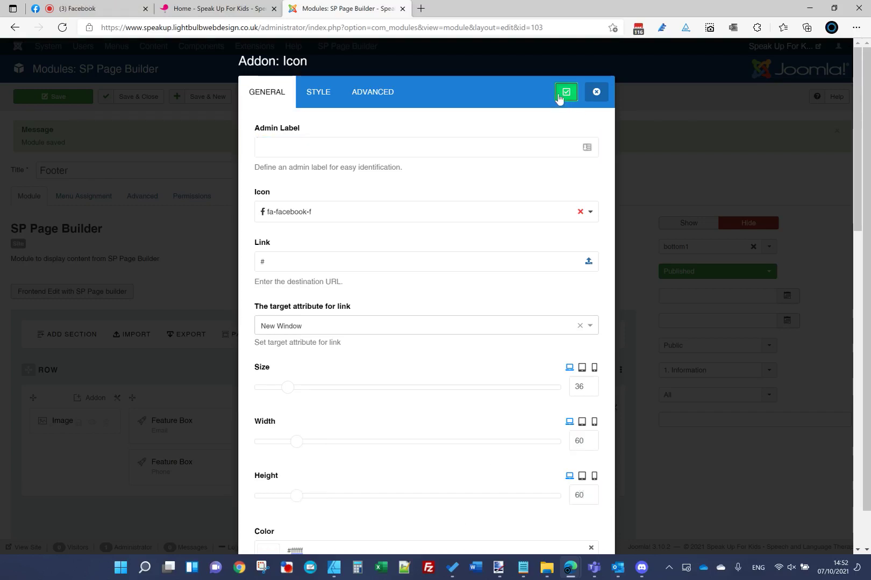
{"action": "left_click", "coordinate": [566, 92]}
{"action": "left_click", "coordinate": [185, 13]}
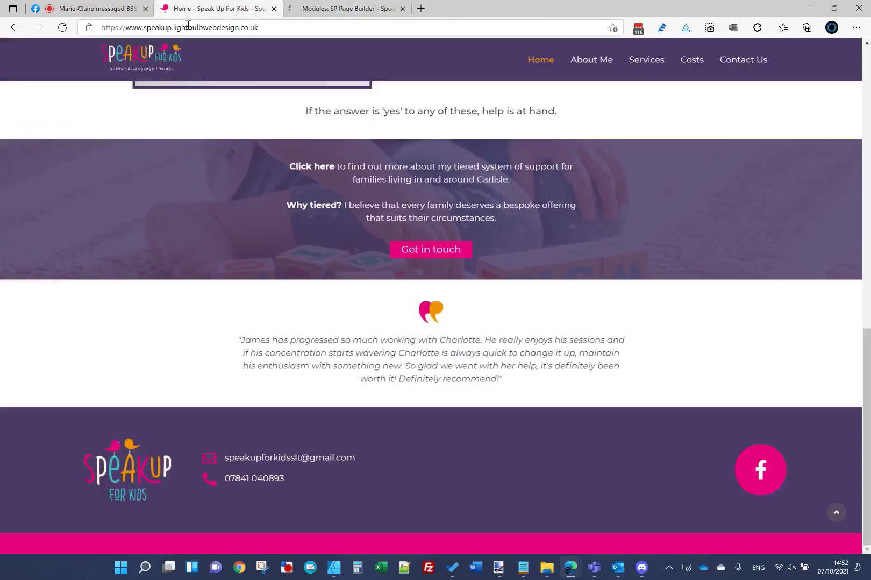
Step: Reload the homepage and move the Homepage.jpg mockup alongside it to compare the icon
{"action": "left_click", "coordinate": [188, 28]}
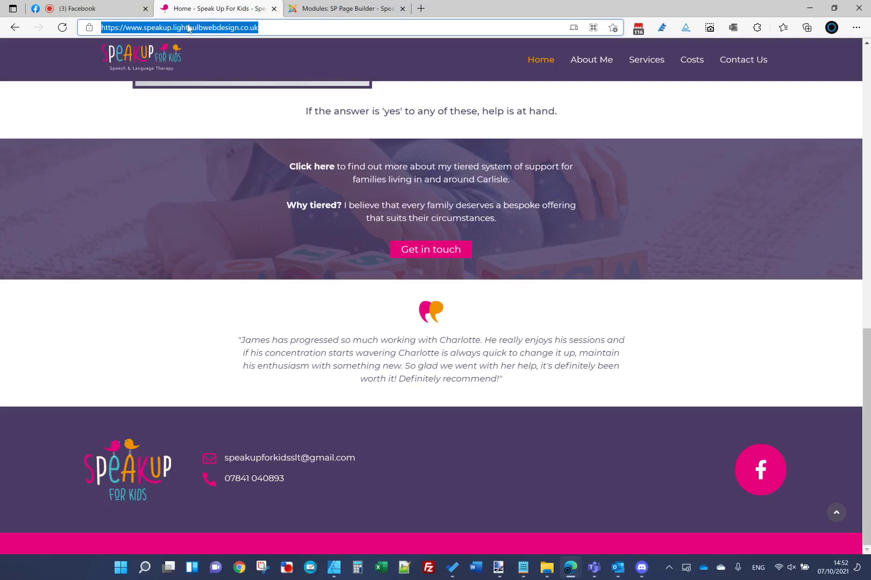
{"action": "key", "text": "Return"}
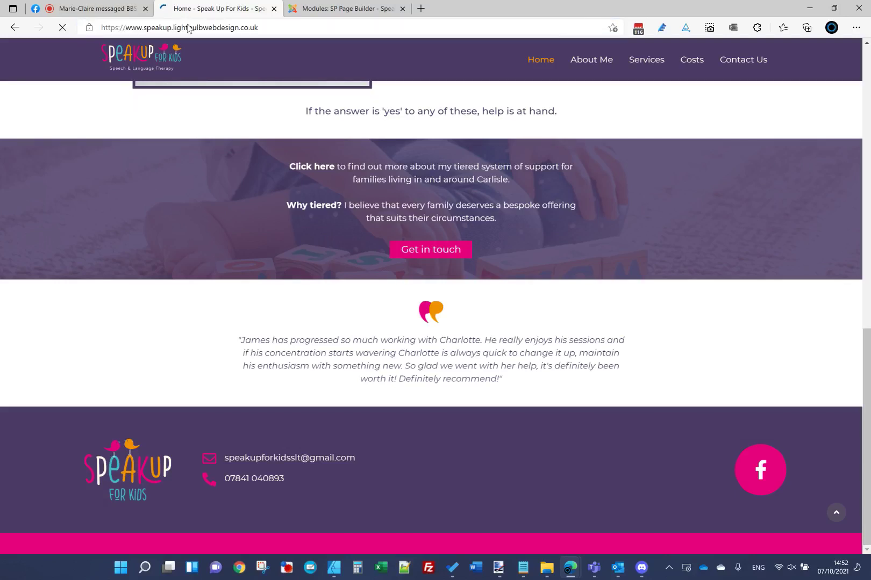
{"action": "left_click", "coordinate": [498, 566]}
{"action": "mouse_move", "coordinate": [559, 122]}
{"action": "left_mouse_down"}
{"action": "mouse_move", "coordinate": [341, 113]}
{"action": "mouse_move", "coordinate": [373, 115]}
{"action": "left_mouse_up"}
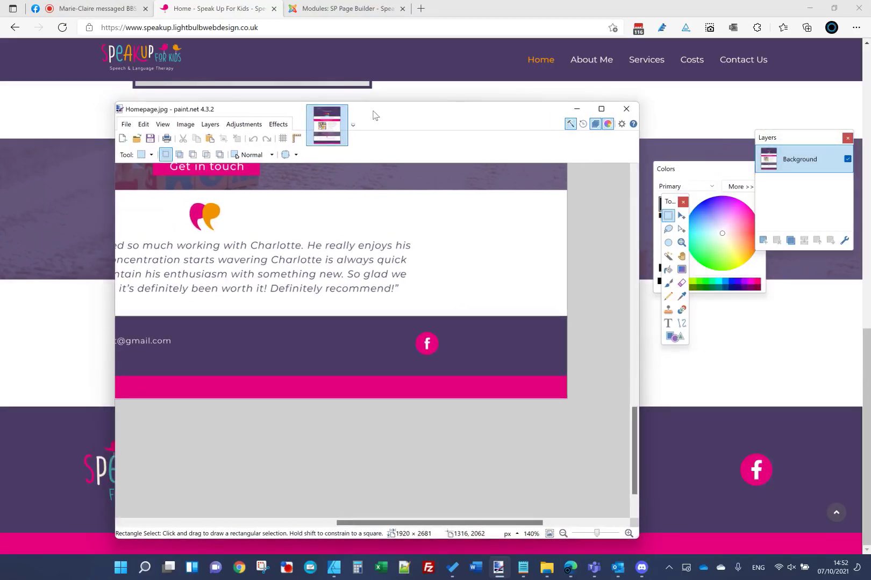
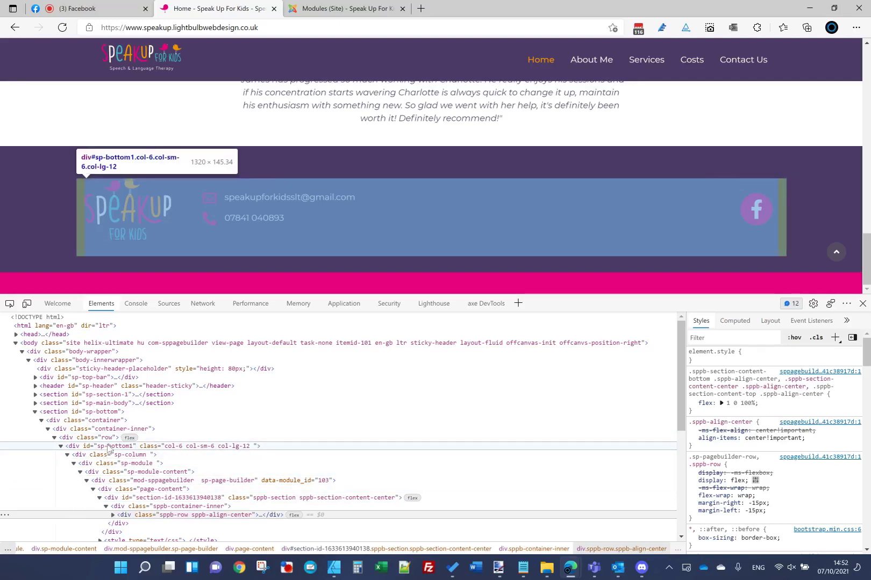
Step: Inspect the section#sp-bottom footer in DevTools and locate its #4B3A66 background-color rule
{"action": "left_click", "coordinate": [107, 447]}
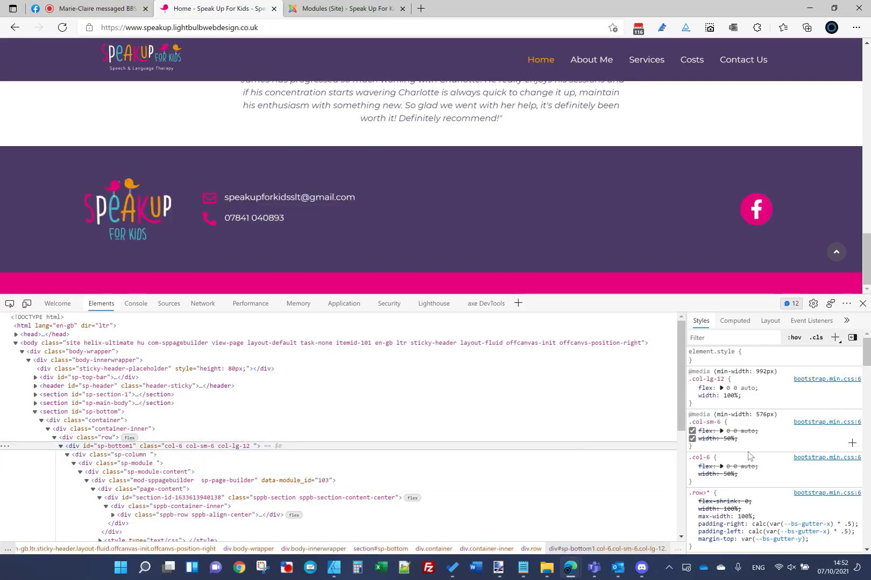
{"action": "scroll", "coordinate": [748, 456], "scroll_direction": "down", "scroll_amount": 2}
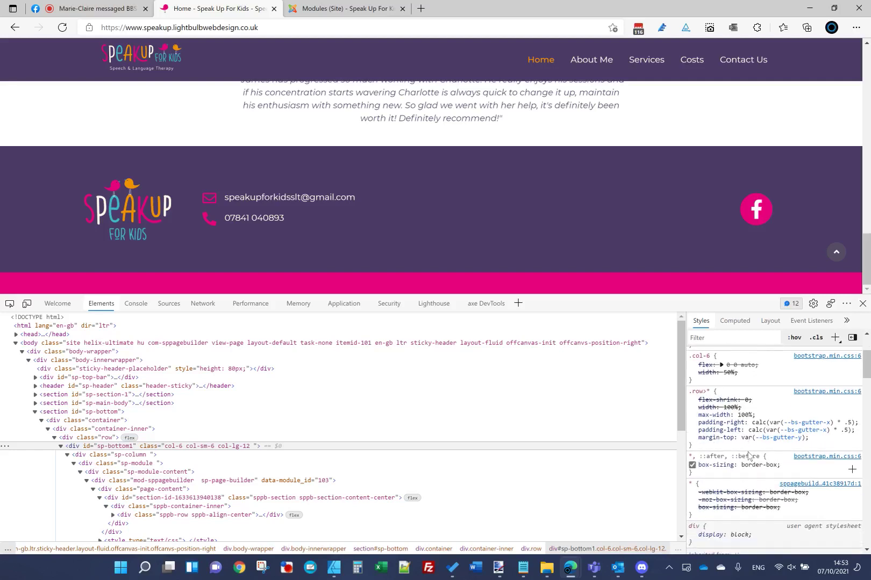
{"action": "scroll", "coordinate": [749, 456], "scroll_direction": "down", "scroll_amount": 5}
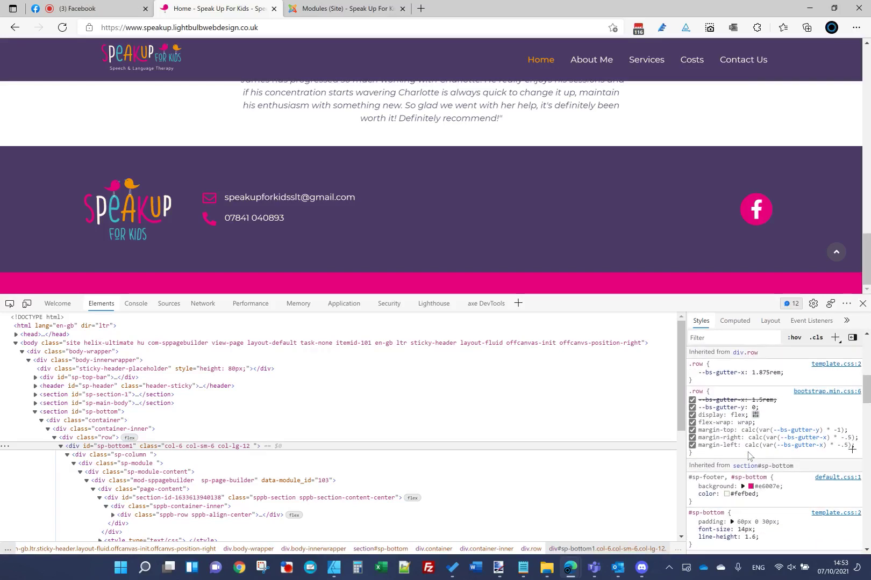
{"action": "scroll", "coordinate": [748, 456], "scroll_direction": "down", "scroll_amount": 2}
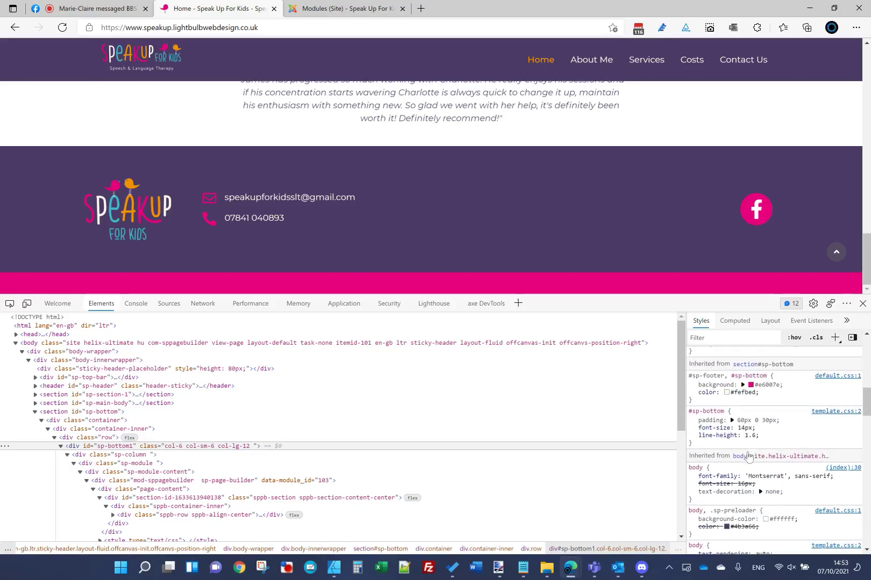
{"action": "left_click", "coordinate": [113, 414]}
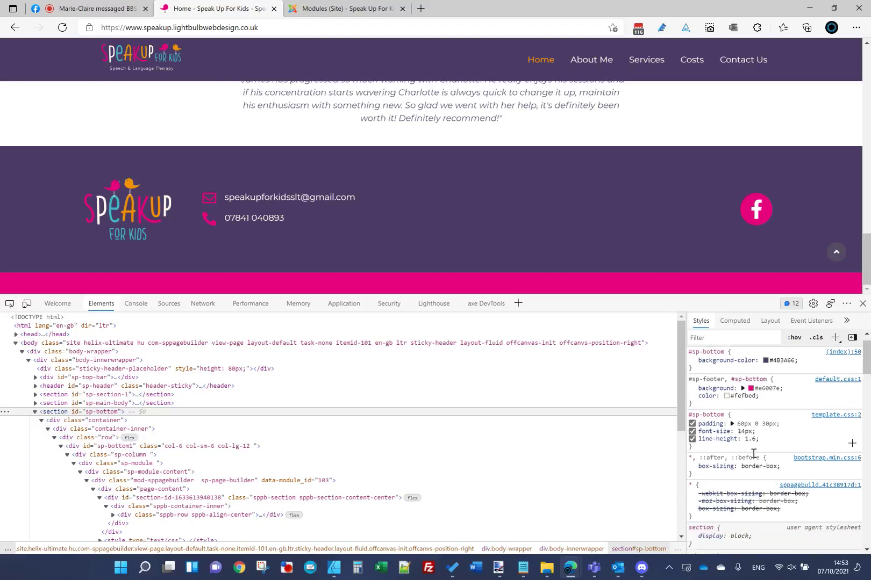
{"action": "scroll", "coordinate": [753, 453], "scroll_direction": "down", "scroll_amount": 10}
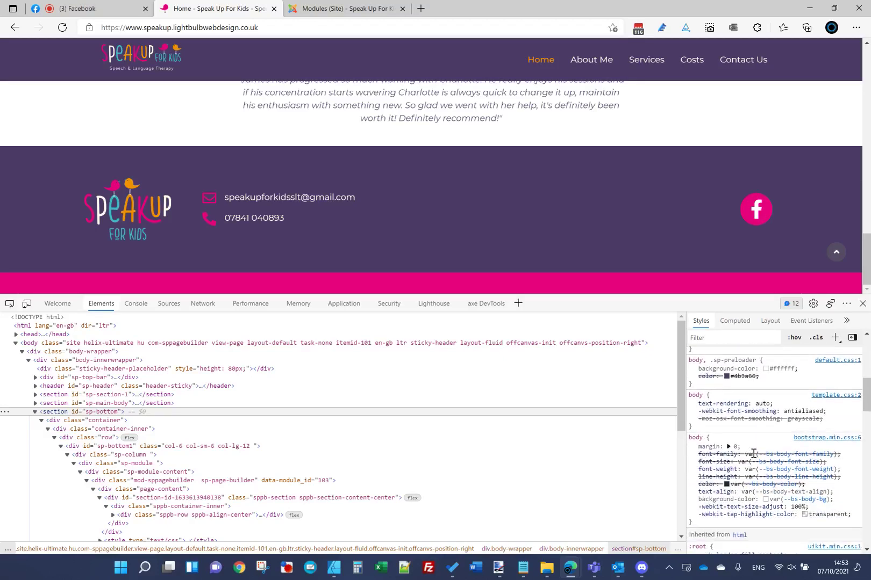
{"action": "scroll", "coordinate": [754, 453], "scroll_direction": "down", "scroll_amount": 3}
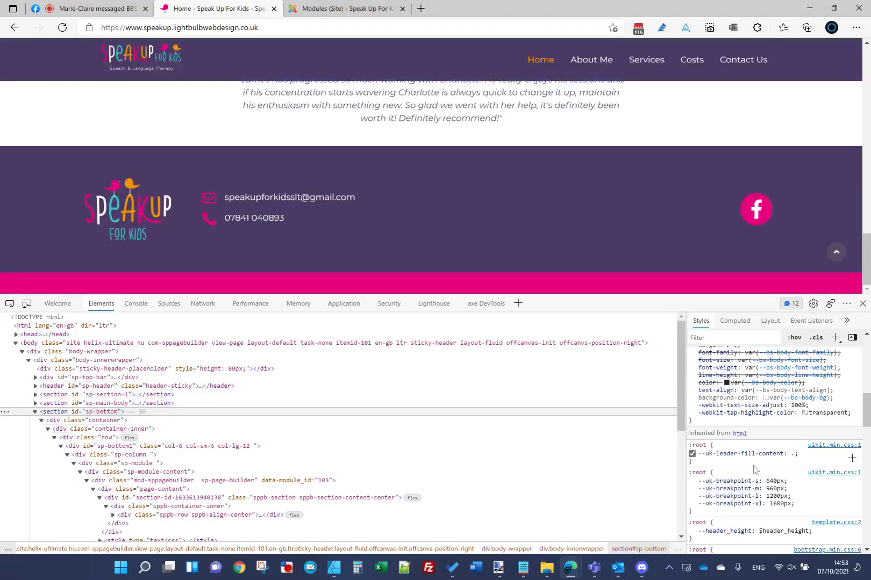
{"action": "scroll", "coordinate": [756, 471], "scroll_direction": "down", "scroll_amount": 3}
{"action": "scroll", "coordinate": [757, 471], "scroll_direction": "up", "scroll_amount": 10}
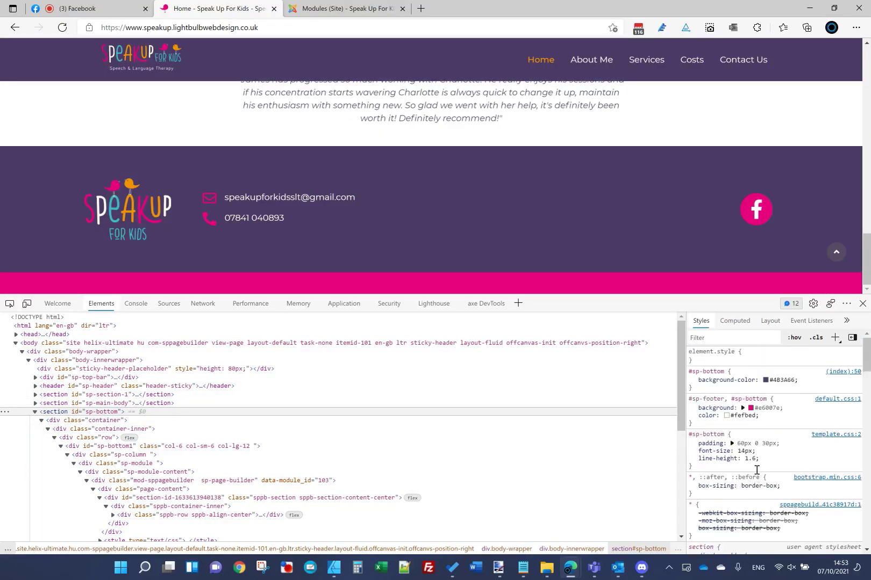
{"action": "left_click", "coordinate": [715, 423]}
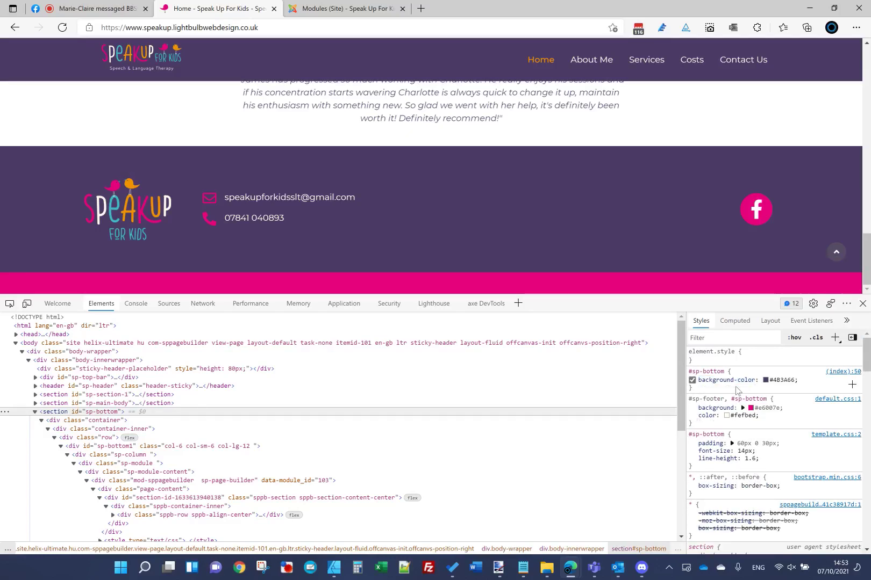
Step: Add padding-top: 30px to the #sp-bottom rule, replacing a trial margin-top: 0
{"action": "left_click", "coordinate": [738, 390]}
{"action": "type", "text": "marg"}
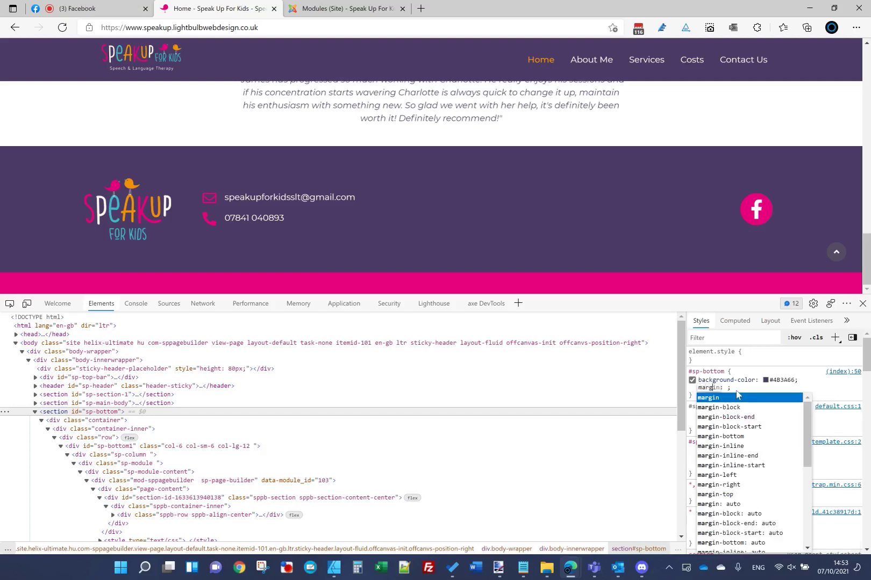
{"action": "type", "text": "in-top"}
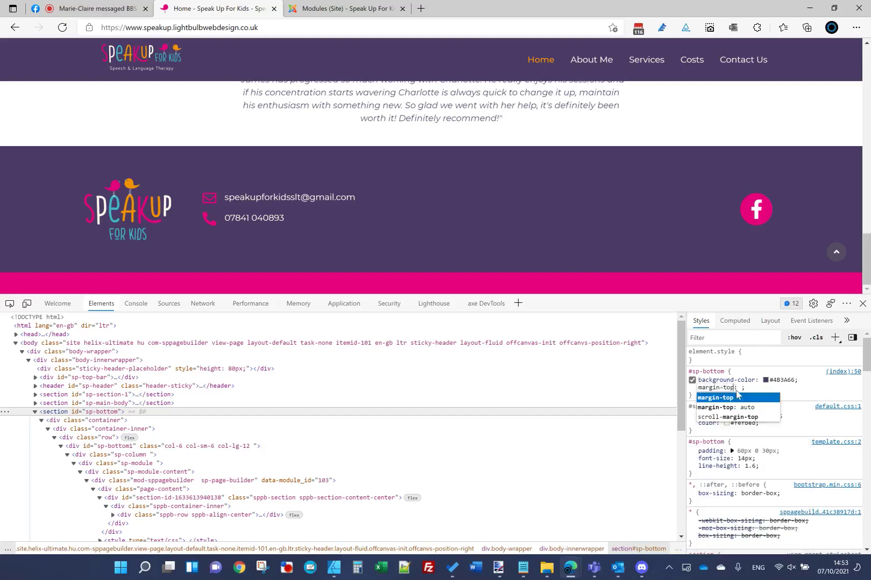
{"action": "key", "text": "Tab"}
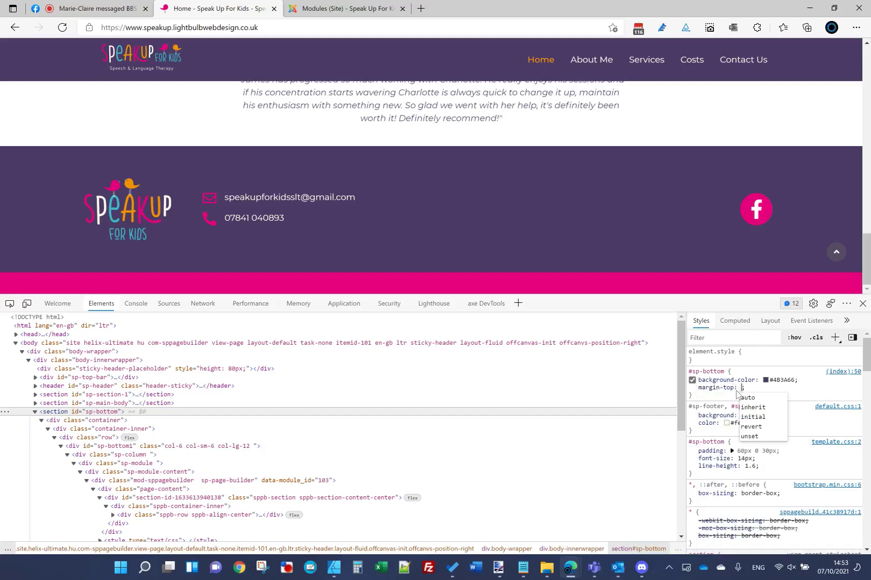
{"action": "type", "text": "0"}
{"action": "key", "text": "Return"}
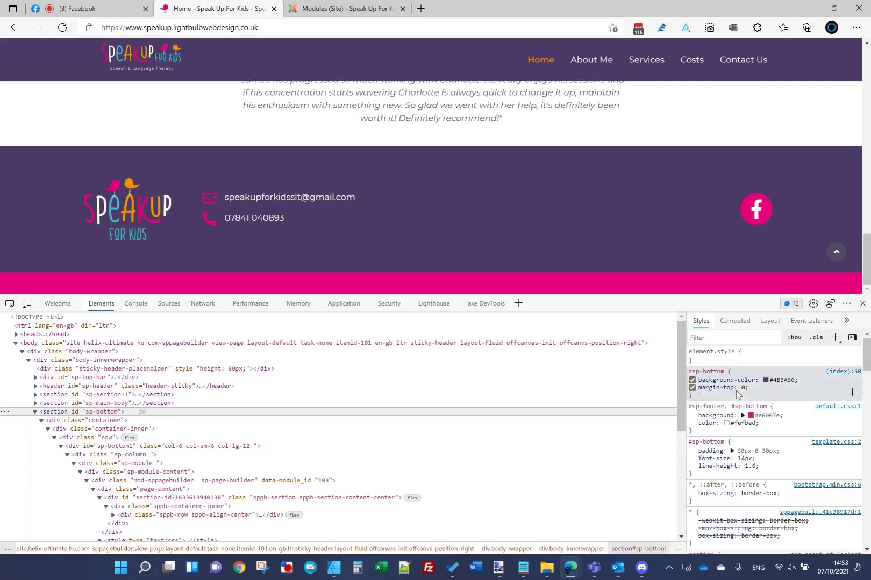
{"action": "left_click", "coordinate": [701, 396]}
{"action": "left_click", "coordinate": [705, 387]}
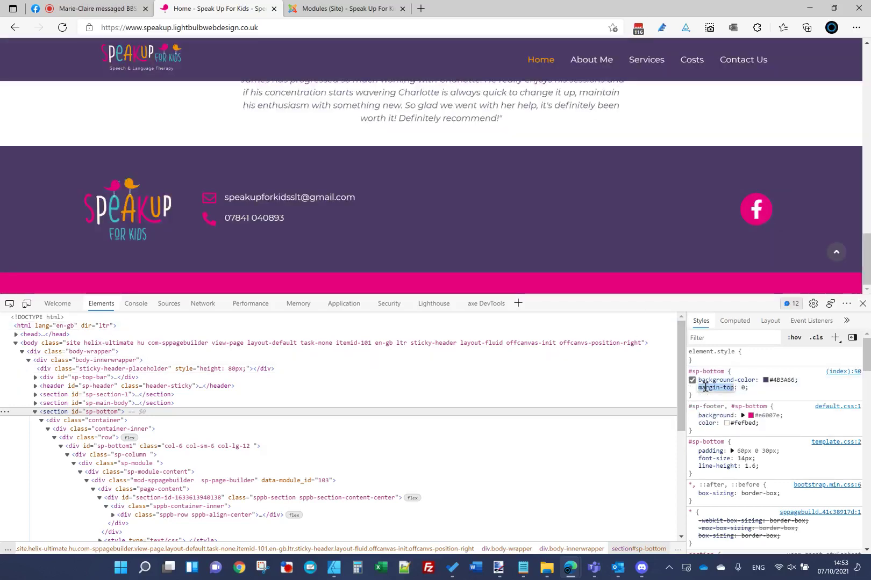
{"action": "type", "text": "padding-t"}
{"action": "key", "text": "Tab"}
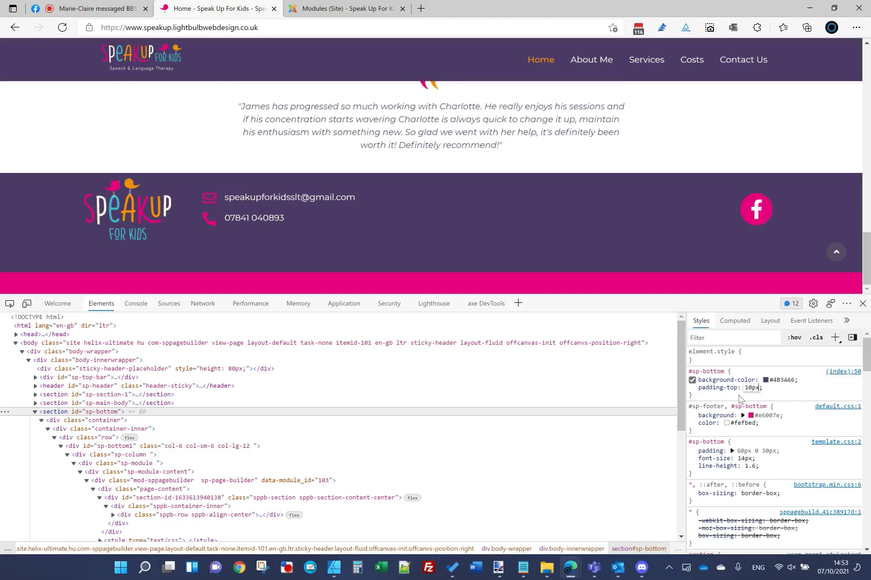
{"action": "key", "text": "BackSpace"}
{"action": "type", "text": "30px"}
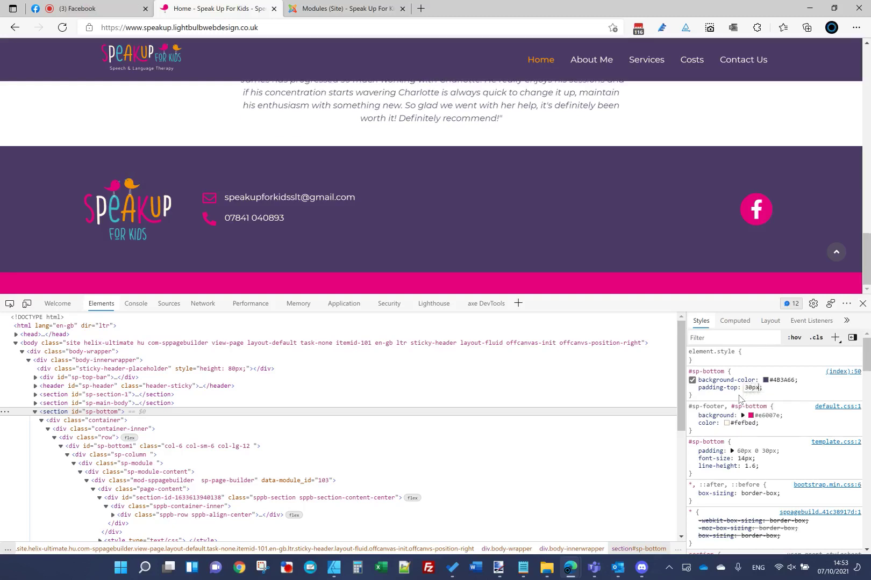
{"action": "key", "text": "Return"}
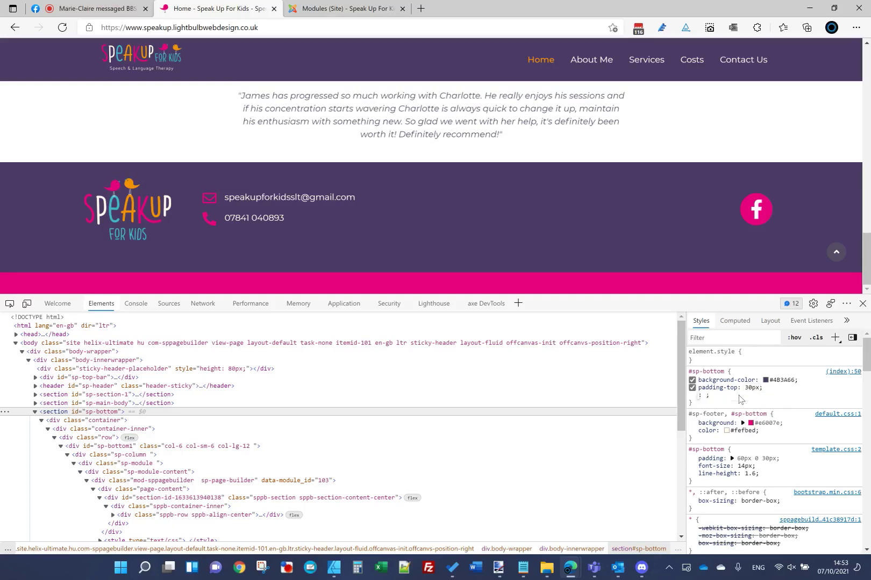
Step: Add padding-bottom: 0 to the #sp-bottom rule and select the whole rule text
{"action": "type", "text": "padding-bottom"}
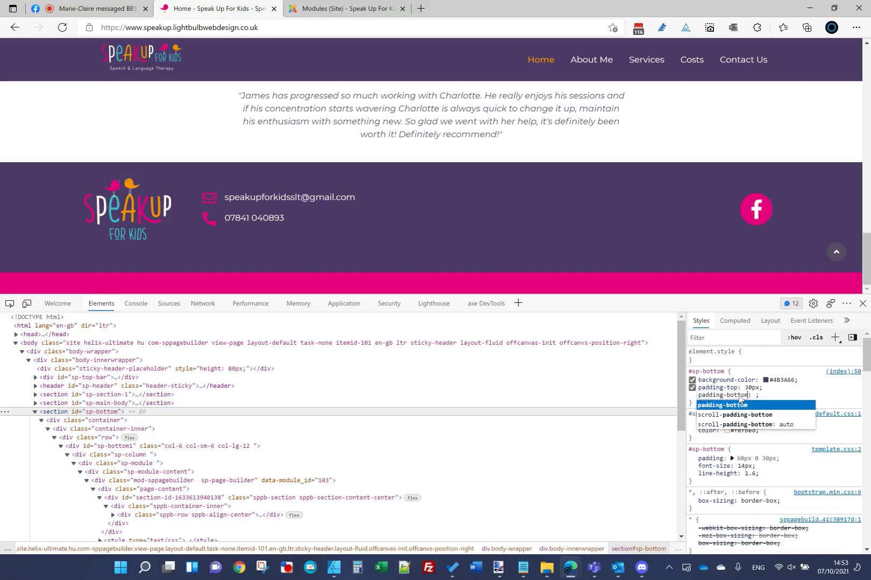
{"action": "key", "text": "Tab"}
{"action": "type", "text": "30px"}
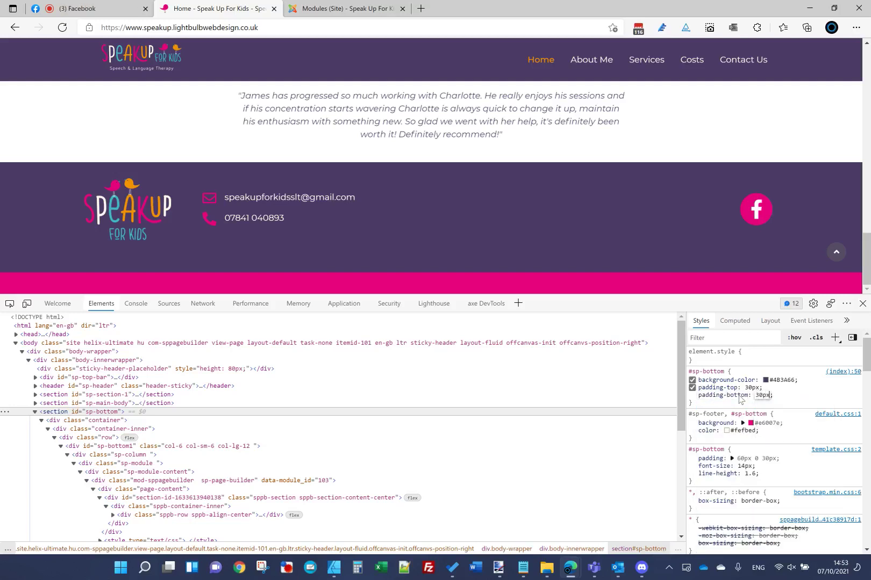
{"action": "key", "text": "Return"}
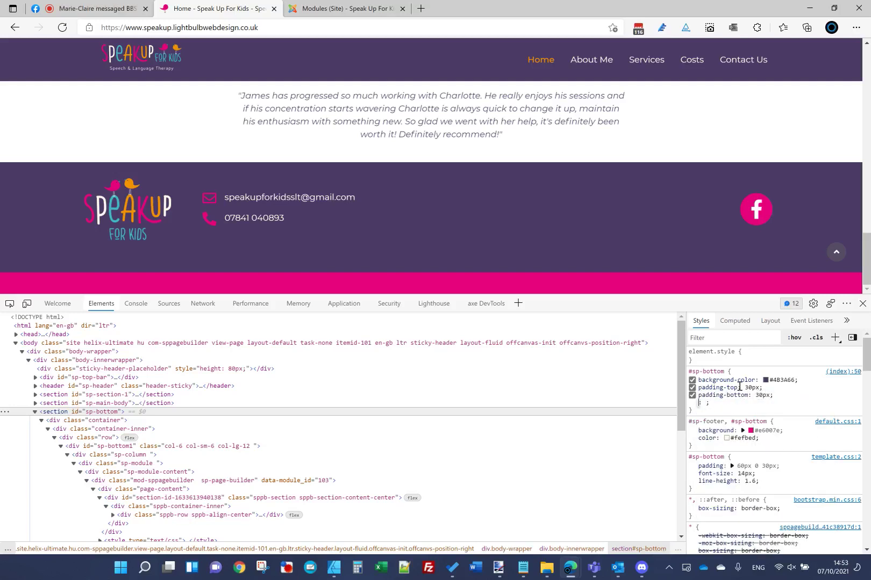
{"action": "left_click", "coordinate": [762, 396]}
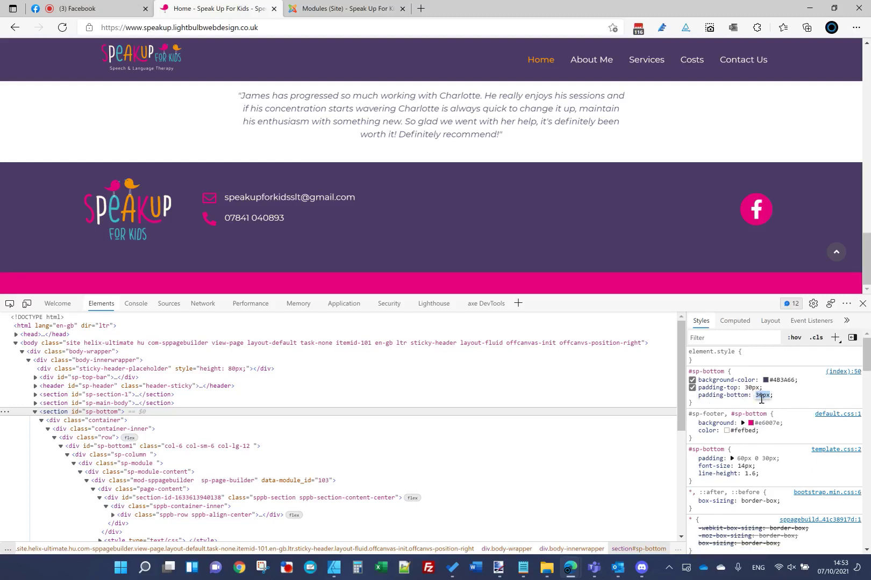
{"action": "type", "text": "0"}
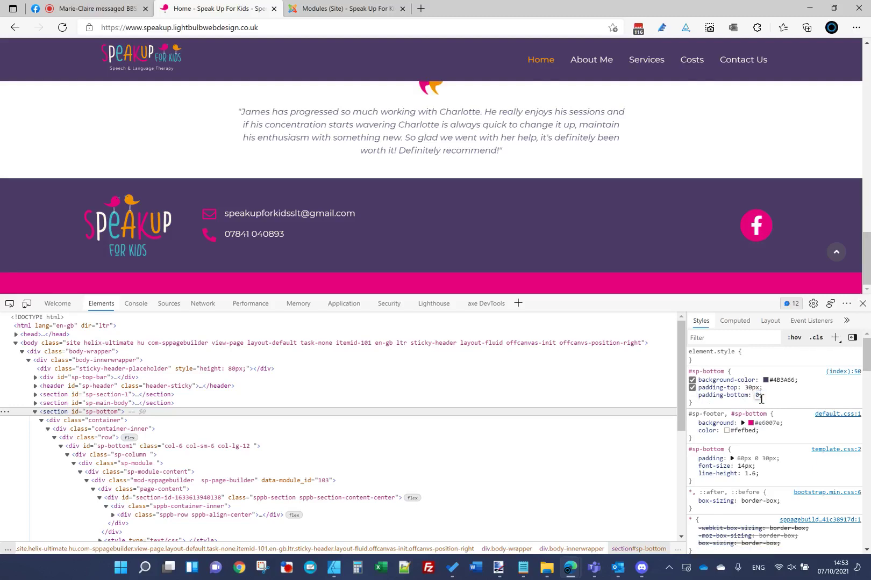
{"action": "key", "text": "Return"}
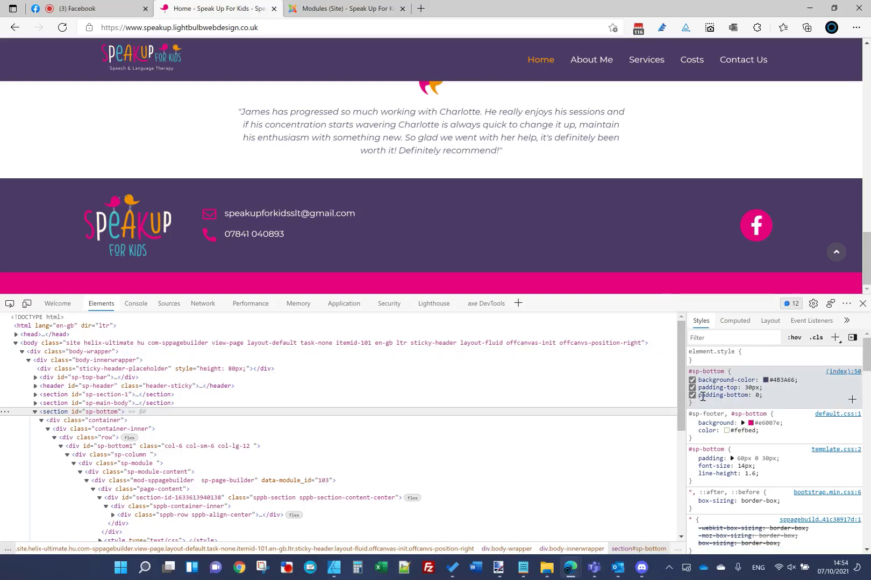
{"action": "left_click_drag", "start_coordinate": [701, 404], "coordinate": [679, 369]}
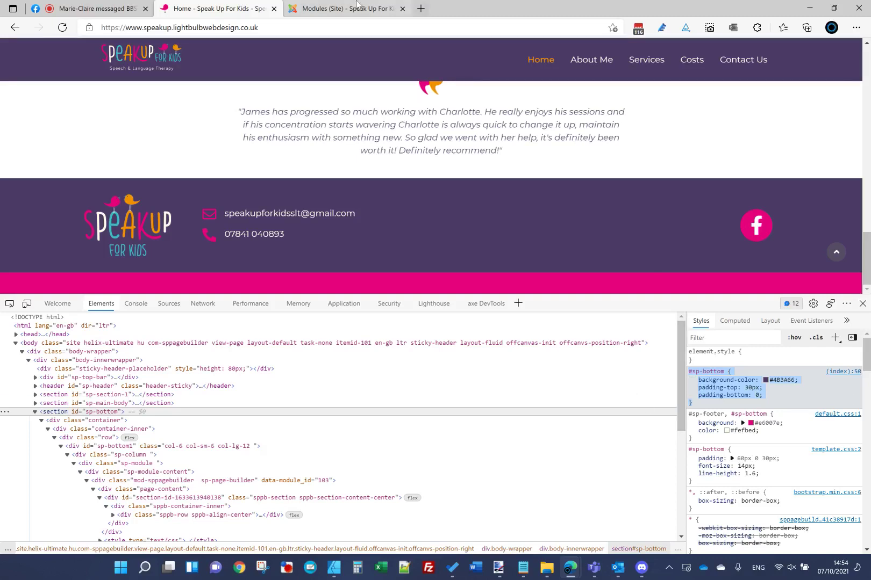
Step: Open the shaper_helixultimate - Default style's Layout and the Bottom row's settings
{"action": "left_click", "coordinate": [312, 9]}
{"action": "left_click", "coordinate": [295, 48]}
{"action": "left_click", "coordinate": [307, 112]}
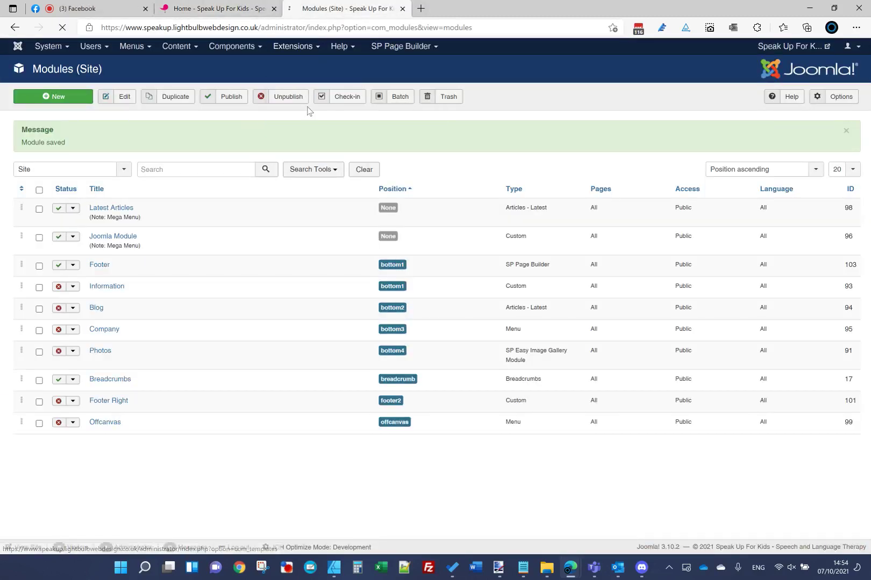
{"action": "left_click", "coordinate": [251, 207]}
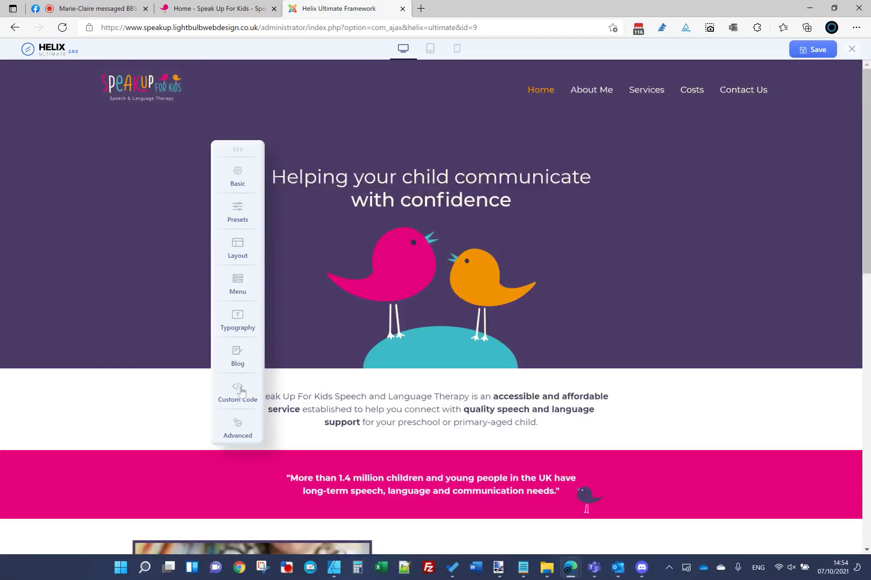
{"action": "left_click", "coordinate": [237, 392]}
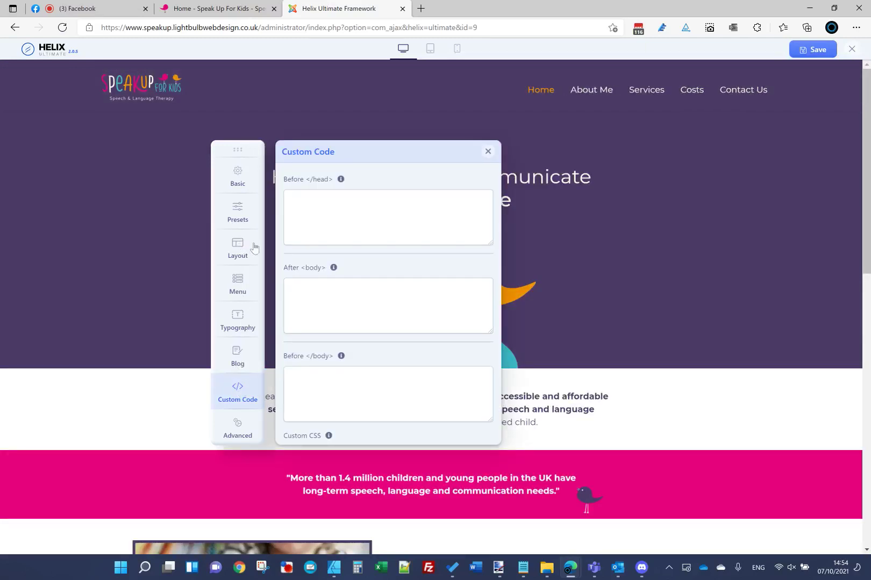
{"action": "left_click", "coordinate": [253, 248]}
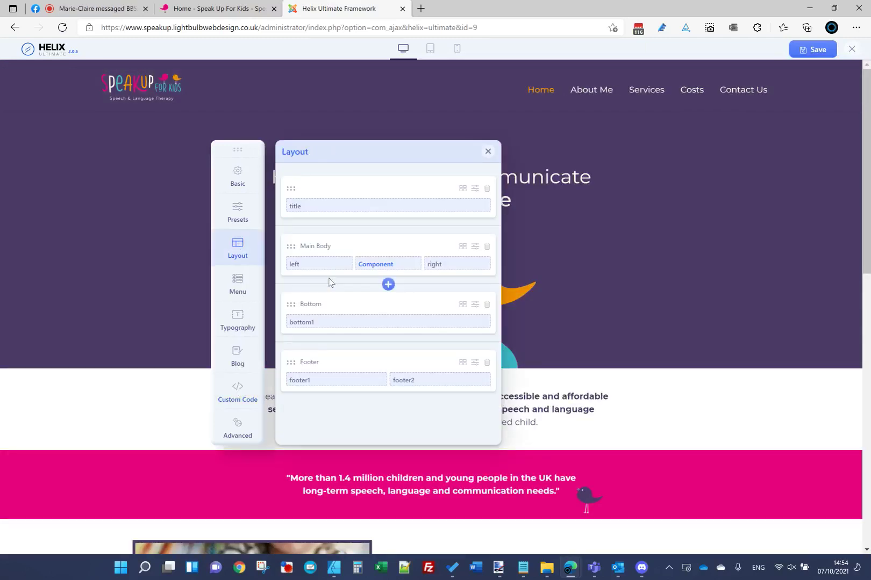
{"action": "left_click", "coordinate": [474, 305]}
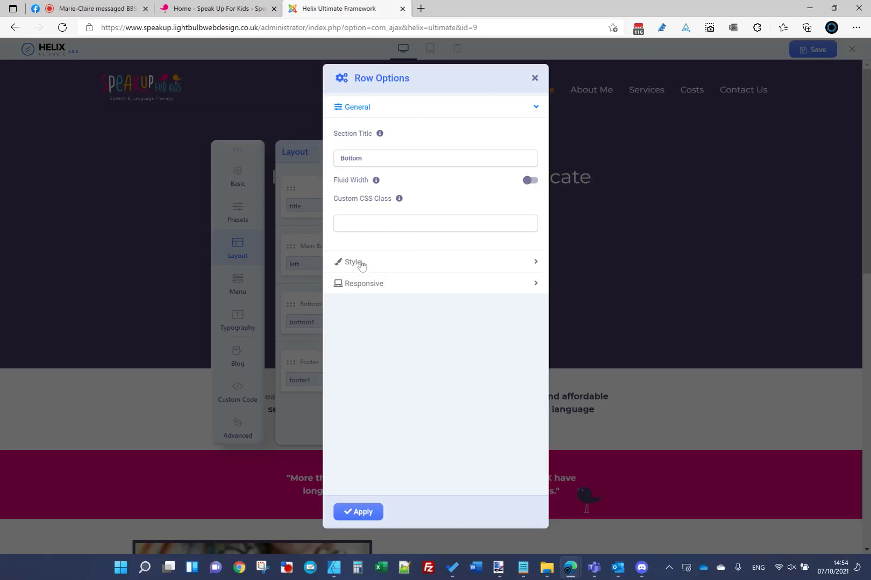
Step: Set the Bottom row's Style padding to 30px 0 0 0 and apply it
{"action": "left_click", "coordinate": [362, 264]}
{"action": "left_click", "coordinate": [364, 183]}
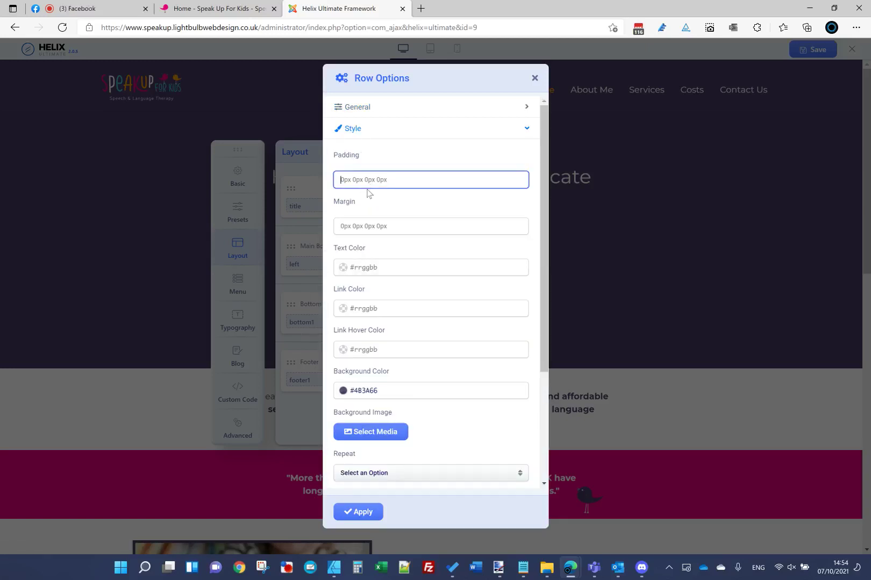
{"action": "left_click", "coordinate": [398, 226]}
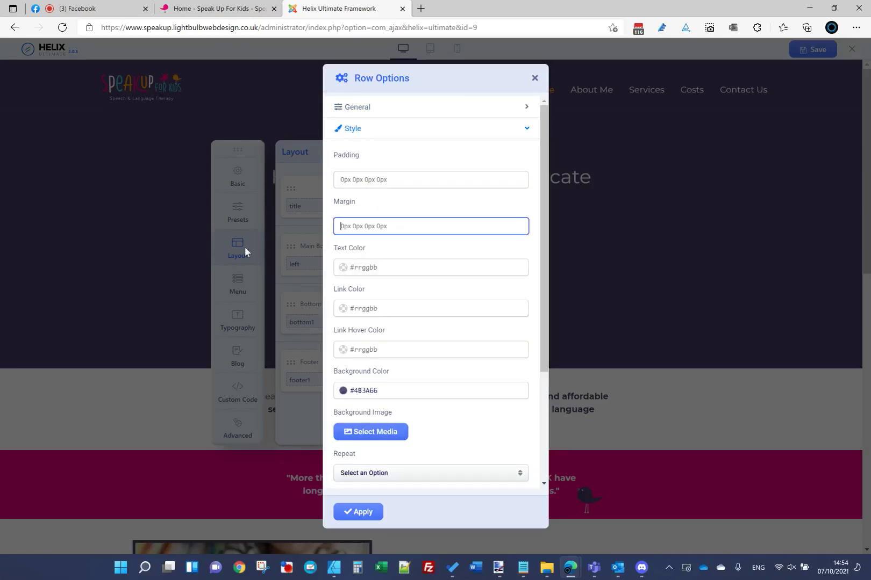
{"action": "left_click", "coordinate": [410, 184]}
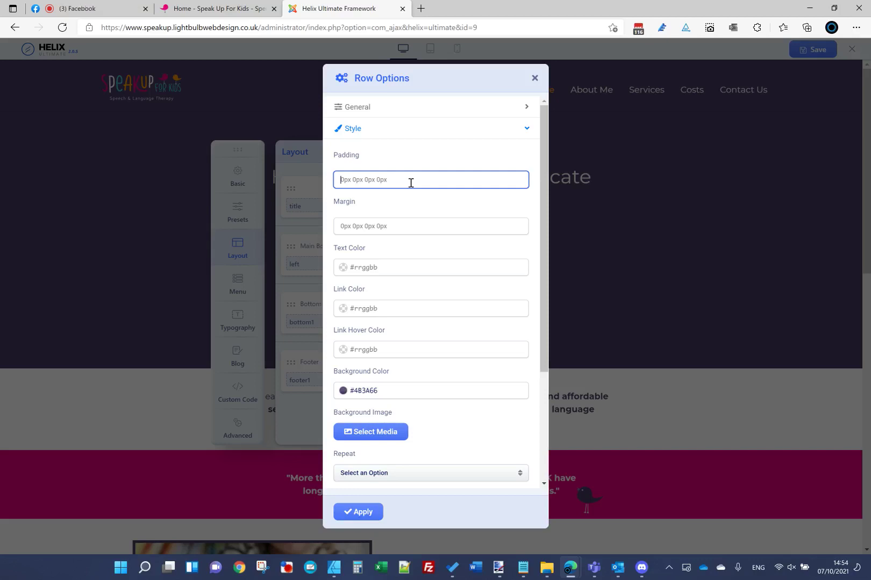
{"action": "type", "text": "-"}
{"action": "left_click", "coordinate": [344, 510]}
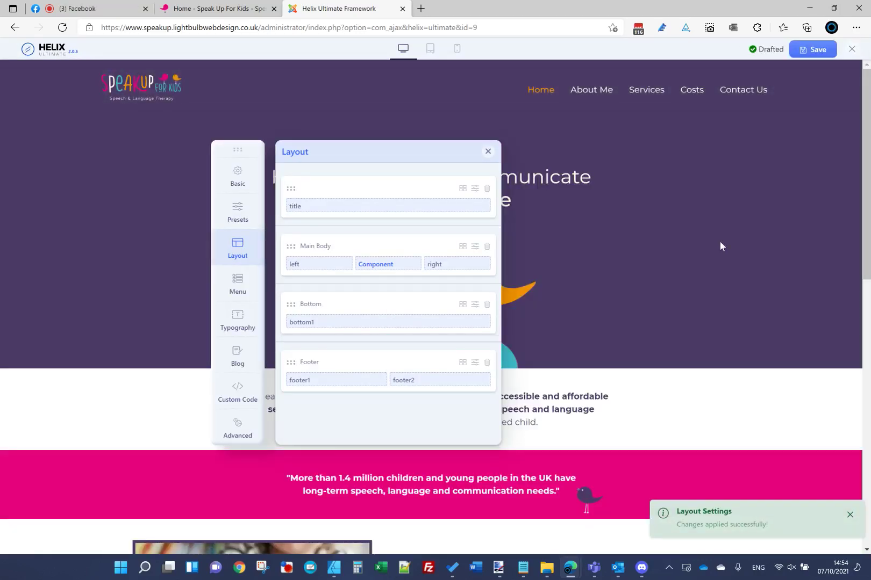
Step: Save the template, then reload the live home page without DevTools to check the footer
{"action": "scroll", "coordinate": [849, 141], "scroll_direction": "down", "scroll_amount": 10}
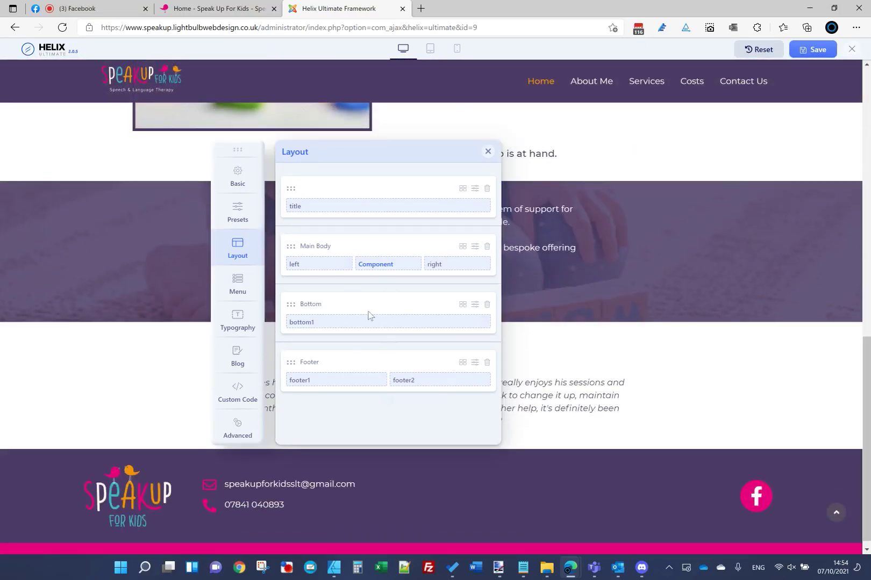
{"action": "left_click", "coordinate": [812, 49]}
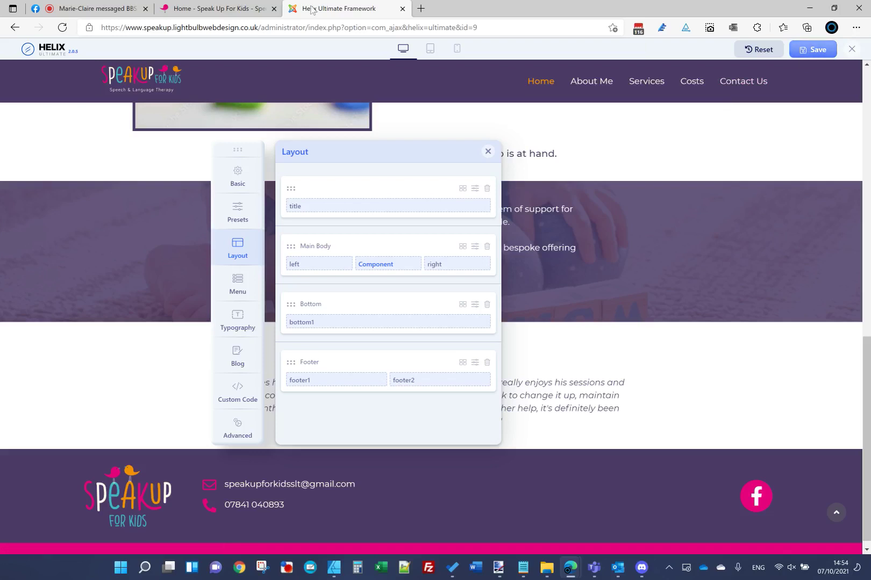
{"action": "key", "text": "ctrl+shift+Tab"}
{"action": "key", "text": "F12"}
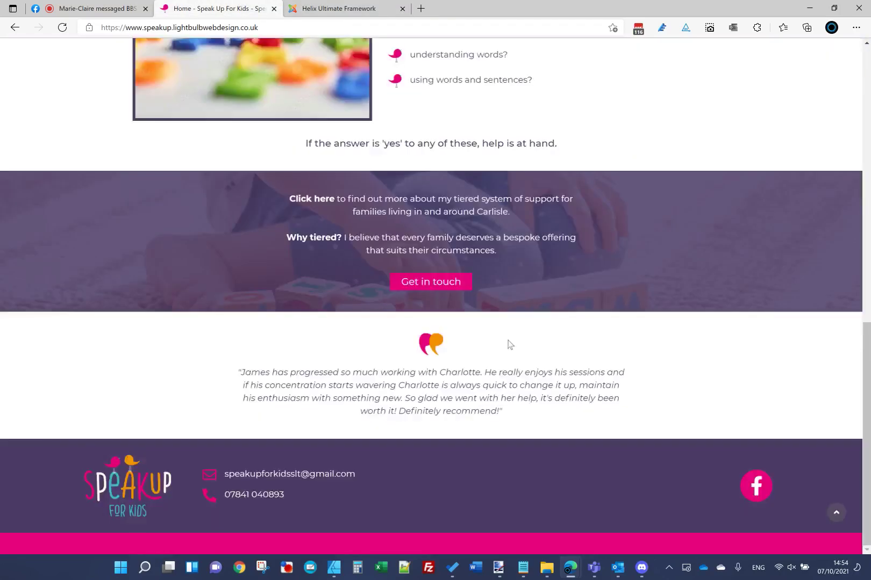
{"action": "key", "text": "F5"}
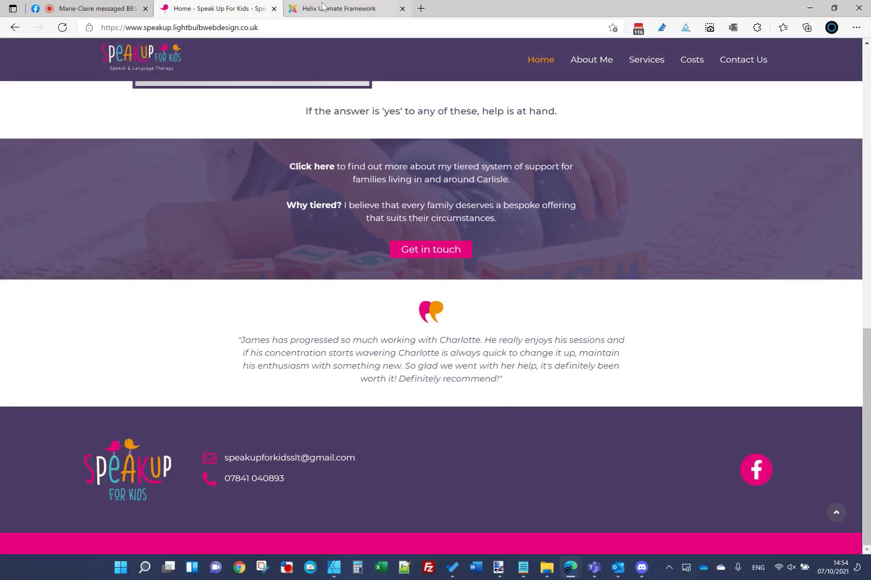
{"action": "left_click", "coordinate": [322, 8]}
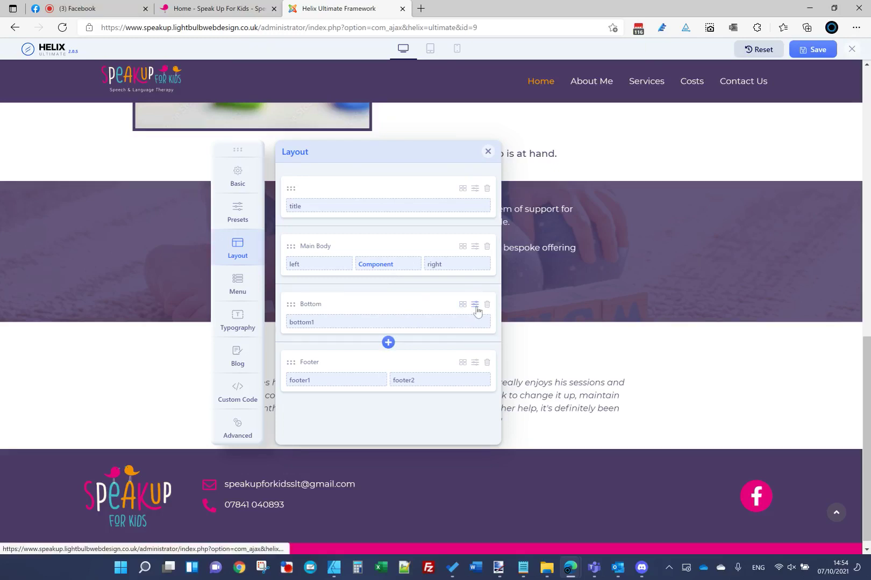
Step: Reapply the Bottom row's style options, review the #sp-bottom Custom CSS, and save the template
{"action": "left_click", "coordinate": [476, 305]}
{"action": "left_click", "coordinate": [377, 266]}
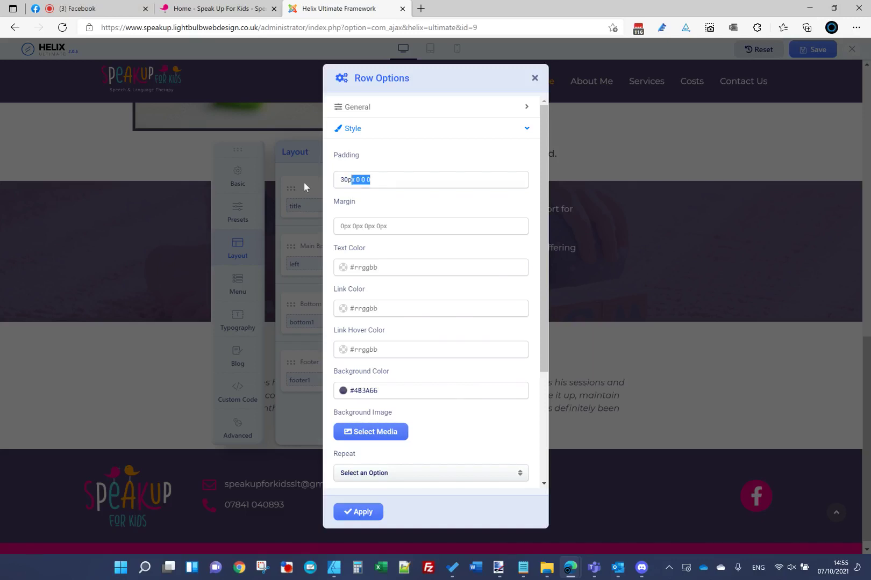
{"action": "left_click", "coordinate": [366, 513]}
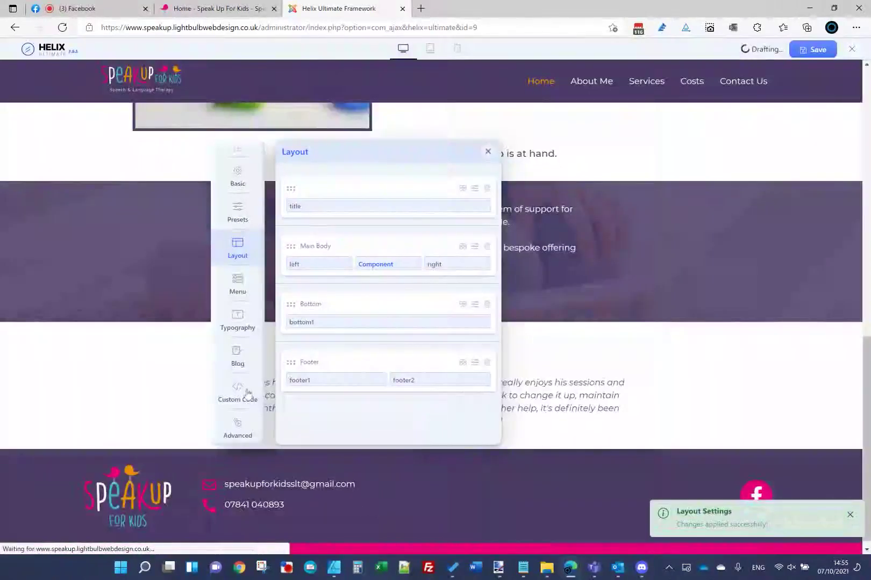
{"action": "left_click", "coordinate": [237, 392]}
{"action": "scroll", "coordinate": [321, 328], "scroll_direction": "down", "scroll_amount": 5}
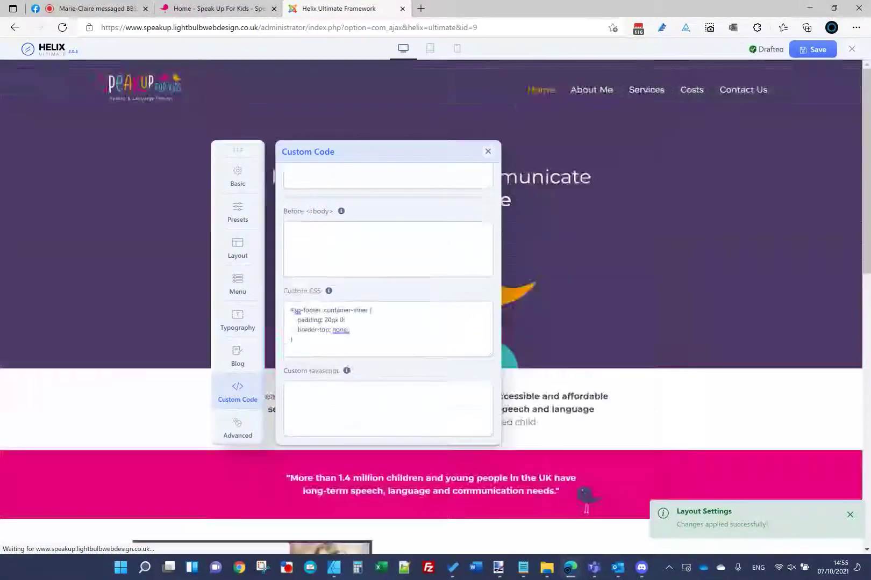
{"action": "left_click", "coordinate": [362, 342]}
{"action": "scroll", "coordinate": [361, 342], "scroll_direction": "down", "scroll_amount": 3}
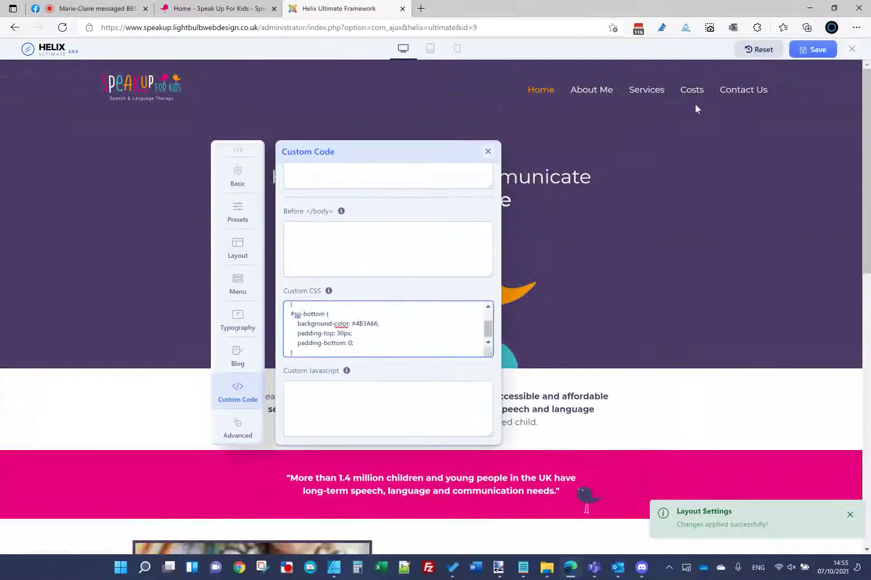
{"action": "left_click", "coordinate": [806, 49]}
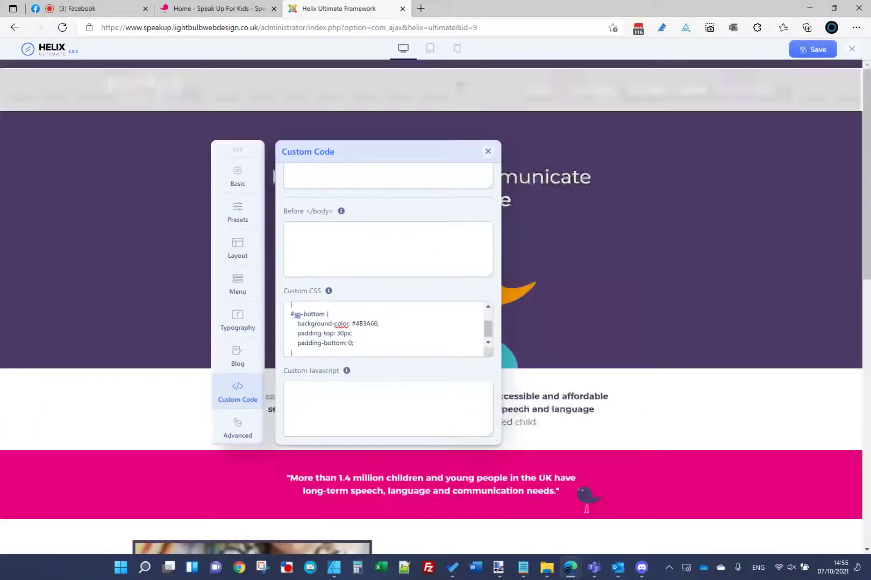
Step: Reload the live home page to review the purple footer
{"action": "key", "text": "ctrl+shift+Tab"}
{"action": "key", "text": "F5"}
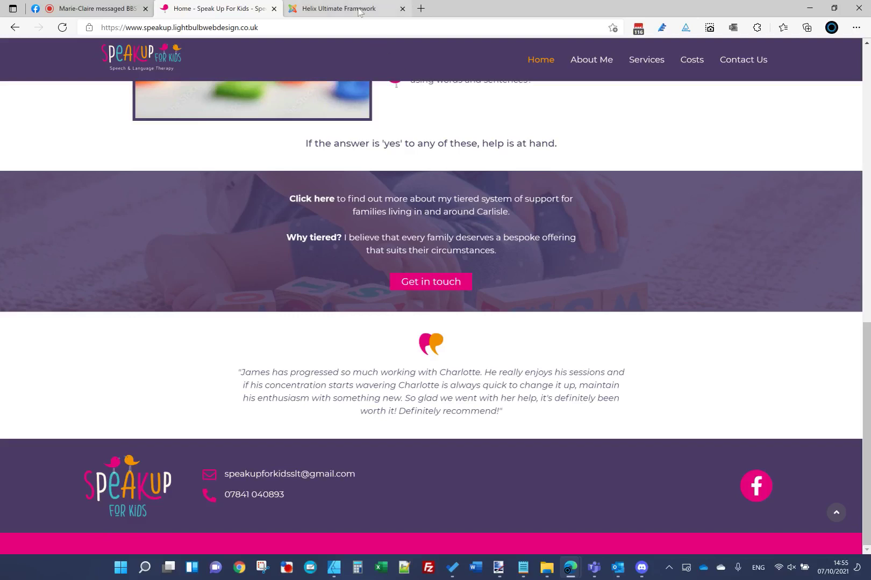
{"action": "left_click", "coordinate": [383, 9]}
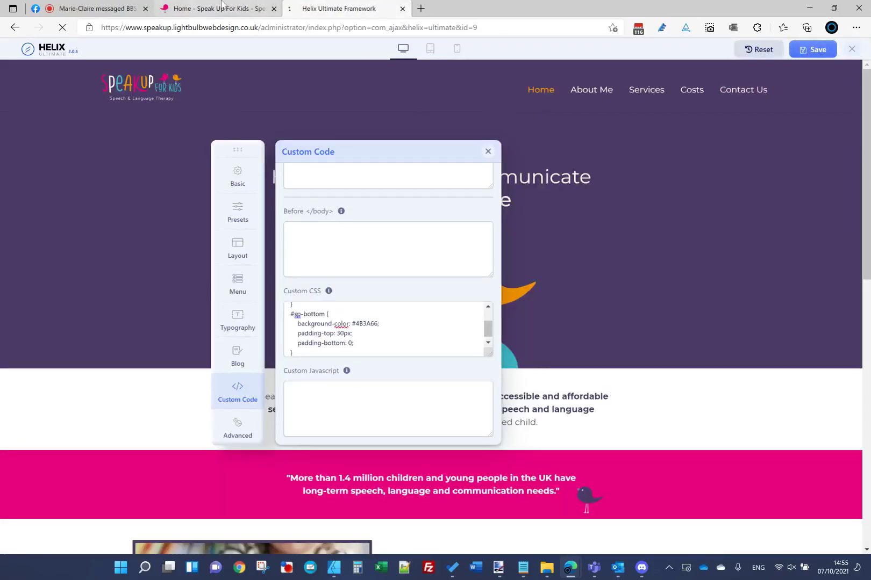
Step: Preview the footer at a narrow mobile window width, then maximize and return to Templates: Styles
{"action": "left_click", "coordinate": [220, 8]}
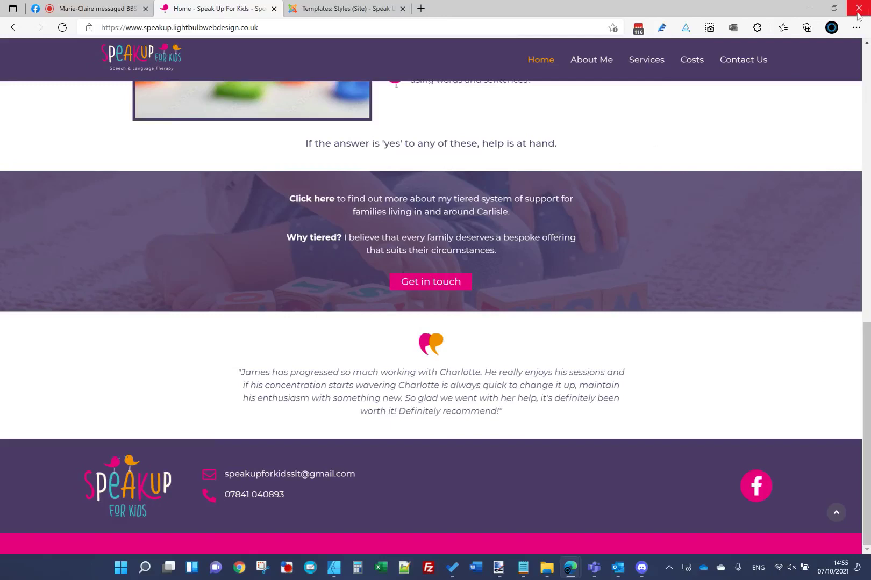
{"action": "left_click", "coordinate": [833, 8]}
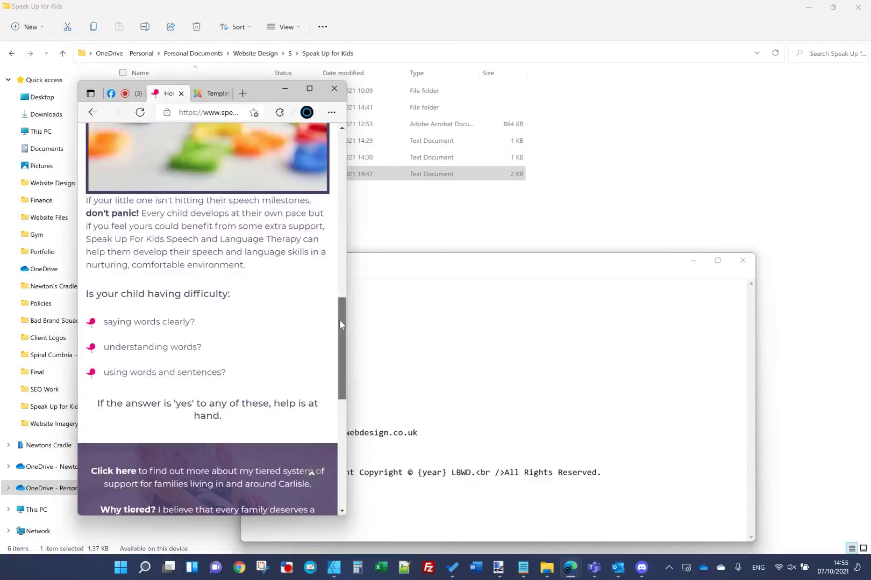
{"action": "left_click_drag", "start_coordinate": [340, 319], "coordinate": [340, 424]}
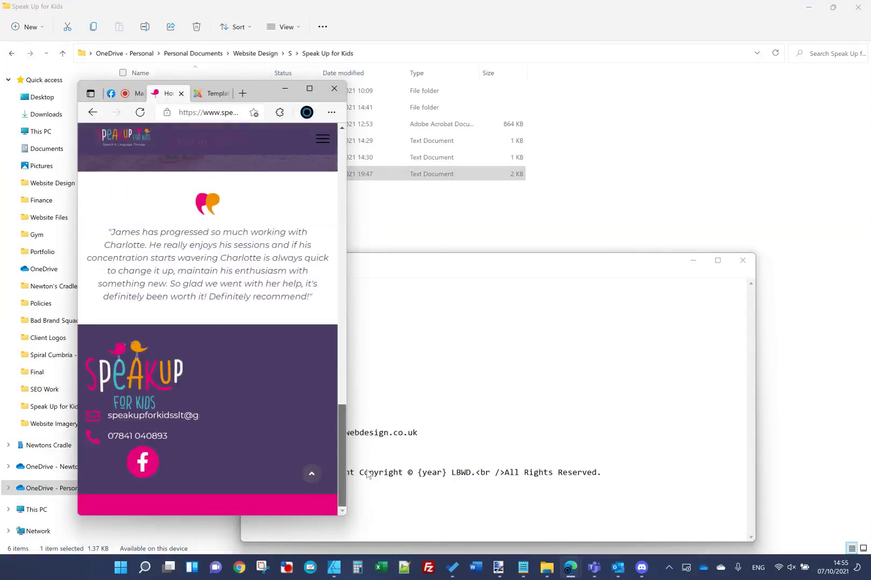
{"action": "left_click", "coordinate": [310, 88]}
{"action": "left_click", "coordinate": [348, 8]}
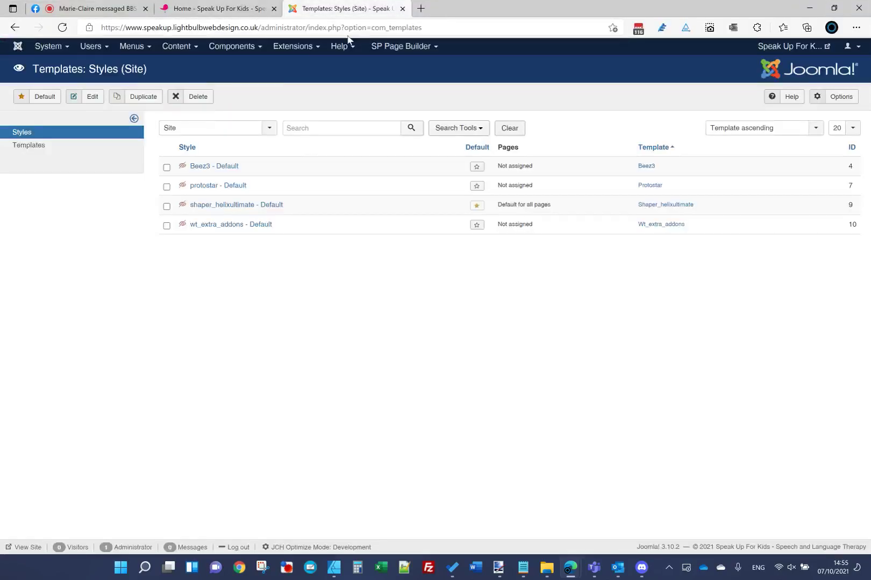
Step: Open the Footer module from the site modules list for editing
{"action": "left_click", "coordinate": [293, 46]}
{"action": "left_click", "coordinate": [304, 87]}
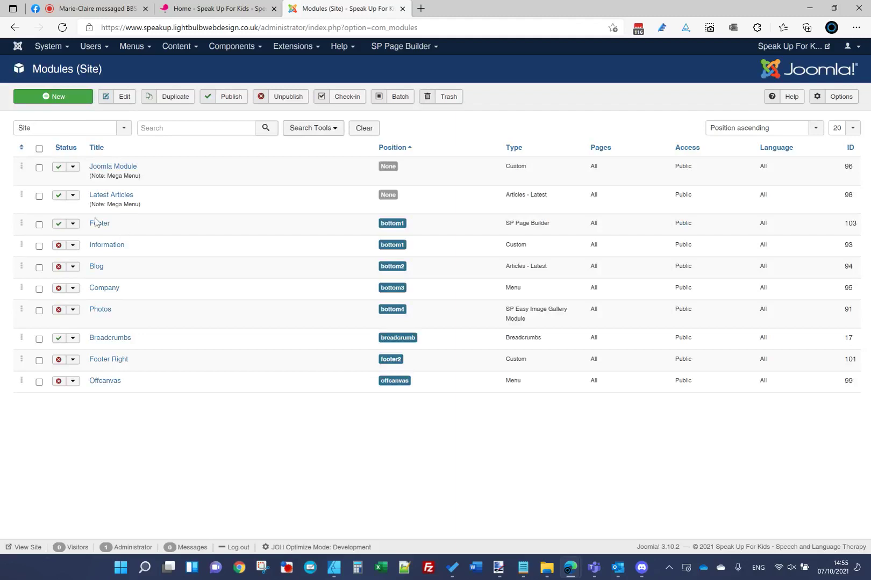
{"action": "left_click", "coordinate": [95, 222]}
{"action": "key", "text": "ctrl+shift+Tab"}
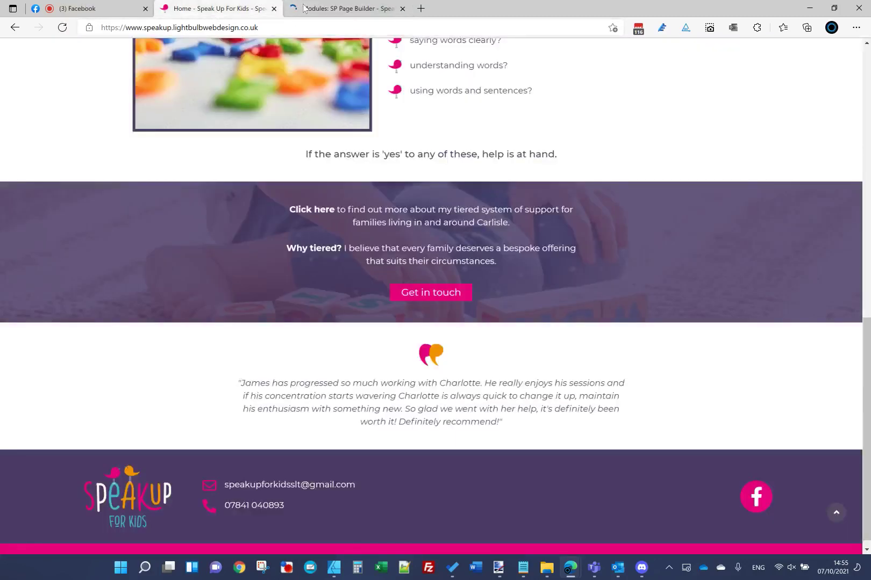
{"action": "left_click", "coordinate": [304, 8]}
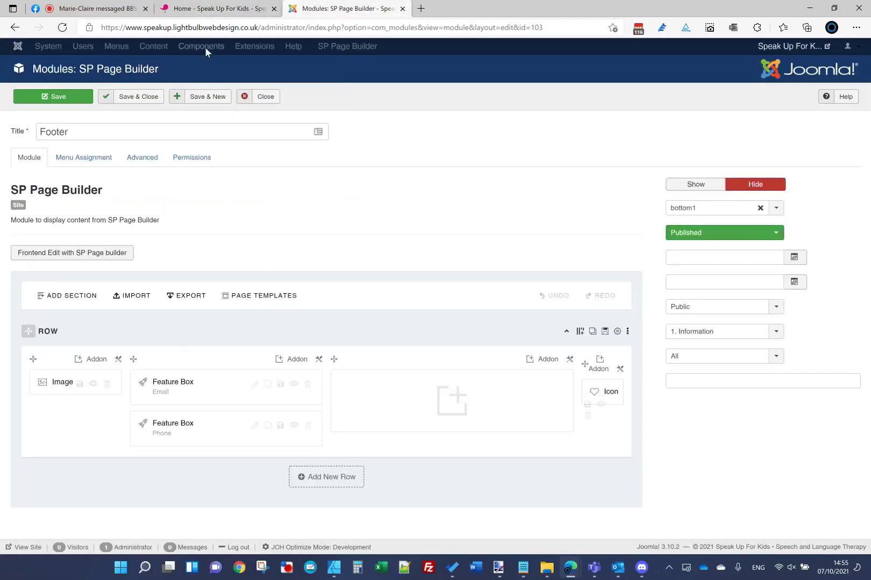
Step: Set the first footer column's mobile layout to col-xs-3
{"action": "left_click", "coordinate": [118, 360]}
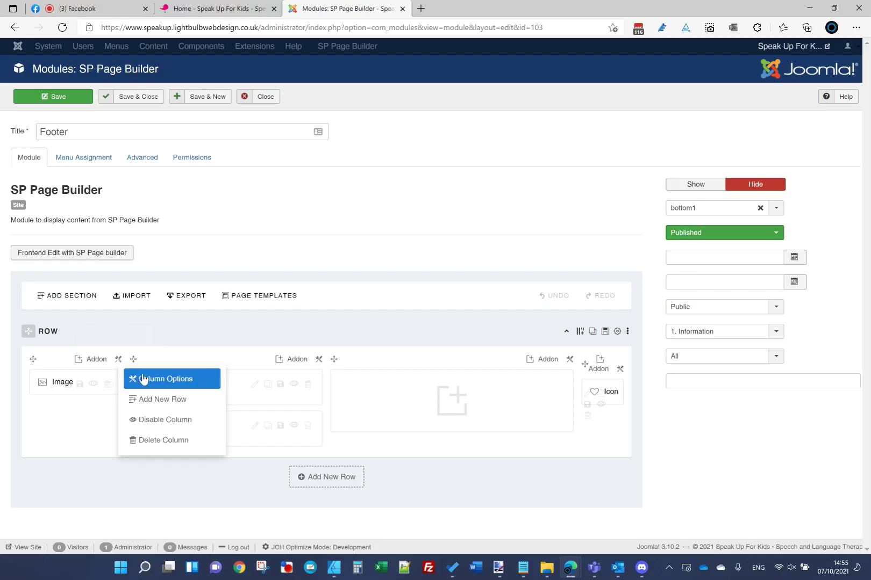
{"action": "left_click", "coordinate": [145, 381]}
{"action": "left_click", "coordinate": [355, 95]}
{"action": "left_click", "coordinate": [288, 208]}
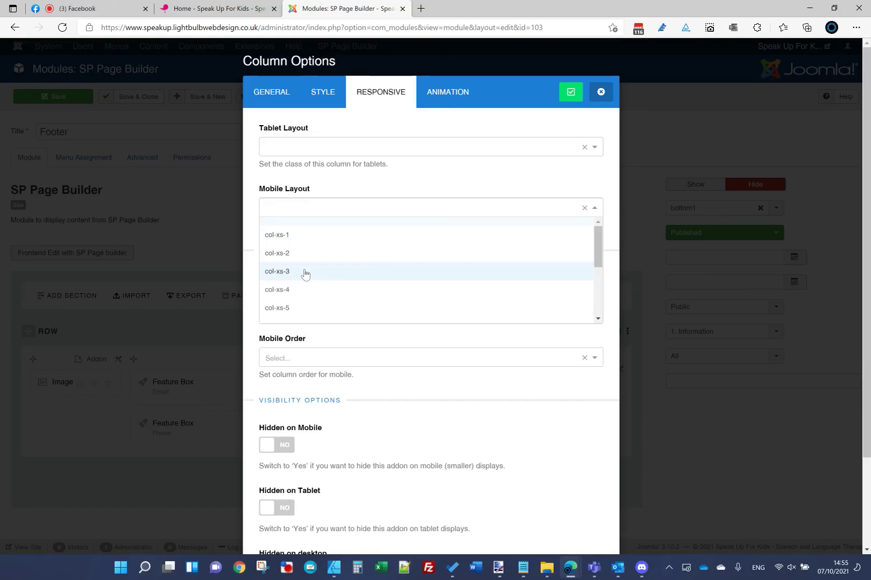
{"action": "left_click", "coordinate": [305, 273]}
{"action": "left_click", "coordinate": [559, 100]}
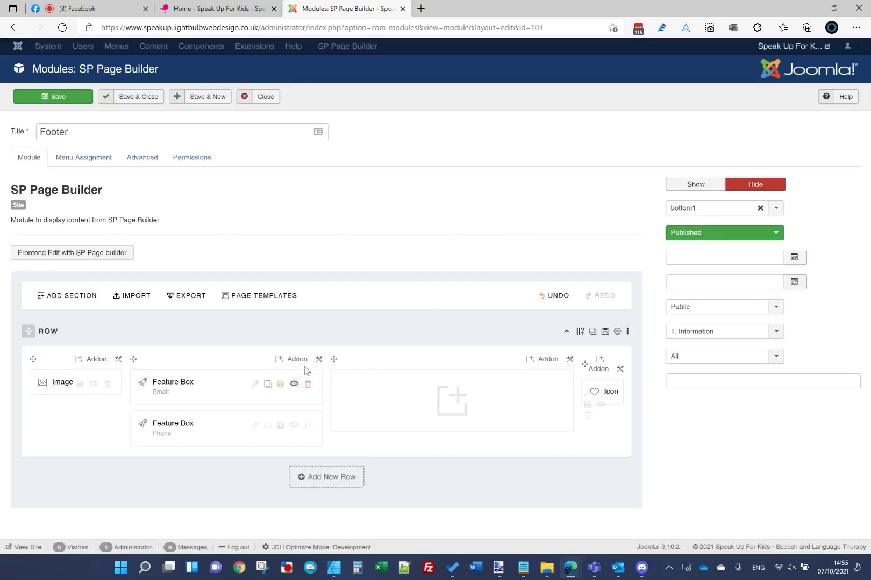
Step: Set the next footer column's mobile layout to col-xs-7
{"action": "left_click", "coordinate": [319, 359]}
{"action": "left_click", "coordinate": [336, 377]}
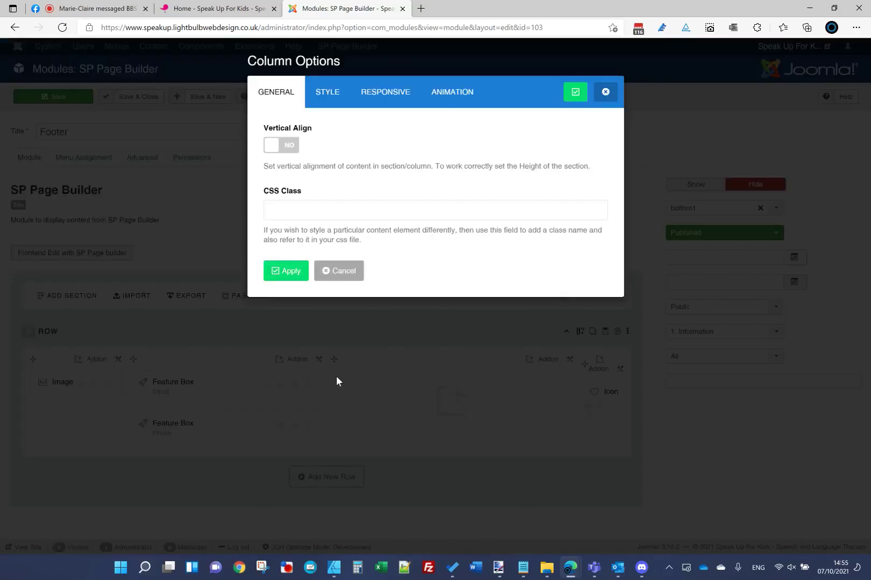
{"action": "left_click", "coordinate": [385, 92]}
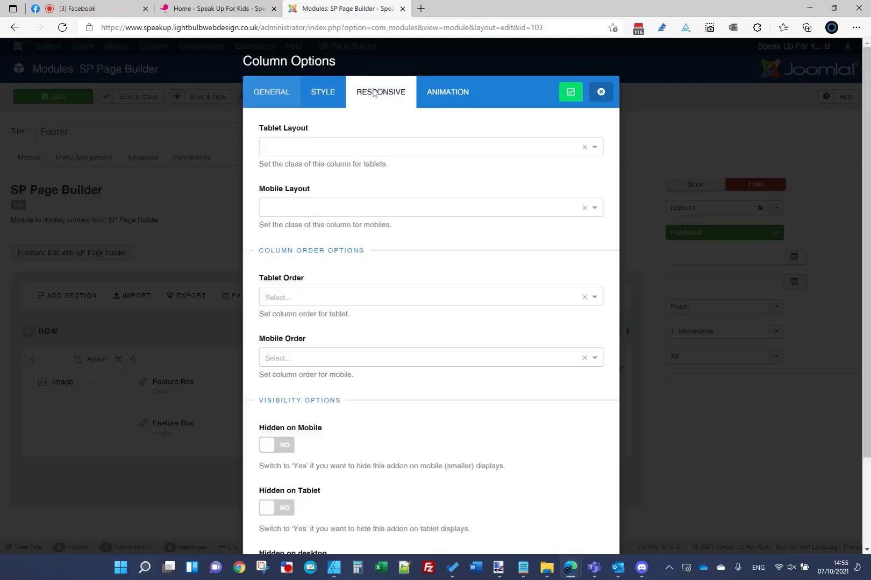
{"action": "left_click", "coordinate": [309, 210]}
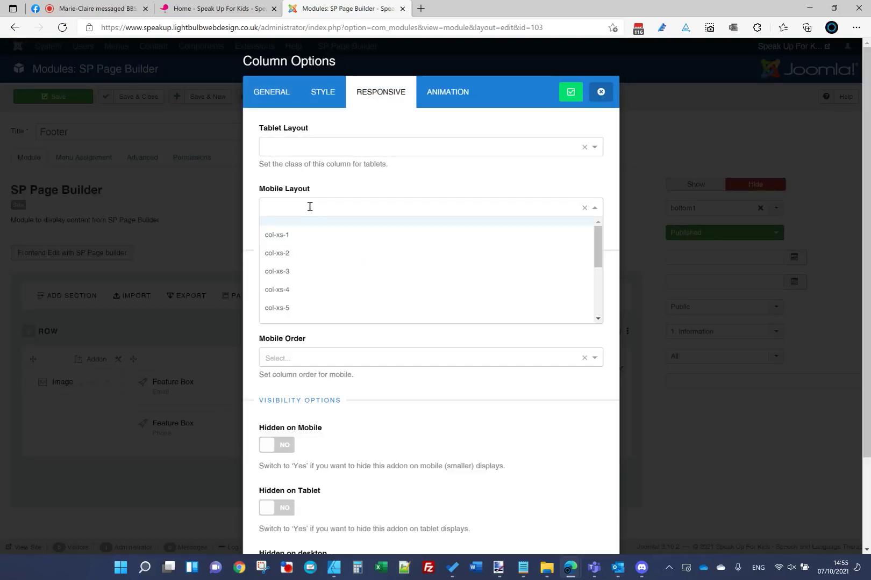
{"action": "left_click", "coordinate": [307, 312]}
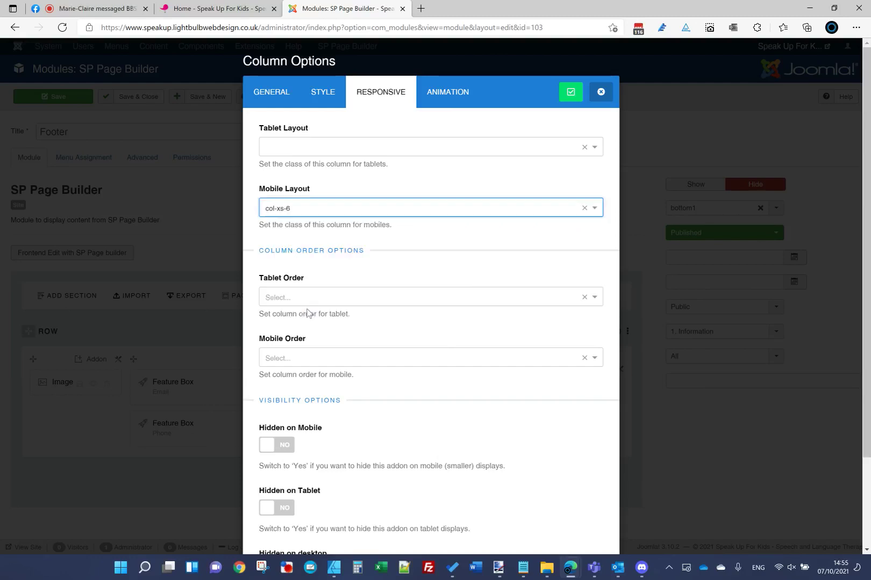
{"action": "left_click", "coordinate": [298, 207]}
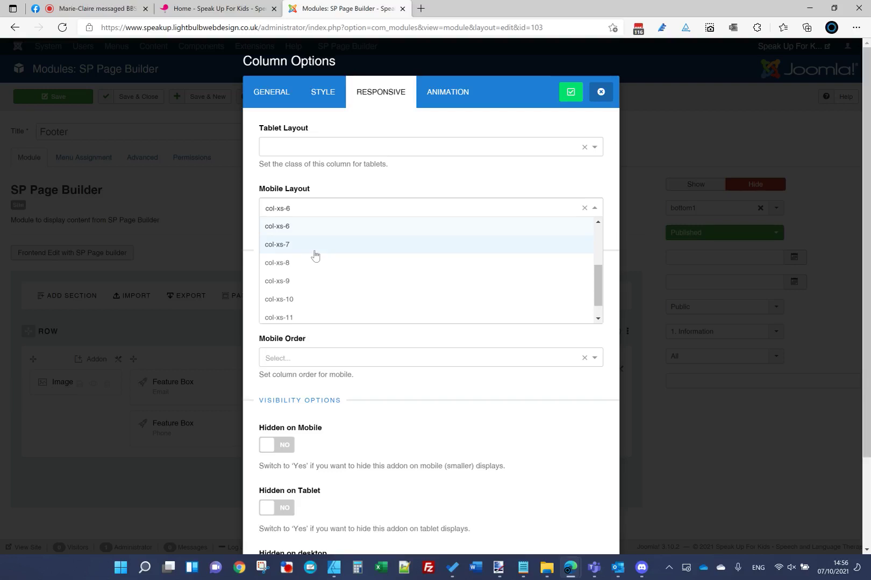
{"action": "left_click", "coordinate": [298, 247]}
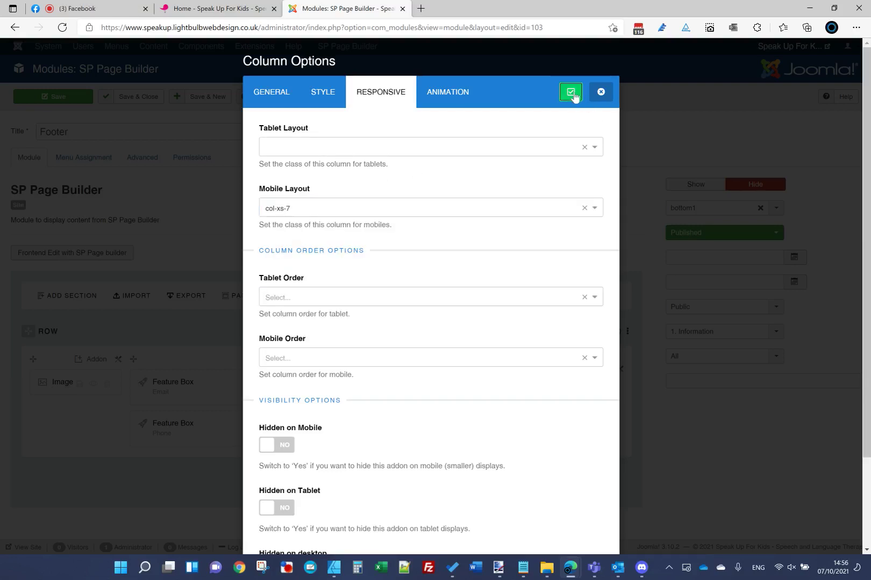
{"action": "left_click", "coordinate": [572, 94]}
Step: Set the Icon column's mobile layout to col-xs-2
{"action": "left_click", "coordinate": [621, 370]}
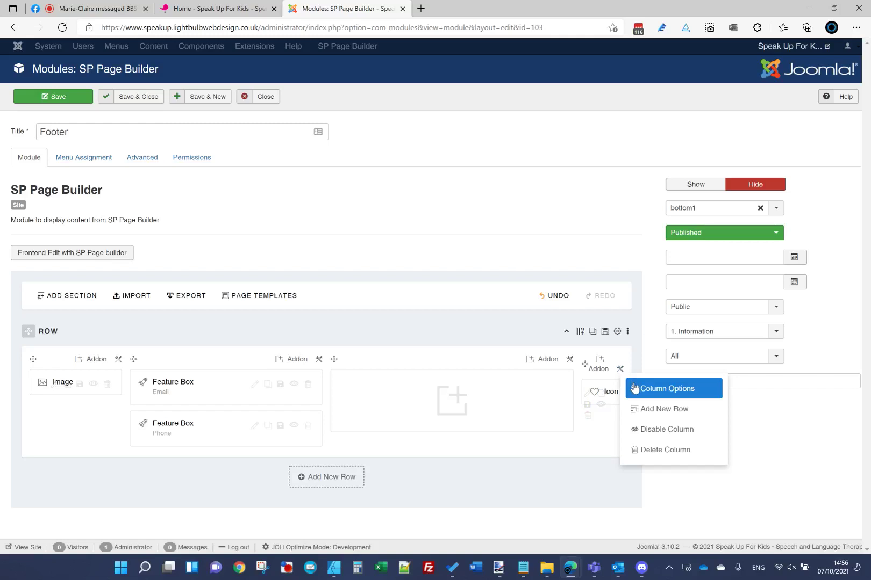
{"action": "left_click", "coordinate": [630, 388]}
{"action": "left_click", "coordinate": [380, 94]}
{"action": "left_click", "coordinate": [346, 209]}
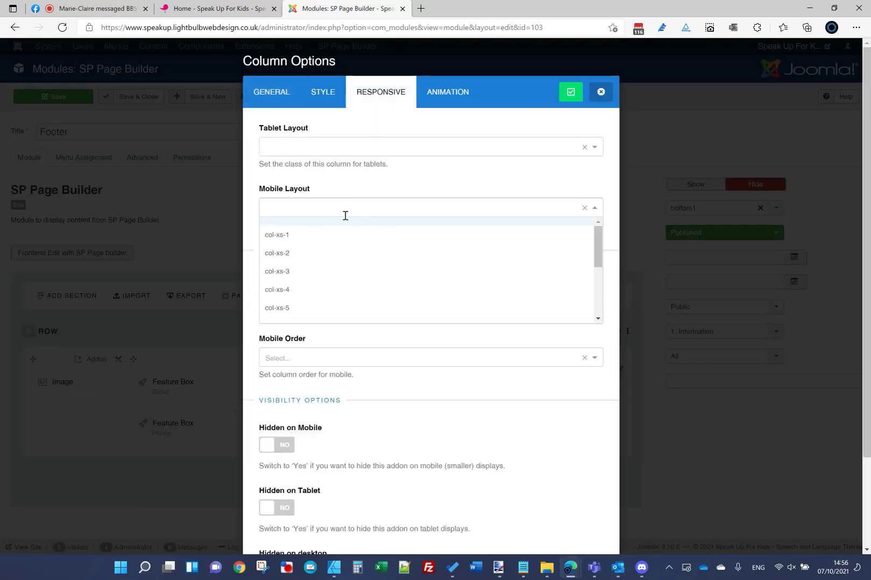
{"action": "left_click", "coordinate": [316, 252]}
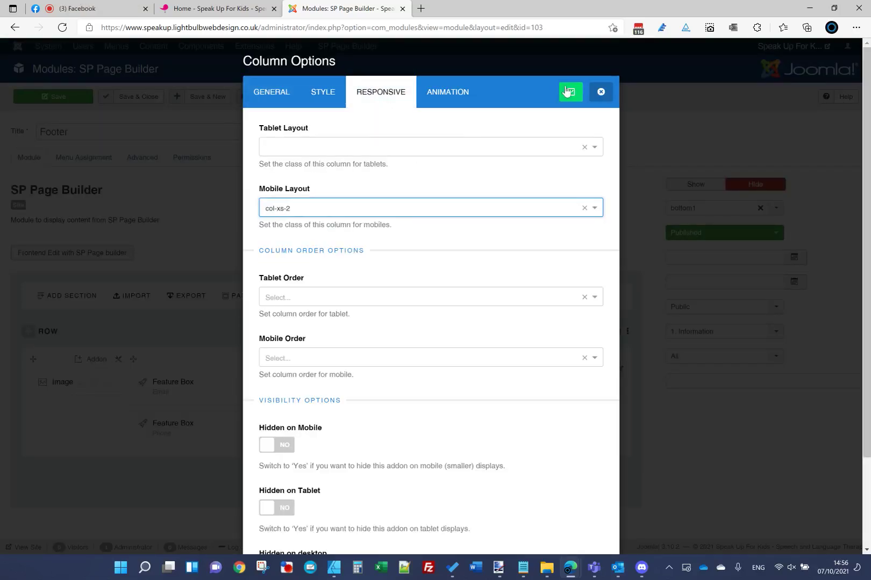
{"action": "left_click", "coordinate": [566, 91]}
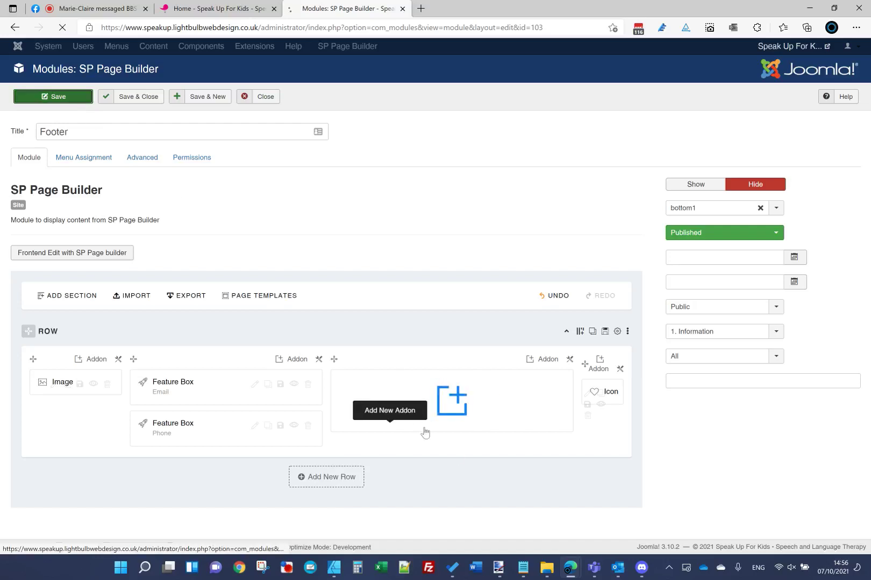
Step: Reload the live home page, preview the footer at narrow width, then return to the module editor
{"action": "left_click", "coordinate": [221, 9]}
{"action": "left_click", "coordinate": [232, 28]}
{"action": "key", "text": "Return"}
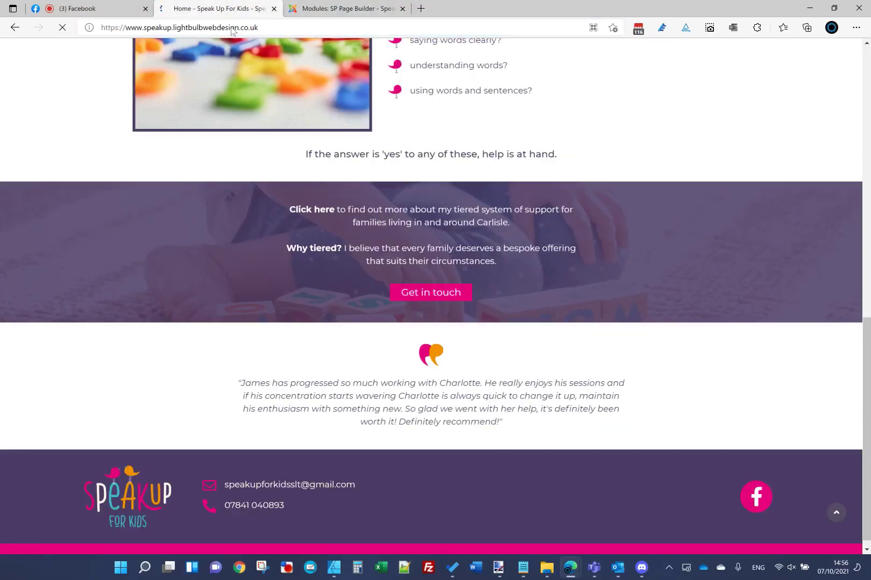
{"action": "left_click", "coordinate": [833, 8]}
{"action": "scroll", "coordinate": [346, 318], "scroll_direction": "down", "scroll_amount": 5}
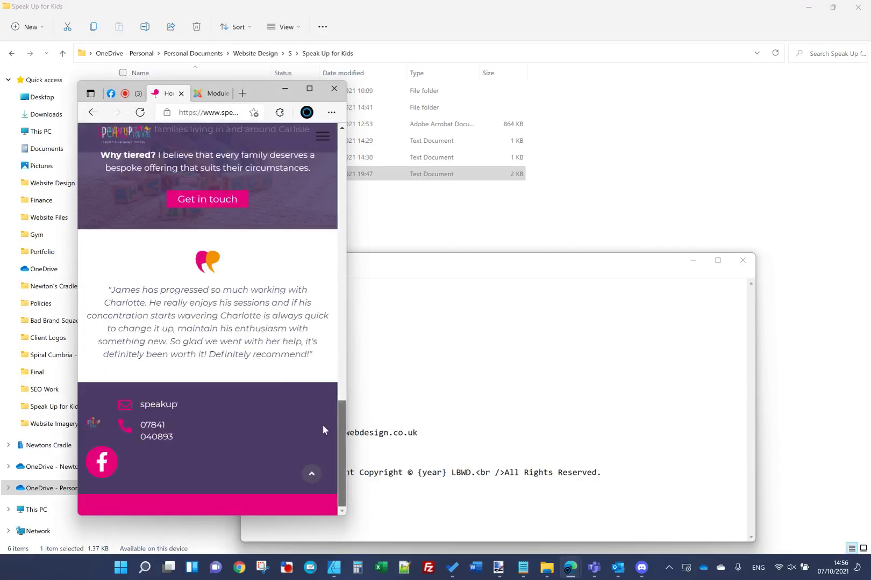
{"action": "left_click", "coordinate": [310, 89]}
{"action": "left_click", "coordinate": [339, 13]}
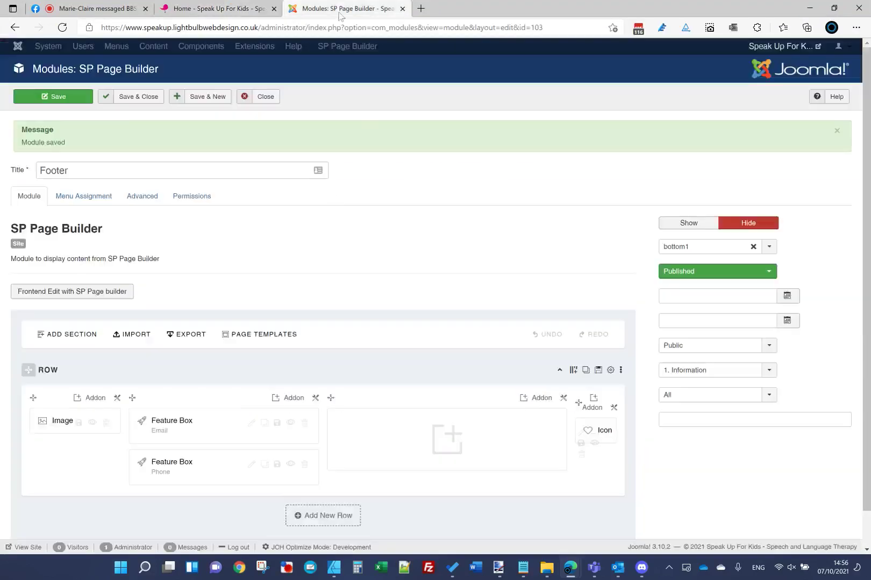
Step: Set the image column's mobile layout to col-xs-4
{"action": "left_click", "coordinate": [116, 398]}
{"action": "left_click", "coordinate": [142, 417]}
{"action": "left_click", "coordinate": [378, 88]}
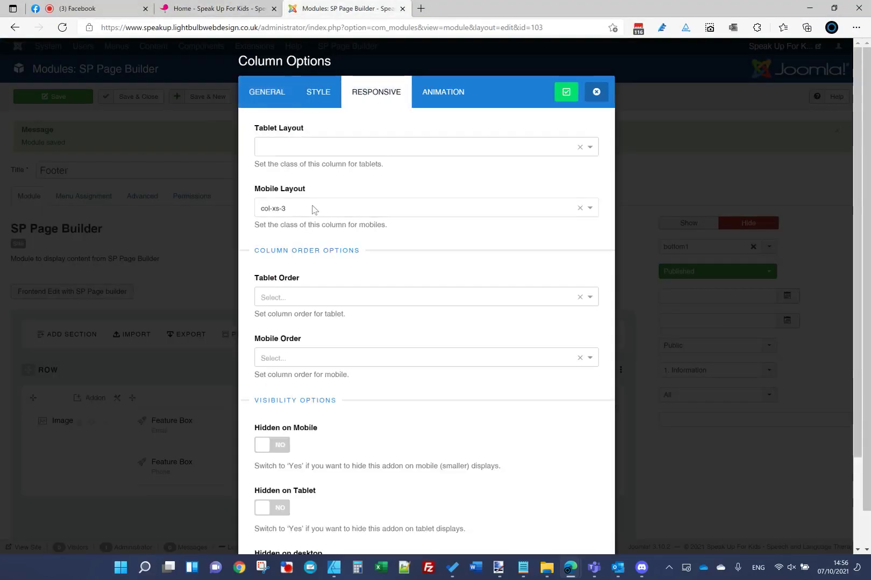
{"action": "left_click", "coordinate": [550, 207]}
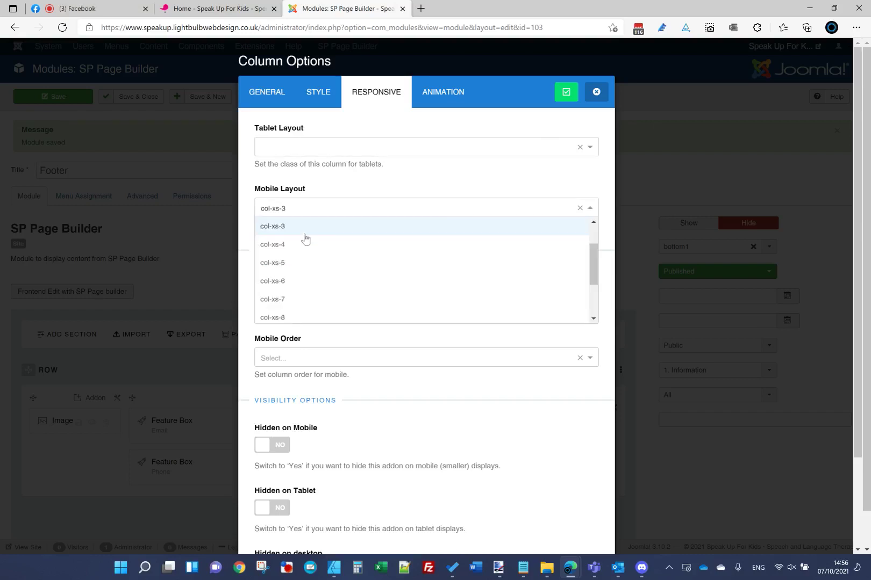
{"action": "left_click", "coordinate": [305, 244]}
{"action": "left_click", "coordinate": [566, 92]}
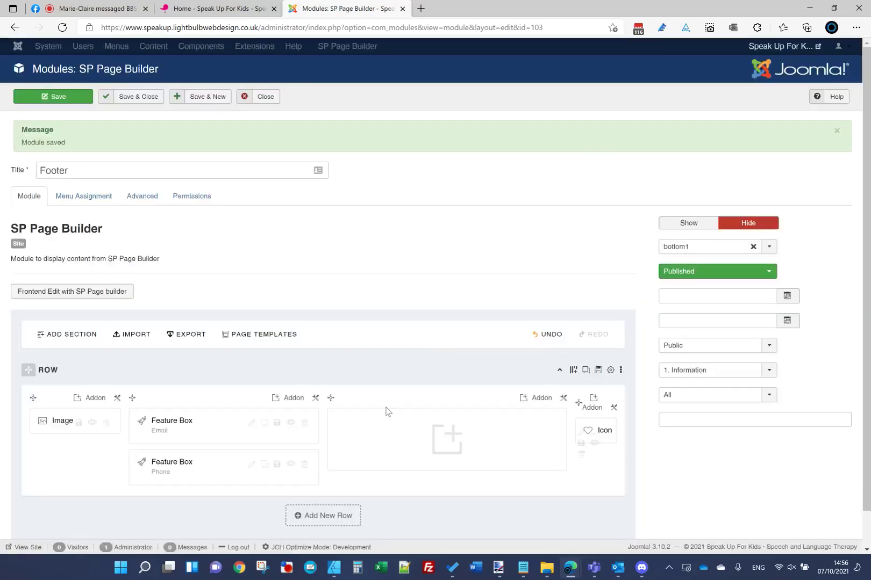
Step: Set the contact column's mobile layout to col-xs-6
{"action": "left_click", "coordinate": [316, 398]}
{"action": "left_click", "coordinate": [334, 419]}
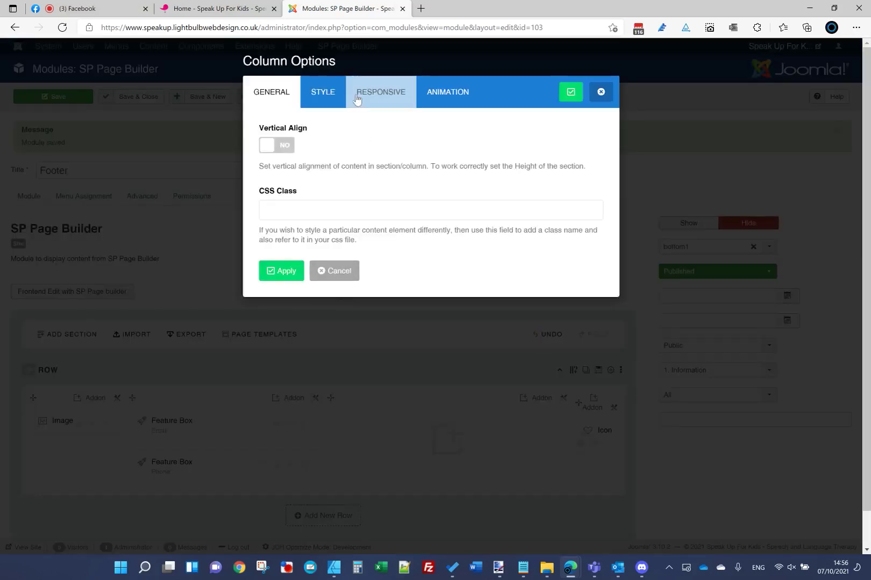
{"action": "left_click", "coordinate": [357, 101]}
{"action": "left_click", "coordinate": [337, 204]}
{"action": "scroll", "coordinate": [287, 258], "scroll_direction": "up", "scroll_amount": 3}
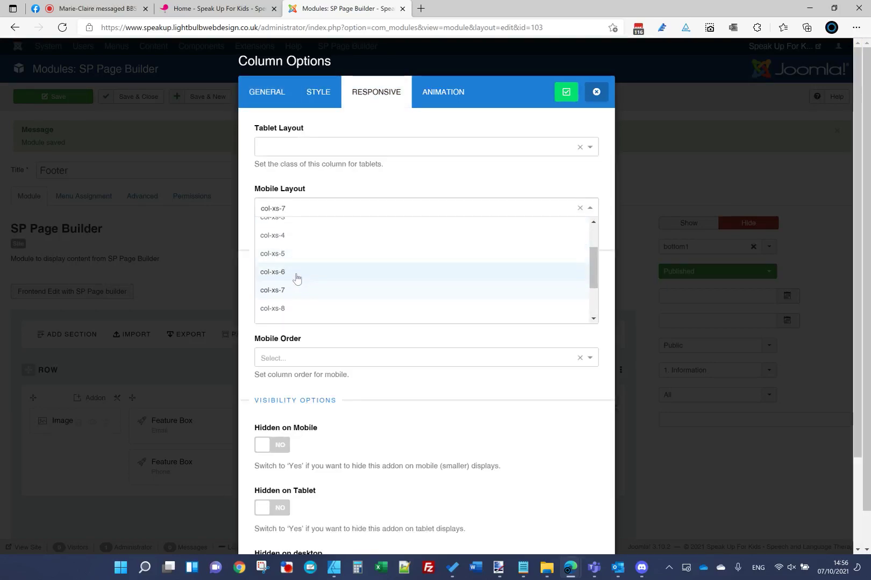
{"action": "left_click", "coordinate": [297, 272]}
{"action": "left_click", "coordinate": [561, 97]}
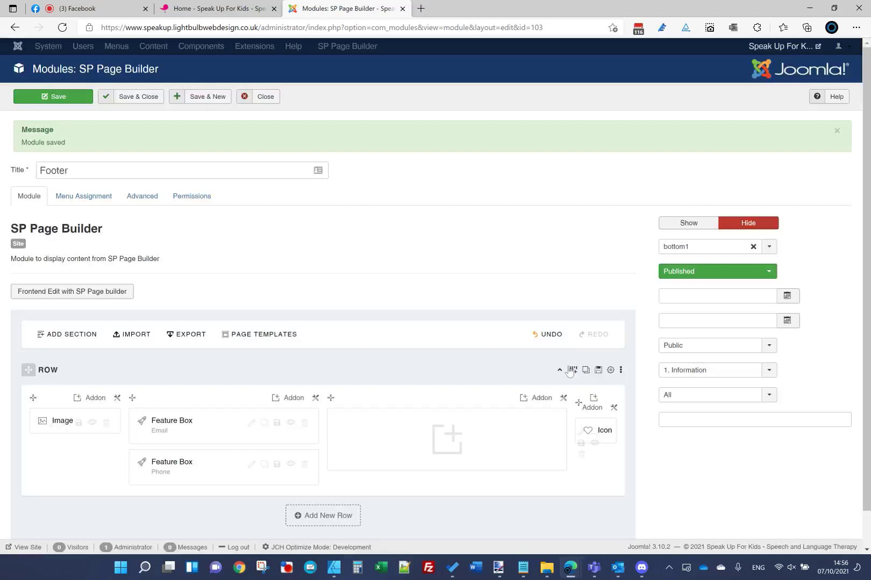
Step: Review the empty column's responsive settings and apply them unchanged
{"action": "left_click", "coordinate": [563, 398]}
{"action": "left_click", "coordinate": [598, 416]}
{"action": "left_click", "coordinate": [363, 92]}
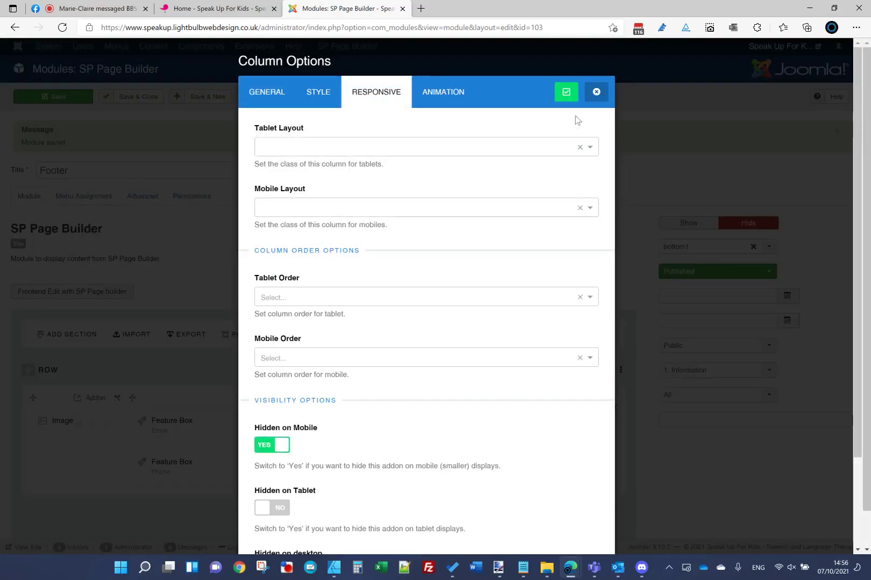
{"action": "left_click", "coordinate": [567, 97]}
Step: Set the Icon column's mobile layout to col-xs-3
{"action": "left_click", "coordinate": [614, 409]}
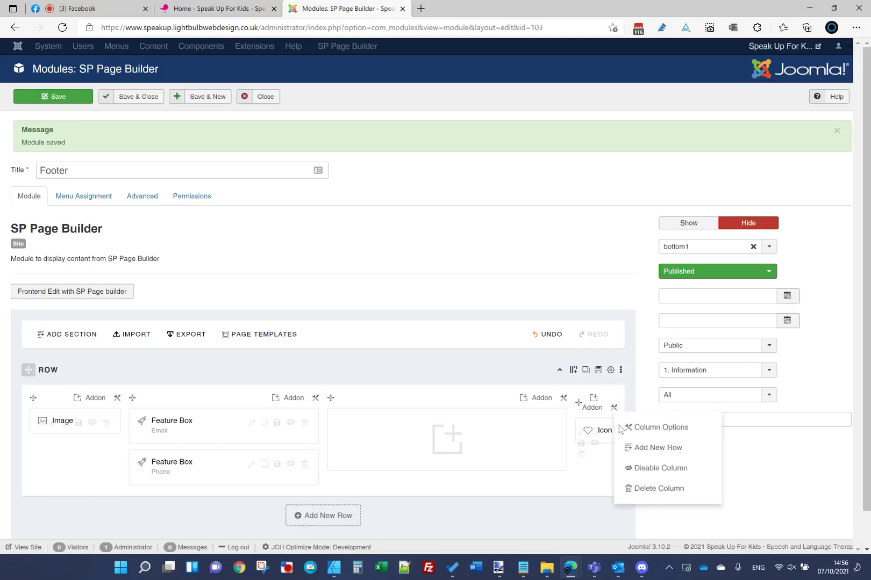
{"action": "left_click", "coordinate": [634, 429]}
{"action": "left_click", "coordinate": [381, 92]}
{"action": "left_click", "coordinate": [342, 208]}
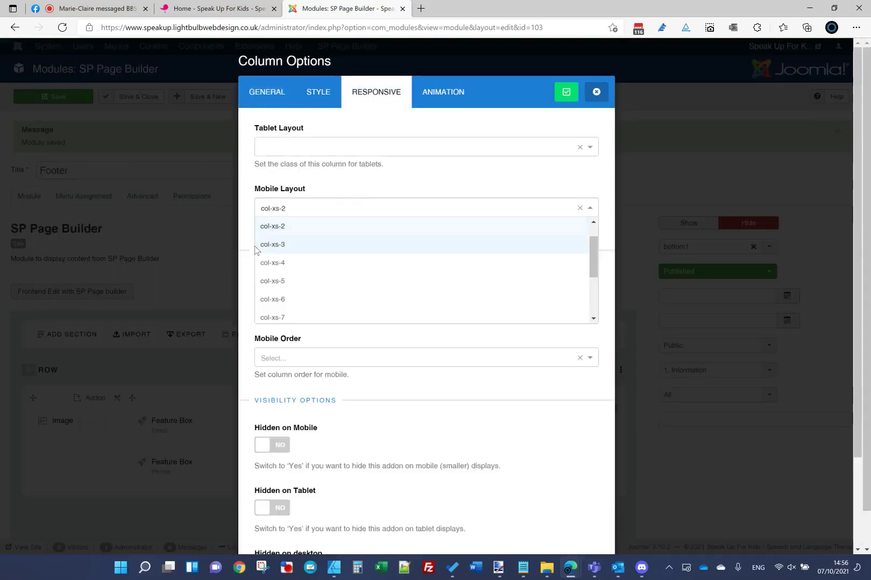
{"action": "left_click", "coordinate": [268, 244]}
{"action": "left_click", "coordinate": [565, 92]}
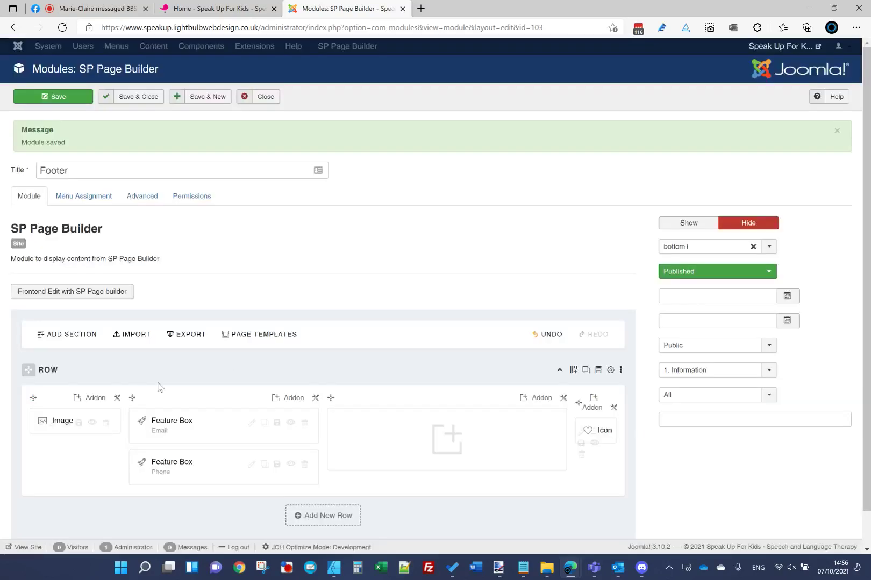
Step: Recheck the image and contact columns' responsive settings without changes
{"action": "left_click", "coordinate": [118, 399]}
{"action": "left_click", "coordinate": [162, 418]}
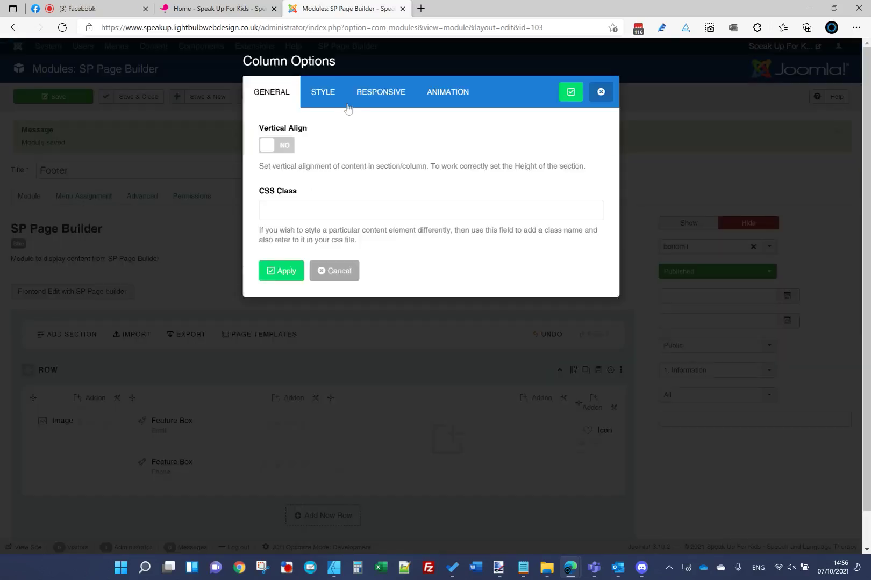
{"action": "left_click", "coordinate": [370, 94]}
{"action": "left_click", "coordinate": [570, 91]}
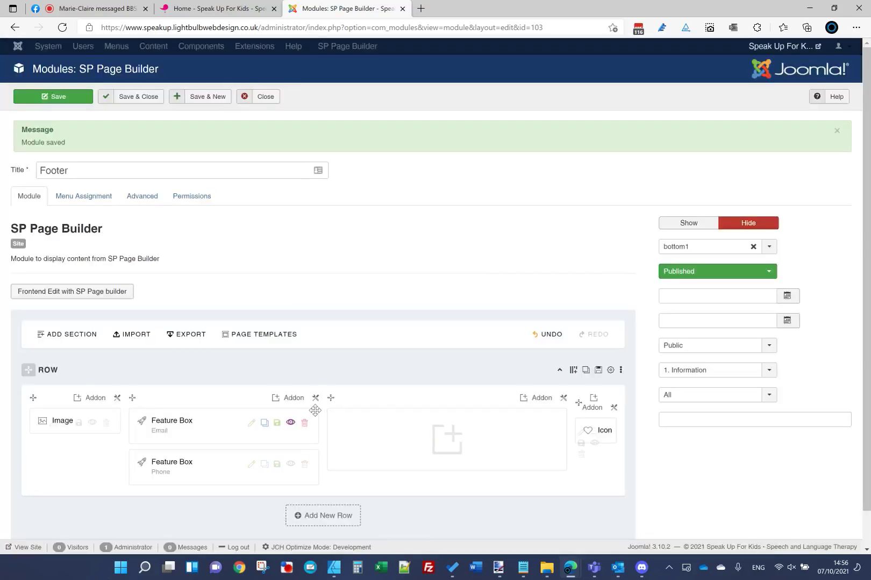
{"action": "left_click", "coordinate": [315, 397]}
{"action": "left_click", "coordinate": [355, 417]}
{"action": "left_click", "coordinate": [376, 92]}
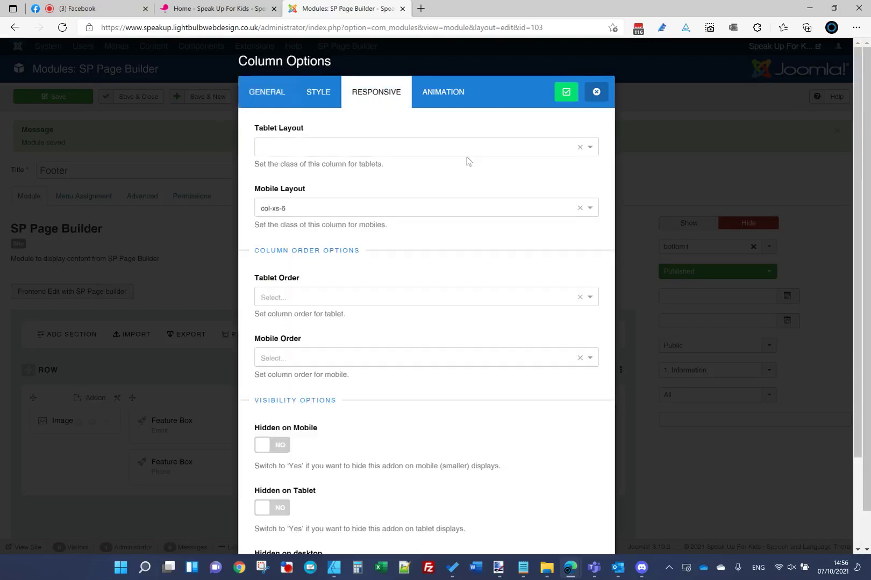
{"action": "left_click", "coordinate": [573, 93]}
Step: Pick a new mobile width for the Icon column, then Save & Close the Footer module
{"action": "left_click", "coordinate": [614, 407]}
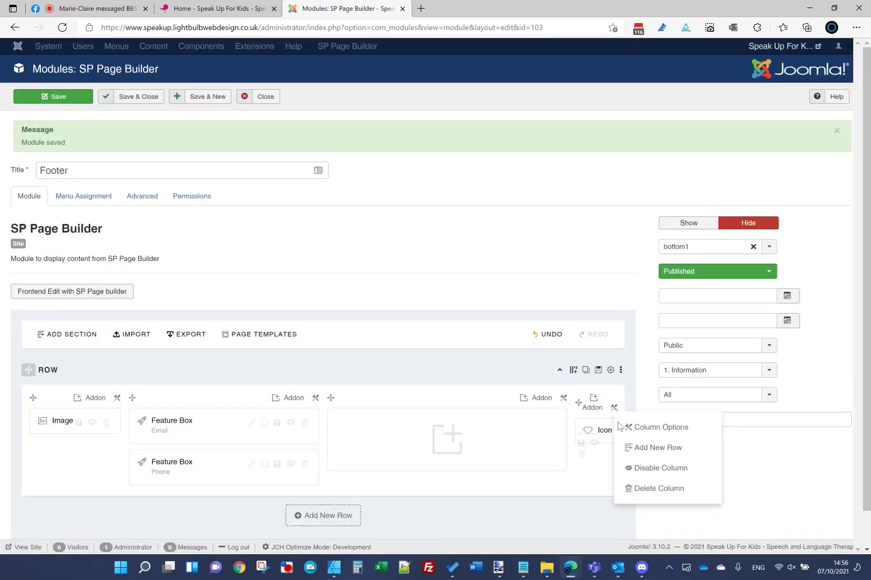
{"action": "left_click", "coordinate": [645, 427]}
{"action": "left_click", "coordinate": [373, 104]}
{"action": "left_click", "coordinate": [313, 208]}
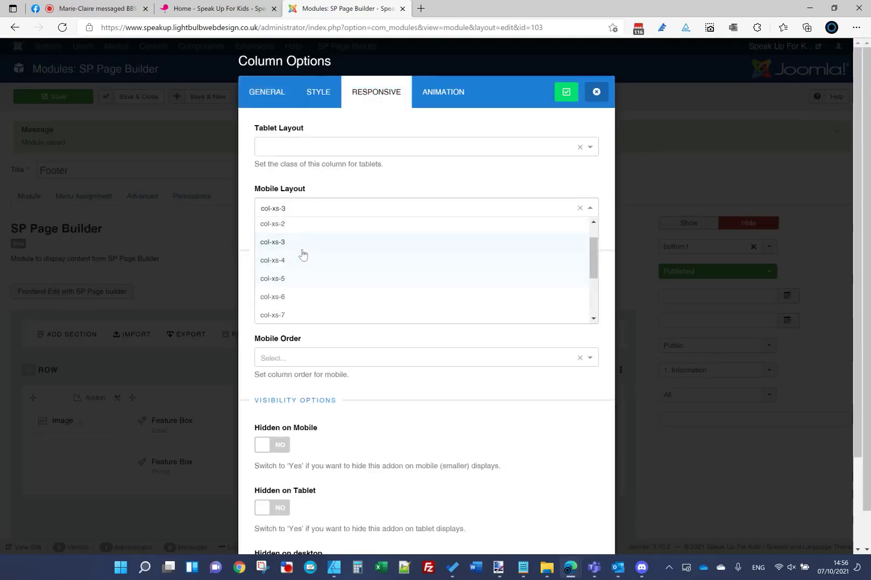
{"action": "left_click", "coordinate": [301, 230]}
{"action": "left_click", "coordinate": [567, 92]}
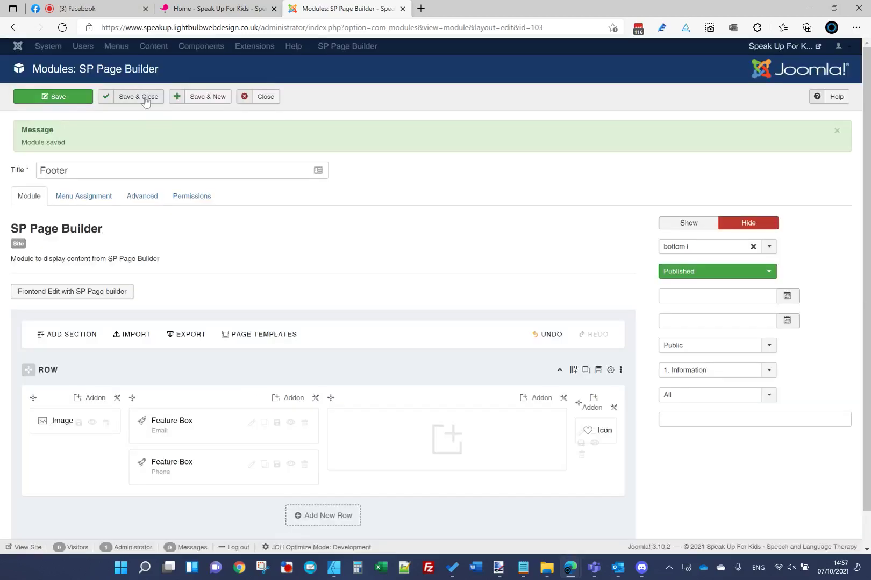
{"action": "left_click", "coordinate": [70, 99]}
Step: Reload the live homepage and check how the footer stacks in a narrowed Edge window
{"action": "left_click", "coordinate": [215, 8]}
{"action": "left_click", "coordinate": [225, 28]}
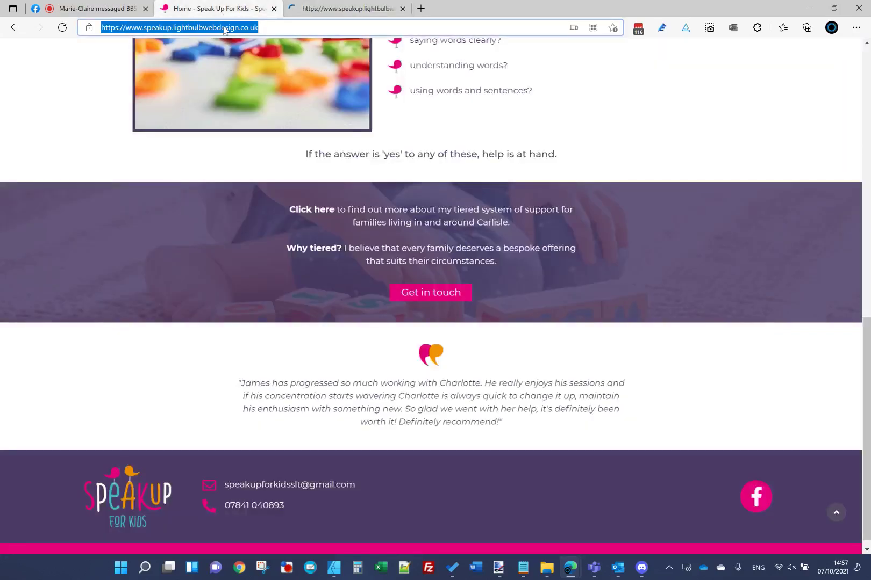
{"action": "key", "text": "Return"}
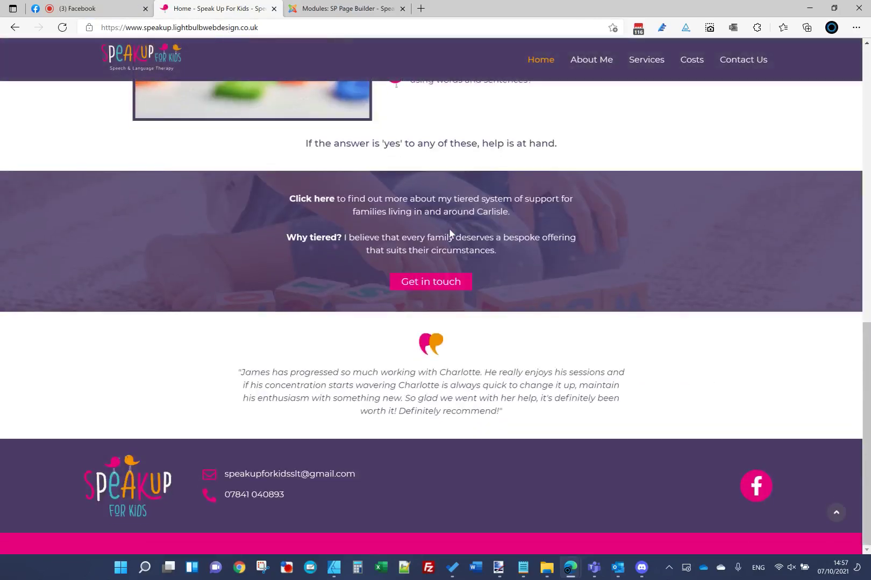
{"action": "scroll", "coordinate": [449, 228], "scroll_direction": "down", "scroll_amount": 3, "text": "ctrl"}
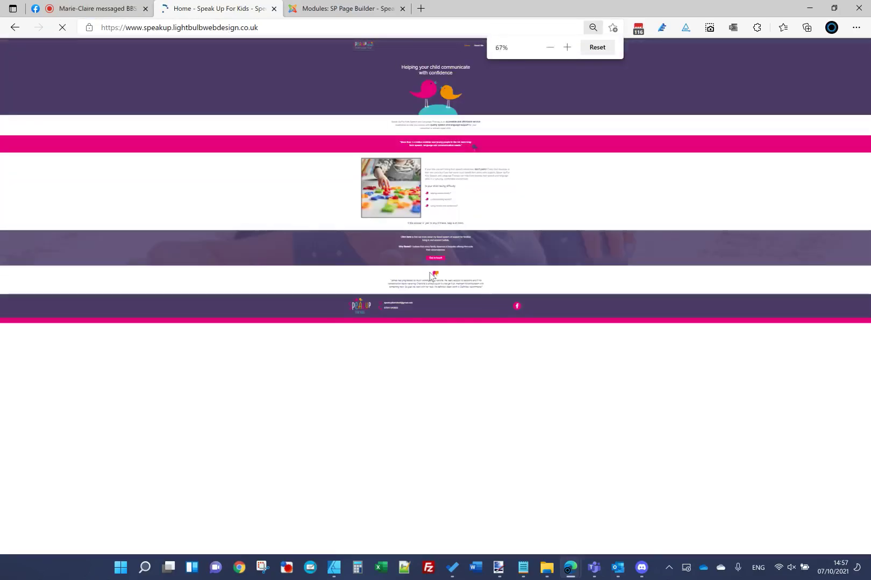
{"action": "scroll", "coordinate": [432, 276], "scroll_direction": "up", "scroll_amount": 4, "text": "ctrl"}
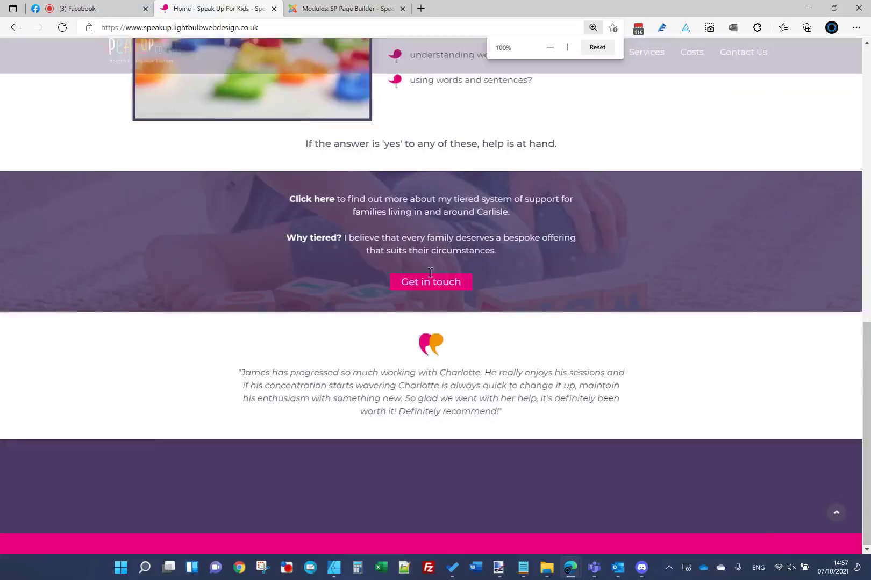
{"action": "key", "text": "super+Down"}
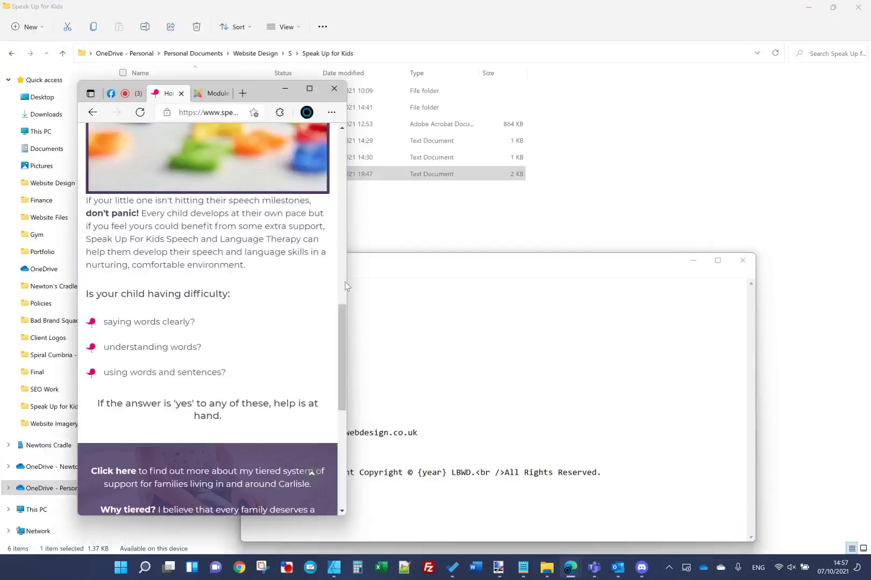
{"action": "scroll", "coordinate": [340, 461], "scroll_direction": "down", "scroll_amount": 7}
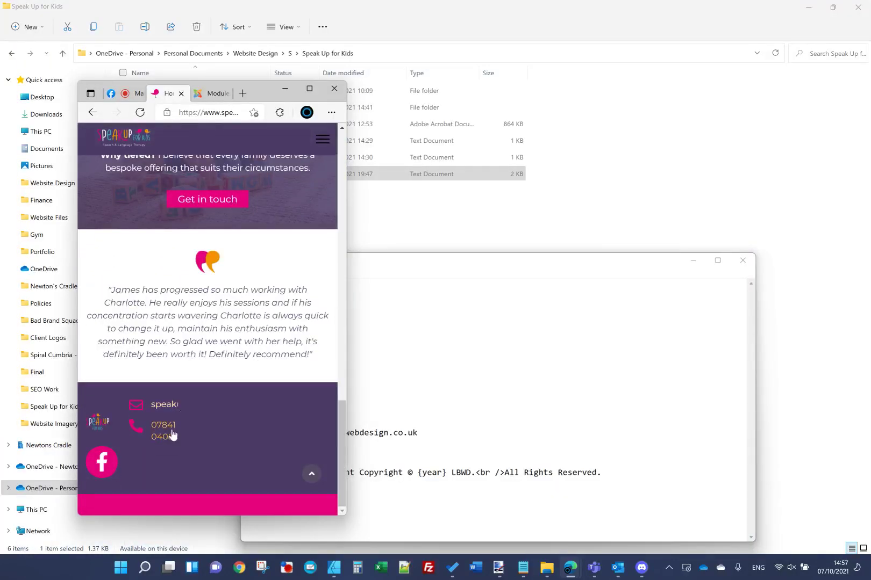
{"action": "left_click", "coordinate": [309, 89]}
Step: Save and close the Footer module, then go to Extensions > Templates styles
{"action": "left_click", "coordinate": [331, 7]}
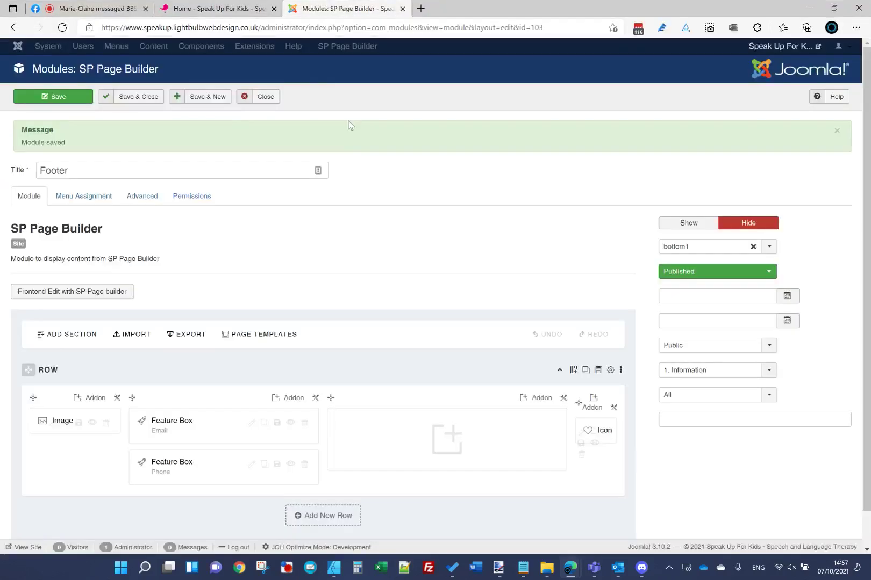
{"action": "left_click", "coordinate": [140, 99]}
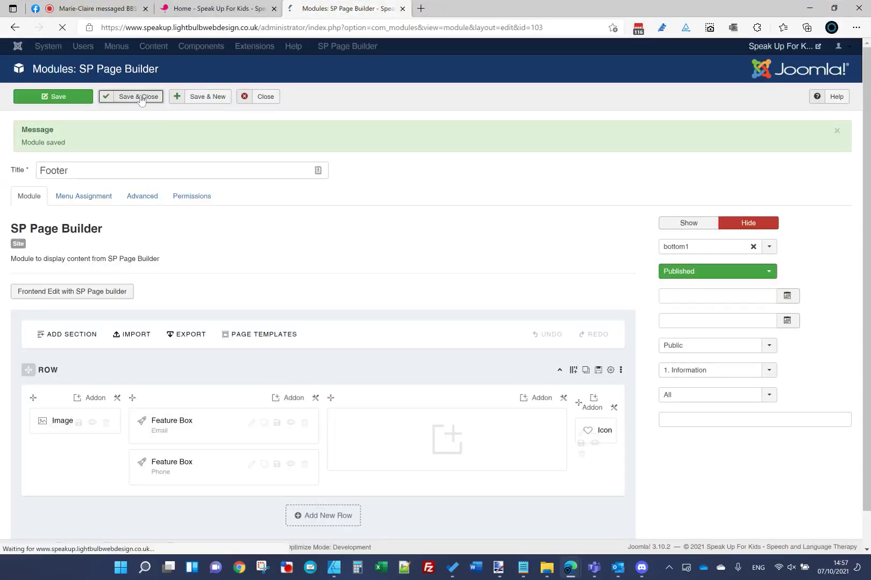
{"action": "left_click", "coordinate": [295, 46]}
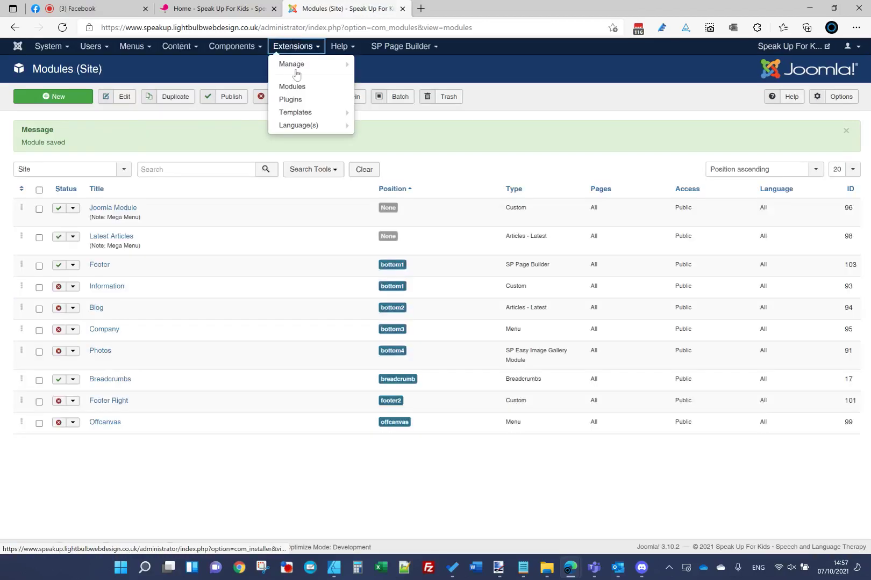
{"action": "left_click", "coordinate": [299, 113]}
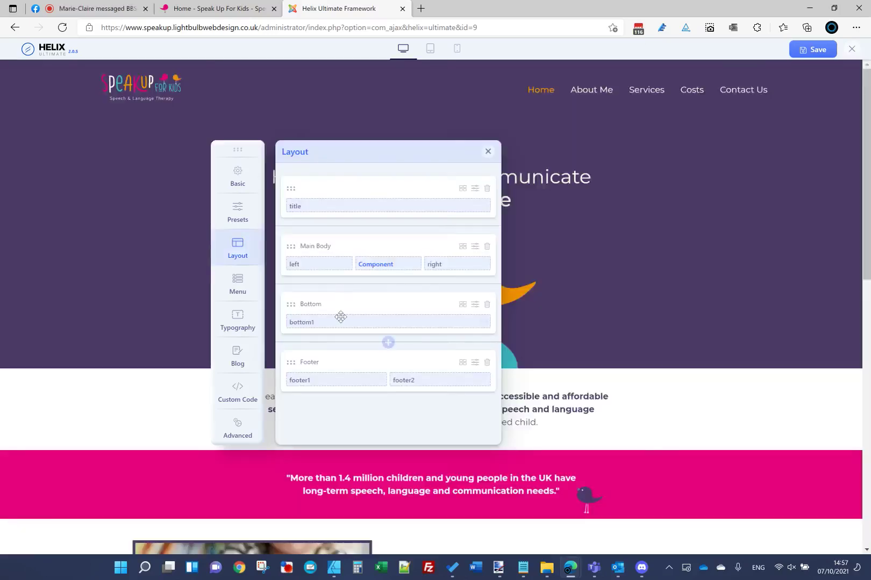
Step: Set bottom1's Larger Phone and Phone grid widths to Inherit and apply the column settings
{"action": "left_click", "coordinate": [482, 324]}
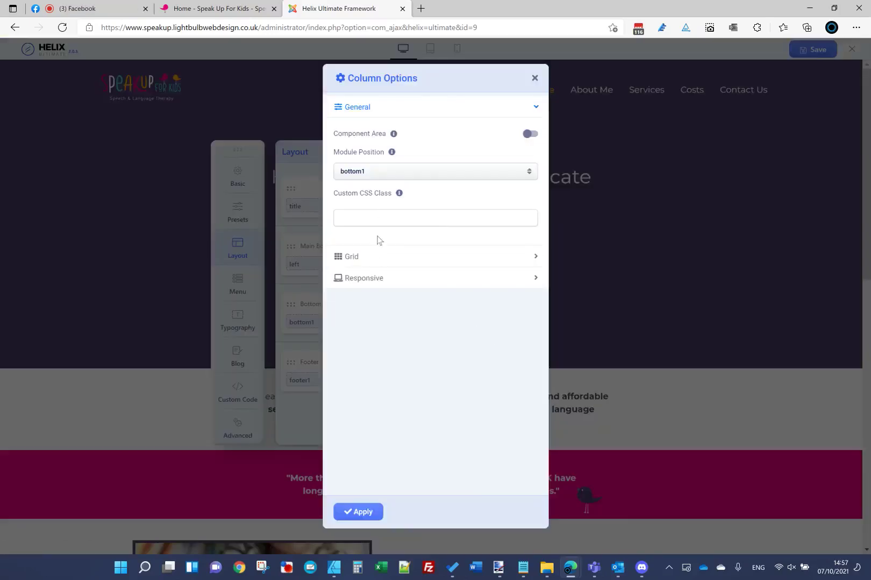
{"action": "left_click", "coordinate": [370, 259]}
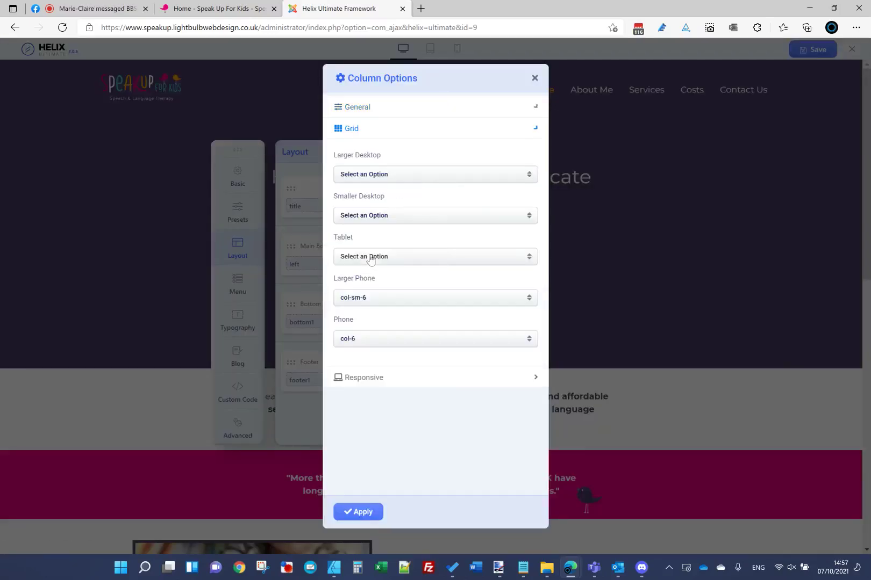
{"action": "left_click", "coordinate": [378, 300]}
{"action": "left_click", "coordinate": [373, 340]}
{"action": "left_click", "coordinate": [363, 298]}
{"action": "scroll", "coordinate": [375, 361], "scroll_direction": "down", "scroll_amount": 1}
{"action": "scroll", "coordinate": [379, 386], "scroll_direction": "up", "scroll_amount": 1}
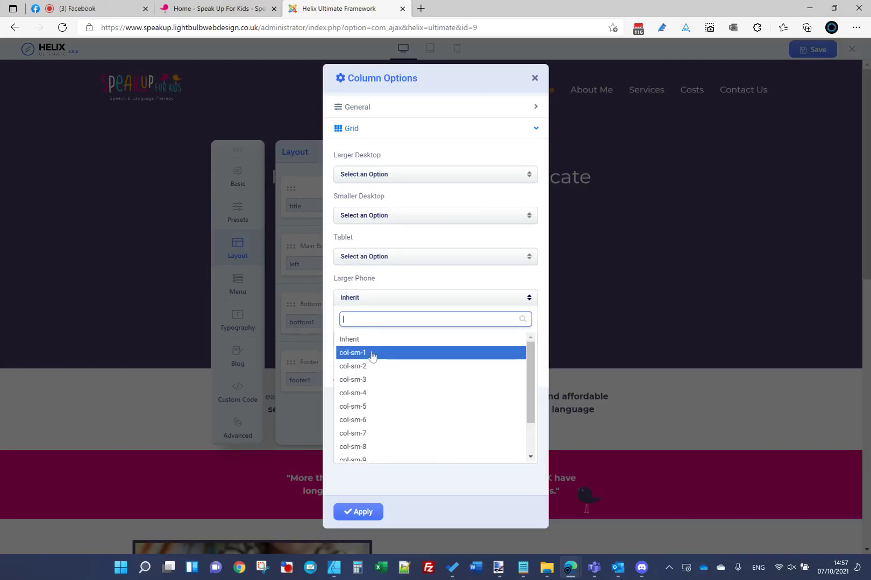
{"action": "left_click", "coordinate": [370, 338]}
{"action": "left_click", "coordinate": [378, 340]}
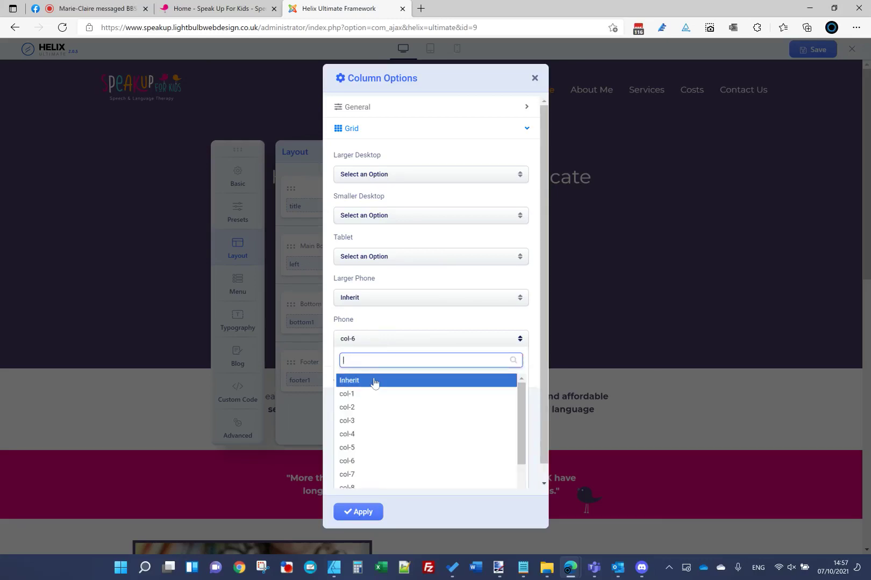
{"action": "left_click", "coordinate": [374, 381]}
{"action": "left_click", "coordinate": [357, 512]}
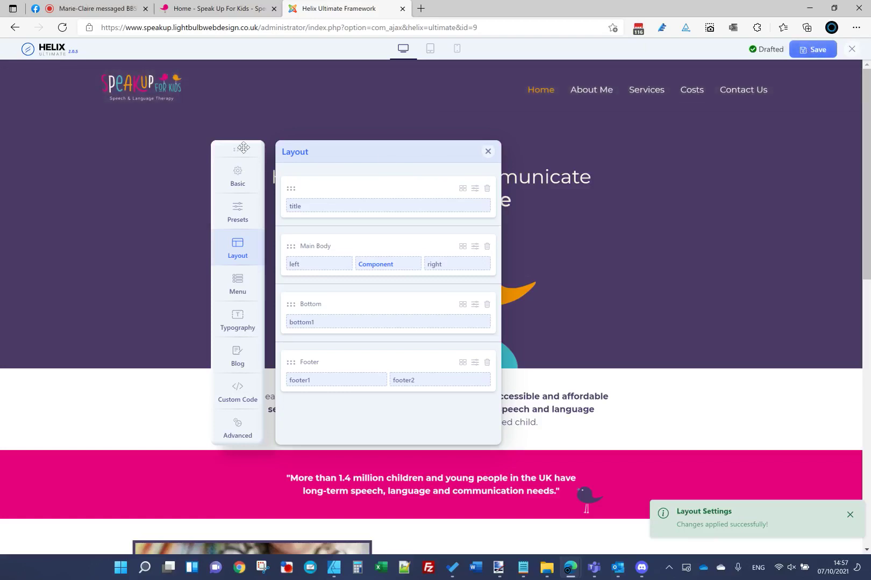
{"action": "left_click_drag", "start_coordinate": [243, 147], "coordinate": [60, 118]}
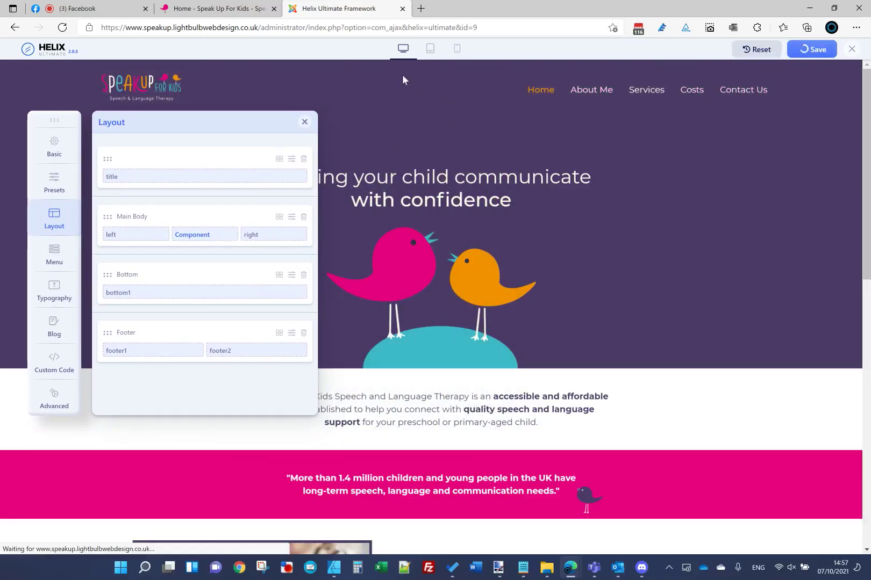
Step: Preview the homepage layout at mobile width and scroll through it to check the footer
{"action": "left_click", "coordinate": [456, 49]}
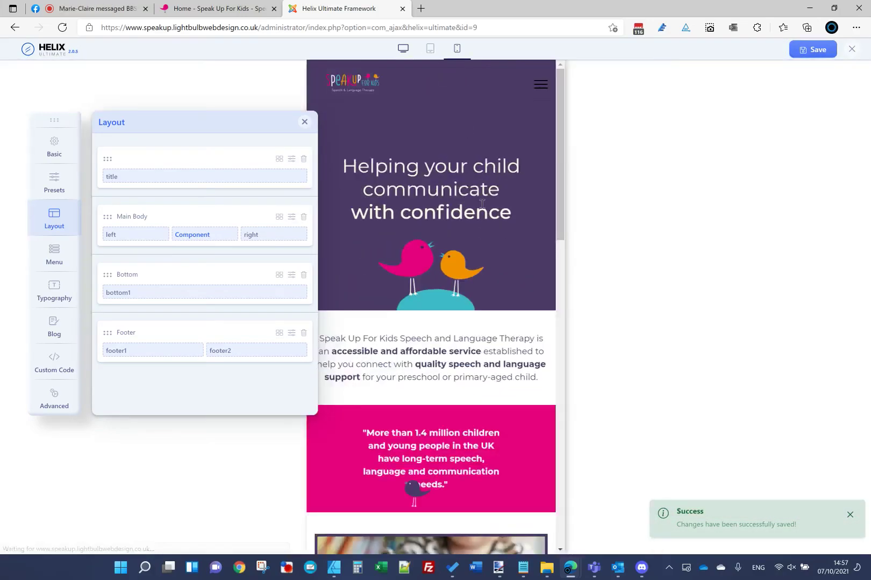
{"action": "scroll", "coordinate": [479, 226], "scroll_direction": "down", "scroll_amount": 10}
{"action": "scroll", "coordinate": [476, 210], "scroll_direction": "up", "scroll_amount": 4}
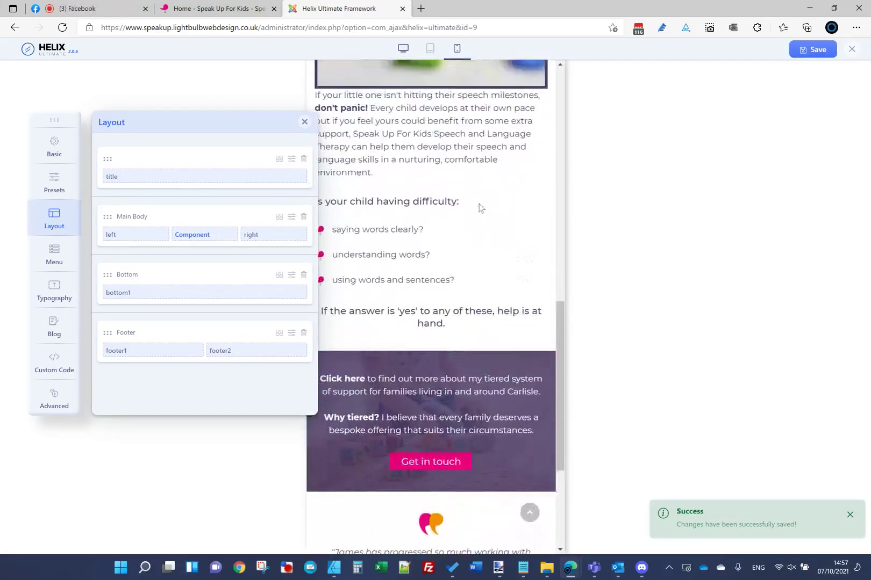
{"action": "scroll", "coordinate": [520, 343], "scroll_direction": "up", "scroll_amount": 10}
{"action": "scroll", "coordinate": [560, 299], "scroll_direction": "down", "scroll_amount": 3}
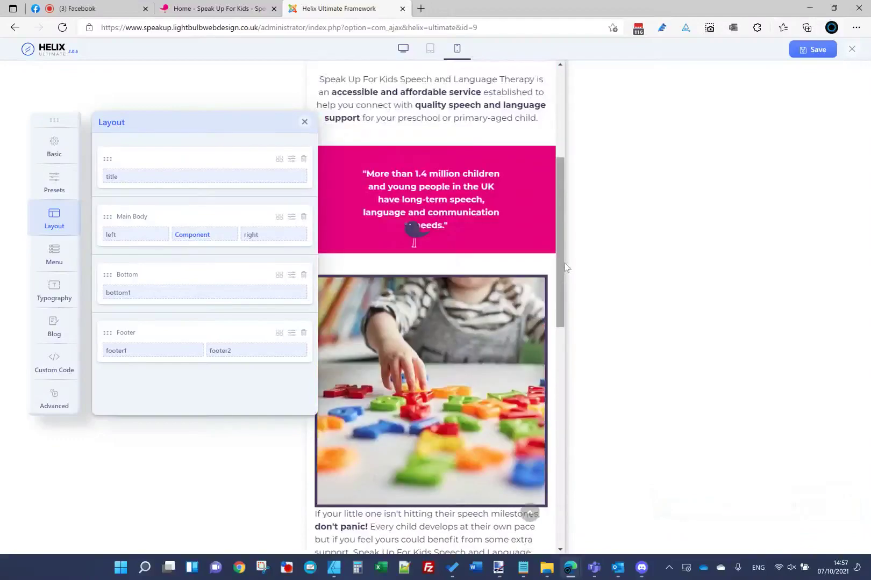
{"action": "scroll", "coordinate": [566, 267], "scroll_direction": "down", "scroll_amount": 10}
{"action": "scroll", "coordinate": [557, 547], "scroll_direction": "up", "scroll_amount": 2}
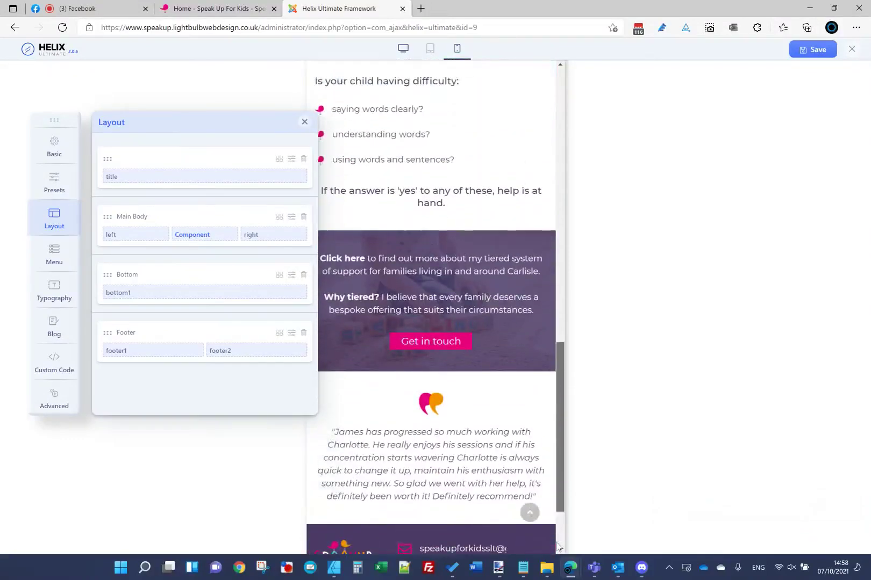
{"action": "scroll", "coordinate": [589, 291], "scroll_direction": "down", "scroll_amount": 2}
{"action": "scroll", "coordinate": [589, 291], "scroll_direction": "up", "scroll_amount": 10}
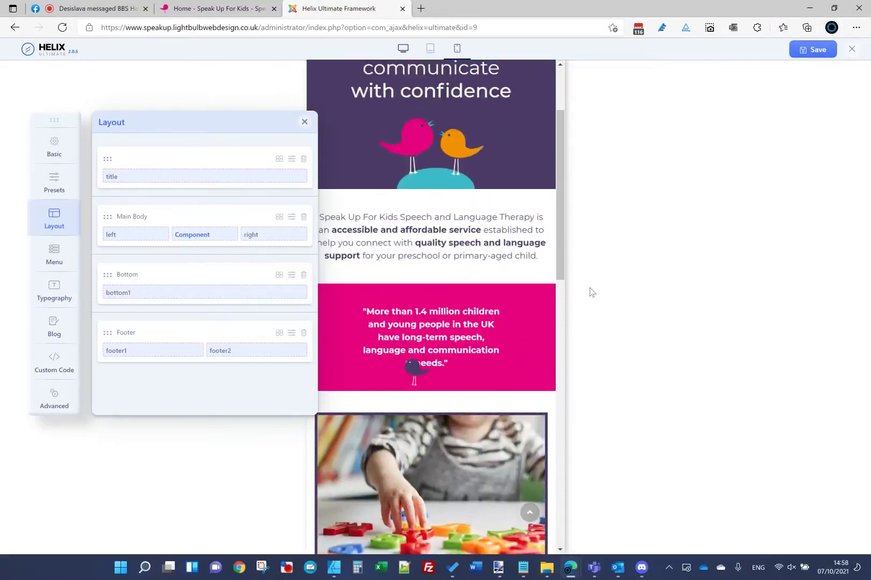
{"action": "scroll", "coordinate": [591, 291], "scroll_direction": "up", "scroll_amount": 1}
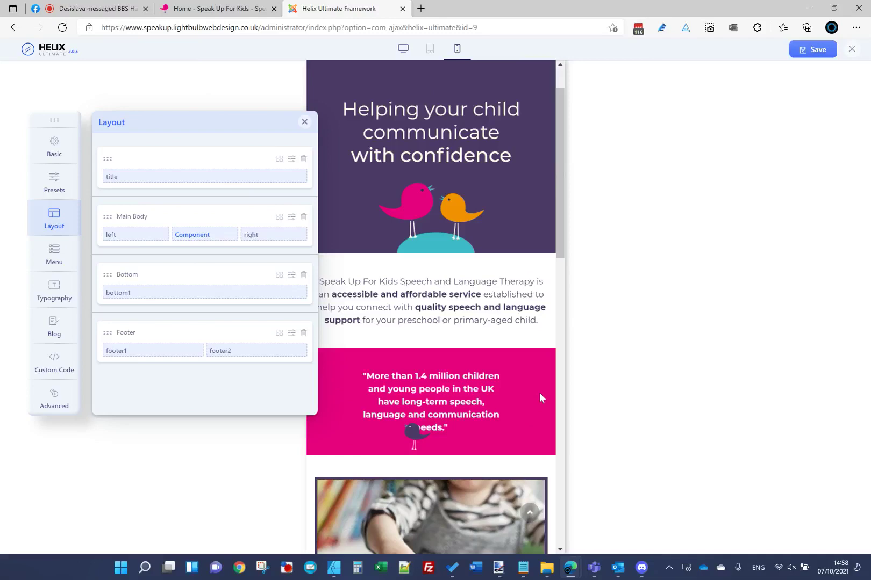
{"action": "scroll", "coordinate": [498, 411], "scroll_direction": "down", "scroll_amount": 3}
{"action": "scroll", "coordinate": [497, 411], "scroll_direction": "up", "scroll_amount": 1}
{"action": "scroll", "coordinate": [498, 411], "scroll_direction": "down", "scroll_amount": 1}
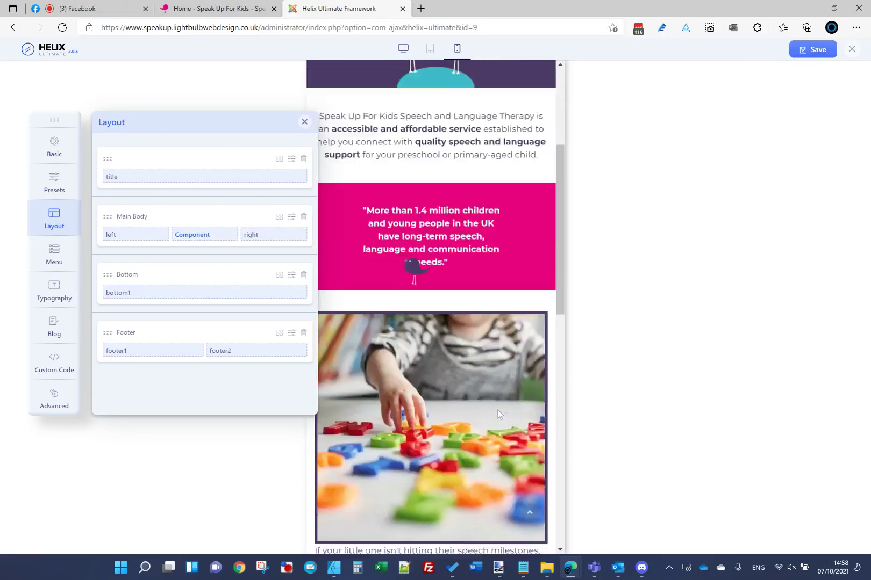
{"action": "scroll", "coordinate": [497, 413], "scroll_direction": "up", "scroll_amount": 4}
{"action": "scroll", "coordinate": [614, 295], "scroll_direction": "down", "scroll_amount": 8}
{"action": "scroll", "coordinate": [576, 295], "scroll_direction": "up", "scroll_amount": 5}
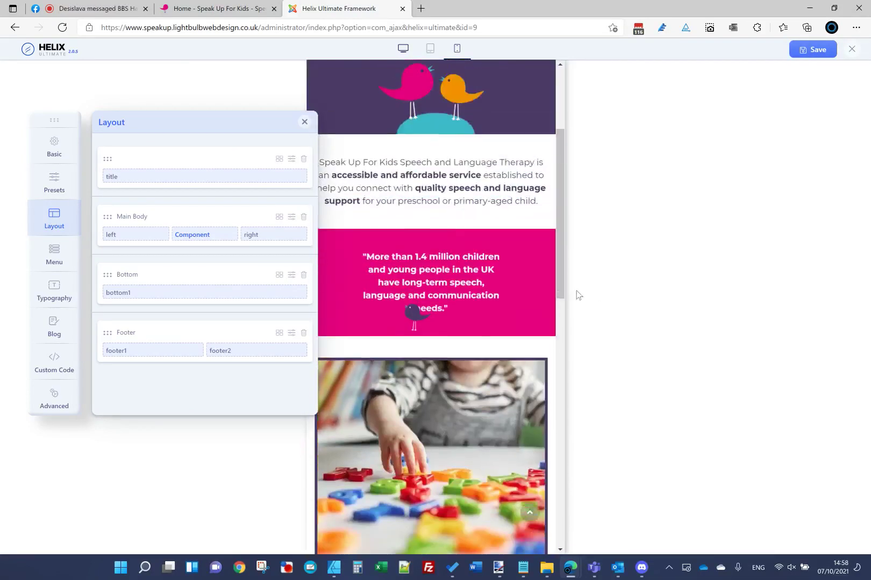
{"action": "scroll", "coordinate": [578, 295], "scroll_direction": "up", "scroll_amount": 3}
{"action": "scroll", "coordinate": [563, 530], "scroll_direction": "down", "scroll_amount": 10}
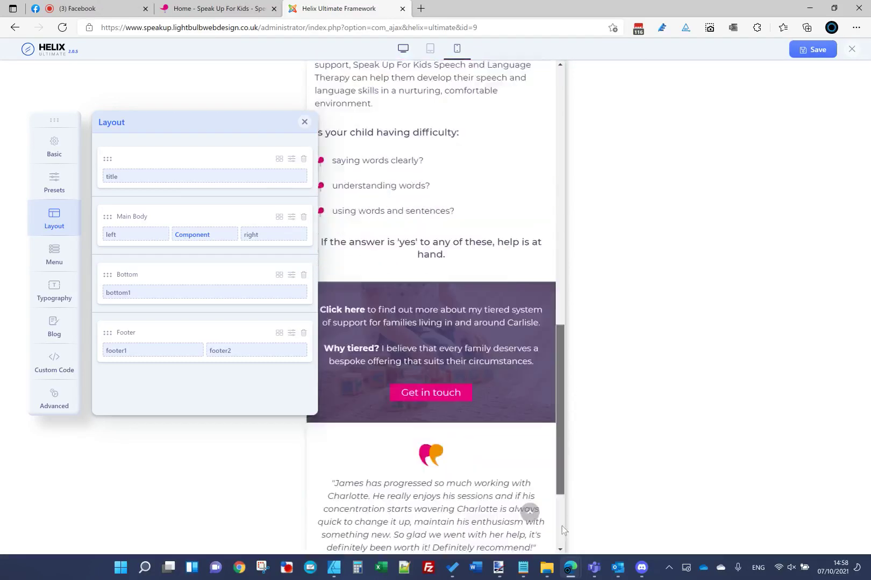
{"action": "scroll", "coordinate": [562, 532], "scroll_direction": "down", "scroll_amount": 2}
{"action": "scroll", "coordinate": [562, 537], "scroll_direction": "up", "scroll_amount": 12}
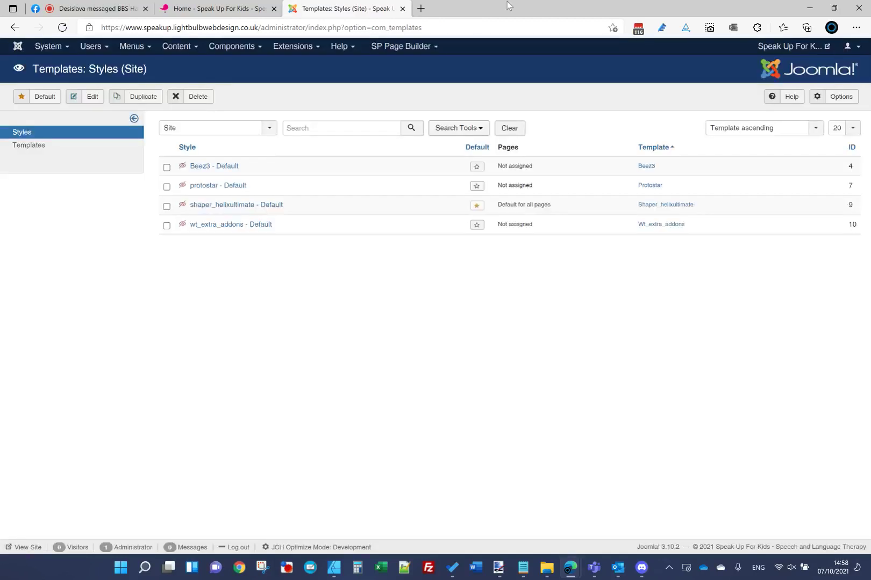
Step: Go to Extensions > Modules (Site) and open the Footer module for editing
{"action": "left_click", "coordinate": [215, 8]}
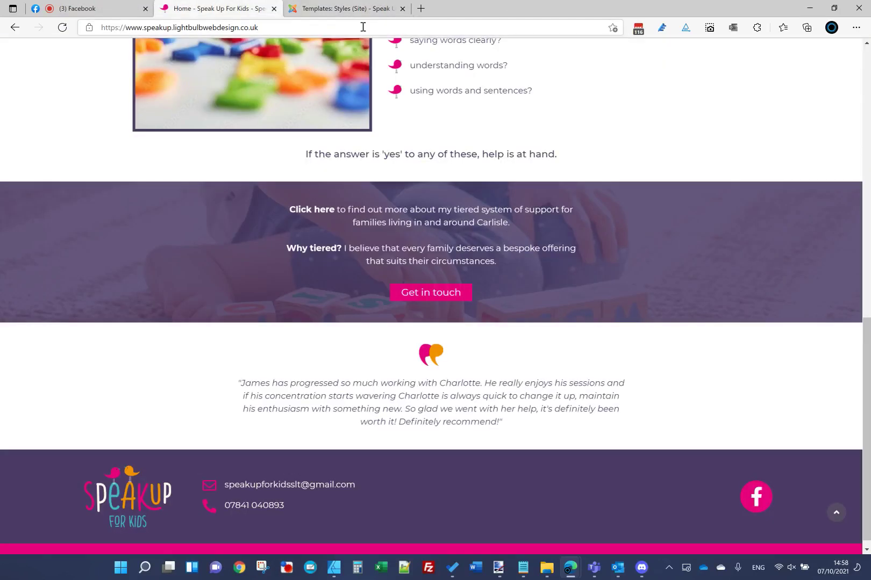
{"action": "left_click", "coordinate": [349, 8]}
{"action": "left_click", "coordinate": [296, 47]}
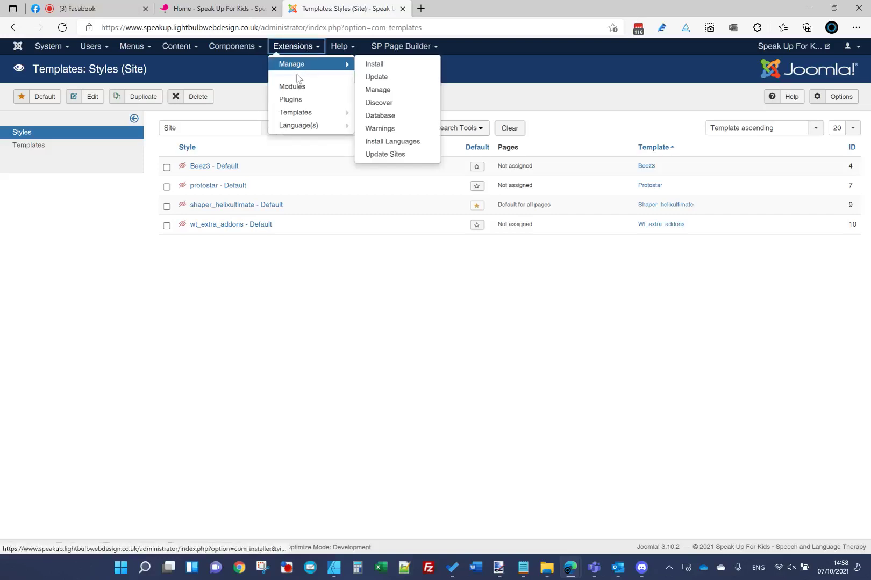
{"action": "left_click", "coordinate": [274, 62]}
{"action": "left_click", "coordinate": [240, 15]}
{"action": "scroll", "coordinate": [332, 263], "scroll_direction": "down", "scroll_amount": 1}
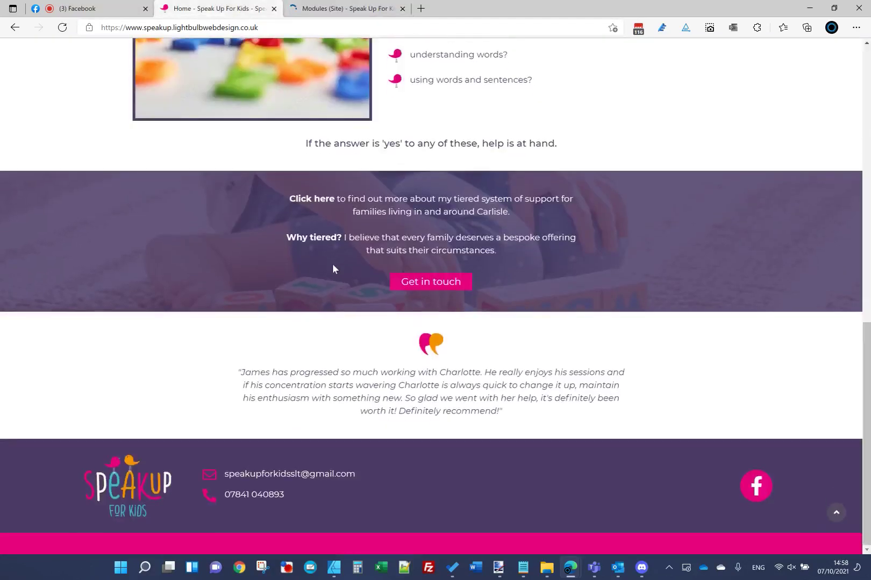
{"action": "left_click", "coordinate": [344, 8]}
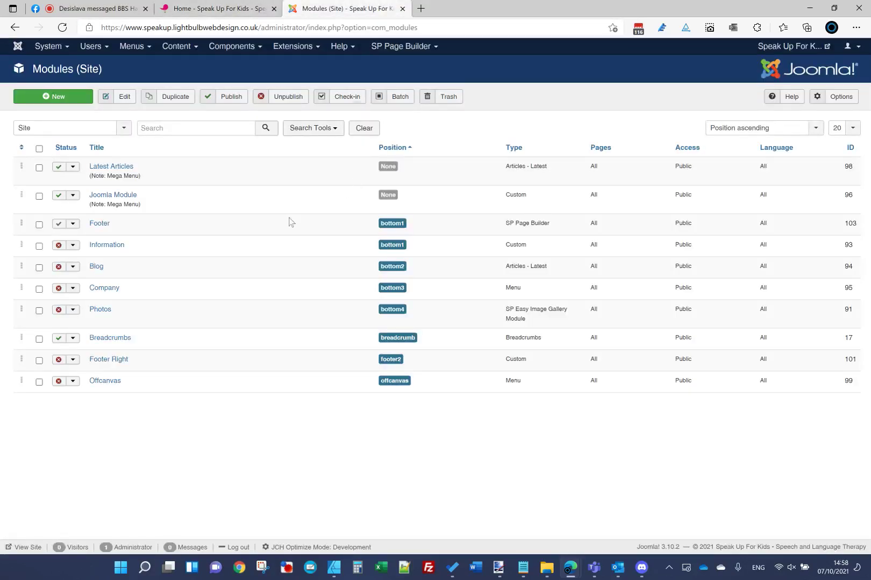
{"action": "left_click", "coordinate": [100, 224]}
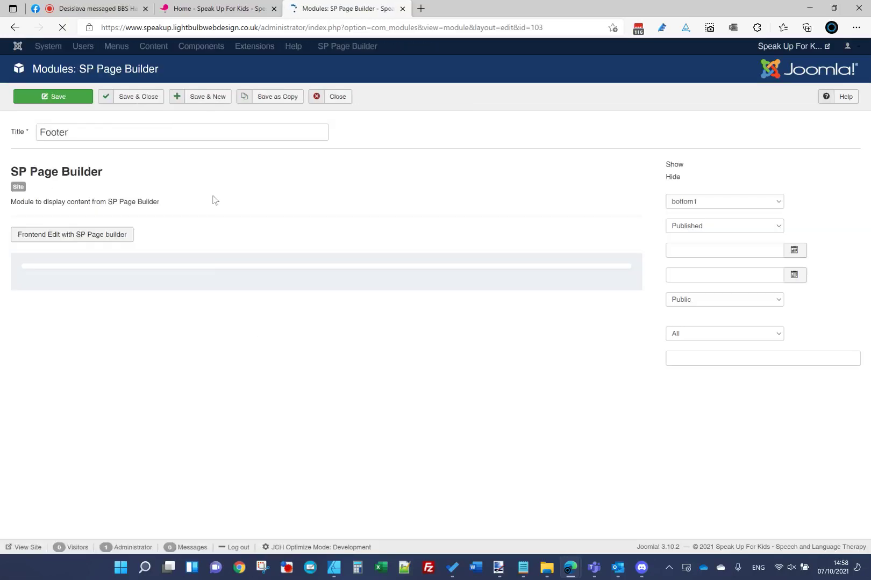
Step: Open the logo column's responsive options, then restore the browser to a narrow window
{"action": "left_click", "coordinate": [242, 8]}
{"action": "left_click", "coordinate": [304, 7]}
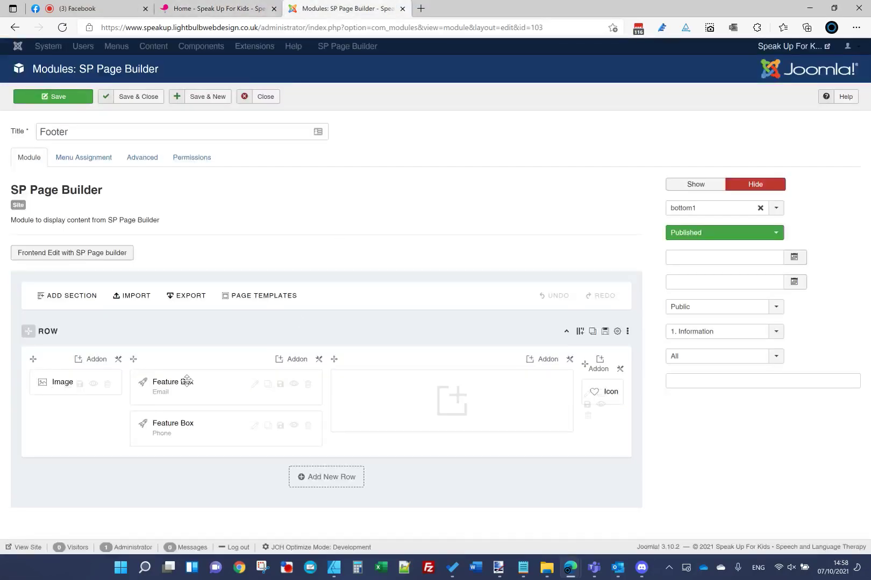
{"action": "left_click", "coordinate": [118, 359]}
{"action": "left_click", "coordinate": [214, 321]}
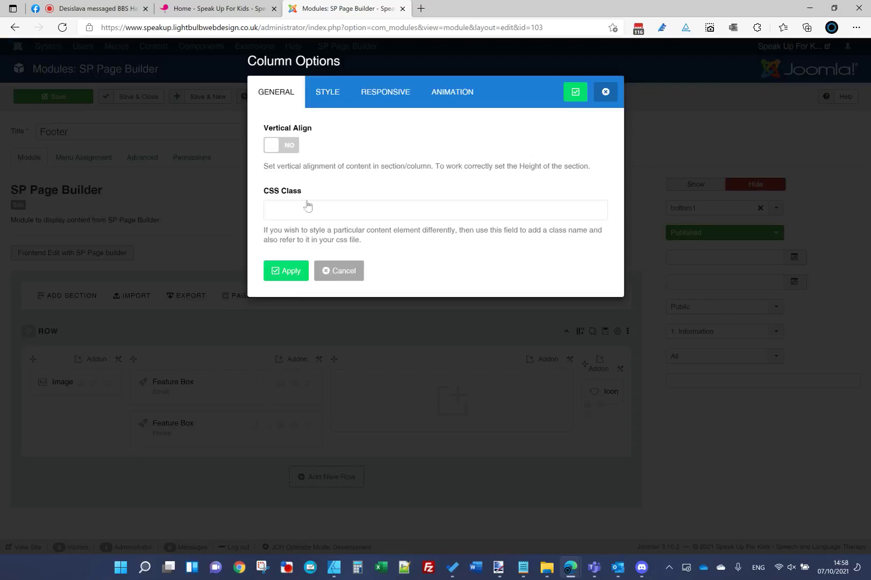
{"action": "left_click", "coordinate": [258, 8]}
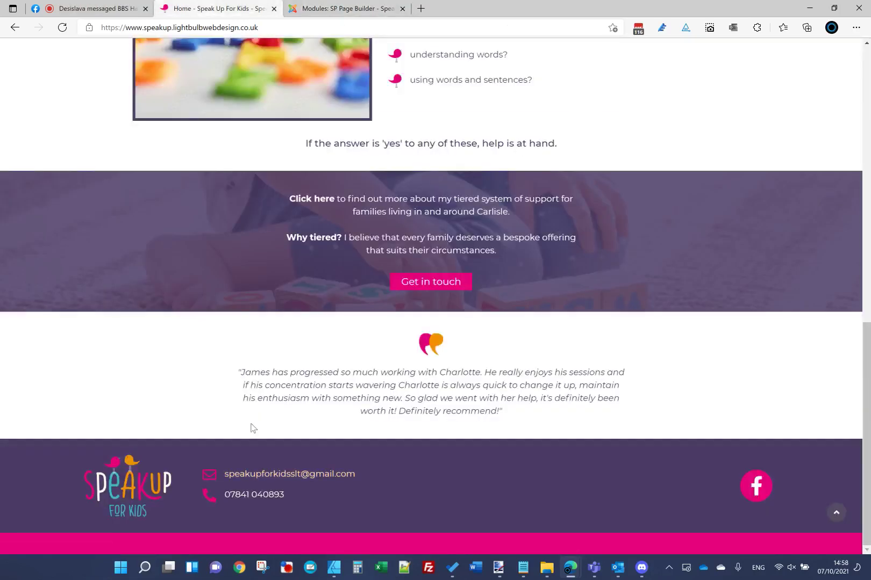
{"action": "left_click", "coordinate": [329, 10]}
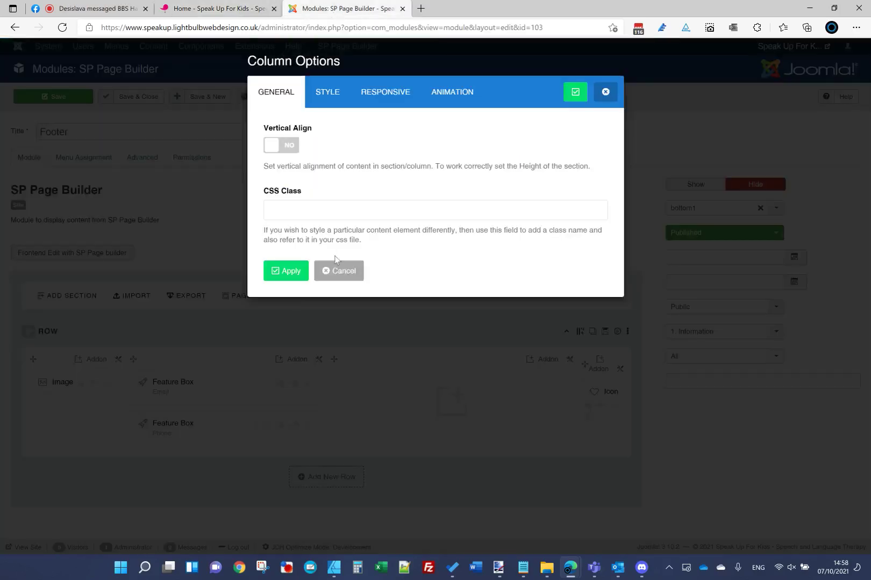
{"action": "left_click", "coordinate": [366, 96]}
{"action": "left_click", "coordinate": [246, 12]}
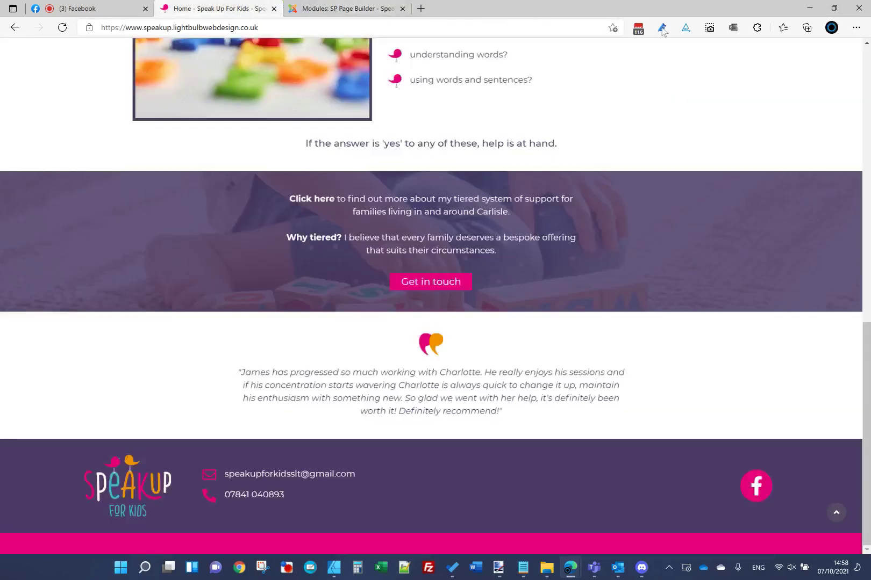
{"action": "left_click", "coordinate": [832, 9]}
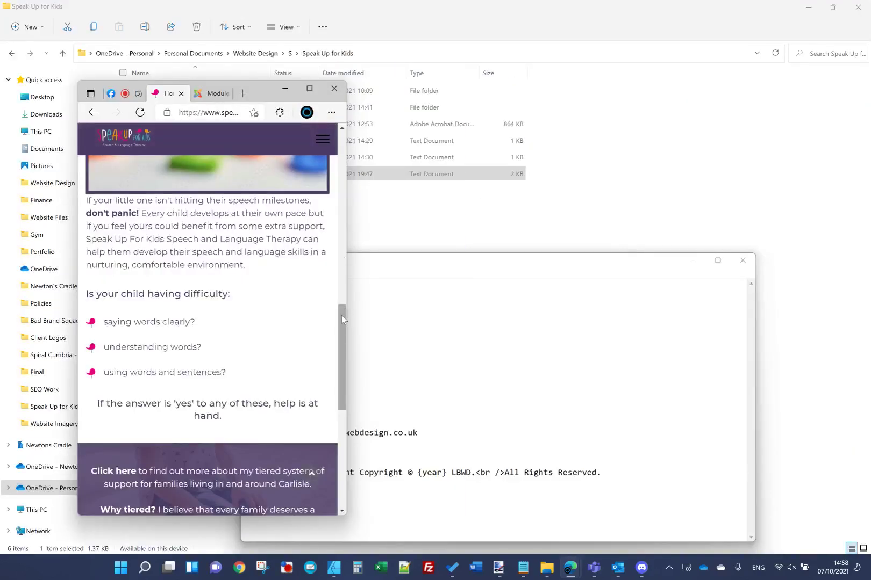
Step: Reload the live homepage at narrow width to check the footer, then maximize the browser
{"action": "left_click_drag", "start_coordinate": [342, 320], "coordinate": [324, 441]}
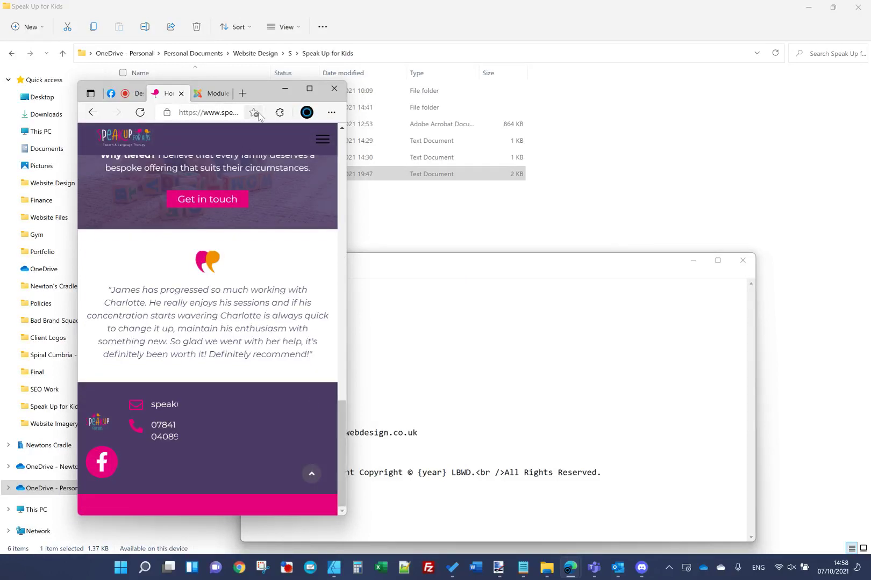
{"action": "left_click", "coordinate": [140, 113]}
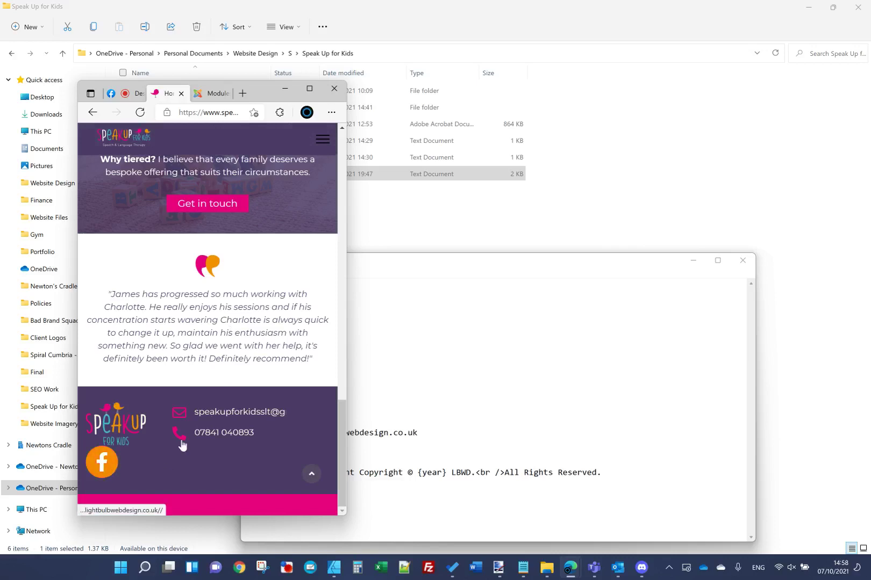
{"action": "mouse_move", "coordinate": [312, 93]}
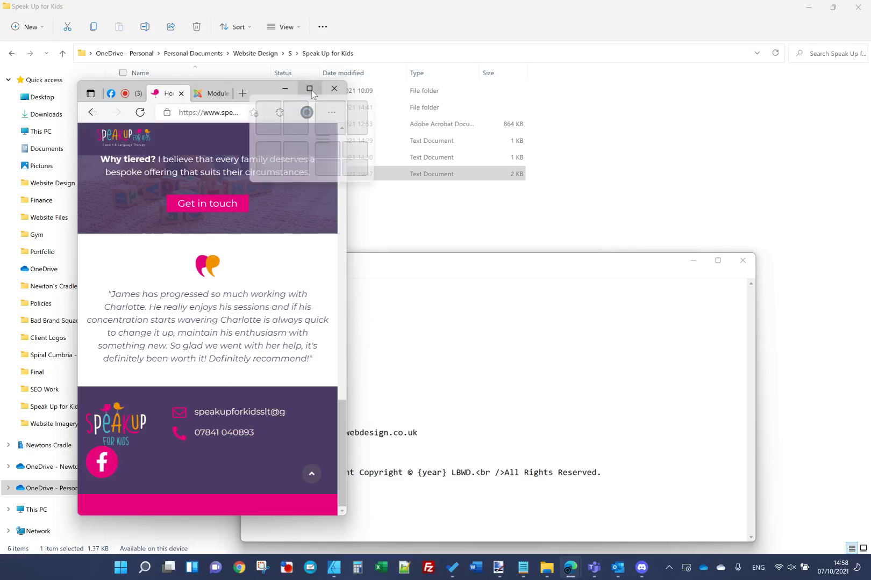
{"action": "left_click", "coordinate": [309, 89]}
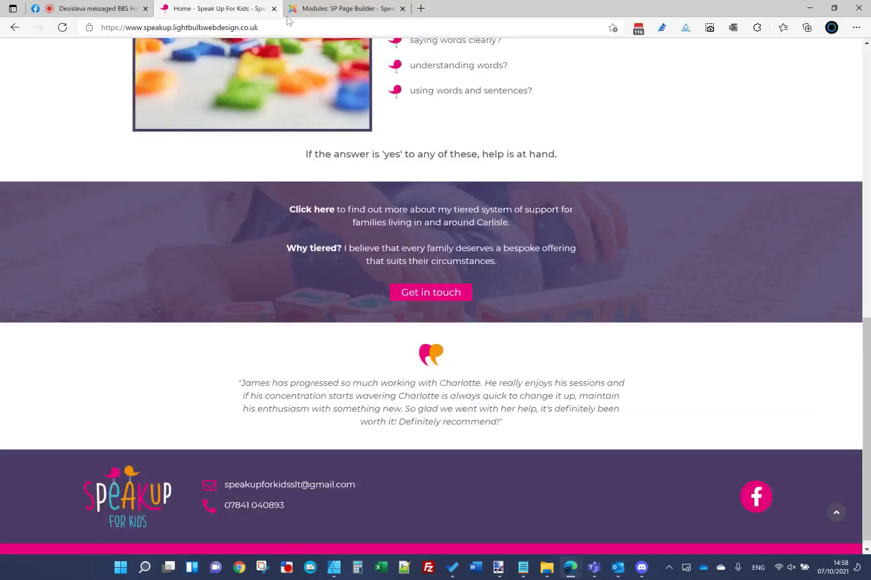
Step: Set the logo column's mobile layout to col-xs-3 and apply
{"action": "left_click", "coordinate": [339, 8]}
{"action": "left_click", "coordinate": [299, 210]}
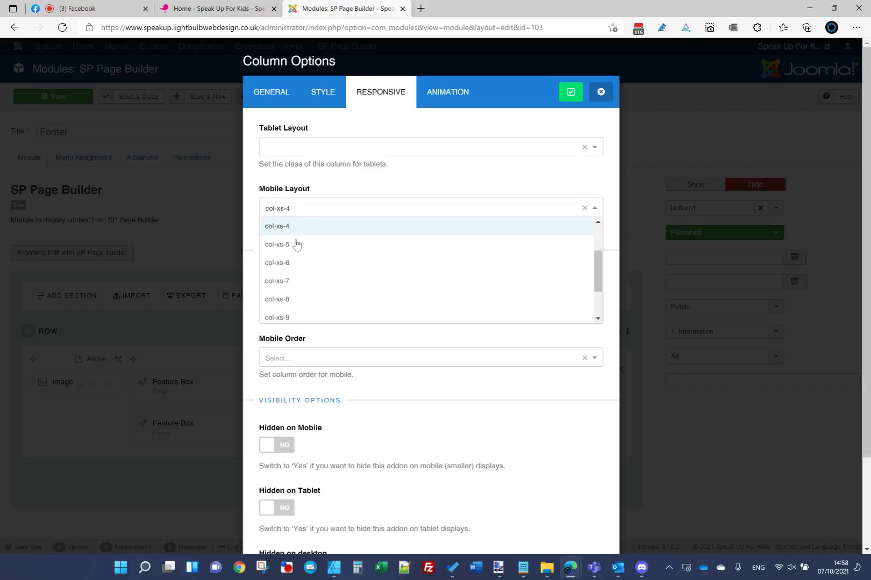
{"action": "scroll", "coordinate": [295, 250], "scroll_direction": "up", "scroll_amount": 1}
{"action": "left_click", "coordinate": [290, 257]}
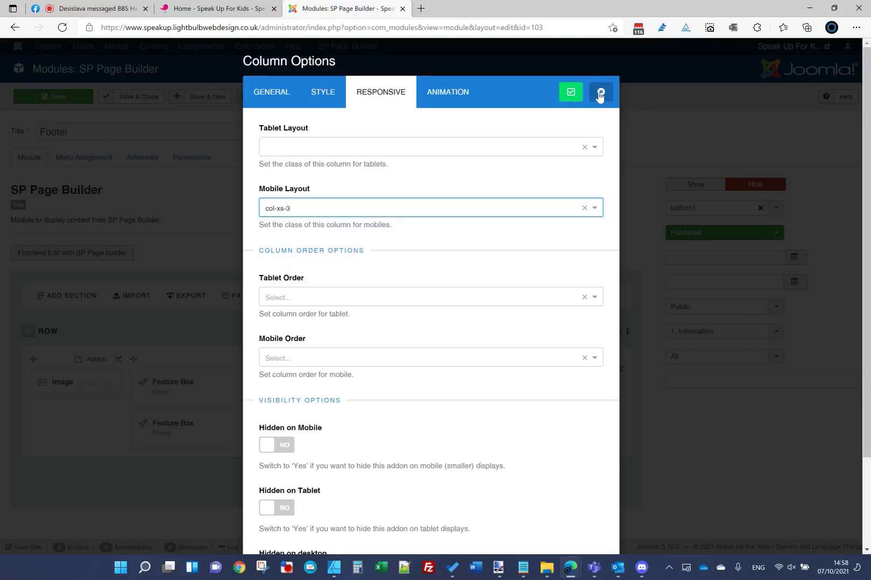
{"action": "left_click", "coordinate": [561, 96]}
Step: Set the contact column's mobile layout to col-xs-5 and apply
{"action": "left_click", "coordinate": [320, 359]}
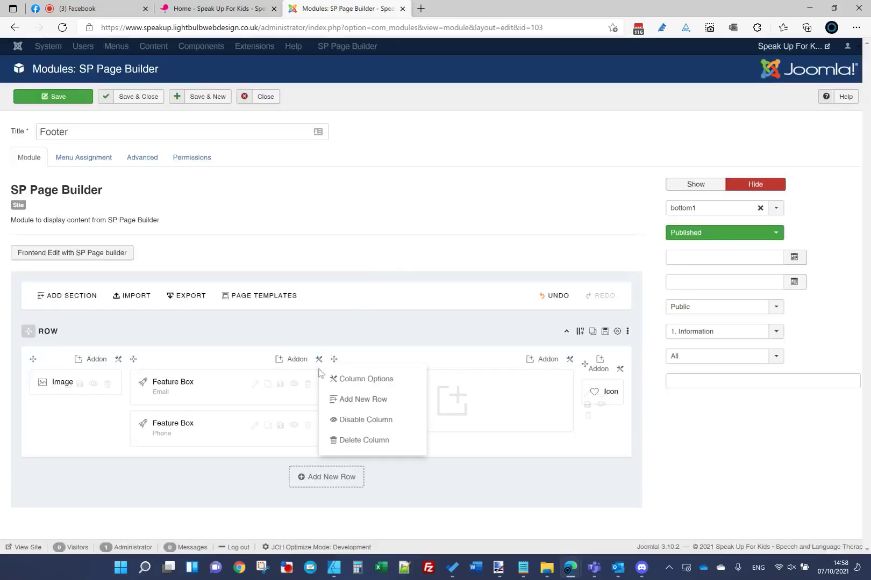
{"action": "left_click", "coordinate": [362, 378]}
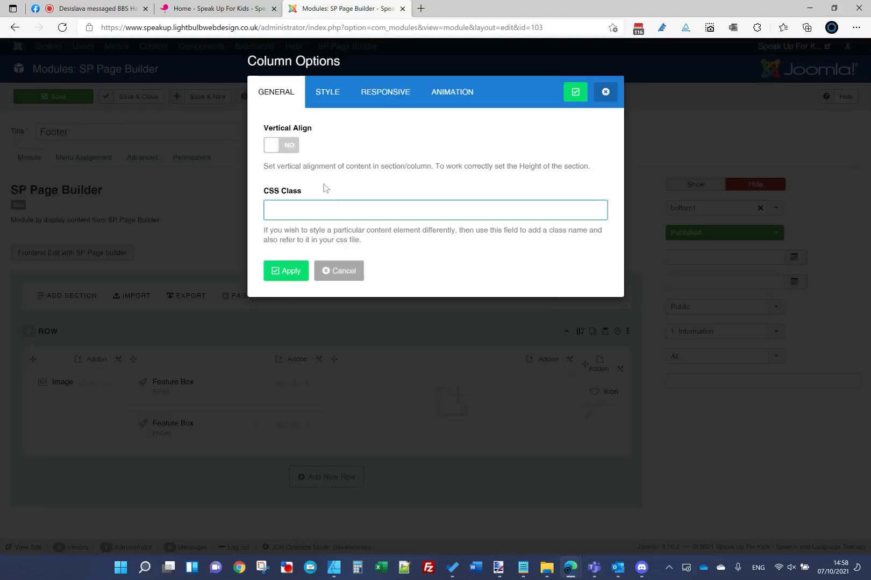
{"action": "left_click", "coordinate": [364, 100]}
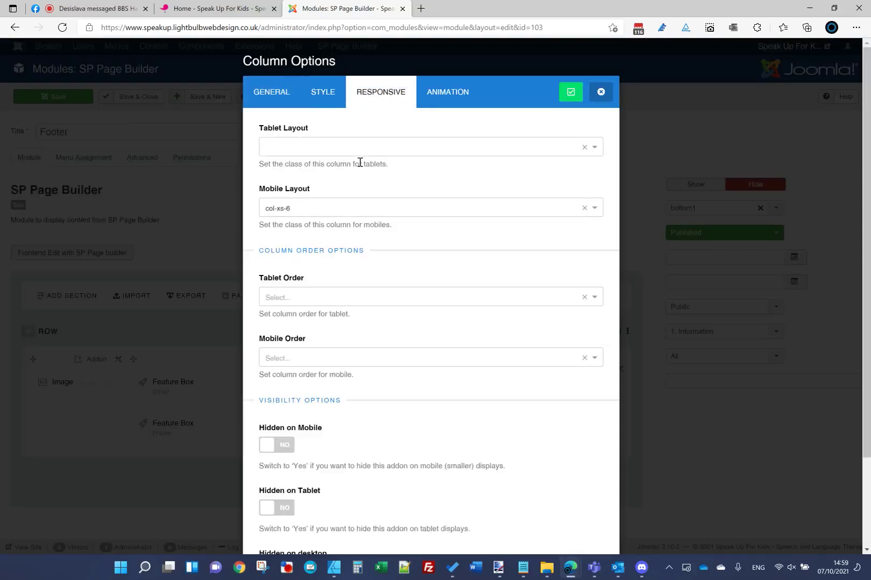
{"action": "left_click", "coordinate": [346, 209]}
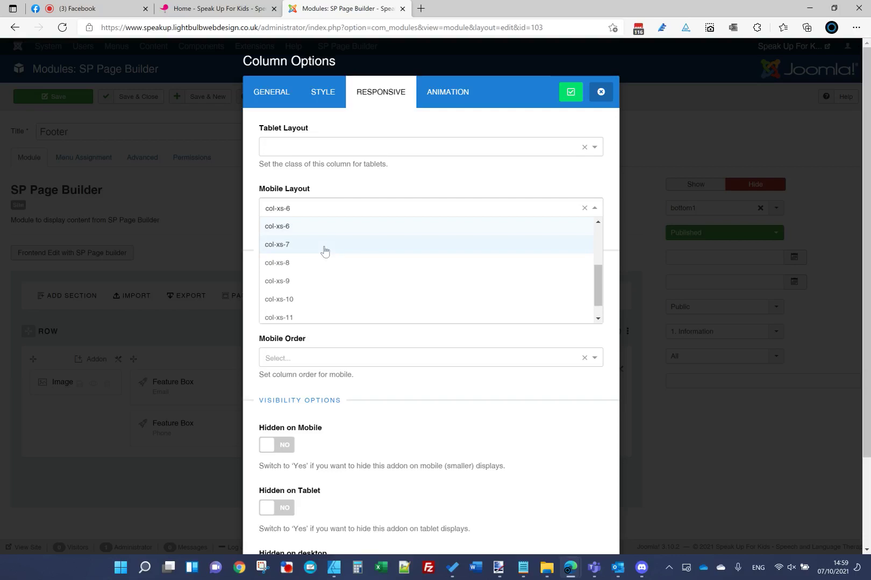
{"action": "scroll", "coordinate": [316, 247], "scroll_direction": "up", "scroll_amount": 2}
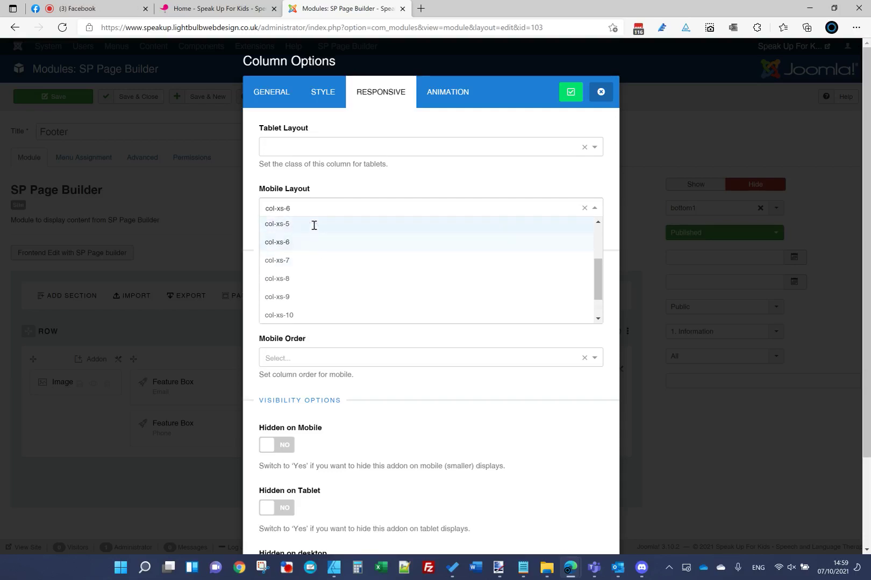
{"action": "left_click", "coordinate": [313, 226]}
{"action": "left_click", "coordinate": [563, 94]}
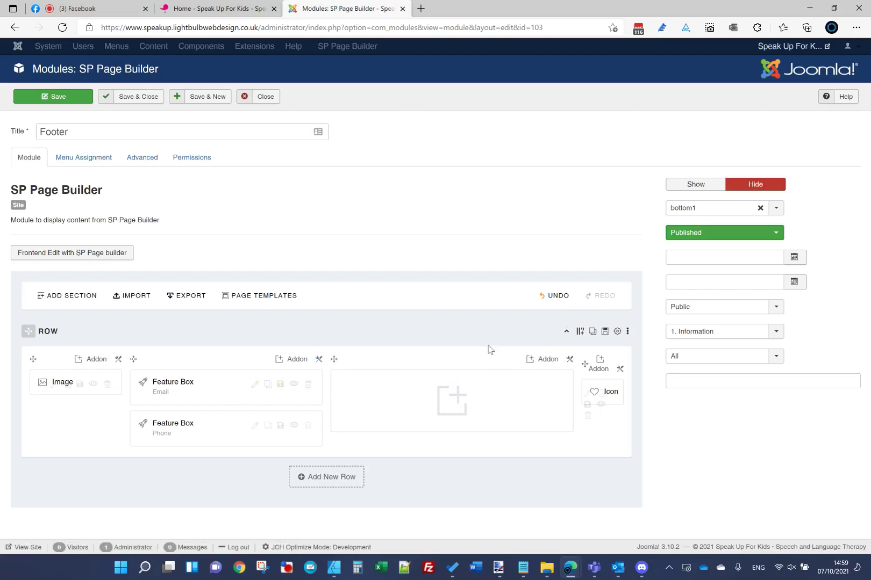
Step: Change the footer row to a custom 2+9+1 column layout
{"action": "left_click", "coordinate": [580, 332]}
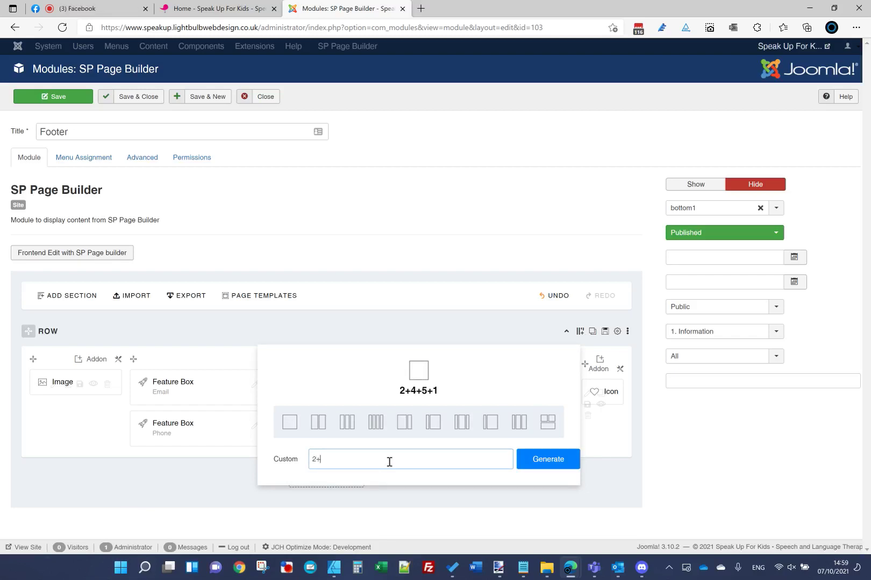
{"action": "left_click", "coordinate": [519, 460]}
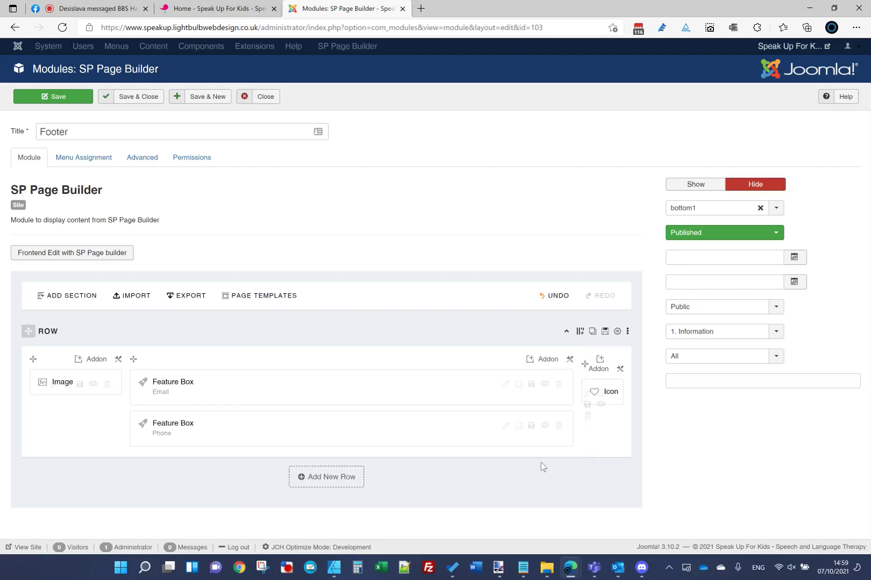
{"action": "left_click", "coordinate": [119, 359]}
{"action": "left_click", "coordinate": [161, 378]}
Step: Set the contact column's mobile layout to col-xs-7 and apply
{"action": "left_click", "coordinate": [401, 102]}
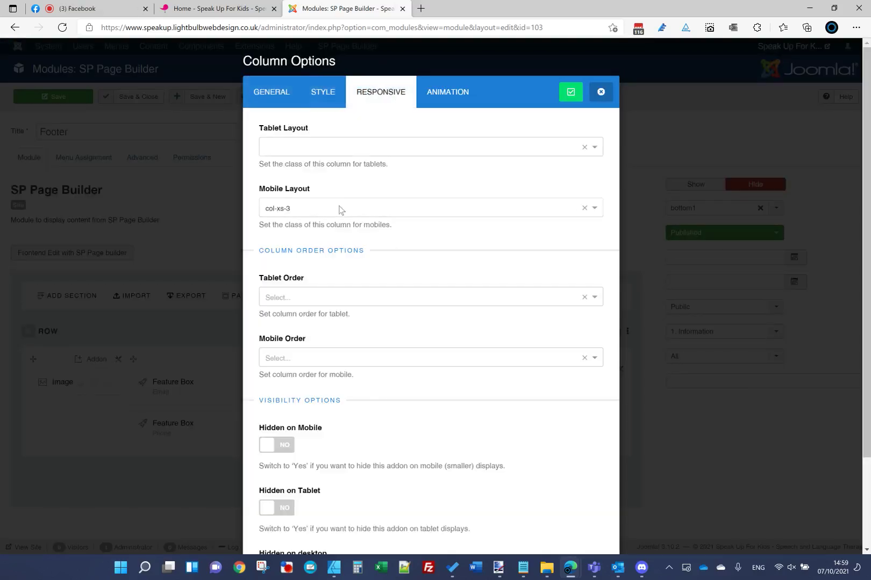
{"action": "left_click", "coordinate": [580, 95]}
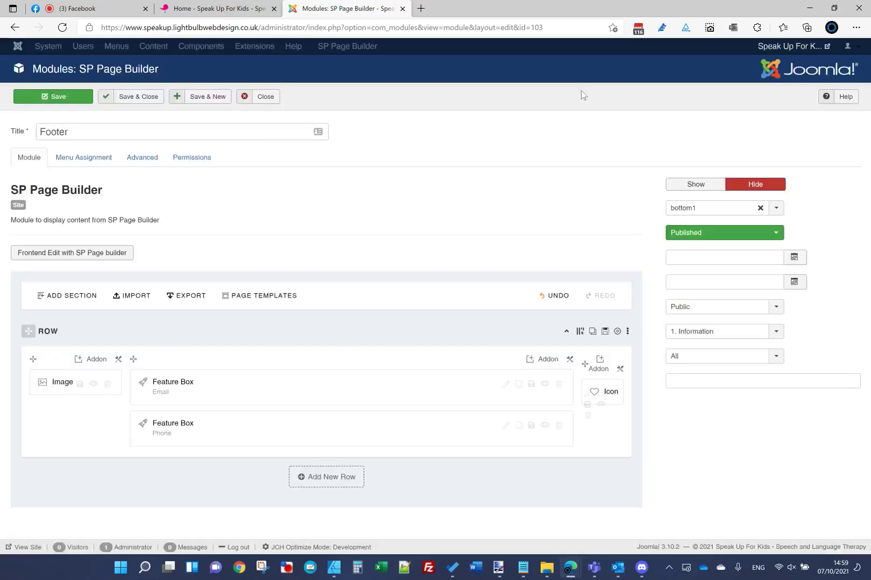
{"action": "left_click", "coordinate": [567, 359]}
{"action": "left_click", "coordinate": [592, 379]}
{"action": "left_click", "coordinate": [380, 94]}
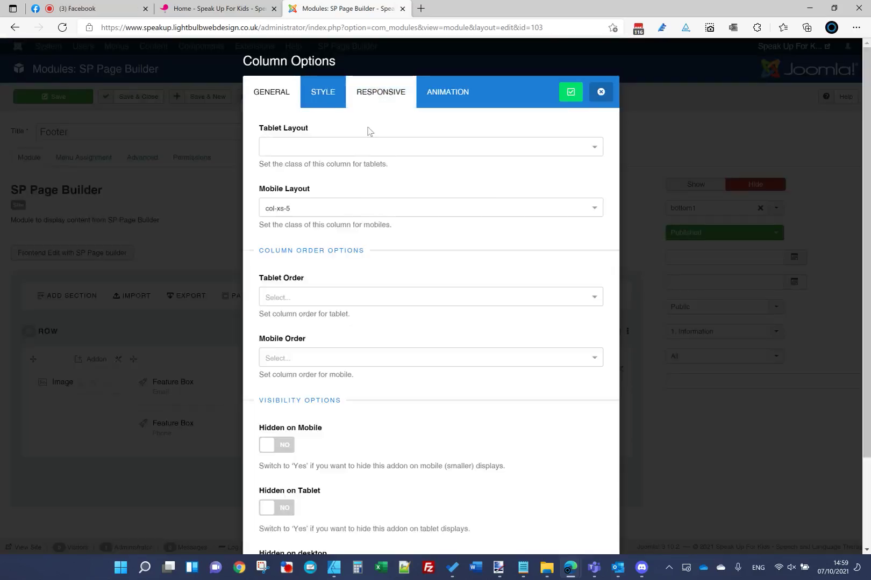
{"action": "left_click", "coordinate": [331, 208]}
{"action": "left_click", "coordinate": [331, 263]}
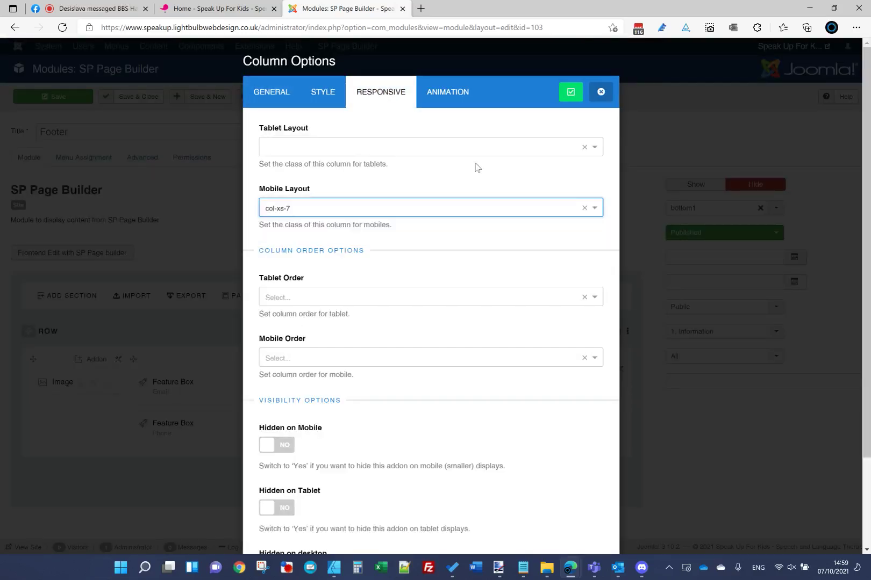
{"action": "left_click", "coordinate": [571, 92]}
Step: Set the icon column's mobile layout to col-xs-2, then return to the live homepage
{"action": "left_click", "coordinate": [619, 368]}
{"action": "left_click", "coordinate": [661, 387]}
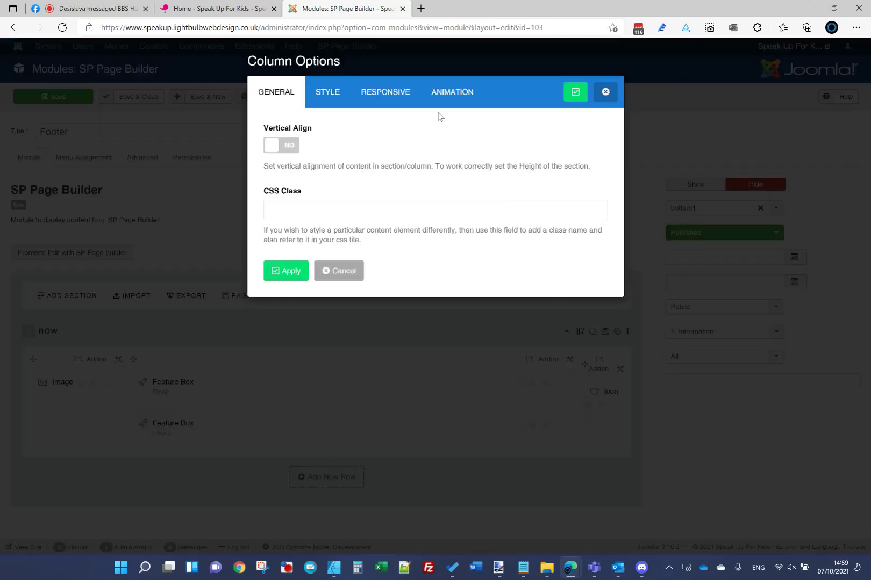
{"action": "left_click", "coordinate": [385, 92]}
{"action": "left_click", "coordinate": [340, 207]}
{"action": "left_click", "coordinate": [315, 253]}
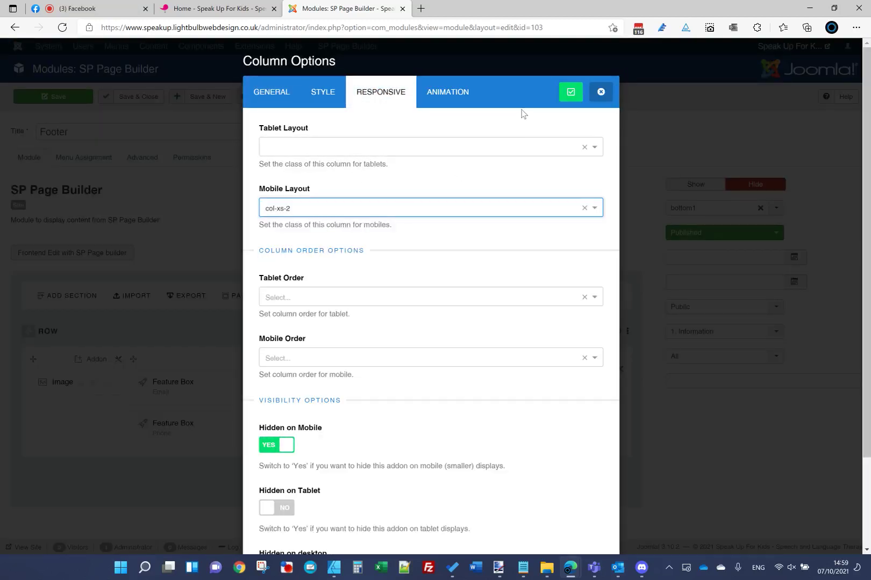
{"action": "left_click", "coordinate": [570, 92]}
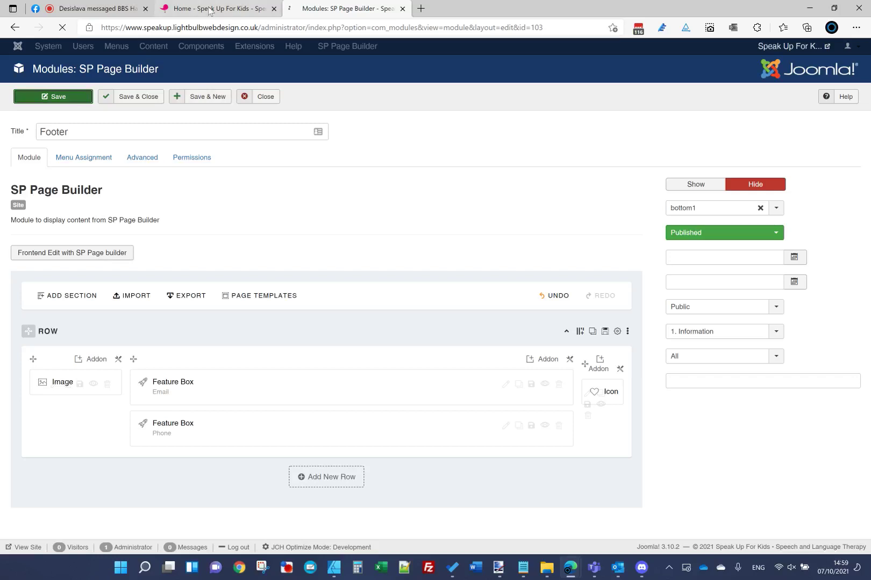
{"action": "key", "text": "ctrl+shift+Tab"}
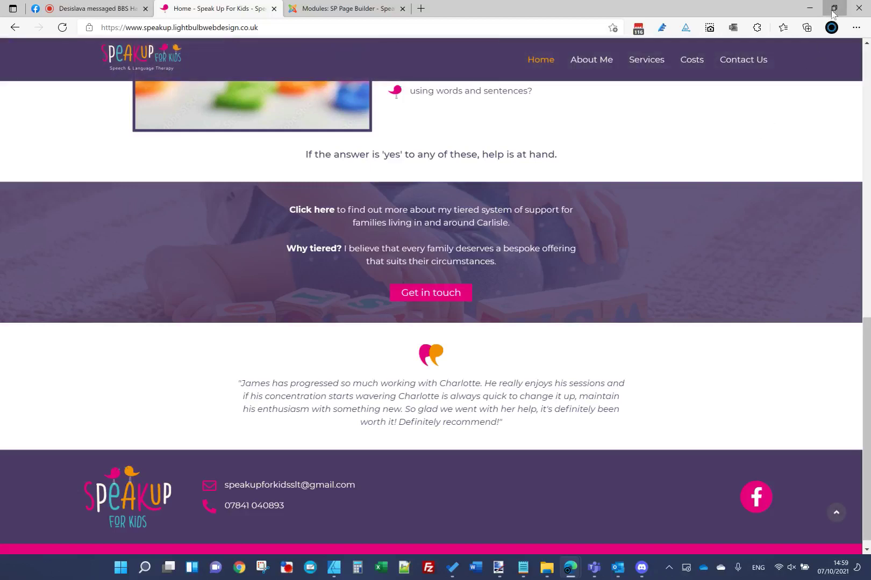
Step: Preview the footer in a narrow Edge window, then maximize and return to the Footer module editor
{"action": "left_click", "coordinate": [833, 8]}
{"action": "scroll", "coordinate": [332, 477], "scroll_direction": "down", "scroll_amount": 10}
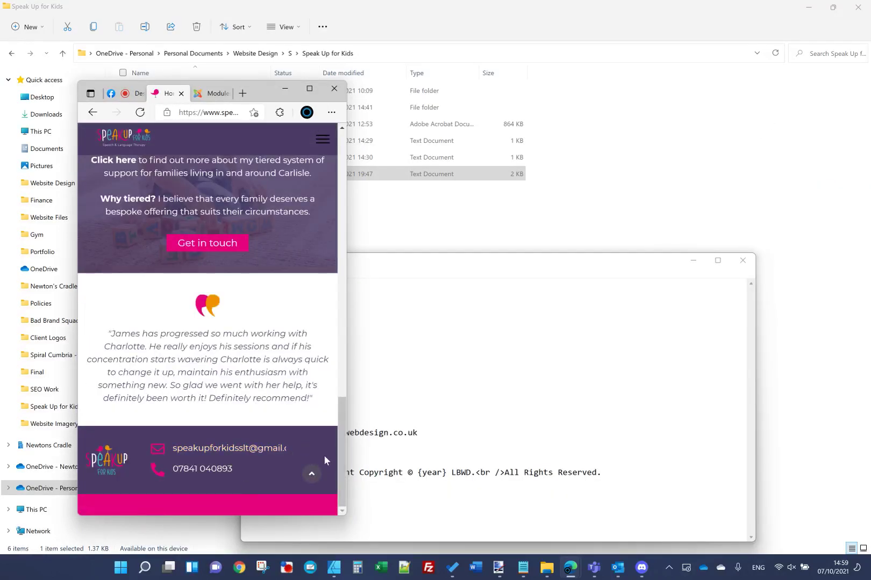
{"action": "left_click", "coordinate": [310, 90]}
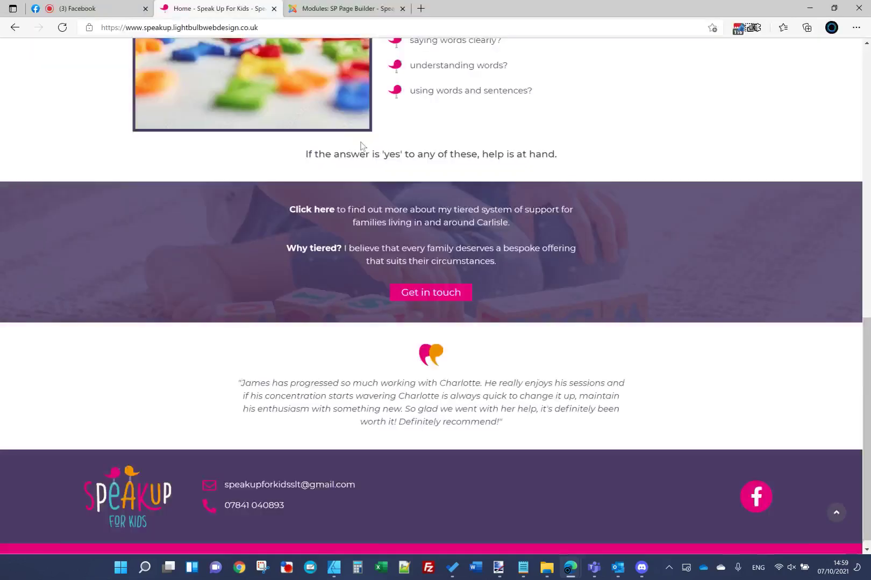
{"action": "key", "text": "ctrl+Tab"}
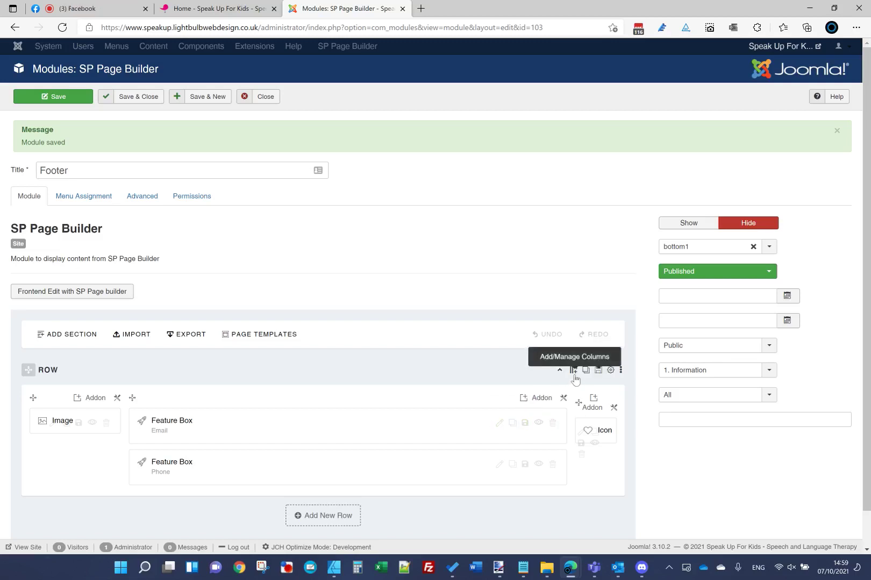
Step: Set the contact details column's mobile layout to col-xs-6
{"action": "left_click", "coordinate": [572, 369]}
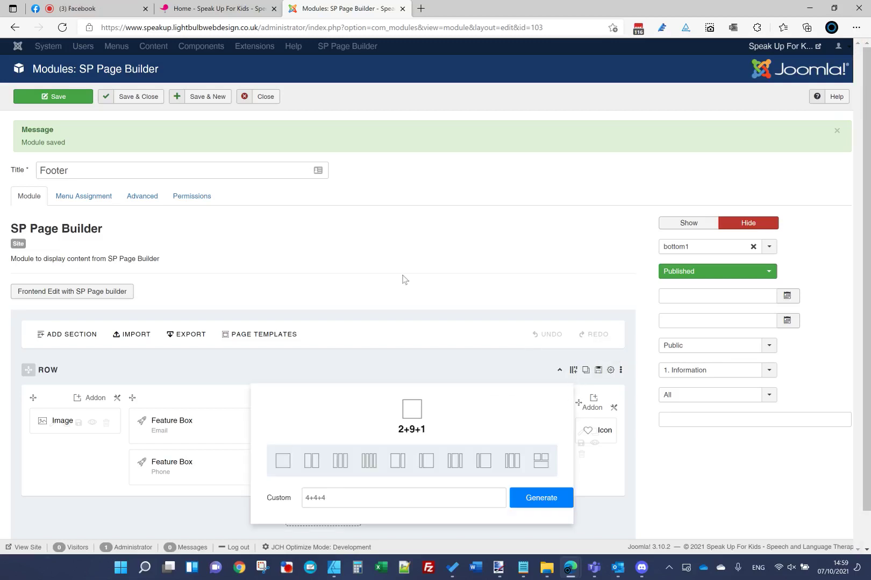
{"action": "left_click", "coordinate": [495, 360]}
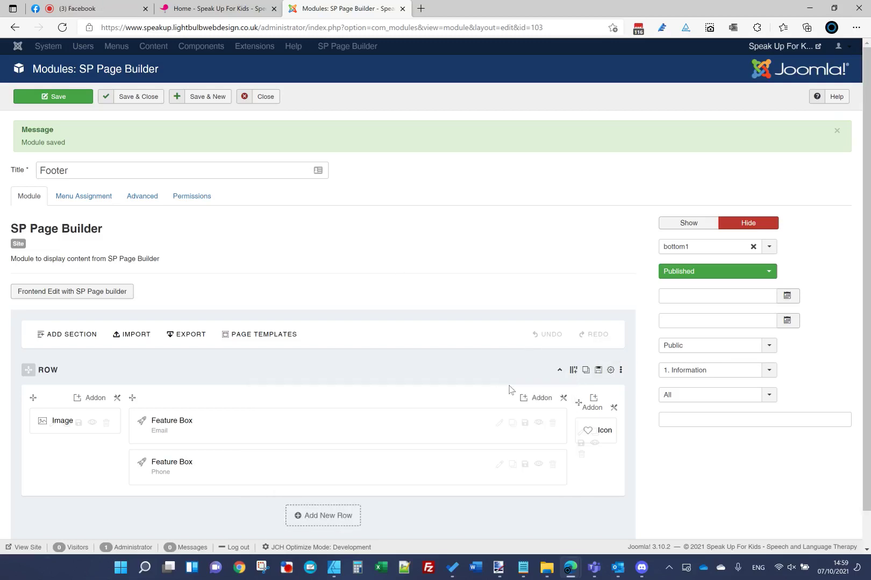
{"action": "left_click", "coordinate": [563, 398]}
{"action": "left_click", "coordinate": [614, 416]}
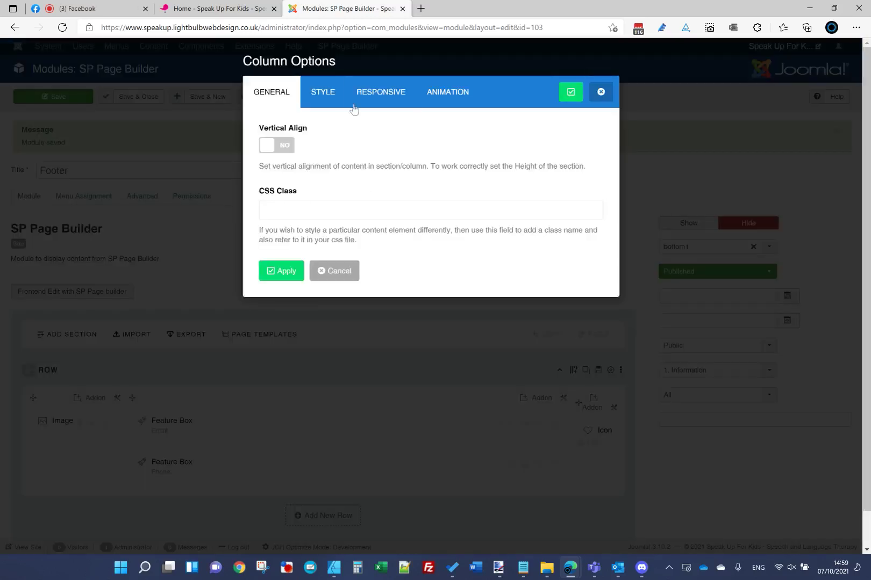
{"action": "left_click", "coordinate": [376, 92]}
{"action": "left_click", "coordinate": [337, 207]}
{"action": "scroll", "coordinate": [315, 241], "scroll_direction": "up", "scroll_amount": 1}
{"action": "left_click", "coordinate": [315, 225]}
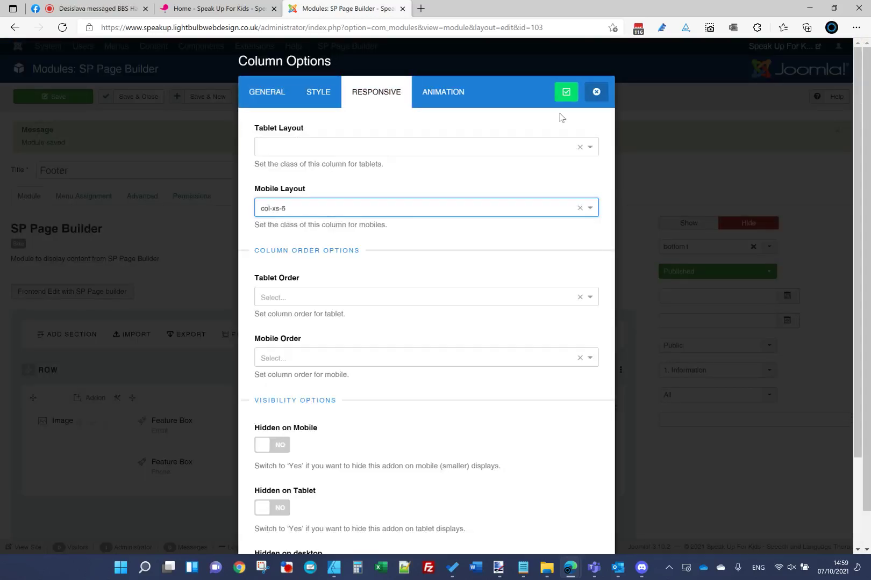
{"action": "left_click", "coordinate": [566, 92]}
Step: Set the Icon column's mobile layout to col-xs-3
{"action": "left_click", "coordinate": [615, 408]}
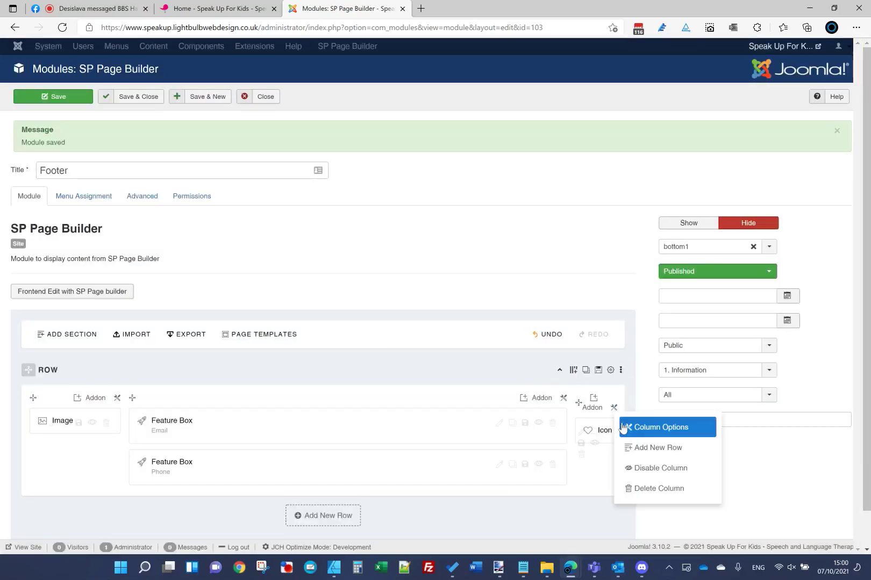
{"action": "left_click", "coordinate": [618, 428]}
{"action": "left_click", "coordinate": [376, 92]}
{"action": "left_click", "coordinate": [319, 208]}
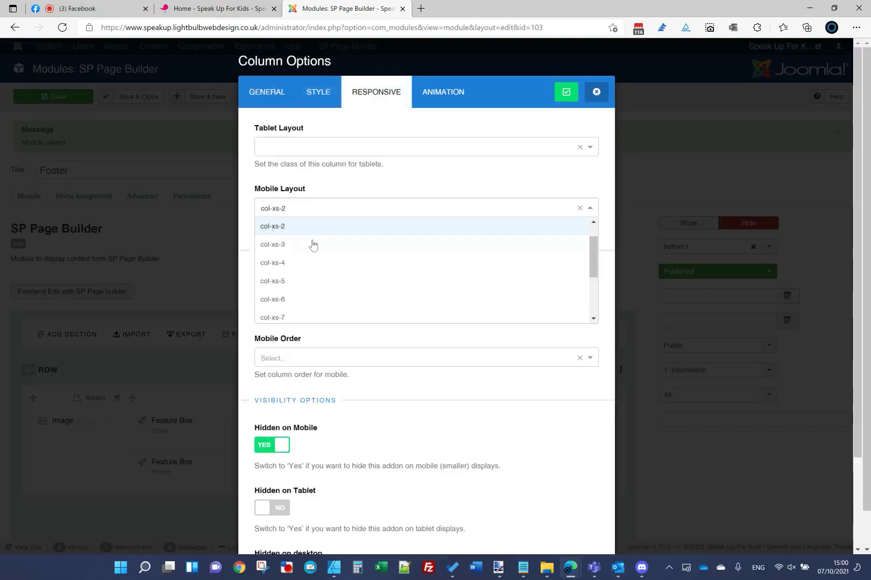
{"action": "left_click", "coordinate": [312, 243]}
{"action": "left_click", "coordinate": [557, 95]}
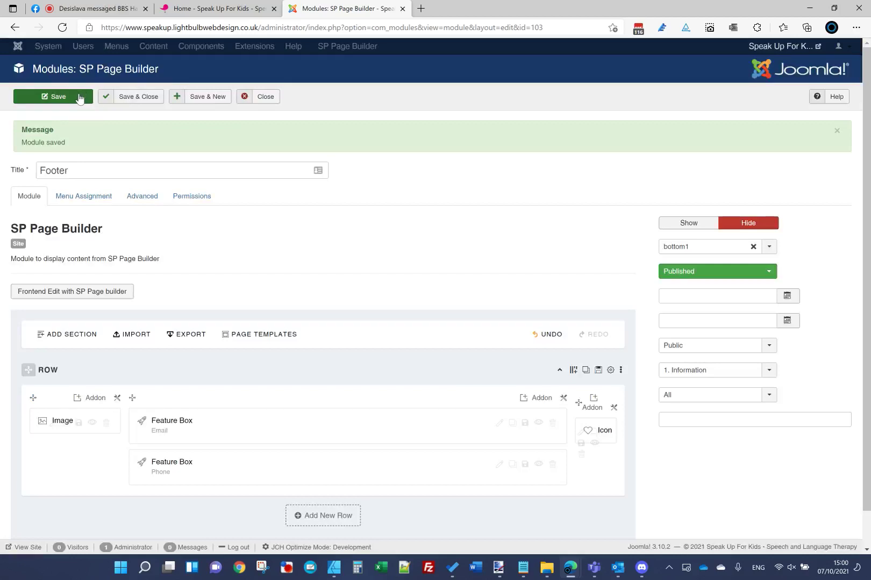
Step: Save the Footer module and reload the live homepage
{"action": "left_click", "coordinate": [182, 8]}
{"action": "left_click", "coordinate": [191, 26]}
{"action": "key", "text": "Return"}
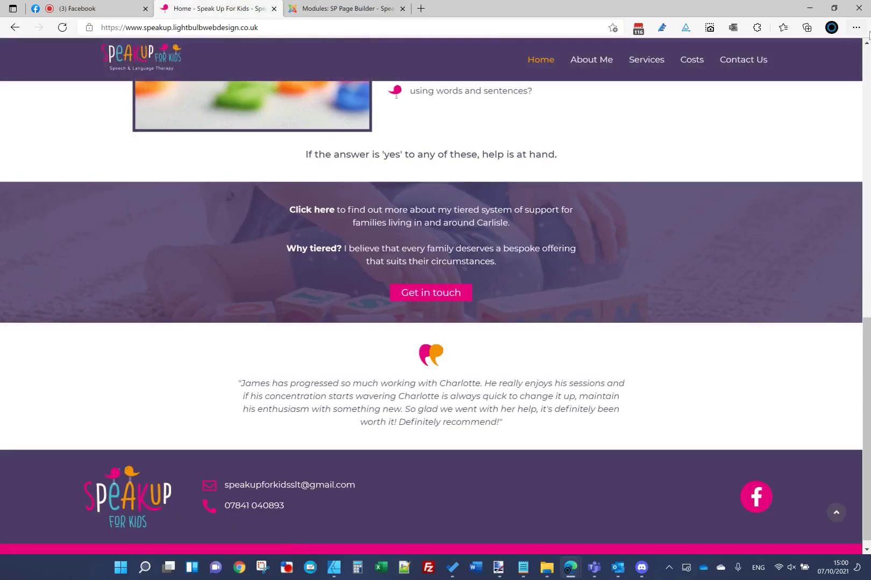
Step: Preview the footer at a narrow browser width, then restore the full-size window
{"action": "left_click", "coordinate": [834, 8]}
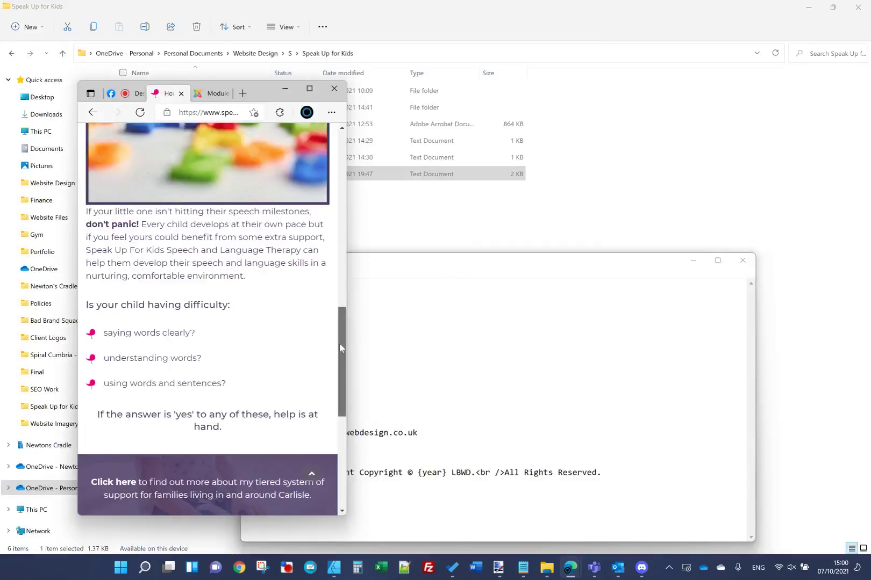
{"action": "left_click_drag", "start_coordinate": [340, 344], "coordinate": [335, 451]}
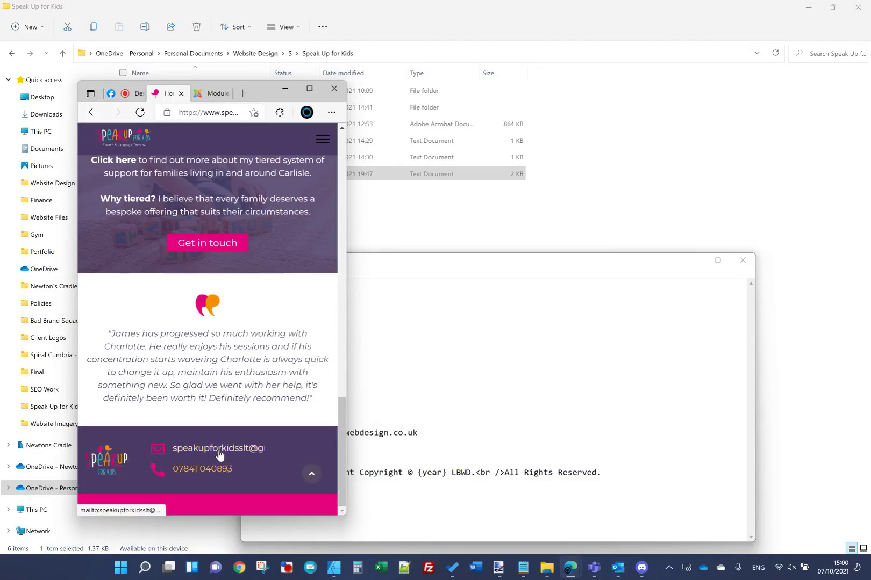
{"action": "left_click", "coordinate": [309, 90]}
Step: Save and close the Footer module and return to the top of the live homepage
{"action": "key", "text": "ctrl+Tab"}
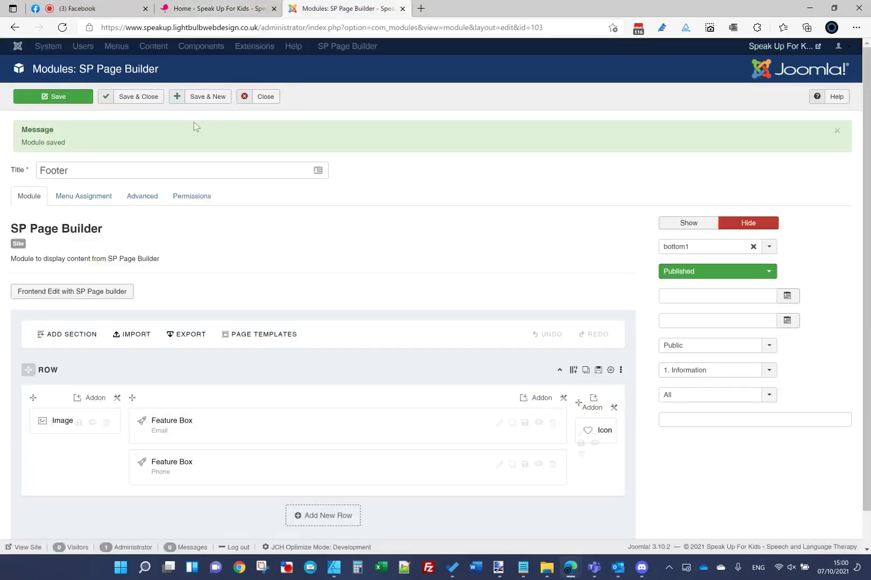
{"action": "left_click", "coordinate": [158, 96]}
{"action": "left_click", "coordinate": [218, 6]}
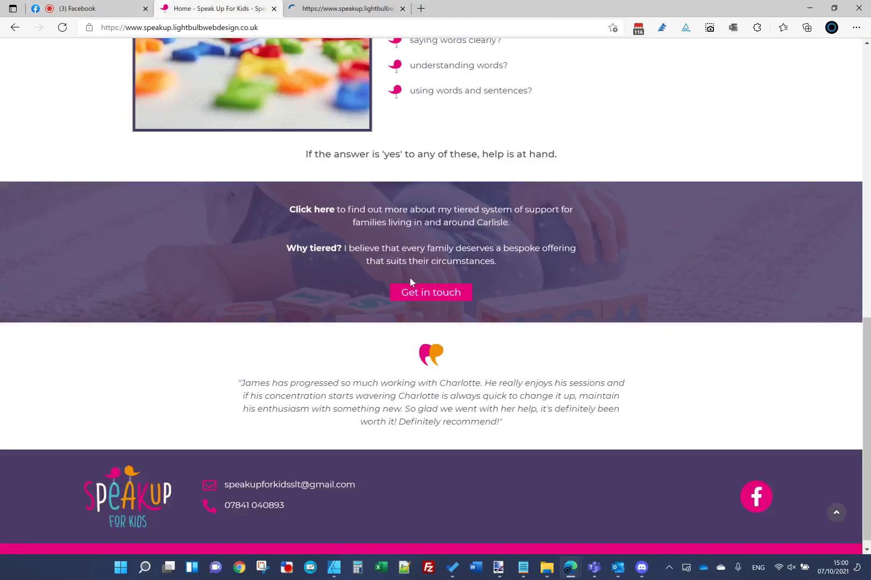
{"action": "left_click", "coordinate": [836, 514]}
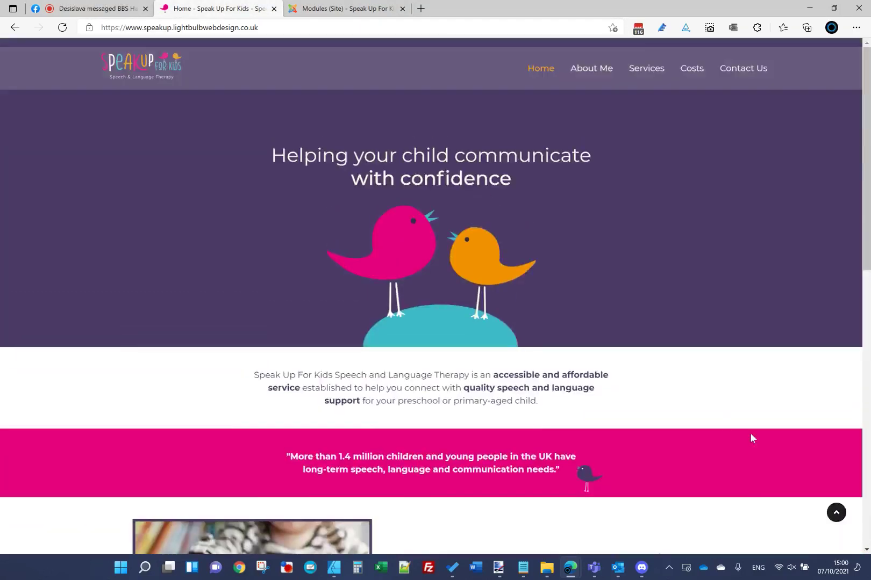
Step: Review the 'Find me on' header of the Homepage.jpg mockup, then go back to Modules (Site)
{"action": "left_click", "coordinate": [505, 573]}
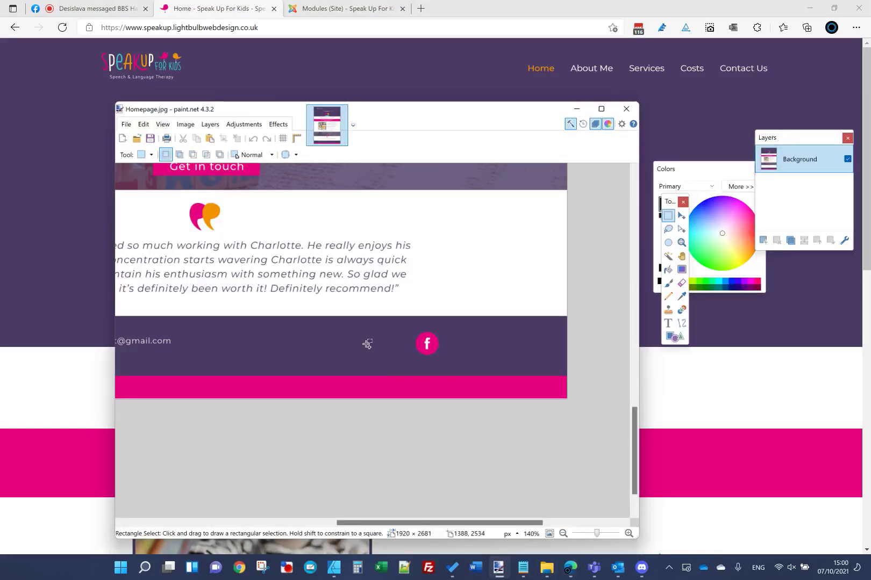
{"action": "scroll", "coordinate": [367, 344], "scroll_direction": "down", "scroll_amount": 3, "text": "ctrl"}
{"action": "left_click_drag", "start_coordinate": [635, 418], "coordinate": [635, 240]}
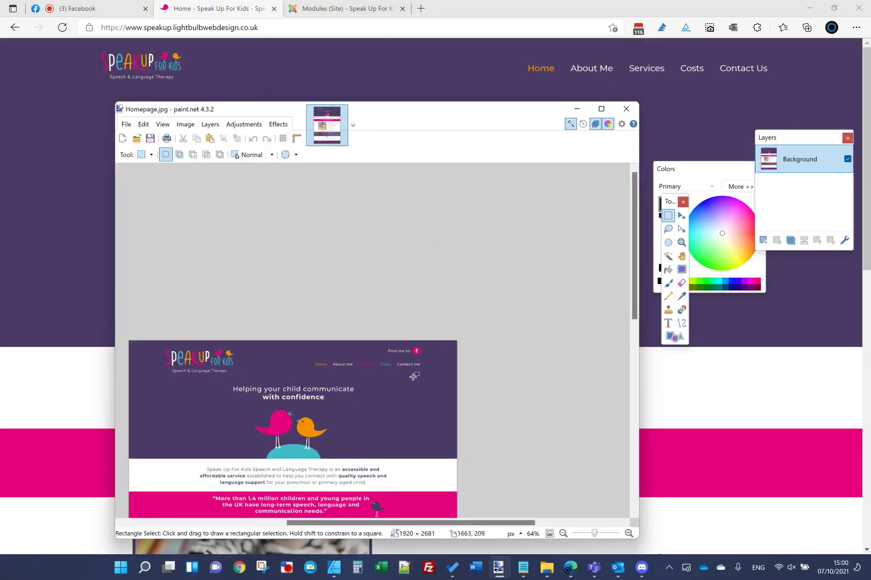
{"action": "left_click", "coordinate": [577, 110]}
{"action": "left_click", "coordinate": [344, 9]}
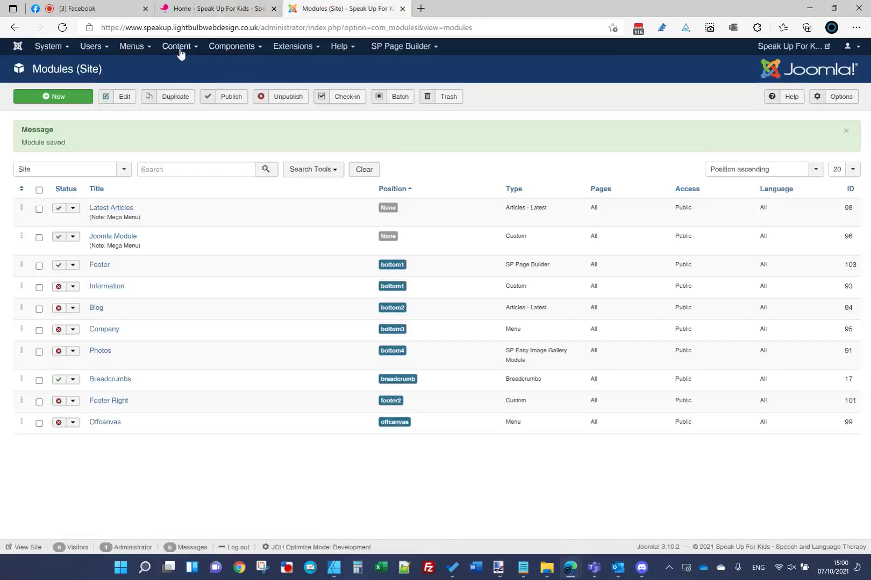
Step: Open the Main Menu's Contact Us item and rename it Contact Me with alias contact-me
{"action": "left_click", "coordinate": [145, 48]}
{"action": "left_click", "coordinate": [155, 130]}
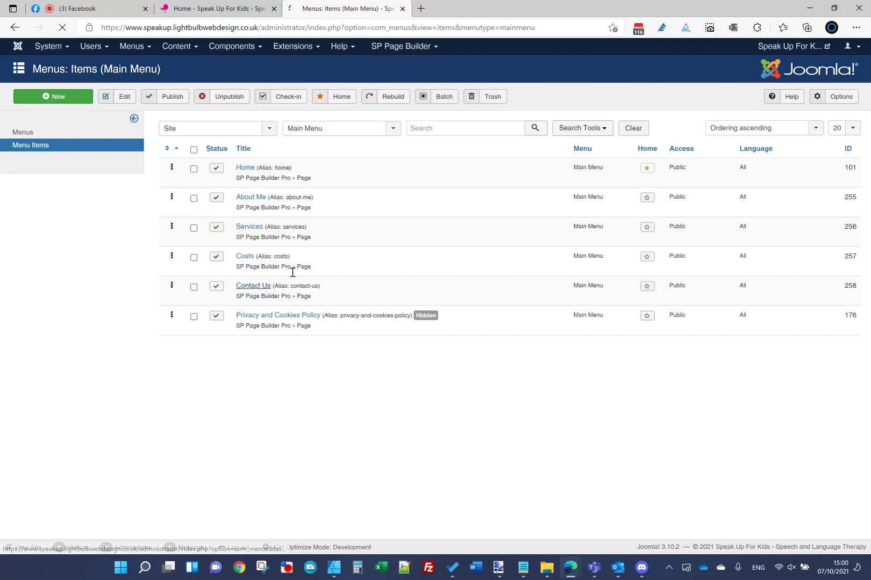
{"action": "left_click", "coordinate": [251, 286]}
{"action": "left_click", "coordinate": [180, 132]}
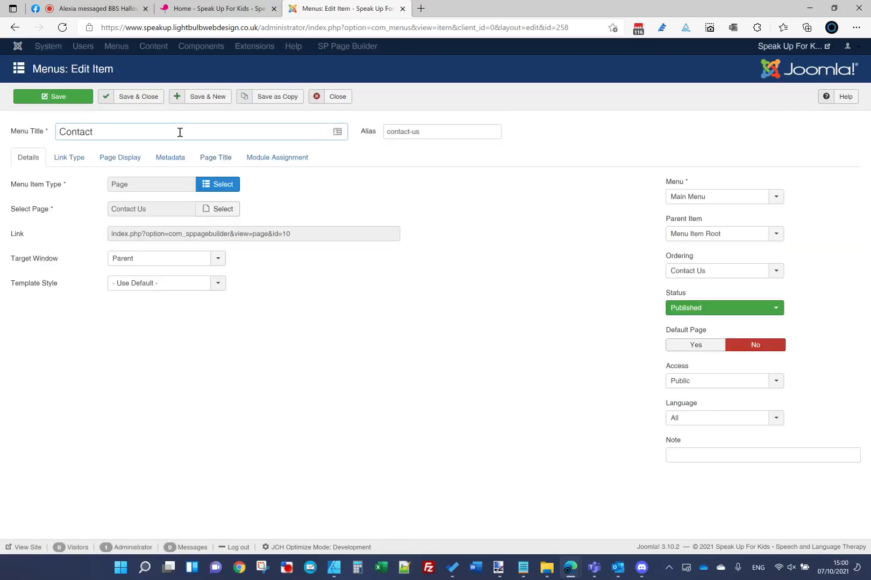
{"action": "key", "text": "Tab"}
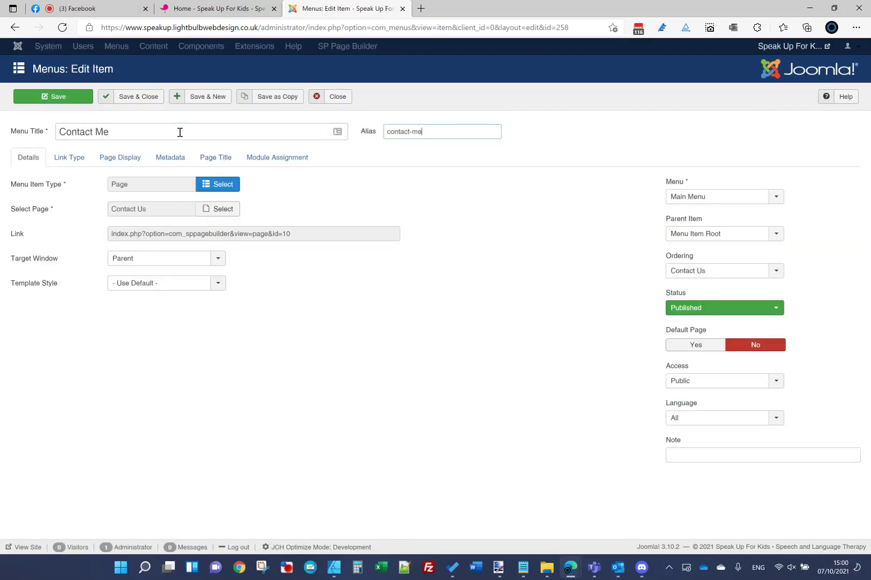
Step: Review the item's metadata and page display settings, then save and close it
{"action": "left_click", "coordinate": [178, 159]}
{"action": "left_click", "coordinate": [132, 158]}
{"action": "left_click", "coordinate": [169, 184]}
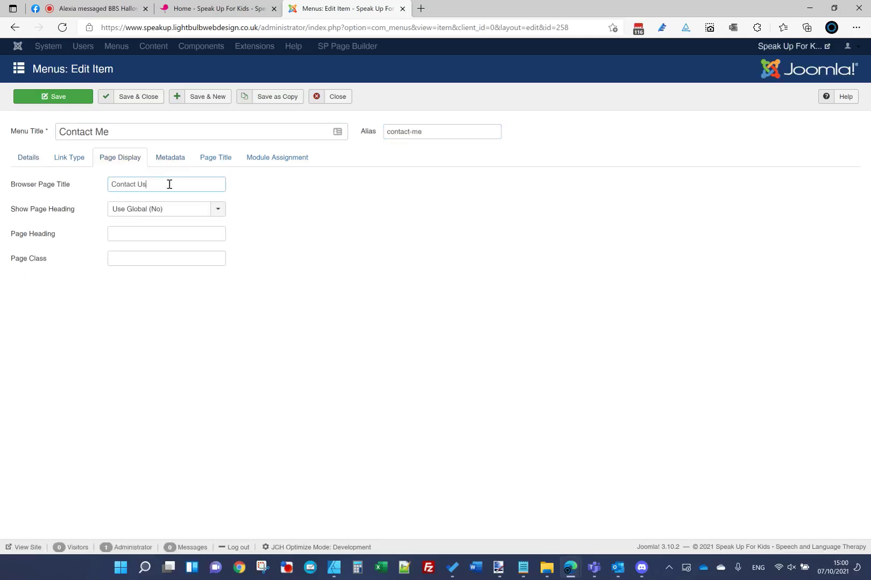
{"action": "left_click", "coordinate": [171, 159]}
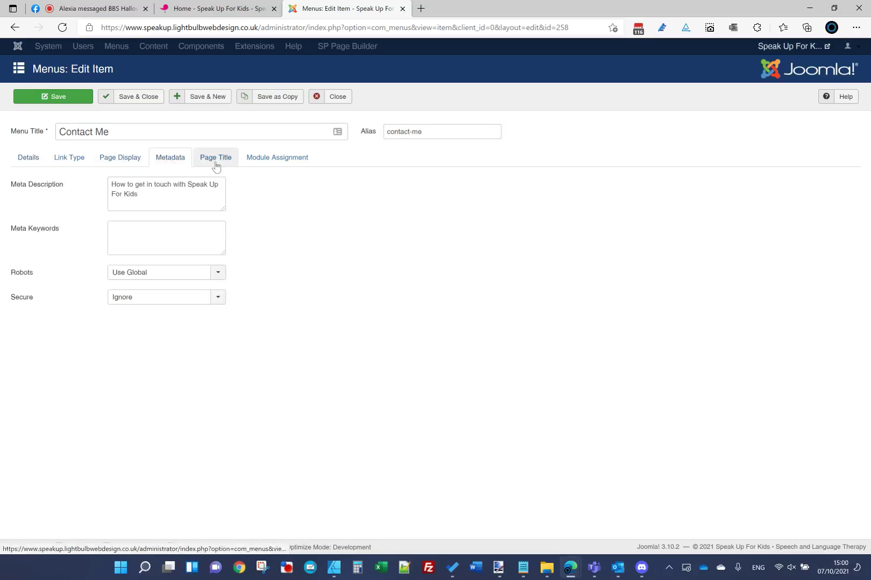
{"action": "left_click", "coordinate": [216, 159]}
{"action": "left_click", "coordinate": [179, 160]}
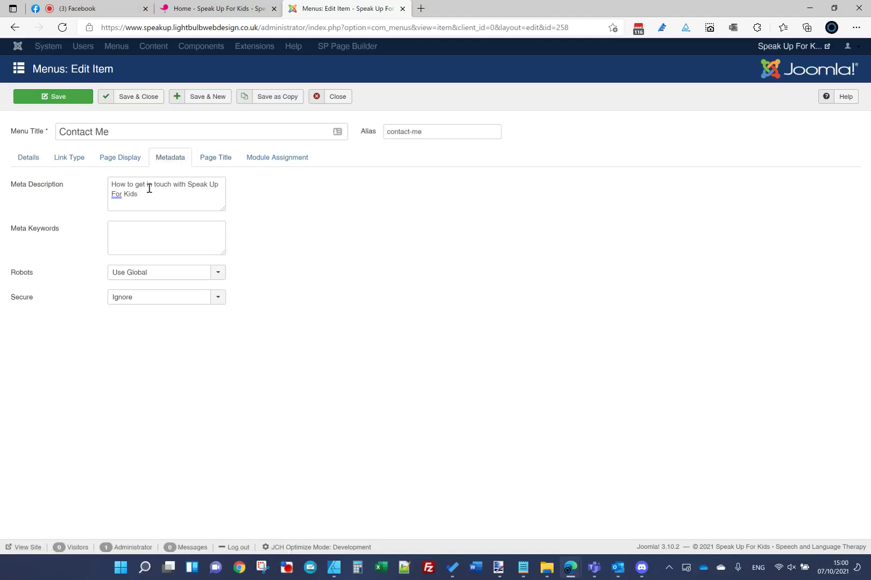
{"action": "left_click", "coordinate": [39, 162]}
{"action": "left_click", "coordinate": [129, 97]}
Step: Check the live site navigation for Contact Me, then return to the Main Menu items
{"action": "left_click", "coordinate": [215, 8]}
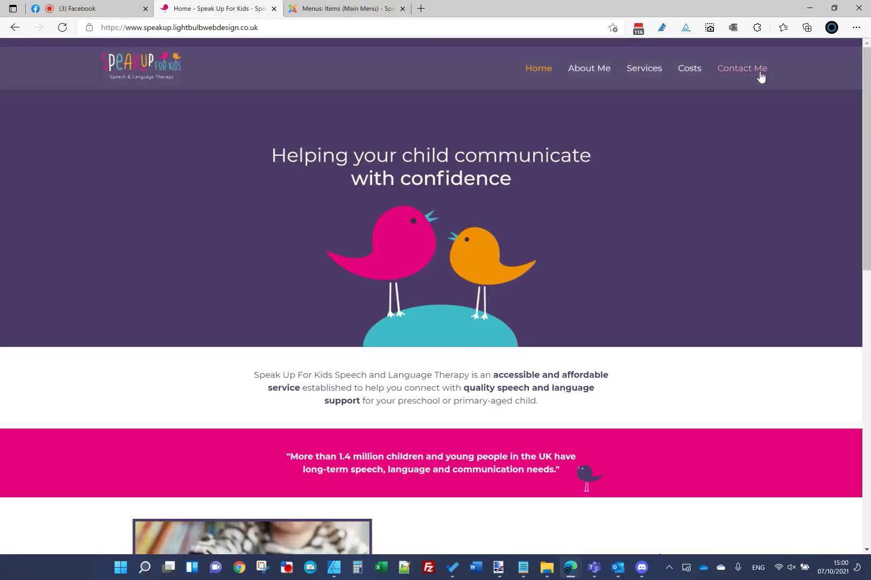
{"action": "left_click_drag", "start_coordinate": [866, 110], "coordinate": [865, 349]}
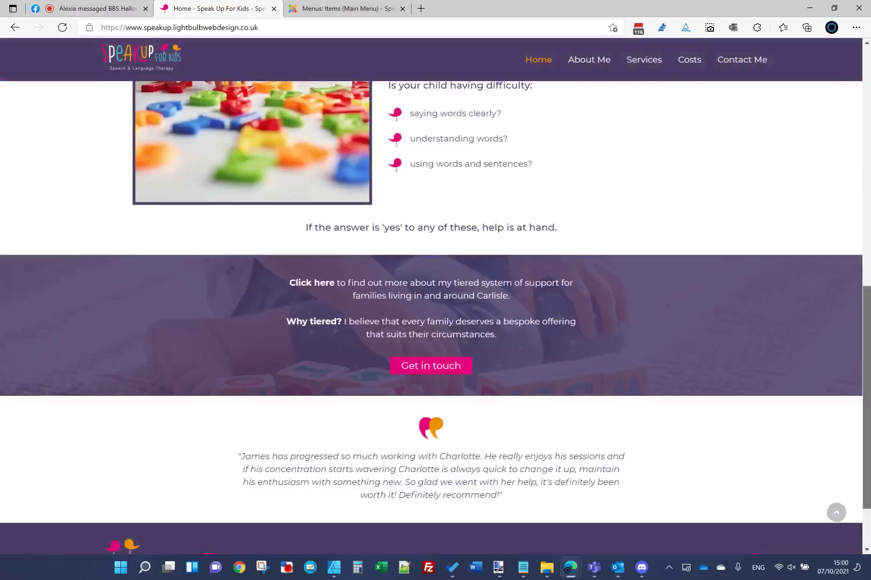
{"action": "left_click", "coordinate": [327, 6]}
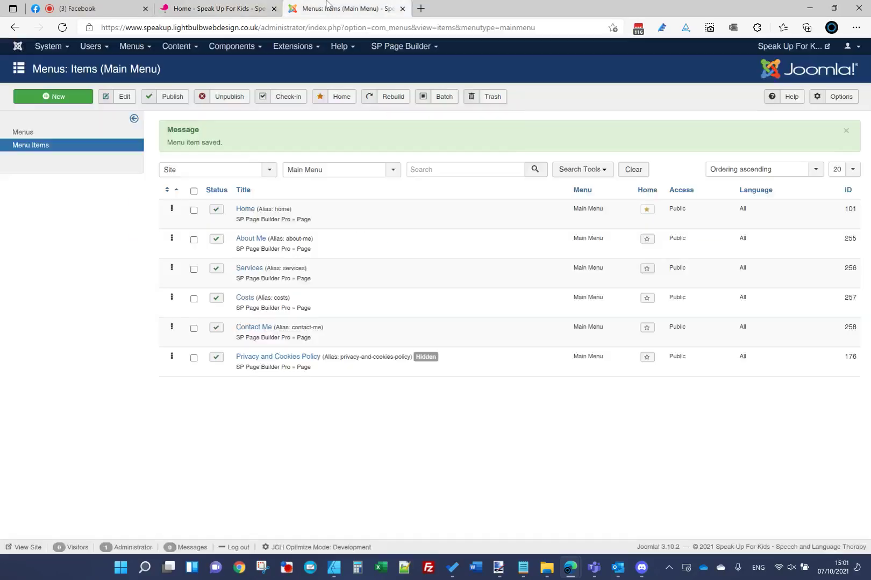
Step: Open the Home page in SP Page Builder and scroll to the Get in touch button
{"action": "left_click", "coordinate": [404, 46]}
{"action": "left_click", "coordinate": [384, 78]}
{"action": "left_click", "coordinate": [215, 9]}
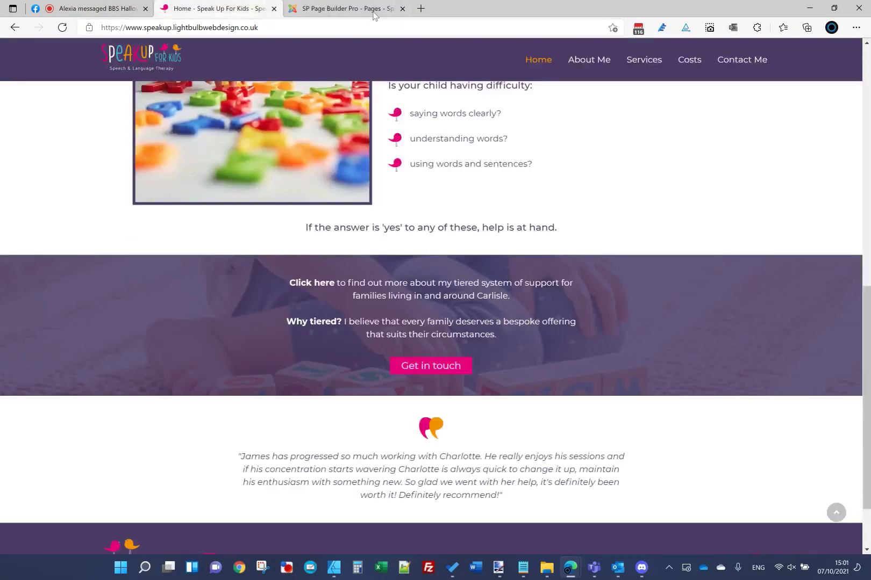
{"action": "left_click", "coordinate": [343, 9]}
{"action": "left_click", "coordinate": [239, 5]}
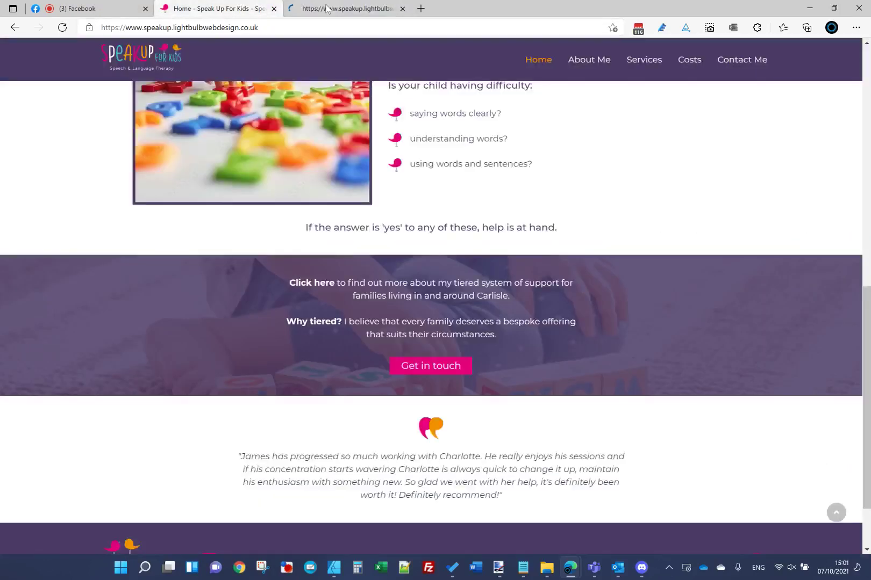
{"action": "left_click", "coordinate": [327, 8]}
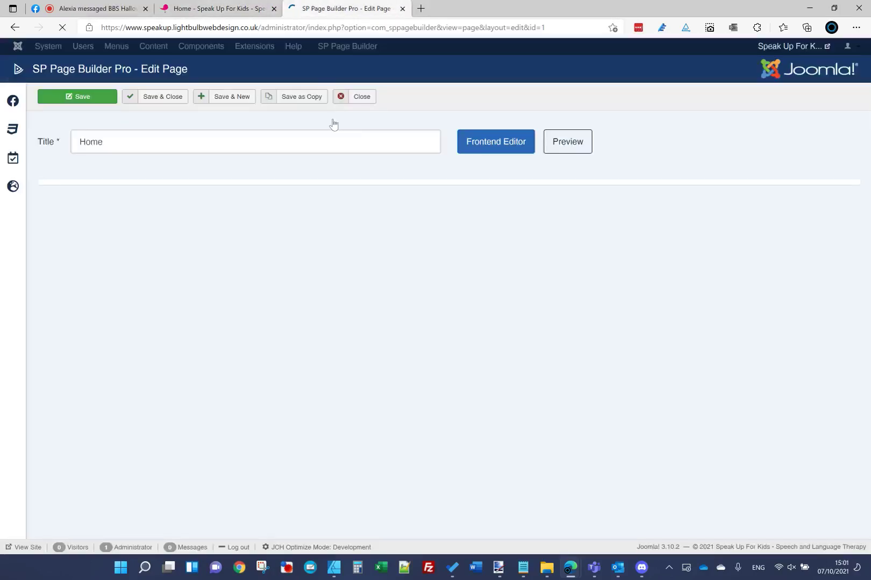
{"action": "scroll", "coordinate": [371, 329], "scroll_direction": "down", "scroll_amount": 10}
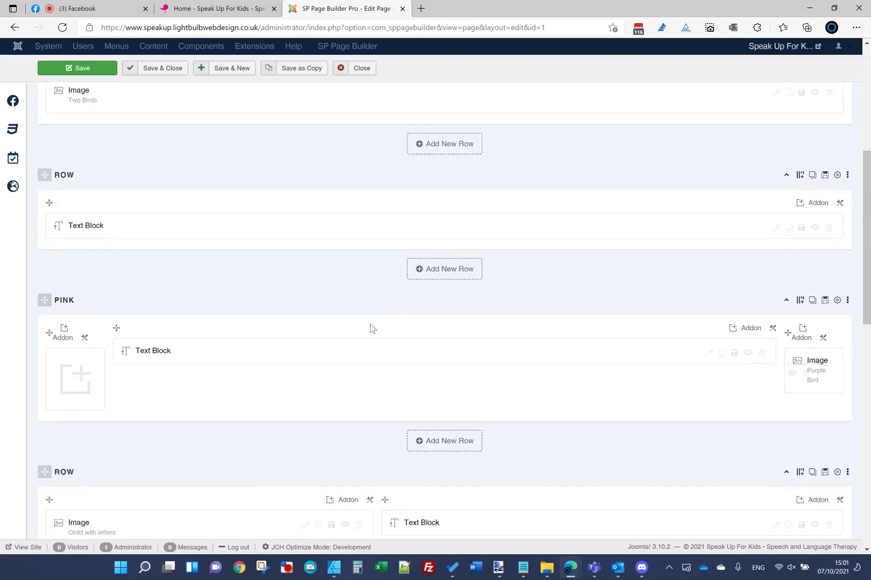
{"action": "scroll", "coordinate": [370, 329], "scroll_direction": "down", "scroll_amount": 5}
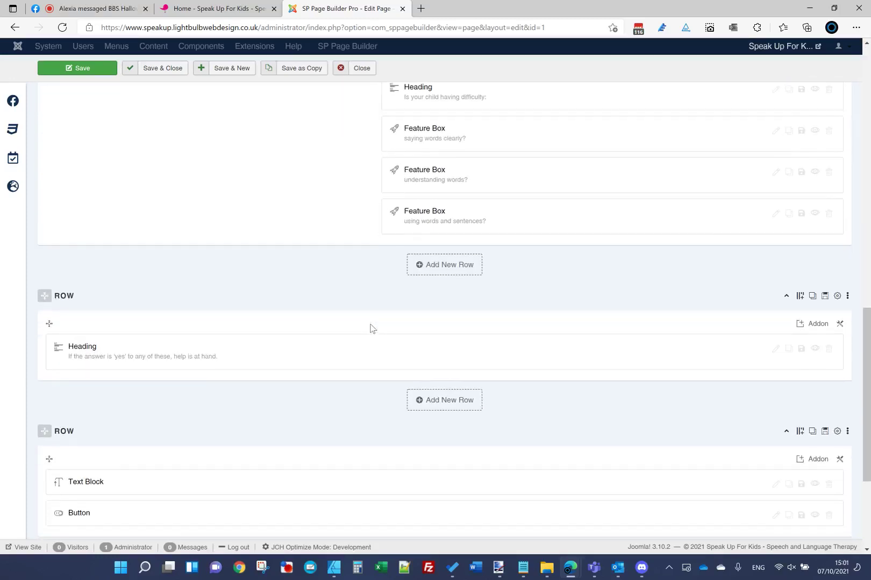
{"action": "scroll", "coordinate": [370, 328], "scroll_direction": "up", "scroll_amount": 6}
{"action": "scroll", "coordinate": [370, 328], "scroll_direction": "down", "scroll_amount": 8}
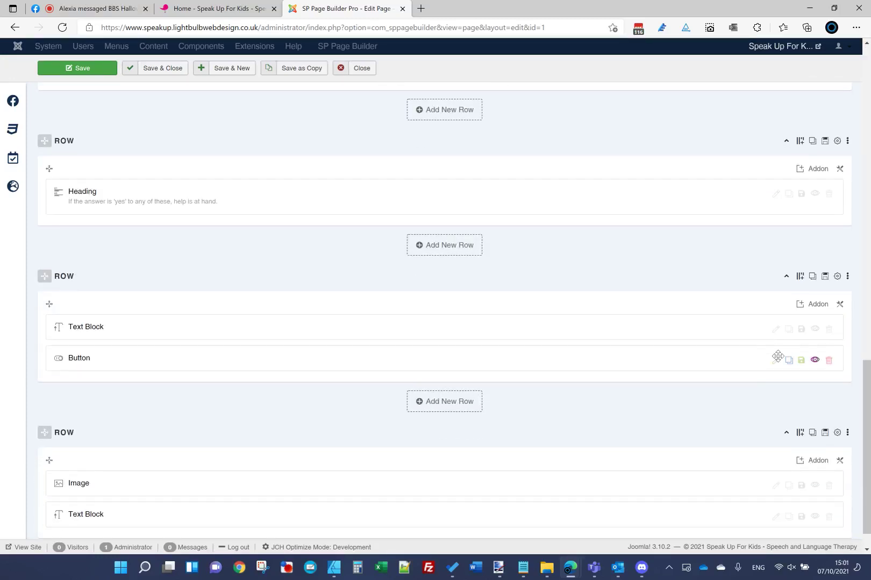
Step: Inspect the Get in touch button's link settings, closing them unchanged
{"action": "left_click", "coordinate": [776, 360]}
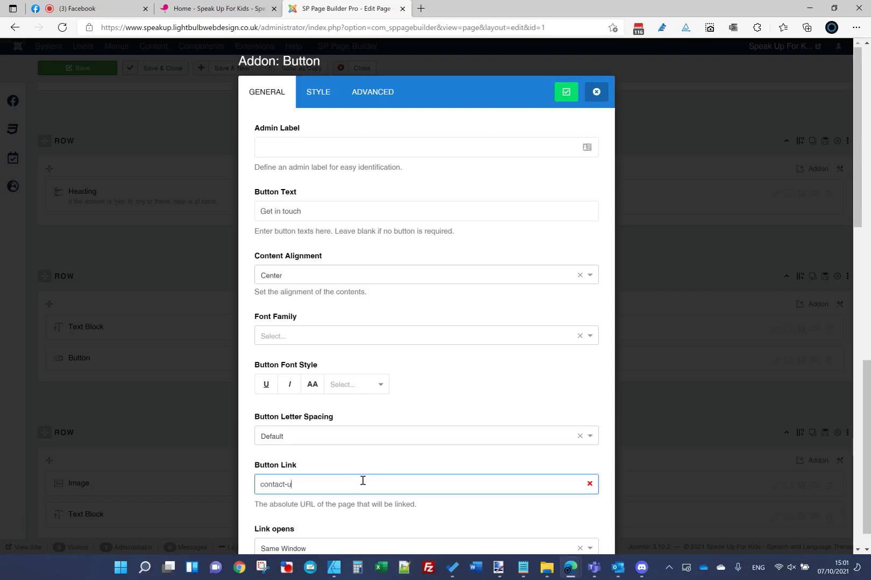
{"action": "left_click", "coordinate": [575, 95]}
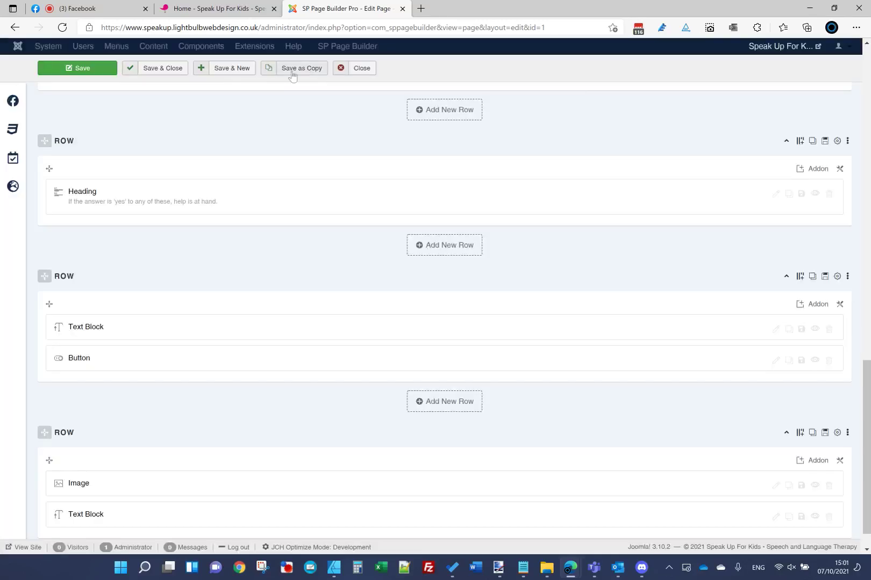
{"action": "left_click", "coordinate": [251, 8]}
{"action": "scroll", "coordinate": [402, 229], "scroll_direction": "up", "scroll_amount": 10}
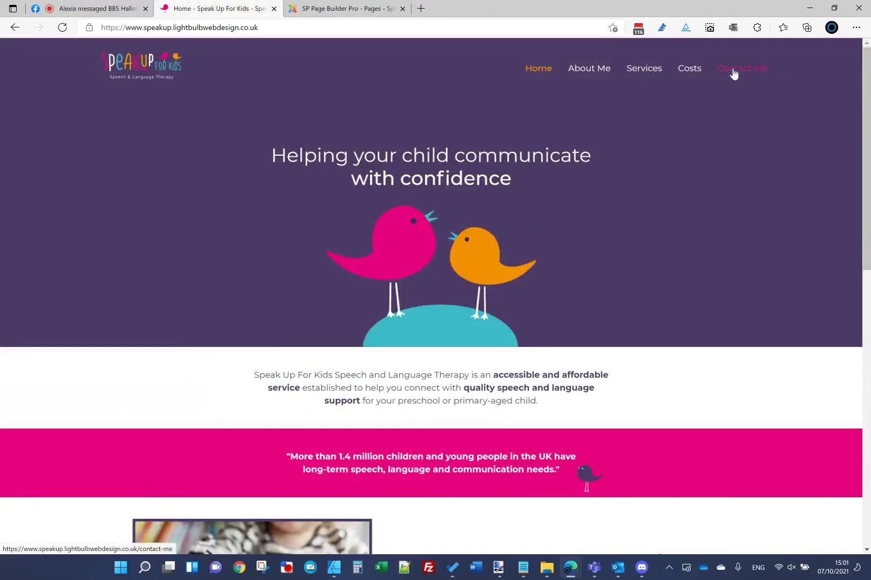
Step: Bring up the Homepage.jpg mockup in paint.net, then return to the live site
{"action": "left_click", "coordinate": [495, 571]}
{"action": "scroll", "coordinate": [410, 357], "scroll_direction": "up", "scroll_amount": 2}
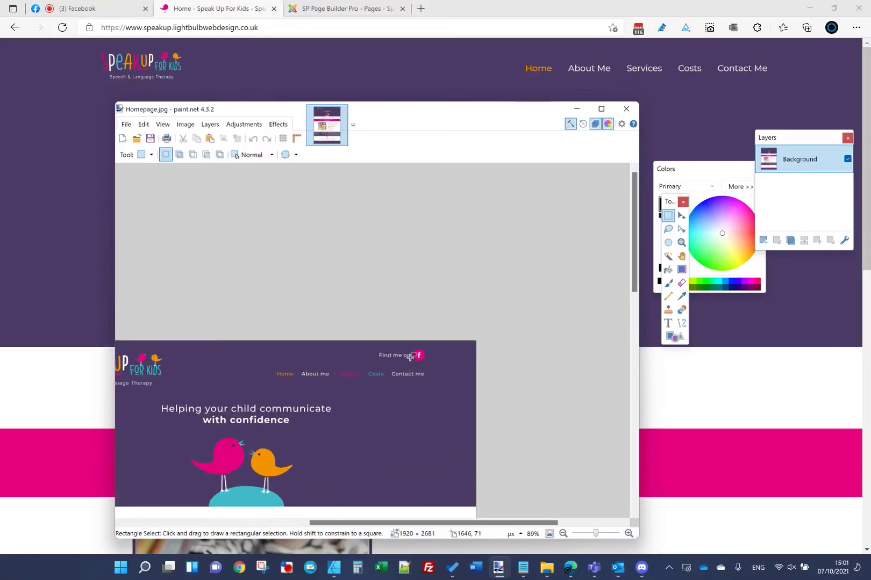
{"action": "left_click", "coordinate": [210, 9]}
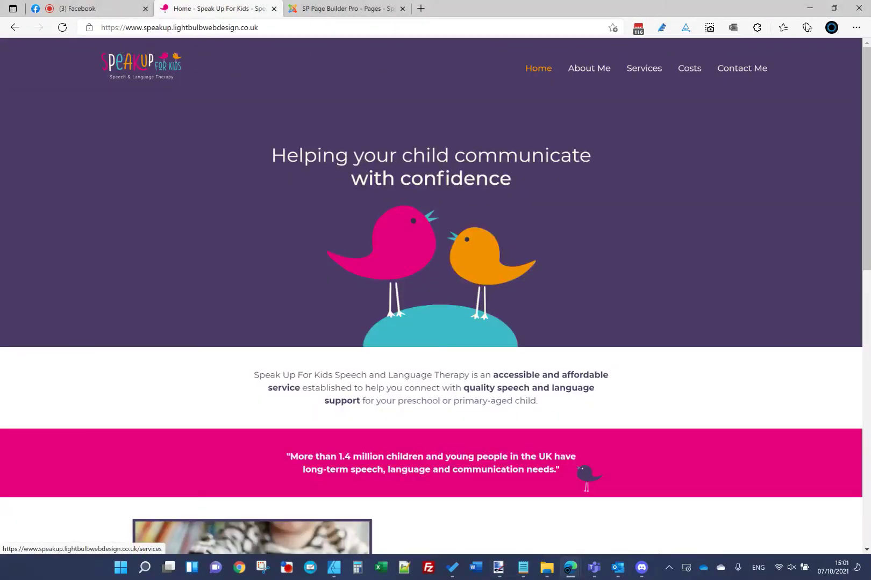
Step: Create a new SP Page Builder module titled Top 2 Facebook Icon
{"action": "left_click", "coordinate": [349, 8]}
{"action": "left_click", "coordinate": [311, 47]}
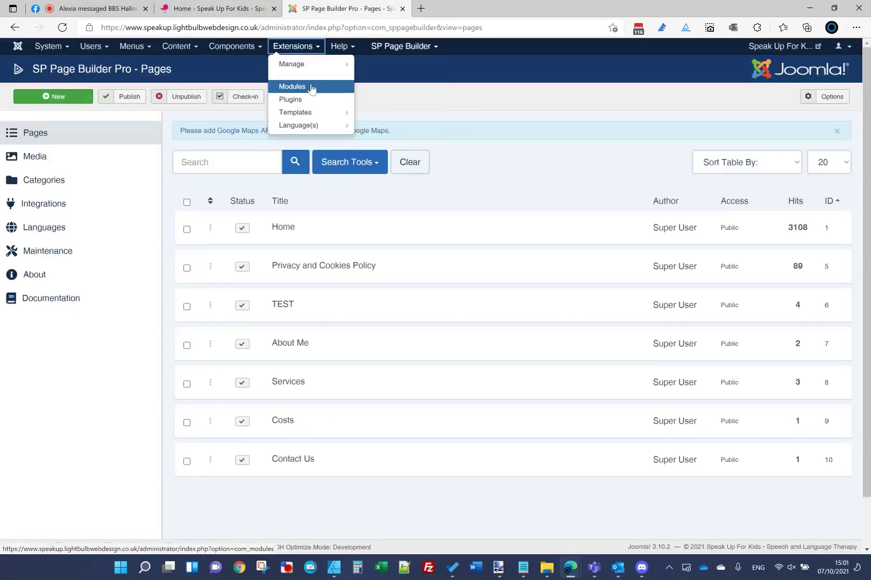
{"action": "left_click", "coordinate": [309, 86]}
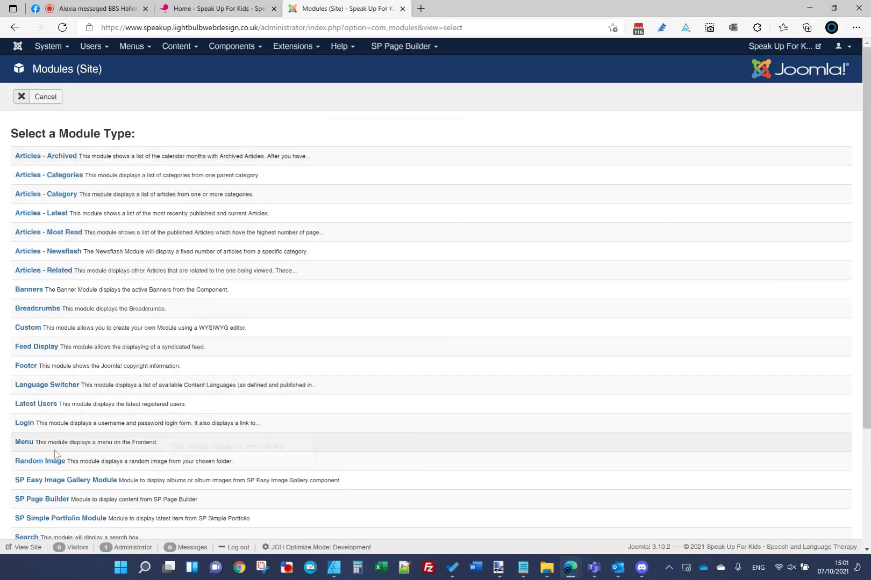
{"action": "left_click", "coordinate": [42, 499]}
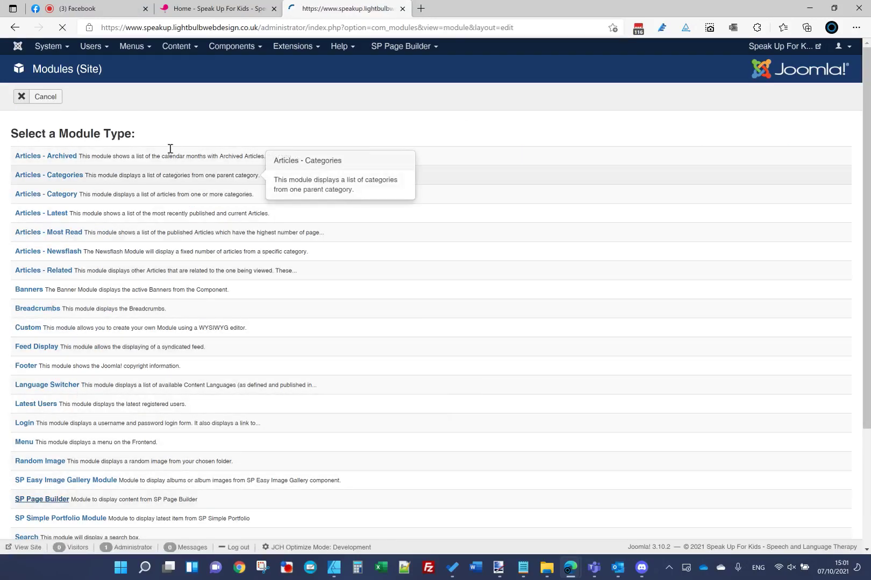
{"action": "left_click", "coordinate": [166, 131]}
{"action": "type", "text": "Top 2 Facebook Icon"}
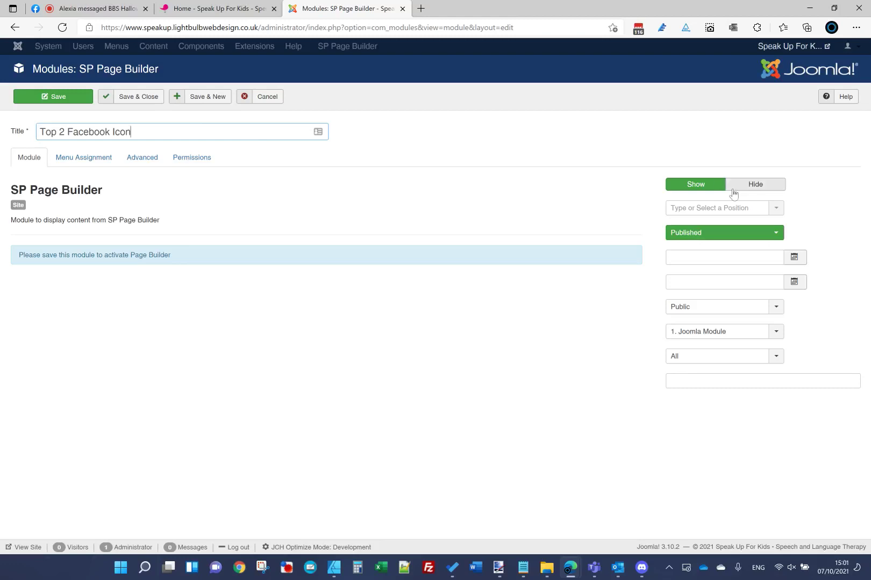
Step: Hide the module title, place it in position top2 on all pages, and save
{"action": "left_click", "coordinate": [734, 185]}
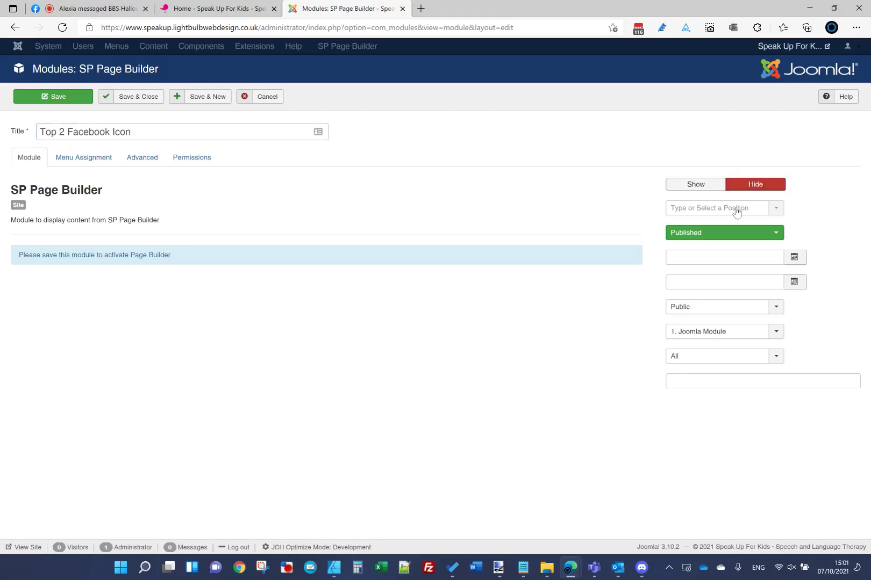
{"action": "left_click", "coordinate": [737, 208]}
{"action": "type", "text": "top2"}
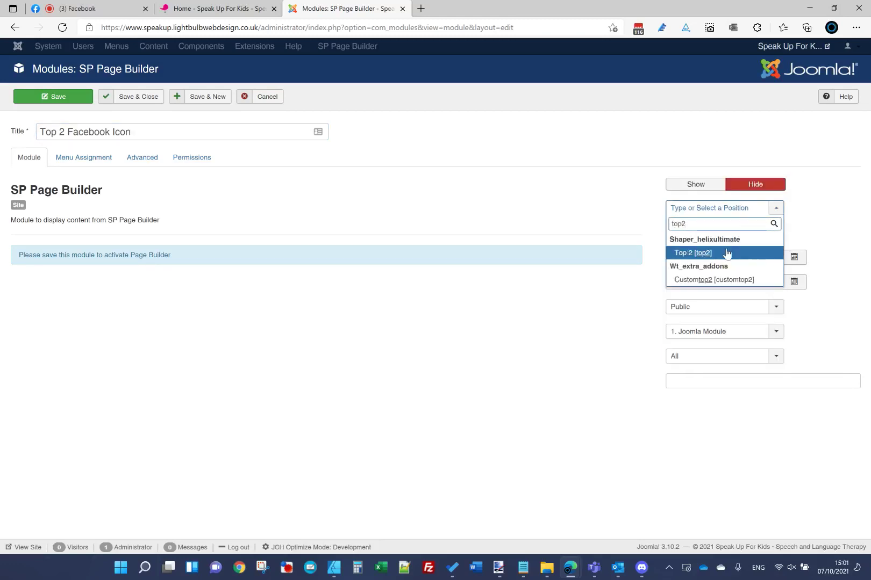
{"action": "left_click", "coordinate": [727, 253]}
{"action": "left_click", "coordinate": [113, 156]}
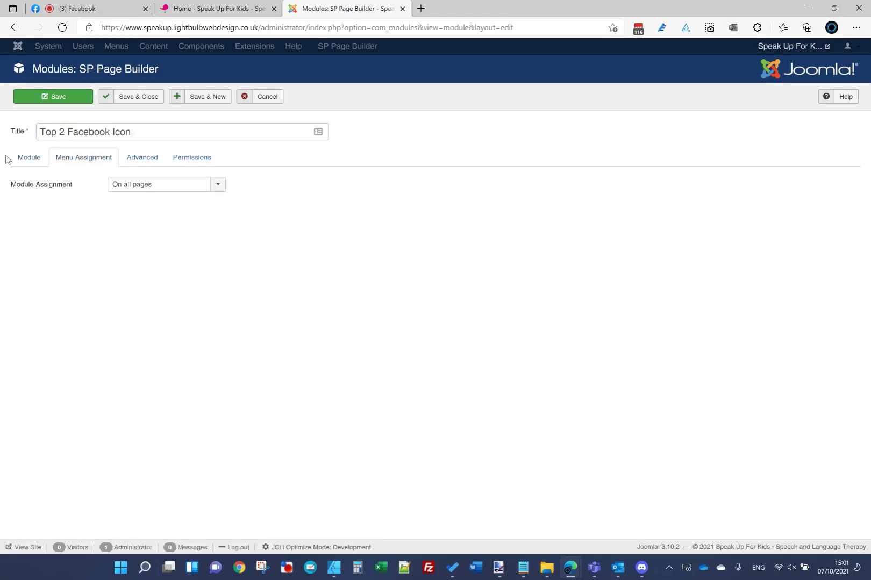
{"action": "left_click", "coordinate": [27, 158]}
{"action": "left_click", "coordinate": [54, 96]}
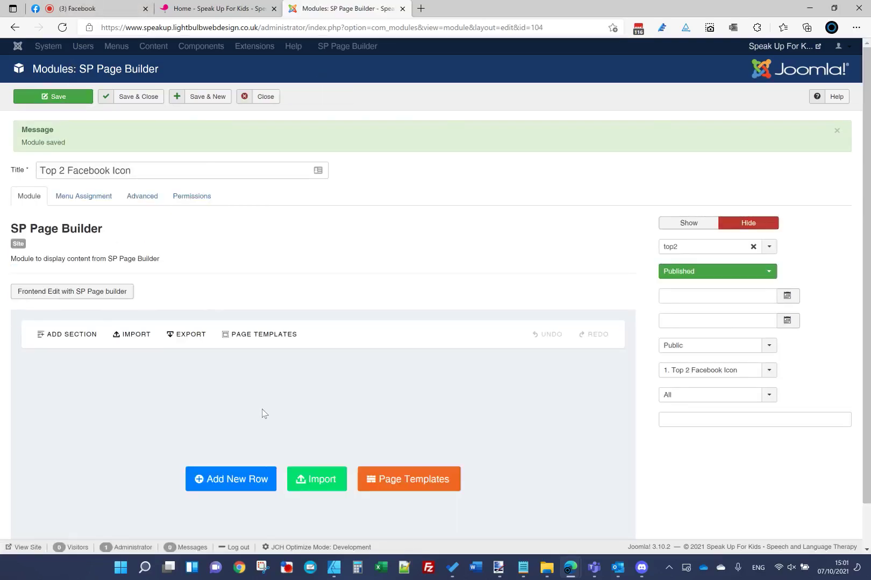
Step: Add a single-column row and link its four padding values in the row Style settings
{"action": "left_click", "coordinate": [244, 482]}
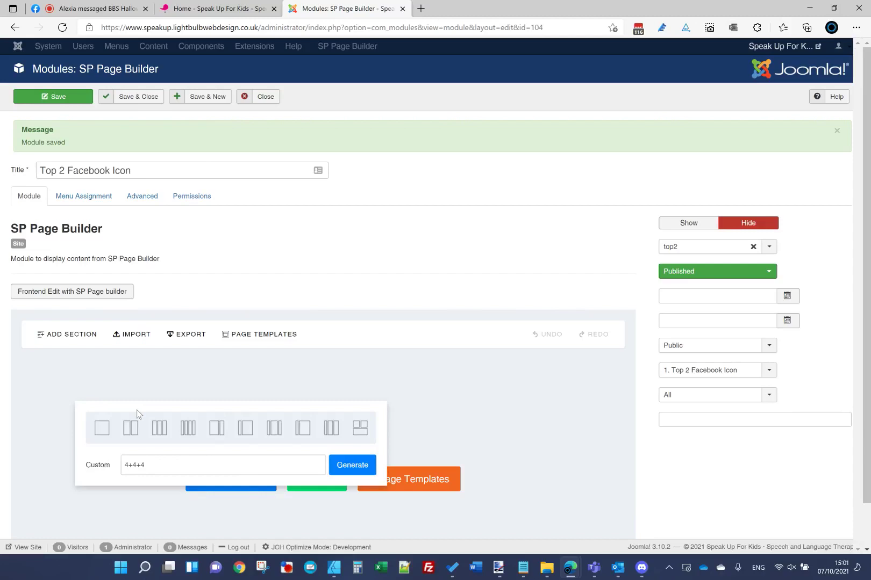
{"action": "left_click", "coordinate": [103, 429]}
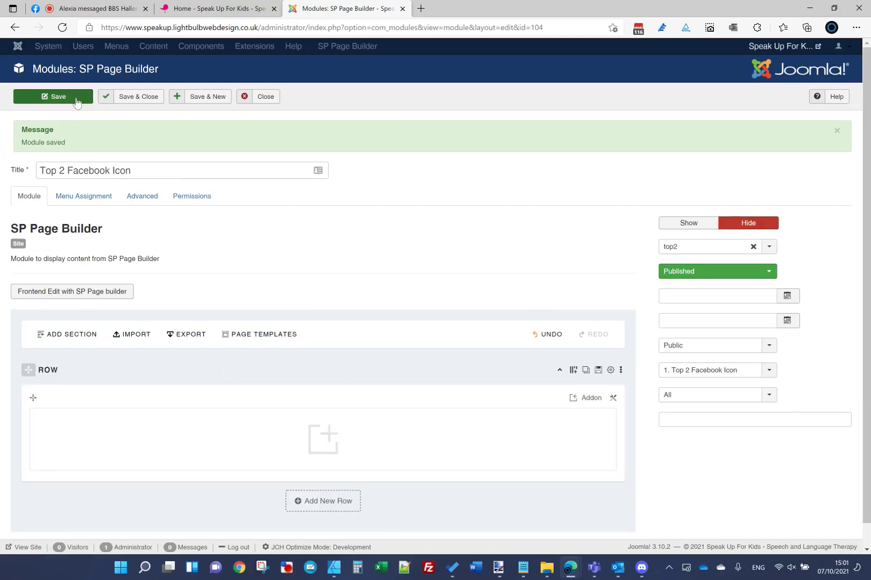
{"action": "left_click", "coordinate": [610, 370]}
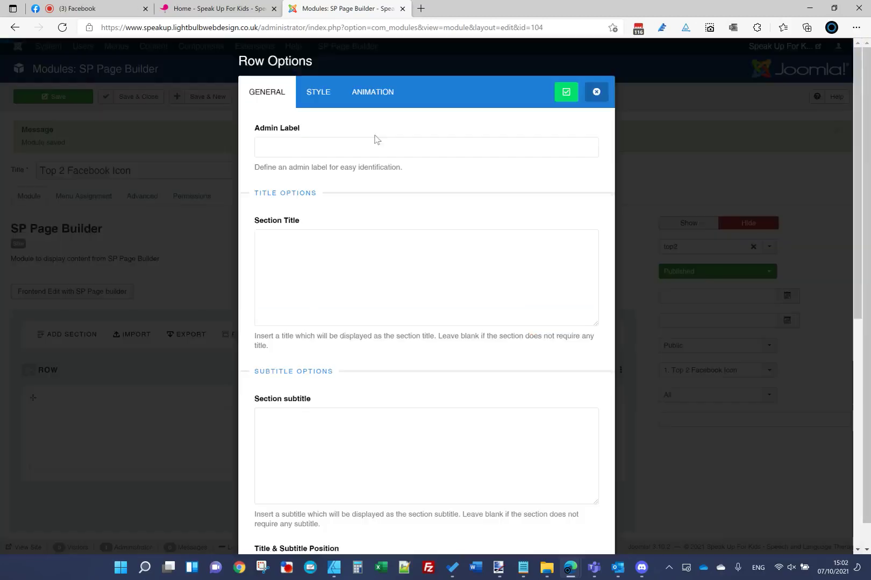
{"action": "left_click", "coordinate": [312, 91]}
{"action": "scroll", "coordinate": [319, 439], "scroll_direction": "down", "scroll_amount": 4}
{"action": "left_click", "coordinate": [291, 458]}
{"action": "left_click", "coordinate": [295, 476]}
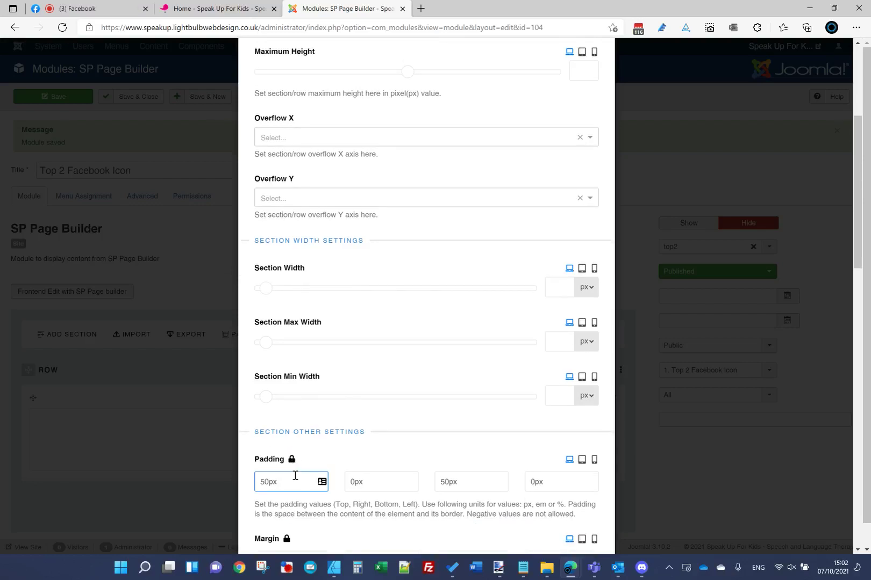
{"action": "scroll", "coordinate": [438, 240], "scroll_direction": "up", "scroll_amount": 6}
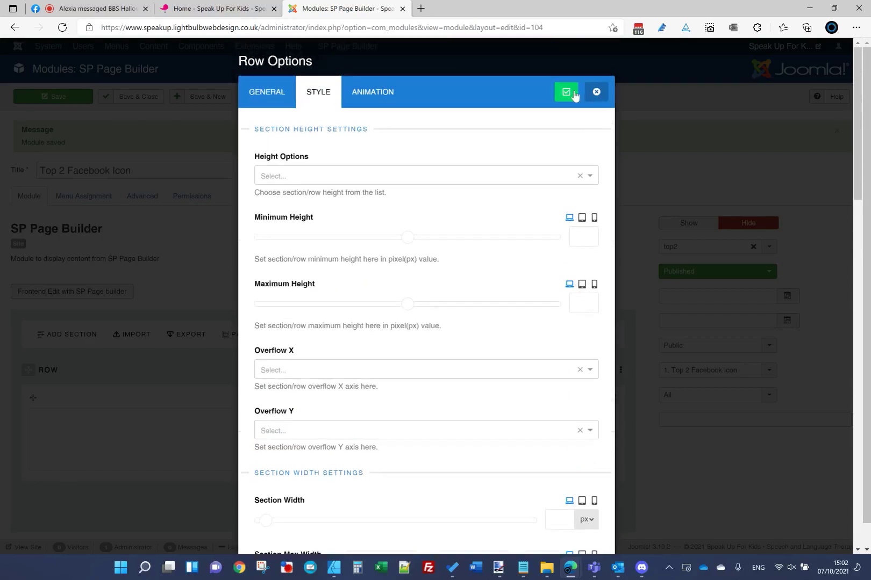
{"action": "left_click", "coordinate": [566, 91]}
Step: Reload the live homepage, compare it with the mockup, then open the row's Addons List
{"action": "left_click", "coordinate": [220, 8]}
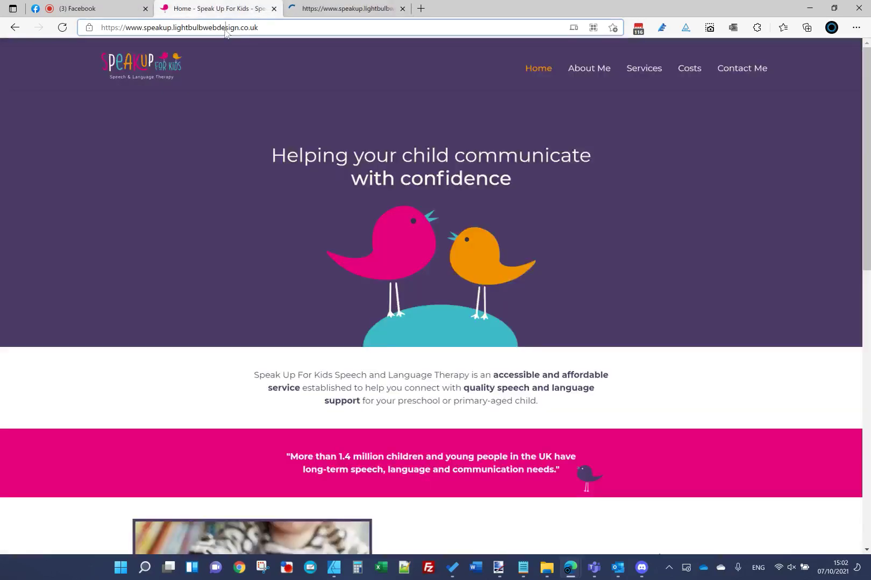
{"action": "left_click", "coordinate": [224, 29]}
{"action": "key", "text": "Return"}
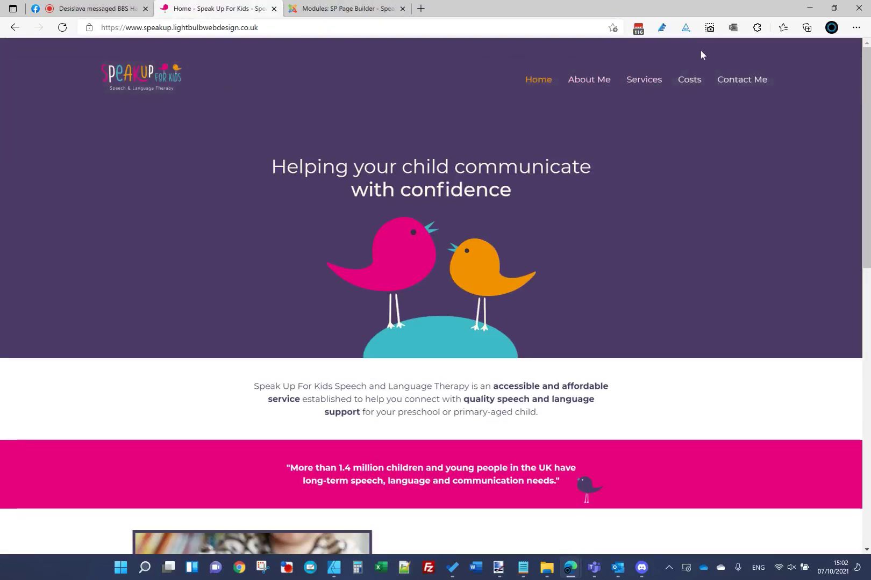
{"action": "left_click", "coordinate": [344, 9]}
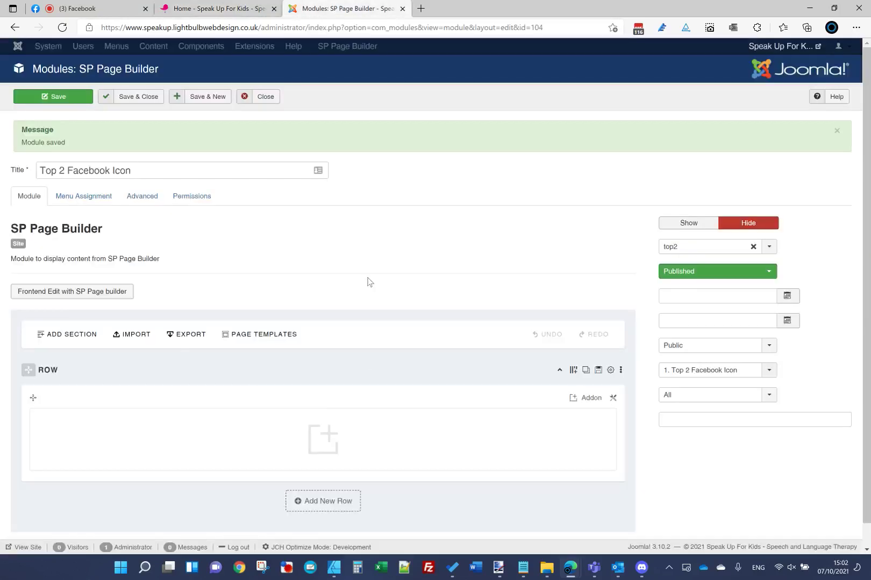
{"action": "left_click", "coordinate": [499, 574]}
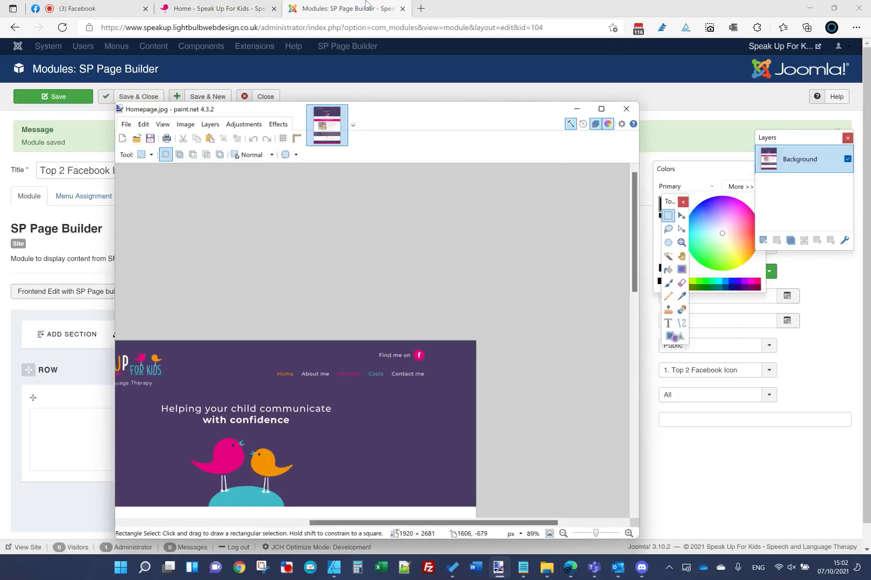
{"action": "left_click", "coordinate": [365, 2]}
{"action": "left_click", "coordinate": [403, 451]}
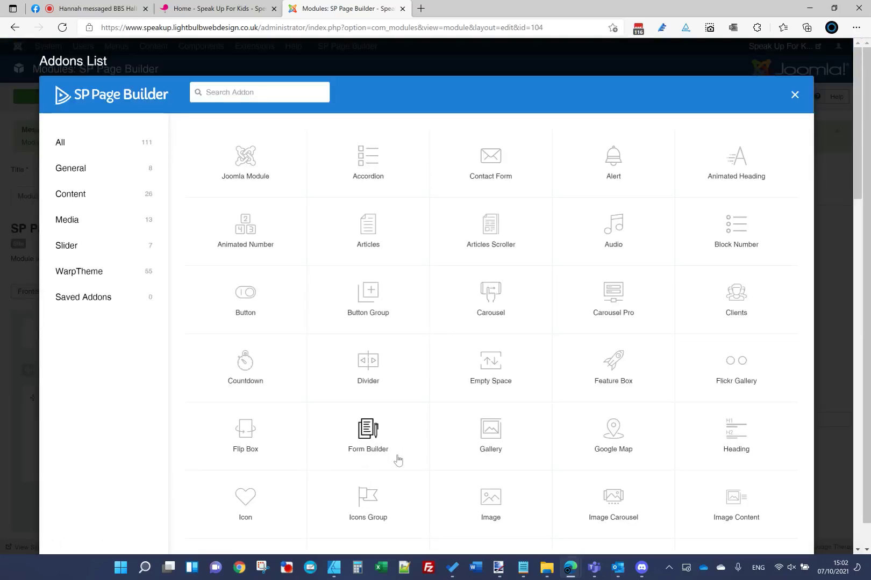
Step: Title the Feature Box addon 'Find me on' and set its icon position to Right
{"action": "scroll", "coordinate": [397, 460], "scroll_direction": "down", "scroll_amount": 3}
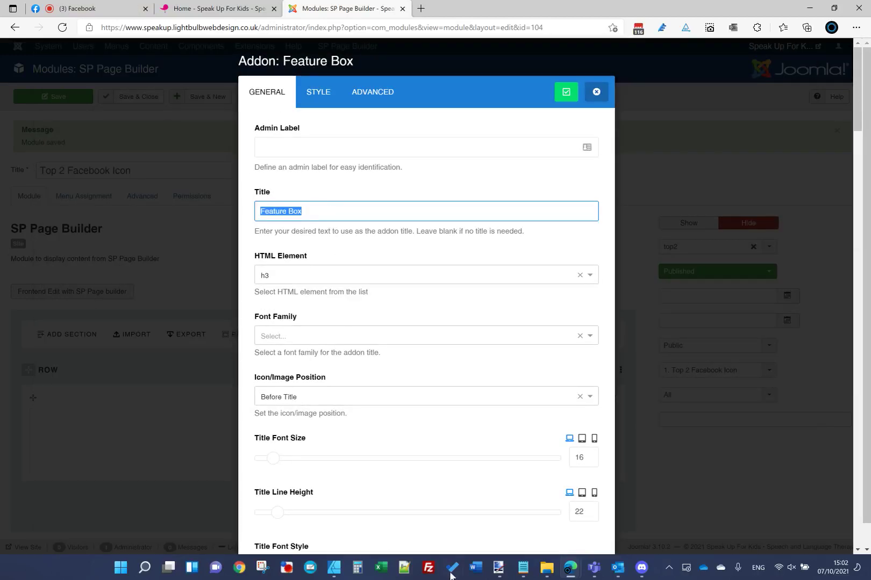
{"action": "left_click", "coordinate": [490, 571]}
{"action": "left_click", "coordinate": [490, 571]}
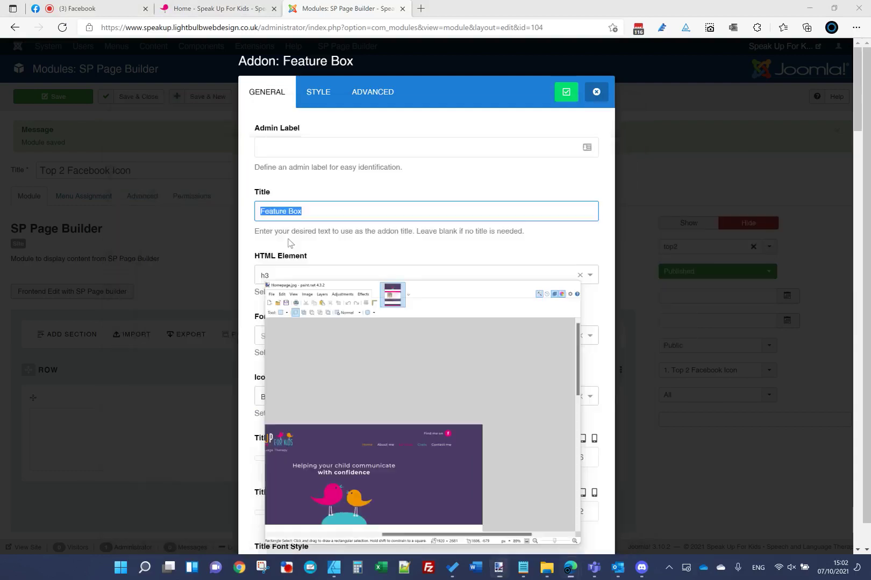
{"action": "type", "text": "Find me on"}
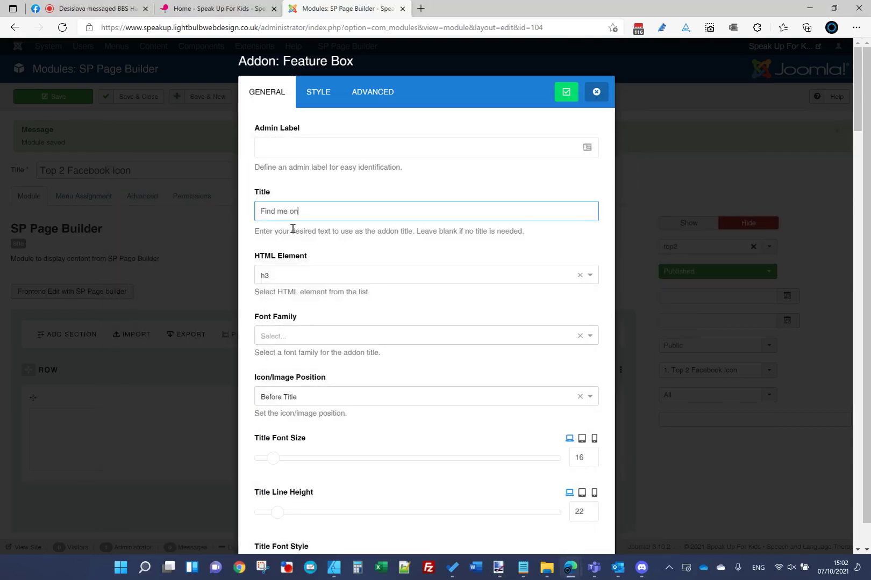
{"action": "scroll", "coordinate": [327, 322], "scroll_direction": "down", "scroll_amount": 2}
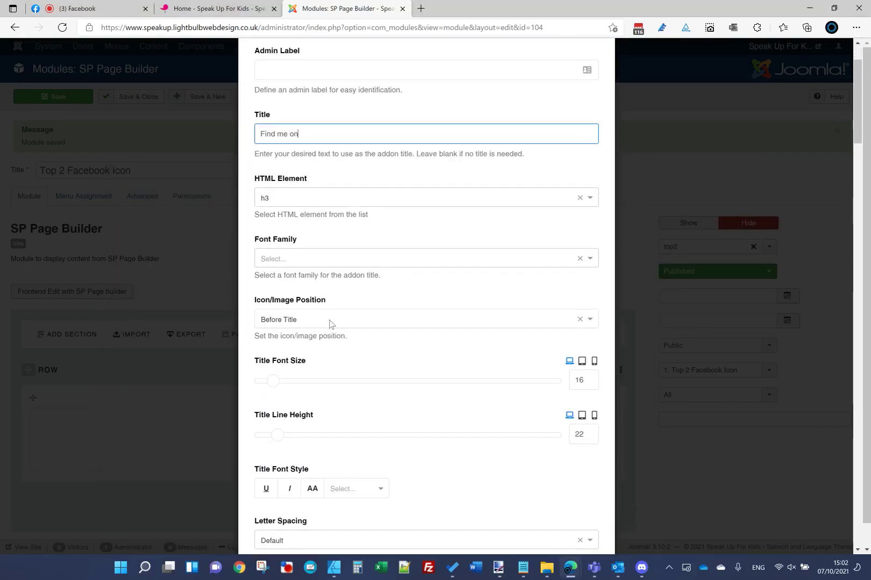
{"action": "left_click", "coordinate": [330, 320]}
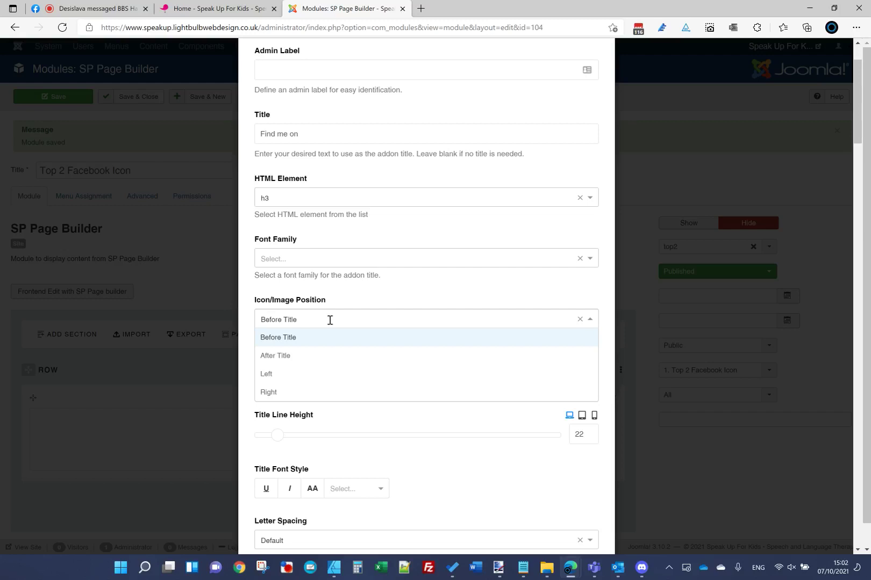
{"action": "left_click", "coordinate": [312, 393]}
Step: Copy cream #FEFBED from the colour notes and paste it as the Title Color
{"action": "scroll", "coordinate": [326, 293], "scroll_direction": "down", "scroll_amount": 4}
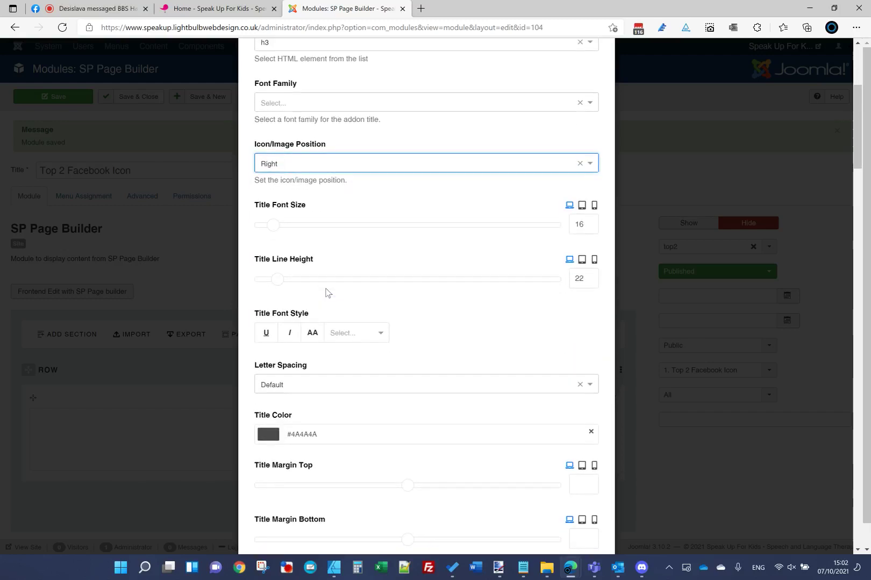
{"action": "scroll", "coordinate": [327, 292], "scroll_direction": "down", "scroll_amount": 2}
{"action": "mouse_move", "coordinate": [523, 568]}
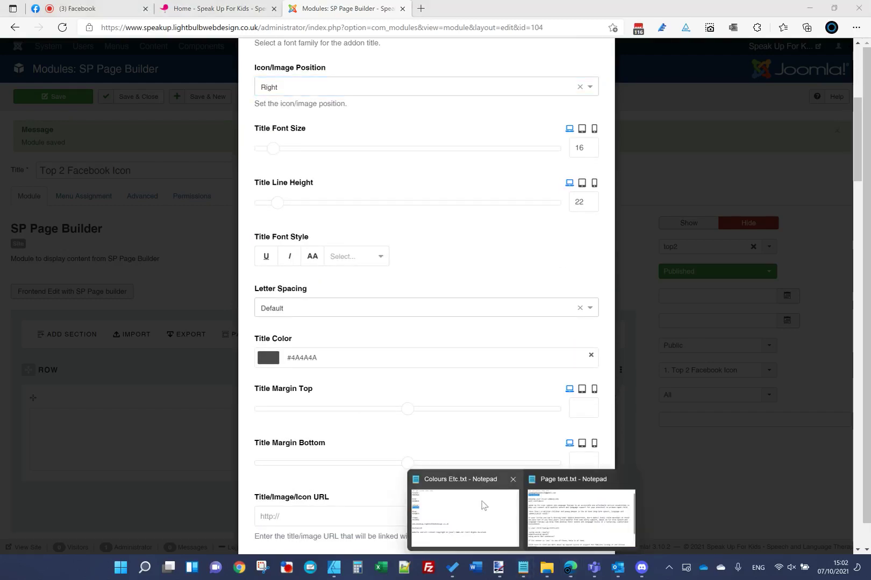
{"action": "left_click", "coordinate": [482, 503]}
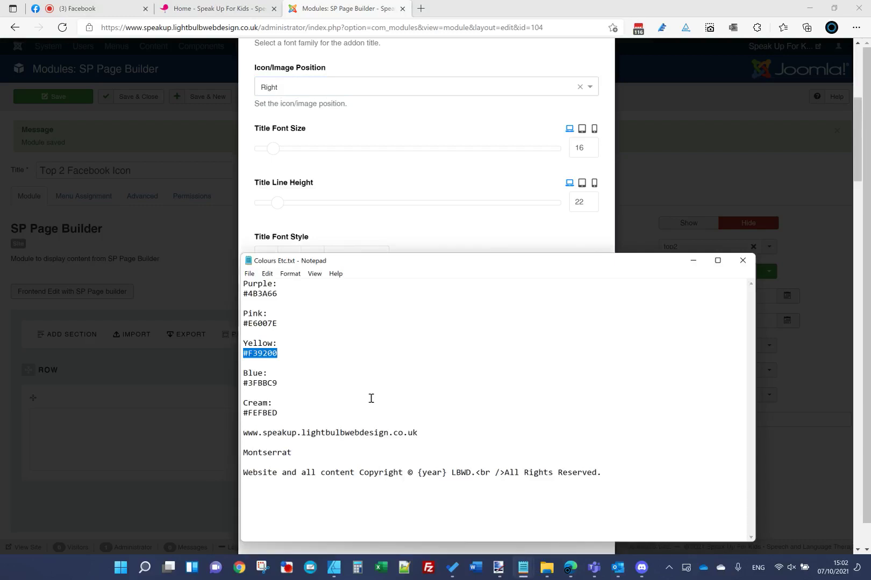
{"action": "double_click", "coordinate": [264, 412]}
{"action": "left_click", "coordinate": [493, 573]}
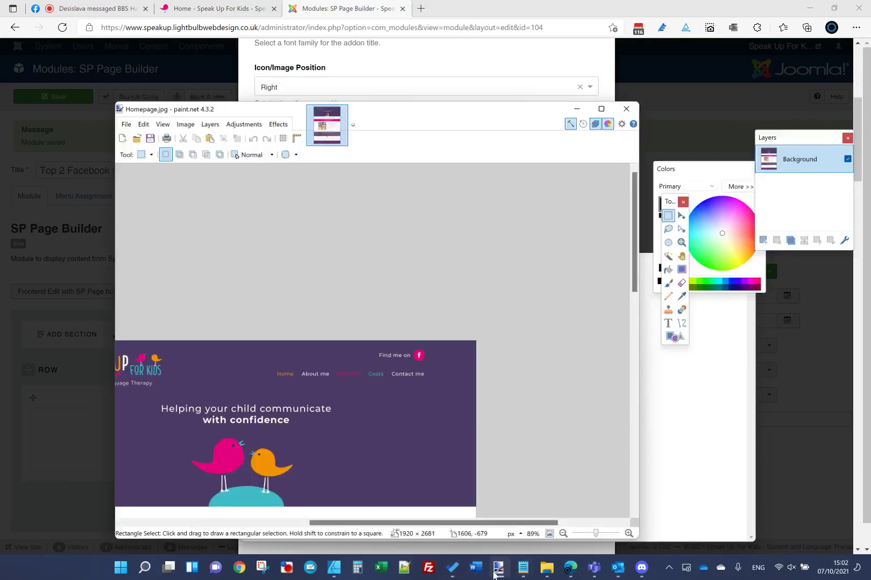
{"action": "left_click", "coordinate": [494, 573]}
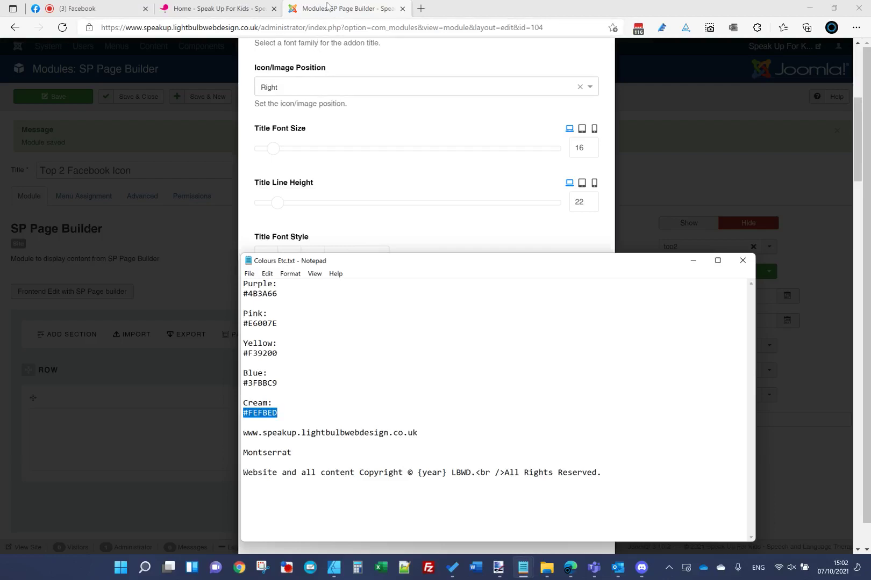
{"action": "left_click", "coordinate": [326, 5]}
{"action": "triple_click", "coordinate": [414, 346]}
{"action": "type", "text": "#FEFBED"}
{"action": "scroll", "coordinate": [322, 173], "scroll_direction": "up", "scroll_amount": 6}
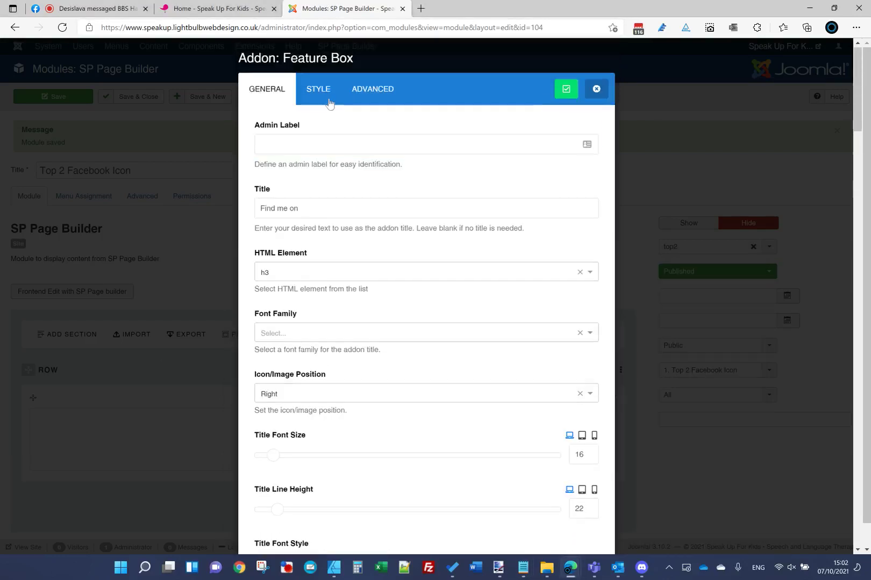
Step: Set Link Color to #FEFBED and Link Hover Color to #F39200 on the Style tab
{"action": "left_click", "coordinate": [330, 104]}
{"action": "left_click", "coordinate": [344, 229]}
{"action": "type", "text": "#FEFBED"}
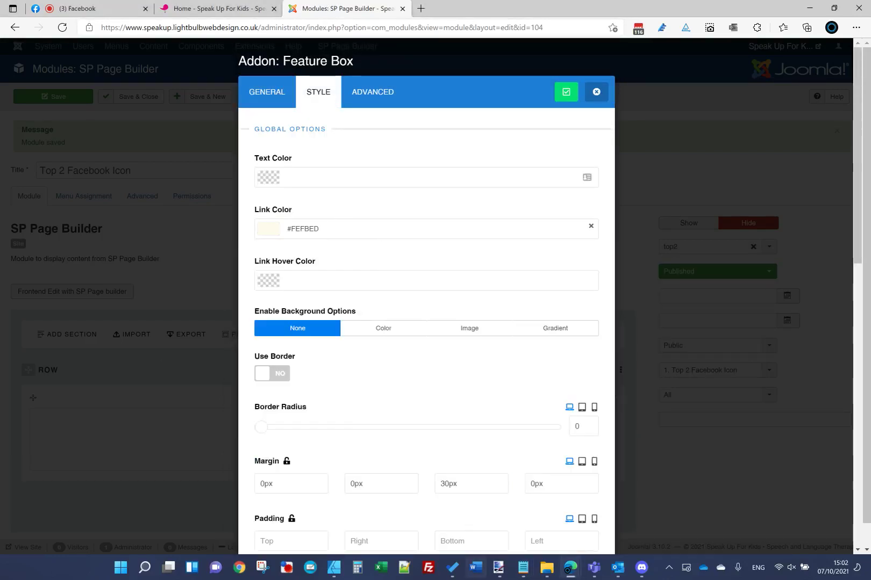
{"action": "left_click", "coordinate": [498, 567]}
{"action": "mouse_move", "coordinate": [523, 568]}
{"action": "left_click", "coordinate": [468, 497]}
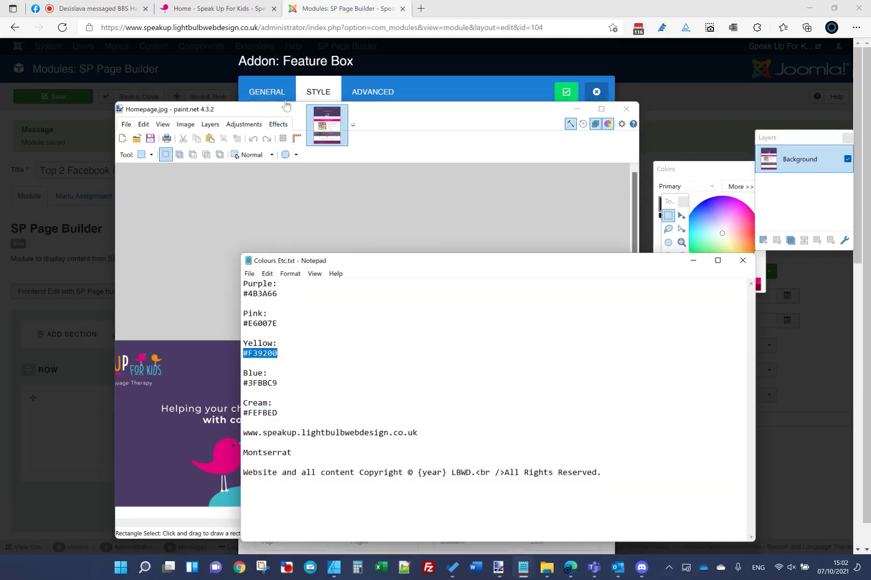
{"action": "key", "text": "alt+Tab"}
{"action": "left_click", "coordinate": [322, 280]}
{"action": "type", "text": "#F39200"}
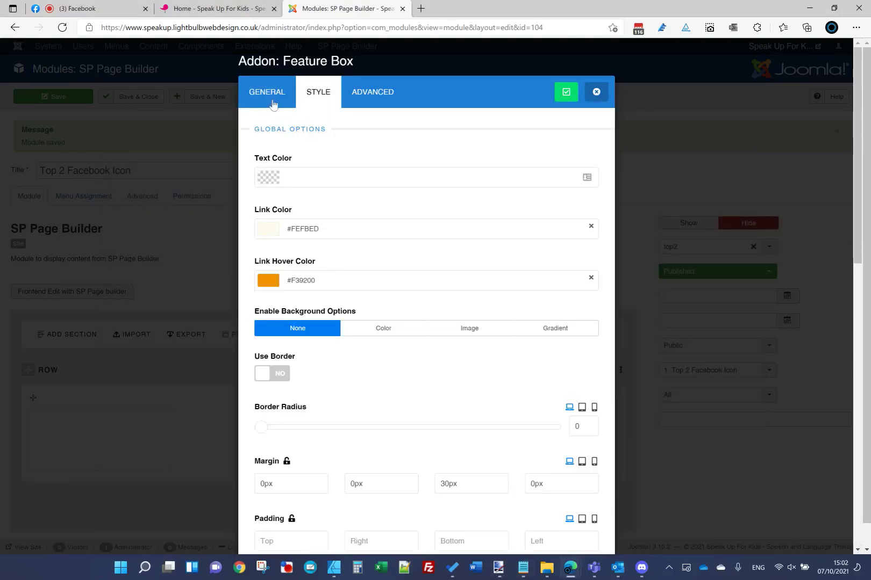
Step: Link the addon to '#' in a new tab, applying the URL to both title and icon
{"action": "left_click", "coordinate": [273, 104]}
{"action": "scroll", "coordinate": [383, 301], "scroll_direction": "down", "scroll_amount": 6}
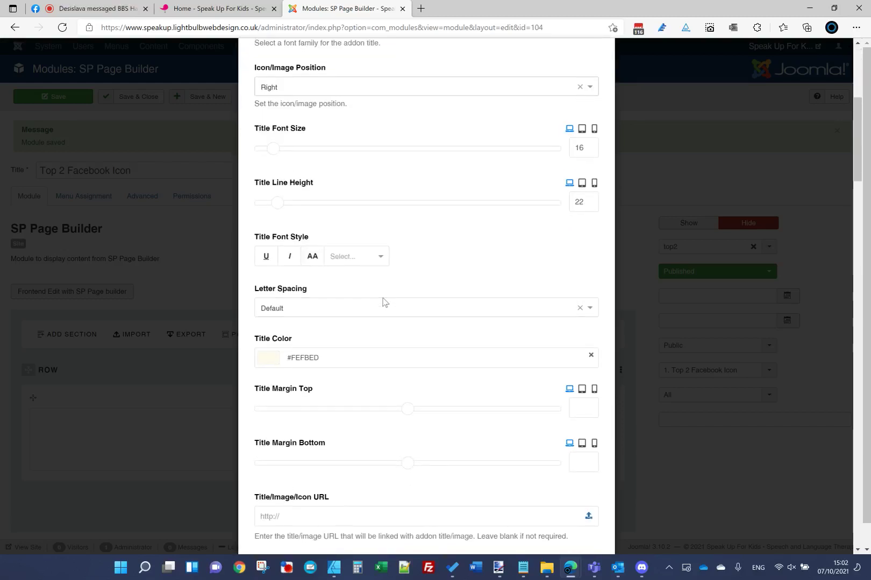
{"action": "scroll", "coordinate": [383, 301], "scroll_direction": "down", "scroll_amount": 5}
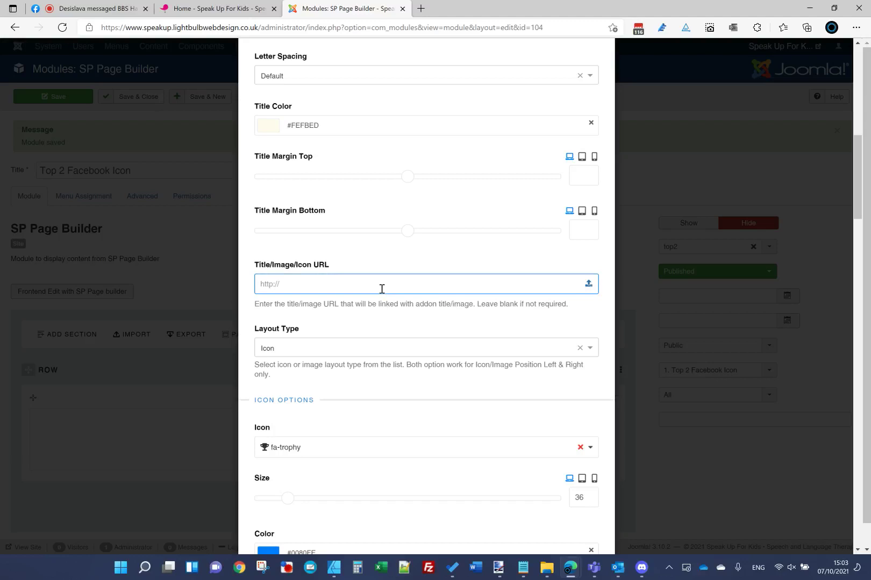
{"action": "type", "text": "#"}
{"action": "left_click", "coordinate": [277, 345]}
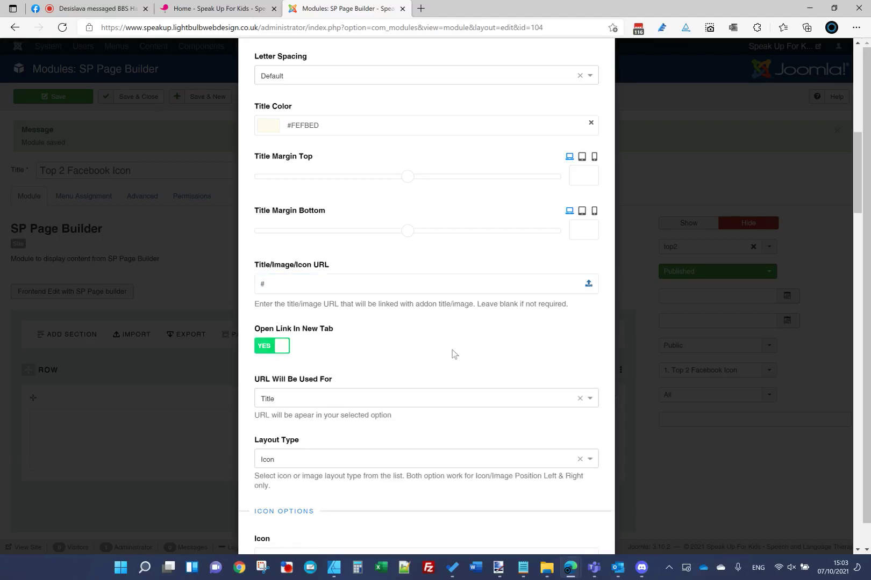
{"action": "scroll", "coordinate": [344, 301], "scroll_direction": "down", "scroll_amount": 3}
{"action": "left_click", "coordinate": [330, 243]}
{"action": "left_click", "coordinate": [318, 286]}
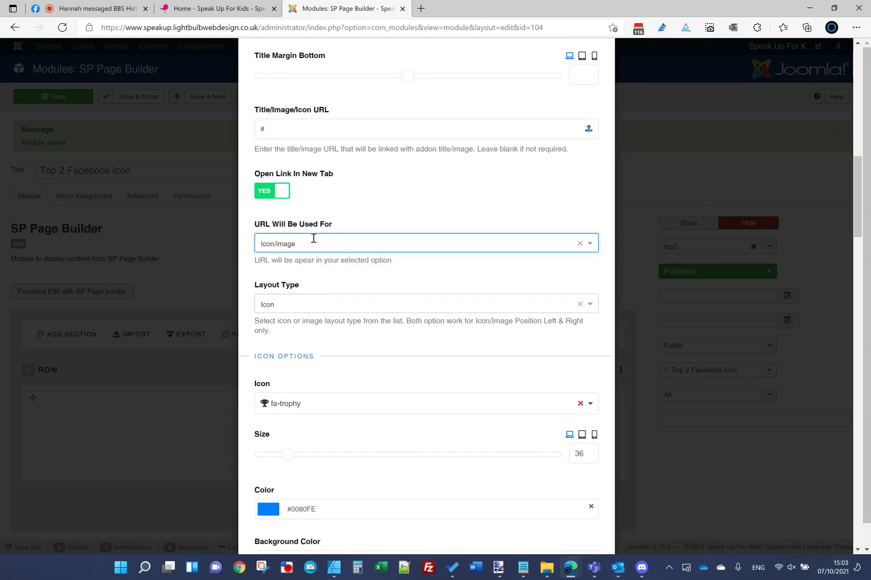
{"action": "left_click", "coordinate": [313, 238]}
{"action": "left_click", "coordinate": [304, 298]}
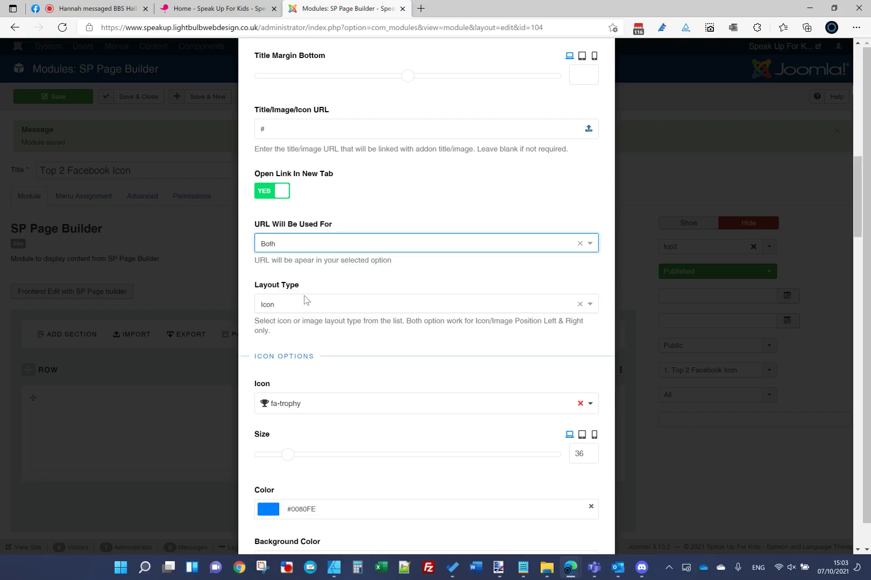
Step: Choose the fa-facebook icon for the Feature Box
{"action": "left_click", "coordinate": [317, 404]}
{"action": "left_click", "coordinate": [322, 439]}
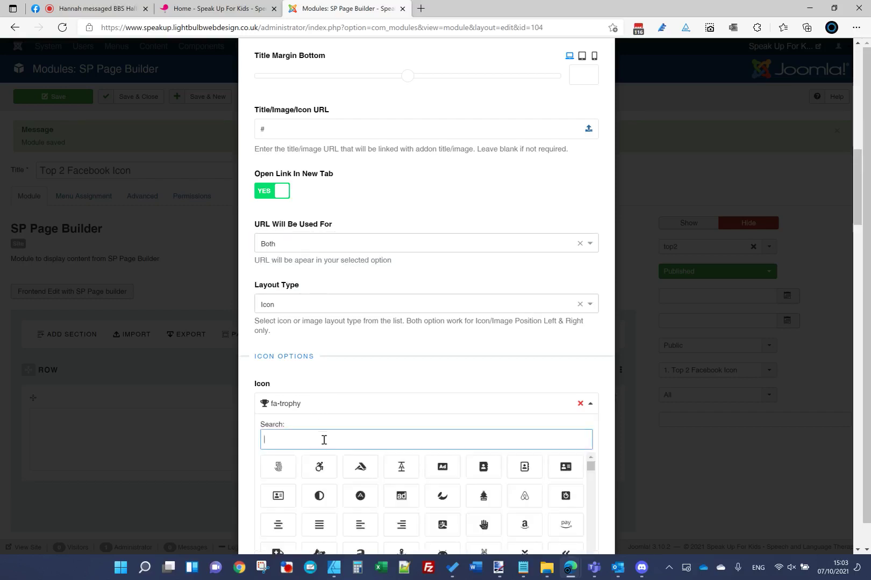
{"action": "type", "text": "face"}
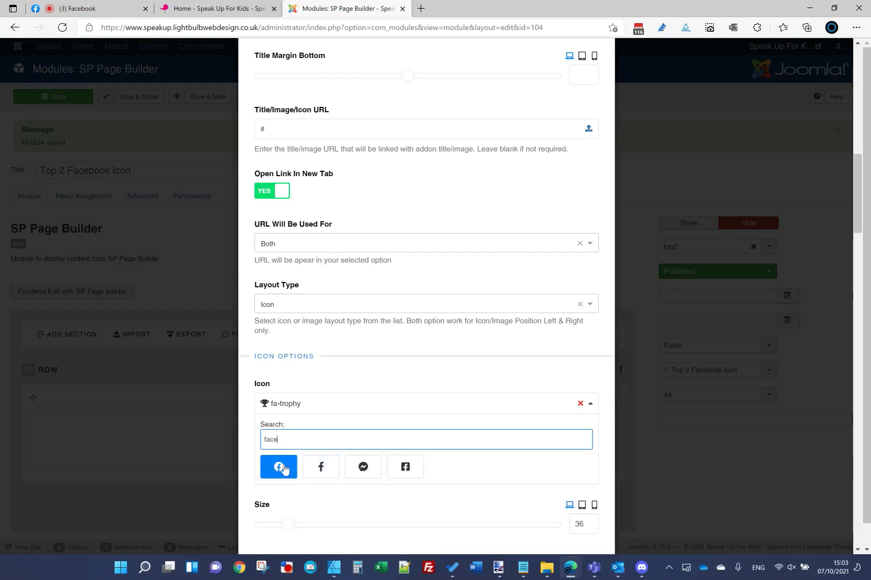
{"action": "left_click", "coordinate": [285, 467]}
{"action": "left_click", "coordinate": [221, 9]}
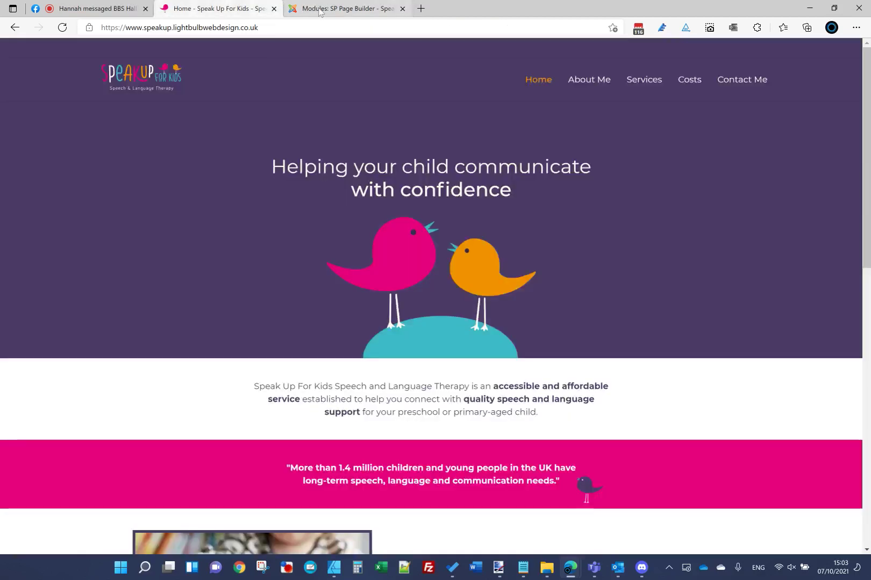
{"action": "left_click", "coordinate": [318, 12]}
{"action": "scroll", "coordinate": [346, 445], "scroll_direction": "down", "scroll_amount": 3}
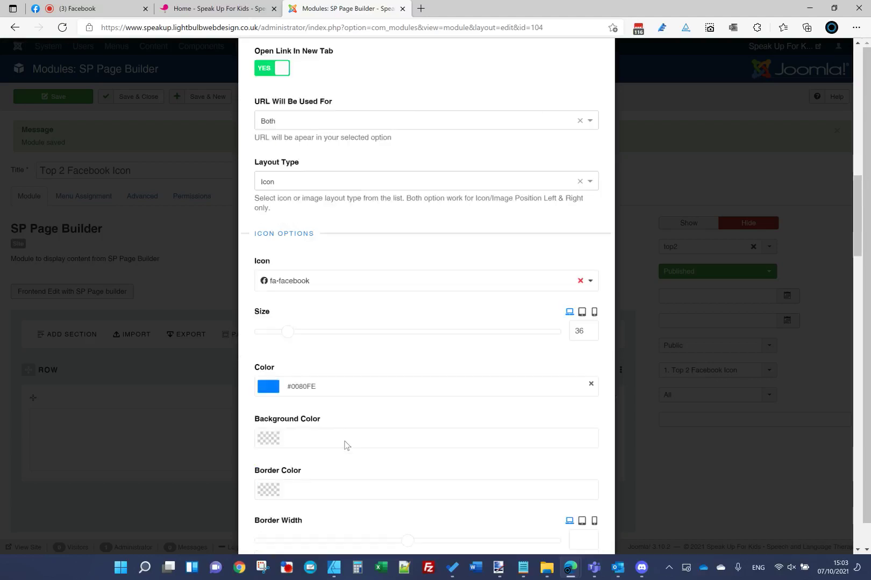
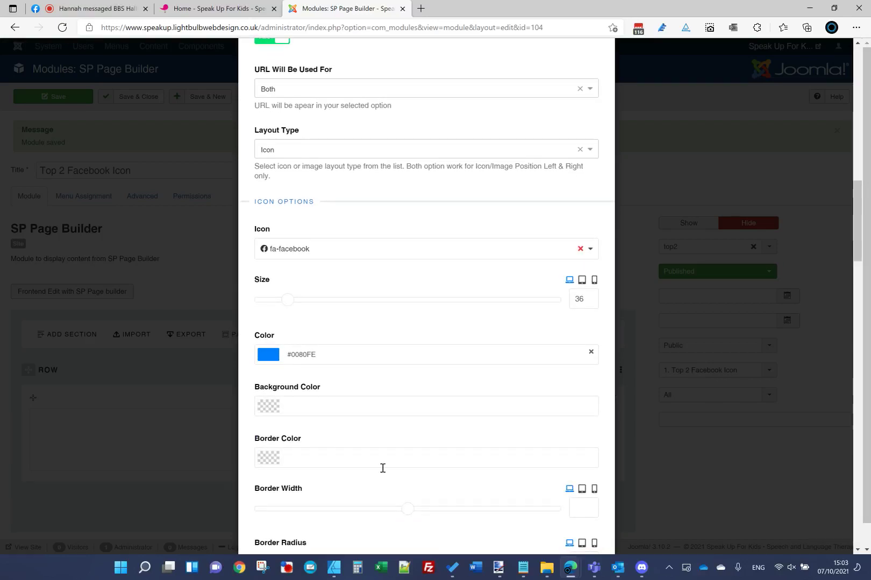
Step: Clear the icon colour to leave it white, and set the icon background to #E6007E
{"action": "mouse_move", "coordinate": [517, 569]}
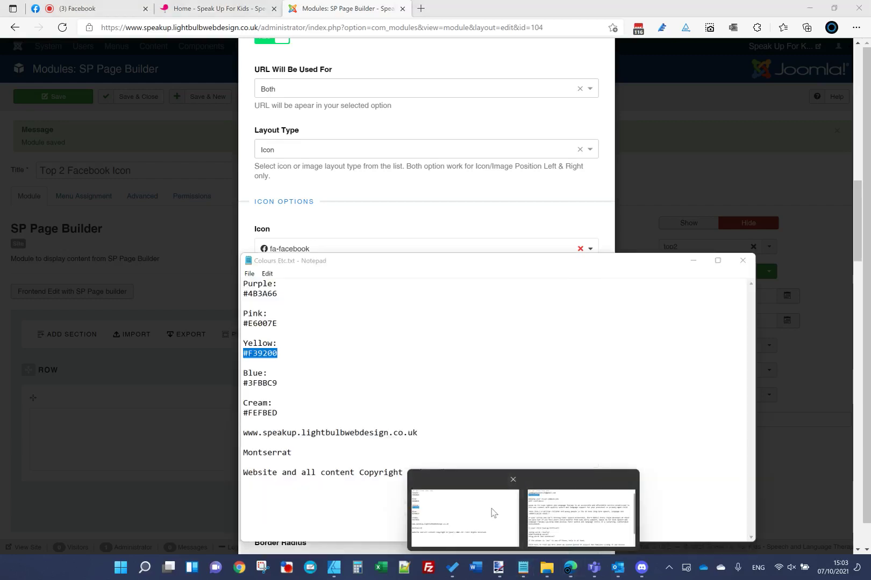
{"action": "left_click", "coordinate": [491, 515]}
{"action": "double_click", "coordinate": [264, 322]}
{"action": "key", "text": "ctrl+c"}
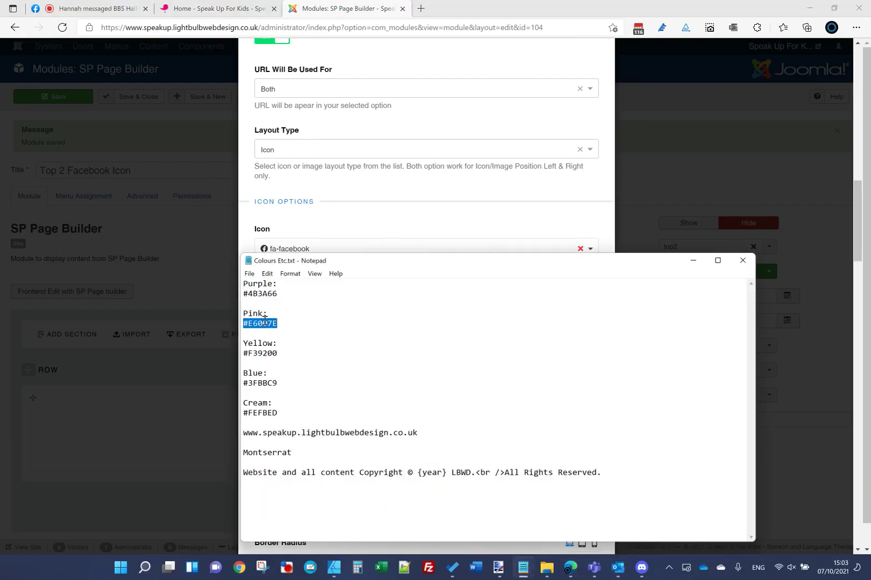
{"action": "left_click", "coordinate": [363, 222]}
{"action": "triple_click", "coordinate": [325, 354]}
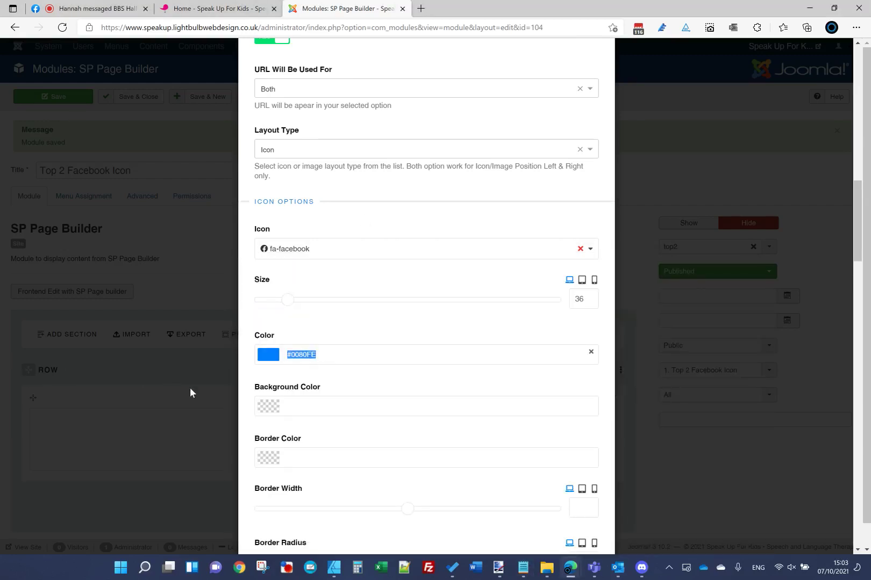
{"action": "key", "text": "BackSpace"}
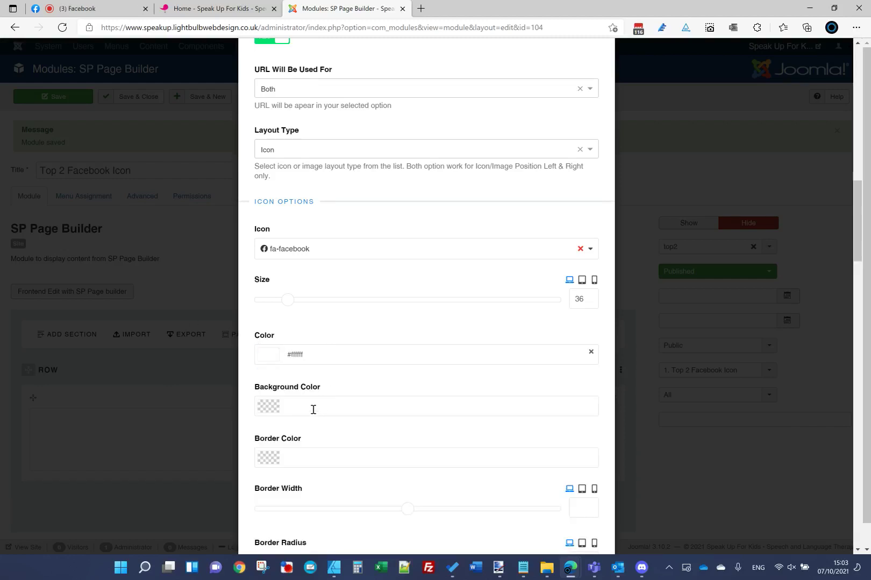
{"action": "left_click", "coordinate": [313, 409]}
{"action": "key", "text": "ctrl+v"}
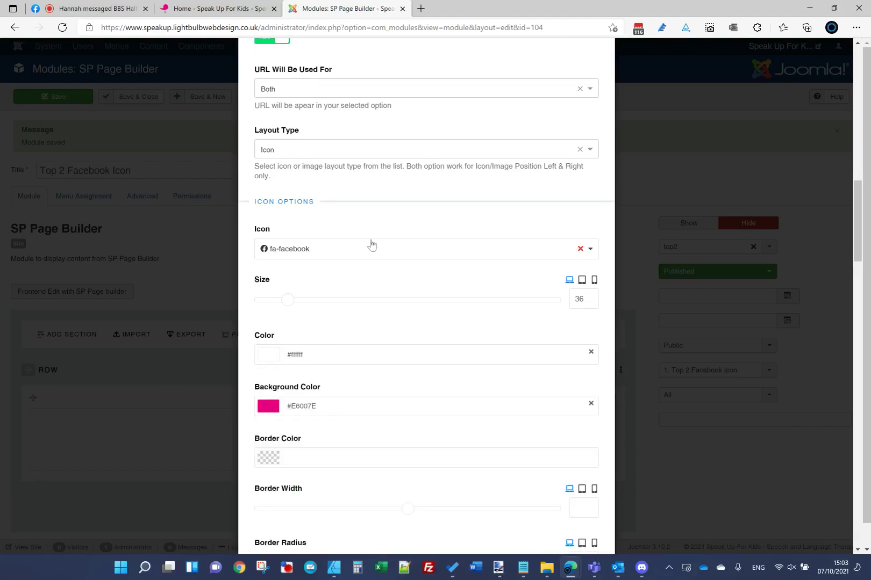
Step: Choose the fa-facebook-f icon
{"action": "left_click", "coordinate": [370, 249]}
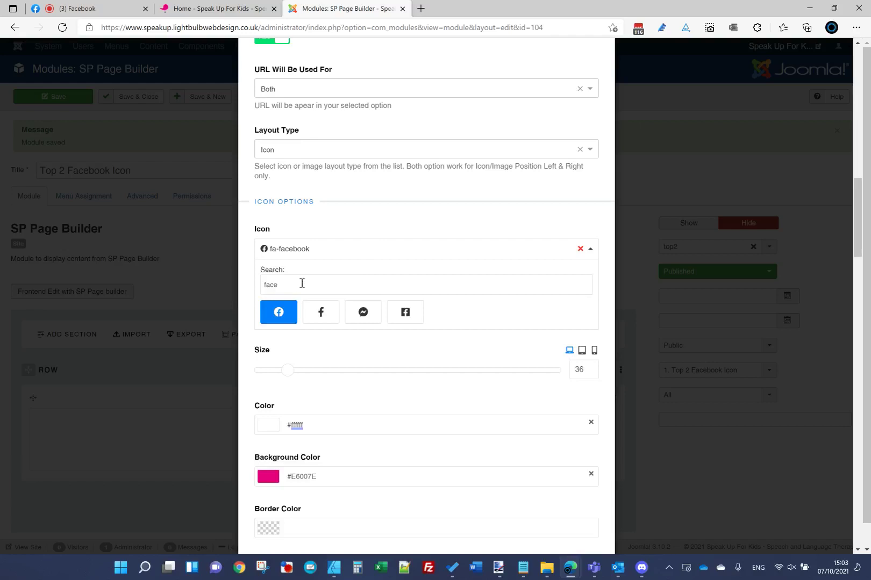
{"action": "left_click", "coordinate": [325, 312]}
{"action": "scroll", "coordinate": [354, 398], "scroll_direction": "down", "scroll_amount": 3}
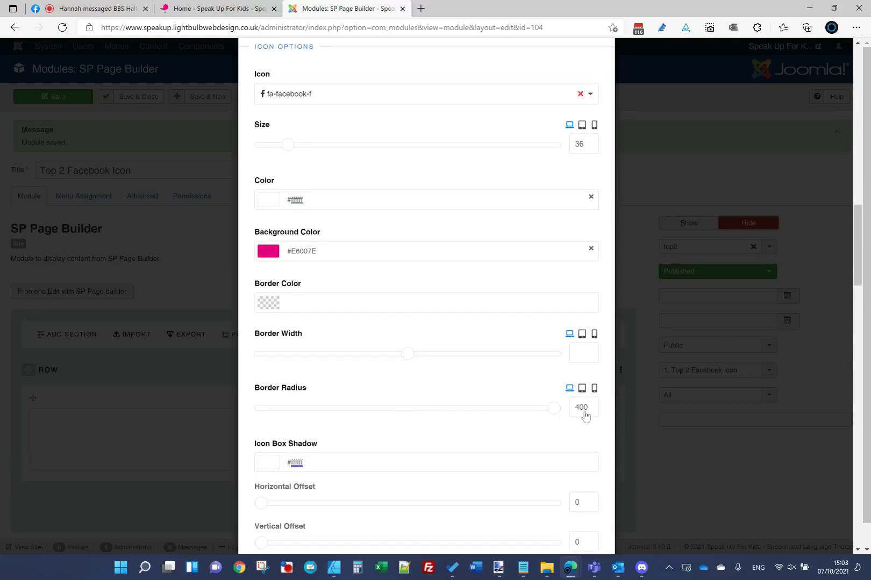
{"action": "scroll", "coordinate": [439, 381], "scroll_direction": "down", "scroll_amount": 4}
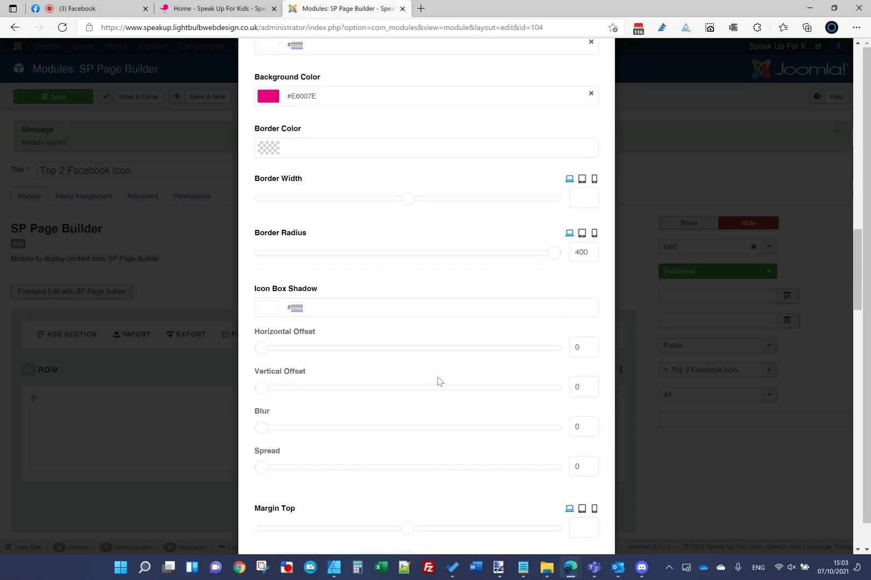
{"action": "scroll", "coordinate": [438, 382], "scroll_direction": "down", "scroll_amount": 3}
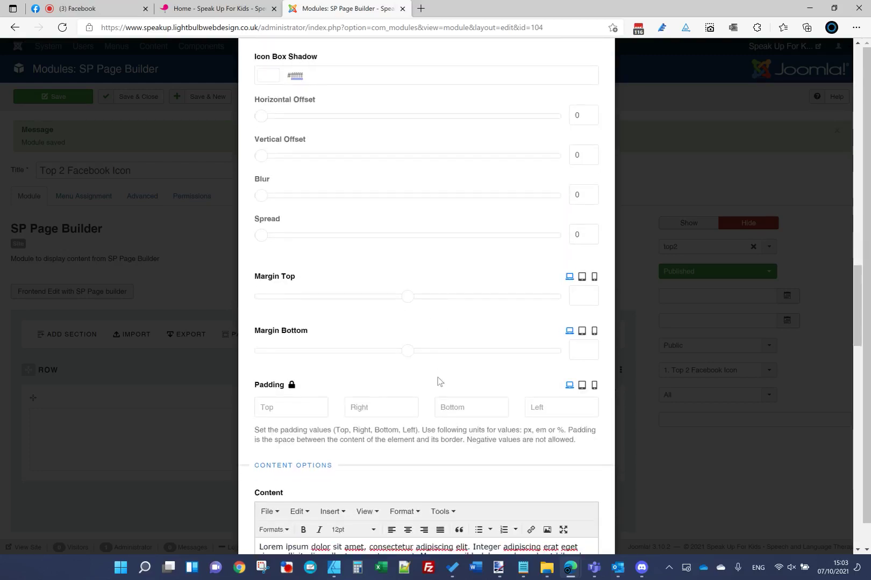
{"action": "scroll", "coordinate": [429, 456], "scroll_direction": "down", "scroll_amount": 2}
Step: Delete the placeholder content text from the editor
{"action": "key", "text": "ctrl+a"}
{"action": "key", "text": "Delete"}
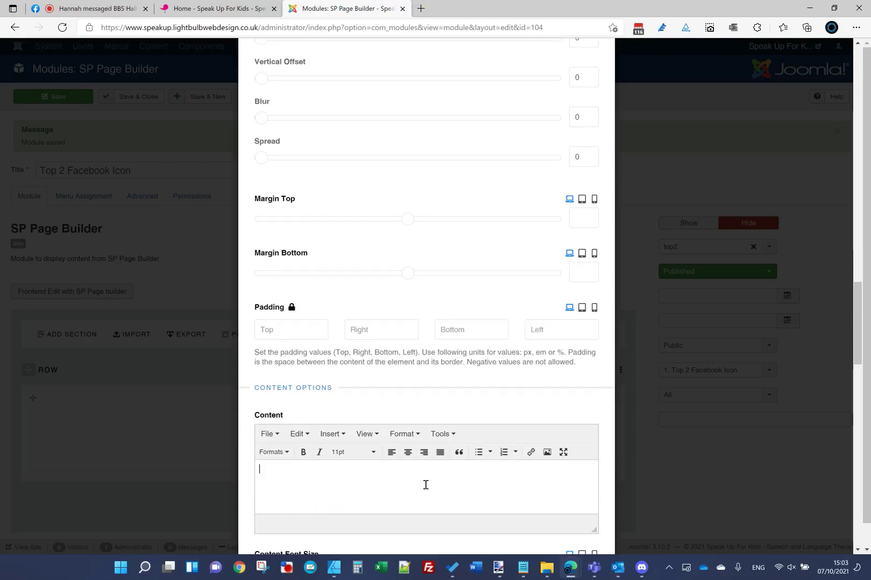
{"action": "scroll", "coordinate": [373, 398], "scroll_direction": "down", "scroll_amount": 3}
{"action": "scroll", "coordinate": [366, 387], "scroll_direction": "down", "scroll_amount": 2}
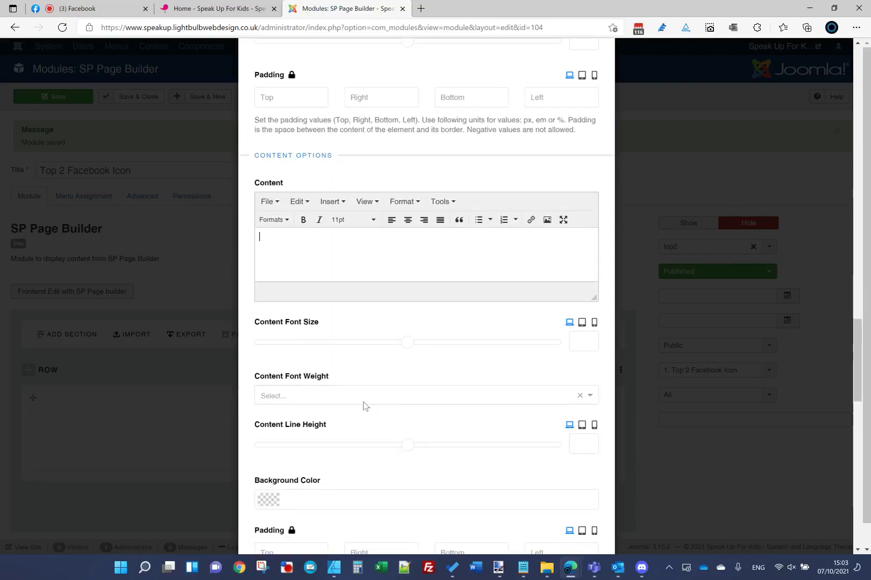
{"action": "scroll", "coordinate": [354, 368], "scroll_direction": "down", "scroll_amount": 1}
{"action": "scroll", "coordinate": [357, 376], "scroll_direction": "down", "scroll_amount": 4}
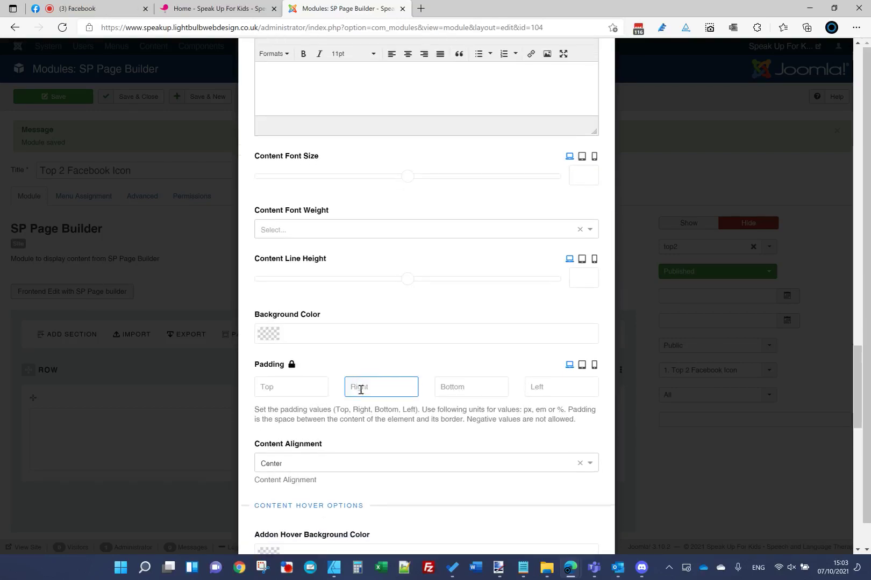
Step: Set Content Alignment to Right and select the hover box shadow colour value
{"action": "left_click", "coordinate": [360, 397]}
{"action": "left_click", "coordinate": [325, 451]}
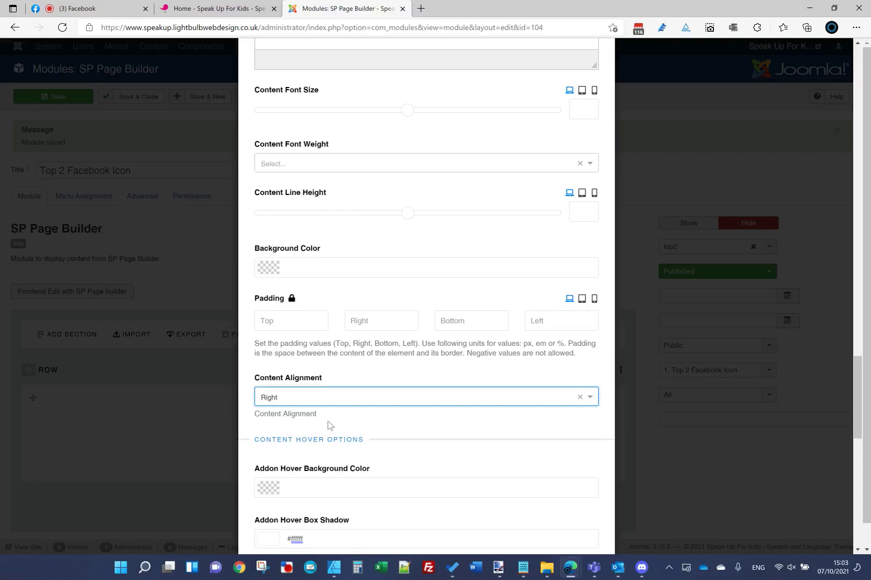
{"action": "scroll", "coordinate": [330, 425], "scroll_direction": "down", "scroll_amount": 3}
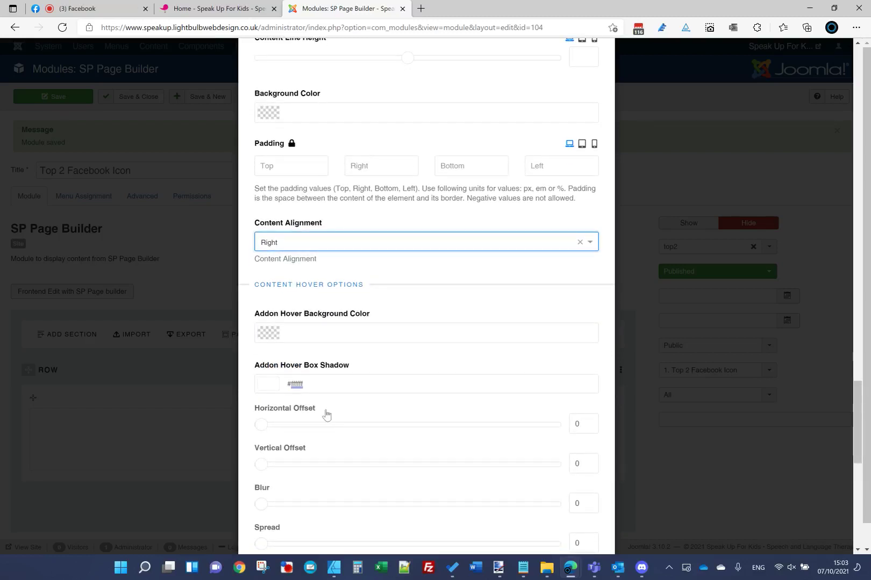
{"action": "mouse_move", "coordinate": [499, 573]}
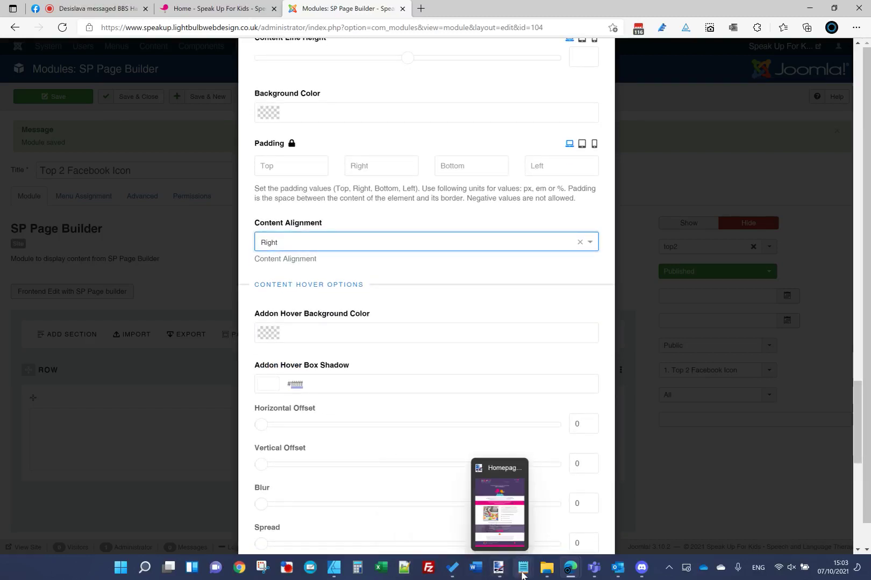
{"action": "left_click", "coordinate": [321, 381]}
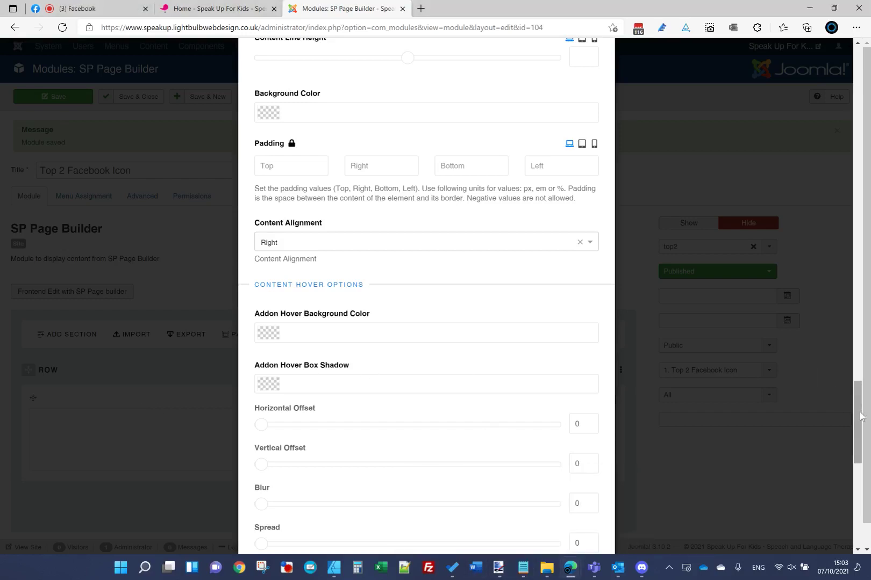
Step: Paste #F39200 from the colour notes into Icon Hover Background and apply the Feature Box settings
{"action": "scroll", "coordinate": [843, 369], "scroll_direction": "up", "scroll_amount": 8}
{"action": "scroll", "coordinate": [839, 331], "scroll_direction": "up", "scroll_amount": 12}
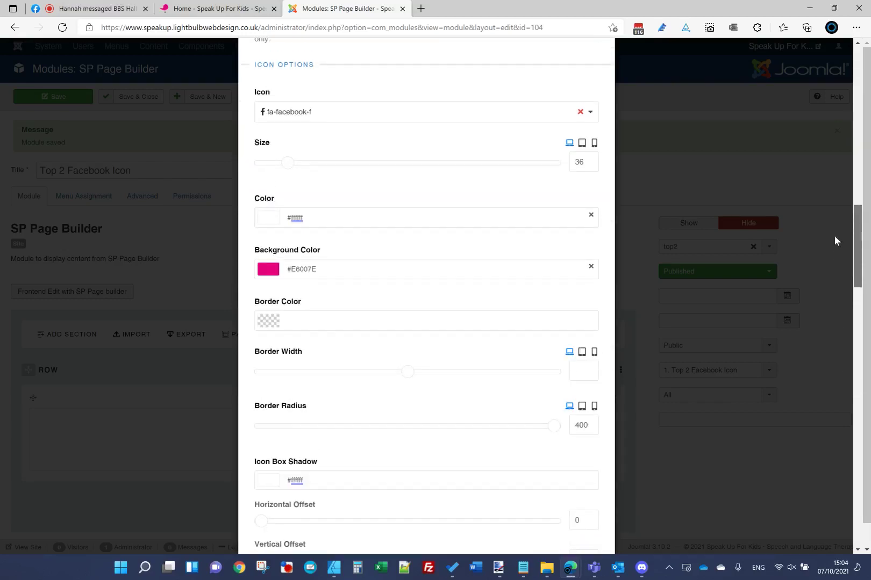
{"action": "scroll", "coordinate": [838, 349], "scroll_direction": "down", "scroll_amount": 20}
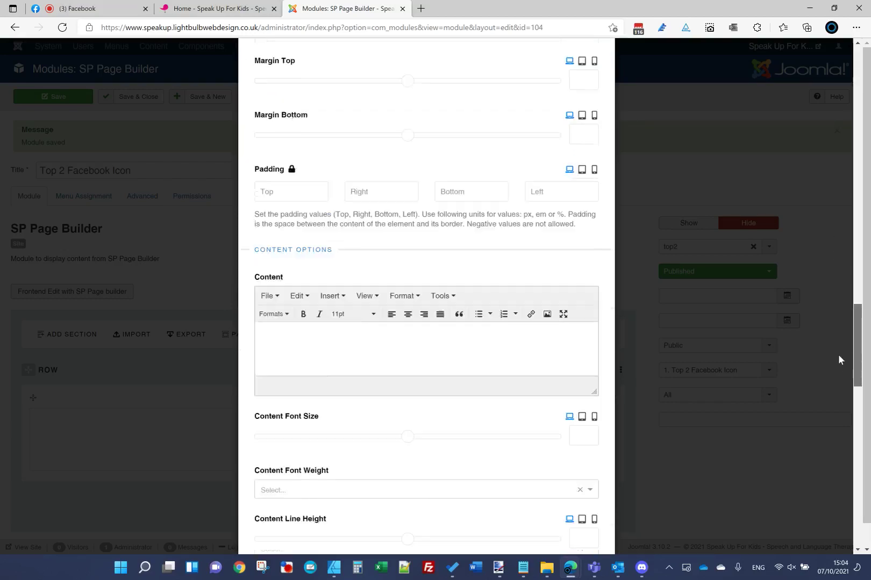
{"action": "scroll", "coordinate": [841, 444], "scroll_direction": "down", "scroll_amount": 5}
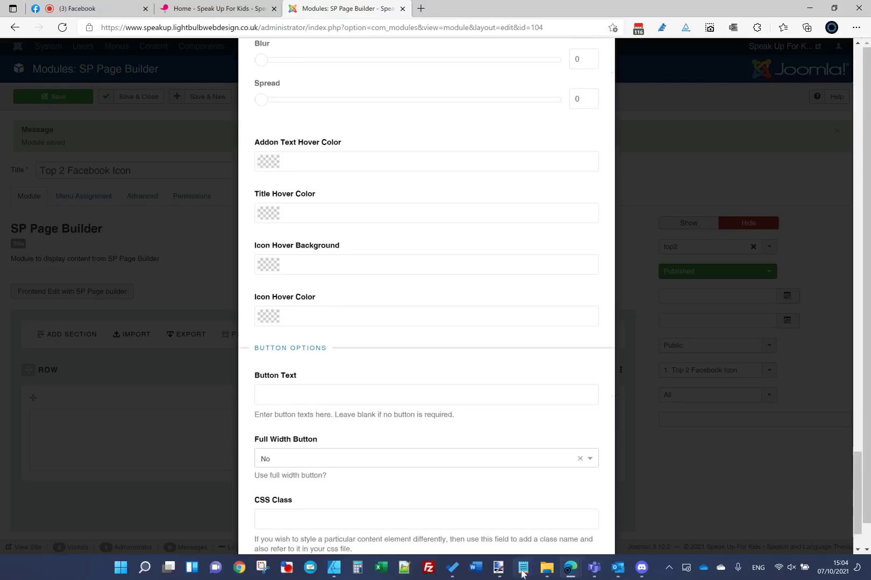
{"action": "mouse_move", "coordinate": [525, 574]}
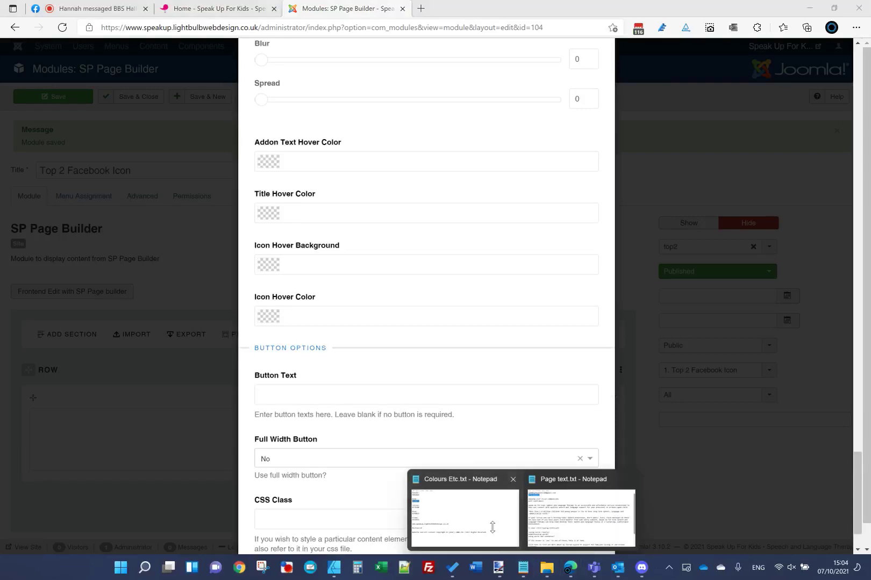
{"action": "left_click", "coordinate": [461, 519]}
{"action": "double_click", "coordinate": [264, 354]}
{"action": "left_click", "coordinate": [390, 243]}
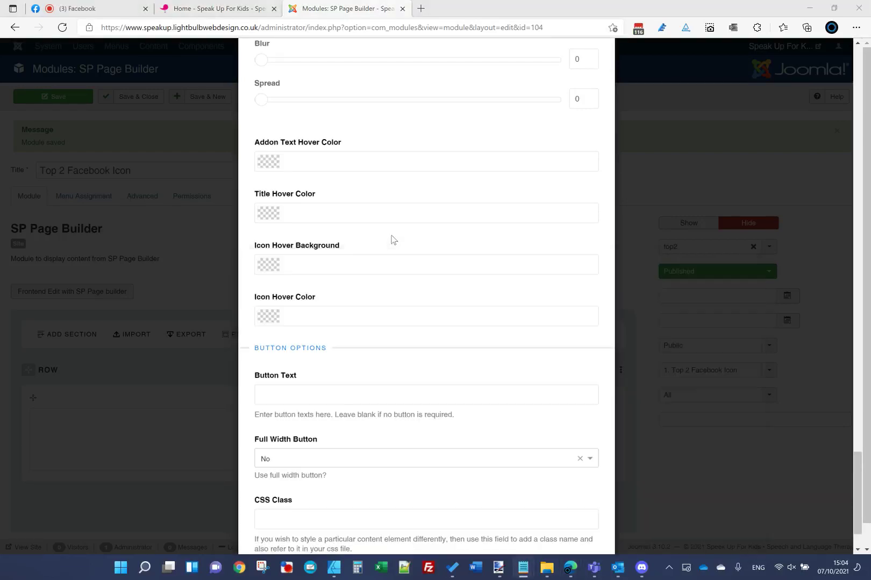
{"action": "left_click", "coordinate": [333, 263]}
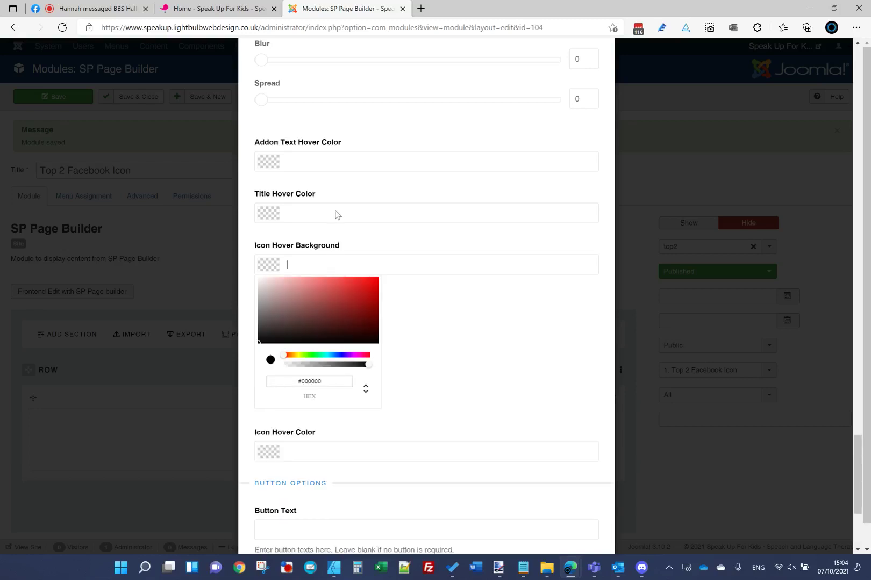
{"action": "type", "text": "#F39200"}
{"action": "left_click", "coordinate": [390, 375]}
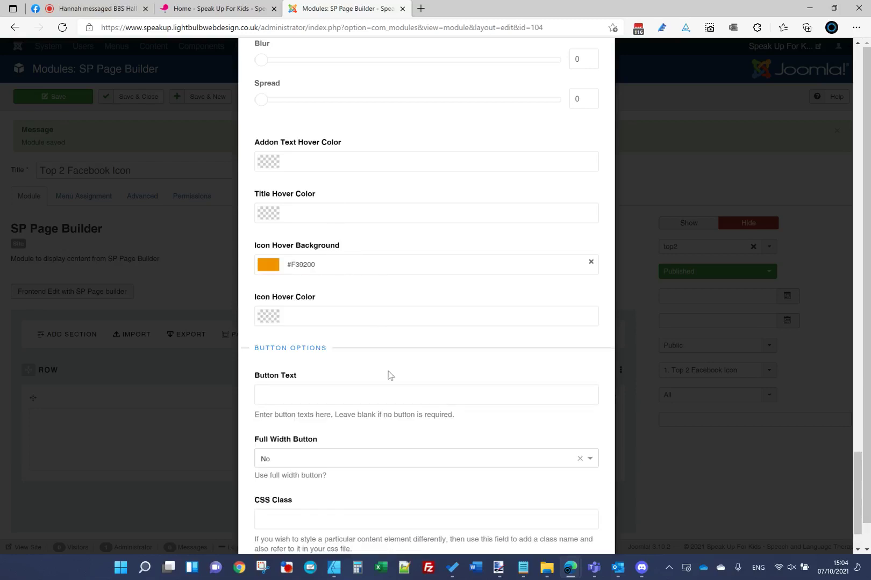
{"action": "scroll", "coordinate": [381, 365], "scroll_direction": "down", "scroll_amount": 2}
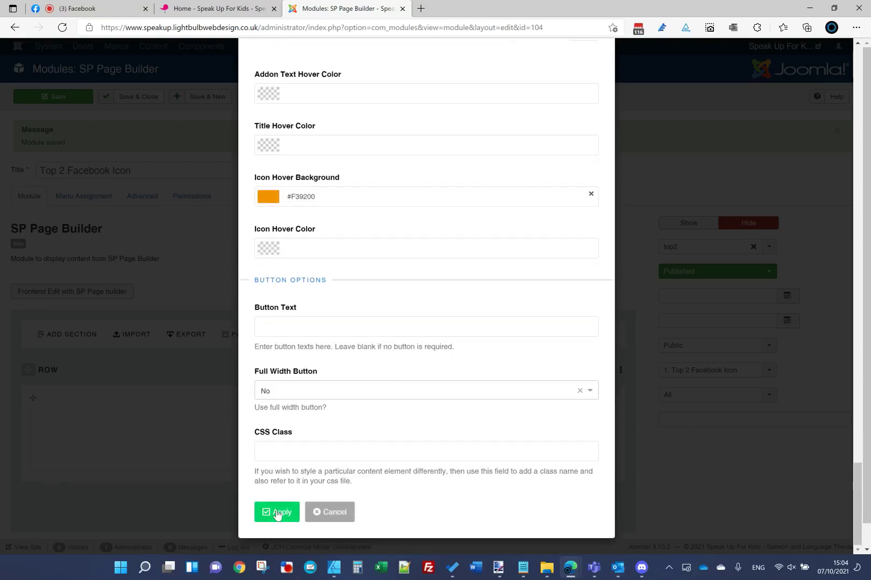
{"action": "left_click", "coordinate": [277, 513]}
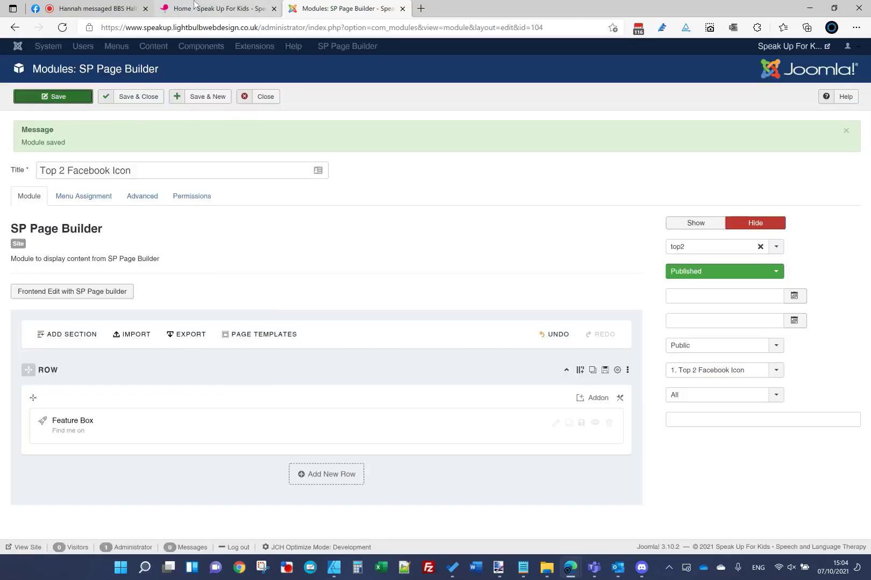
Step: Reload the live homepage, compare it with the mockup, and return to the module editor
{"action": "left_click", "coordinate": [215, 8]}
{"action": "left_click", "coordinate": [206, 27]}
{"action": "key", "text": "Return"}
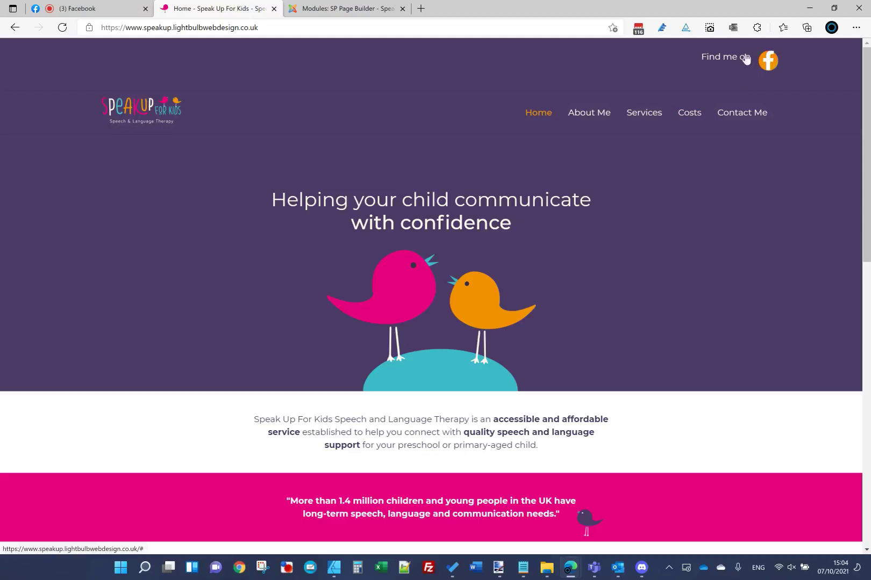
{"action": "left_click", "coordinate": [499, 567]}
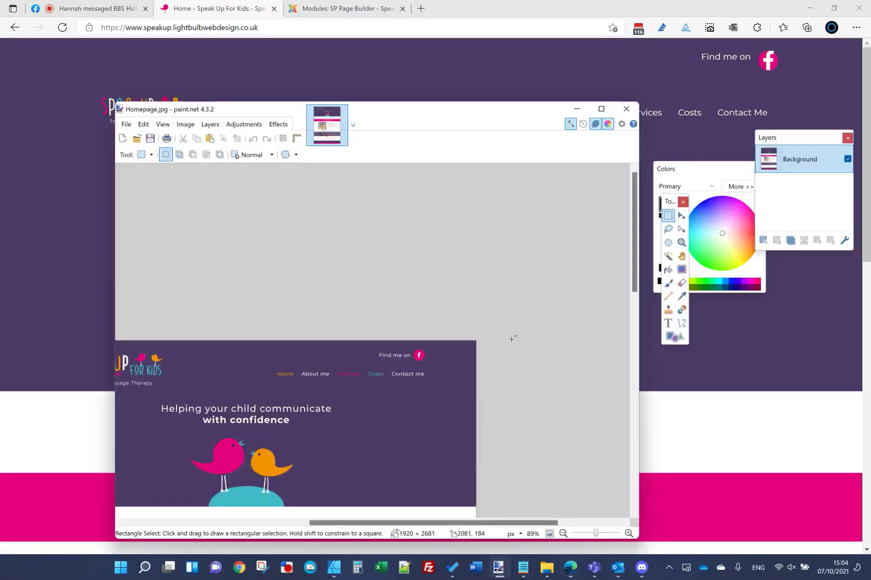
{"action": "left_click", "coordinate": [344, 8]}
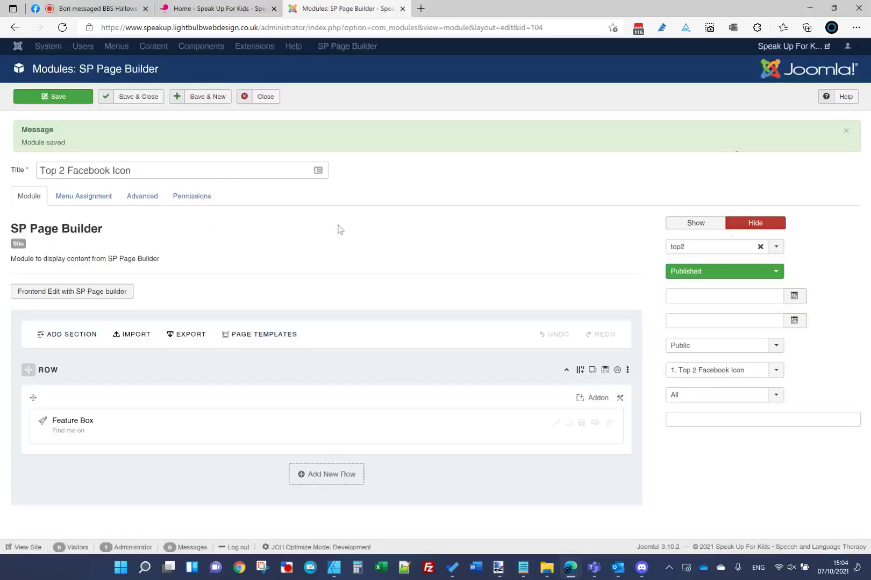
Step: Set the Feature Box icon size to 26 and apply the addon changes
{"action": "left_click", "coordinate": [556, 423]}
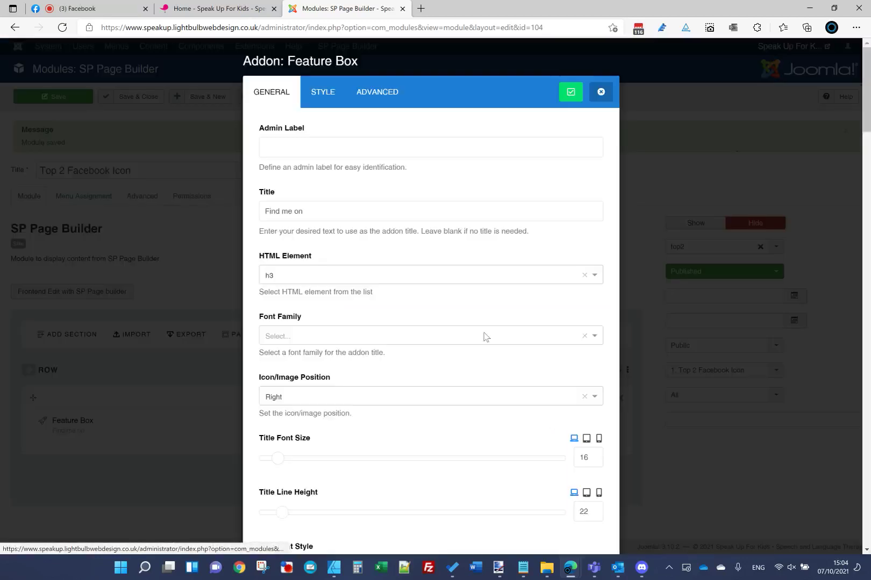
{"action": "scroll", "coordinate": [488, 359], "scroll_direction": "down", "scroll_amount": 4}
{"action": "scroll", "coordinate": [491, 359], "scroll_direction": "down", "scroll_amount": 5}
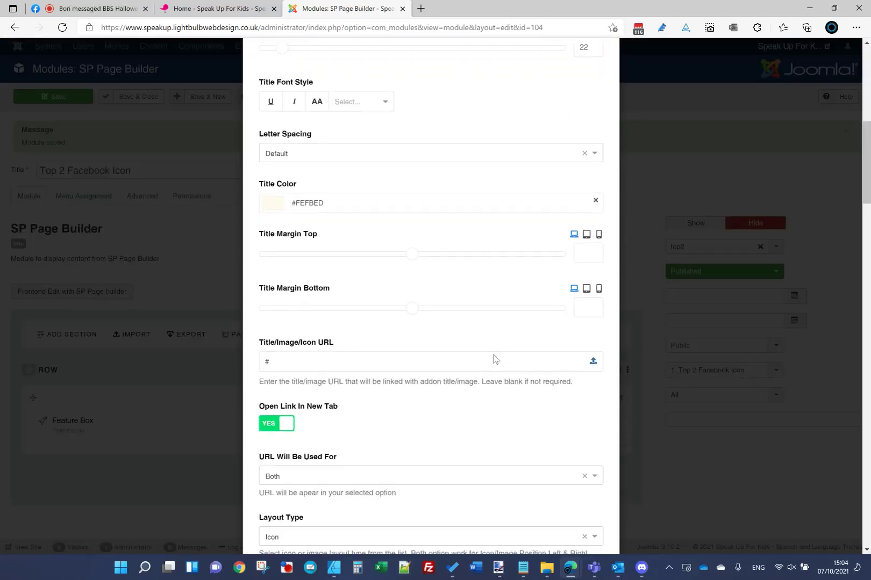
{"action": "left_click", "coordinate": [494, 359]}
{"action": "scroll", "coordinate": [494, 355], "scroll_direction": "down", "scroll_amount": 5}
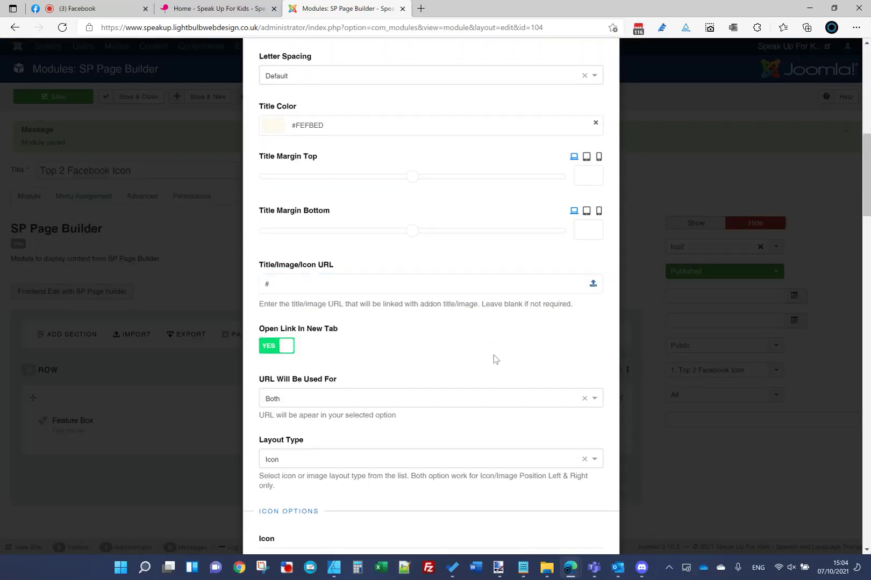
{"action": "scroll", "coordinate": [495, 359], "scroll_direction": "down", "scroll_amount": 2}
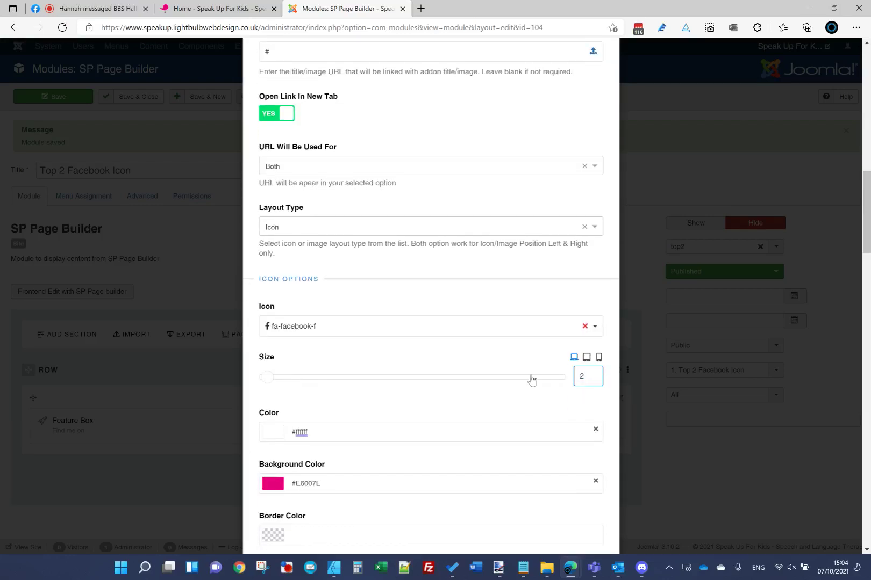
{"action": "scroll", "coordinate": [524, 365], "scroll_direction": "up", "scroll_amount": 15}
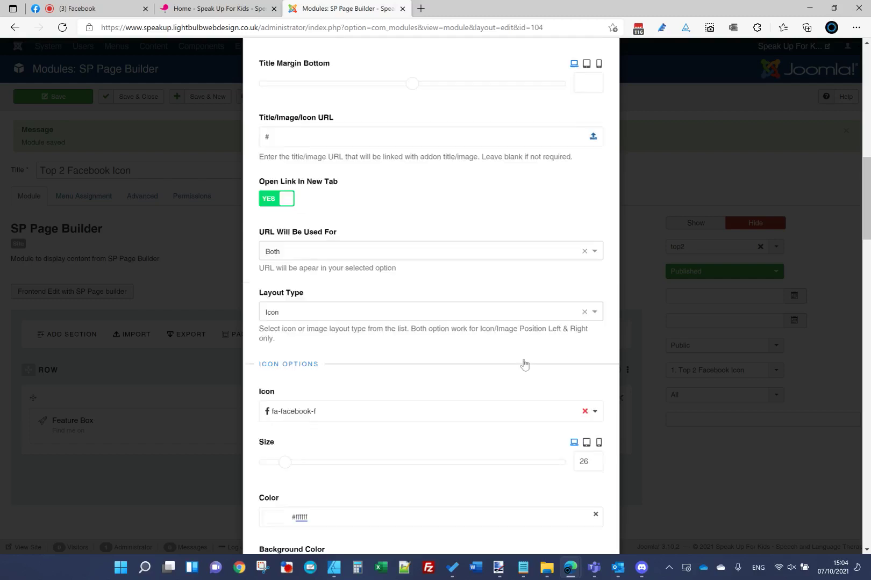
{"action": "left_click", "coordinate": [571, 96]}
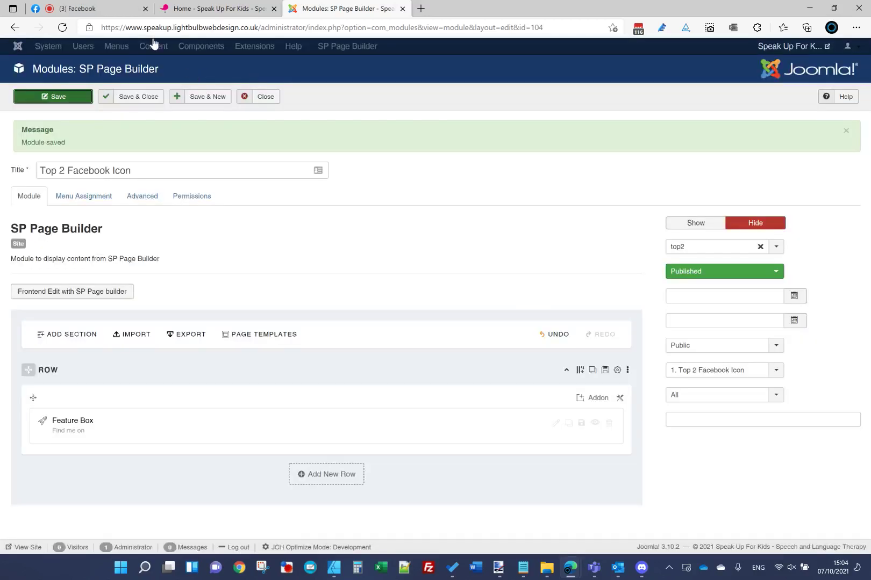
Step: Reload the live homepage to check the icon, then reopen the Feature Box settings
{"action": "left_click", "coordinate": [218, 8]}
{"action": "left_click", "coordinate": [223, 28]}
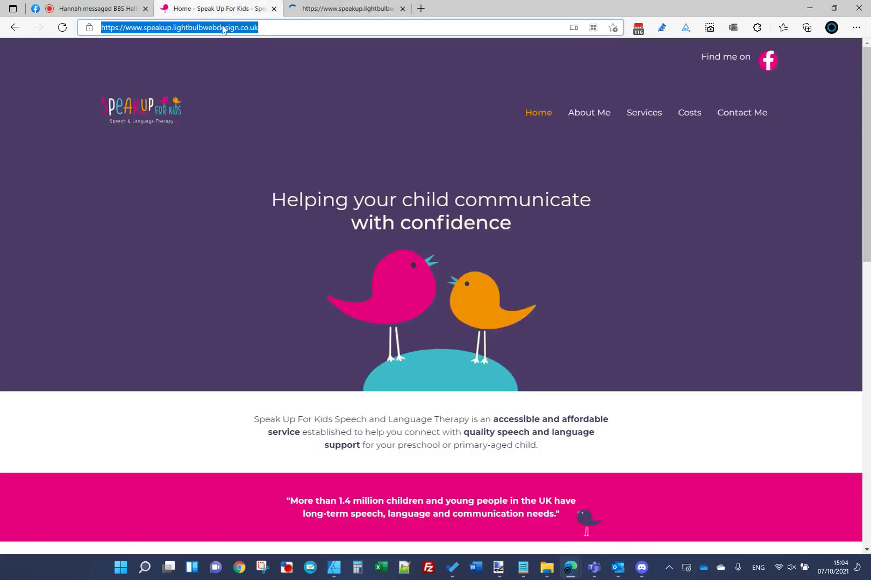
{"action": "key", "text": "Return"}
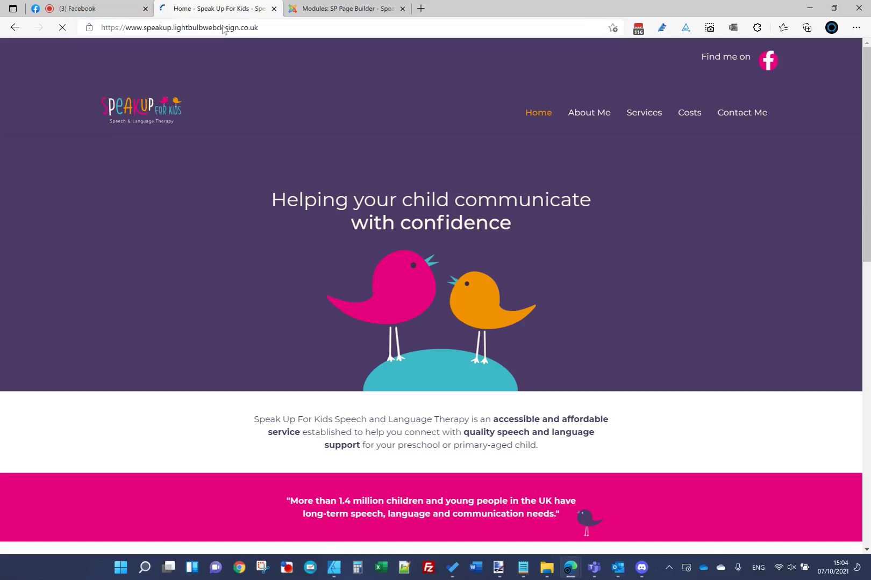
{"action": "left_click", "coordinate": [344, 9]}
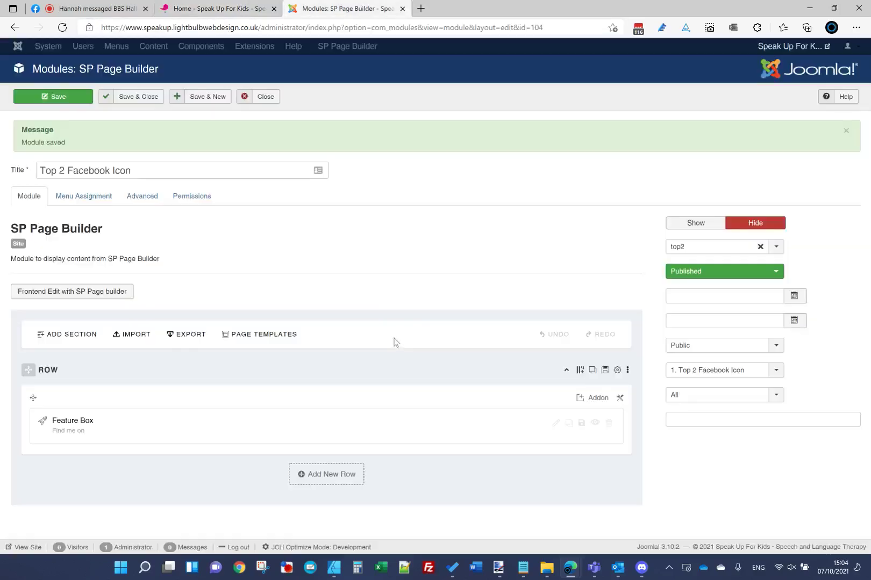
{"action": "left_click", "coordinate": [555, 423]}
{"action": "scroll", "coordinate": [472, 258], "scroll_direction": "down", "scroll_amount": 3}
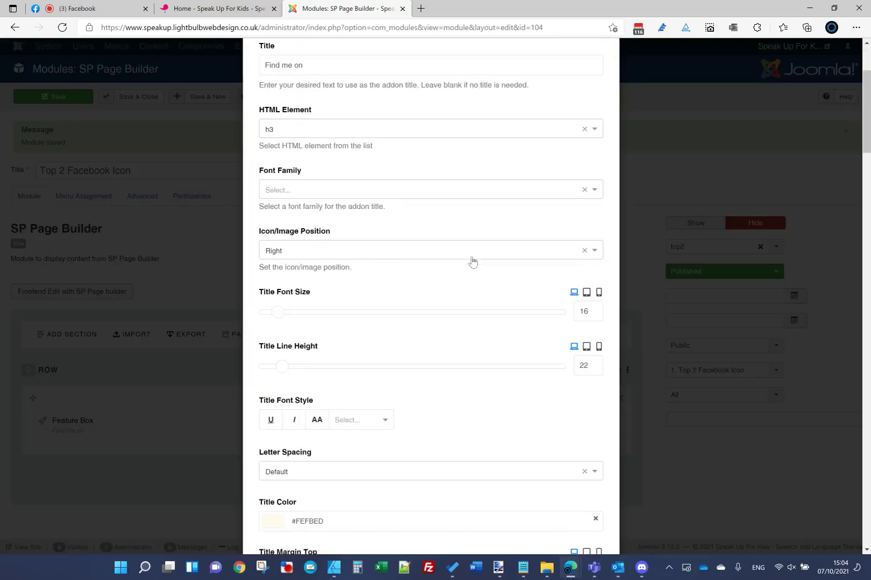
{"action": "scroll", "coordinate": [473, 262], "scroll_direction": "down", "scroll_amount": 7}
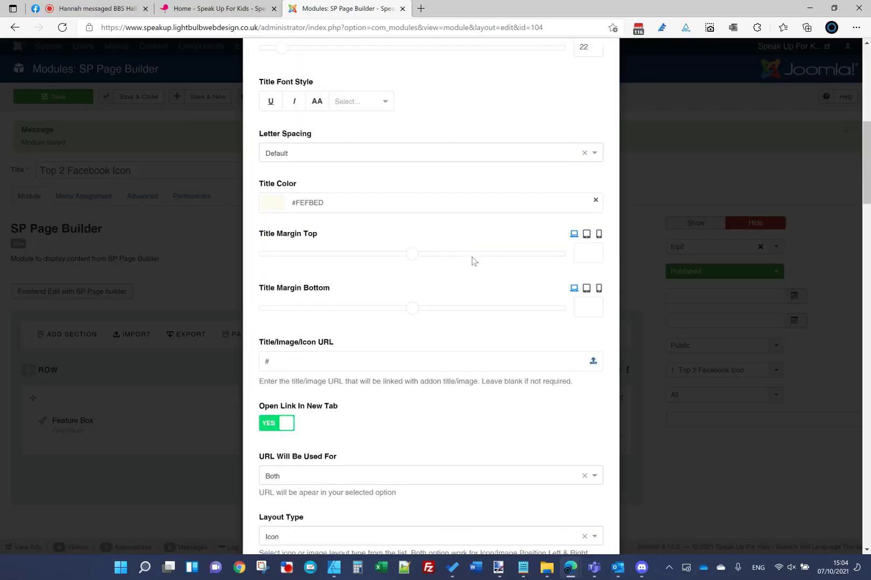
Step: Give the icon a #E6007E border colour with border width 10 and apply the addon
{"action": "scroll", "coordinate": [472, 262], "scroll_direction": "down", "scroll_amount": 7}
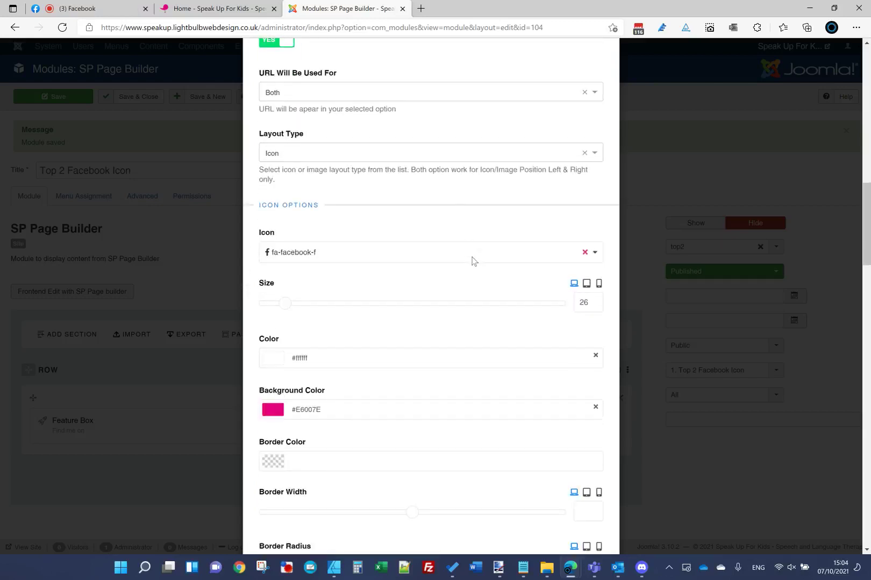
{"action": "scroll", "coordinate": [472, 262], "scroll_direction": "down", "scroll_amount": 3}
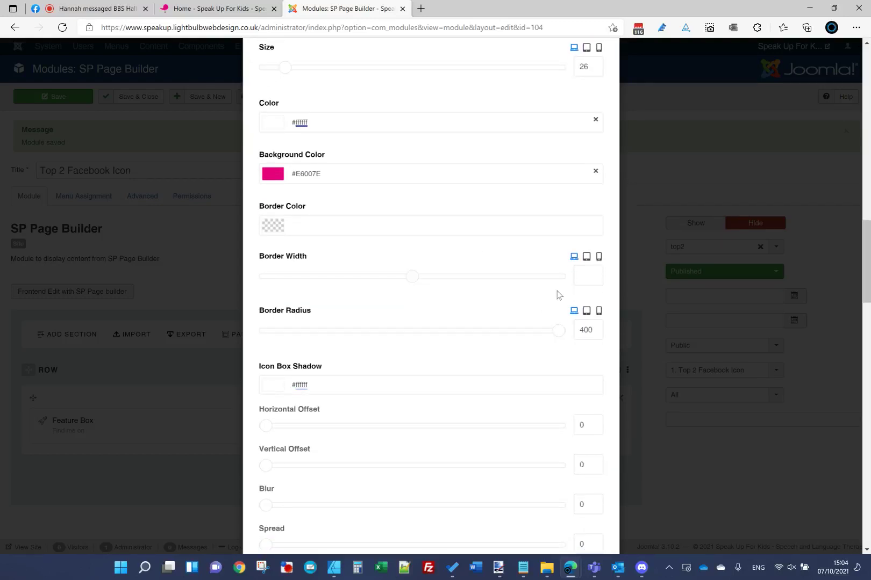
{"action": "left_click_drag", "start_coordinate": [326, 179], "coordinate": [126, 186]}
{"action": "key", "text": "ctrl+c"}
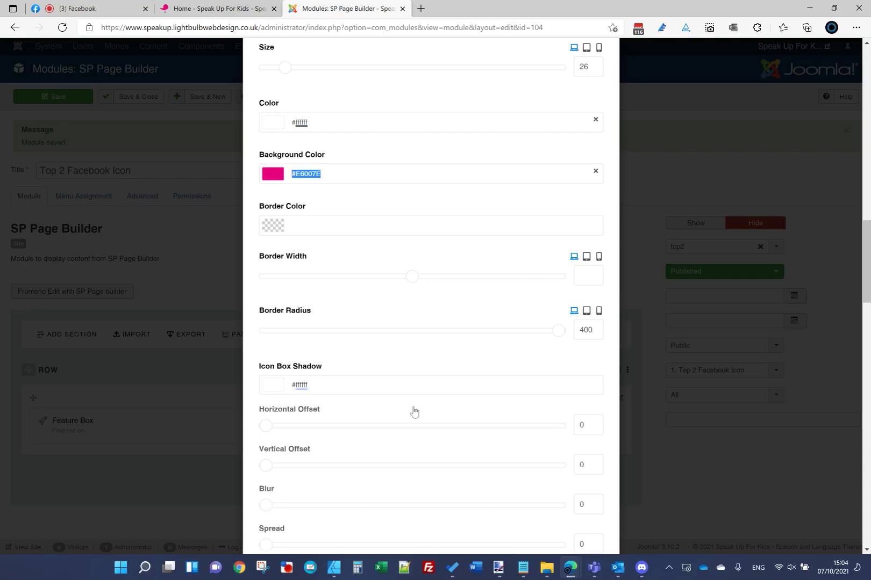
{"action": "scroll", "coordinate": [414, 412], "scroll_direction": "down", "scroll_amount": 4}
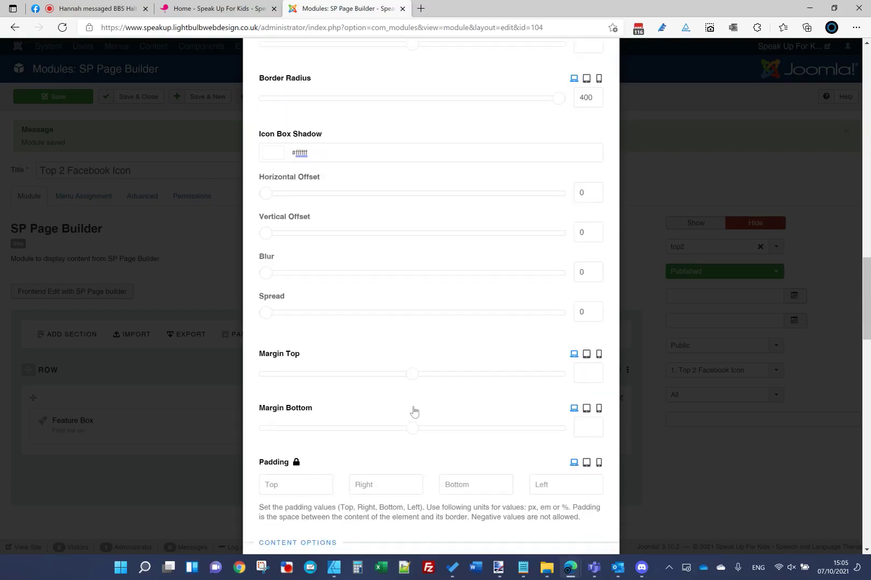
{"action": "scroll", "coordinate": [414, 412], "scroll_direction": "down", "scroll_amount": 3}
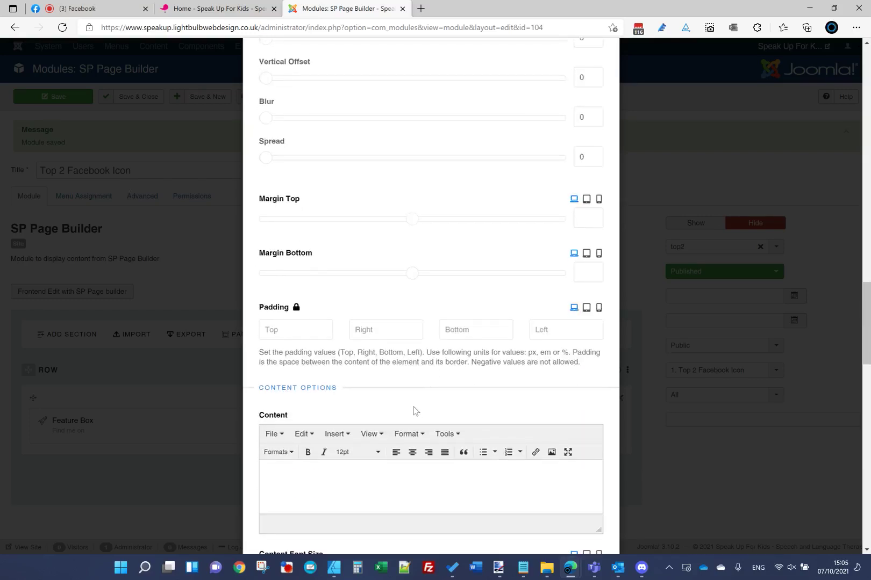
{"action": "scroll", "coordinate": [413, 411], "scroll_direction": "down", "scroll_amount": 6}
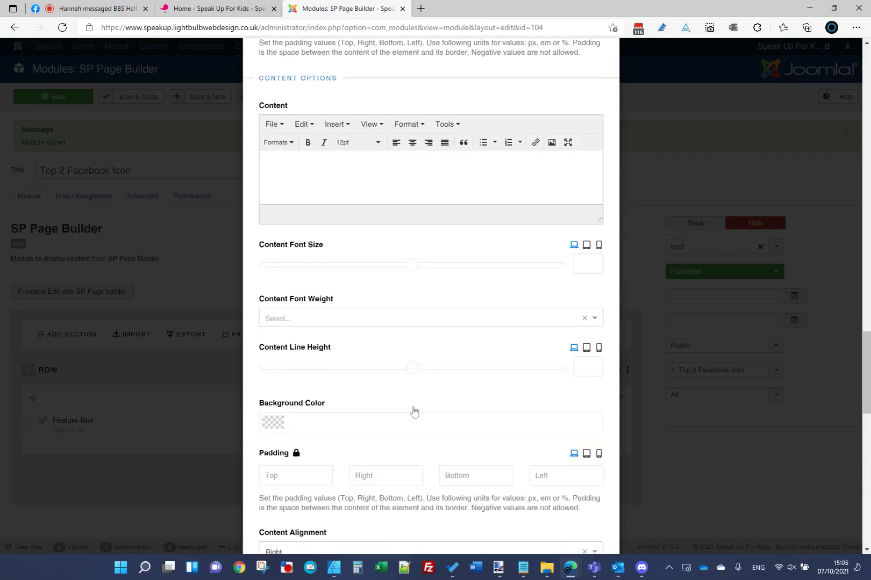
{"action": "scroll", "coordinate": [414, 412], "scroll_direction": "down", "scroll_amount": 2}
{"action": "scroll", "coordinate": [414, 407], "scroll_direction": "up", "scroll_amount": 18}
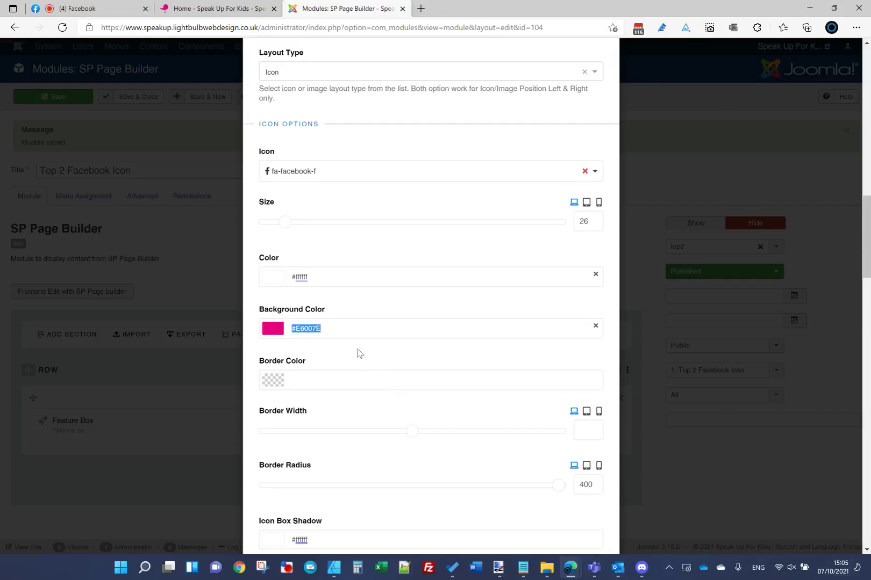
{"action": "left_click", "coordinate": [357, 380]}
{"action": "key", "text": "ctrl+v"}
{"action": "key", "text": "Return"}
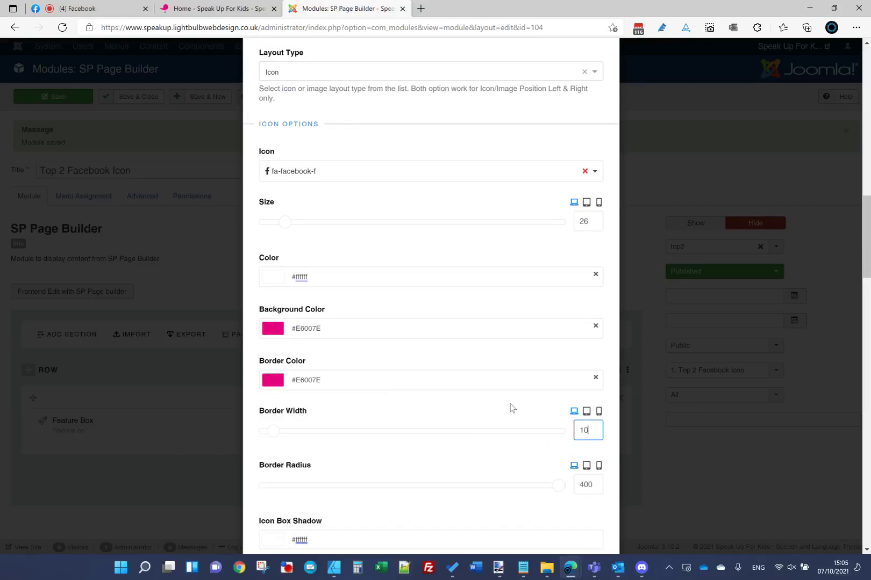
{"action": "type", "text": "10"}
{"action": "scroll", "coordinate": [552, 229], "scroll_direction": "up", "scroll_amount": 10}
{"action": "left_click", "coordinate": [567, 91]}
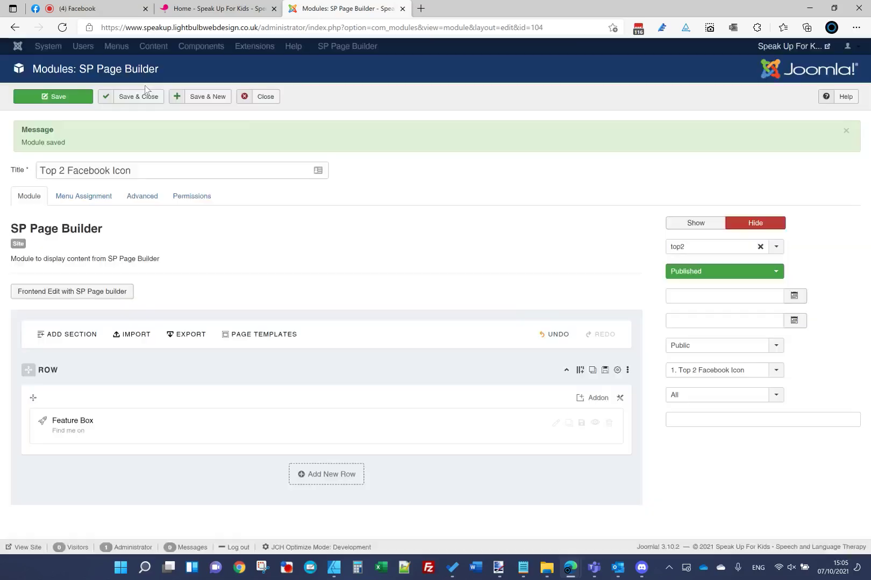
Step: Save the module and reload the live homepage to check the border
{"action": "left_click", "coordinate": [51, 108]}
{"action": "left_click", "coordinate": [215, 8]}
{"action": "left_click", "coordinate": [239, 30]}
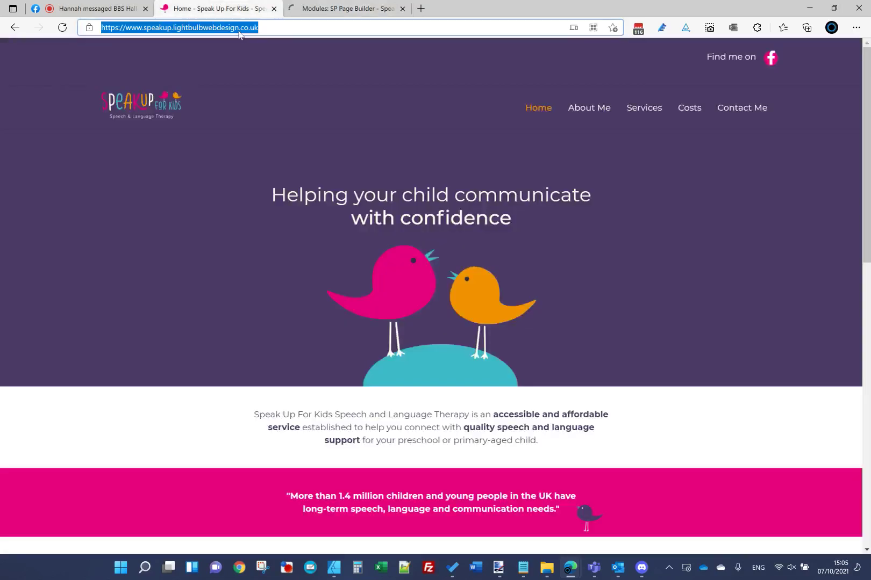
{"action": "key", "text": "Return"}
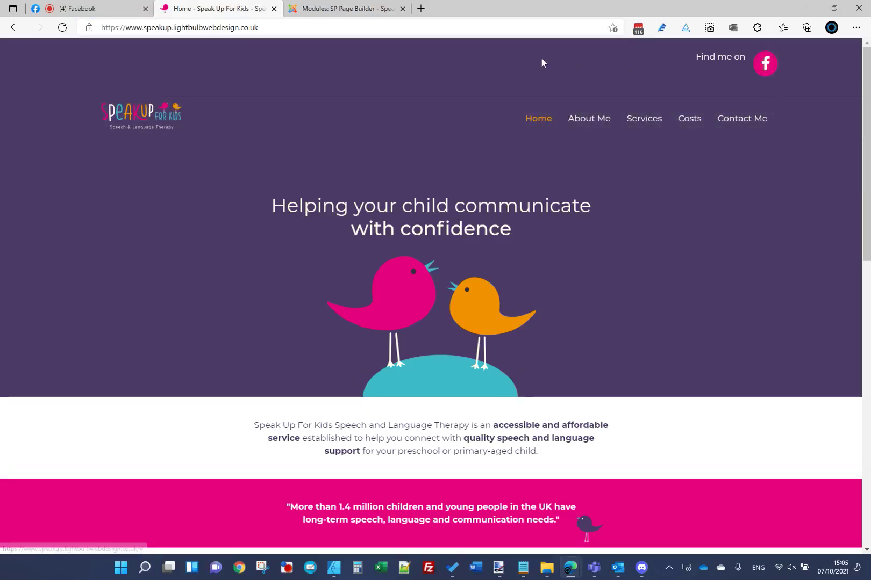
{"action": "left_click", "coordinate": [348, 9]}
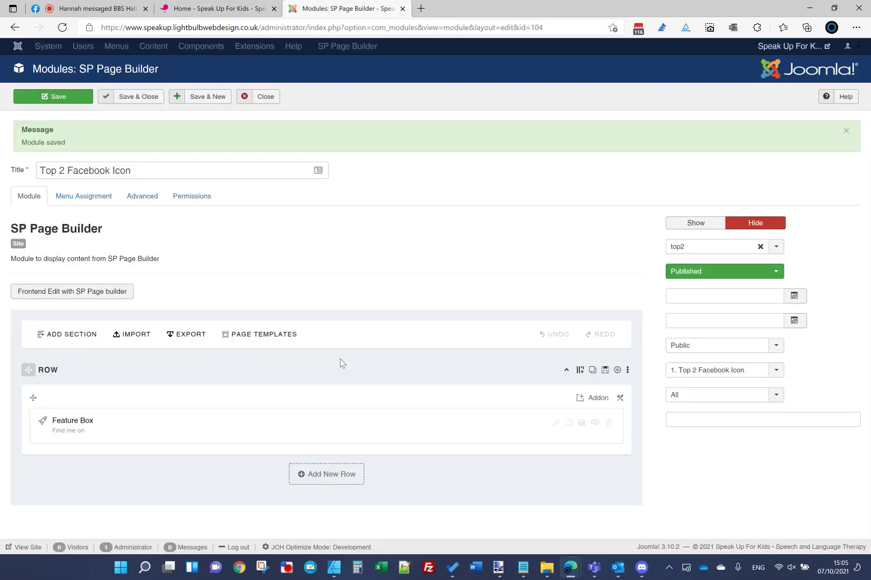
Step: Clear the Icon Hover Background and set Icon Hover Color to #F39200
{"action": "left_click", "coordinate": [555, 423]}
{"action": "scroll", "coordinate": [476, 346], "scroll_direction": "down", "scroll_amount": 6}
{"action": "scroll", "coordinate": [476, 347], "scroll_direction": "down", "scroll_amount": 12}
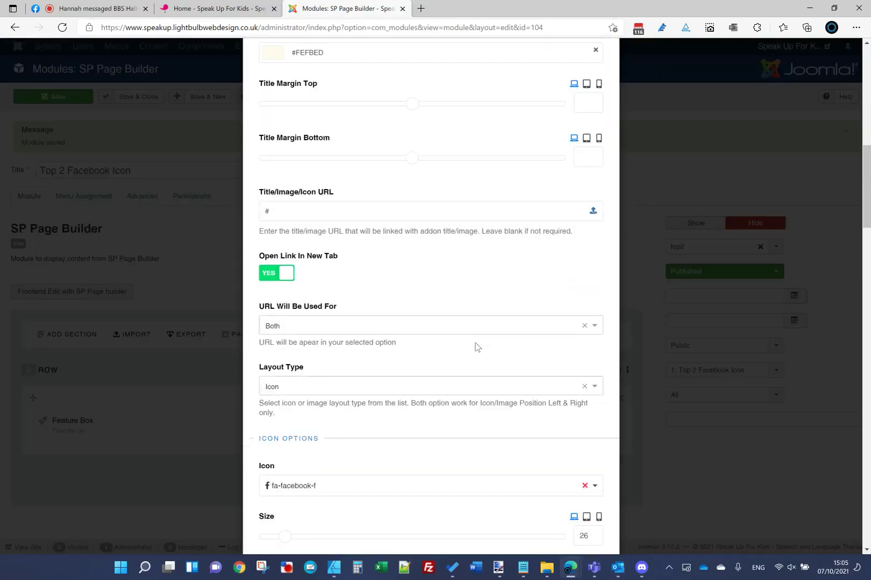
{"action": "scroll", "coordinate": [475, 344], "scroll_direction": "down", "scroll_amount": 20}
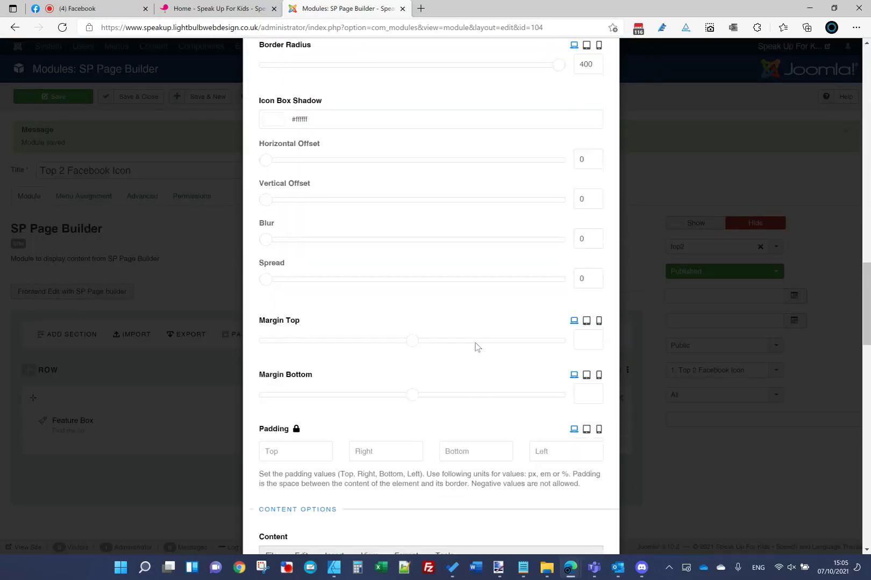
{"action": "scroll", "coordinate": [476, 346], "scroll_direction": "down", "scroll_amount": 5}
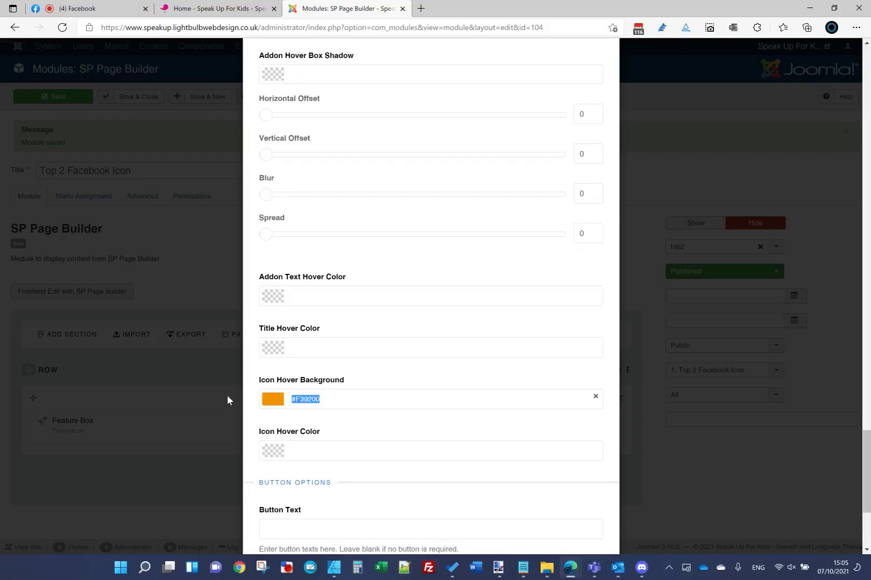
{"action": "left_click", "coordinate": [380, 375]}
{"action": "scroll", "coordinate": [380, 376], "scroll_direction": "up", "scroll_amount": 1}
{"action": "scroll", "coordinate": [379, 375], "scroll_direction": "up", "scroll_amount": 3}
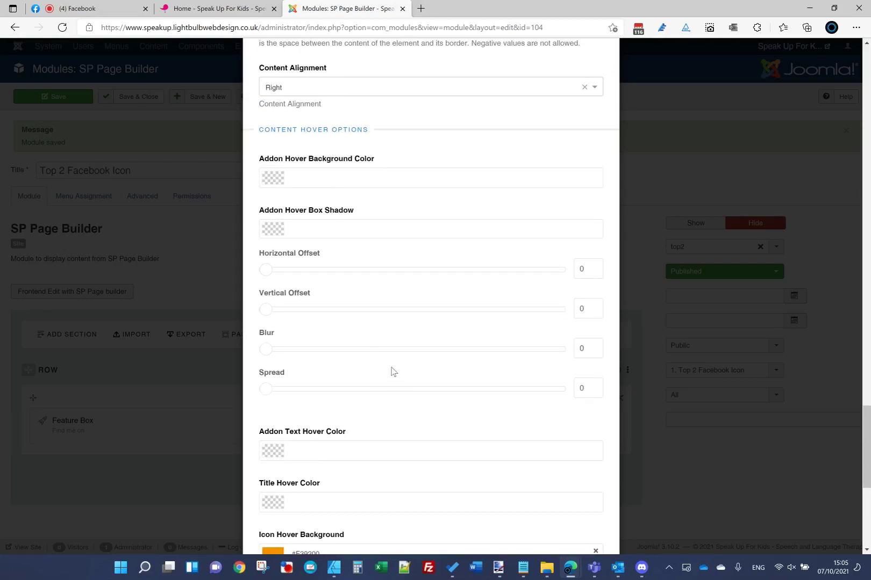
{"action": "scroll", "coordinate": [391, 371], "scroll_direction": "up", "scroll_amount": 4}
{"action": "scroll", "coordinate": [391, 370], "scroll_direction": "down", "scroll_amount": 1}
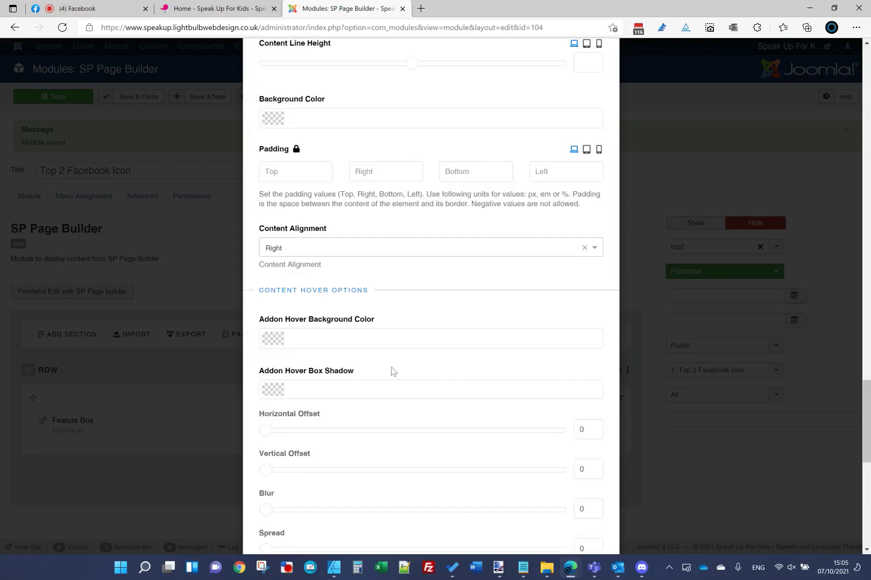
{"action": "scroll", "coordinate": [391, 371], "scroll_direction": "down", "scroll_amount": 2}
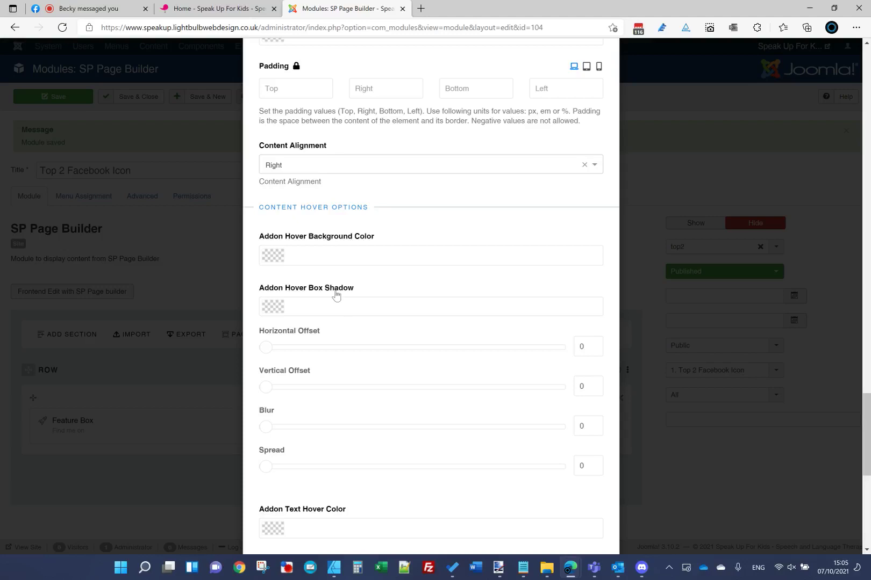
{"action": "scroll", "coordinate": [321, 258], "scroll_direction": "down", "scroll_amount": 6}
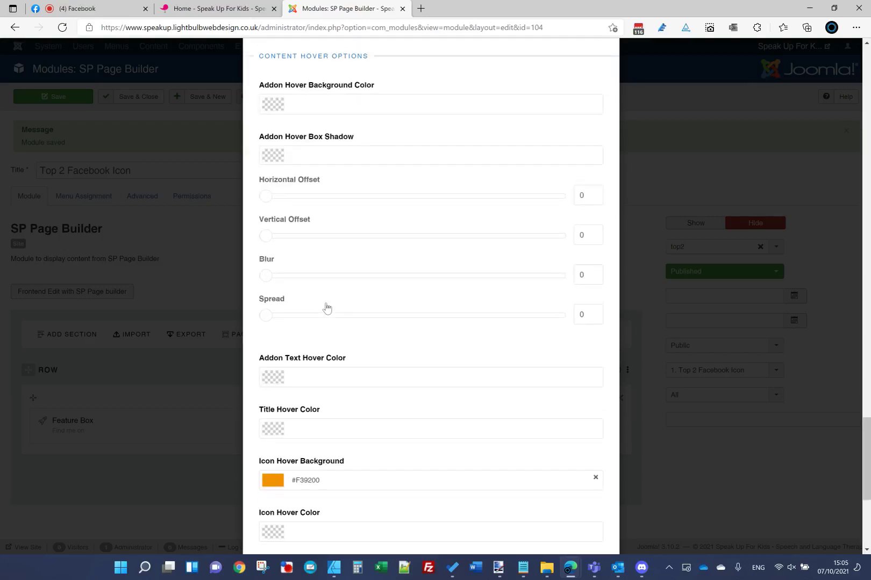
{"action": "scroll", "coordinate": [343, 374], "scroll_direction": "down", "scroll_amount": 2}
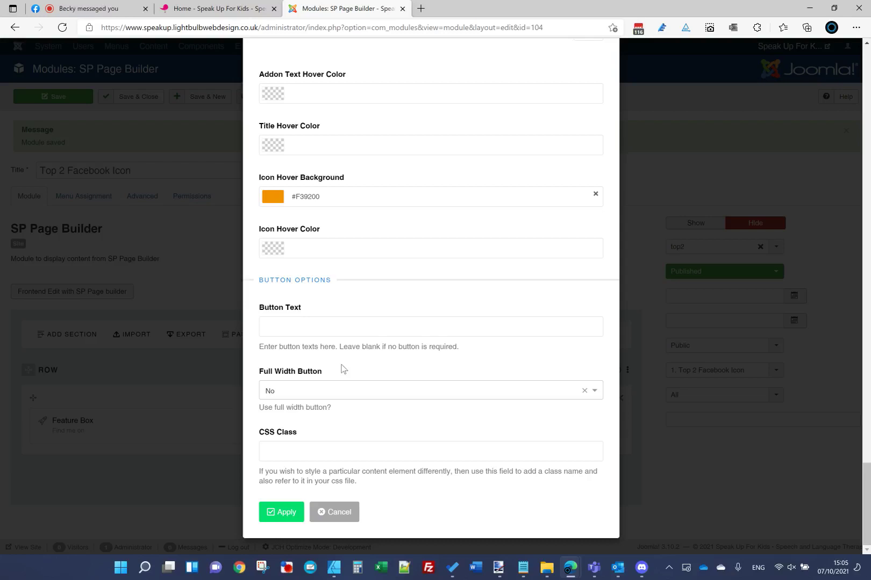
{"action": "scroll", "coordinate": [342, 369], "scroll_direction": "up", "scroll_amount": 2}
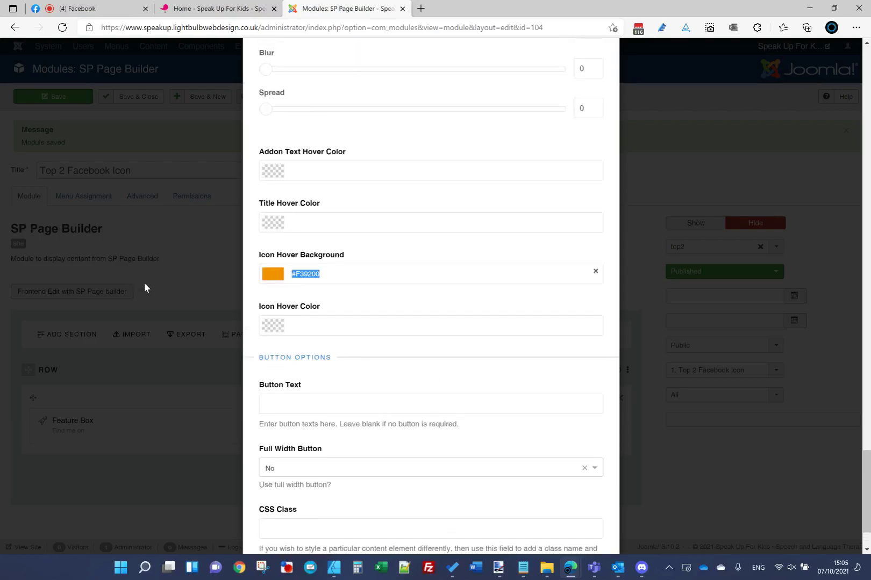
{"action": "key", "text": "BackSpace"}
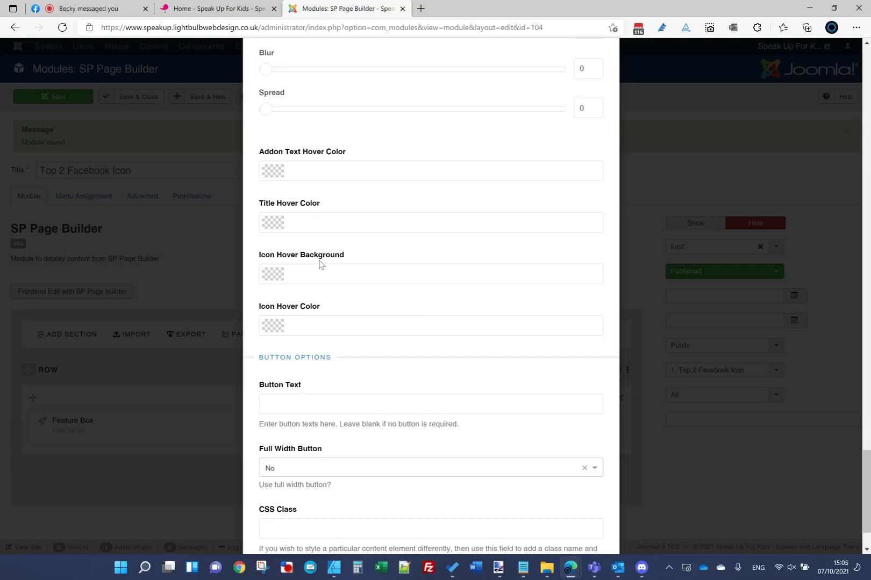
{"action": "type", "text": "#F39200"}
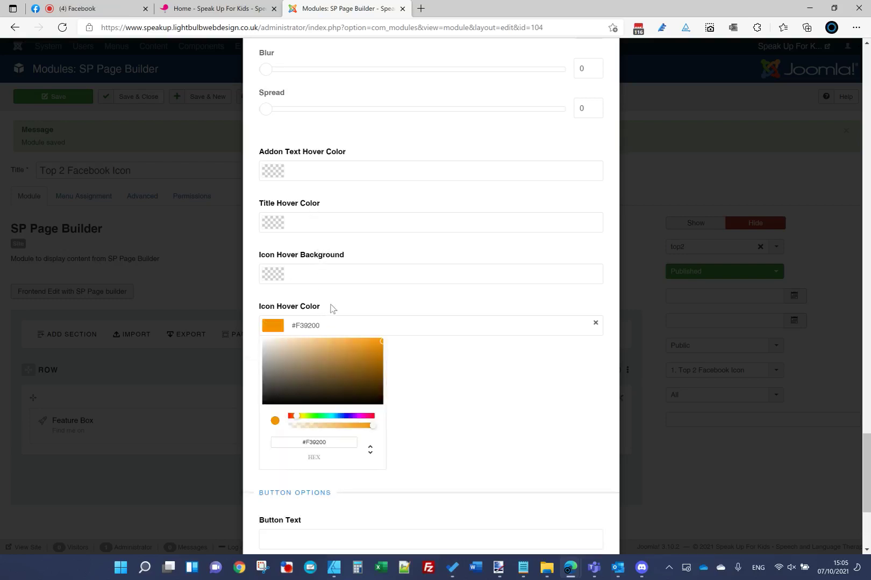
{"action": "left_click", "coordinate": [331, 308]}
Step: Apply the Feature Box addon changes and save the module
{"action": "scroll", "coordinate": [473, 281], "scroll_direction": "up", "scroll_amount": 10}
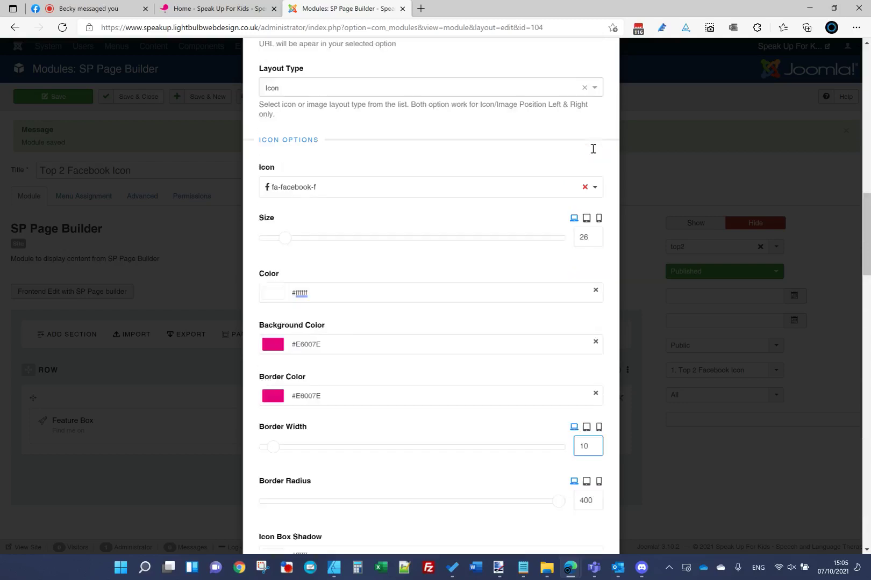
{"action": "scroll", "coordinate": [594, 148], "scroll_direction": "up", "scroll_amount": 10}
{"action": "left_click", "coordinate": [570, 91]}
{"action": "left_click", "coordinate": [37, 100]}
Step: Reload the live homepage to check the hover colour, then reopen the Feature Box settings
{"action": "left_click", "coordinate": [219, 8]}
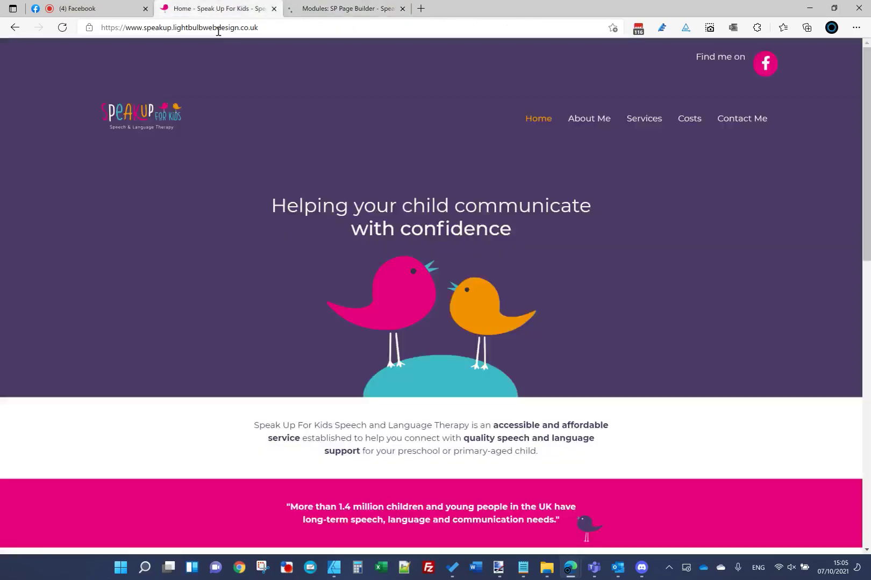
{"action": "left_click", "coordinate": [218, 29]}
{"action": "key", "text": "Return"}
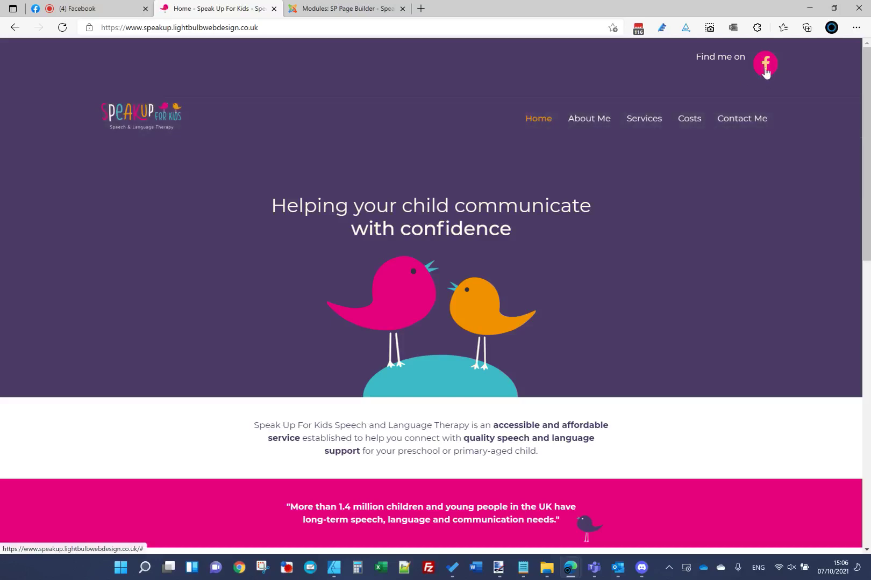
{"action": "left_click", "coordinate": [360, 8]}
{"action": "left_click", "coordinate": [554, 424]}
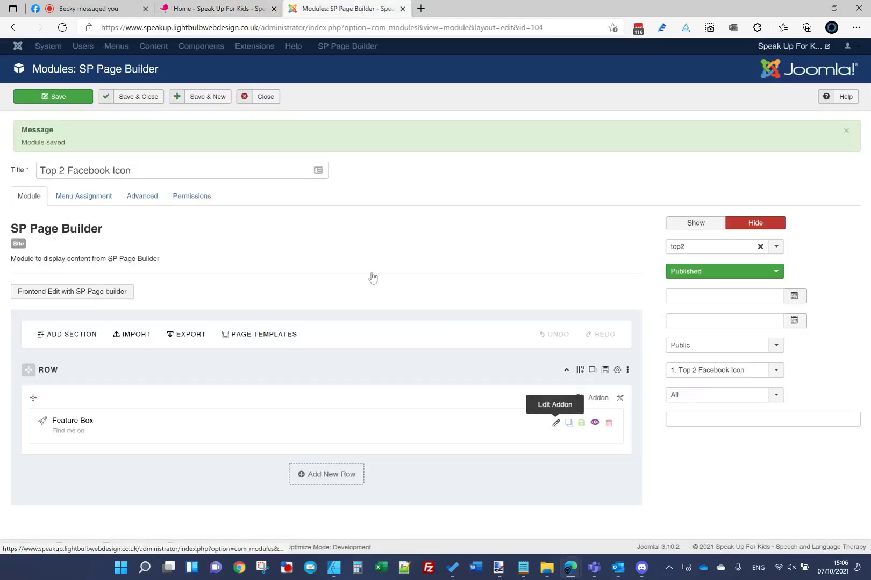
Step: Apply the Feature Box addon settings and reload the live homepage to check the title
{"action": "scroll", "coordinate": [372, 278], "scroll_direction": "down", "scroll_amount": 3}
{"action": "scroll", "coordinate": [373, 277], "scroll_direction": "down", "scroll_amount": 2}
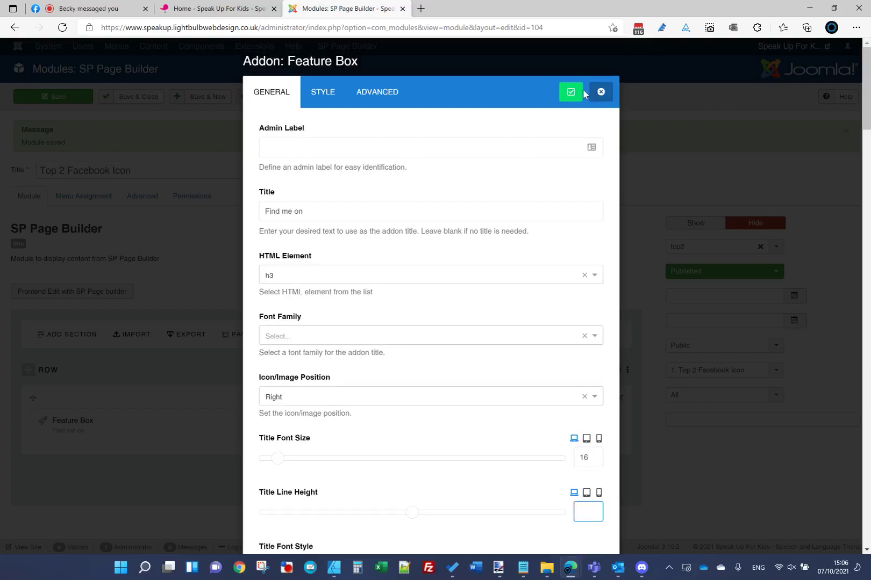
{"action": "left_click", "coordinate": [575, 92]}
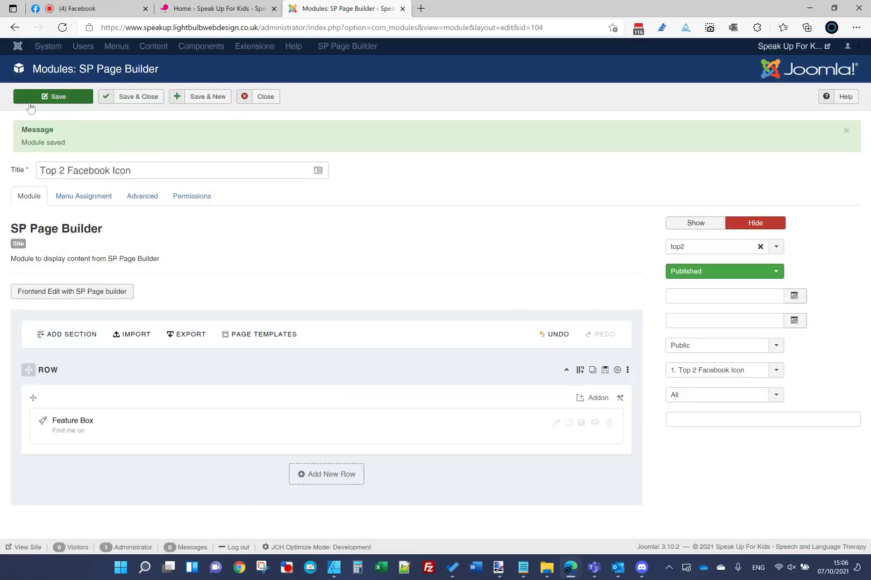
{"action": "left_click", "coordinate": [232, 11]}
{"action": "left_click", "coordinate": [239, 29]}
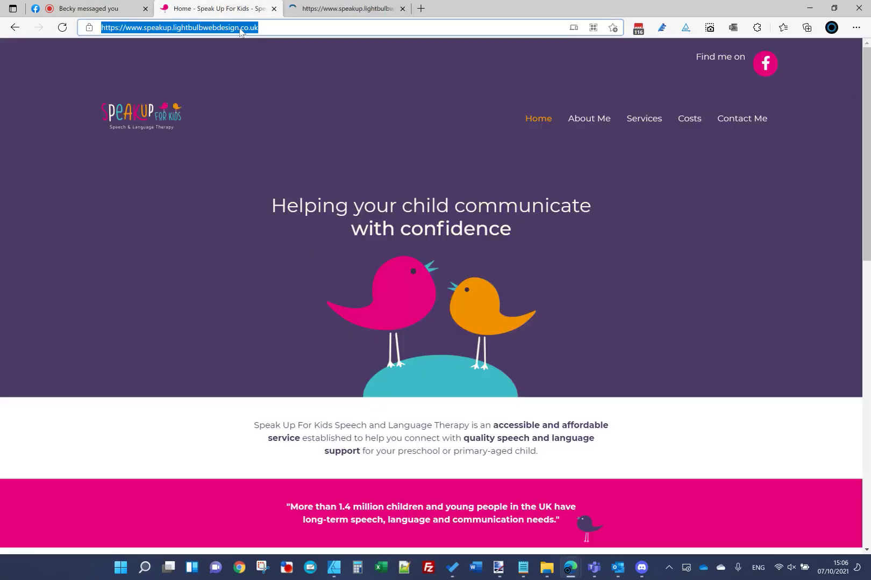
{"action": "key", "text": "Return"}
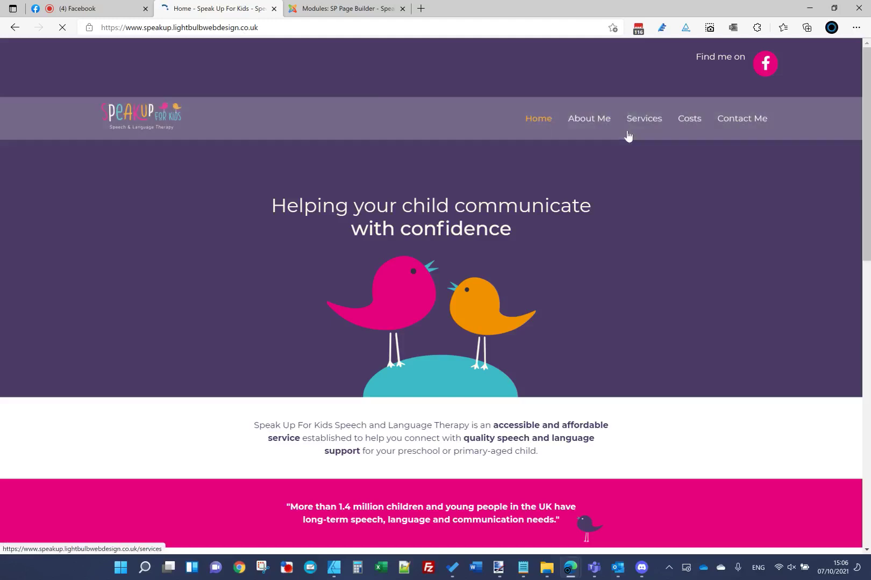
Step: Reopen the Feature Box addon, reapply its settings, and reload the homepage again
{"action": "left_click", "coordinate": [343, 8]}
{"action": "left_click", "coordinate": [555, 426]}
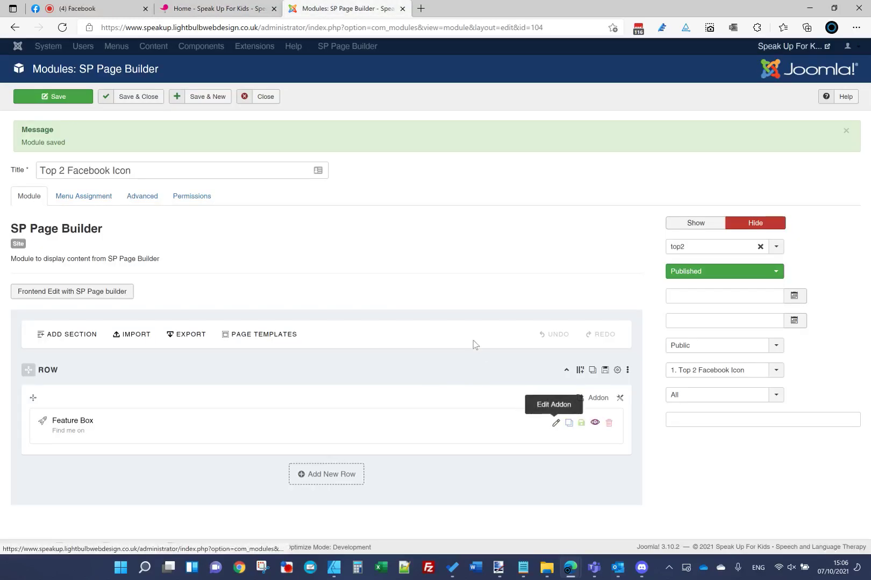
{"action": "scroll", "coordinate": [473, 344], "scroll_direction": "down", "scroll_amount": 6}
{"action": "scroll", "coordinate": [475, 345], "scroll_direction": "down", "scroll_amount": 3}
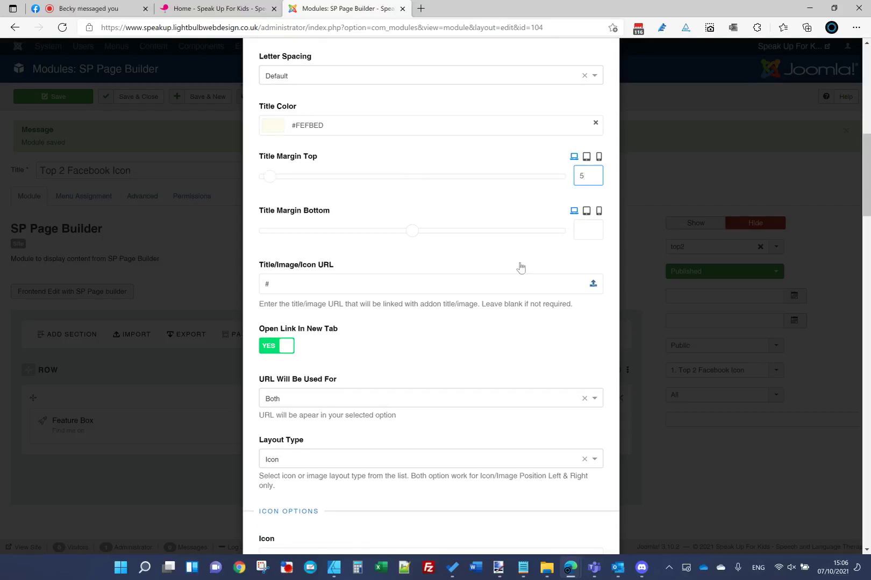
{"action": "scroll", "coordinate": [520, 267], "scroll_direction": "up", "scroll_amount": 10}
{"action": "left_click", "coordinate": [570, 94]}
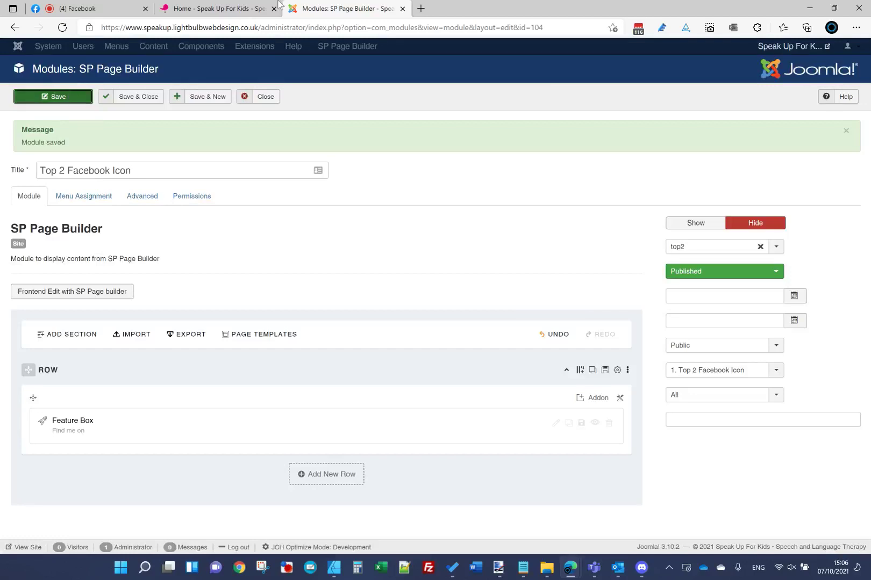
{"action": "left_click", "coordinate": [277, 7]}
{"action": "left_click", "coordinate": [249, 28]}
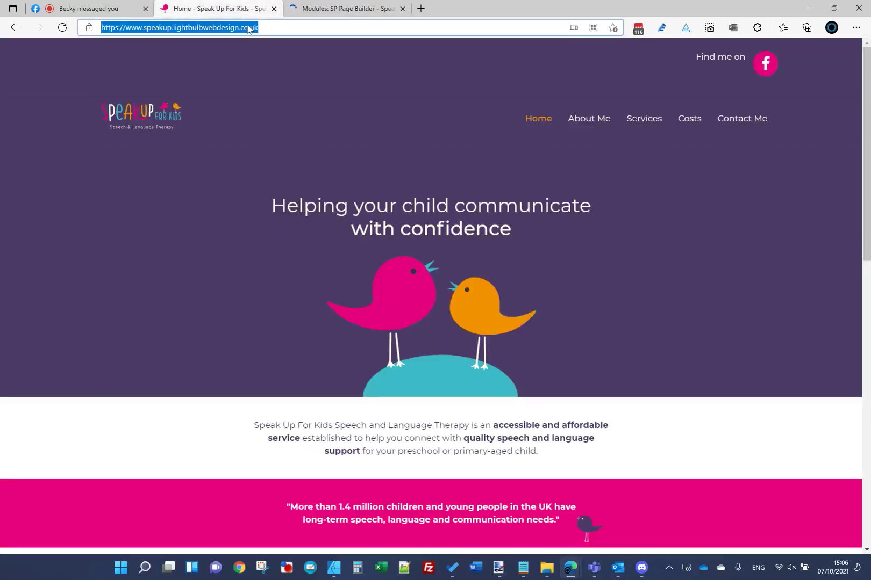
{"action": "key", "text": "Return"}
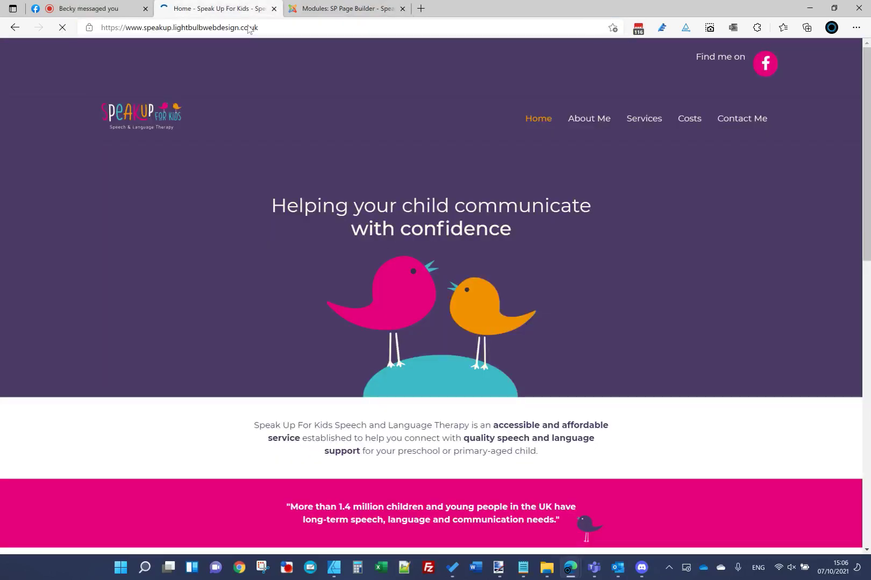
Step: Select the Feature Box Title Margin Top value, apply, and reload the homepage
{"action": "left_click", "coordinate": [344, 9]}
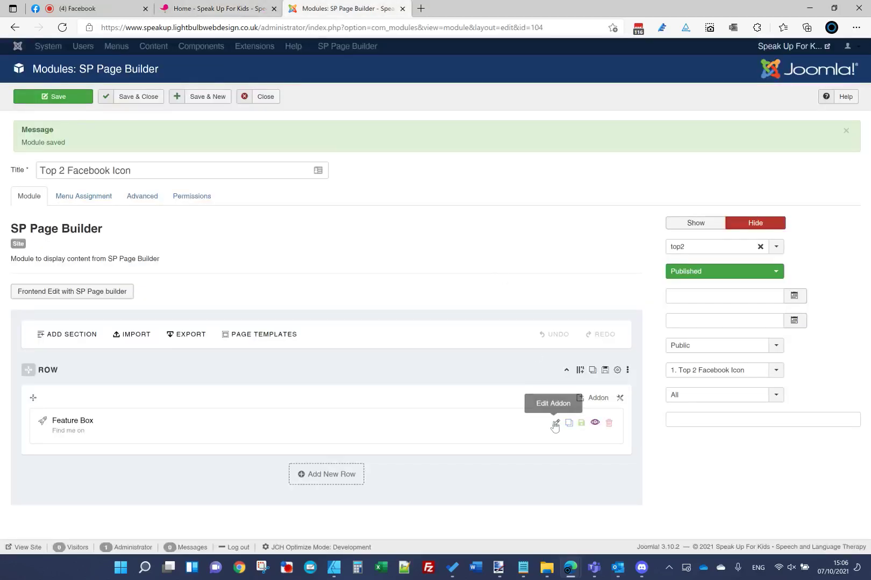
{"action": "left_click", "coordinate": [554, 424]}
{"action": "scroll", "coordinate": [506, 363], "scroll_direction": "down", "scroll_amount": 6}
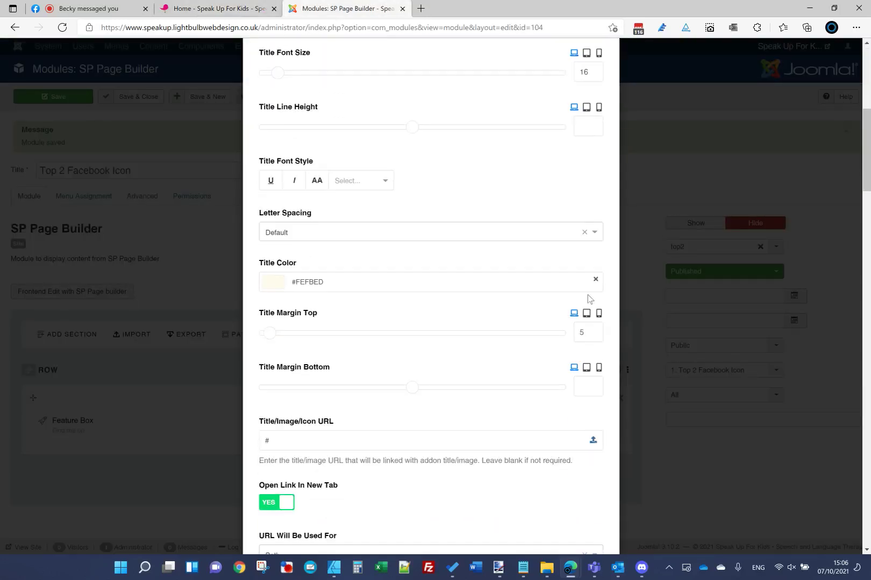
{"action": "key", "text": "Tab"}
{"action": "scroll", "coordinate": [421, 267], "scroll_direction": "up", "scroll_amount": 10}
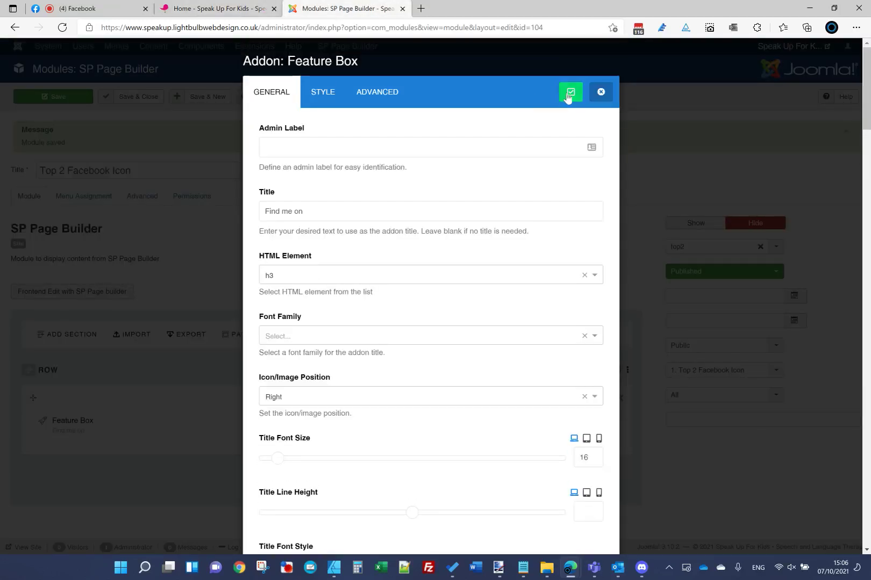
{"action": "left_click", "coordinate": [567, 91]}
{"action": "left_click", "coordinate": [189, 15]}
{"action": "left_click", "coordinate": [197, 28]}
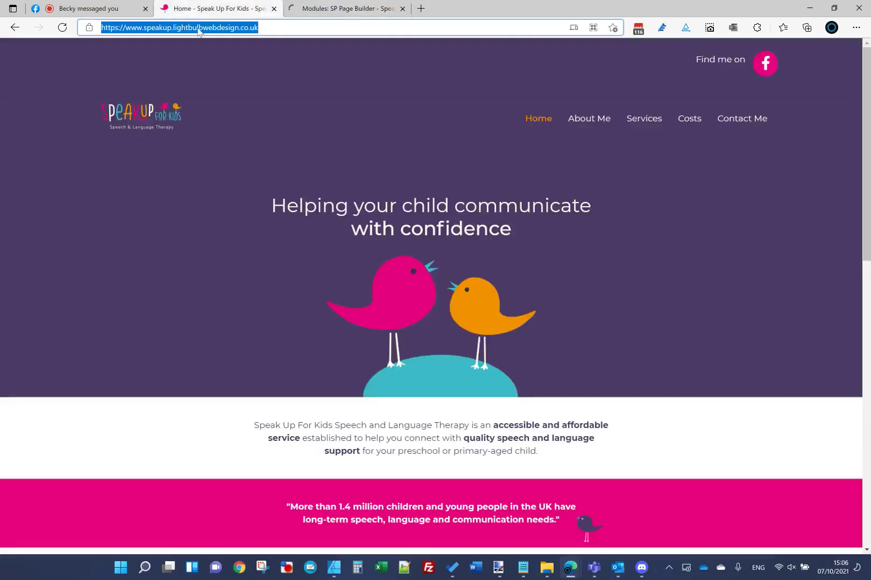
{"action": "key", "text": "Return"}
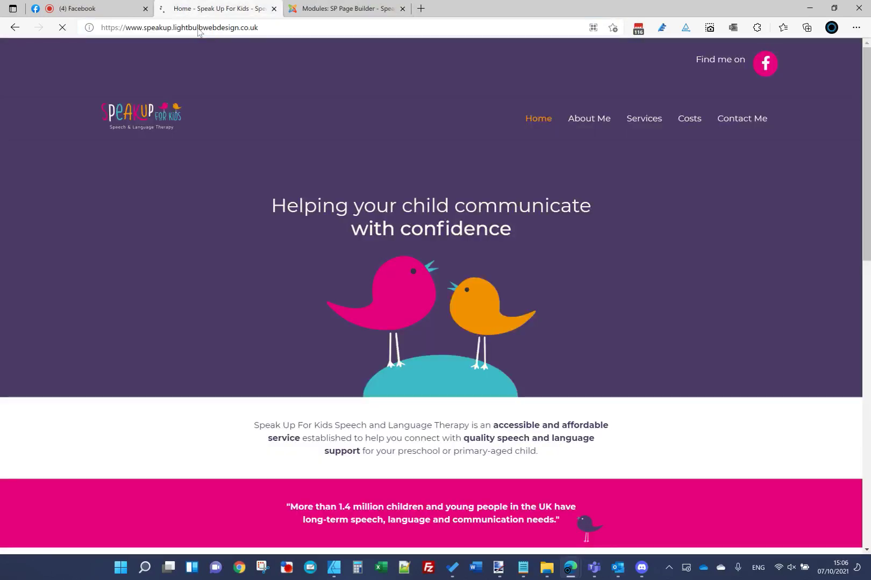
Step: Try a Title Margin Top of 12 on the Feature Box, apply, and reload the site
{"action": "left_click", "coordinate": [344, 8]}
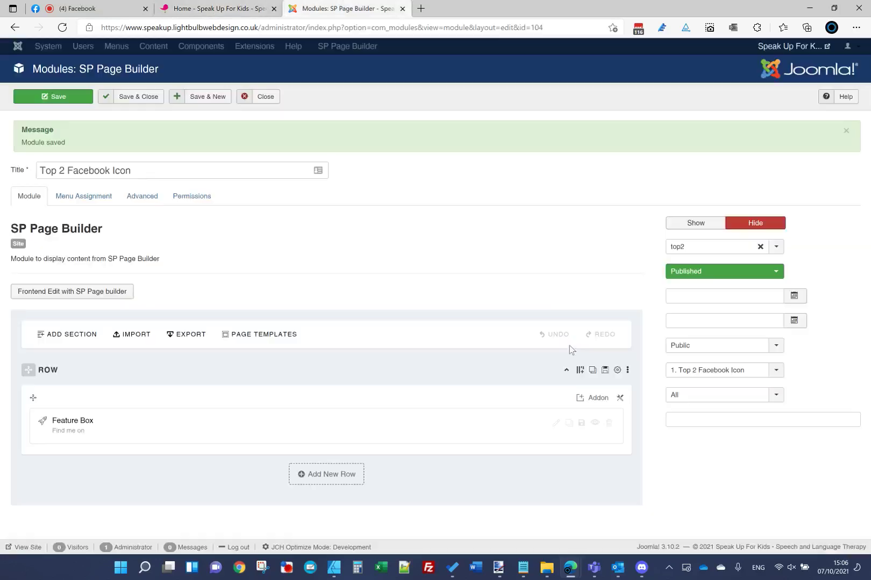
{"action": "left_click", "coordinate": [556, 423]}
{"action": "scroll", "coordinate": [515, 356], "scroll_direction": "down", "scroll_amount": 5}
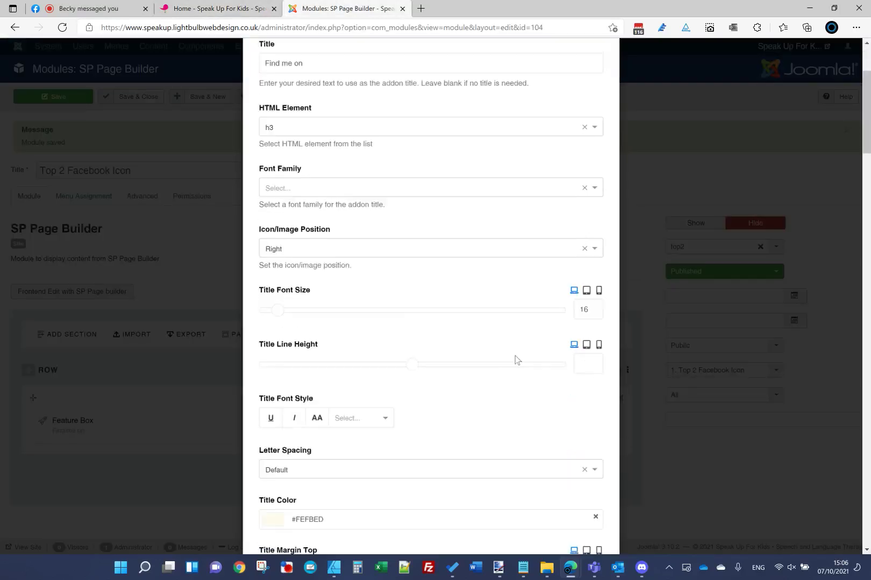
{"action": "scroll", "coordinate": [534, 373], "scroll_direction": "down", "scroll_amount": 3}
{"action": "left_click", "coordinate": [588, 329]}
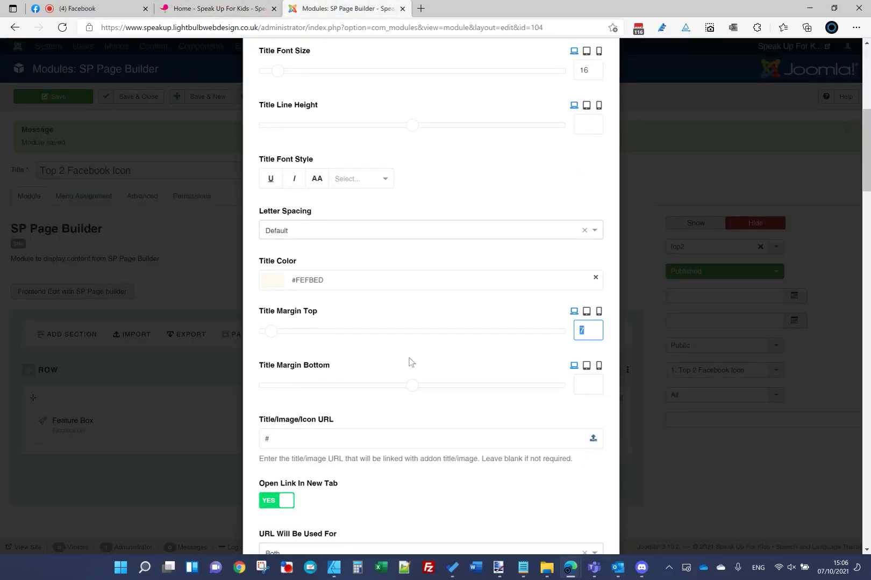
{"action": "type", "text": "12"}
{"action": "scroll", "coordinate": [457, 258], "scroll_direction": "up", "scroll_amount": 10}
{"action": "left_click", "coordinate": [566, 92]}
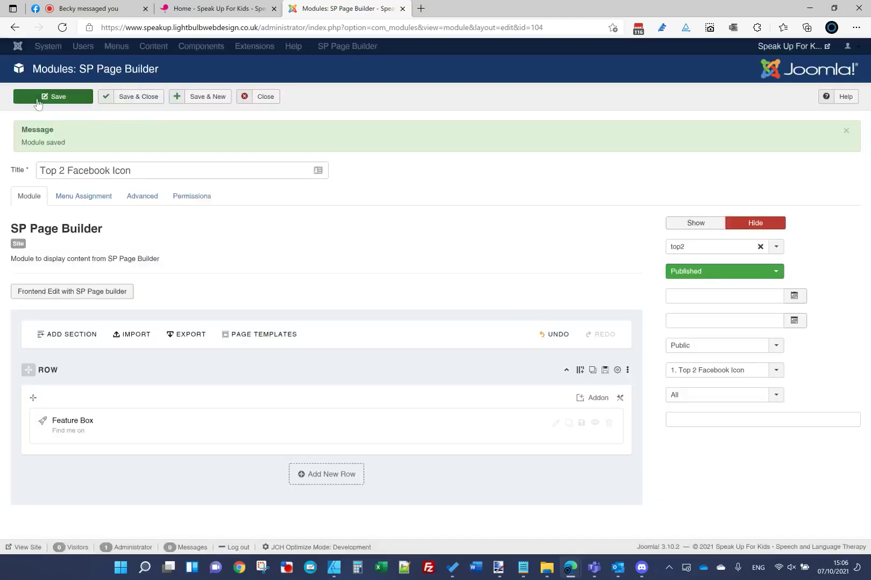
{"action": "left_click", "coordinate": [189, 6]}
{"action": "left_click", "coordinate": [221, 28]}
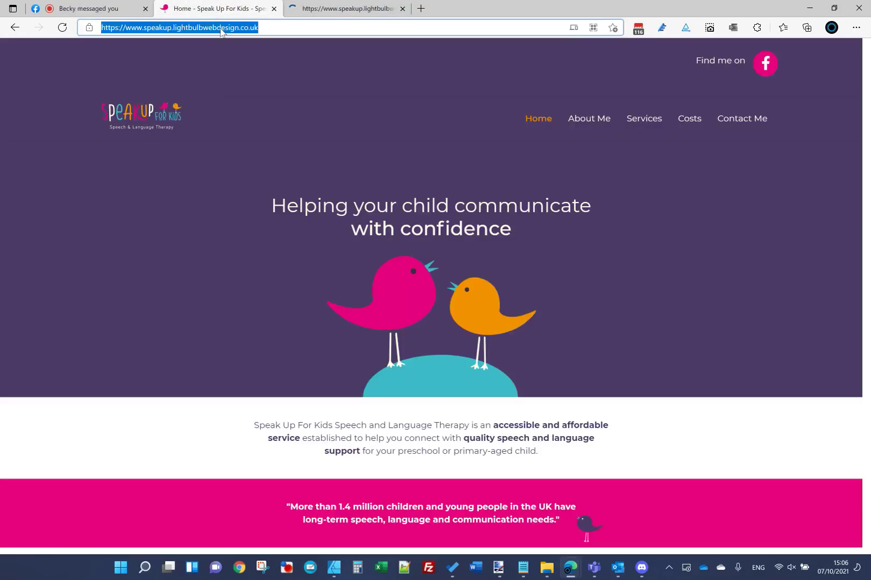
{"action": "key", "text": "Return"}
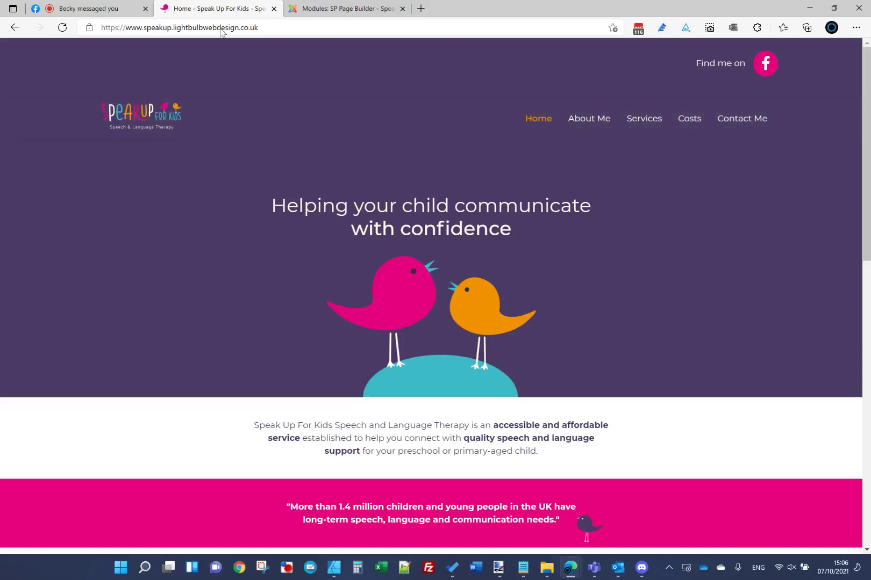
Step: Adjust the Feature Box Title Margin Top to 13, apply, and reload the site
{"action": "left_click", "coordinate": [346, 8]}
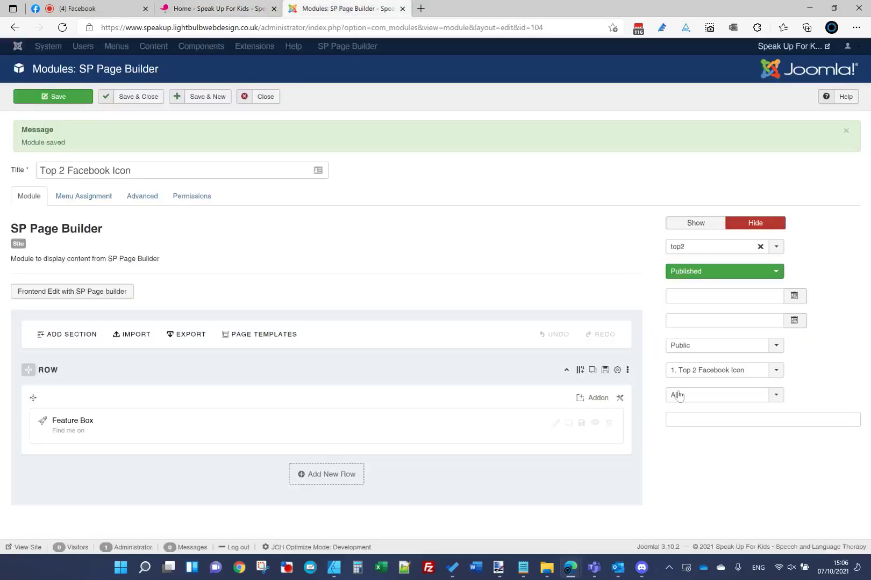
{"action": "left_click", "coordinate": [556, 425]}
{"action": "scroll", "coordinate": [461, 348], "scroll_direction": "down", "scroll_amount": 5}
{"action": "left_click", "coordinate": [587, 406]}
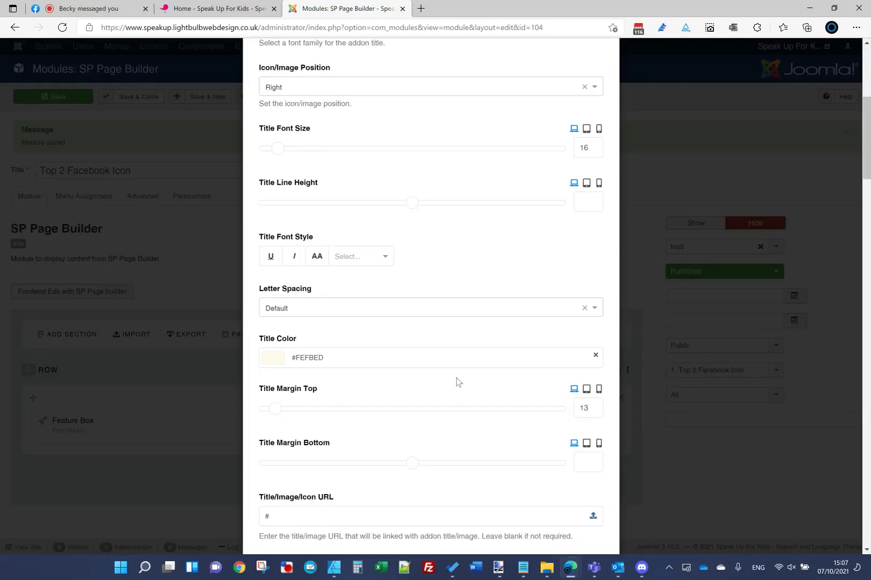
{"action": "scroll", "coordinate": [457, 382], "scroll_direction": "up", "scroll_amount": 10}
{"action": "left_click", "coordinate": [577, 91]}
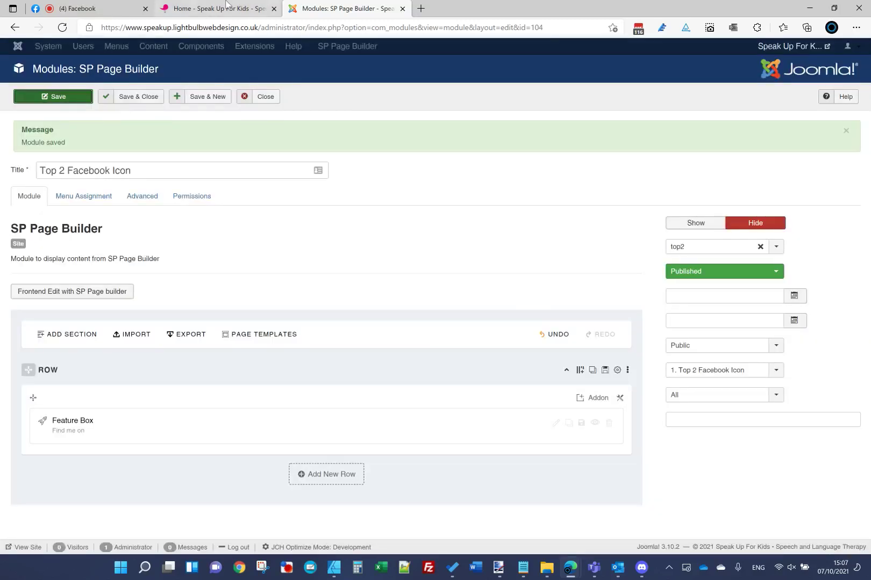
{"action": "left_click", "coordinate": [226, 7]}
{"action": "left_click", "coordinate": [227, 27]}
{"action": "key", "text": "Return"}
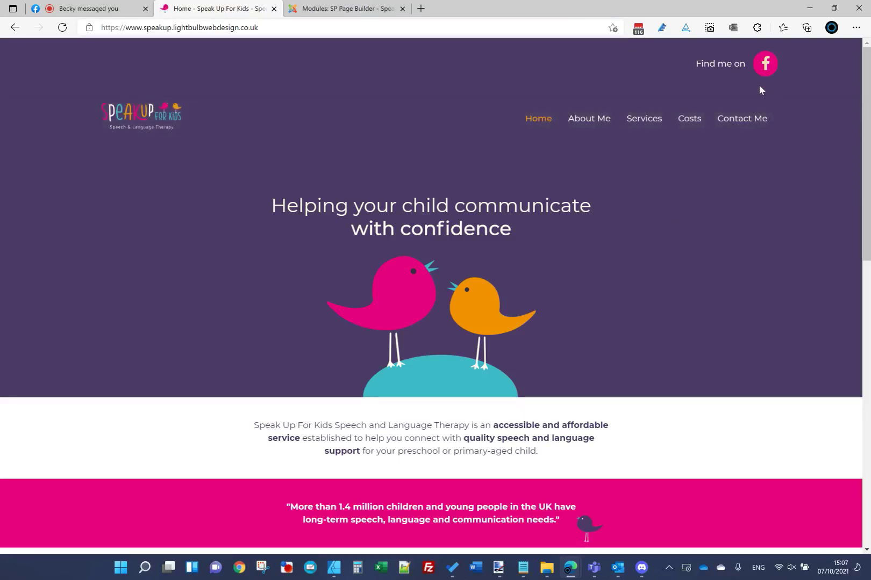
Step: Inspect the site header in developer tools, then reapply the Feature Box settings and return to the site
{"action": "right_click", "coordinate": [759, 86]}
{"action": "left_click", "coordinate": [679, 272]}
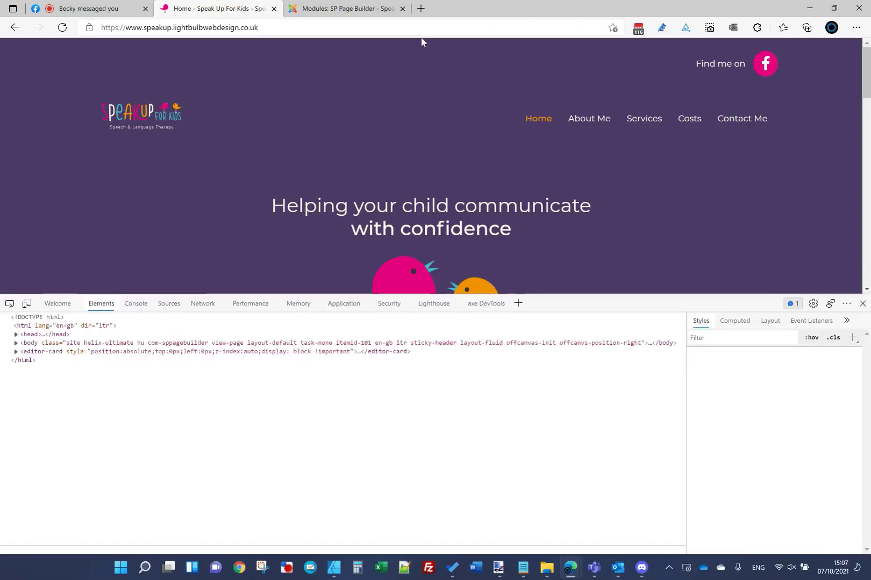
{"action": "left_click", "coordinate": [344, 8]}
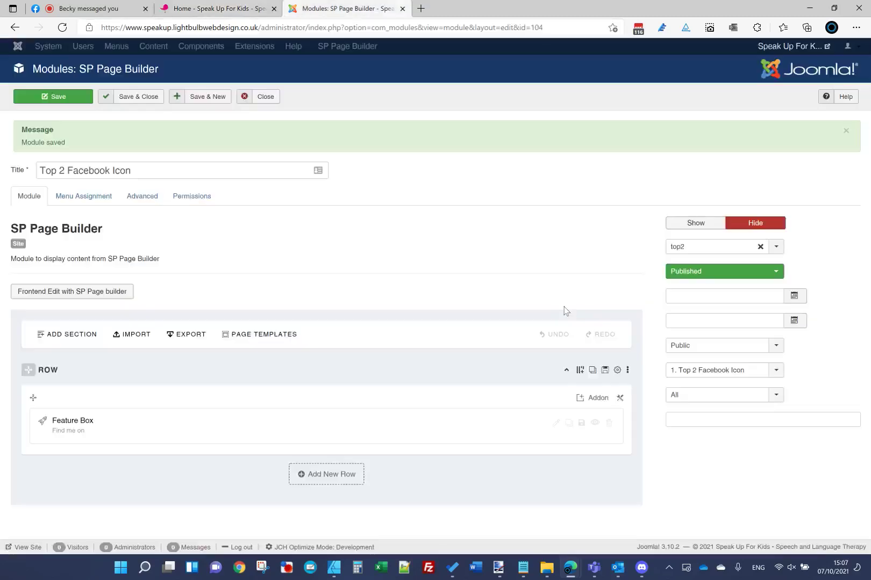
{"action": "left_click", "coordinate": [555, 423]}
{"action": "scroll", "coordinate": [352, 314], "scroll_direction": "down", "scroll_amount": 7}
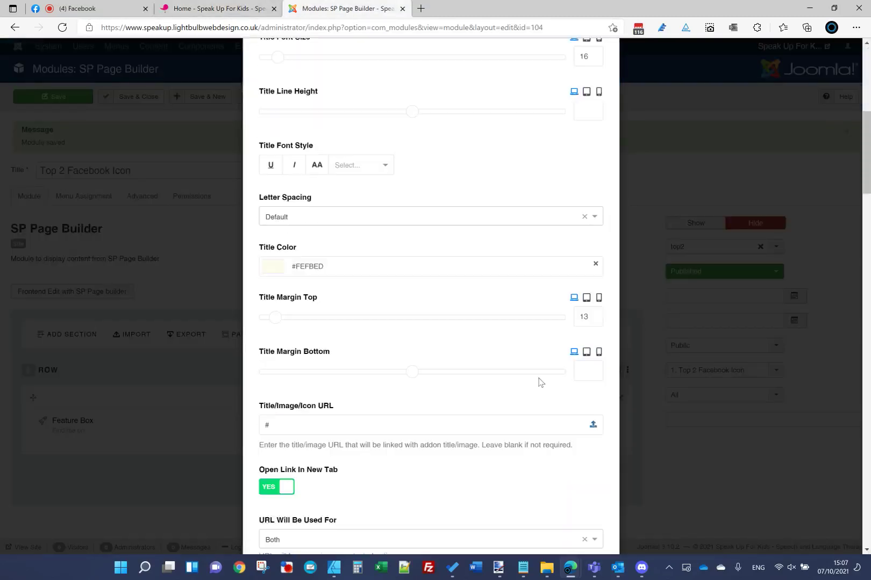
{"action": "scroll", "coordinate": [540, 382], "scroll_direction": "down", "scroll_amount": 1}
{"action": "scroll", "coordinate": [516, 264], "scroll_direction": "up", "scroll_amount": 9}
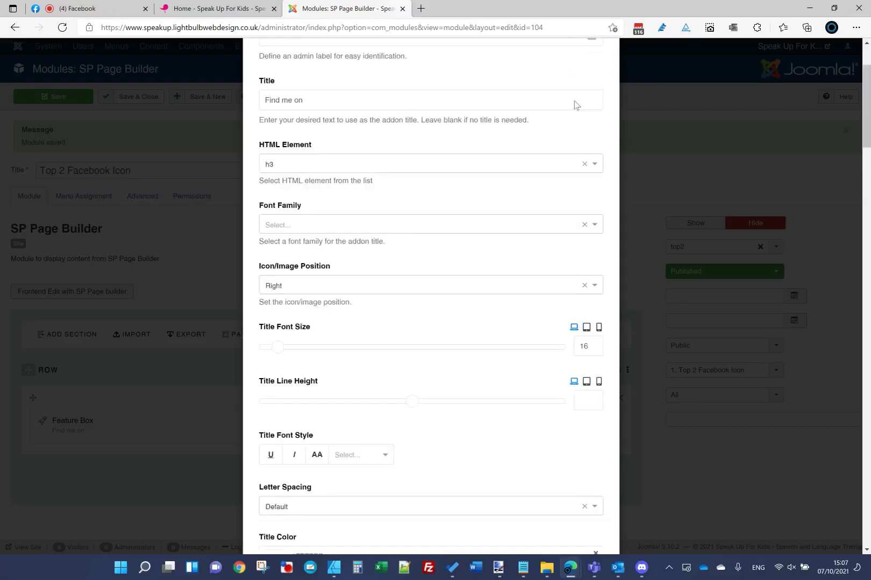
{"action": "left_click", "coordinate": [569, 92]}
{"action": "left_click", "coordinate": [219, 4]}
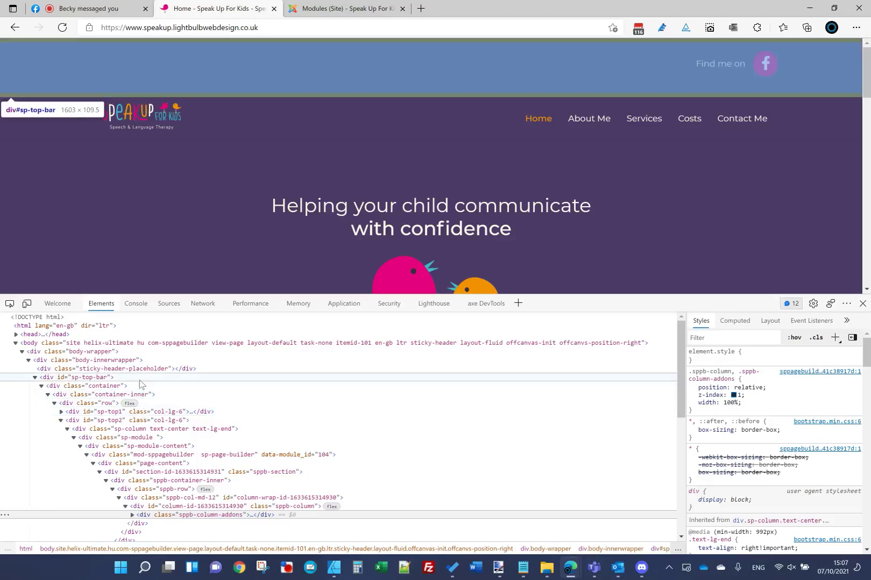
Step: Select div#sp-top-bar and toggle its padding off and on to preview the difference
{"action": "left_click", "coordinate": [141, 378]}
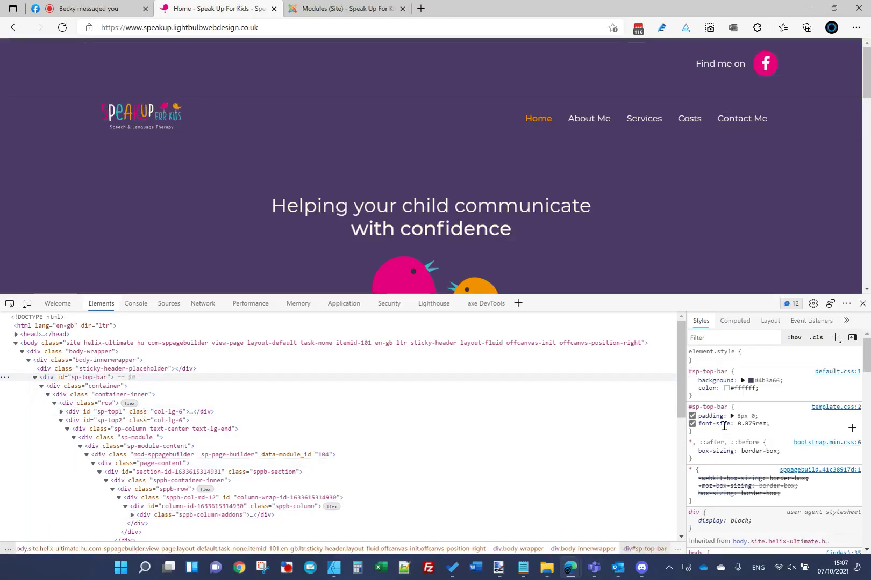
{"action": "left_click", "coordinate": [692, 416]}
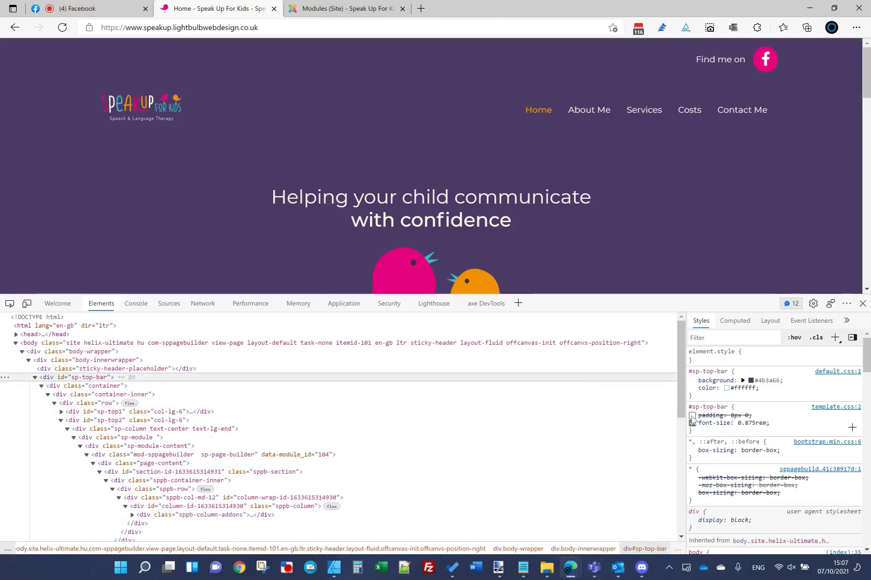
{"action": "left_click", "coordinate": [692, 416]}
{"action": "scroll", "coordinate": [752, 505], "scroll_direction": "down", "scroll_amount": 2}
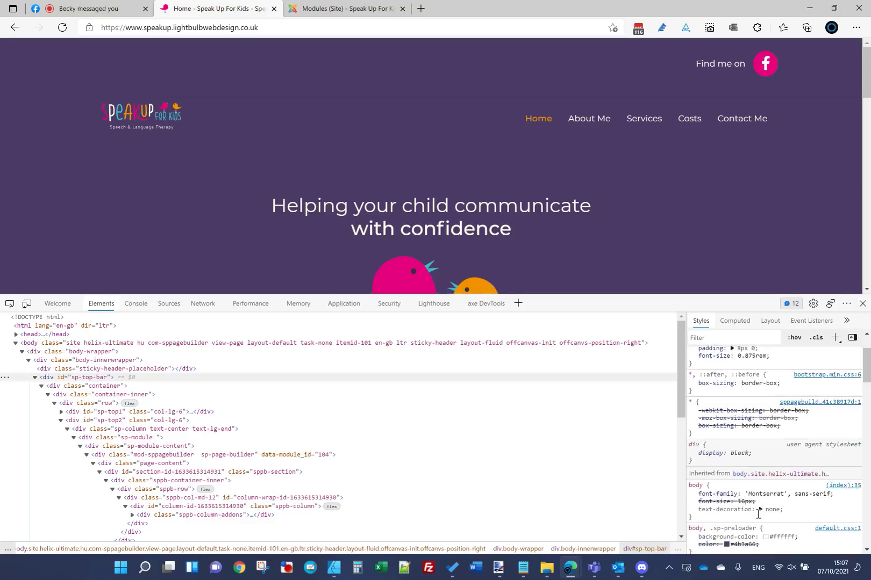
{"action": "scroll", "coordinate": [758, 517], "scroll_direction": "up", "scroll_amount": 2}
Step: Change the #sp-top-bar padding to 0 and return to the Joomla modules list
{"action": "double_click", "coordinate": [736, 416]}
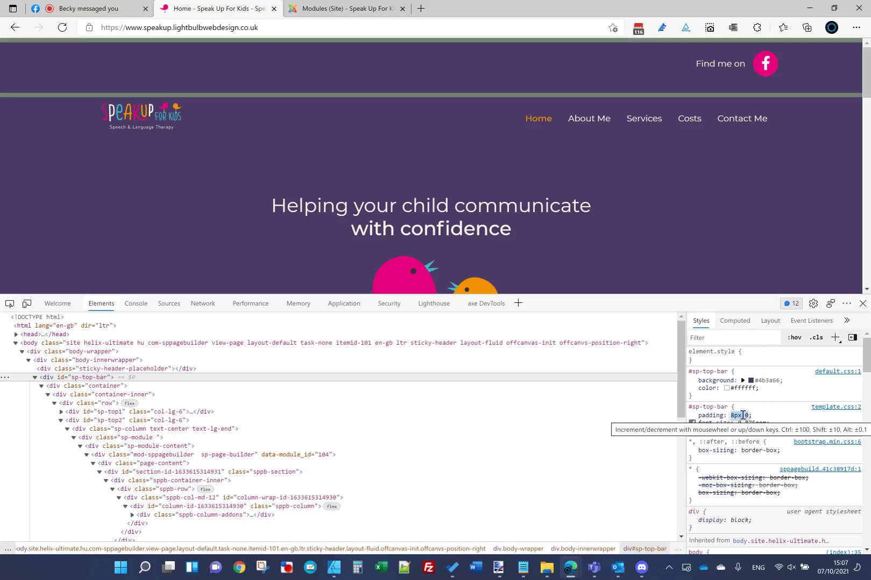
{"action": "type", "text": "0"}
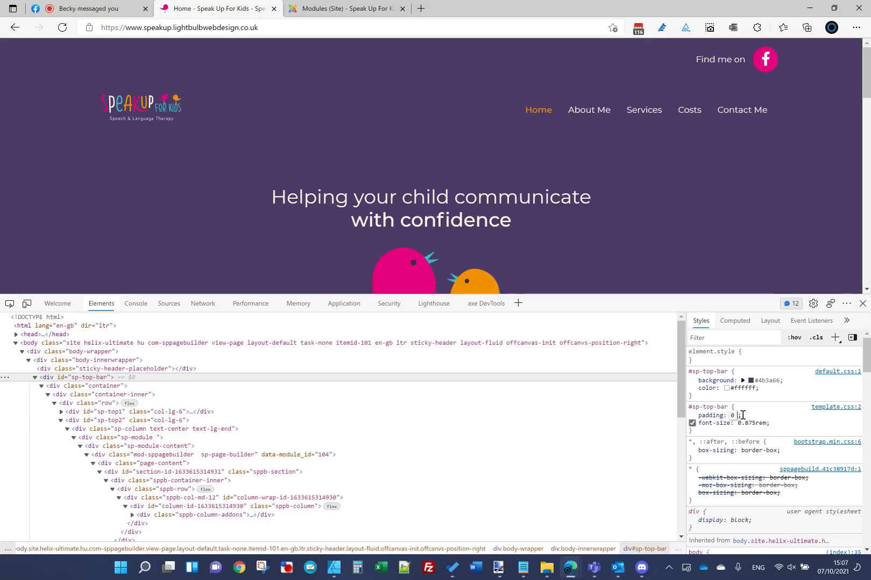
{"action": "key", "text": "BackSpace"}
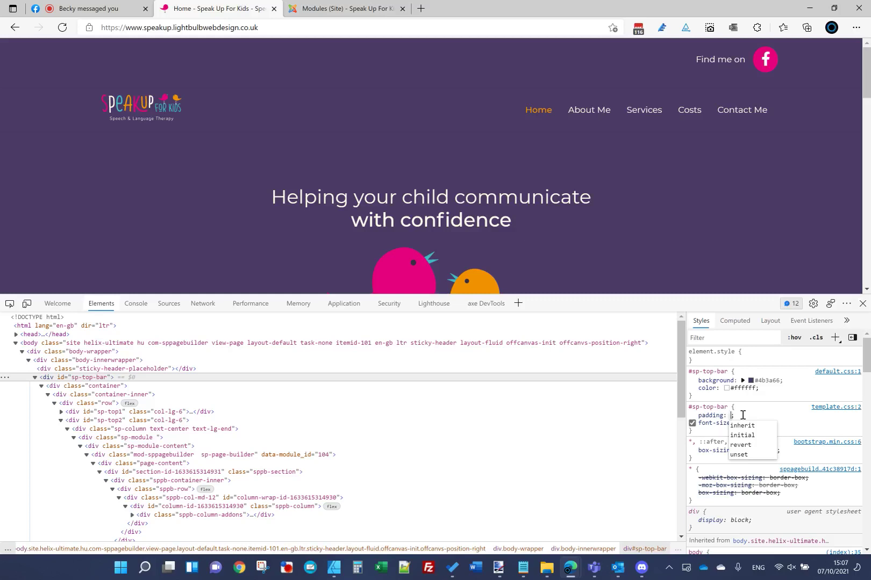
{"action": "type", "text": "0"}
{"action": "key", "text": "Tab"}
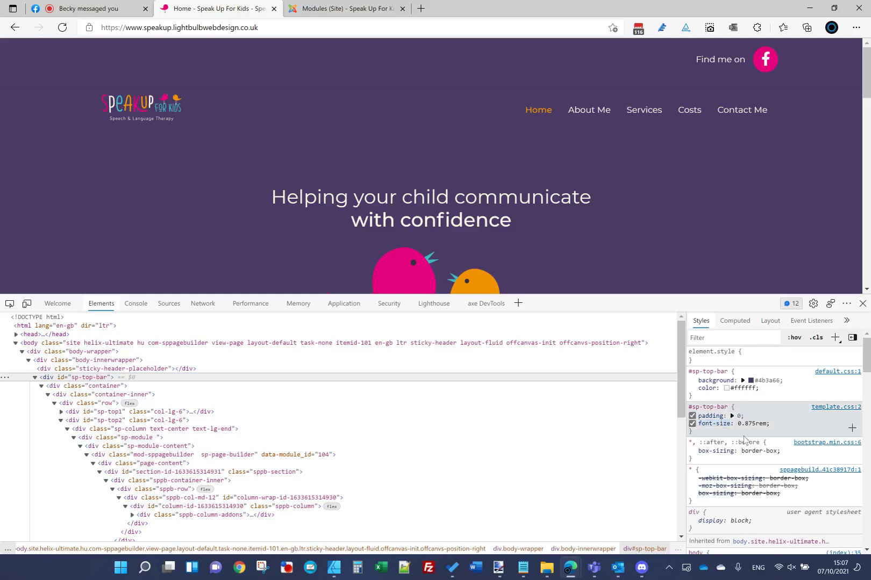
{"action": "scroll", "coordinate": [749, 462], "scroll_direction": "down", "scroll_amount": 1}
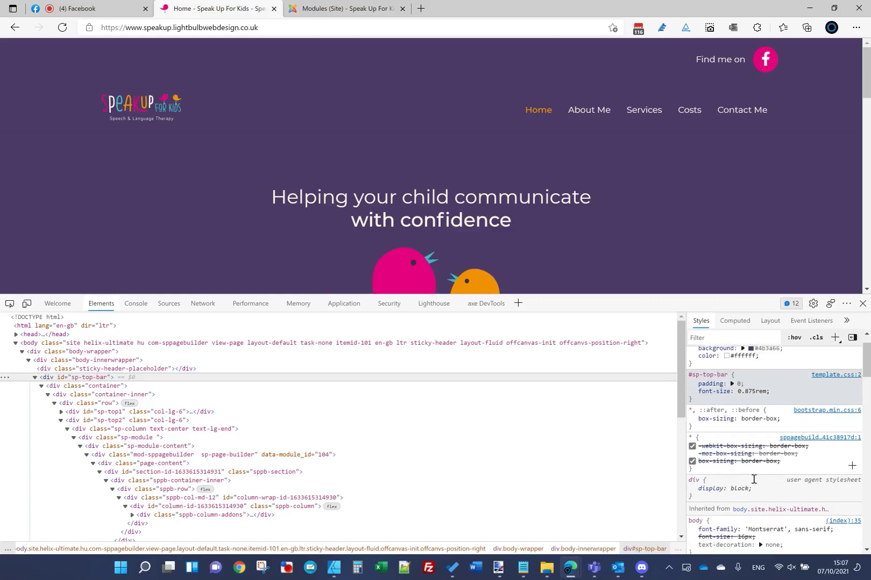
{"action": "left_click", "coordinate": [363, 10]}
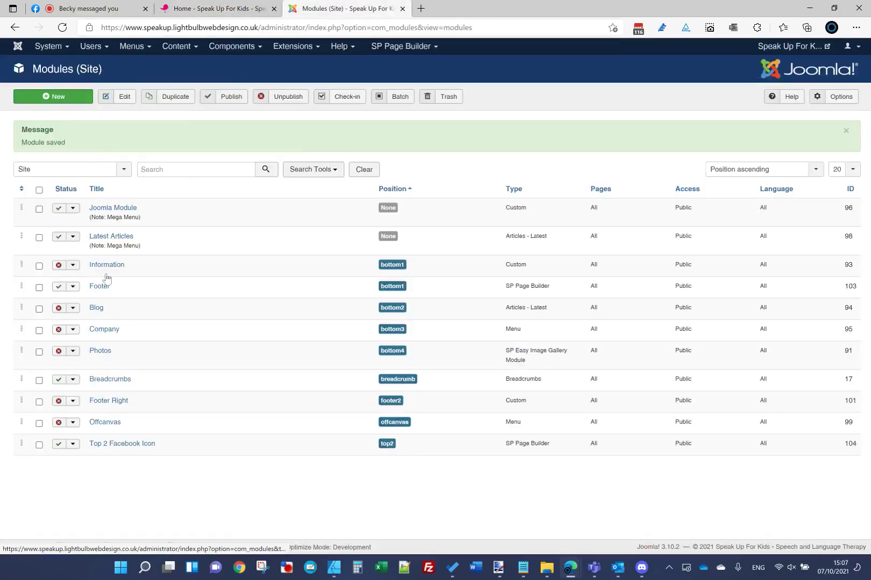
Step: In Top 2 Facebook Icon's Feature Box style settings, link and clear all four margins, then apply
{"action": "left_click", "coordinate": [108, 443]}
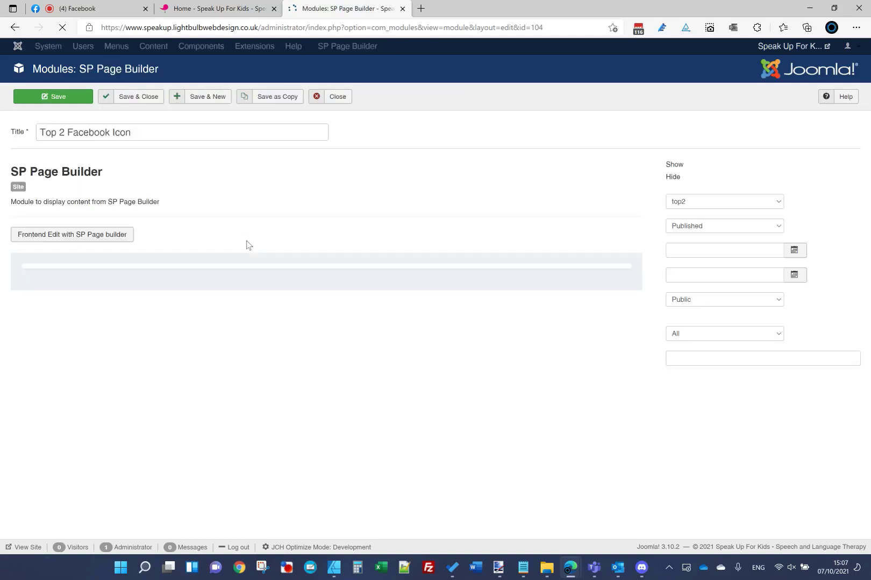
{"action": "left_click", "coordinate": [554, 387]}
{"action": "left_click", "coordinate": [322, 91]}
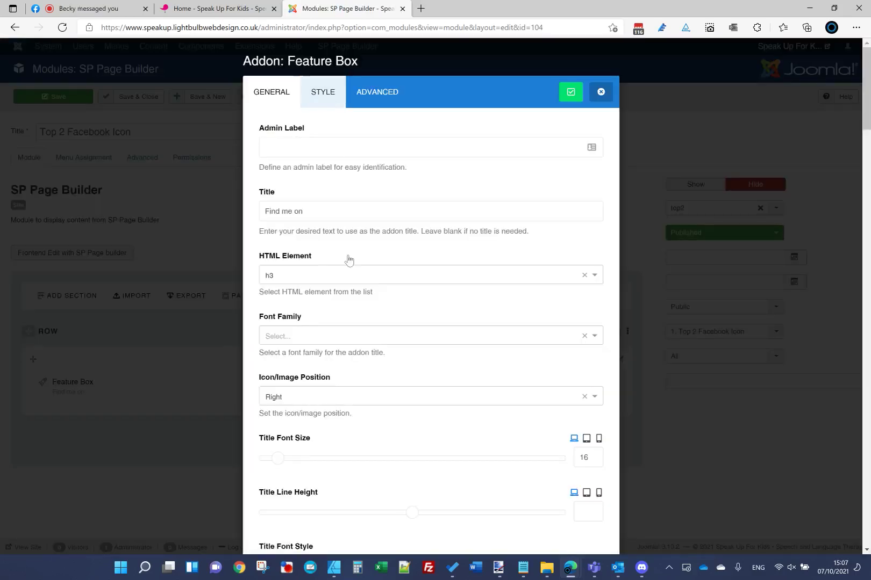
{"action": "scroll", "coordinate": [389, 437], "scroll_direction": "down", "scroll_amount": 5}
{"action": "left_click", "coordinate": [281, 329]}
{"action": "left_click", "coordinate": [291, 307]}
{"action": "key", "text": "ctrl+a"}
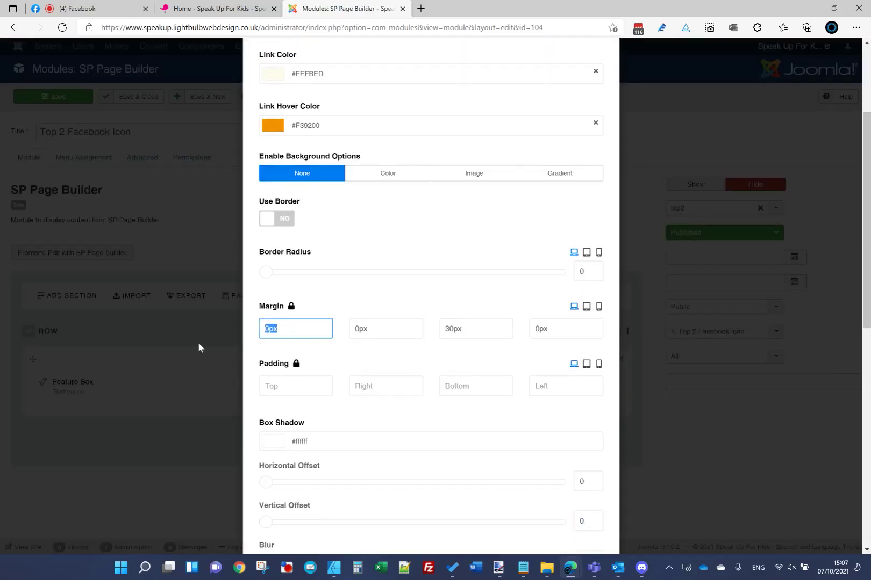
{"action": "key", "text": "BackSpace"}
{"action": "scroll", "coordinate": [583, 165], "scroll_direction": "up", "scroll_amount": 1}
{"action": "scroll", "coordinate": [583, 164], "scroll_direction": "up", "scroll_amount": 2}
{"action": "left_click", "coordinate": [568, 91]}
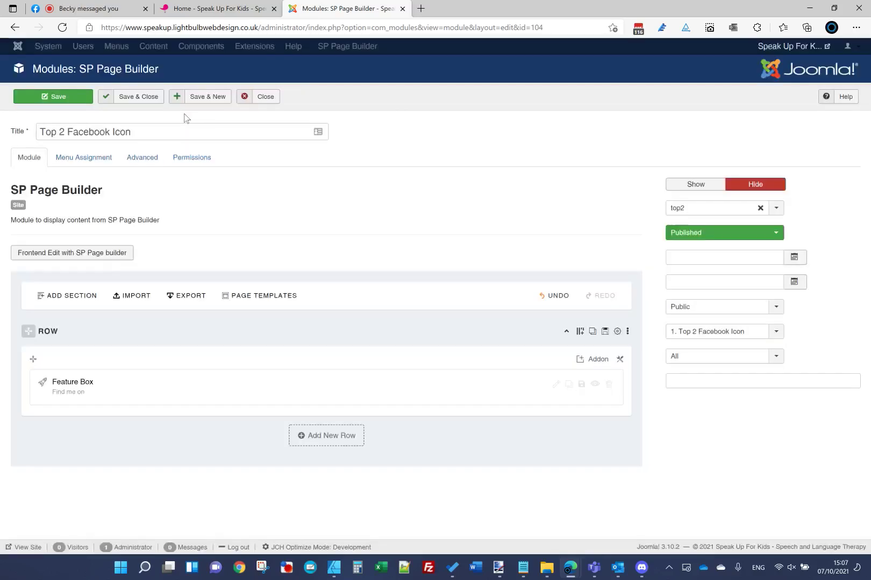
Step: Save and close the module, then select the live site's address to reload it
{"action": "left_click", "coordinate": [137, 97]}
{"action": "left_click", "coordinate": [218, 8]}
{"action": "left_click", "coordinate": [237, 25]}
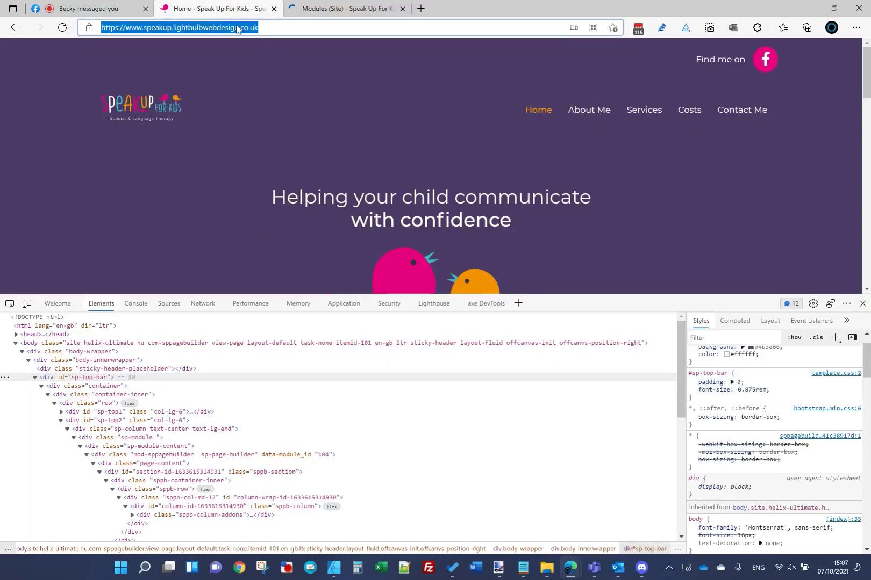
Step: Reload the site and set the #sp-top-bar padding in DevTools to 0 0 12px 0
{"action": "key", "text": "Return"}
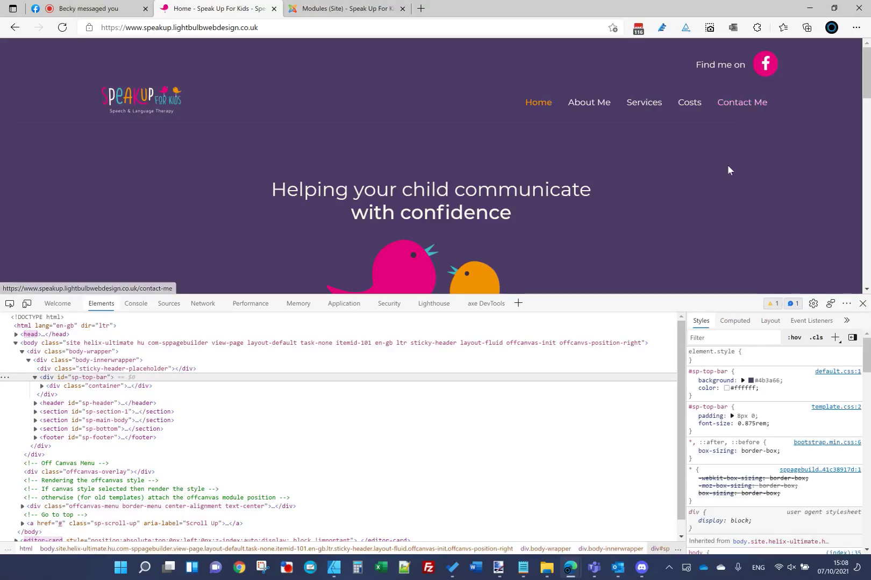
{"action": "left_click", "coordinate": [714, 396]}
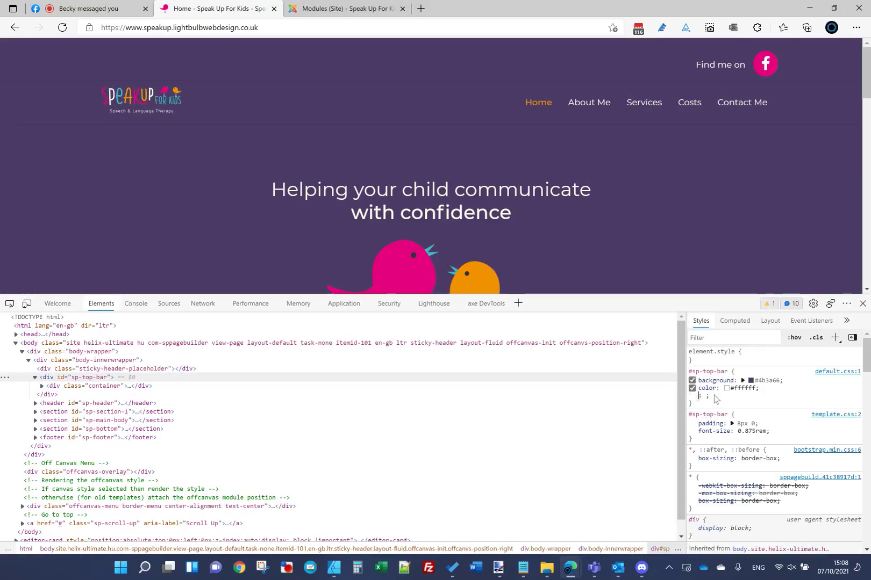
{"action": "key", "text": "Escape"}
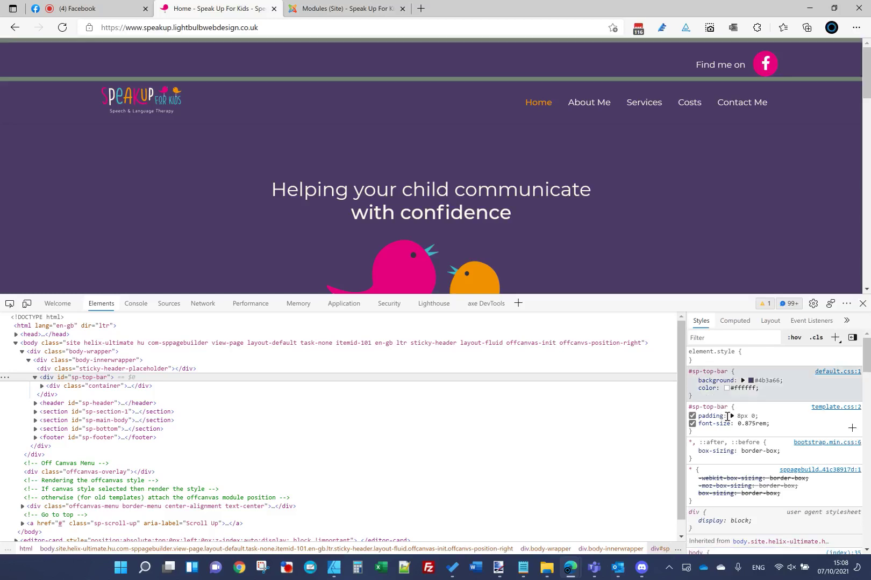
{"action": "left_click", "coordinate": [742, 415]}
{"action": "type", "text": "0"}
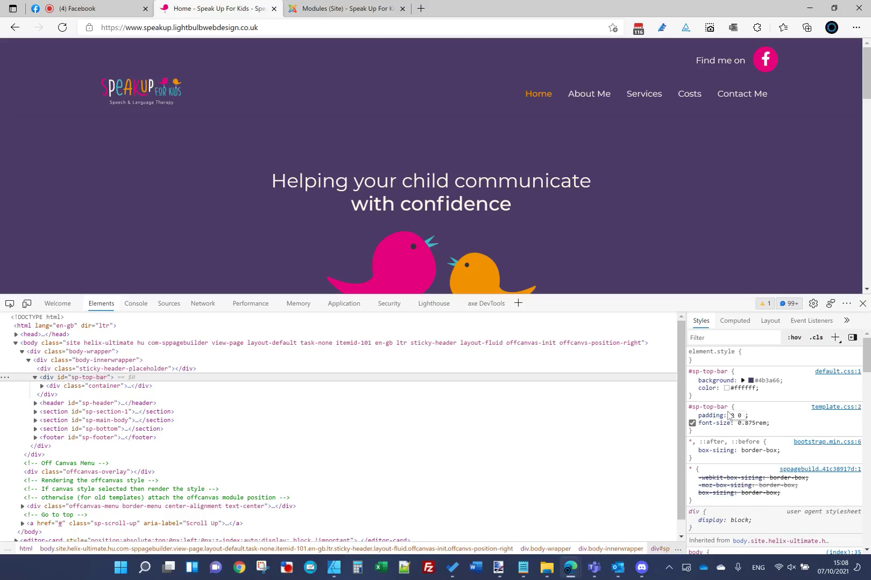
{"action": "type", "text": "0 8px"}
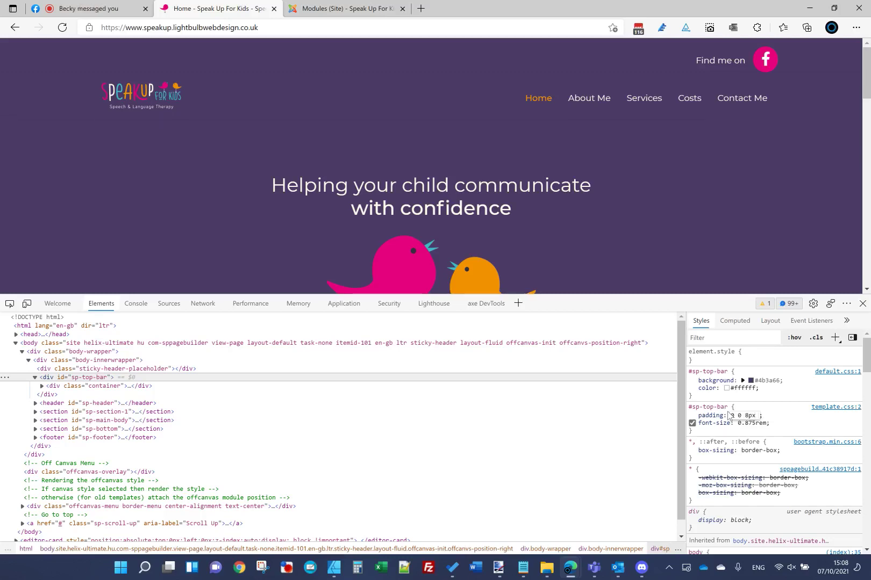
{"action": "key", "text": "BackSpace"}
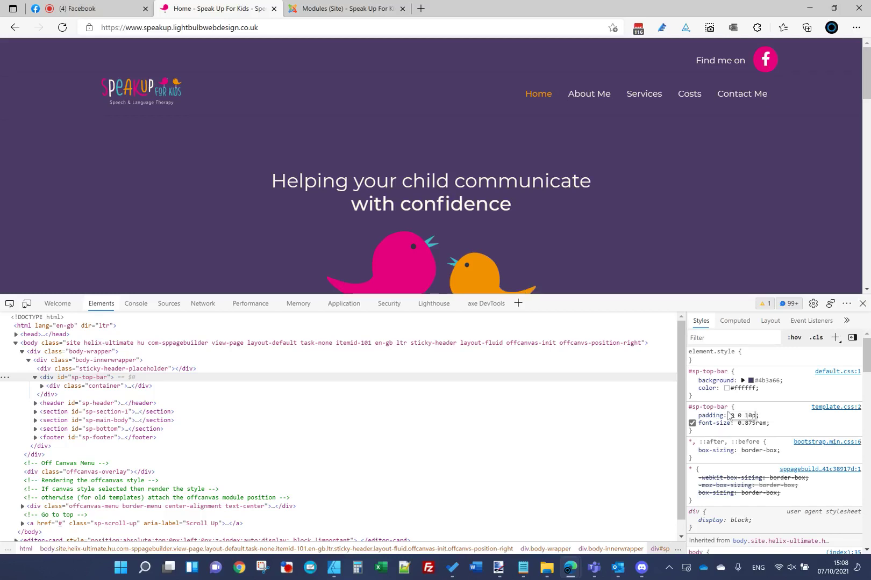
{"action": "type", "text": "x"}
{"action": "key", "text": "BackSpace"}
{"action": "key", "text": "BackSpace"}
{"action": "type", "text": "x -"}
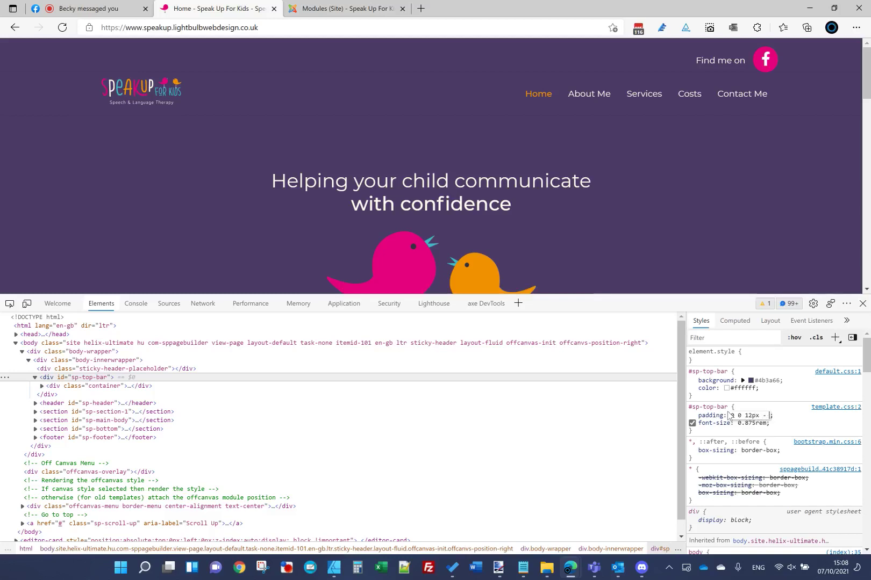
{"action": "key", "text": "BackSpace"}
{"action": "key", "text": "BackSpace"}
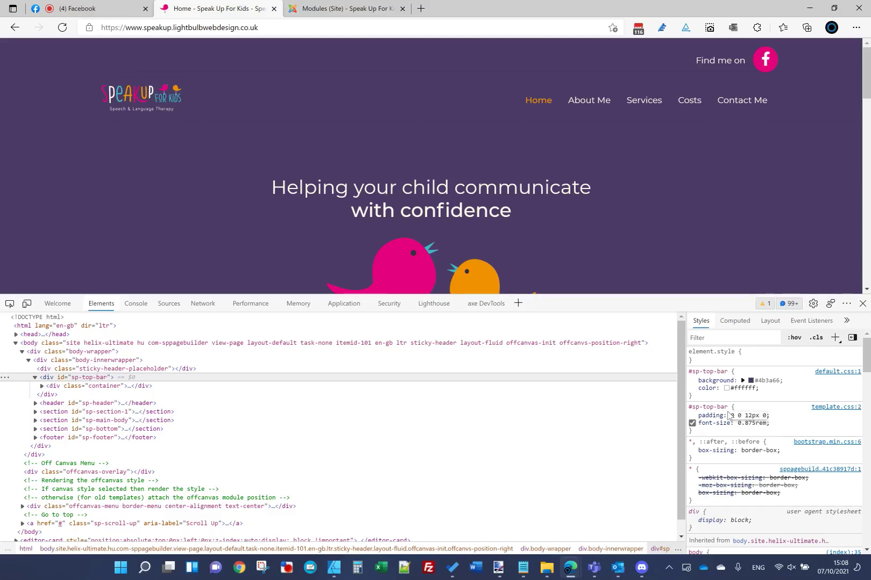
{"action": "left_click", "coordinate": [690, 438]}
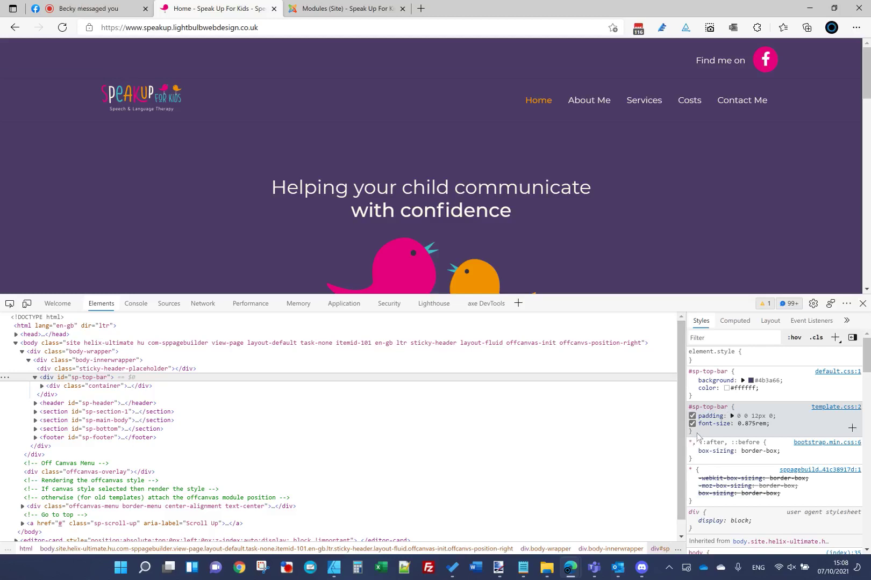
Step: Copy the whole #sp-top-bar rule and go to Joomla's site template styles
{"action": "left_click_drag", "start_coordinate": [697, 436], "coordinate": [690, 410]}
{"action": "key", "text": "ctrl+c"}
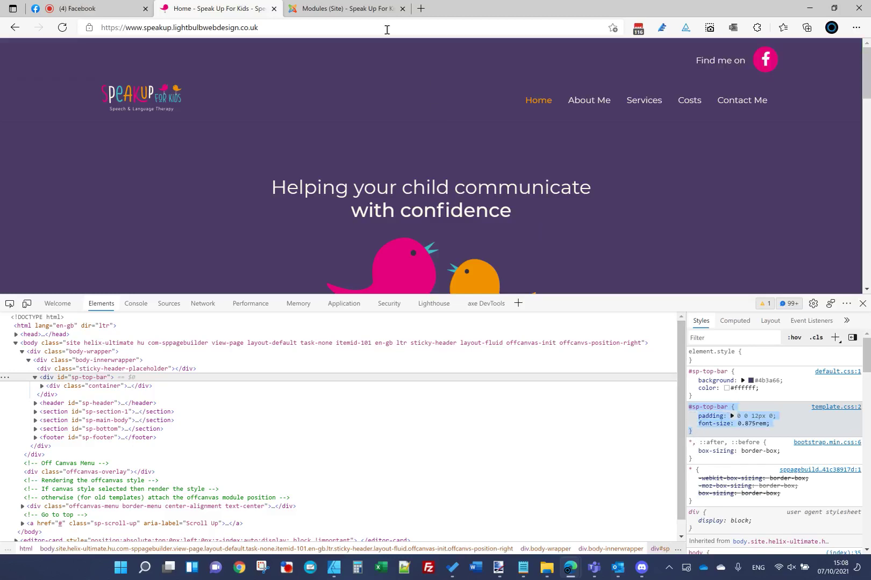
{"action": "left_click", "coordinate": [367, 7]}
{"action": "left_click", "coordinate": [293, 46]}
{"action": "left_click", "coordinate": [297, 112]}
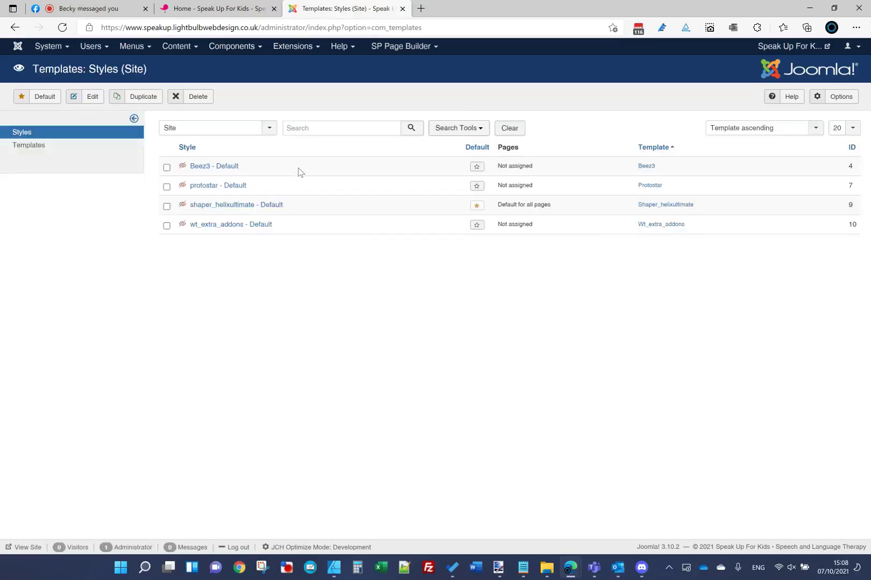
Step: Open the shaper_helixultimate style's template options and scroll to the Custom CSS box
{"action": "left_click", "coordinate": [271, 206]}
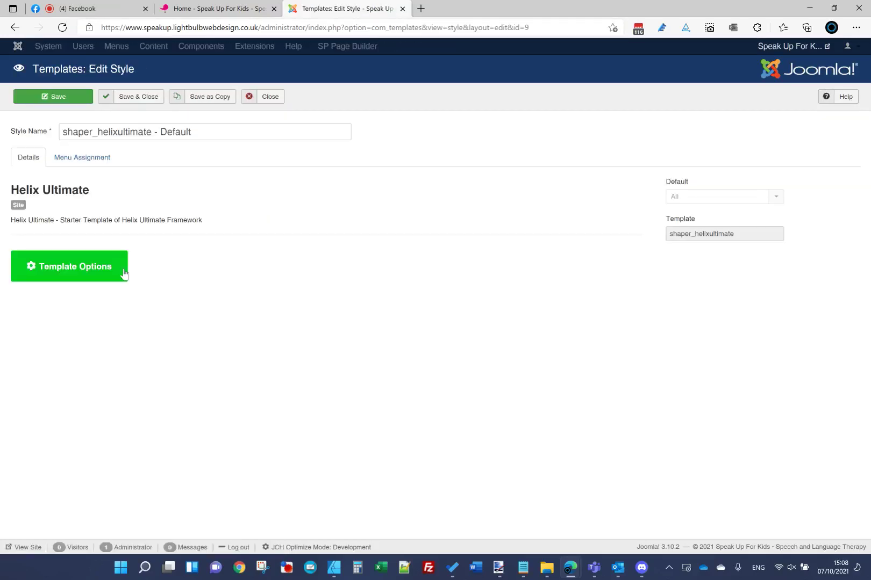
{"action": "left_click", "coordinate": [121, 272]}
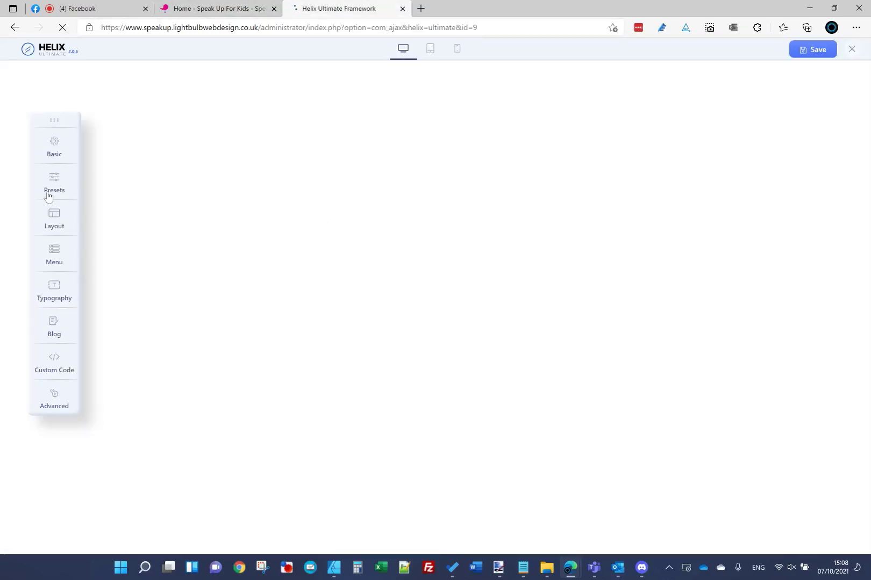
{"action": "left_click", "coordinate": [58, 222]}
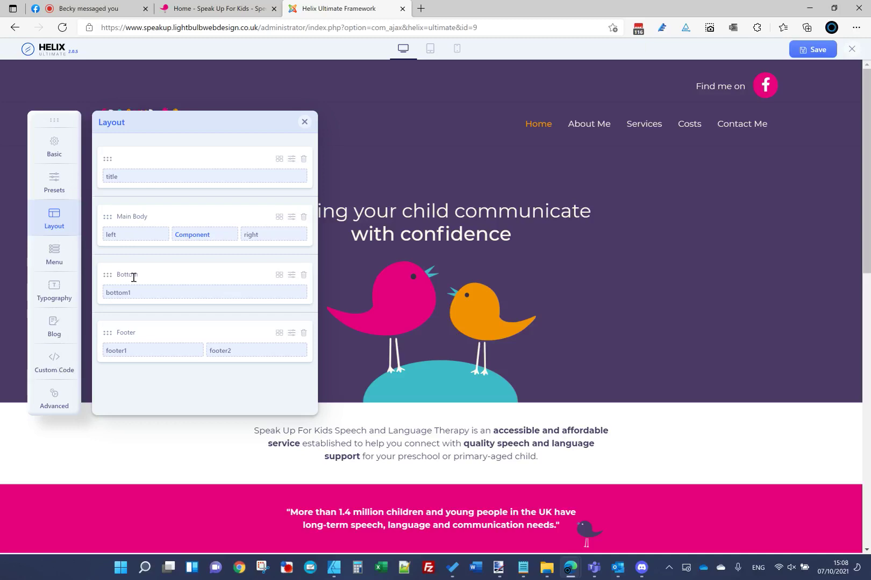
{"action": "scroll", "coordinate": [161, 306], "scroll_direction": "down", "scroll_amount": 3}
{"action": "scroll", "coordinate": [214, 301], "scroll_direction": "down", "scroll_amount": 3}
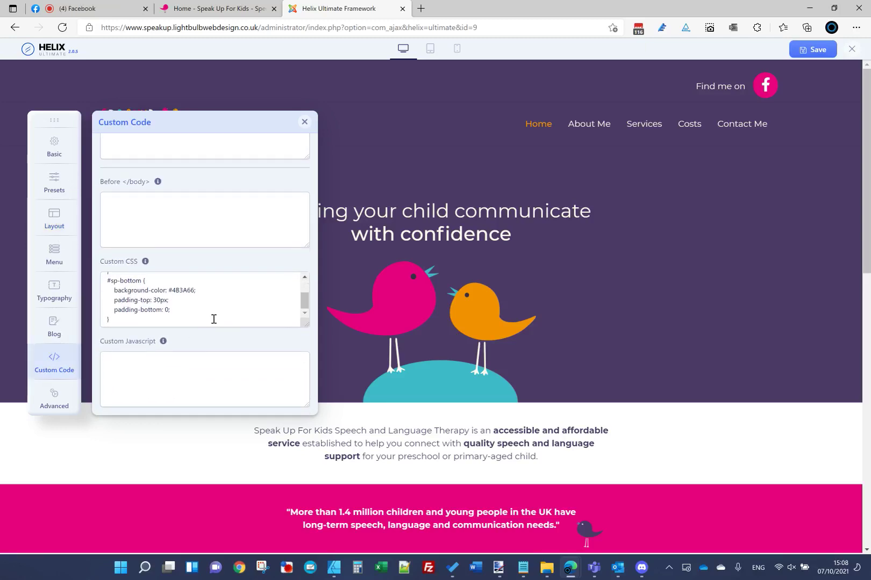
Step: Paste the #sp-top-bar padding rule into Custom CSS, remove a font-size line, and save
{"action": "left_click", "coordinate": [214, 319]}
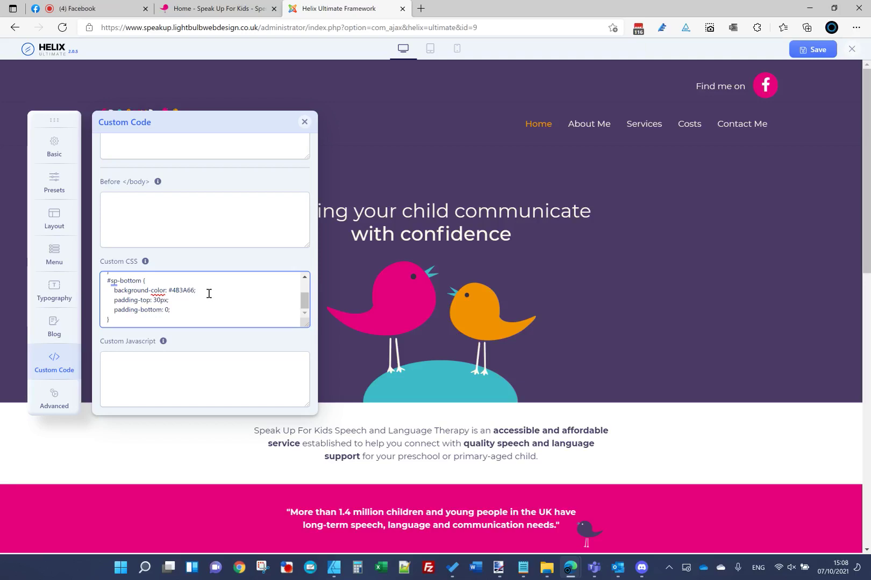
{"action": "key", "text": "ctrl+v"}
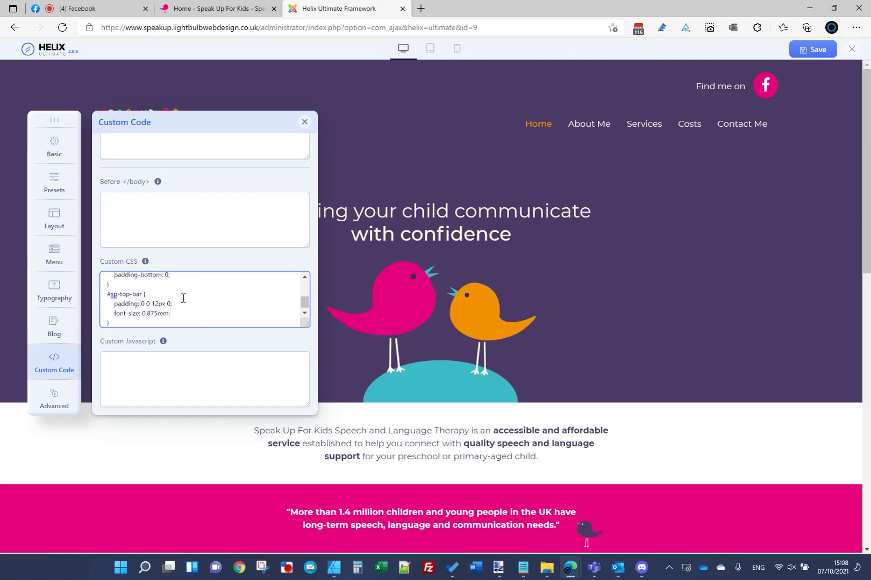
{"action": "left_click_drag", "start_coordinate": [183, 318], "coordinate": [88, 315]}
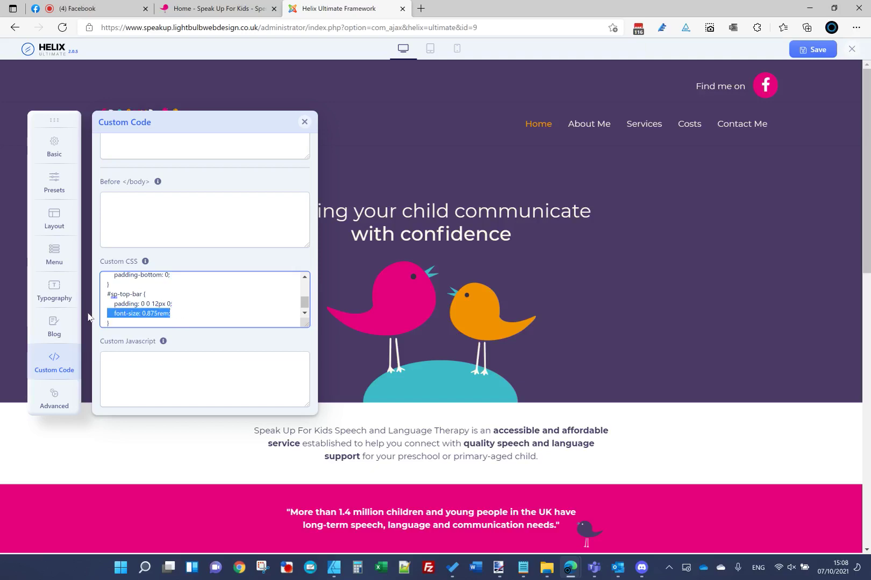
{"action": "key", "text": "BackSpace"}
{"action": "scroll", "coordinate": [140, 309], "scroll_direction": "up", "scroll_amount": 1}
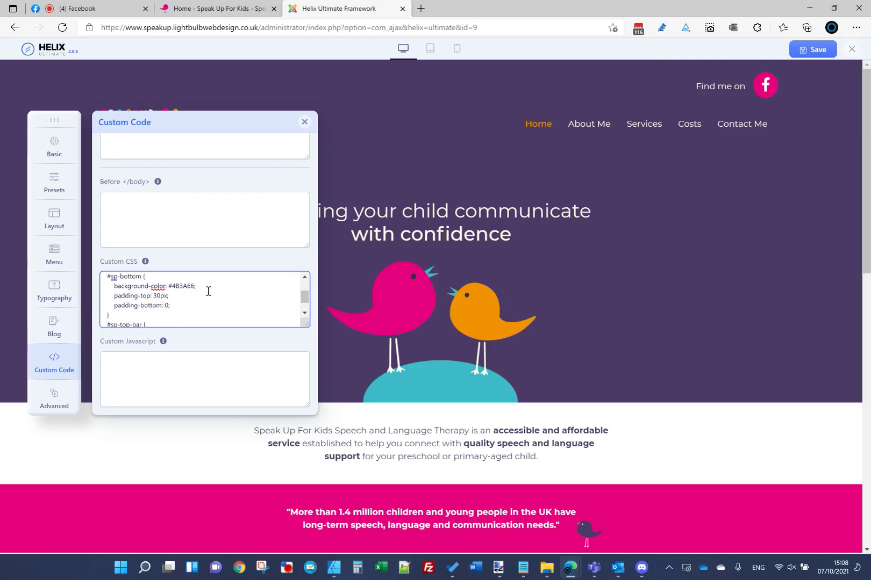
{"action": "left_click", "coordinate": [813, 50]}
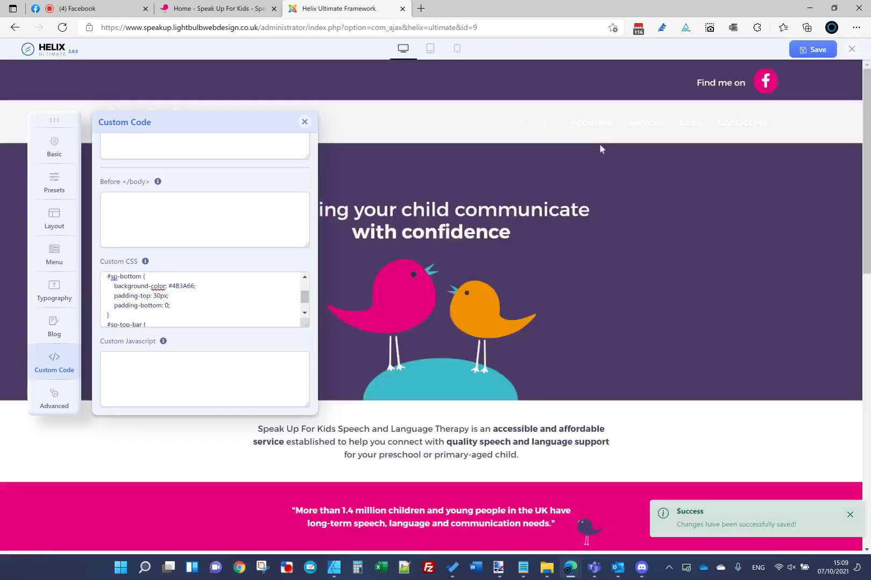
Step: Inspect the top of the live homepage and select the sticky header placeholder element
{"action": "key", "text": "ctrl+shift+Tab"}
{"action": "scroll", "coordinate": [317, 163], "scroll_direction": "down", "scroll_amount": 3}
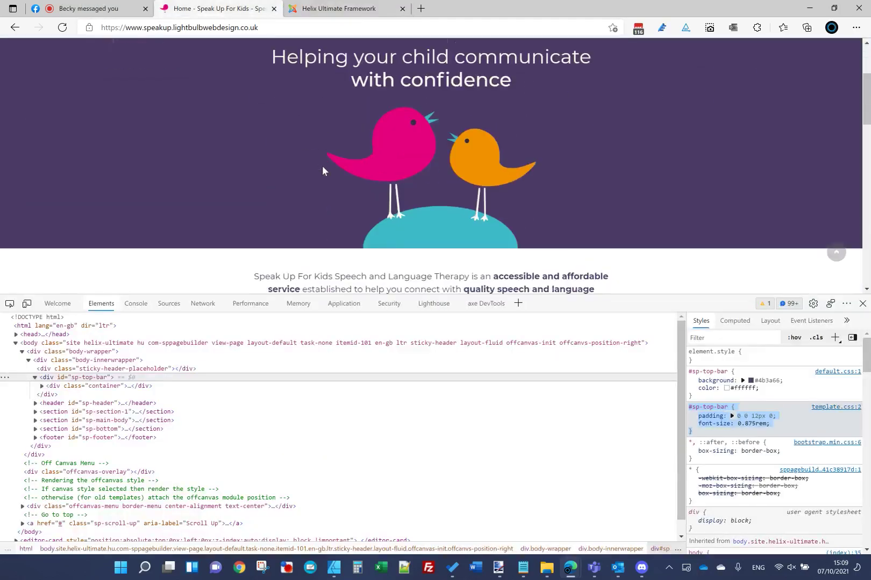
{"action": "scroll", "coordinate": [321, 165], "scroll_direction": "up", "scroll_amount": 3}
{"action": "right_click", "coordinate": [240, 57]}
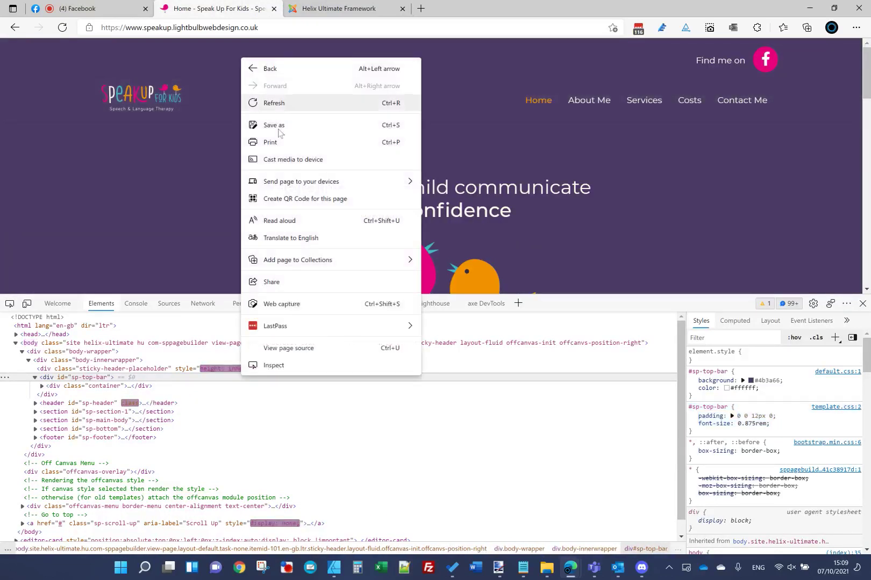
{"action": "left_click", "coordinate": [295, 365]}
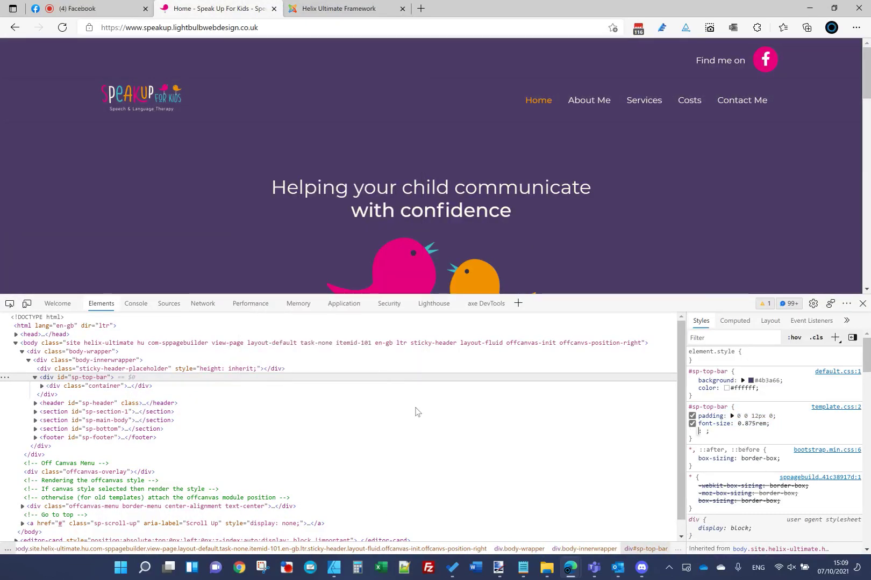
{"action": "left_click", "coordinate": [169, 369]}
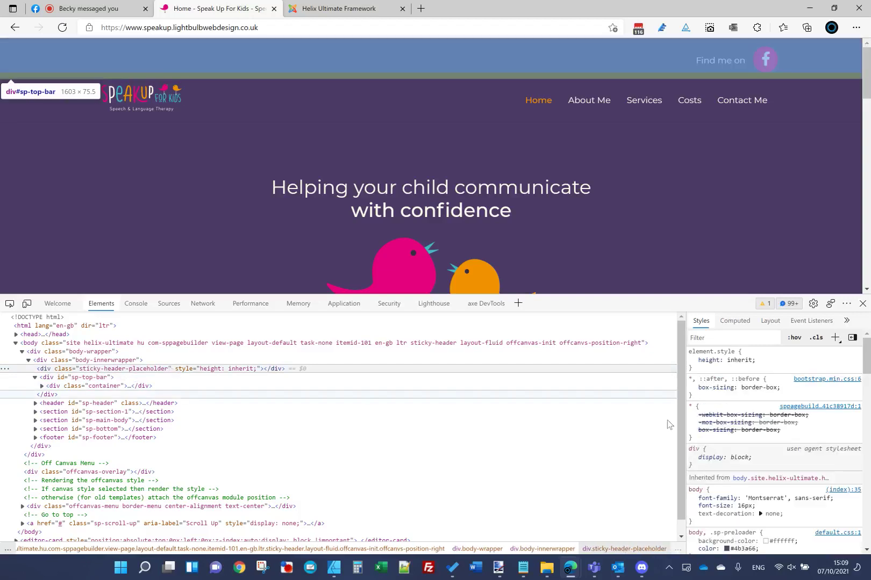
{"action": "scroll", "coordinate": [797, 412], "scroll_direction": "down", "scroll_amount": 1}
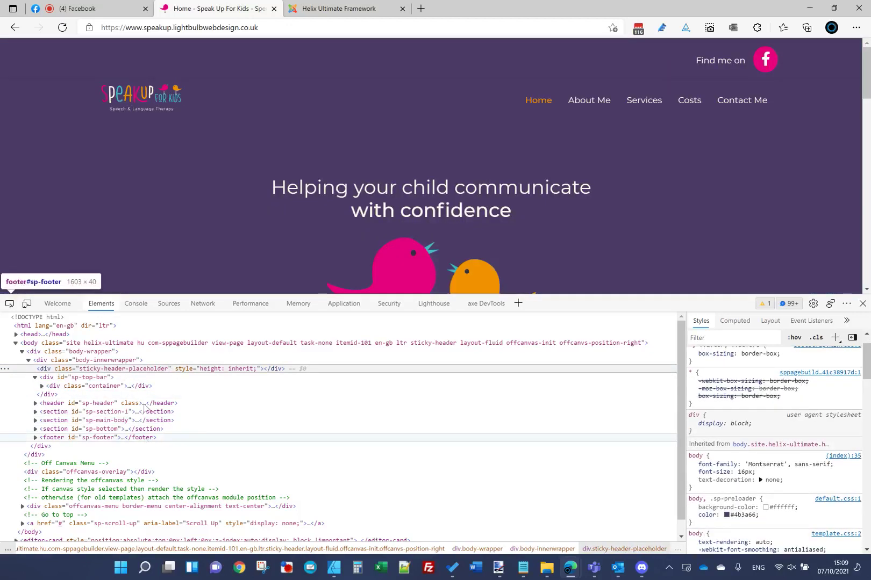
Step: Set header#sp-header's box-shadow to none in Styles and copy the whole rule
{"action": "right_click", "coordinate": [236, 110]}
{"action": "left_click", "coordinate": [316, 415]}
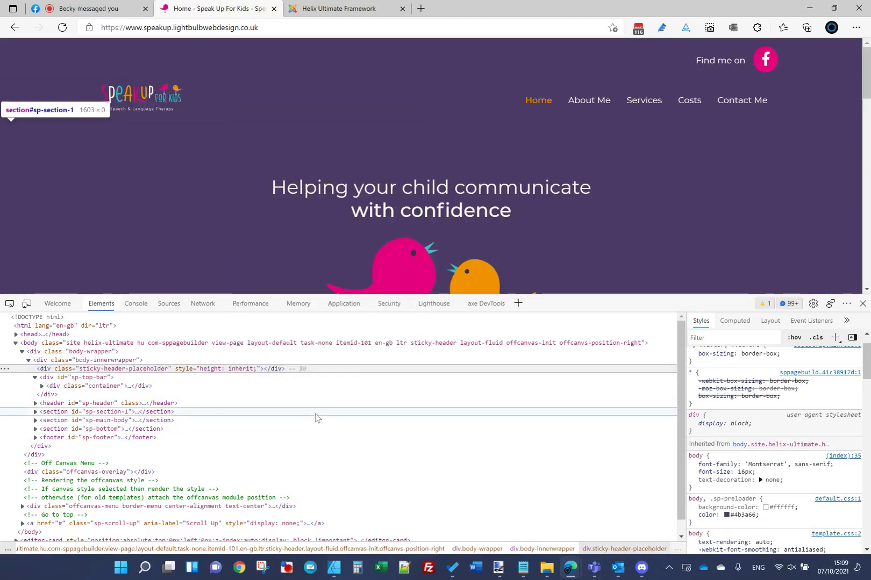
{"action": "left_click", "coordinate": [88, 403]}
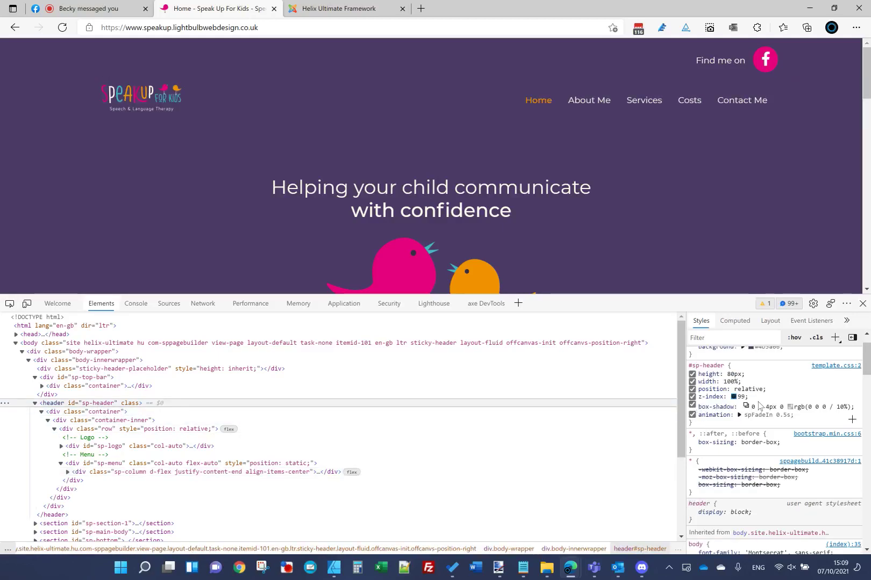
{"action": "left_click", "coordinate": [768, 407]}
{"action": "type", "text": "none"}
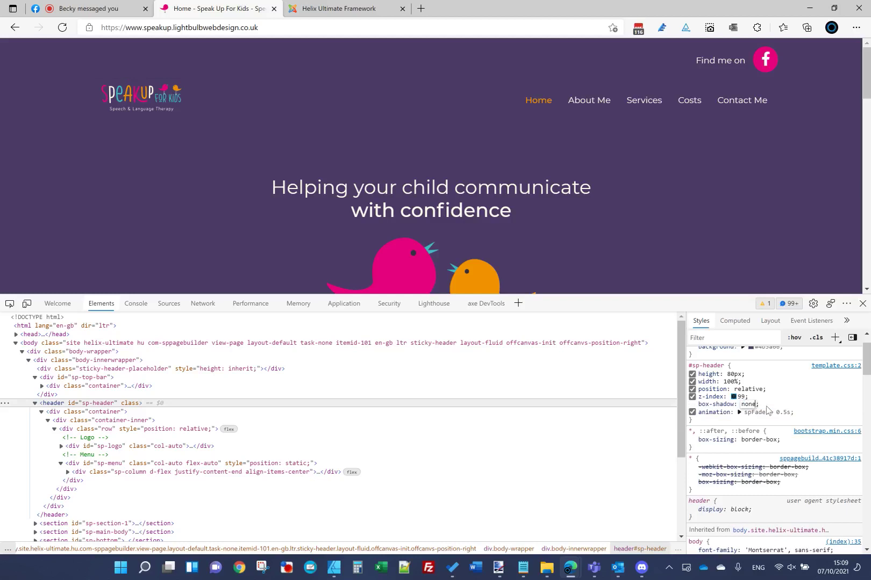
{"action": "key", "text": "Return"}
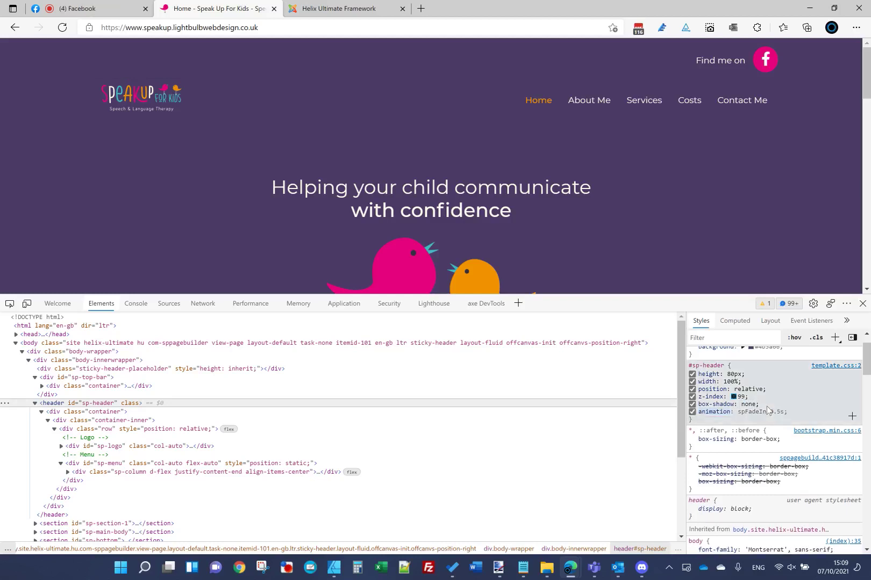
{"action": "left_click_drag", "start_coordinate": [695, 414], "coordinate": [689, 364]}
{"action": "key", "text": "ctrl+c"}
{"action": "left_click", "coordinate": [338, 9]}
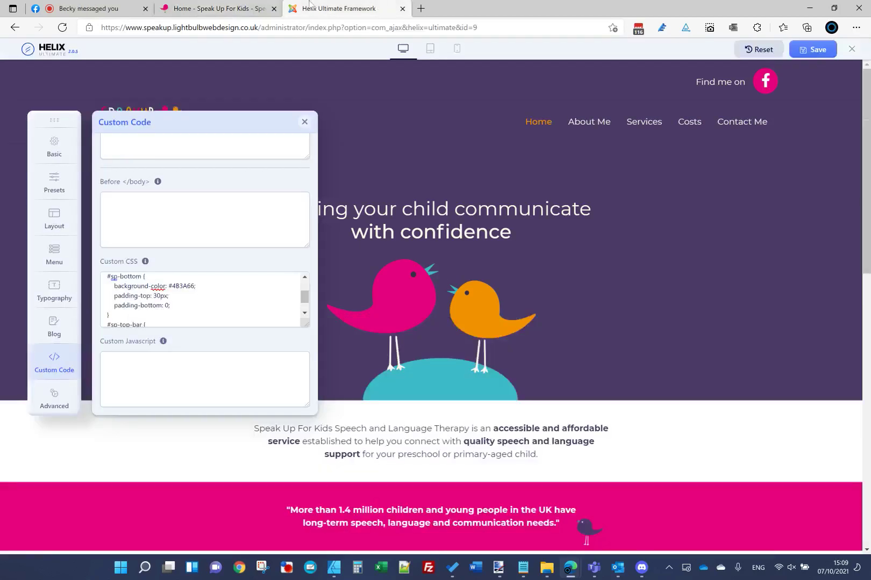
{"action": "key", "text": "ctrl+shift+Tab"}
{"action": "right_click", "coordinate": [523, 567]}
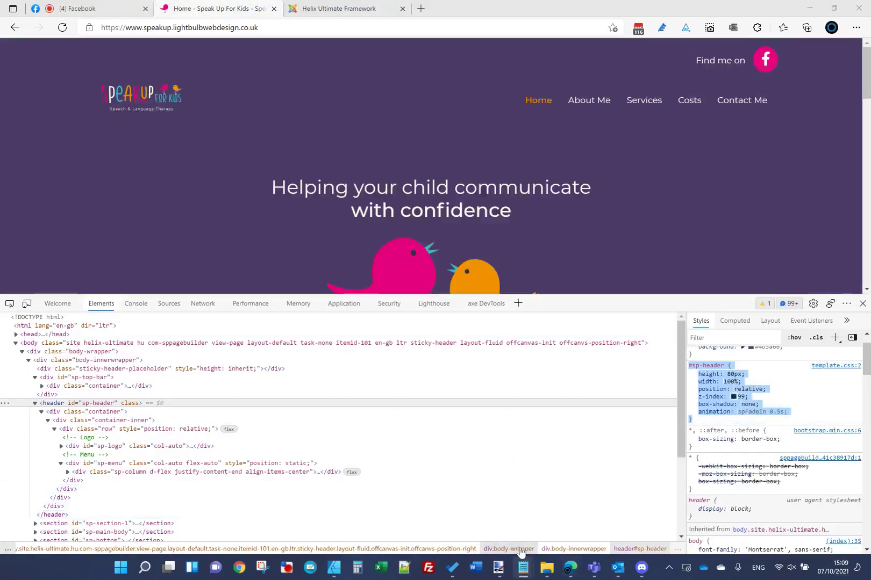
Step: Paste the #sp-header rule into a new Notepad note and trim it to box-shadow: none
{"action": "left_click", "coordinate": [486, 504]}
{"action": "key", "text": "ctrl+v"}
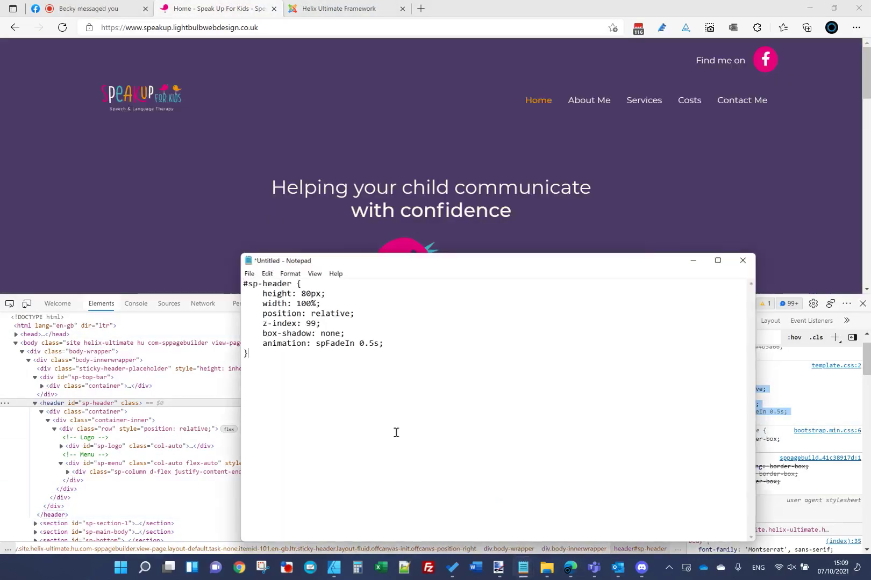
{"action": "left_click_drag", "start_coordinate": [400, 344], "coordinate": [233, 344]}
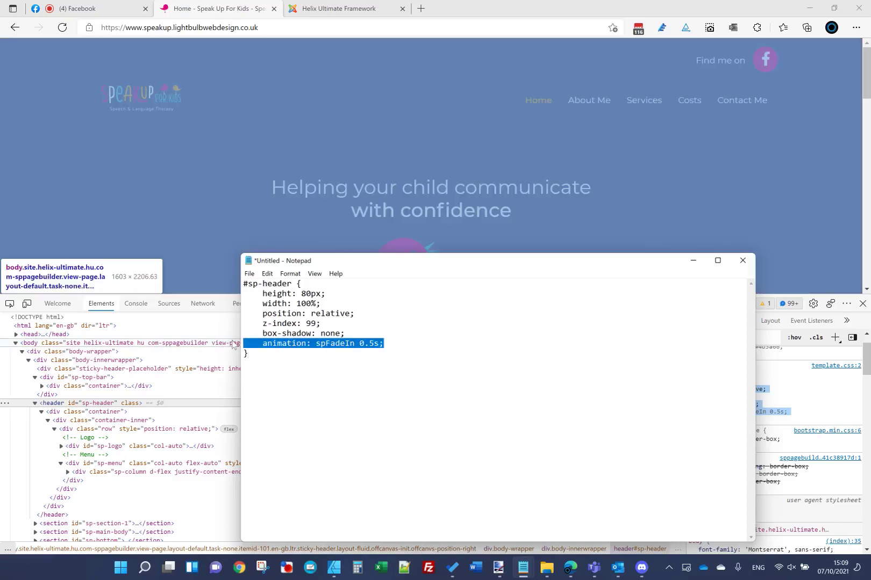
{"action": "key", "text": "BackSpace"}
{"action": "key", "text": "BackSpace"}
{"action": "left_click_drag", "start_coordinate": [261, 313], "coordinate": [195, 301]}
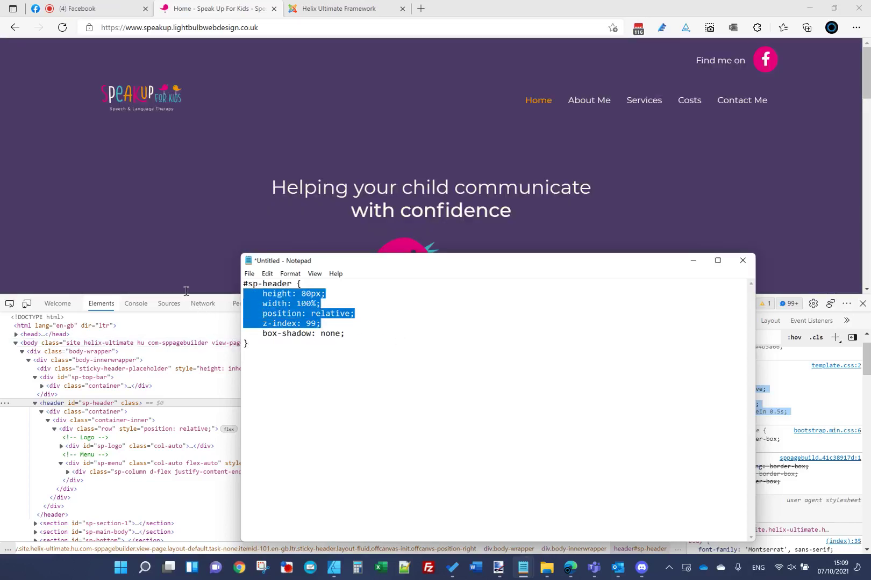
{"action": "key", "text": "BackSpace"}
{"action": "key", "text": "BackSpace"}
{"action": "scroll", "coordinate": [329, 147], "scroll_direction": "down", "scroll_amount": 3}
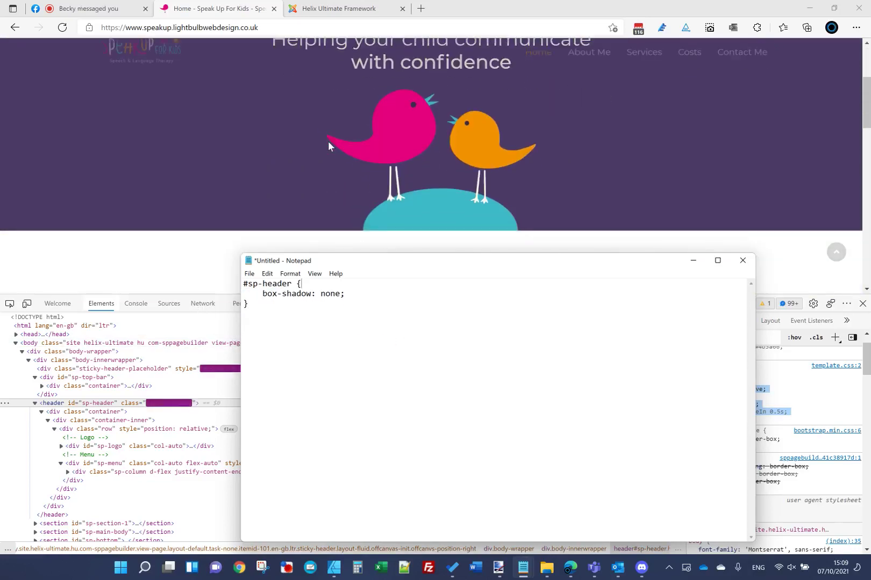
Step: Inspect the sticky header's sp-header element and paste another full #sp-header rule into the note
{"action": "right_click", "coordinate": [320, 71]}
{"action": "left_click", "coordinate": [376, 378]}
{"action": "key", "text": "Down"}
{"action": "key", "text": "Down"}
{"action": "key", "text": "Down"}
{"action": "key", "text": "Down"}
{"action": "key", "text": "Down"}
{"action": "key", "text": "Down"}
{"action": "key", "text": "Down"}
{"action": "key", "text": "Down"}
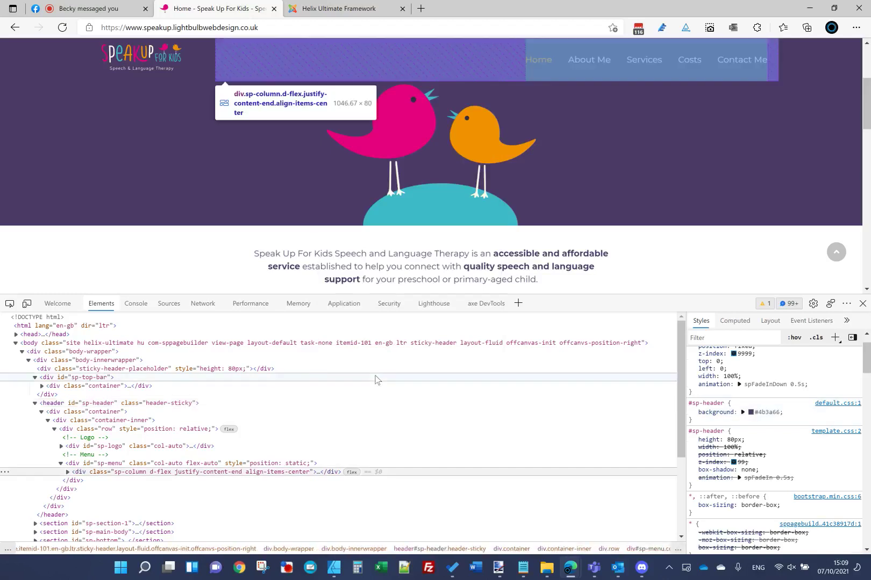
{"action": "scroll", "coordinate": [836, 436], "scroll_direction": "up", "scroll_amount": 2}
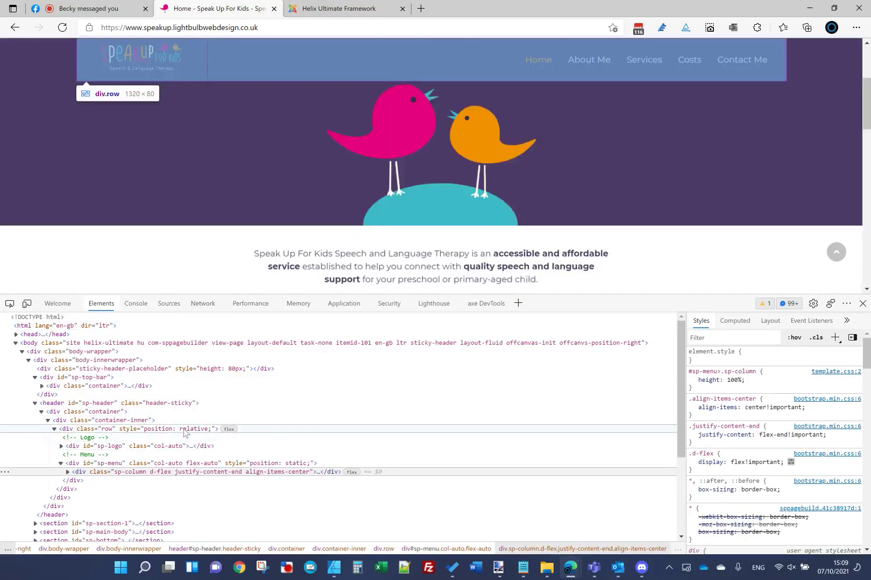
{"action": "left_click", "coordinate": [108, 403]}
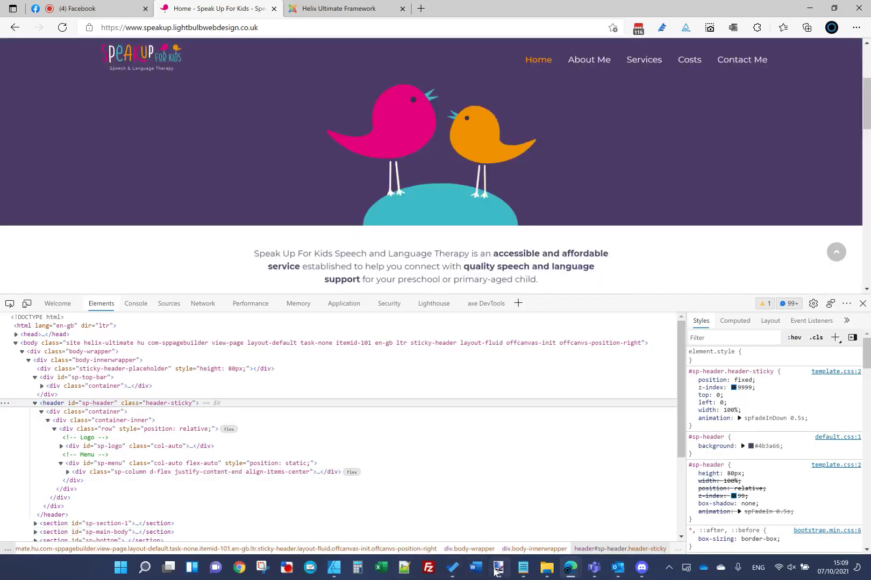
{"action": "mouse_move", "coordinate": [523, 567]}
{"action": "left_click", "coordinate": [637, 508]}
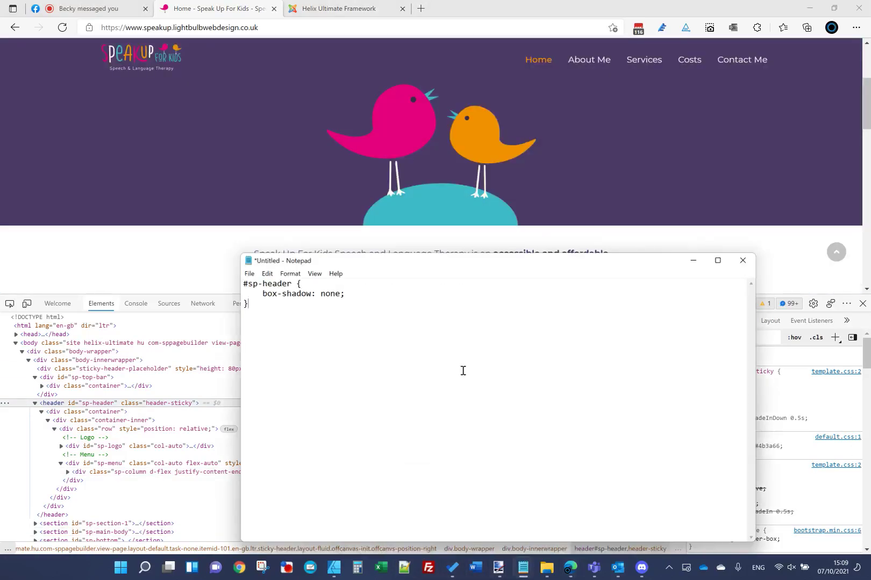
{"action": "key", "text": "ctrl+v"}
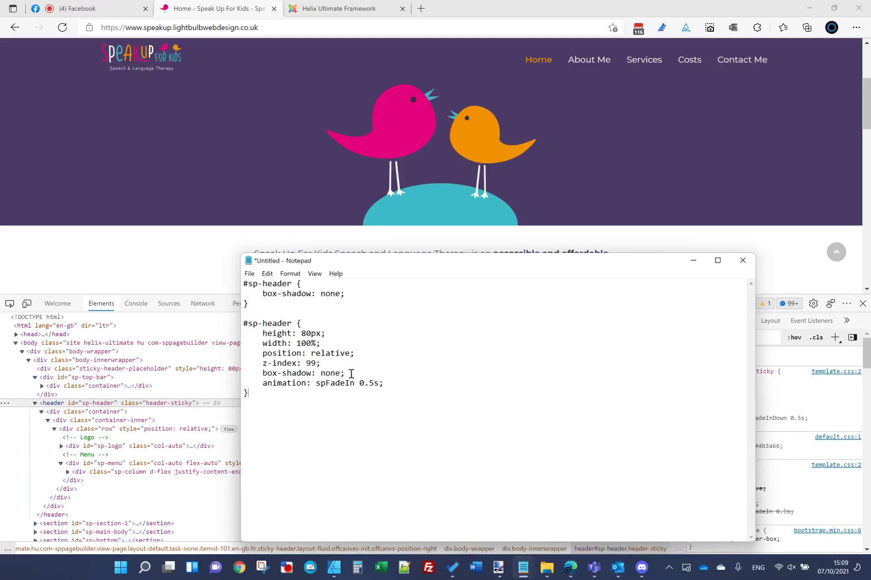
{"action": "left_click", "coordinate": [286, 92]}
{"action": "scroll", "coordinate": [307, 132], "scroll_direction": "up", "scroll_amount": 5}
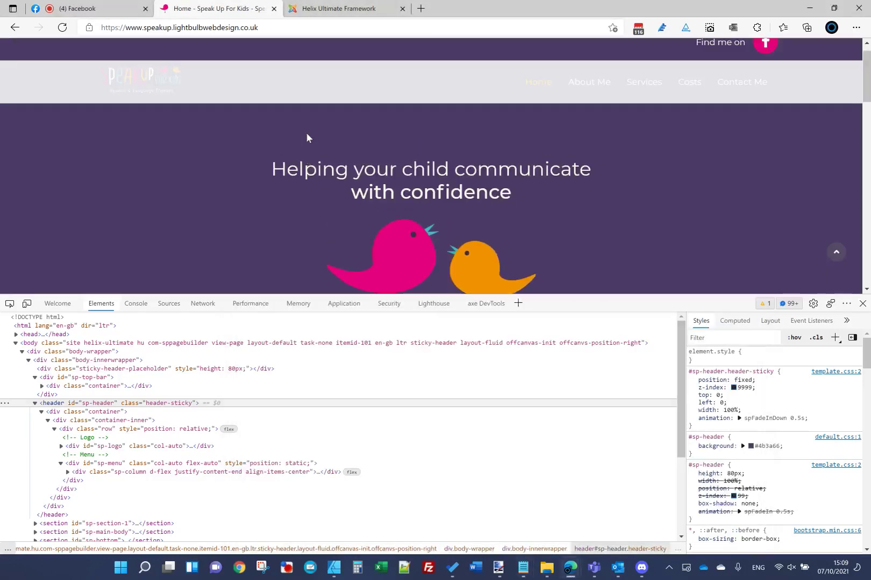
Step: Reload the site and copy the static header's box-shadow declaration from Edge DevTools
{"action": "key", "text": "F5"}
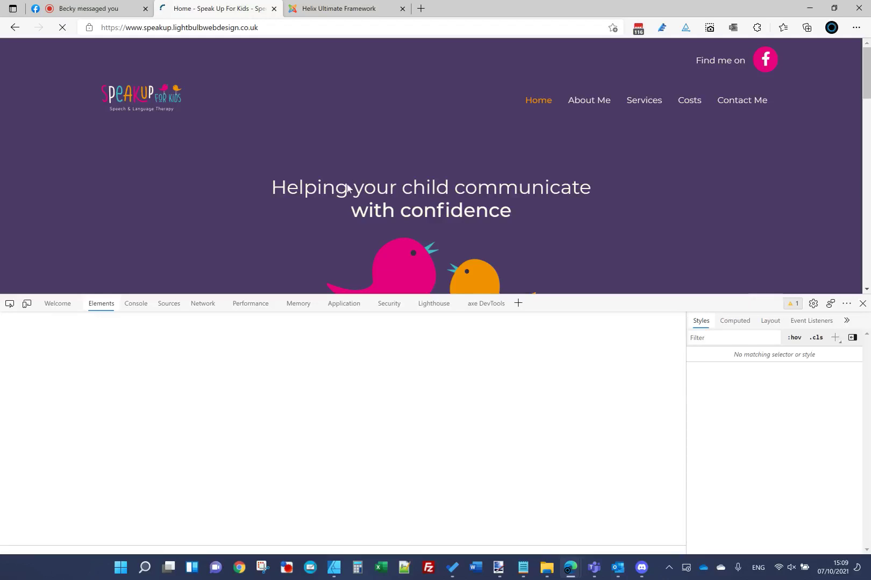
{"action": "right_click", "coordinate": [320, 112]}
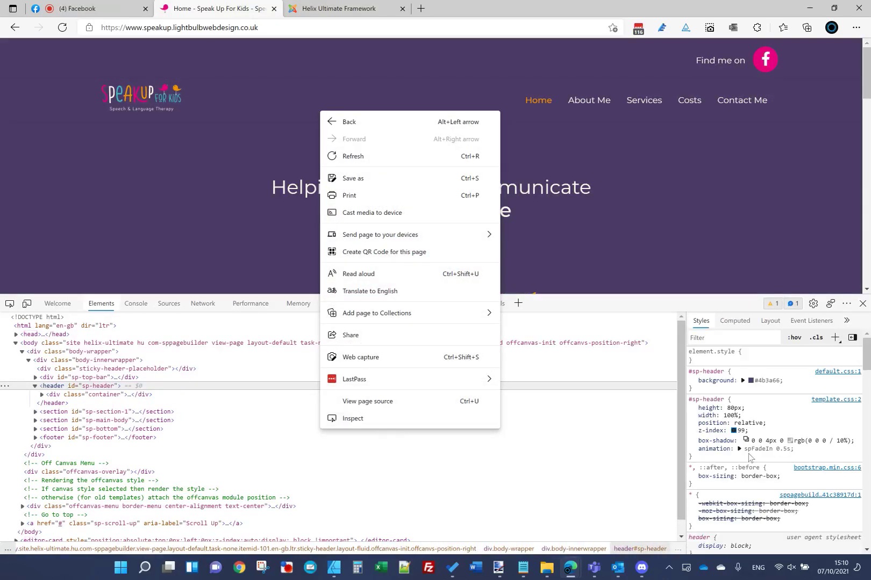
{"action": "left_click", "coordinate": [729, 442]}
{"action": "left_click_drag", "start_coordinate": [855, 441], "coordinate": [697, 447]}
{"action": "key", "text": "ctrl+c"}
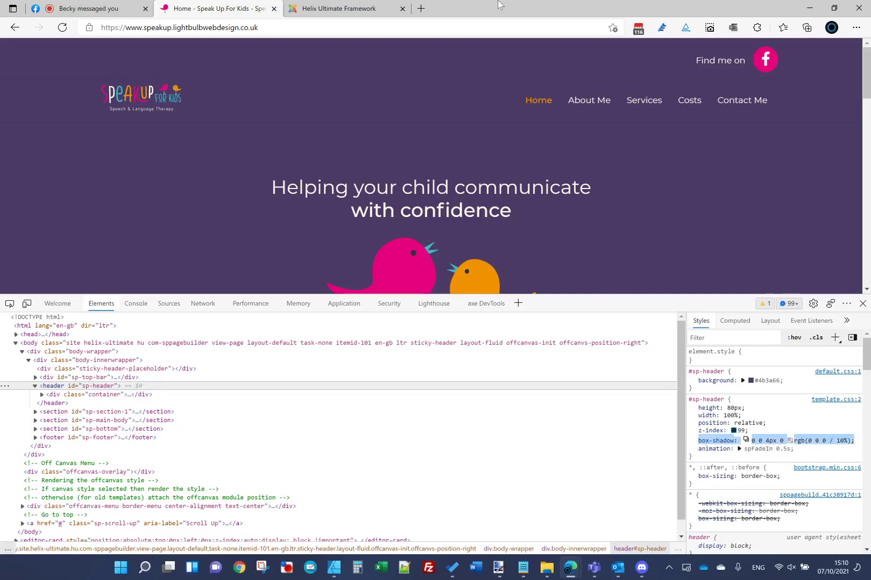
{"action": "mouse_move", "coordinate": [522, 570]}
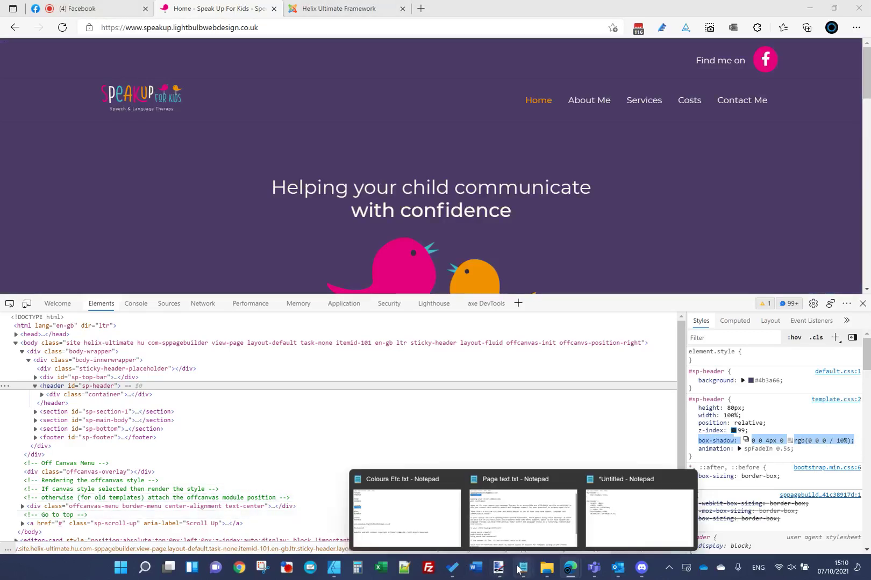
{"action": "left_click", "coordinate": [648, 516]}
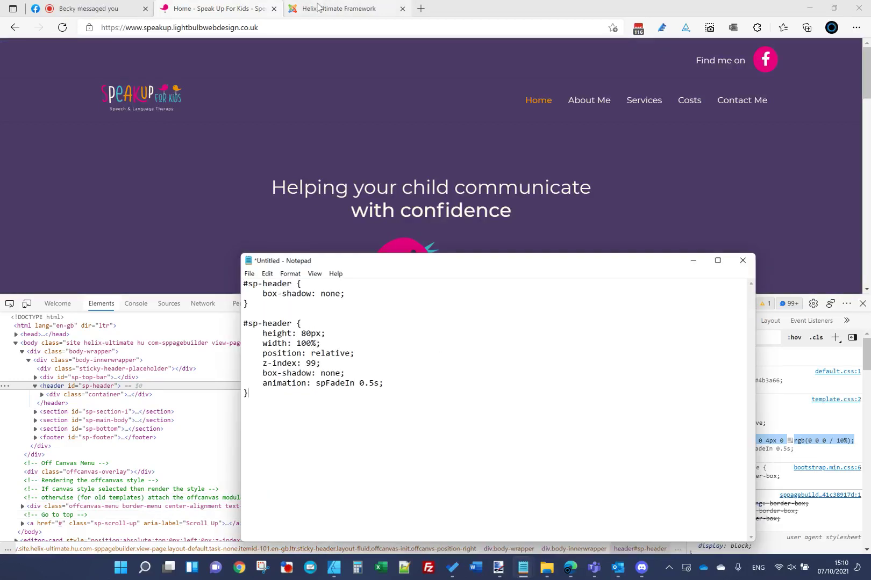
{"action": "key", "text": "alt+Tab"}
Step: Add the copied 4px 10% box-shadow to the sticky header's #sp-header.header-sticky rule
{"action": "scroll", "coordinate": [403, 98], "scroll_direction": "down", "scroll_amount": 3}
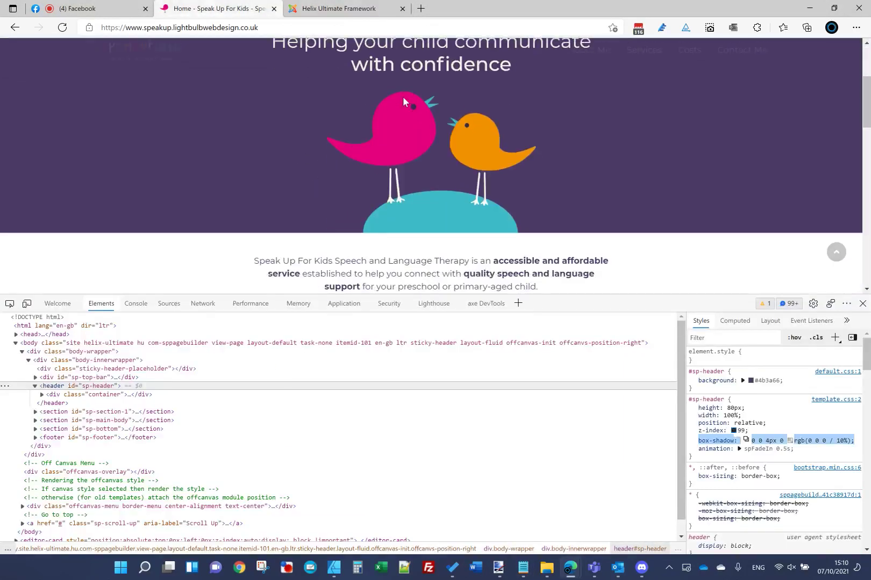
{"action": "right_click", "coordinate": [395, 69]}
{"action": "left_click", "coordinate": [470, 376]}
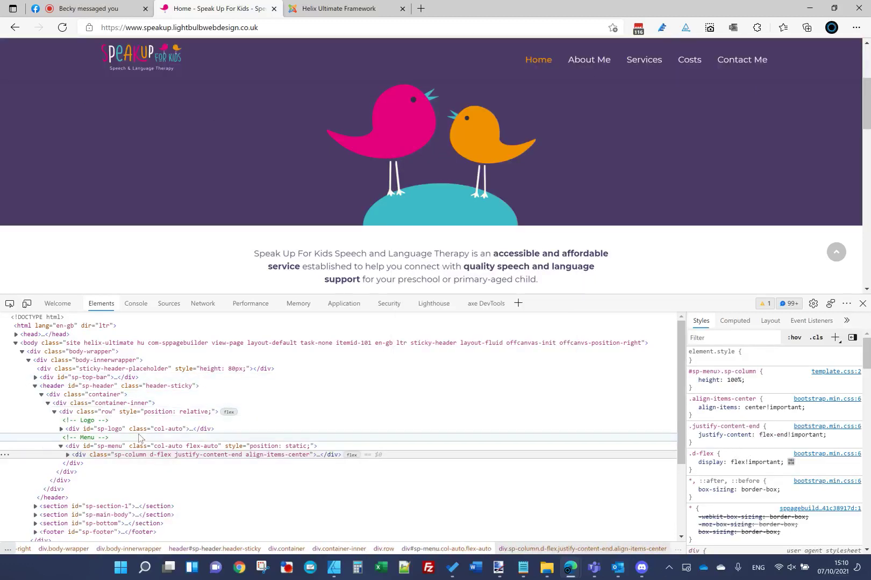
{"action": "left_click", "coordinate": [215, 385]}
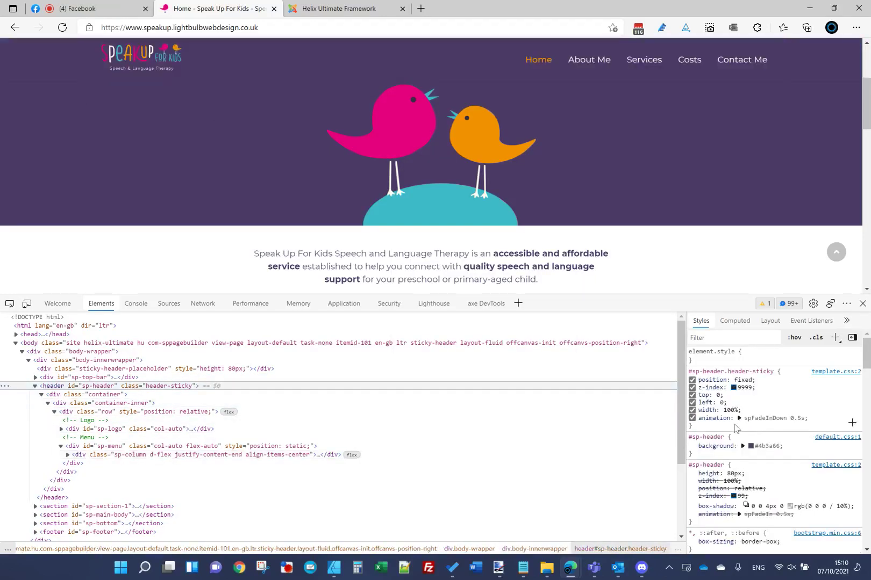
{"action": "left_click", "coordinate": [732, 426]}
{"action": "key", "text": "ctrl+v"}
{"action": "key", "text": "Tab"}
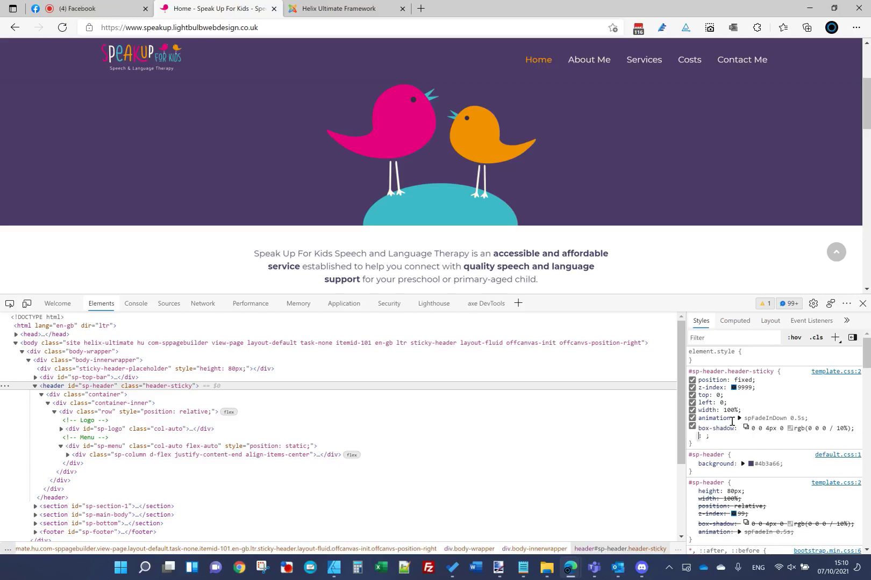
Step: Replace the second #sp-header rule in Notepad with the sticky rule, keeping only box-shadow
{"action": "left_click_drag", "start_coordinate": [720, 437], "coordinate": [686, 373]}
{"action": "key", "text": "ctrl+c"}
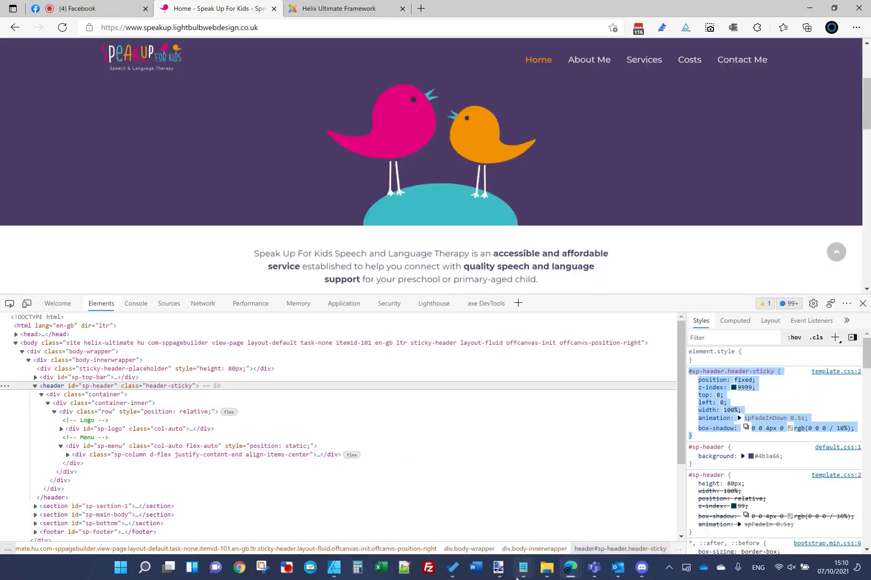
{"action": "mouse_move", "coordinate": [523, 567]}
{"action": "left_click", "coordinate": [640, 510]}
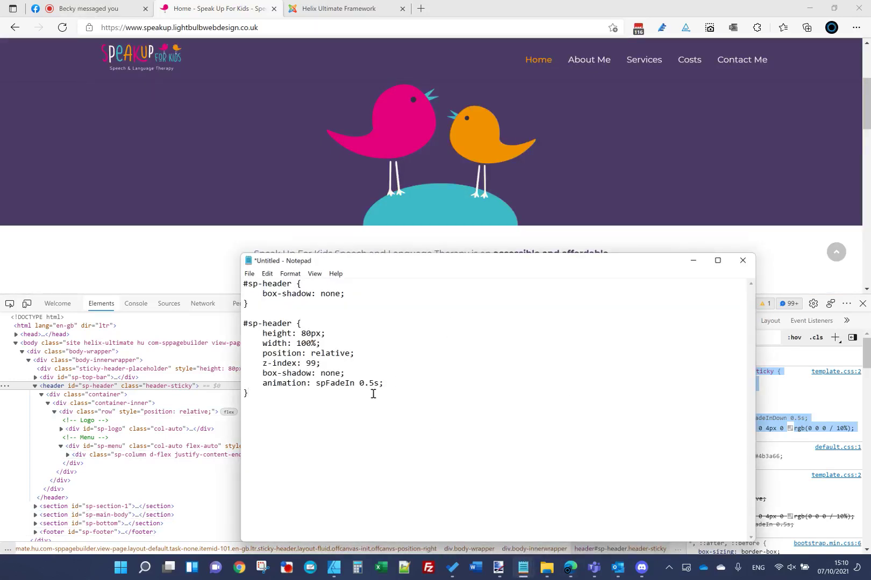
{"action": "left_click_drag", "start_coordinate": [362, 398], "coordinate": [198, 328]}
{"action": "key", "text": "ctrl+v"}
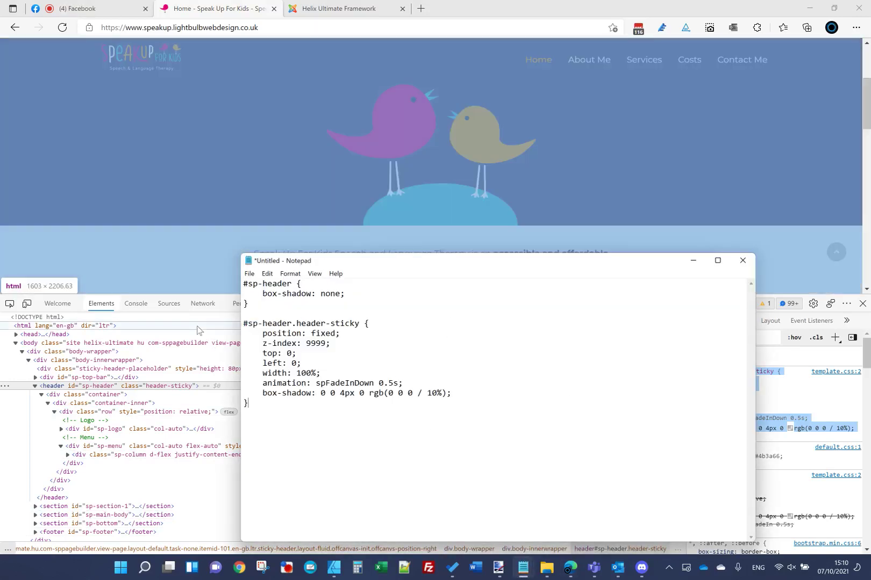
{"action": "left_click_drag", "start_coordinate": [410, 383], "coordinate": [207, 327]}
{"action": "key", "text": "BackSpace"}
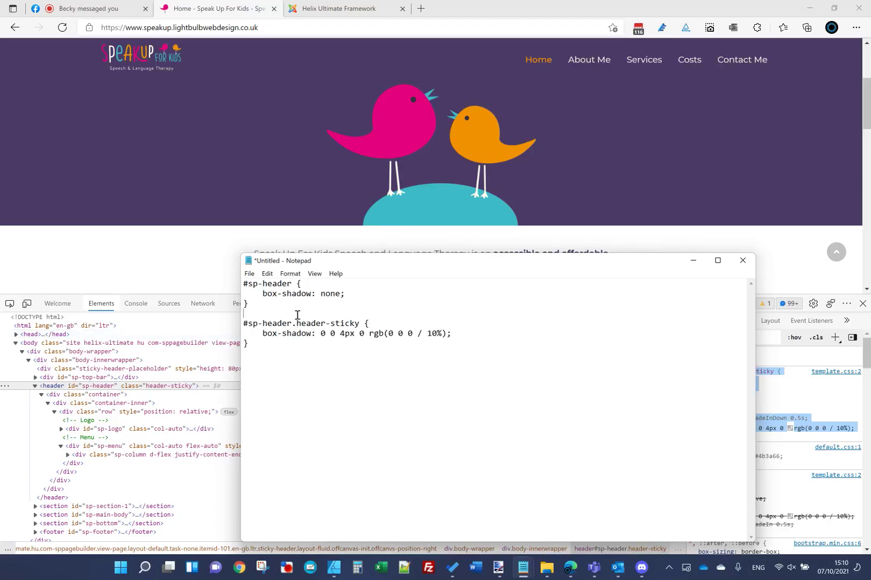
{"action": "key", "text": "BackSpace"}
Step: Copy all the CSS in the notes for pasting into Helix Ultimate
{"action": "key", "text": "ctrl+a"}
{"action": "key", "text": "ctrl+c"}
{"action": "key", "text": "alt+Tab"}
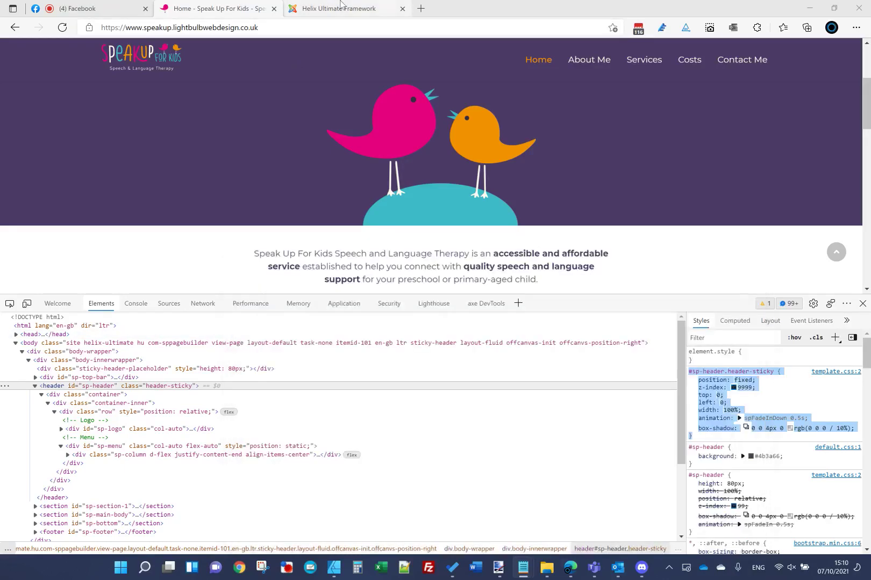
{"action": "key", "text": "ctrl+Tab"}
{"action": "scroll", "coordinate": [193, 318], "scroll_direction": "down", "scroll_amount": 1}
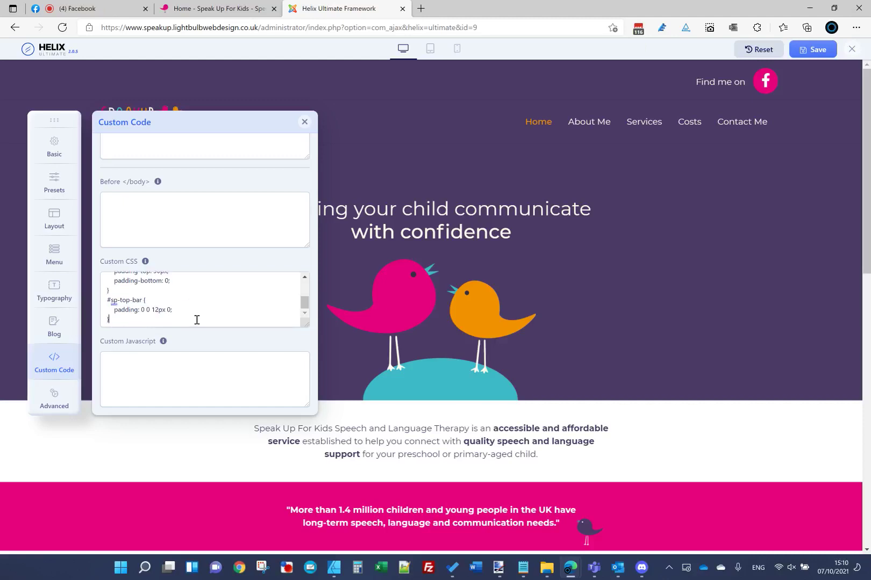
Step: Paste the #sp-header shadow rules at the end of Custom CSS and save
{"action": "left_click", "coordinate": [196, 320]}
{"action": "key", "text": "ctrl+v"}
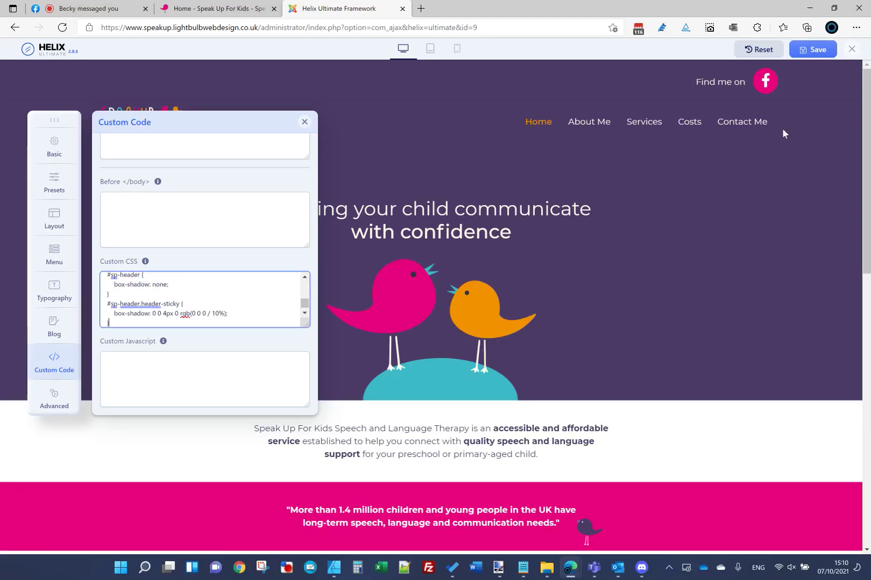
{"action": "left_click", "coordinate": [815, 49]}
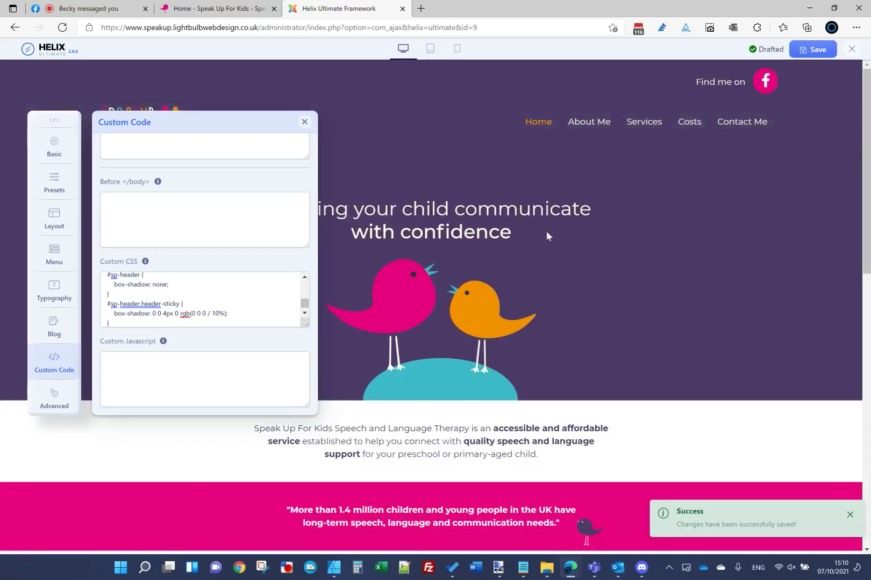
Step: Begin a 'background:' line after box-shadow in the sticky header rule
{"action": "scroll", "coordinate": [545, 236], "scroll_direction": "down", "scroll_amount": 3}
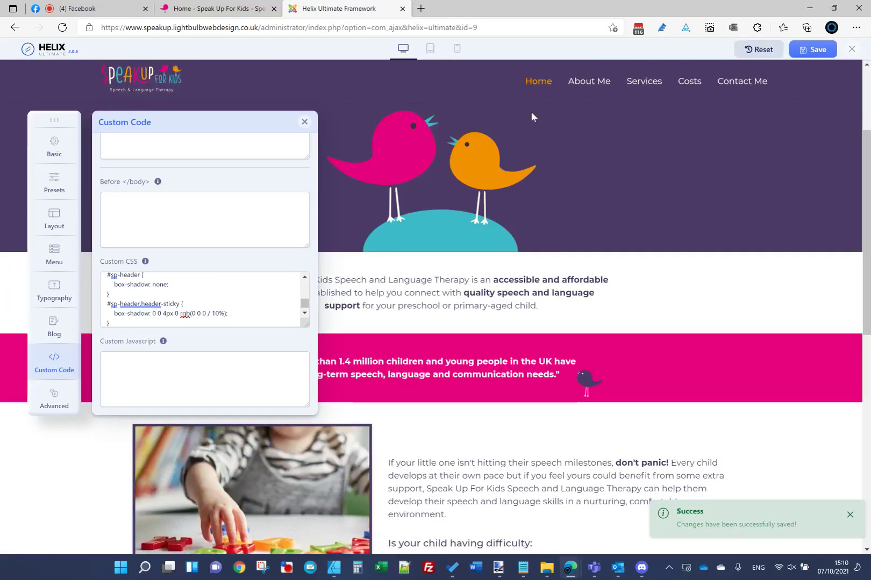
{"action": "left_click", "coordinate": [248, 315]}
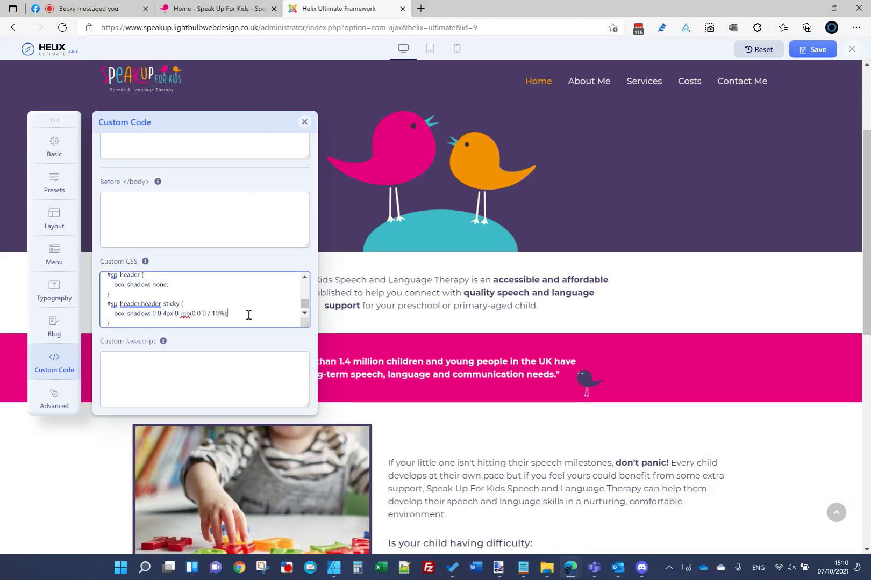
{"action": "key", "text": "Return"}
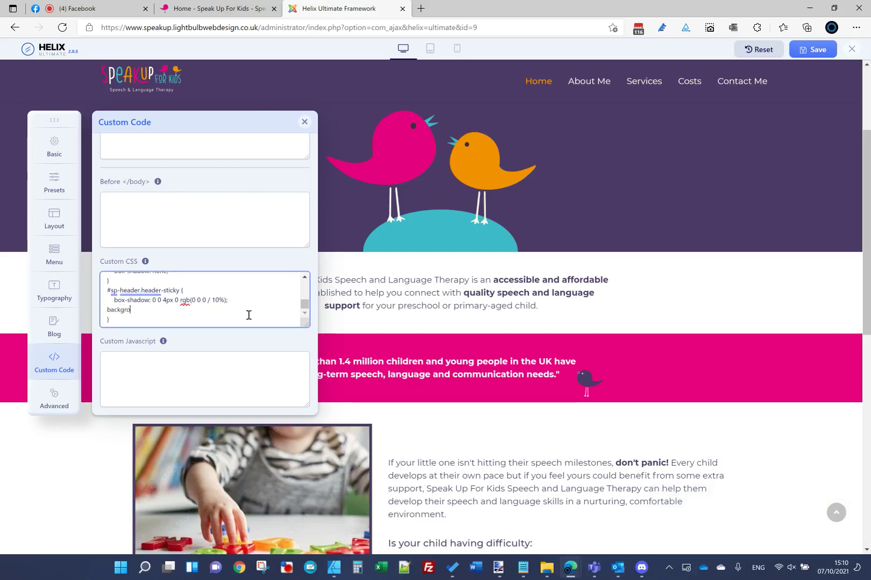
{"action": "type", "text": "background: rgba();"}
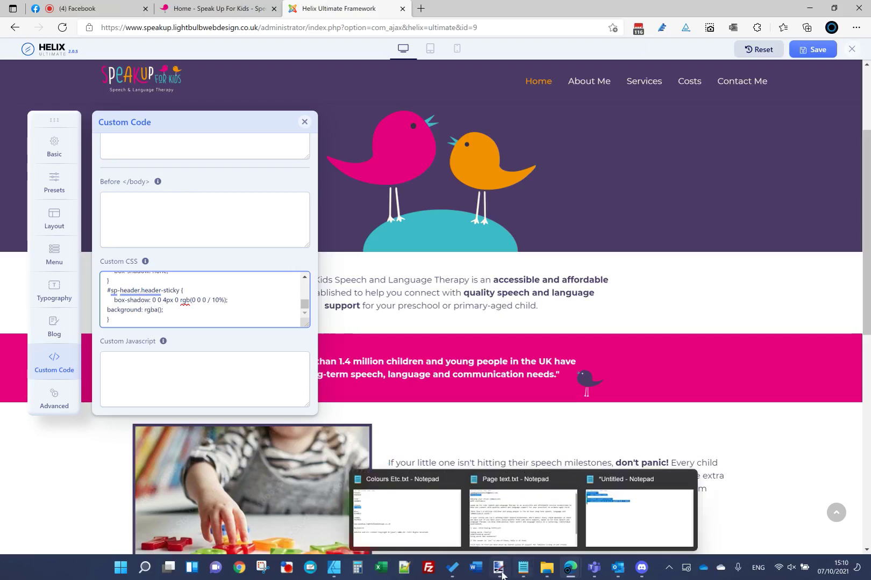
Step: Convert brand purple 4B3A66 to RGB 75, 58, 102 using paint.net's Hex field
{"action": "mouse_move", "coordinate": [505, 565]}
{"action": "left_click", "coordinate": [409, 513]}
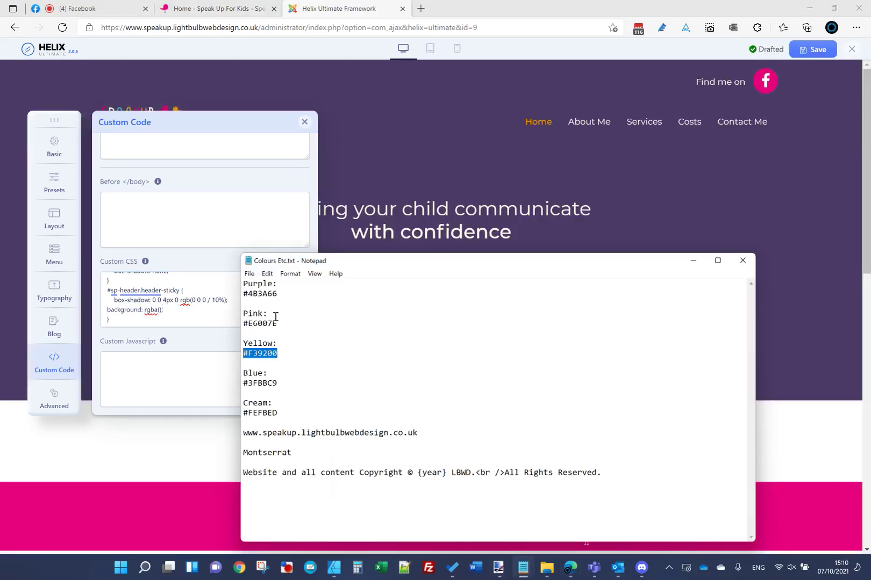
{"action": "left_click_drag", "start_coordinate": [279, 293], "coordinate": [250, 294]}
{"action": "key", "text": "ctrl+c"}
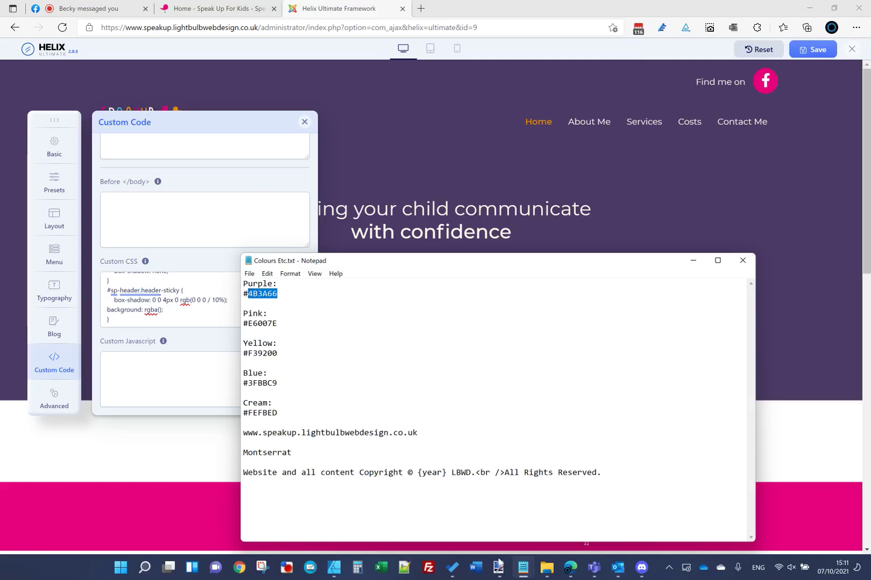
{"action": "left_click", "coordinate": [498, 566]}
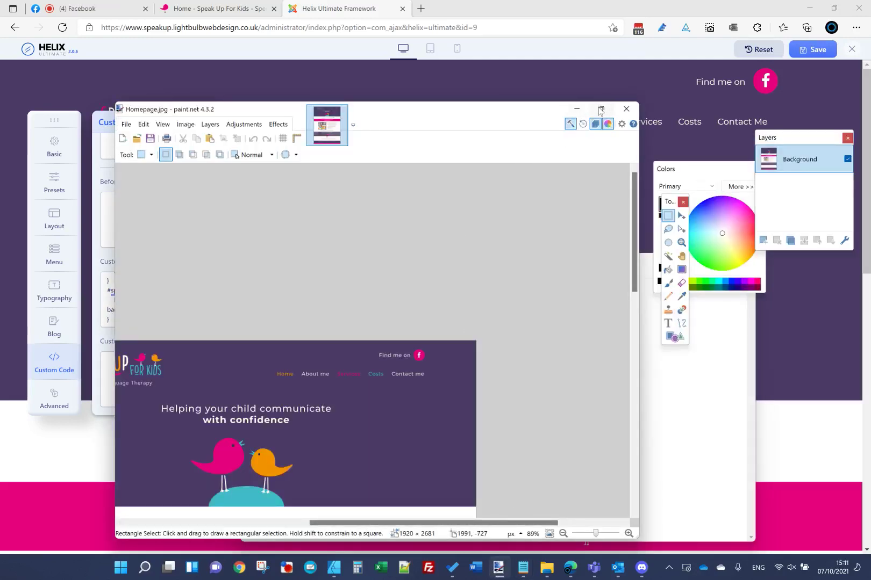
{"action": "left_click", "coordinate": [600, 109]}
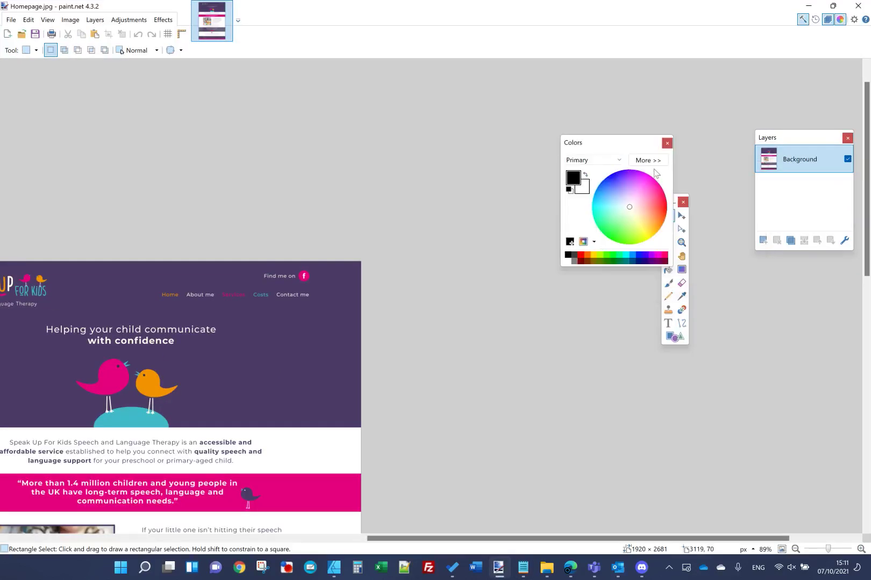
{"action": "left_click", "coordinate": [648, 160]}
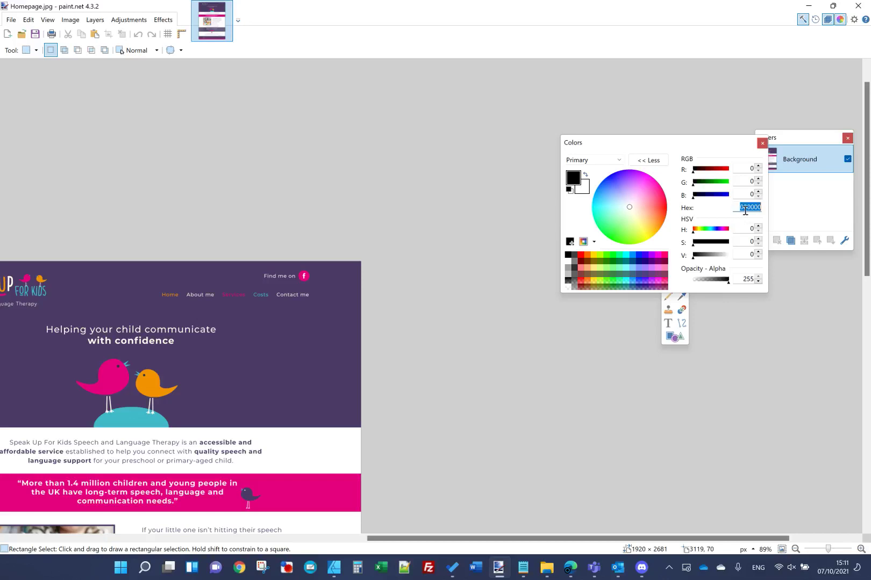
{"action": "key", "text": "ctrl+v"}
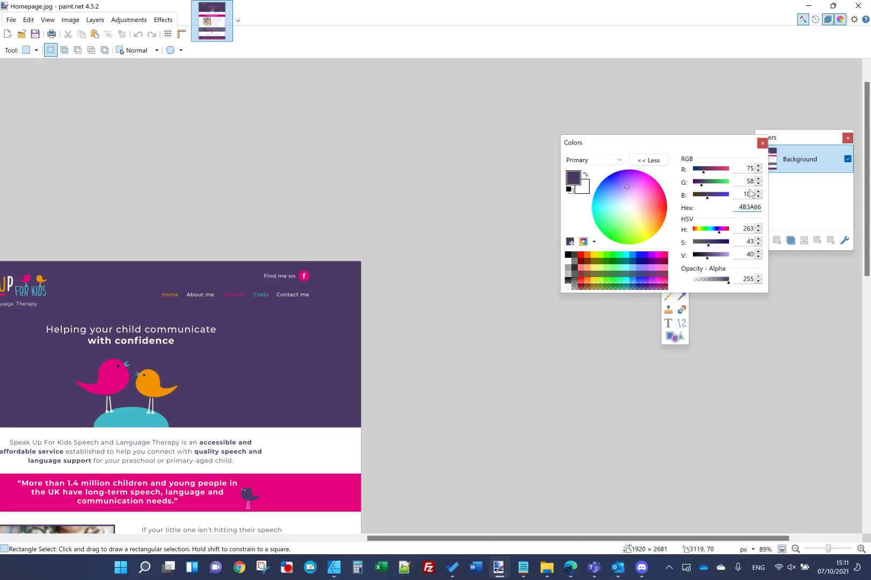
{"action": "mouse_move", "coordinate": [529, 573]}
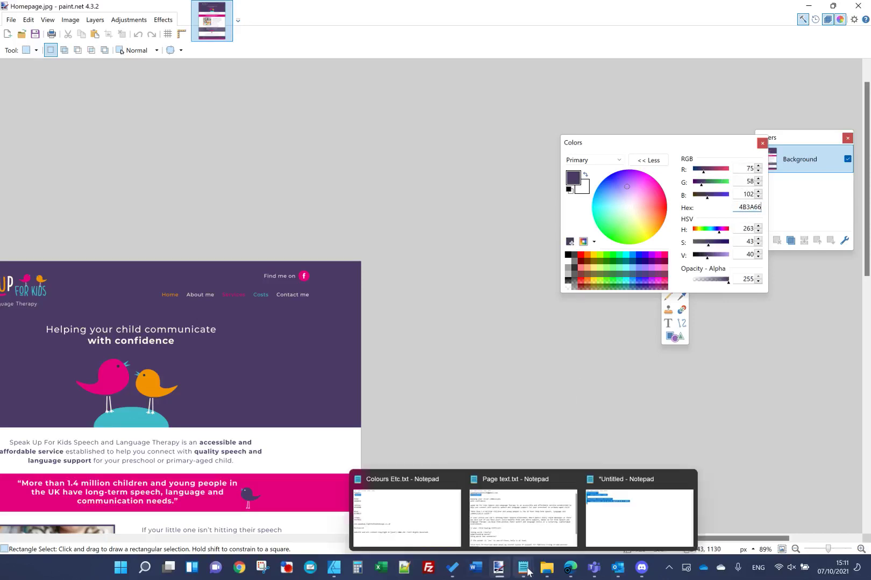
{"action": "mouse_move", "coordinate": [570, 569]}
{"action": "left_click", "coordinate": [534, 510]}
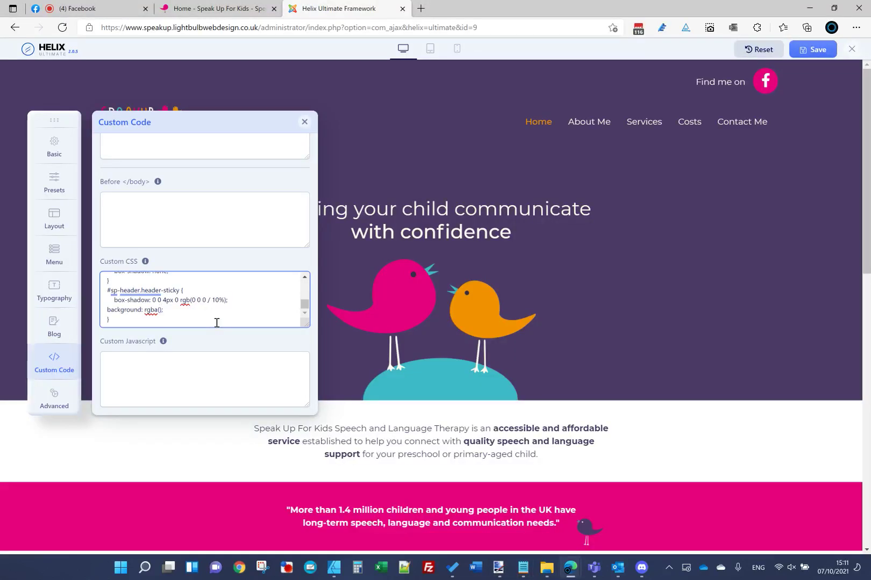
Step: Complete the sticky background as rgba(75,58,102,0.9), save, and scroll the preview to check
{"action": "type", "text": ",58,102,0.9"}
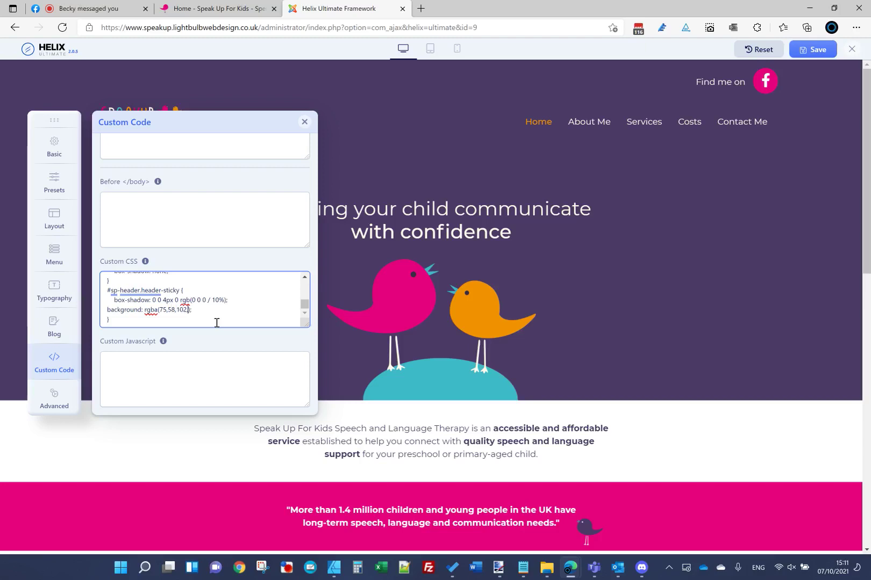
{"action": "left_click", "coordinate": [790, 50]}
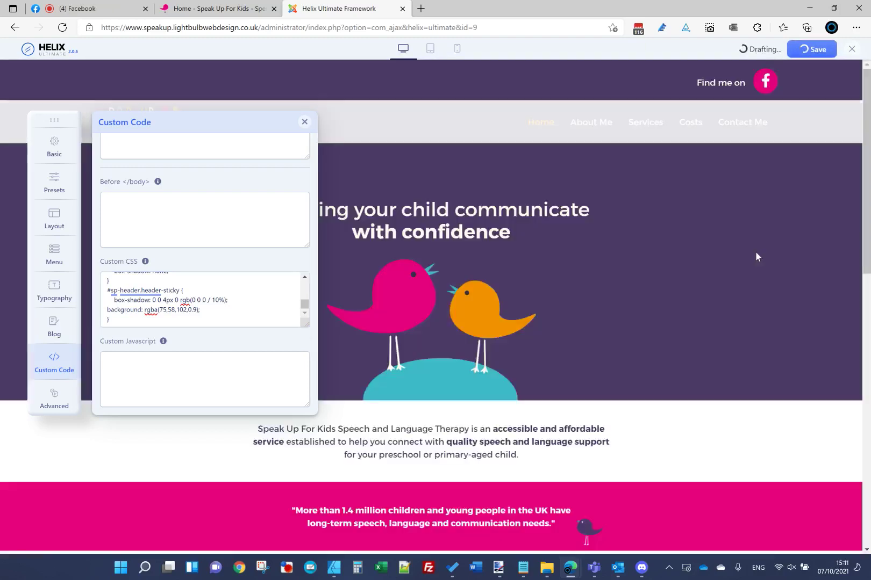
{"action": "scroll", "coordinate": [445, 208], "scroll_direction": "down", "scroll_amount": 5}
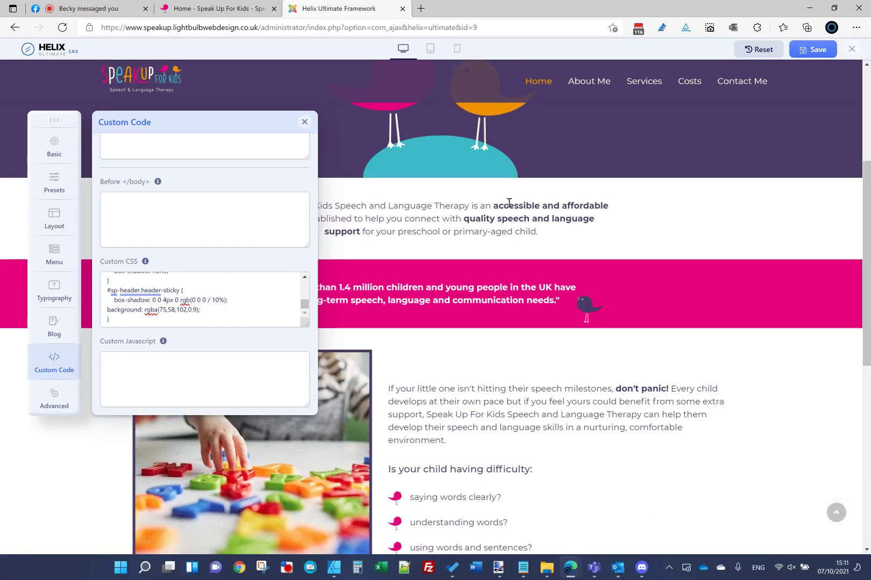
{"action": "scroll", "coordinate": [508, 203], "scroll_direction": "down", "scroll_amount": 2}
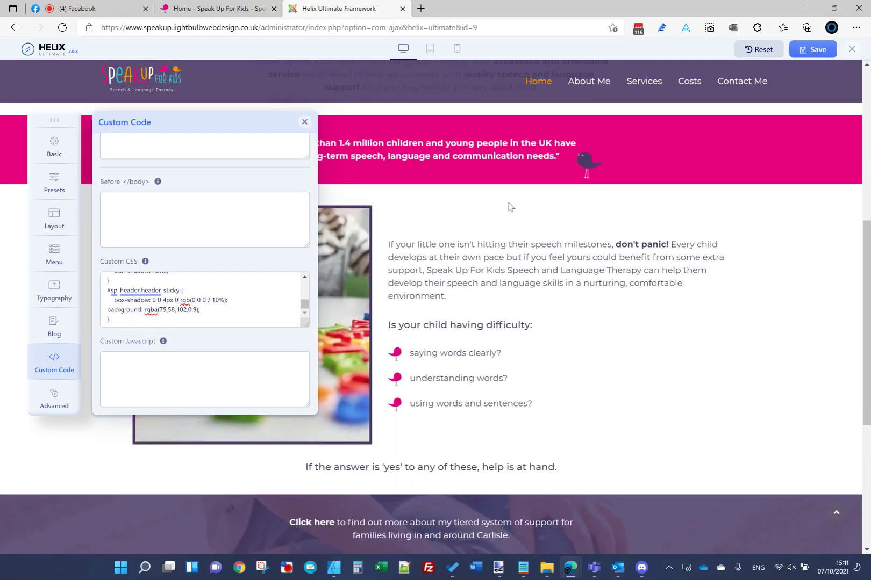
{"action": "scroll", "coordinate": [509, 203], "scroll_direction": "up", "scroll_amount": 7}
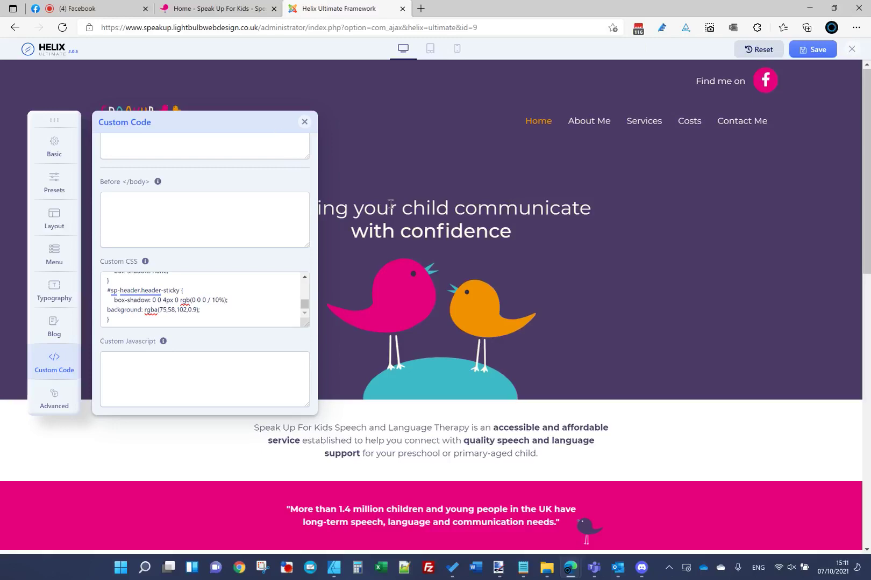
{"action": "scroll", "coordinate": [174, 211], "scroll_direction": "down", "scroll_amount": 3}
{"action": "scroll", "coordinate": [174, 215], "scroll_direction": "up", "scroll_amount": 3}
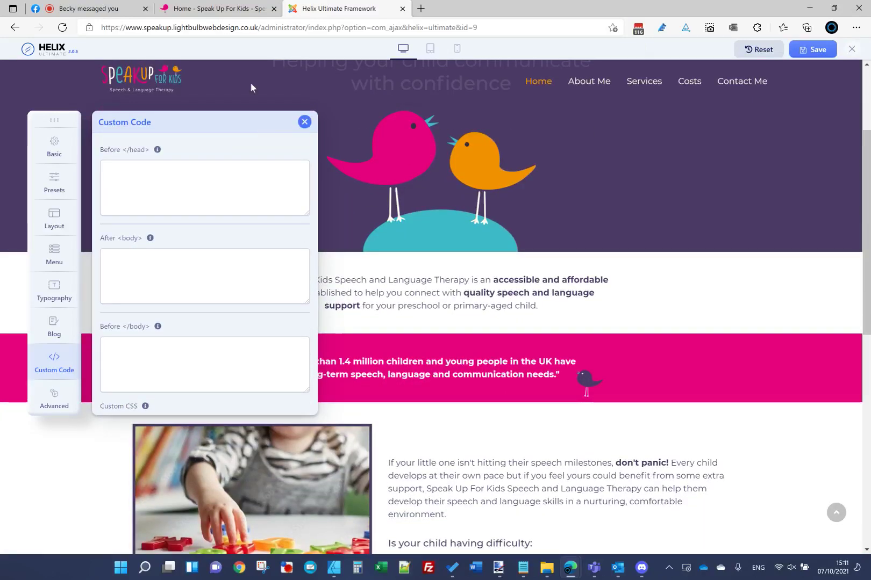
Step: Check the translucent purple sticky header on the live Speak Up For Kids site
{"action": "left_click", "coordinate": [199, 6]}
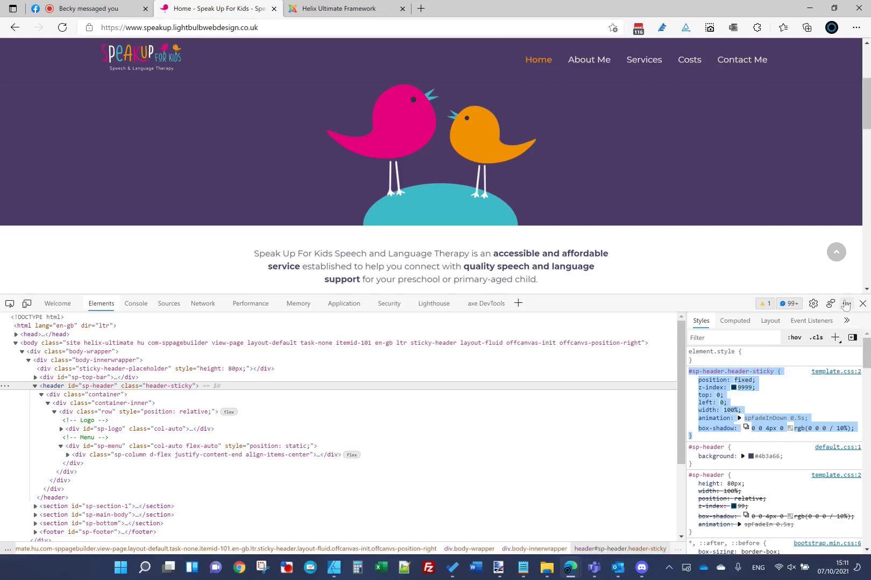
{"action": "left_click", "coordinate": [862, 303]}
{"action": "scroll", "coordinate": [244, 109], "scroll_direction": "down", "scroll_amount": 10}
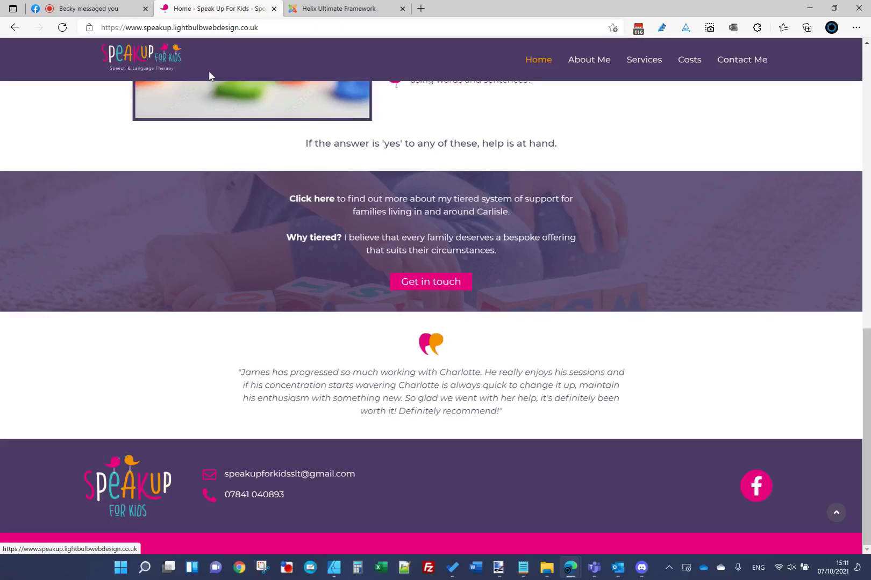
{"action": "left_click", "coordinate": [177, 58]}
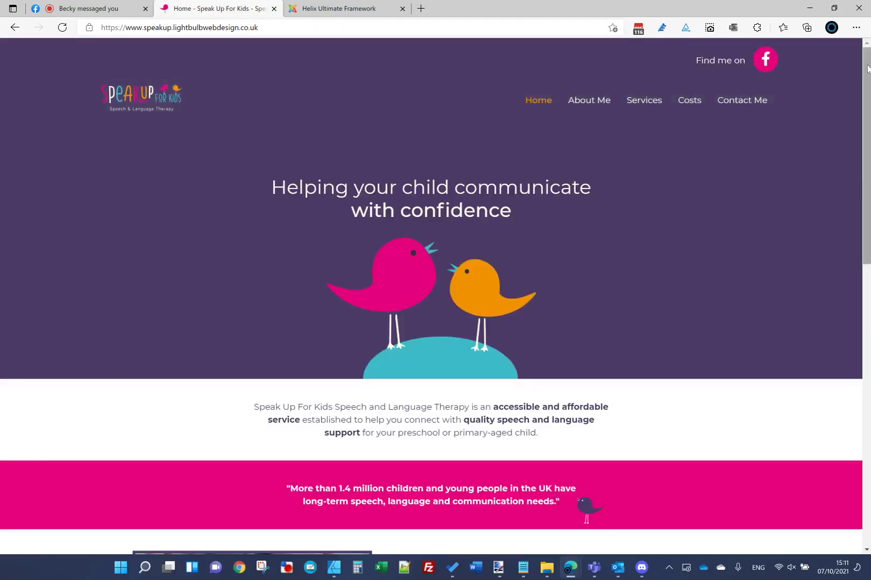
{"action": "left_click_drag", "start_coordinate": [865, 78], "coordinate": [868, 265]}
{"action": "left_click", "coordinate": [161, 56]}
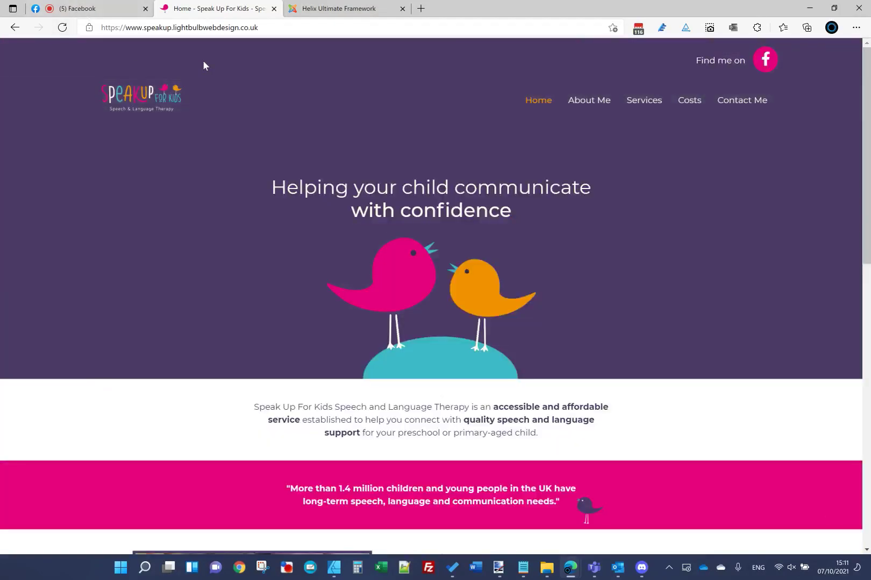
Step: Close the Helix Ultimate editor and go to Joomla's Templates: Styles list
{"action": "left_click", "coordinate": [322, 9]}
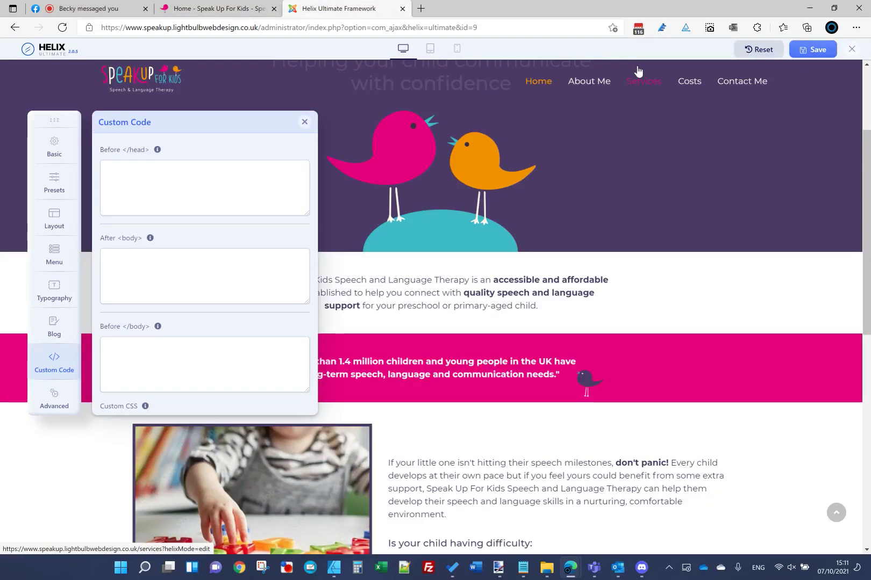
{"action": "left_click", "coordinate": [851, 50]}
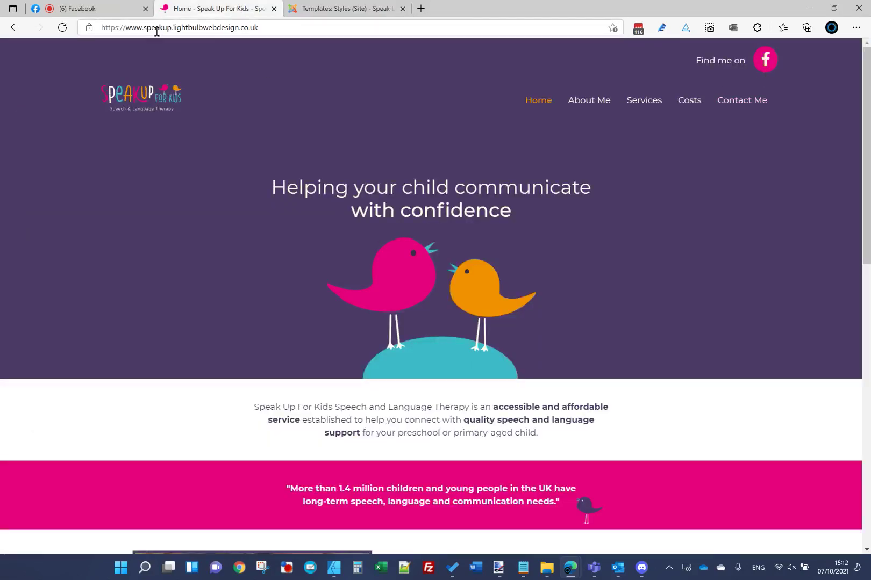
{"action": "scroll", "coordinate": [788, 552], "scroll_direction": "down", "scroll_amount": 15}
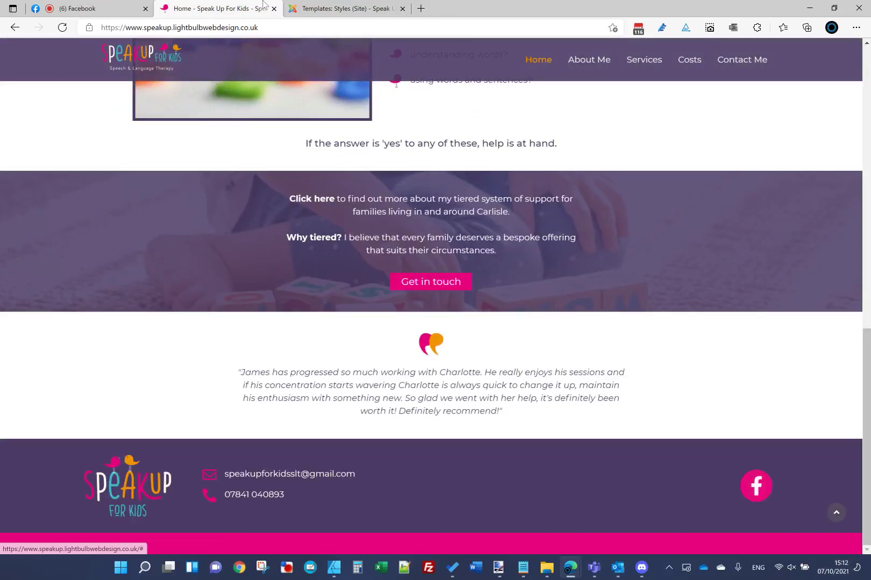
{"action": "left_click", "coordinate": [324, 16]}
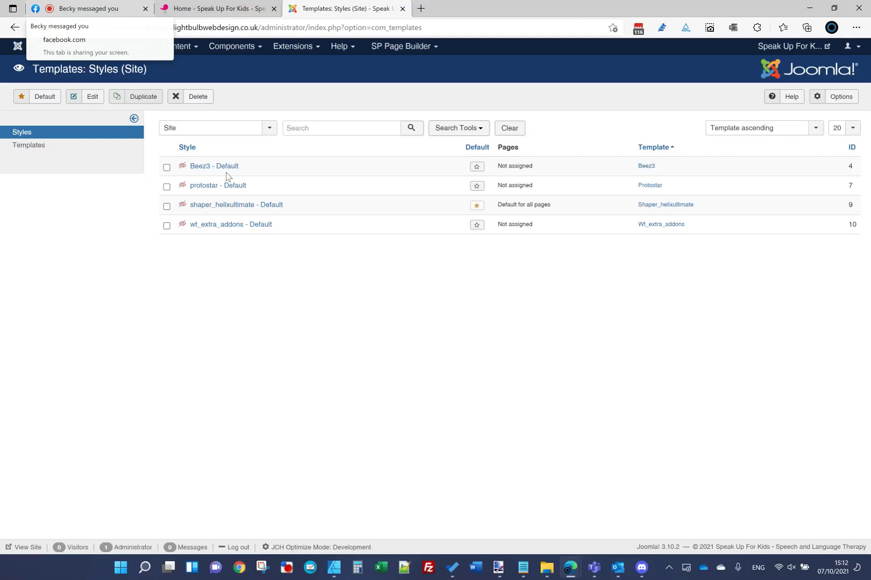
Step: Return to the Facebook Live producer dashboard of the ongoing broadcast
{"action": "key", "text": "ctrl+Tab"}
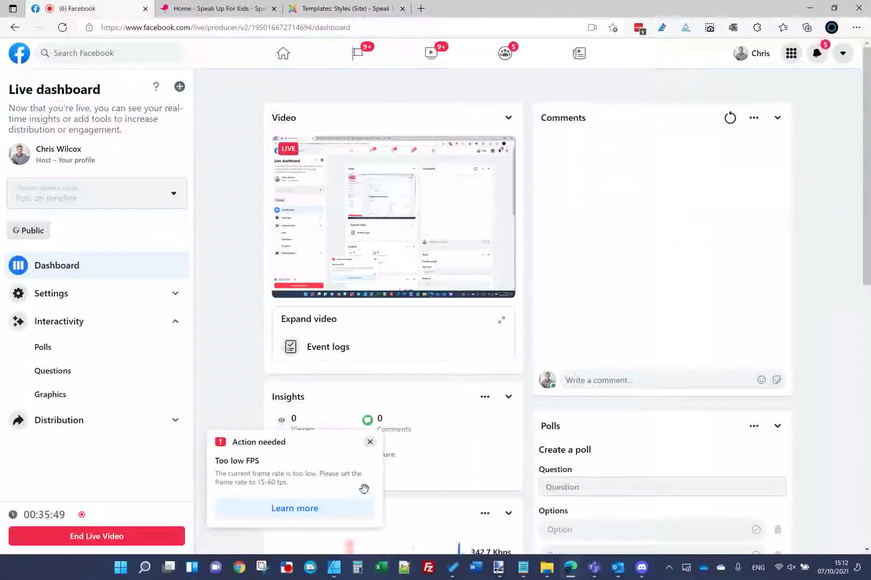
{"action": "key", "text": "alt+Tab"}
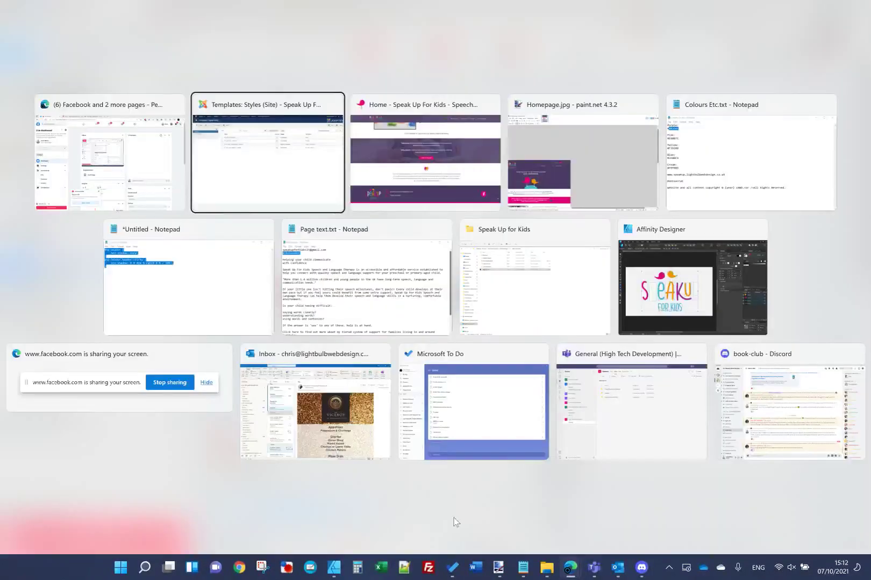
{"action": "left_click", "coordinate": [134, 355]}
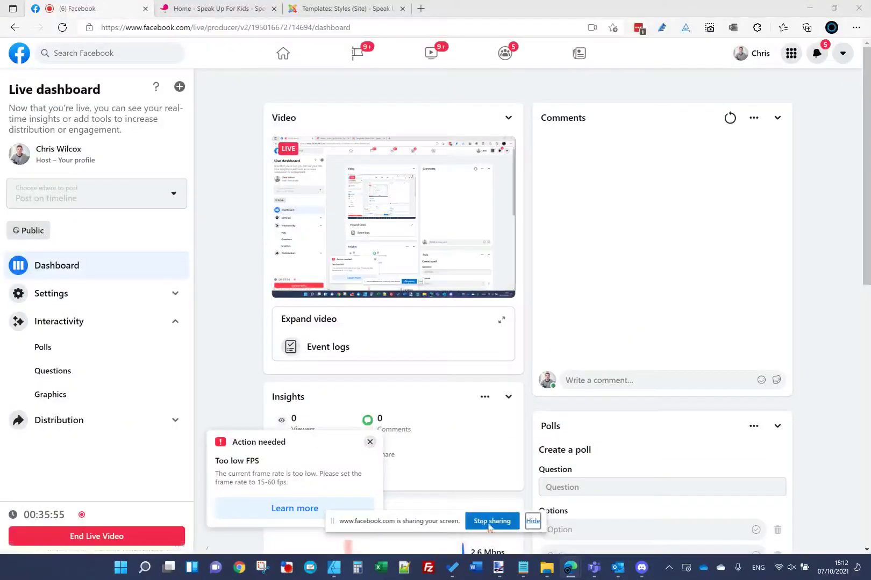